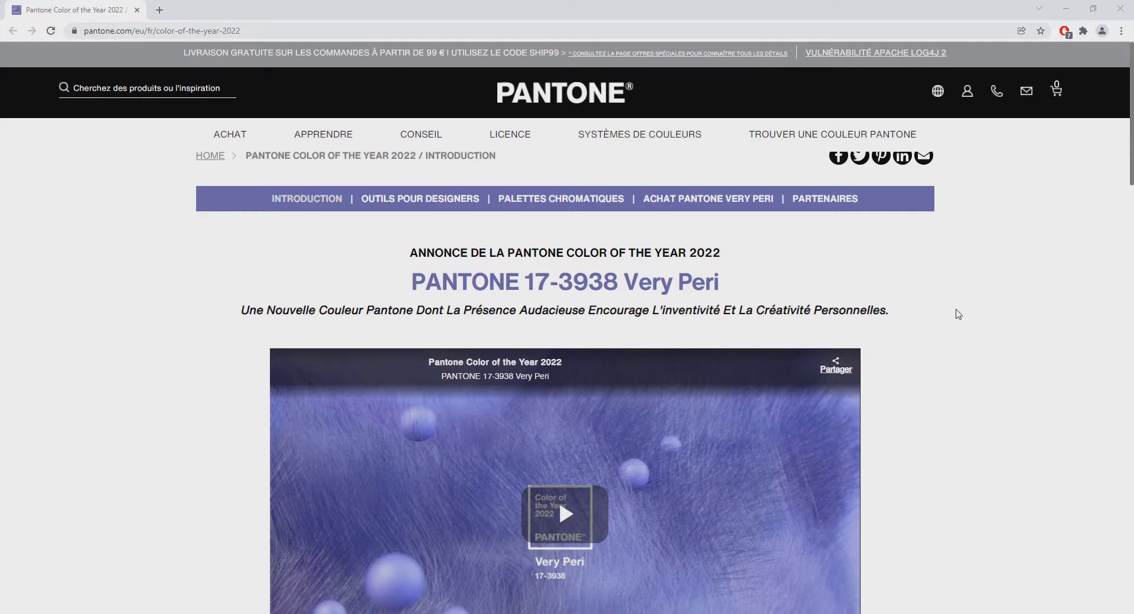
# Review the images in the assets folder and the Pantone 17-3938 Very Peri page as source material for the mockup.
pyautogui.hotkey('alt', 'Tab')
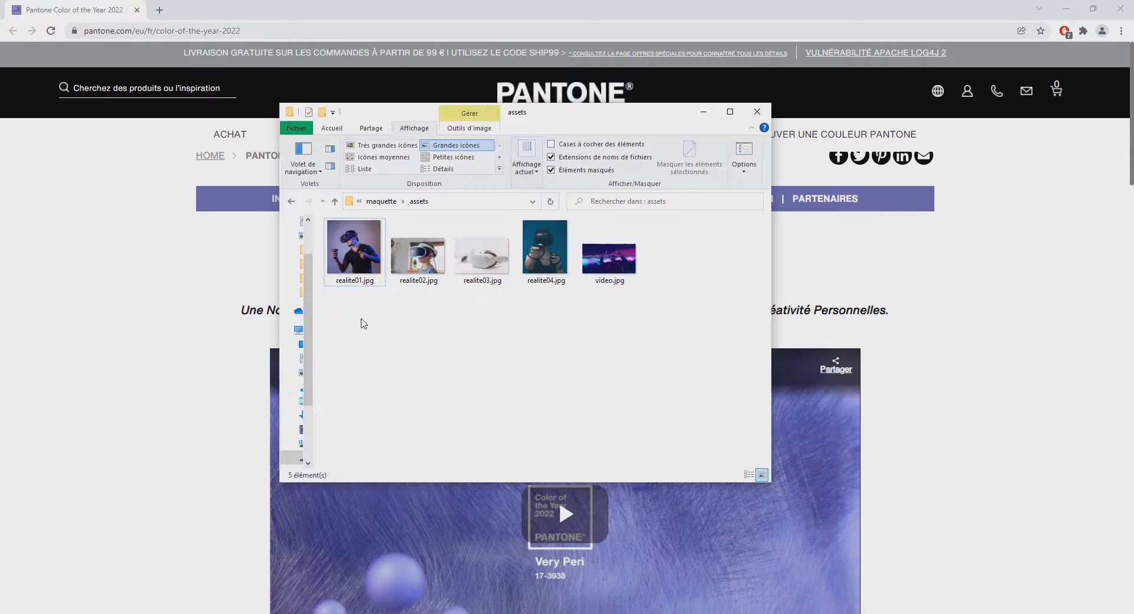
pyautogui.moveTo(349, 319); pyautogui.dragTo(636, 268)
pyautogui.click(534, 325)
pyautogui.click(986, 312)
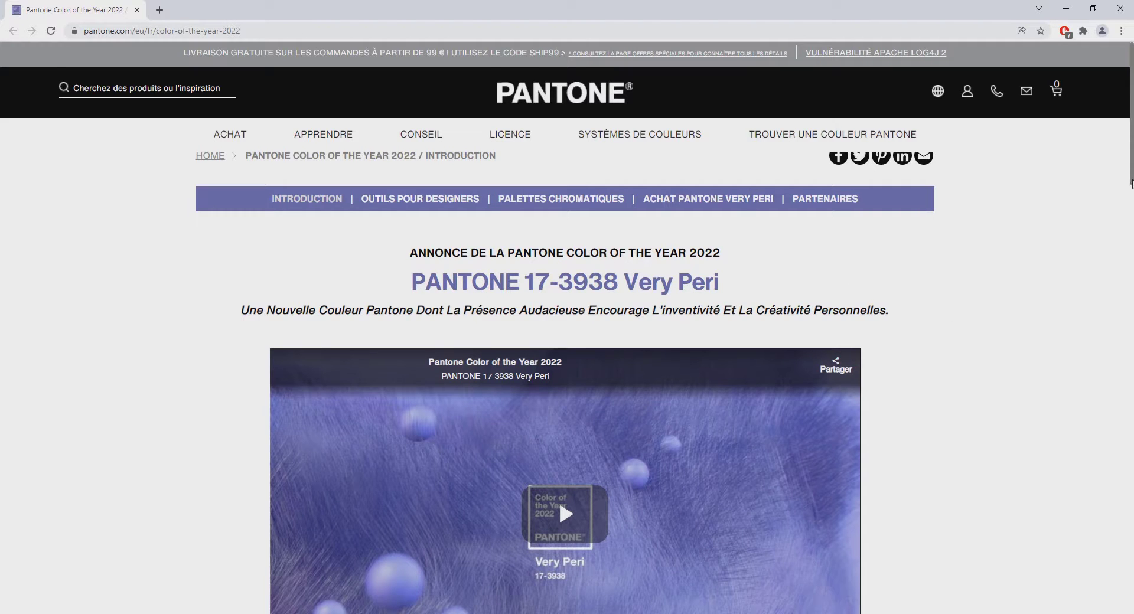
pyautogui.moveTo(1131, 183)
pyautogui.mouseDown()
pyautogui.moveTo(1132, 344)
pyautogui.moveTo(1131, 186)
pyautogui.mouseUp()
pyautogui.hotkey('alt', 'Tab')
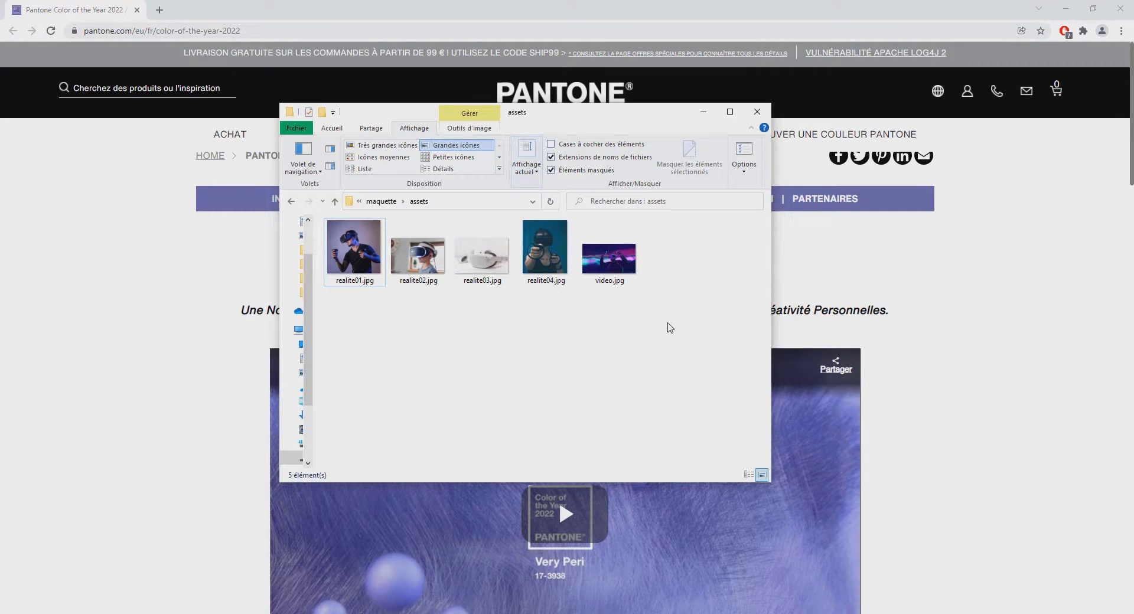
# Switch to Figma and rename the untitled draft as "Réalité virtuelle".
pyautogui.click(703, 112)
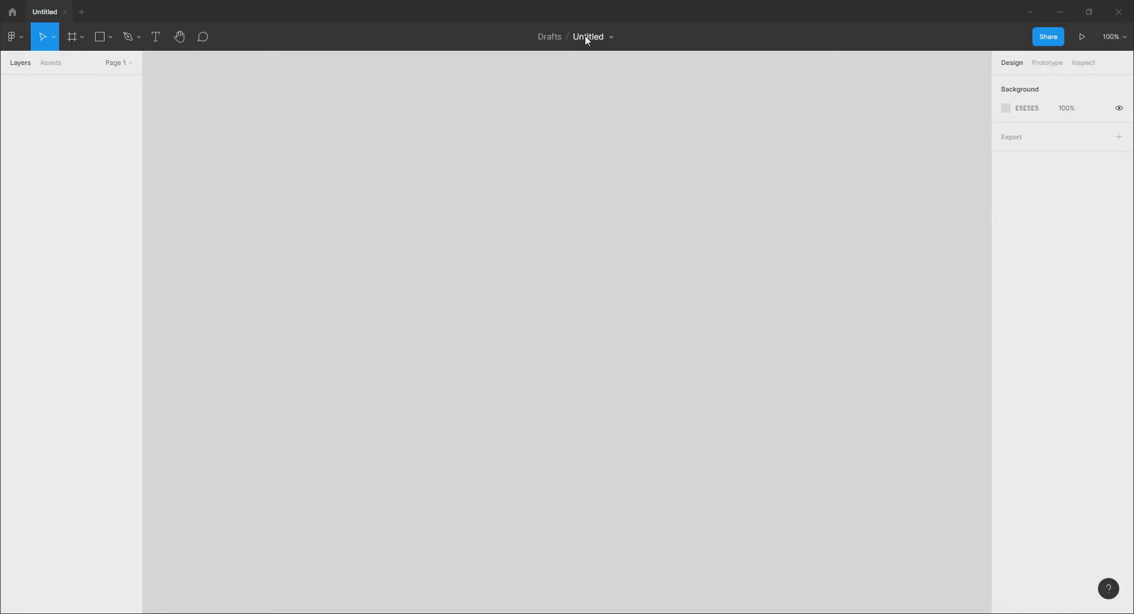
pyautogui.write('Réalité virtuelle')
pyautogui.press('Return')
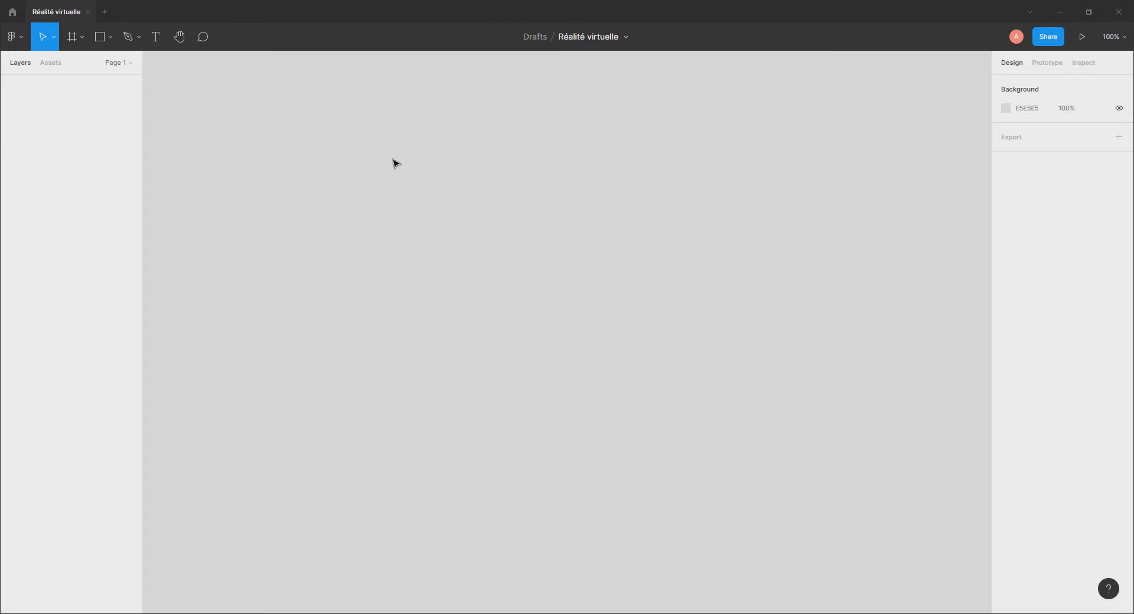
# Draw a frame of about 1098 × 530 on the empty canvas and shift it slightly down.
pyautogui.click(72, 37)
pyautogui.moveTo(237, 133); pyautogui.dragTo(653, 483)
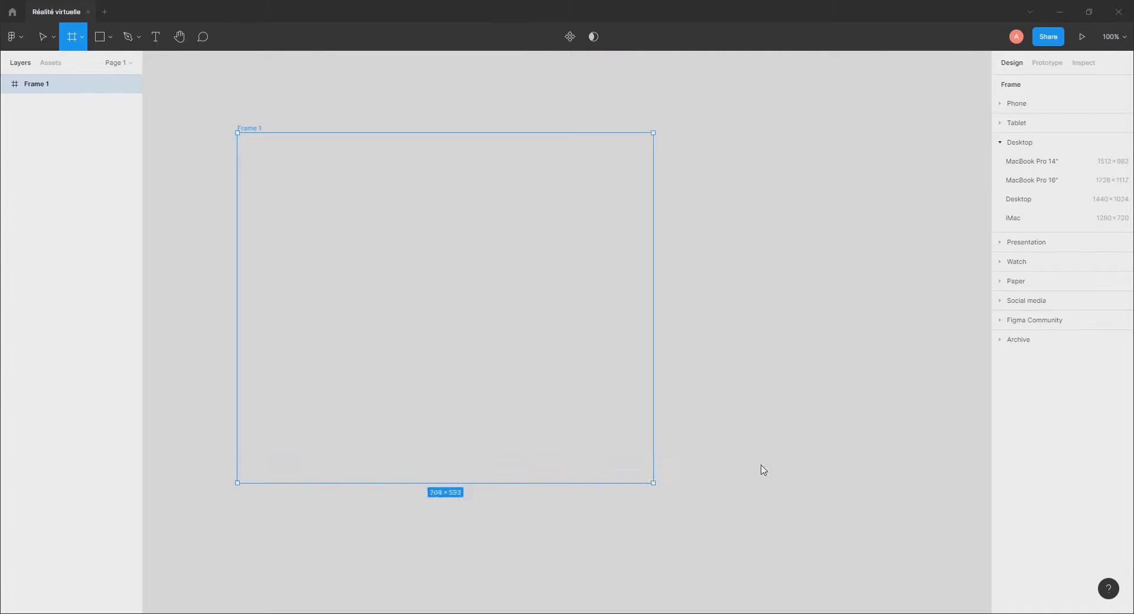
pyautogui.moveTo(764, 471); pyautogui.dragTo(886, 446)
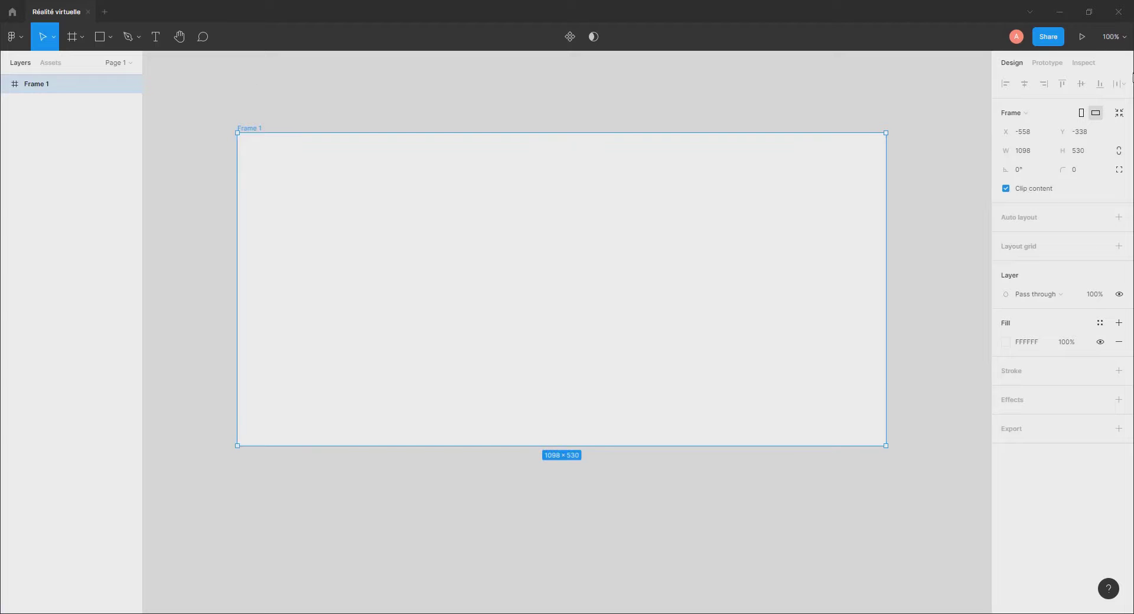
pyautogui.moveTo(256, 127); pyautogui.dragTo(254, 137)
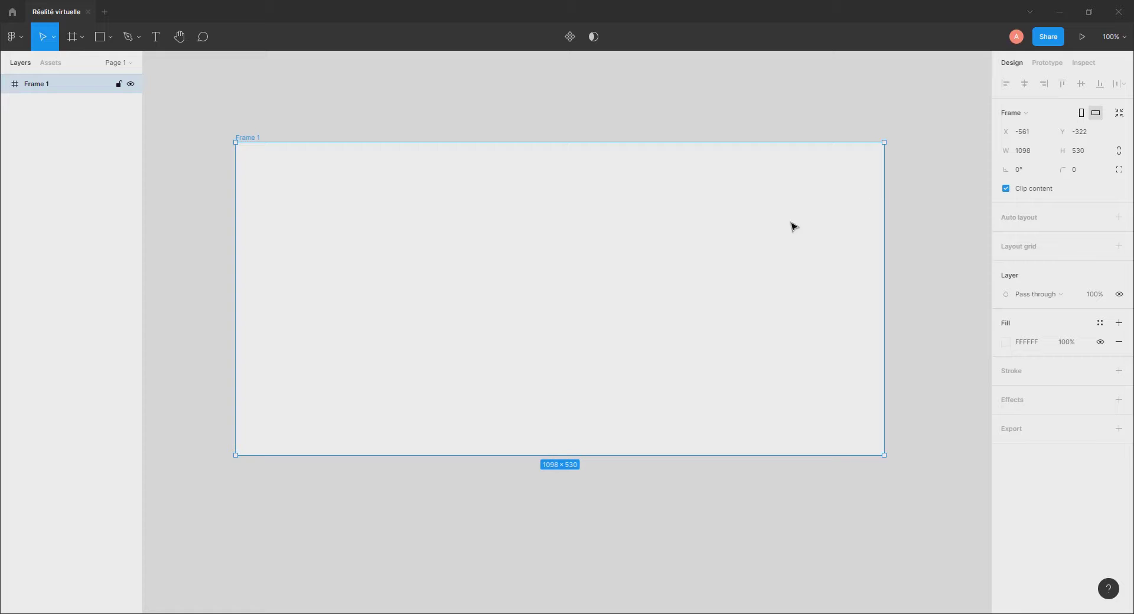
# Set the frame's width to 1920 and its height to 2500.
pyautogui.click(1032, 155)
pyautogui.write('1920')
pyautogui.press('Return')
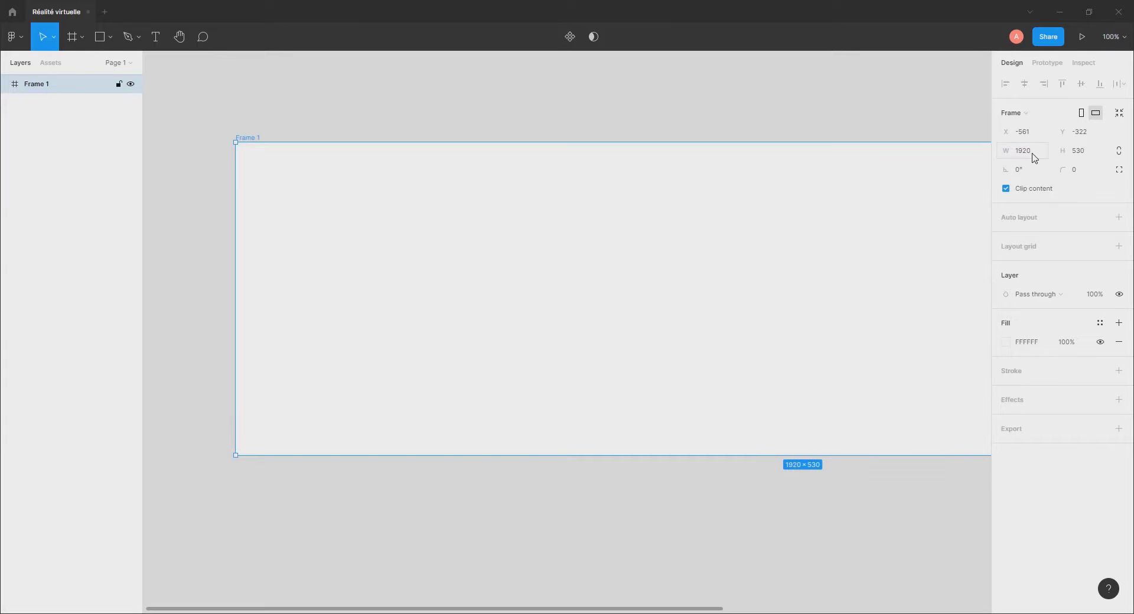
pyautogui.click(1090, 158)
pyautogui.write('2500')
pyautogui.press('Return')
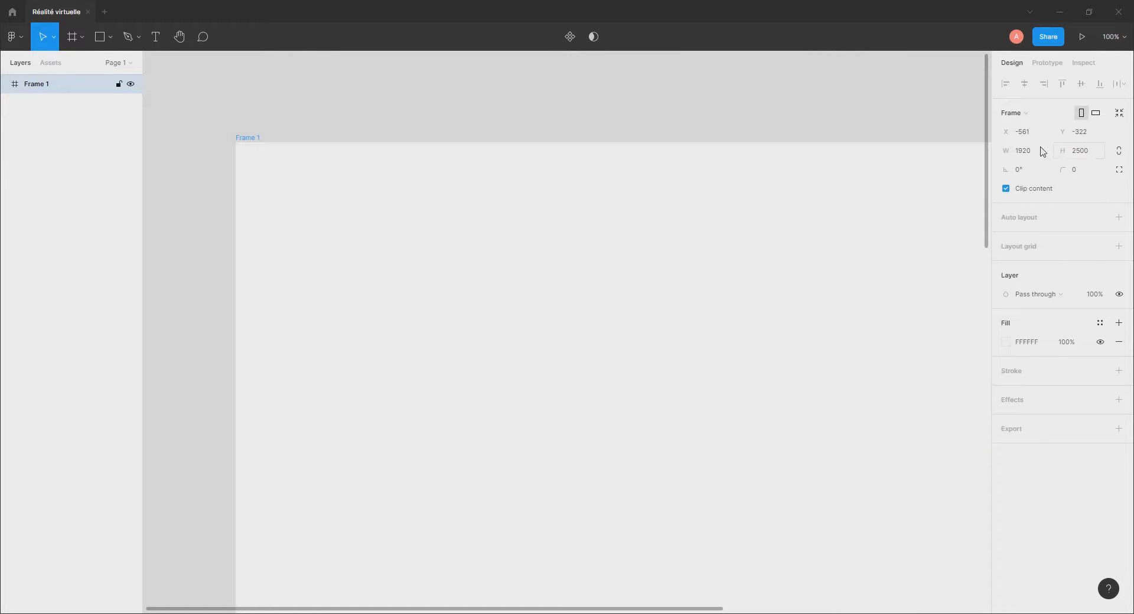
# Rename the frame as "Landing page" and move it slightly up on the canvas.
pyautogui.click(570, 130)
pyautogui.scroll(-5, 585, 233)
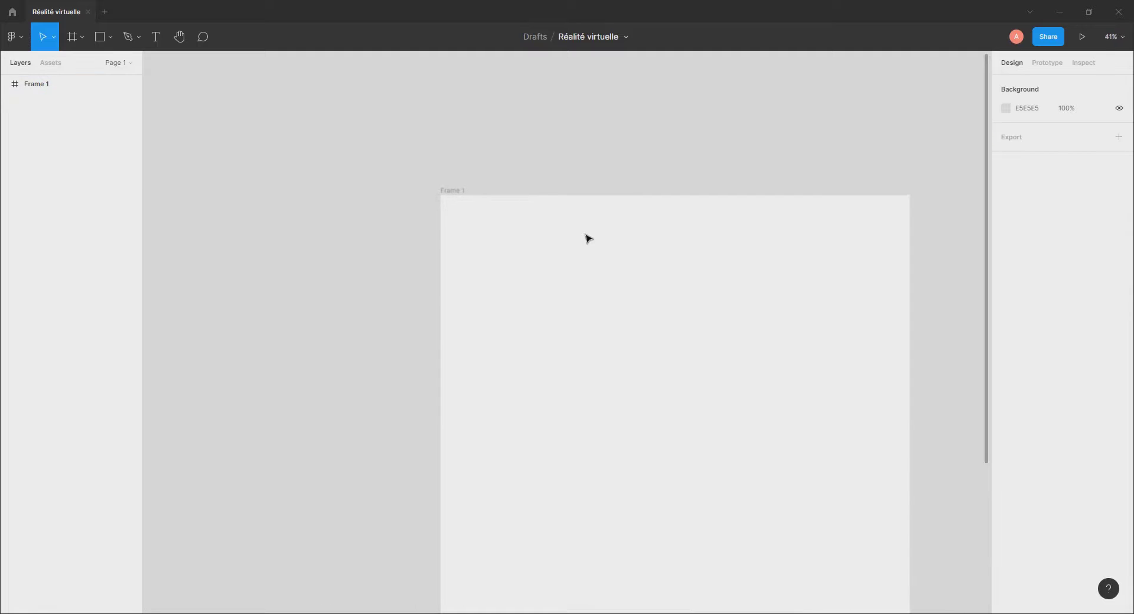
pyautogui.moveTo(644, 262); pyautogui.dragTo(551, 228)
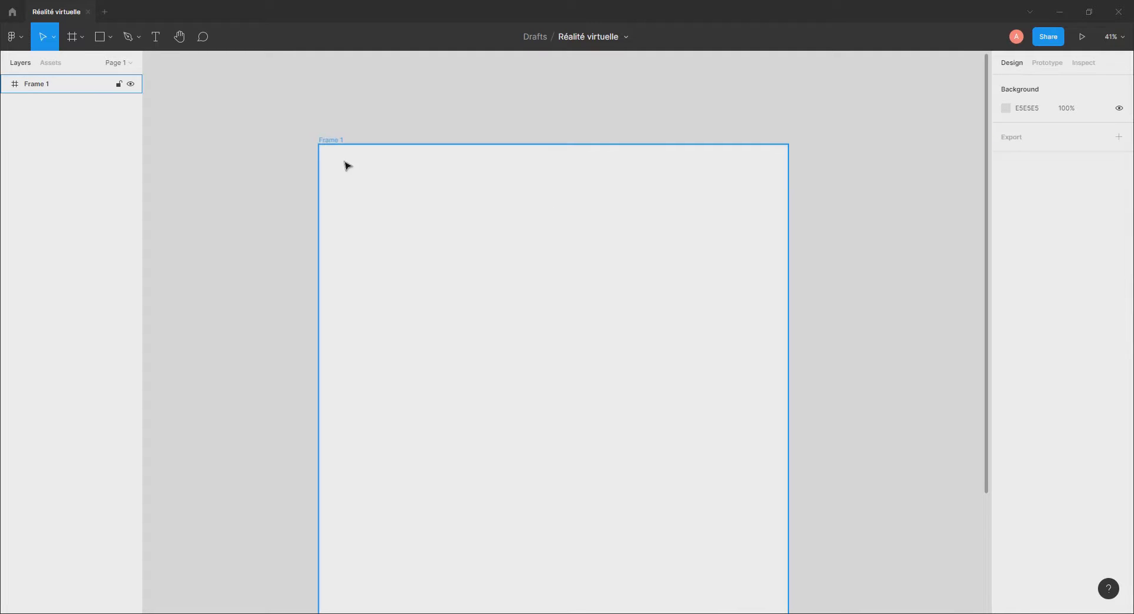
pyautogui.click(333, 143)
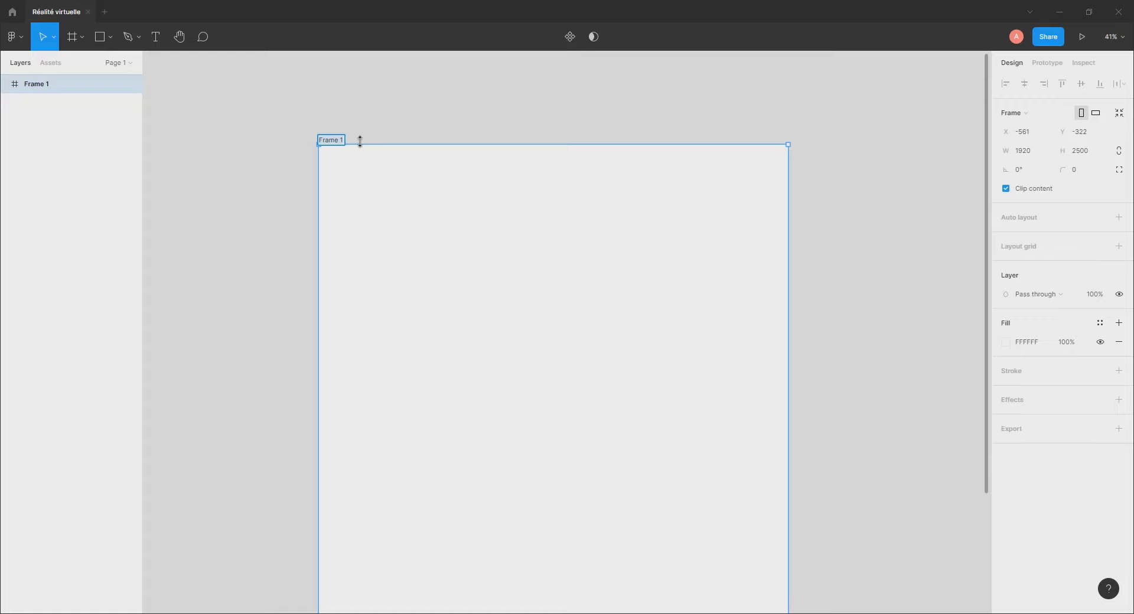
pyautogui.write('Homep')
pyautogui.press('BackSpace')
pyautogui.press('BackSpace')
pyautogui.press('BackSpace')
pyautogui.press('BackSpace')
pyautogui.write('Landing page')
pyautogui.press('Return')
pyautogui.click(397, 107)
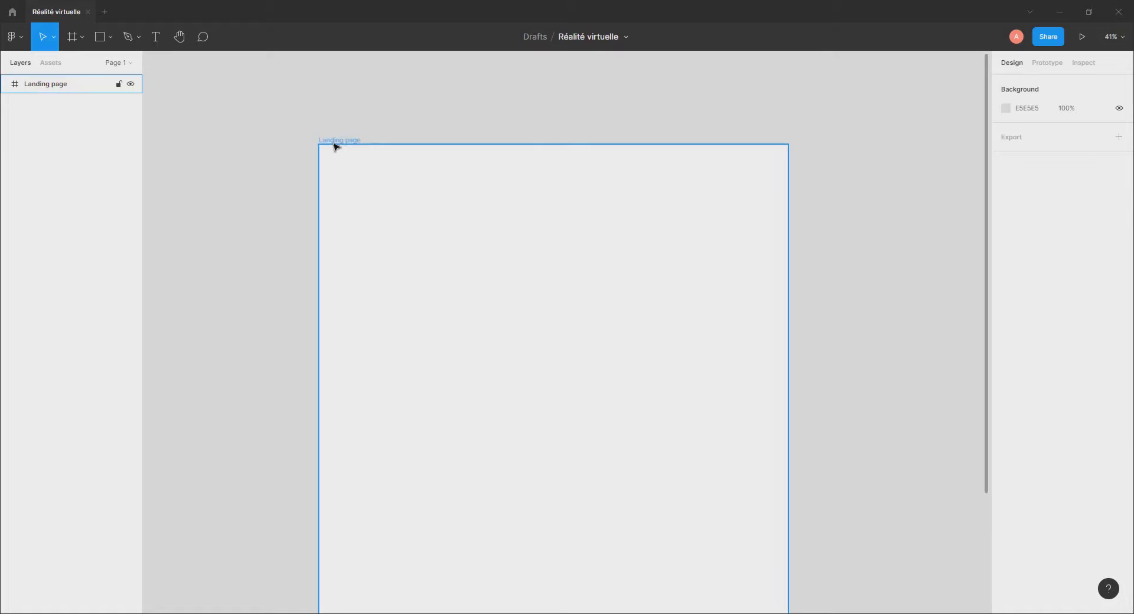
pyautogui.moveTo(336, 147); pyautogui.dragTo(331, 120)
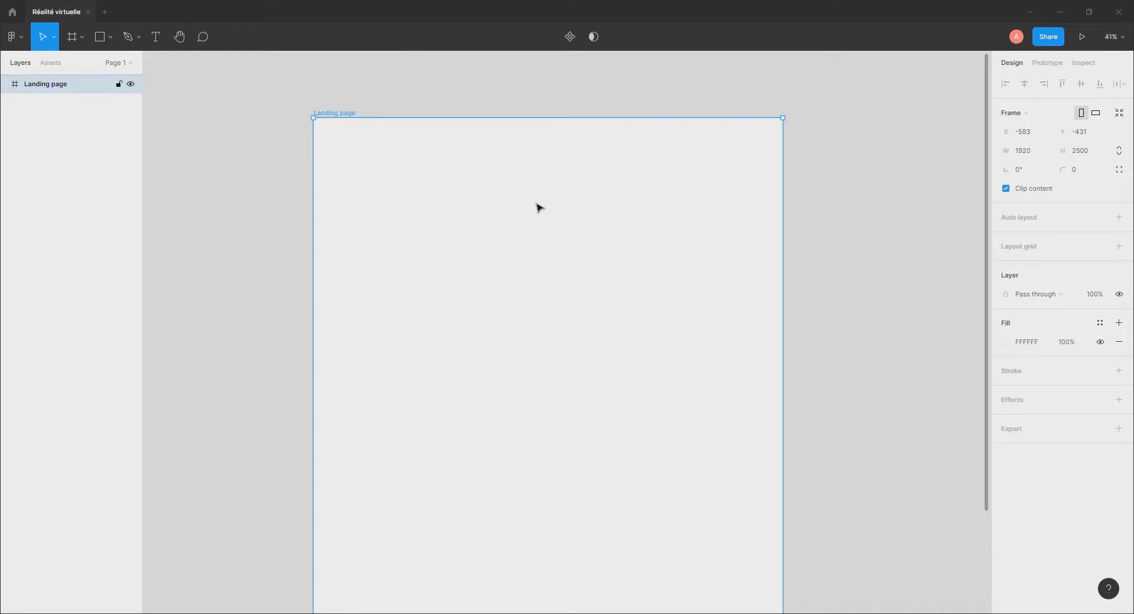
# Add a layout grid to the Landing page frame and change it to 16 columns.
pyautogui.scroll(3, 538, 207)
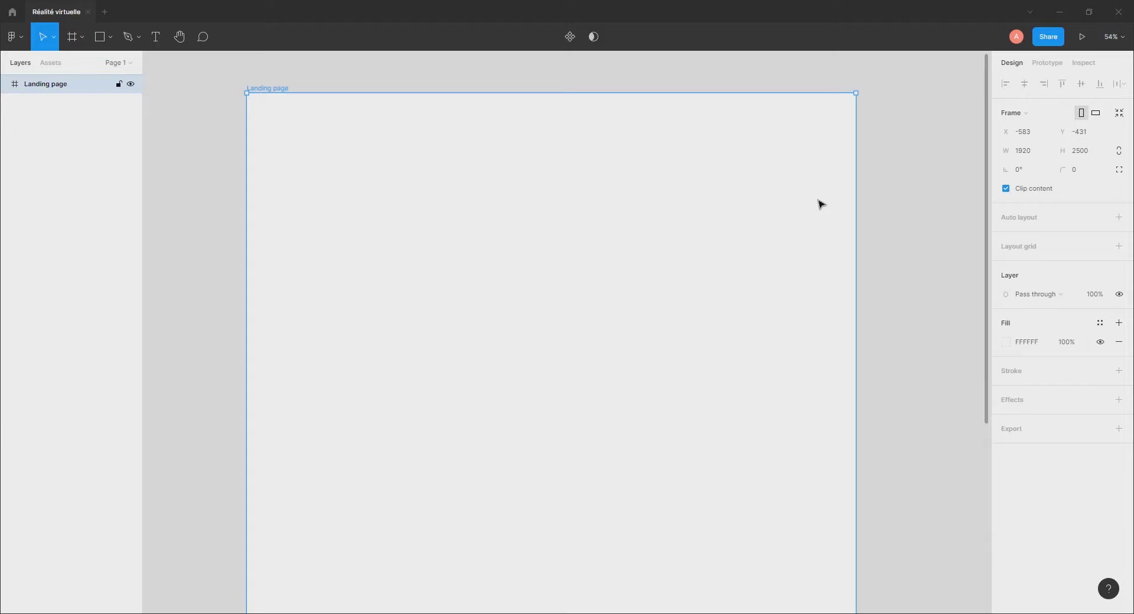
pyautogui.click(1117, 247)
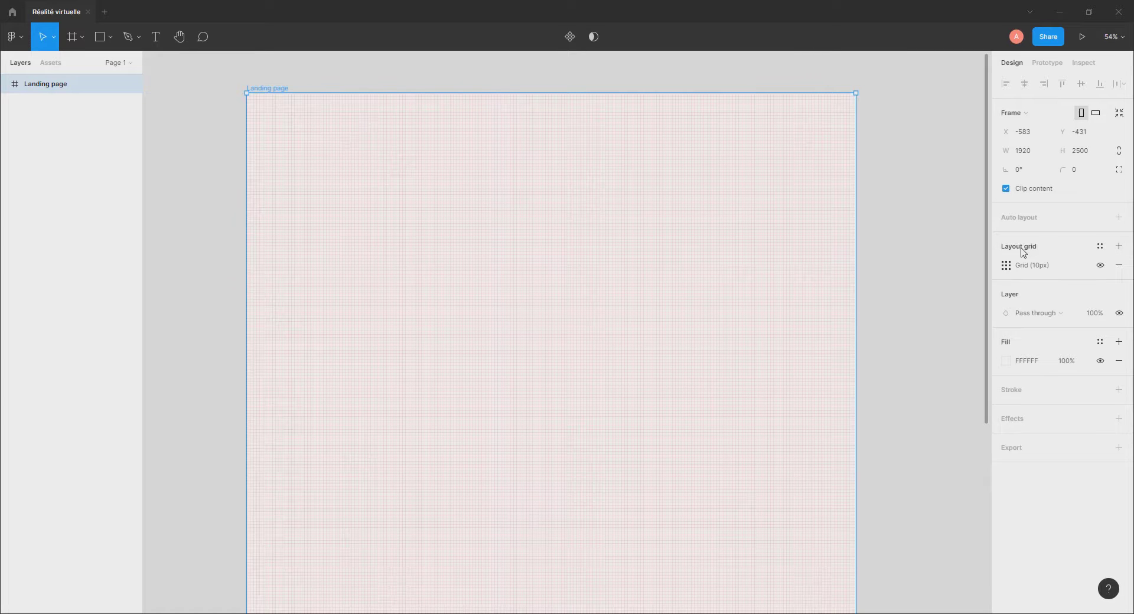
pyautogui.click(1005, 265)
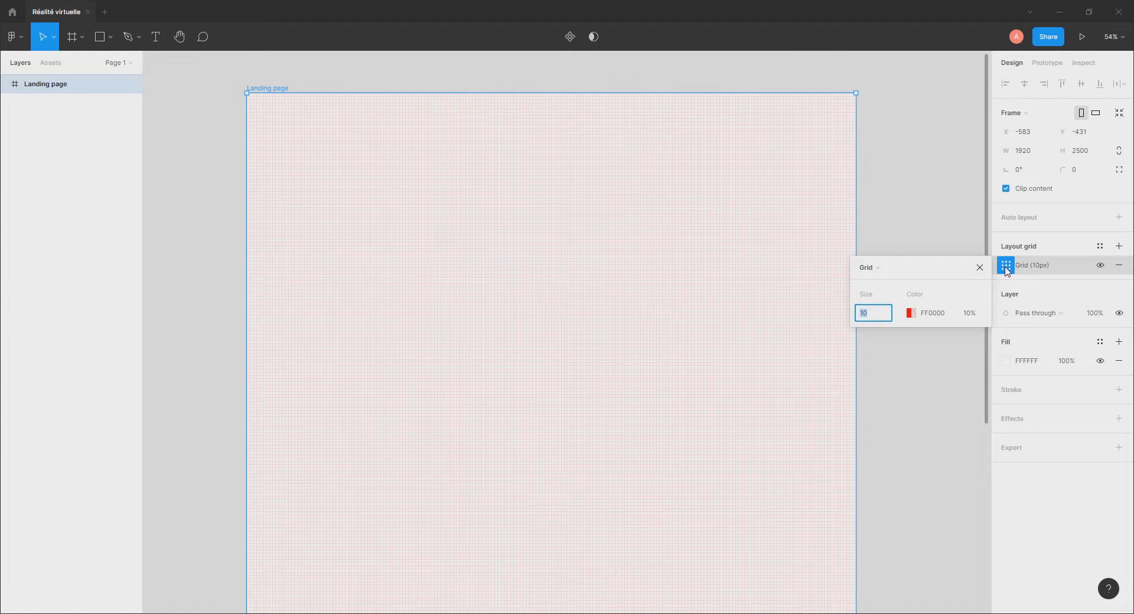
pyautogui.click(868, 268)
pyautogui.click(889, 281)
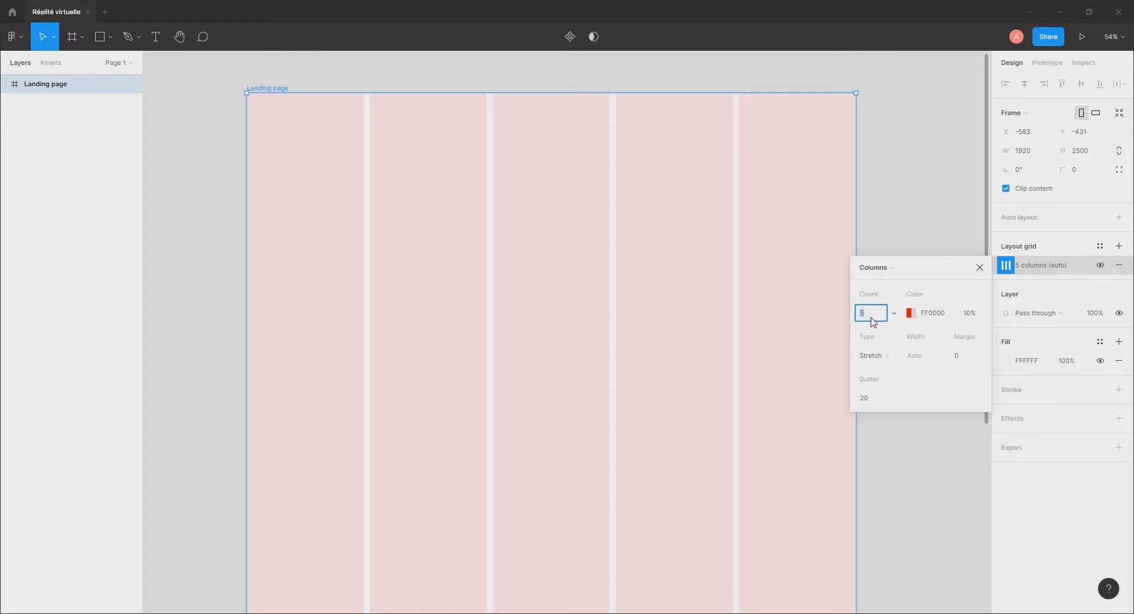
pyautogui.press('Return')
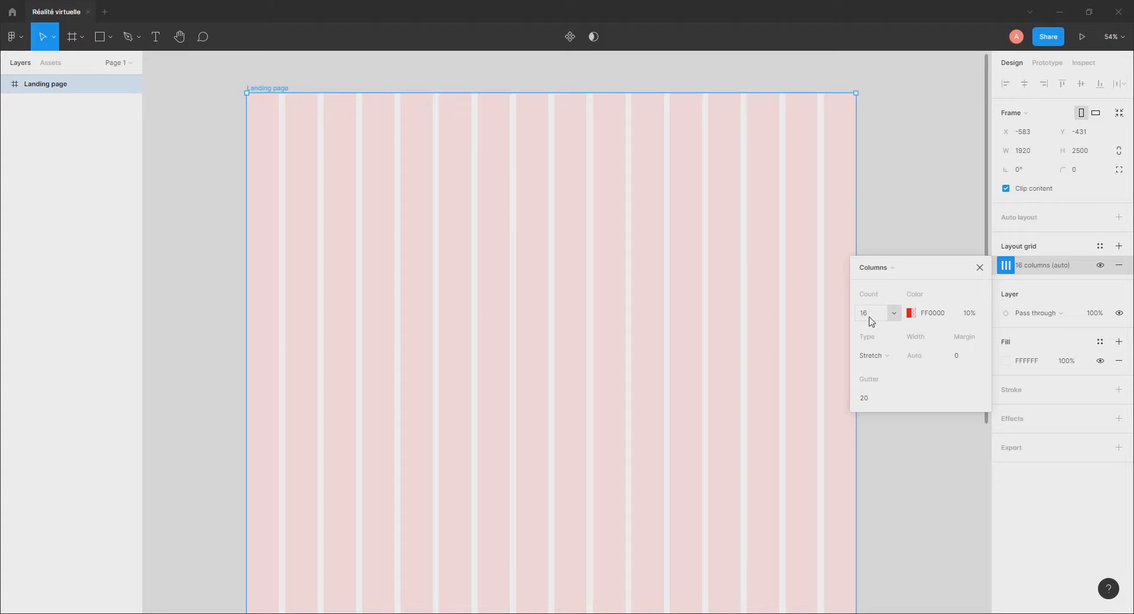
# Centre the grid columns, set the gutter to 15, and widen the columns so they span most of the frame.
pyautogui.click(880, 356)
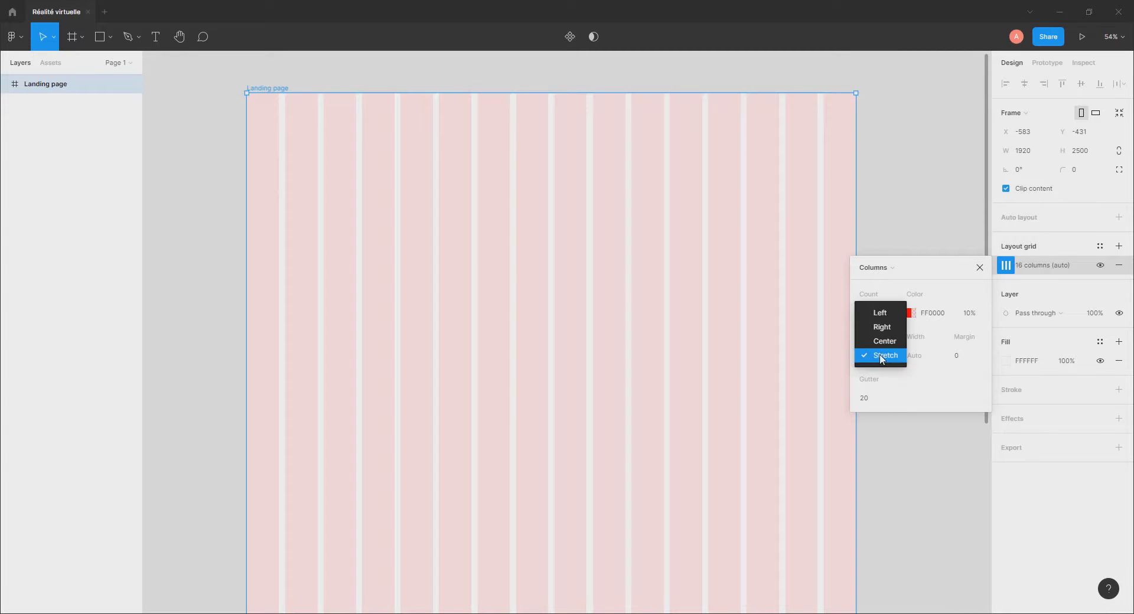
pyautogui.click(883, 342)
pyautogui.click(861, 398)
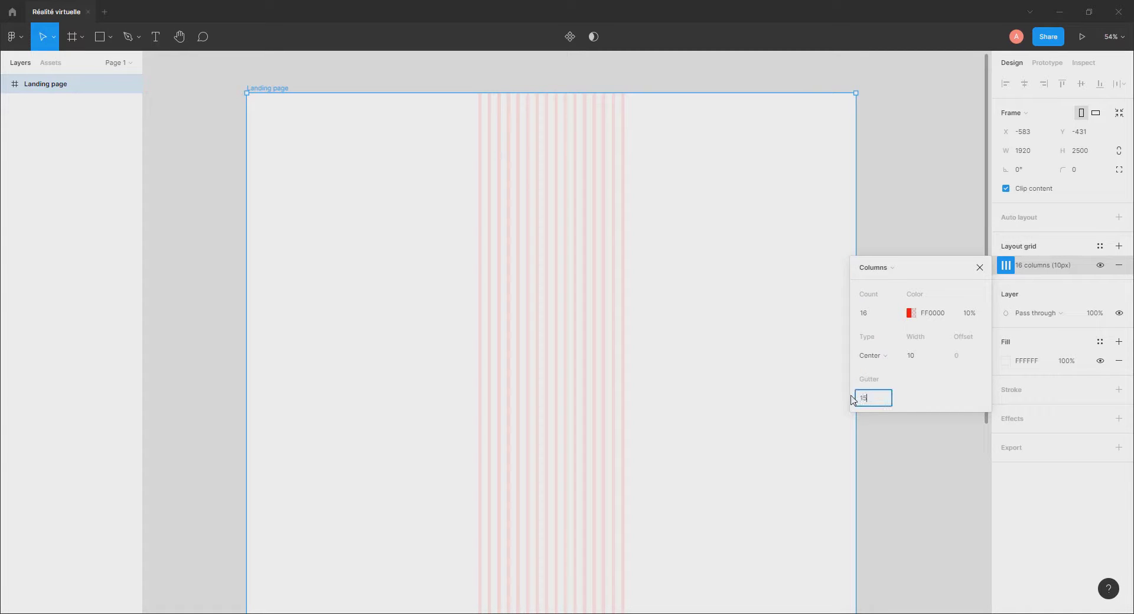
pyautogui.write('15')
pyautogui.press('Return')
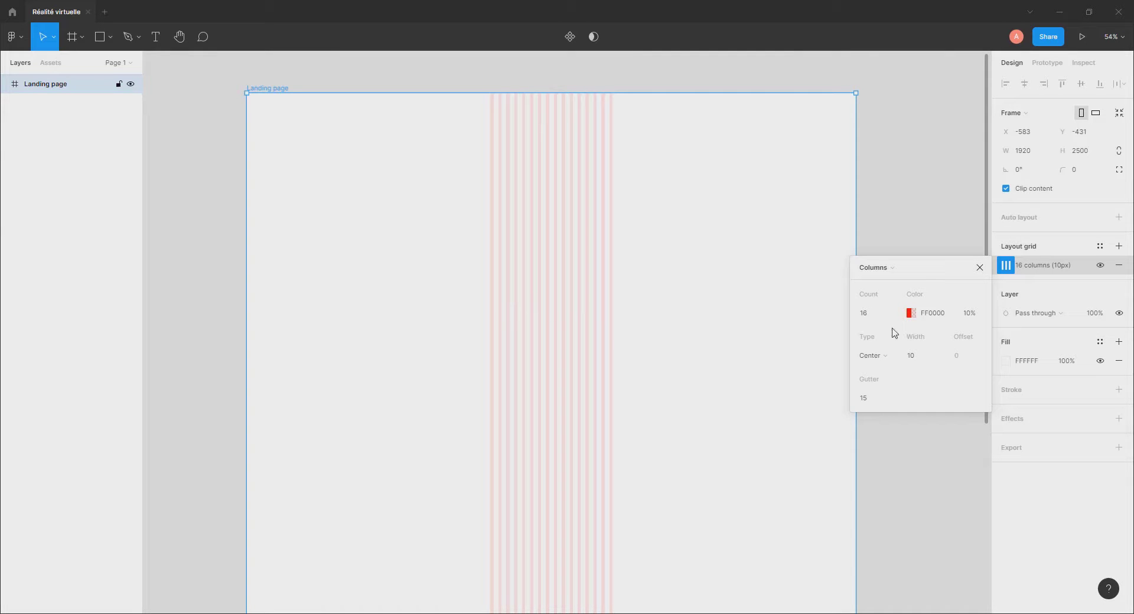
pyautogui.click(917, 357)
pyautogui.press('Return')
pyautogui.click(868, 216)
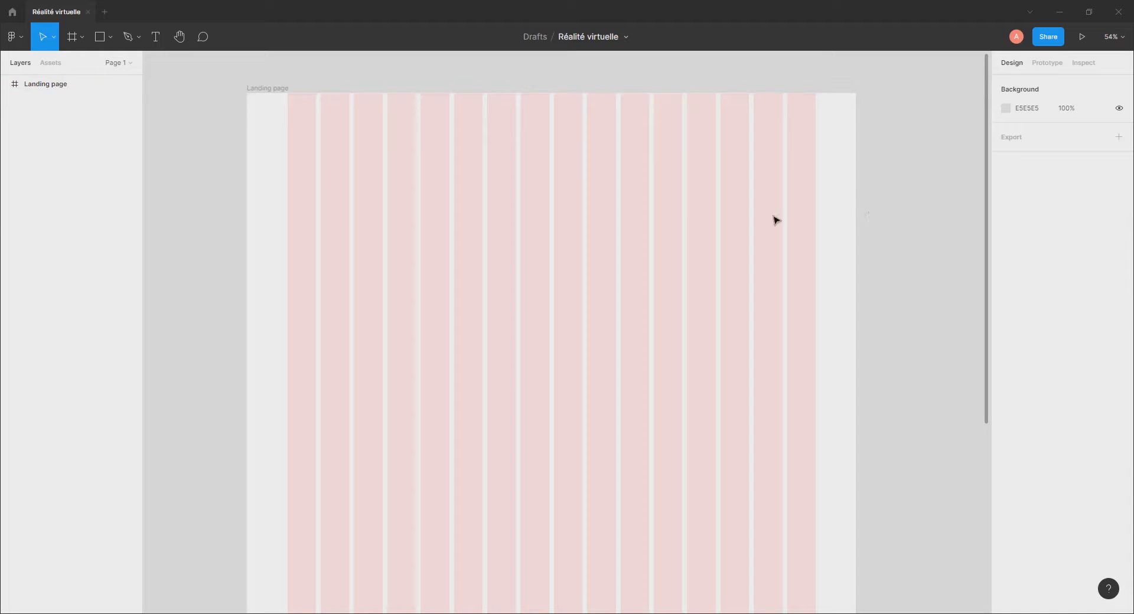
pyautogui.click(100, 36)
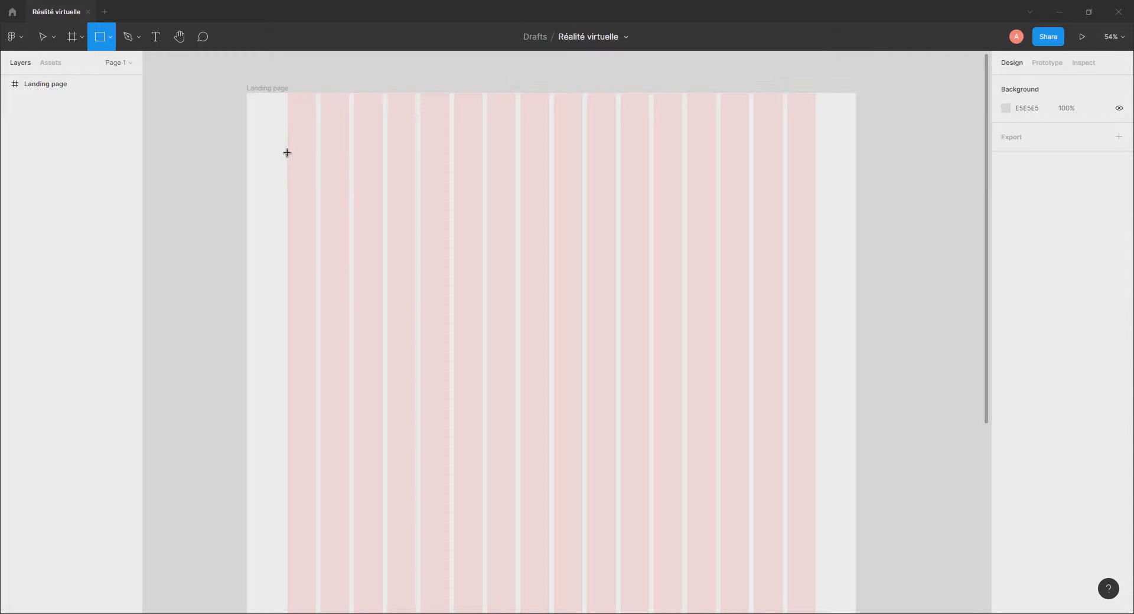
pyautogui.moveTo(287, 153)
pyautogui.mouseDown()
pyautogui.moveTo(711, 324)
pyautogui.moveTo(815, 328)
pyautogui.mouseUp()
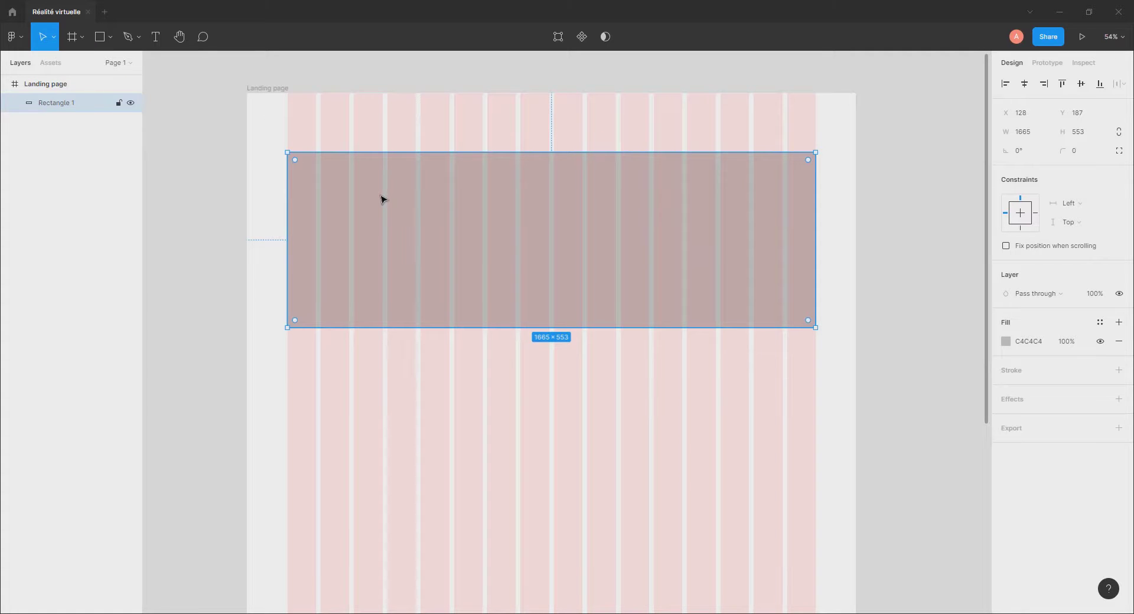
pyautogui.press('Delete')
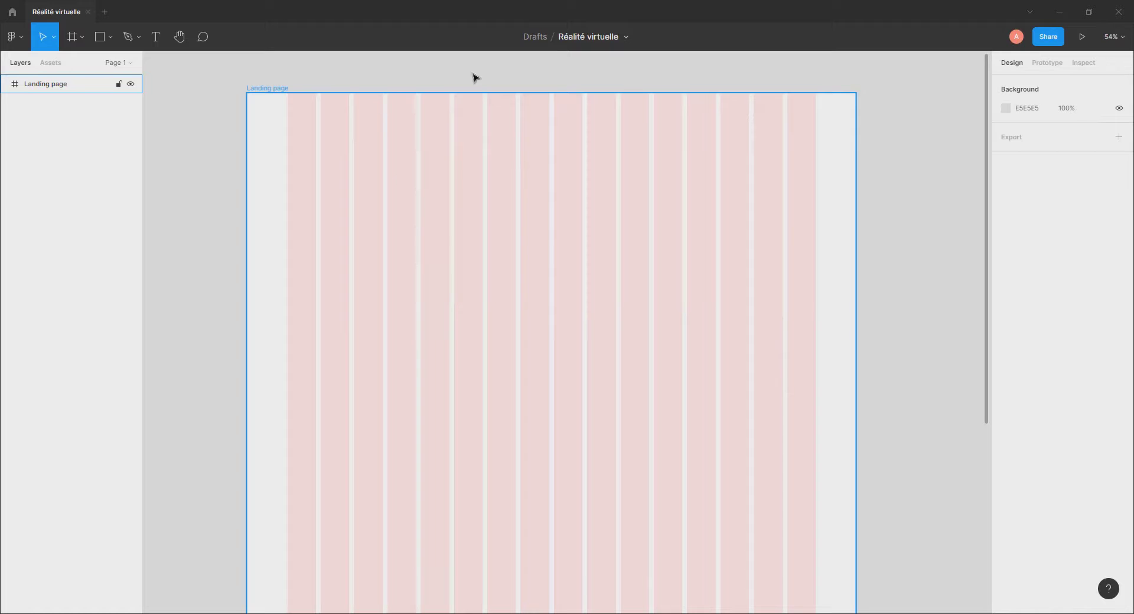
pyautogui.click(176, 184)
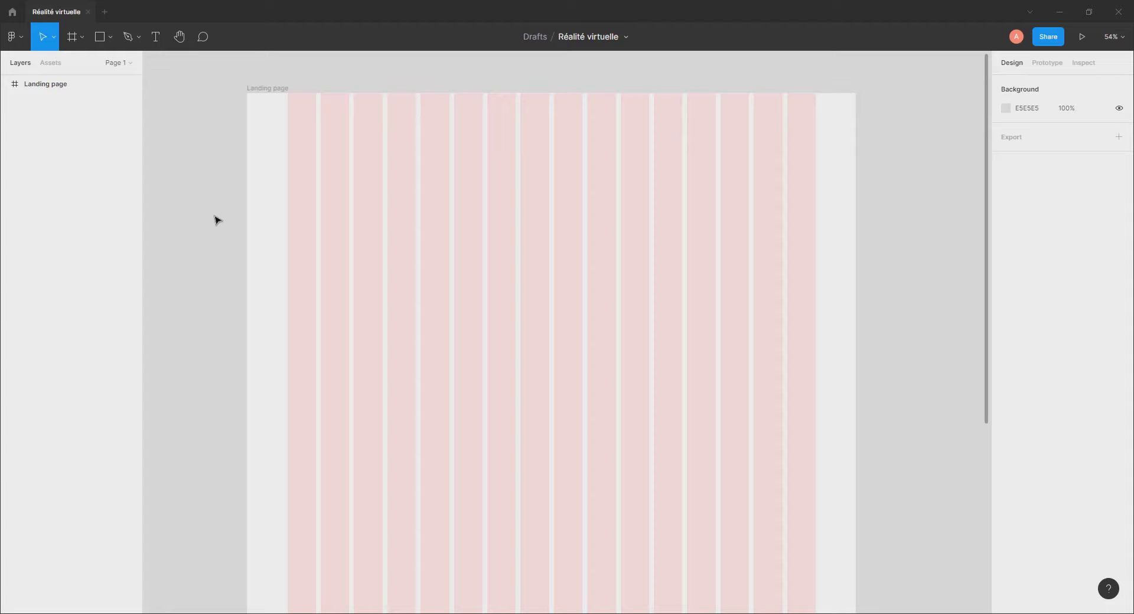
pyautogui.click(108, 79)
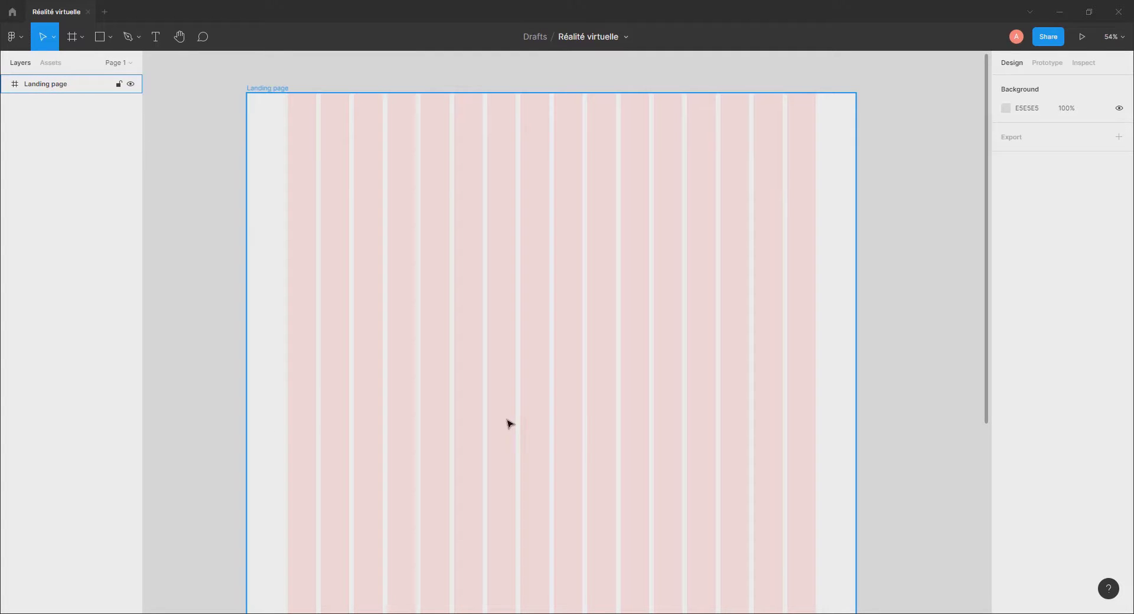
pyautogui.click(182, 162)
# Draw a rectangle across the full 1920 width from the frame's top edge and set its height to 950.
pyautogui.click(100, 37)
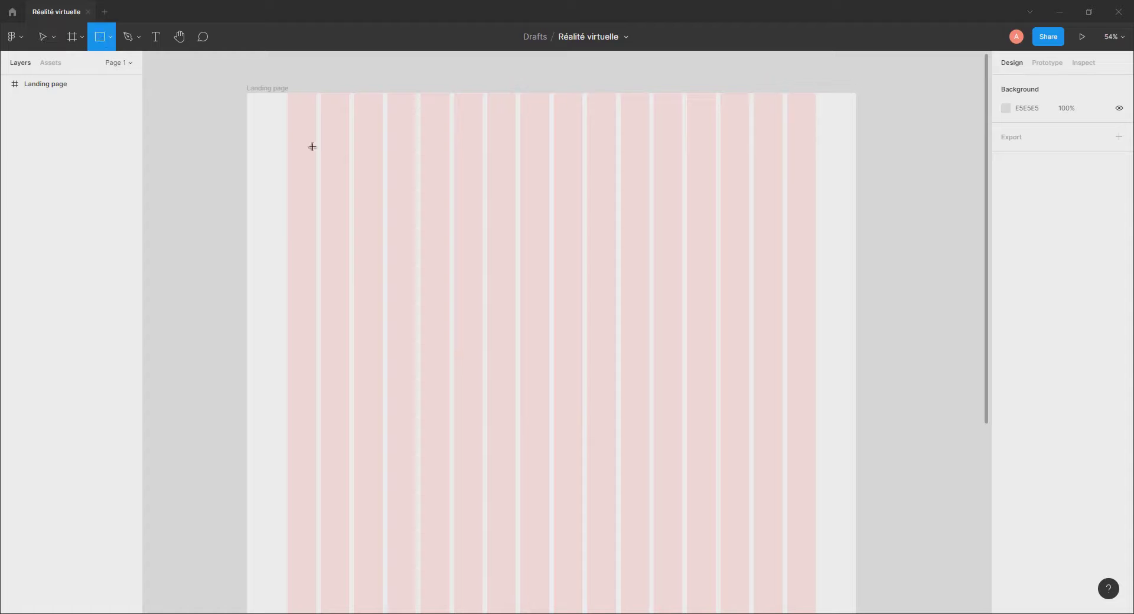
pyautogui.moveTo(246, 93); pyautogui.dragTo(584, 401)
pyautogui.moveTo(682, 416)
pyautogui.mouseDown()
pyautogui.moveTo(856, 425)
pyautogui.moveTo(856, 395)
pyautogui.mouseUp()
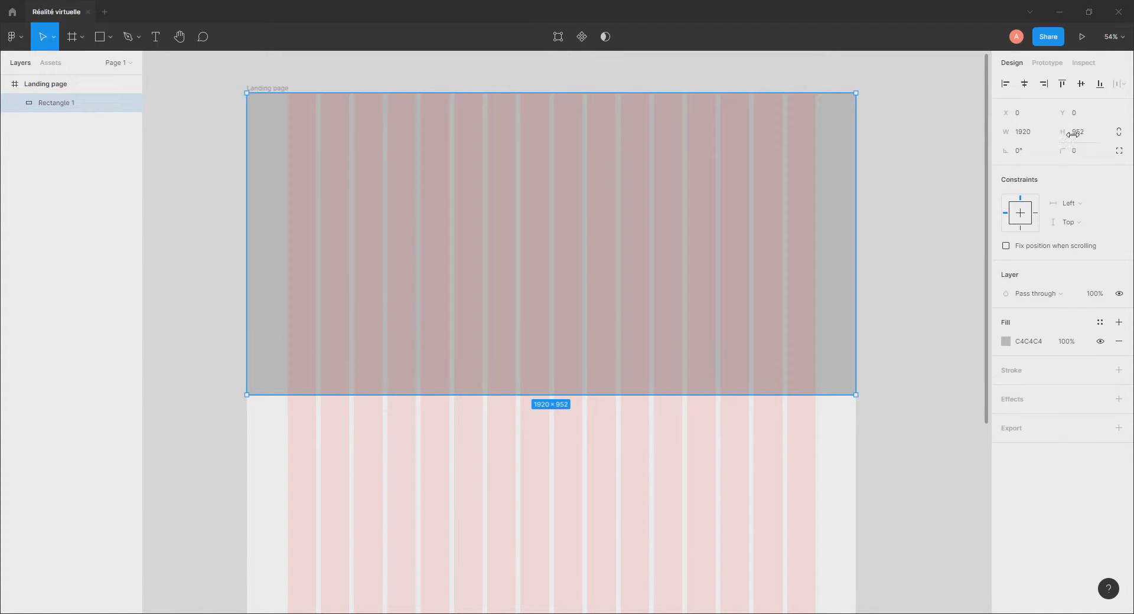
pyautogui.click(1094, 138)
pyautogui.press('Return')
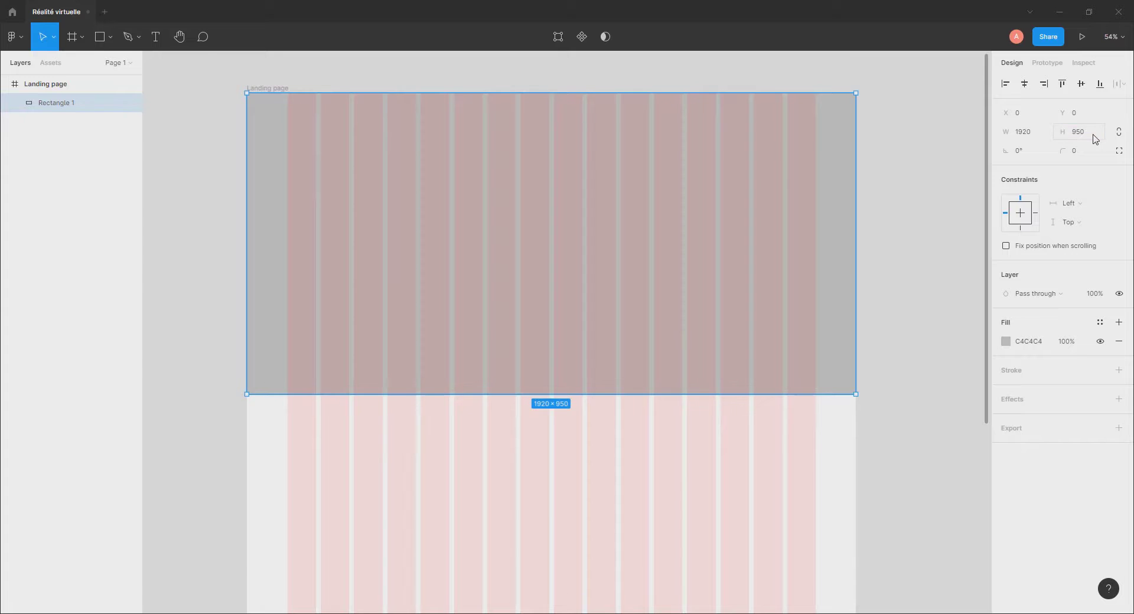
pyautogui.click(953, 326)
pyautogui.click(468, 305)
pyautogui.scroll(-5, 471, 305)
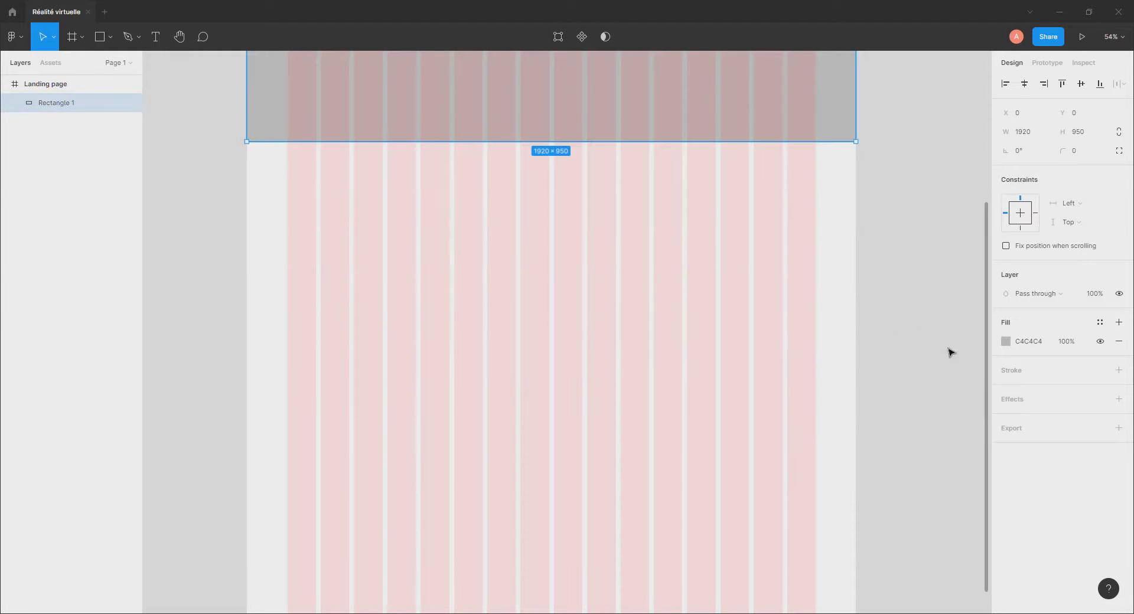
pyautogui.scroll(5, 524, 337)
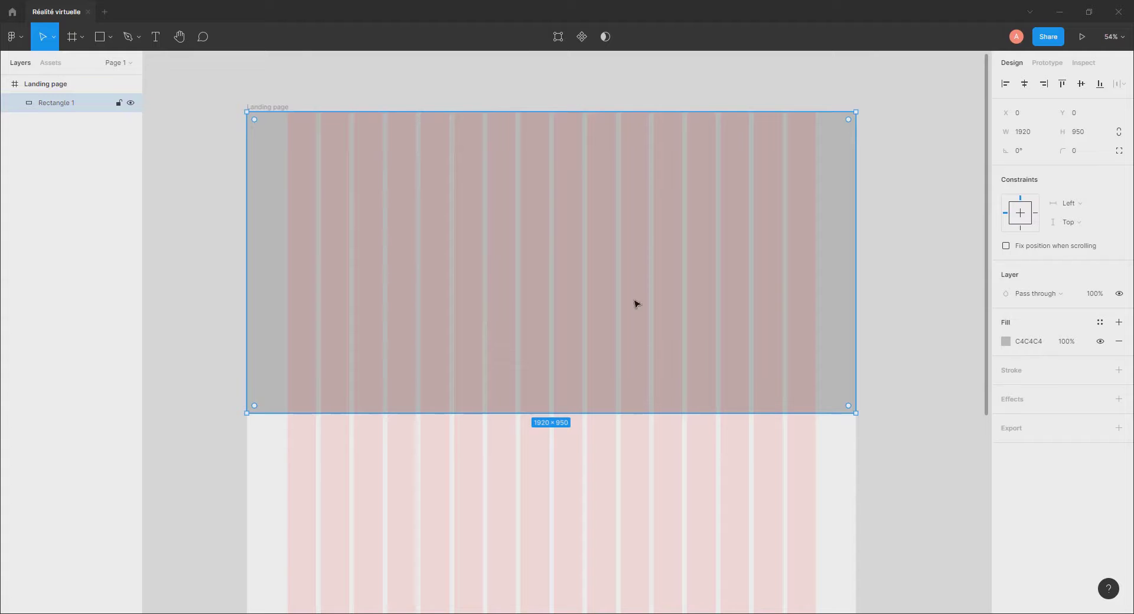
pyautogui.scroll(1, 591, 278)
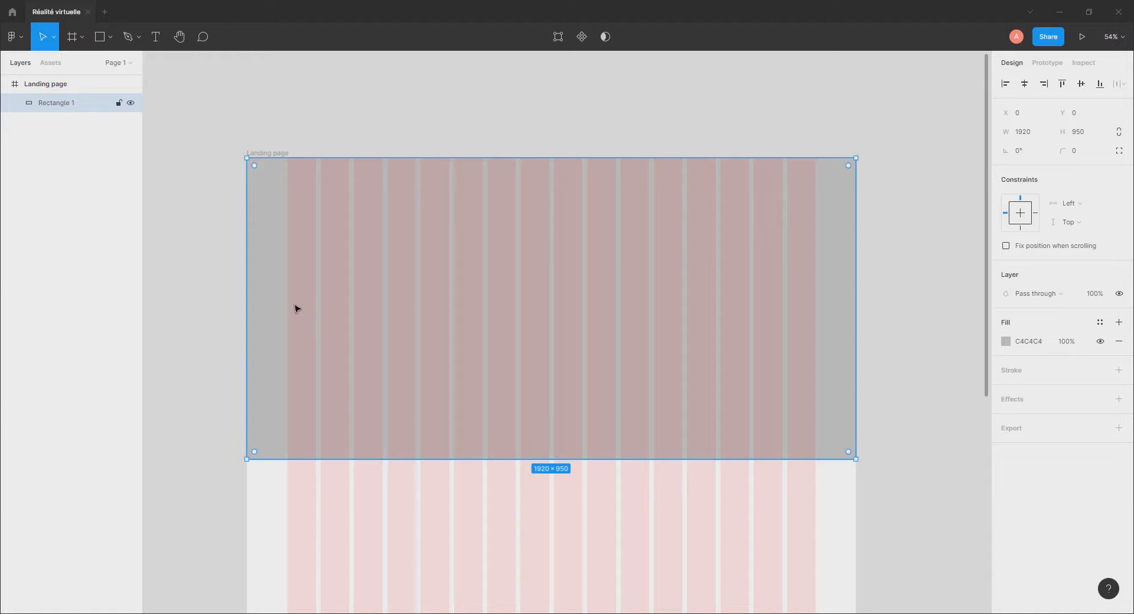
# Group the full-width hero rectangle and rename the group "Section 1".
pyautogui.hotkey('ctrl', 'g')
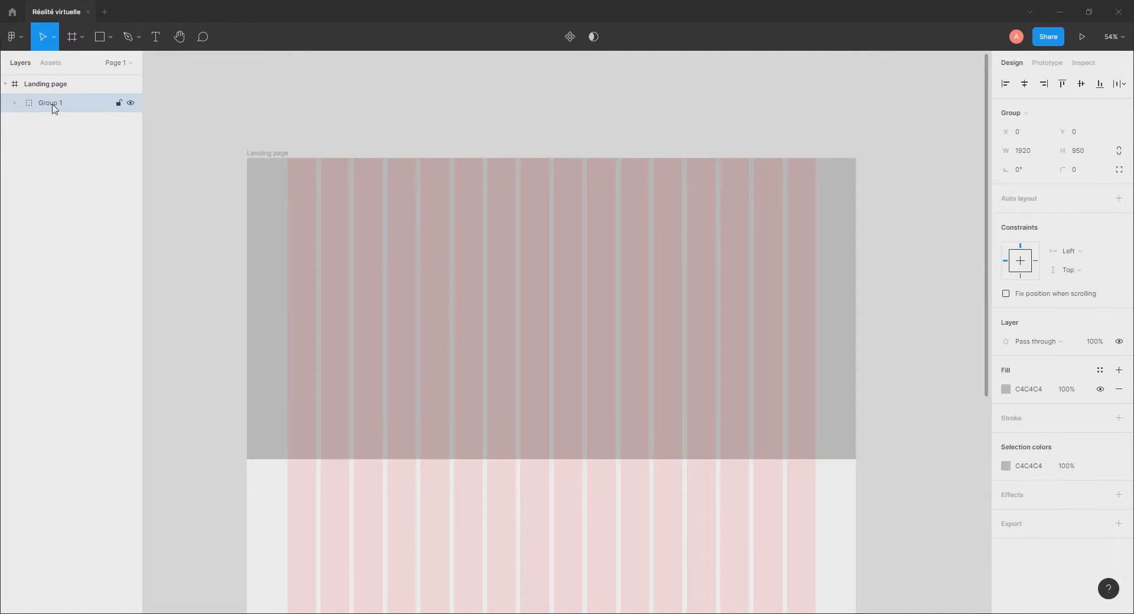
pyautogui.doubleClick(54, 105)
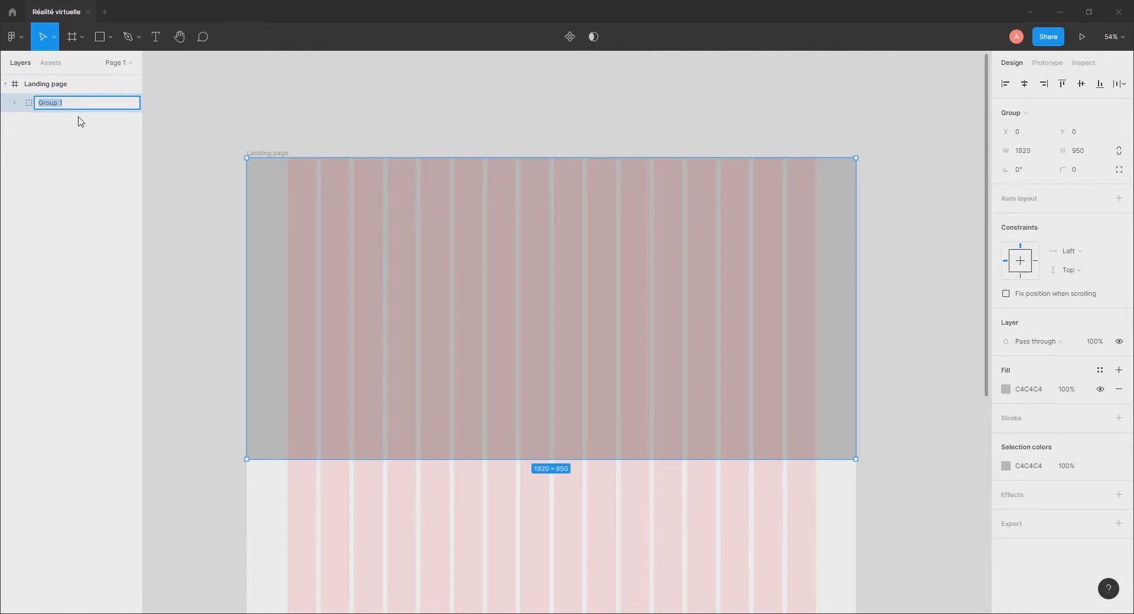
pyautogui.write('Section 1')
pyautogui.press('Return')
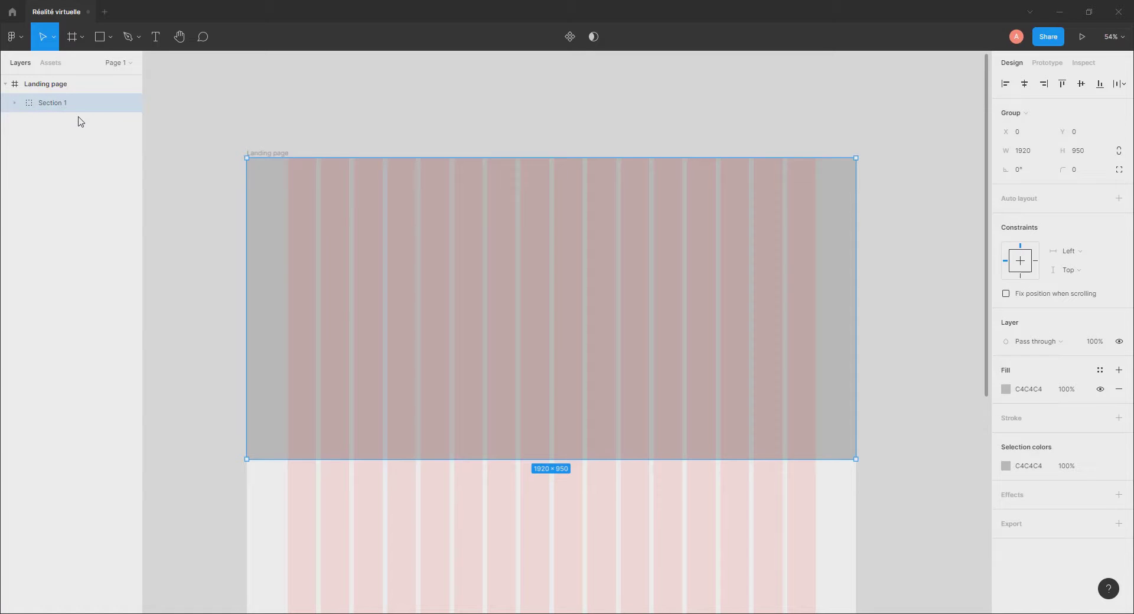
pyautogui.click(372, 127)
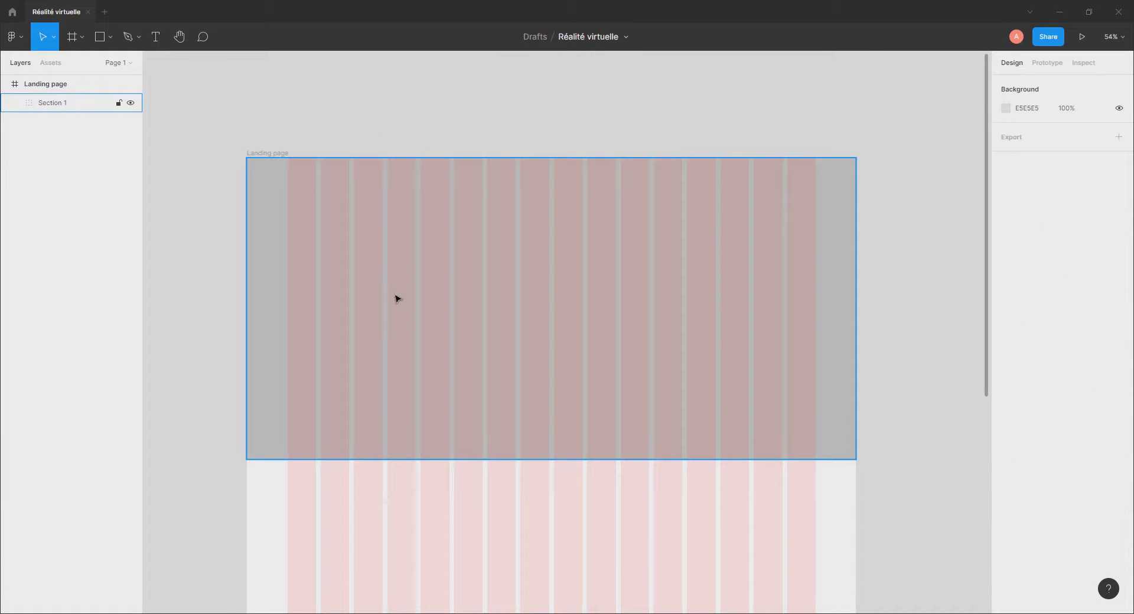
# Change the fill colour of Section 1 to the light grey F2F2F2.
pyautogui.click(313, 231)
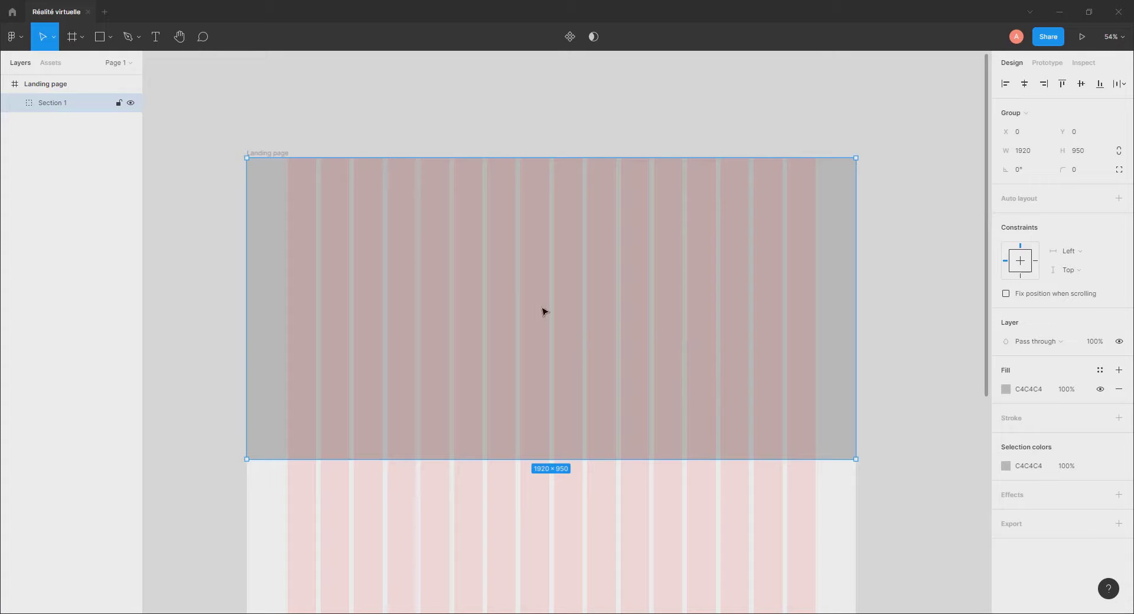
pyautogui.click(1006, 390)
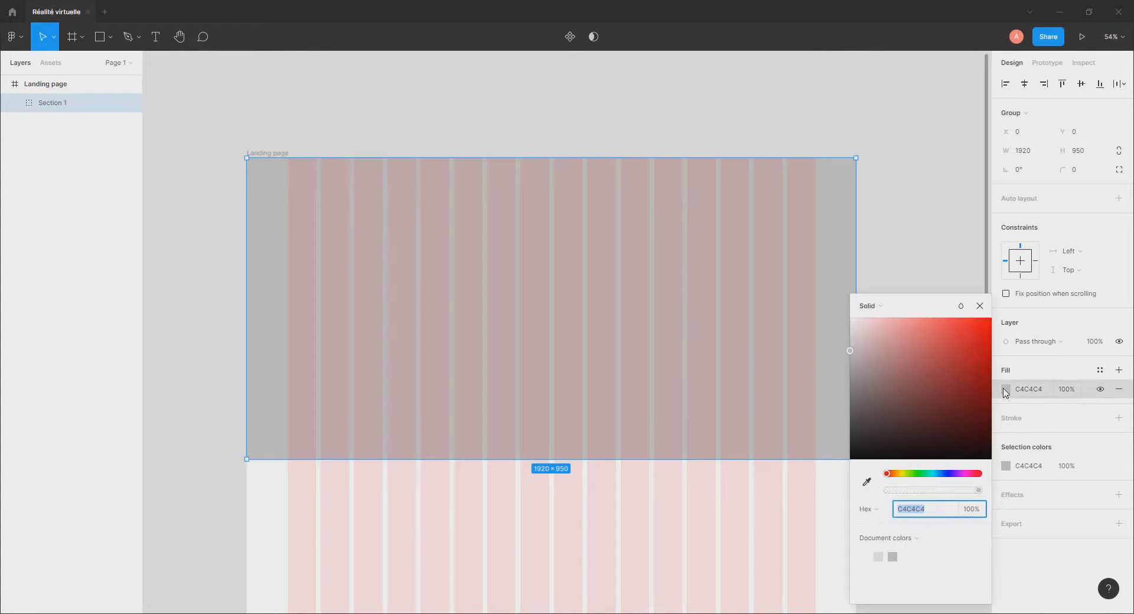
pyautogui.click(877, 346)
pyautogui.moveTo(859, 345); pyautogui.dragTo(844, 334)
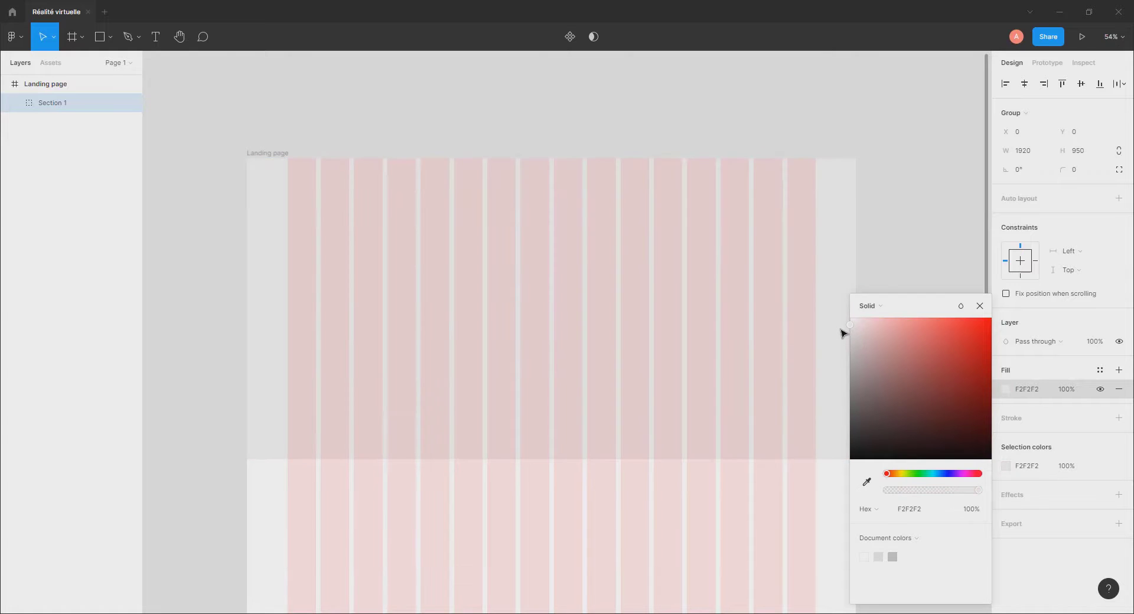
pyautogui.click(979, 306)
pyautogui.click(923, 291)
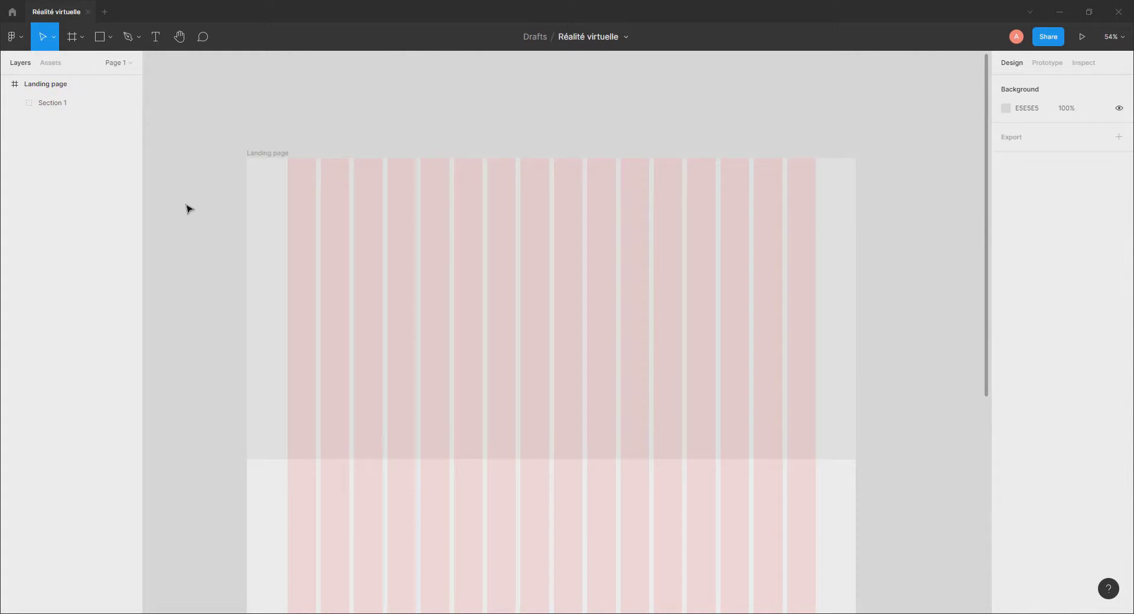
# Draw a 100 × 100 circle beside the Landing page frame's upper left corner and fill it with 6667AB.
pyautogui.press('o')
pyautogui.moveTo(193, 156); pyautogui.dragTo(225, 191)
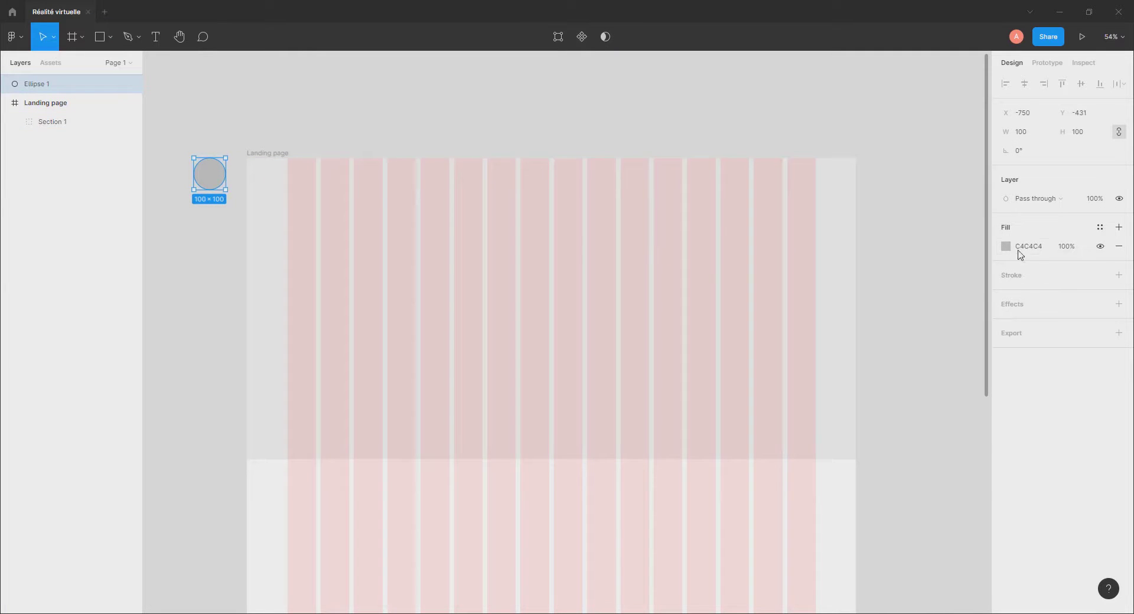
pyautogui.click(1038, 251)
pyautogui.write('6667ab')
pyautogui.press('Return')
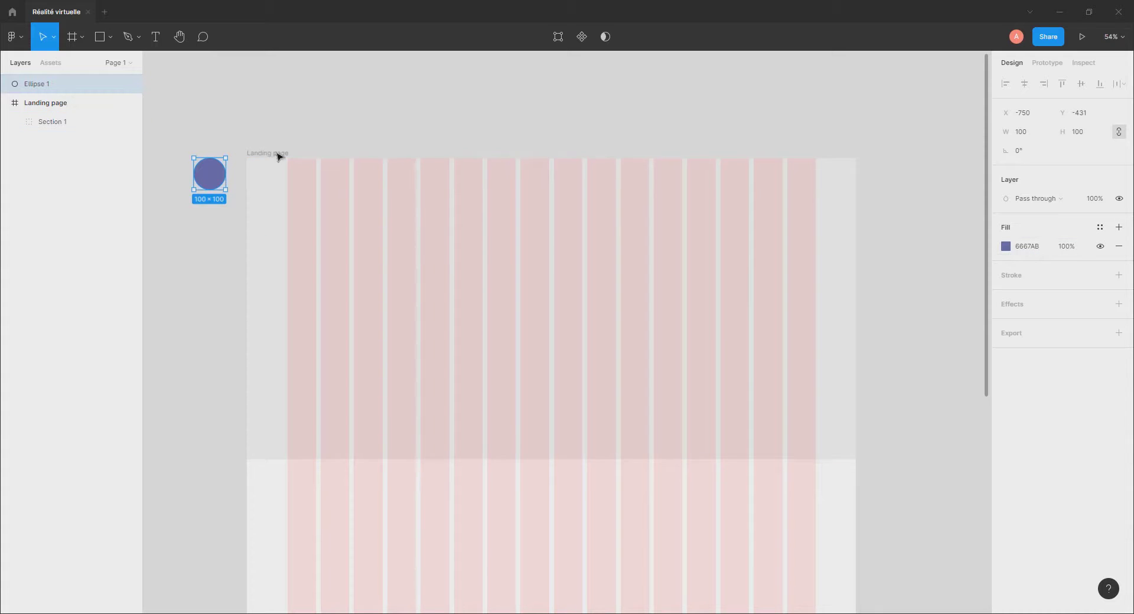
# Add an inside stroke to the circle with colour FFFFFF and a width of 12.
pyautogui.click(1013, 282)
pyautogui.click(1006, 294)
pyautogui.write('ffffff')
pyautogui.press('Return')
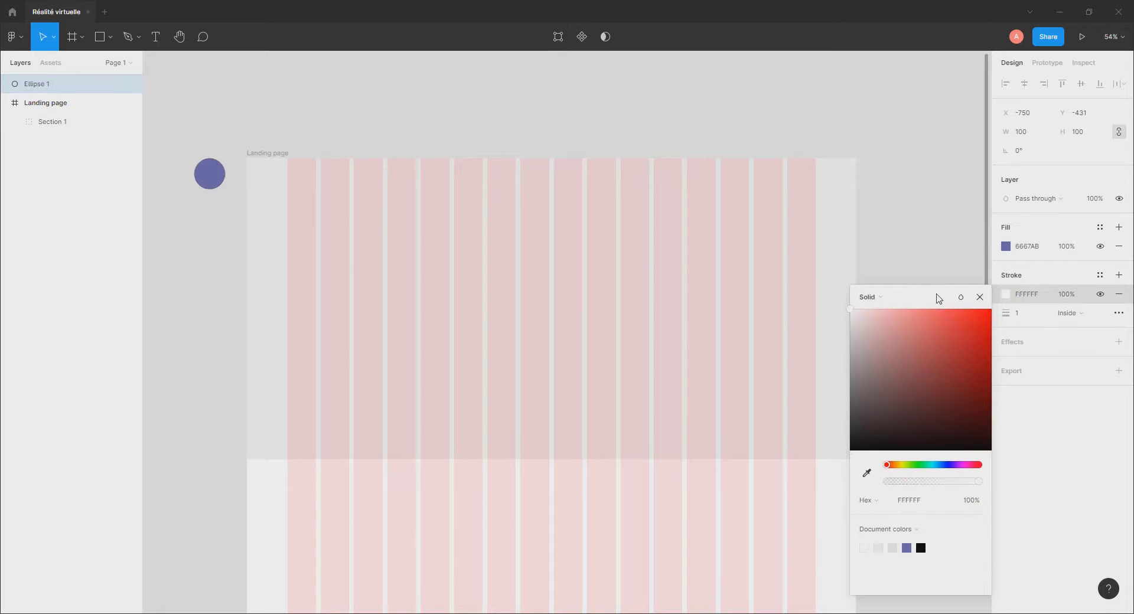
pyautogui.click(1020, 313)
pyautogui.moveTo(1020, 313); pyautogui.dragTo(1029, 314)
# Add a drop shadow to the circle and reduce the shadow colour's opacity to 12%.
pyautogui.click(1010, 343)
pyautogui.click(1006, 360)
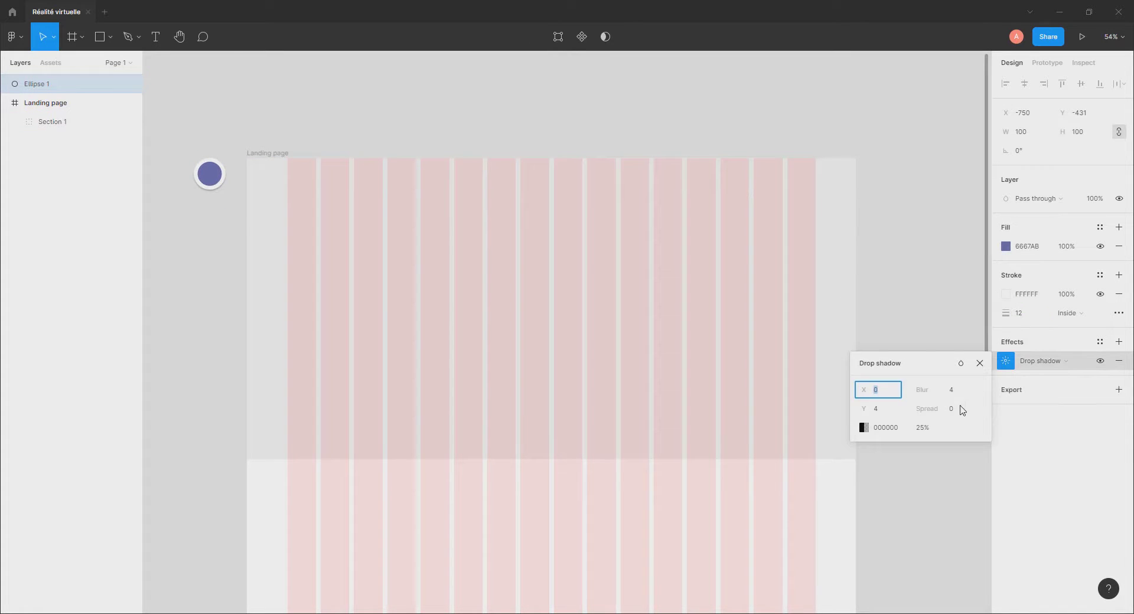
pyautogui.click(863, 428)
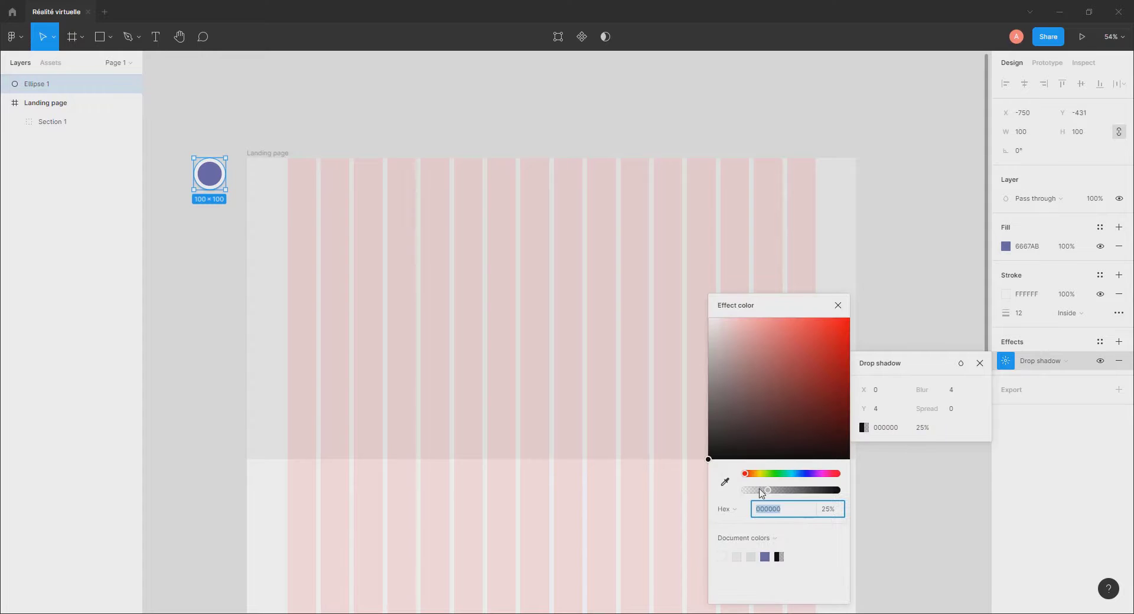
pyautogui.moveTo(766, 492); pyautogui.dragTo(757, 490)
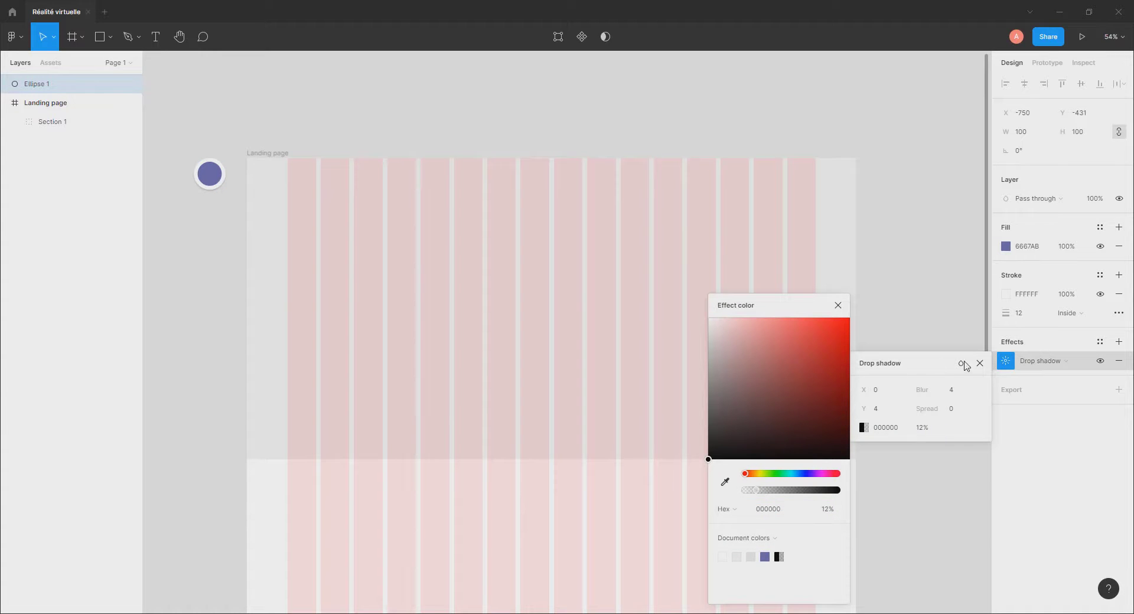
pyautogui.click(980, 363)
pyautogui.click(945, 321)
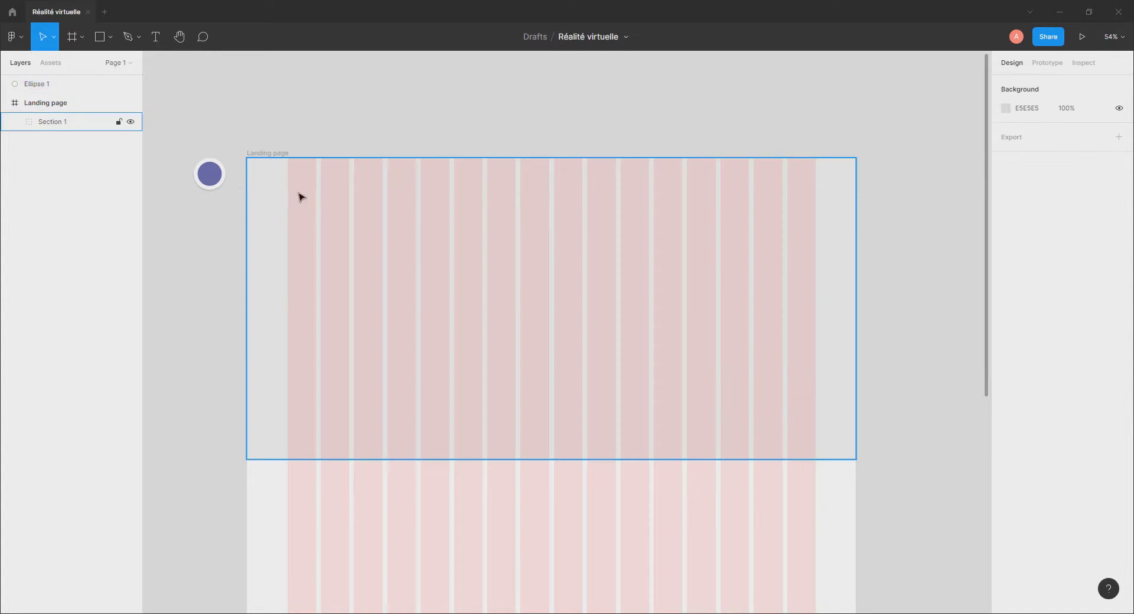
# Group the purple circle and rename the group "Palette couleurs".
pyautogui.click(43, 85)
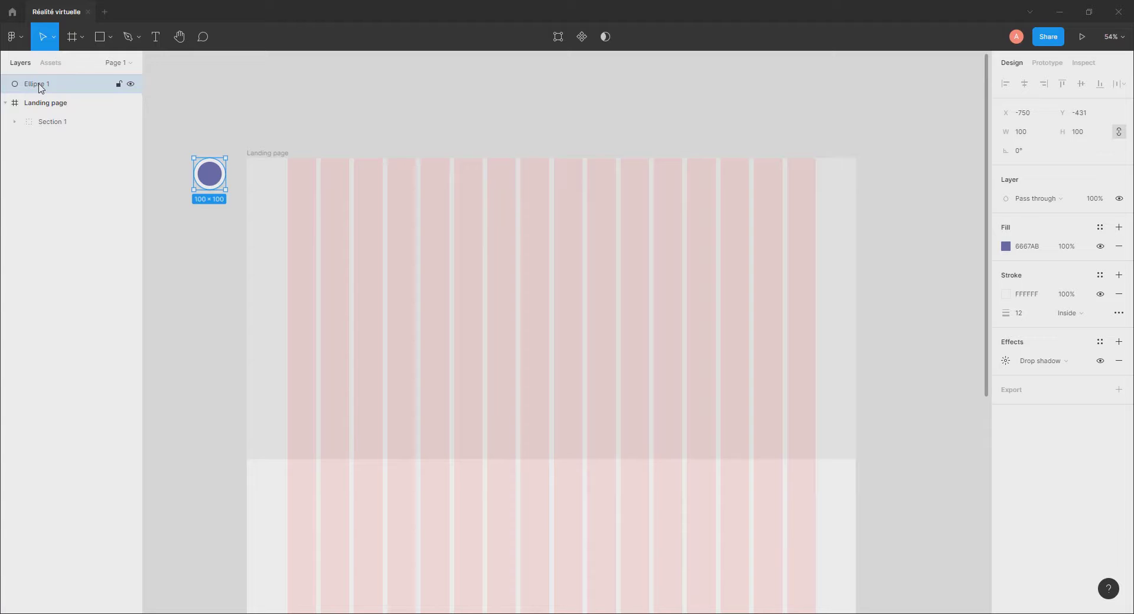
pyautogui.hotkey('ctrl', 'g')
pyautogui.doubleClick(67, 92)
pyautogui.write('P')
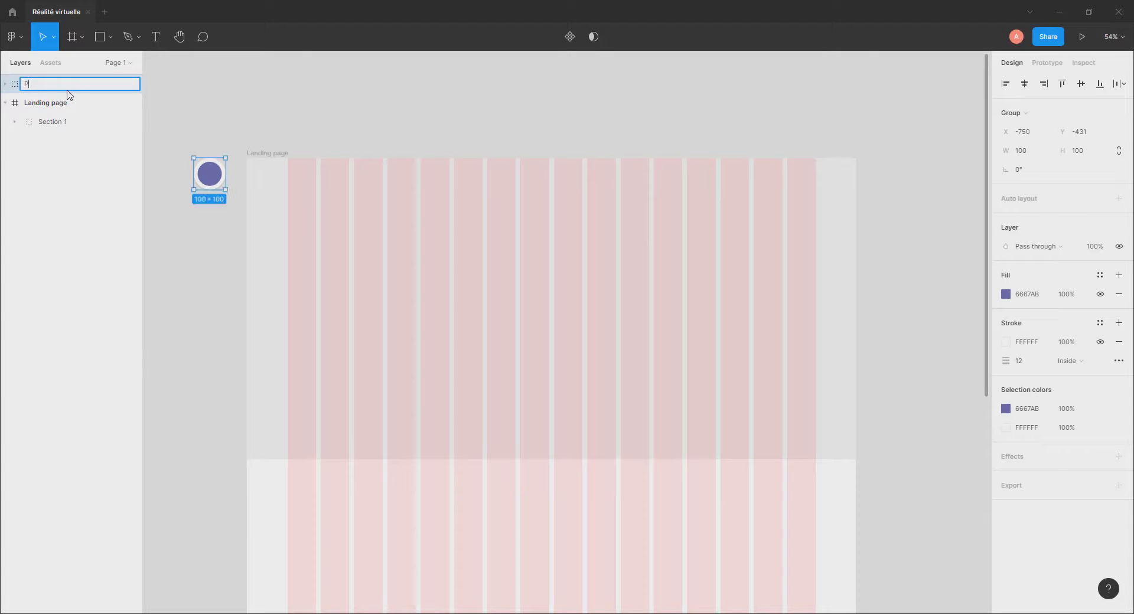
pyautogui.write('alette couleurs')
pyautogui.press('Return')
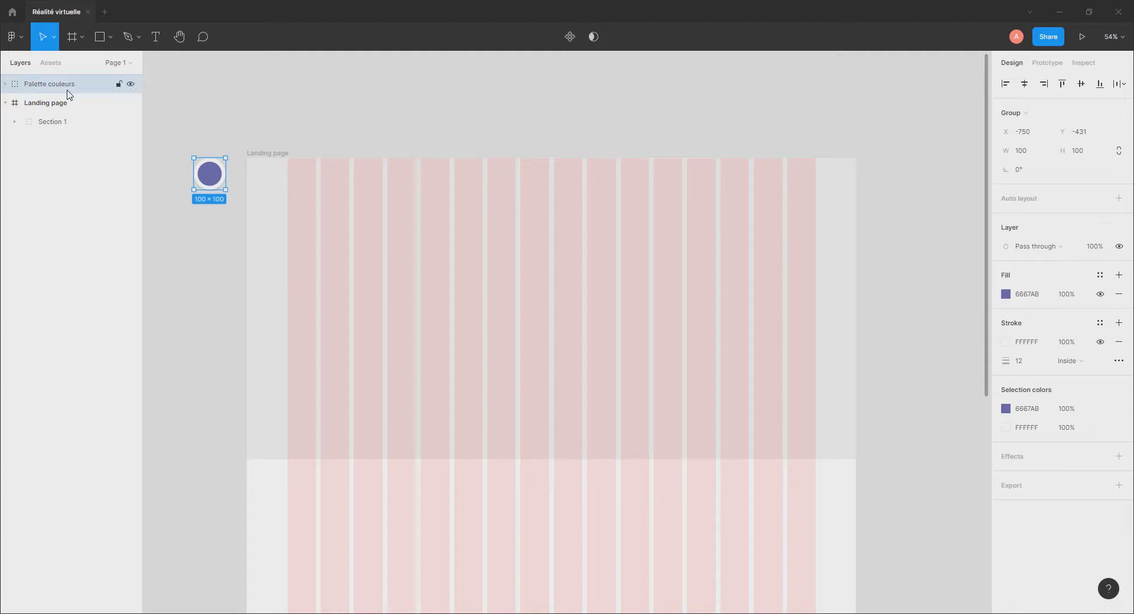
pyautogui.click(264, 120)
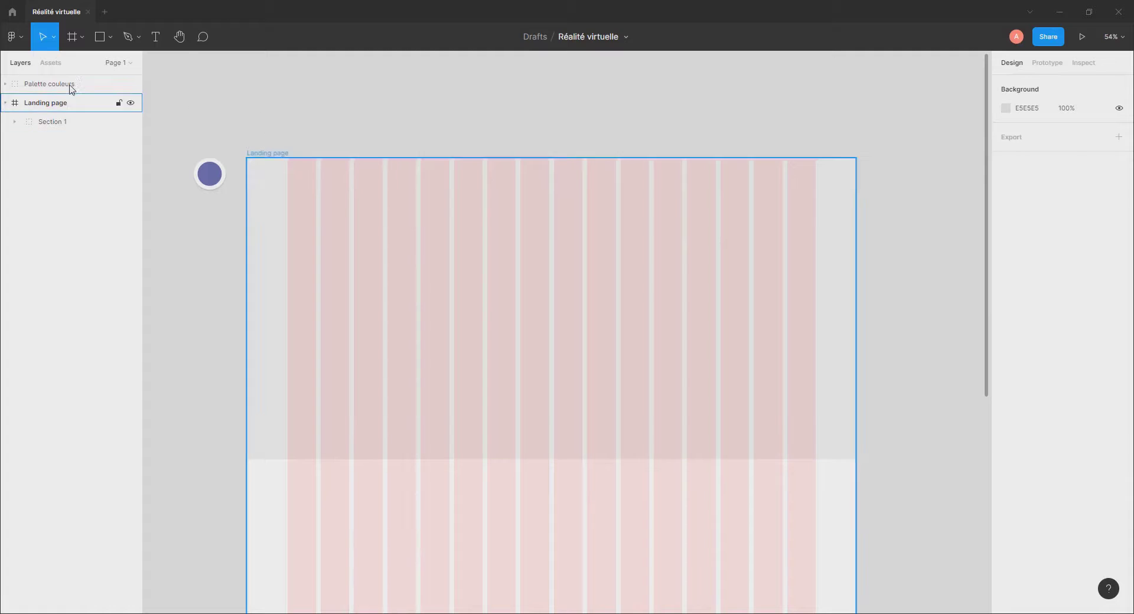
# Lock the Palette couleurs group and the background Rectangle 1 inside Section 1.
pyautogui.click(107, 90)
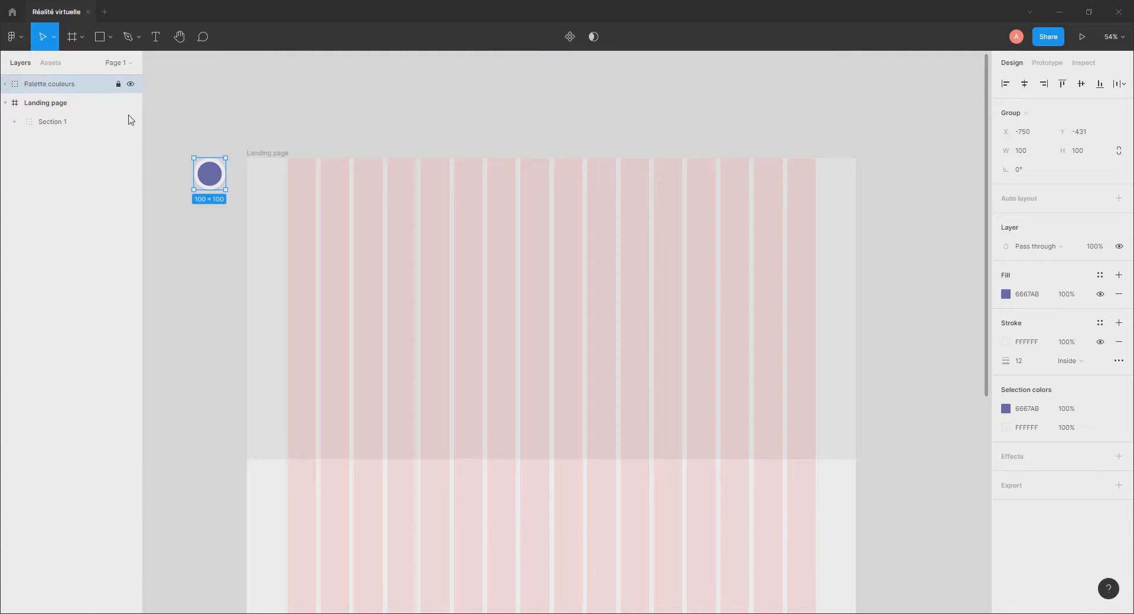
pyautogui.click(166, 188)
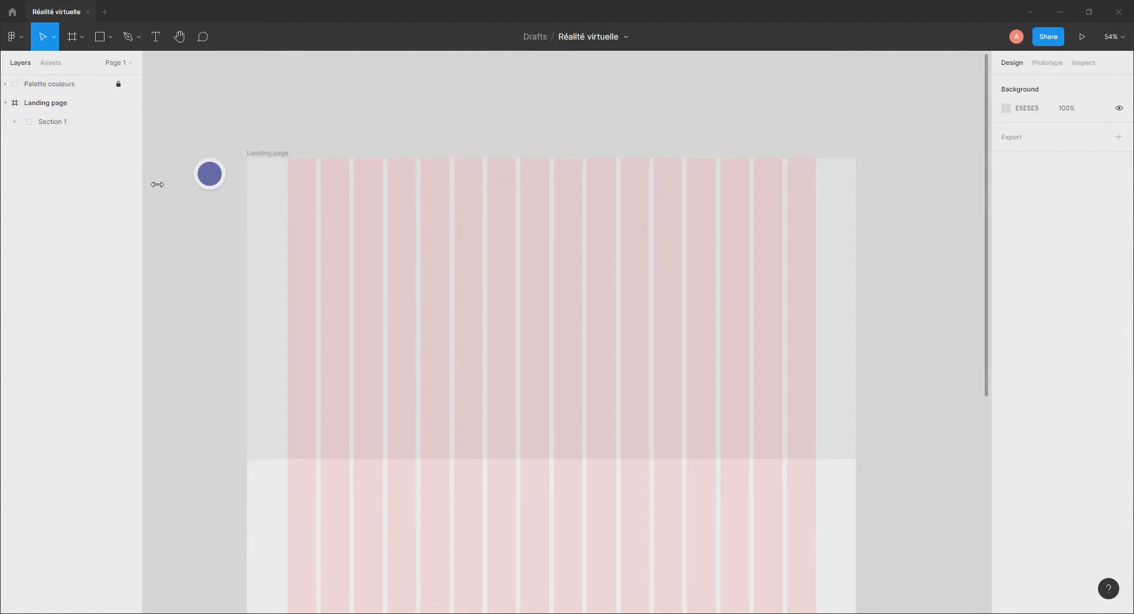
pyautogui.click(448, 224)
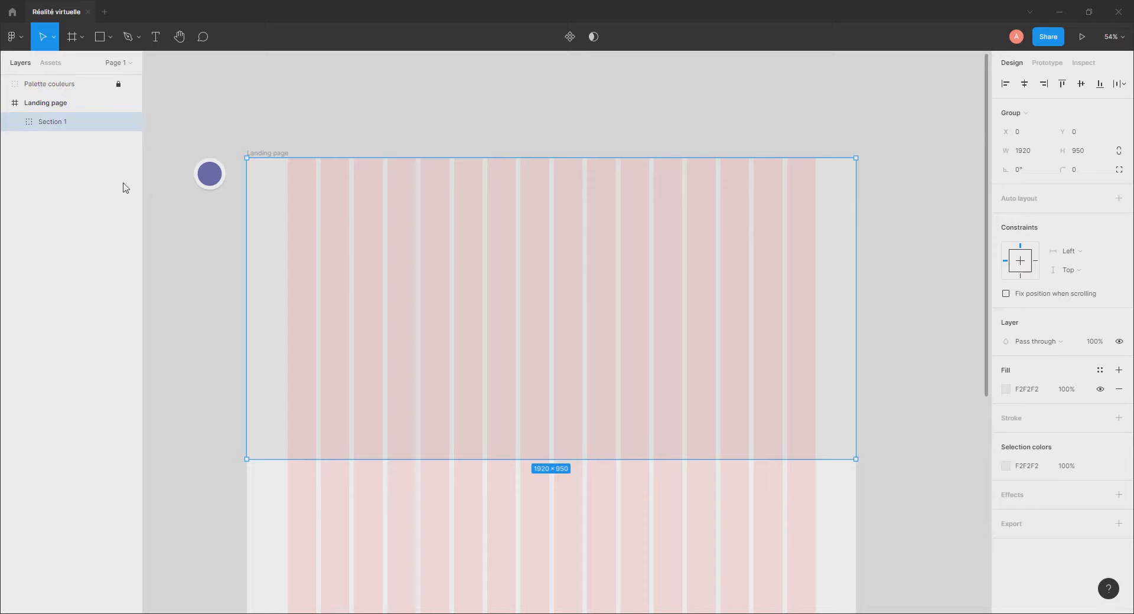
pyautogui.click(16, 122)
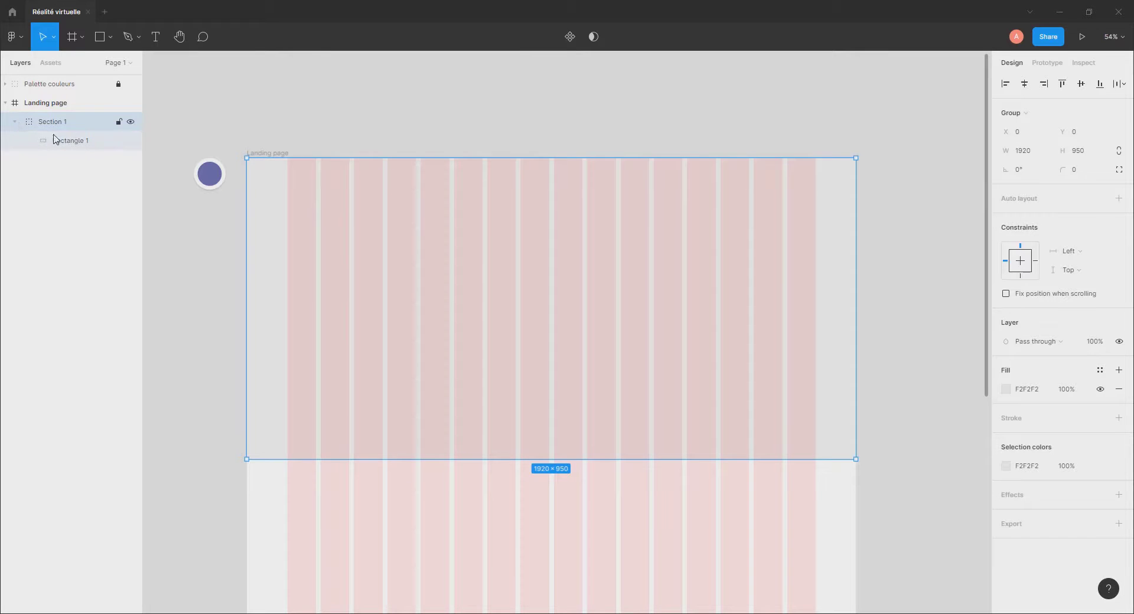
pyautogui.click(81, 174)
pyautogui.click(79, 146)
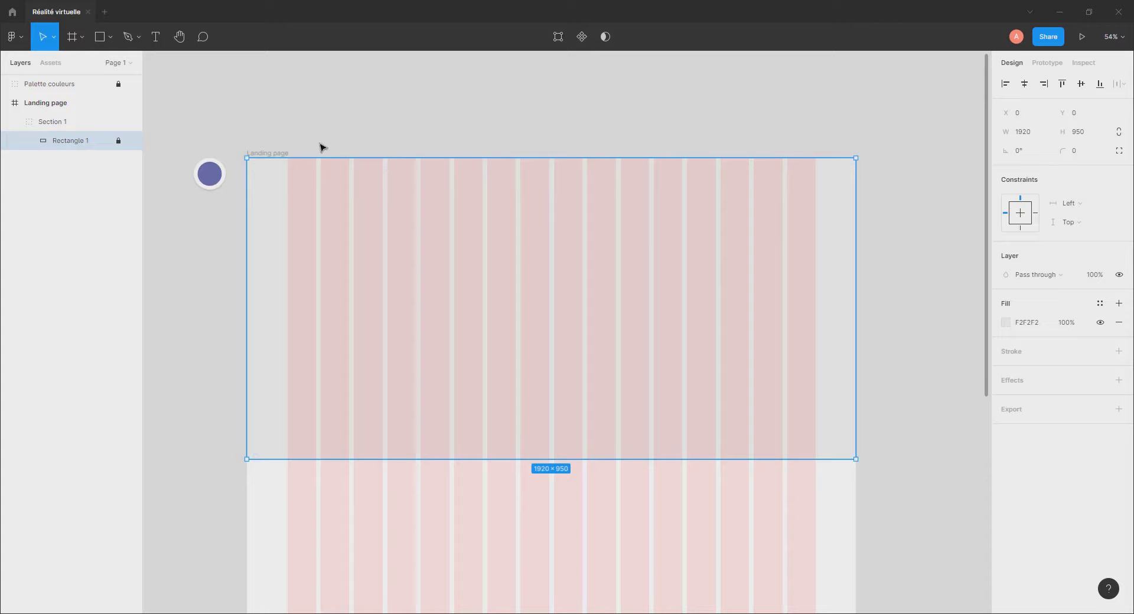
pyautogui.click(223, 213)
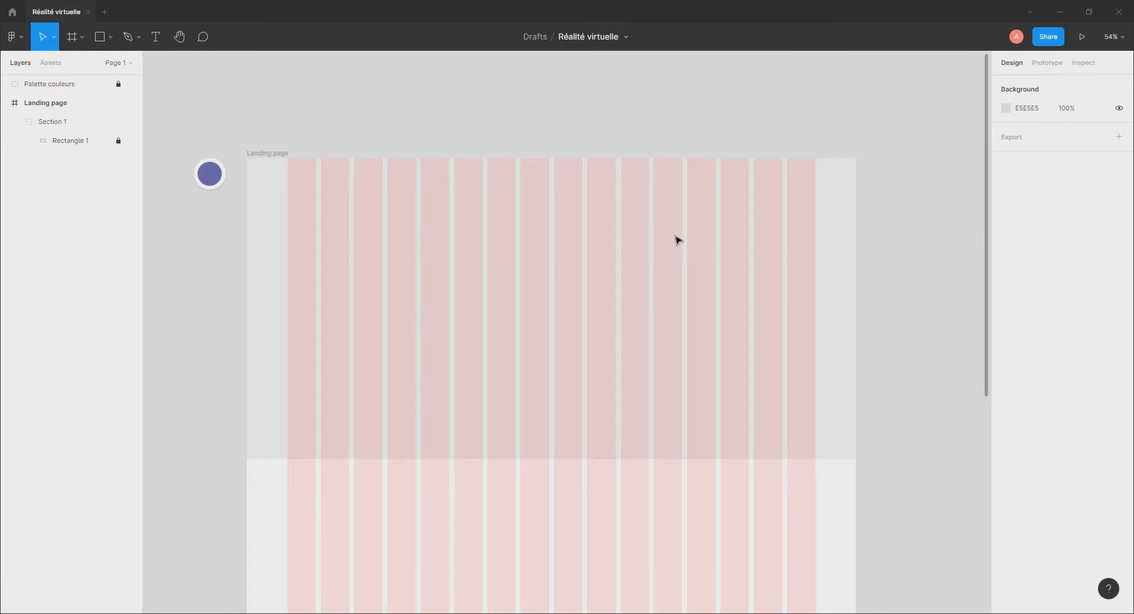
# Draw a rectangle about 645 × 664 over the grid columns in the right half of the hero section.
pyautogui.moveTo(675, 252); pyautogui.dragTo(696, 232)
pyautogui.scroll(1, 663, 236)
pyautogui.scroll(-1, 660, 224)
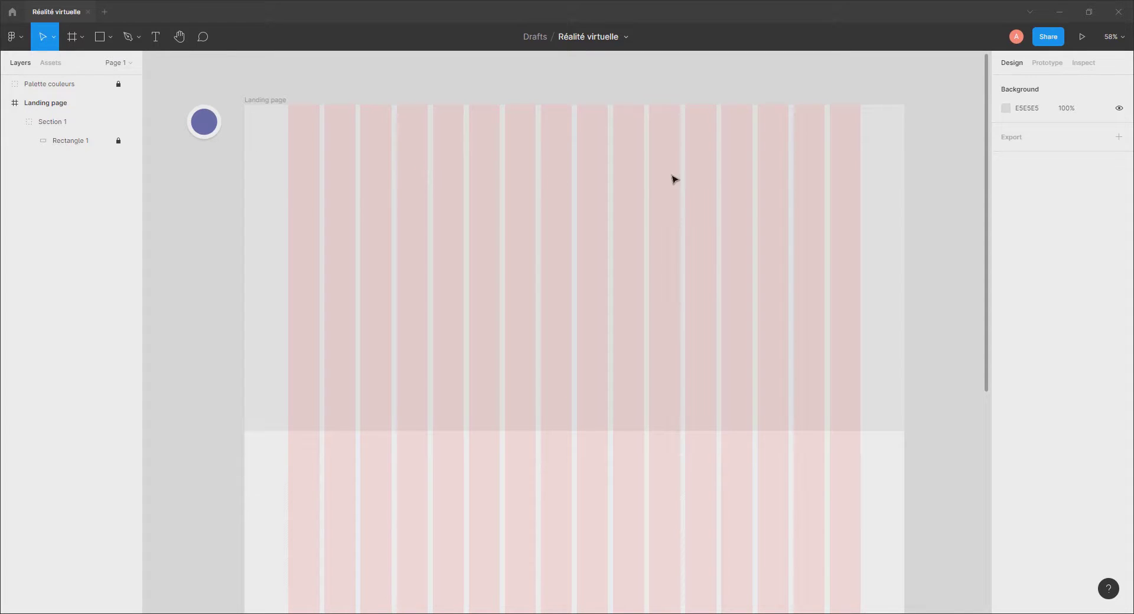
pyautogui.click(109, 38)
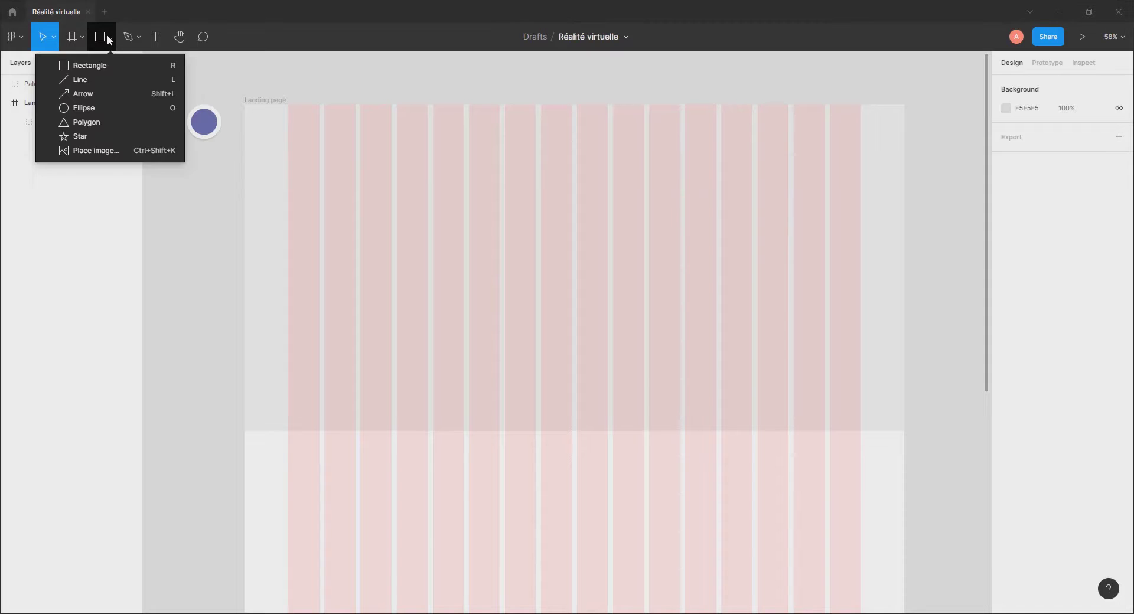
pyautogui.click(104, 68)
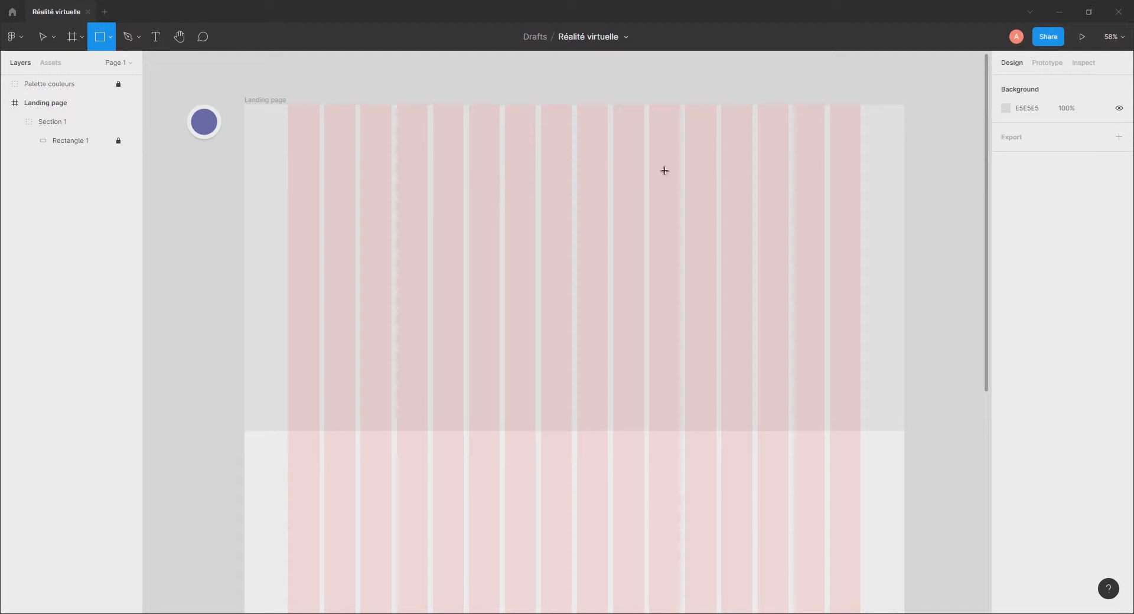
pyautogui.moveTo(608, 151)
pyautogui.mouseDown()
pyautogui.moveTo(632, 256)
pyautogui.moveTo(829, 379)
pyautogui.mouseUp()
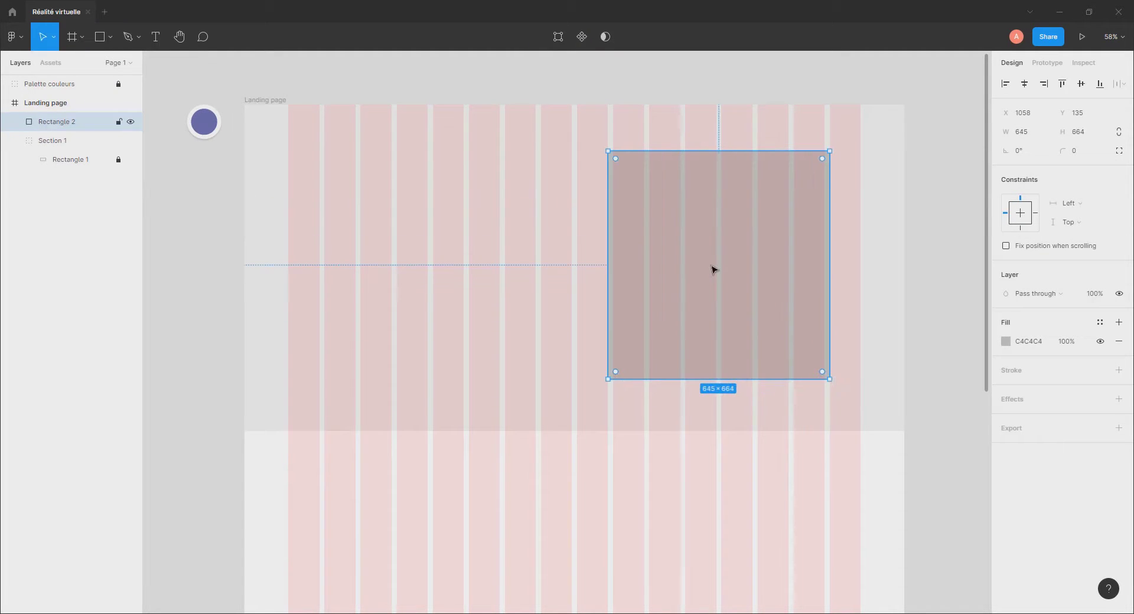
# Set the new rectangle's width to 615 and its height to 760.
pyautogui.click(1002, 131)
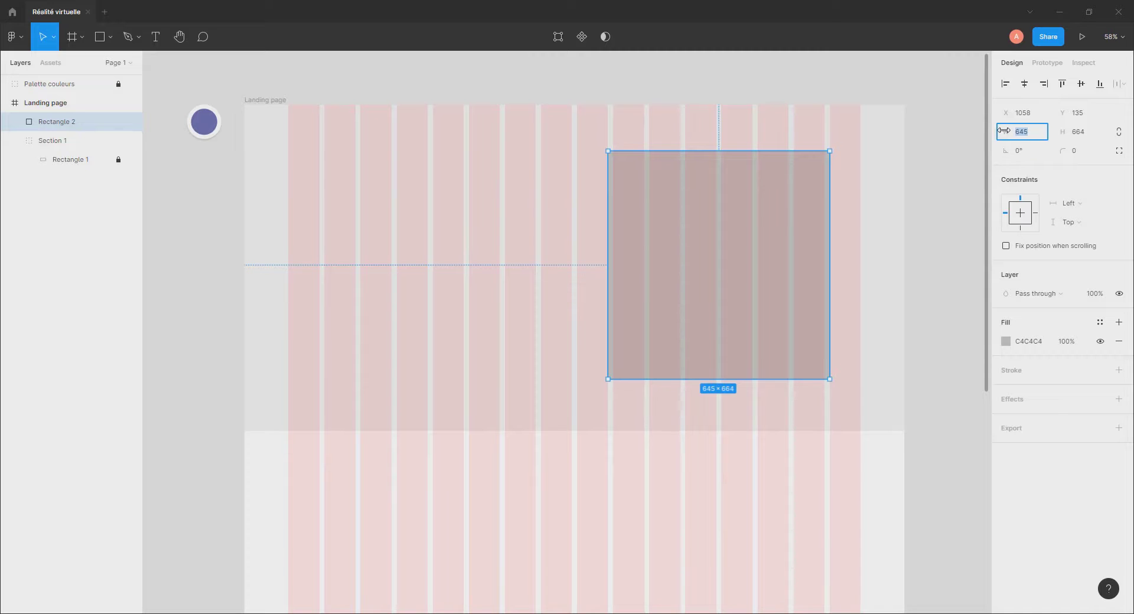
pyautogui.write('615')
pyautogui.press('Return')
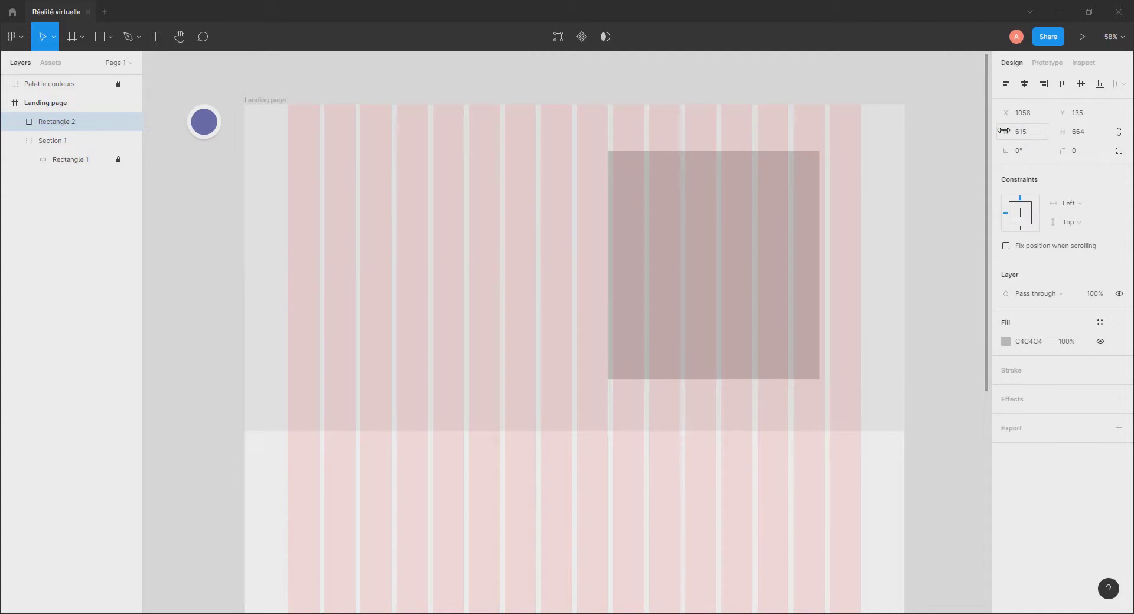
pyautogui.moveTo(1003, 130); pyautogui.dragTo(1004, 130)
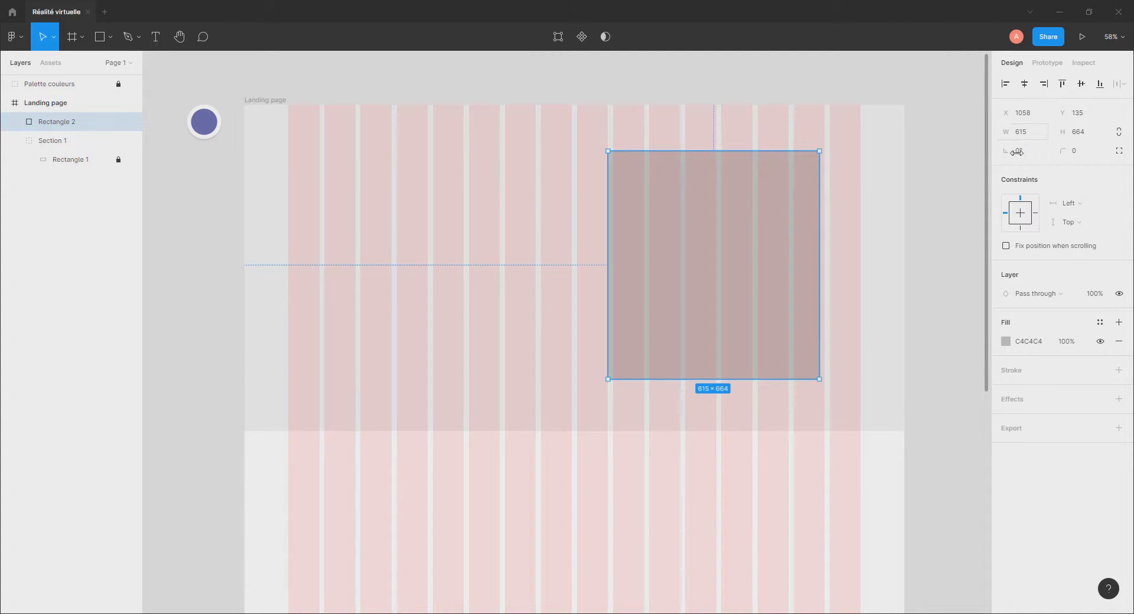
pyautogui.click(1070, 129)
pyautogui.write('760')
pyautogui.press('Return')
# Position Rectangle 2 at X 1073, Y 95 and place it inside the Section 1 group above Rectangle 1.
pyautogui.moveTo(736, 276)
pyautogui.mouseDown()
pyautogui.moveTo(732, 259)
pyautogui.moveTo(743, 265)
pyautogui.mouseUp()
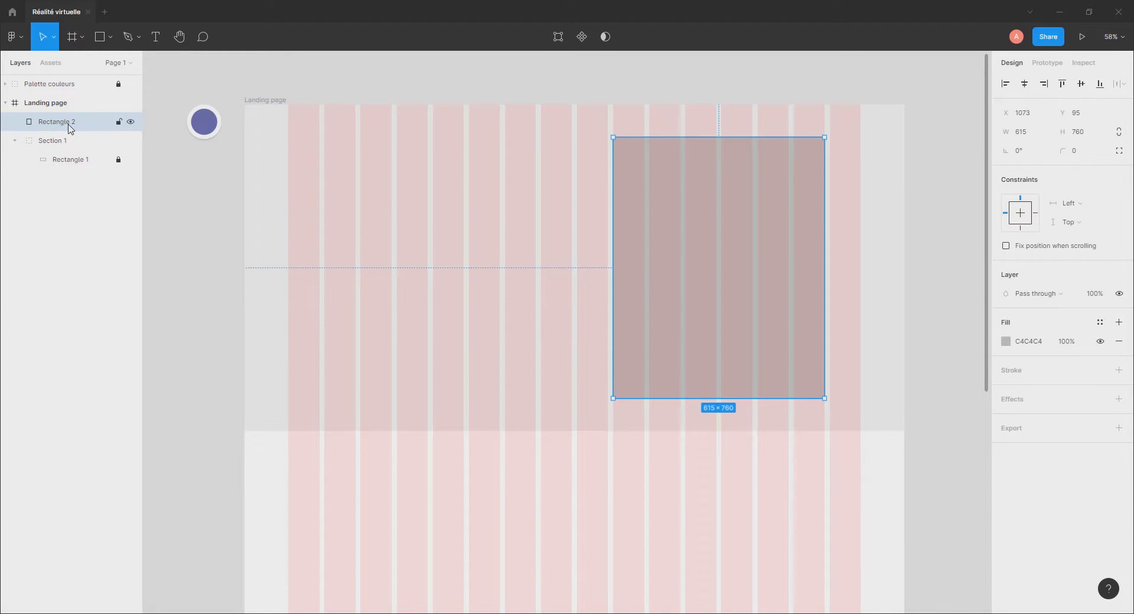
pyautogui.moveTo(68, 122); pyautogui.dragTo(71, 145)
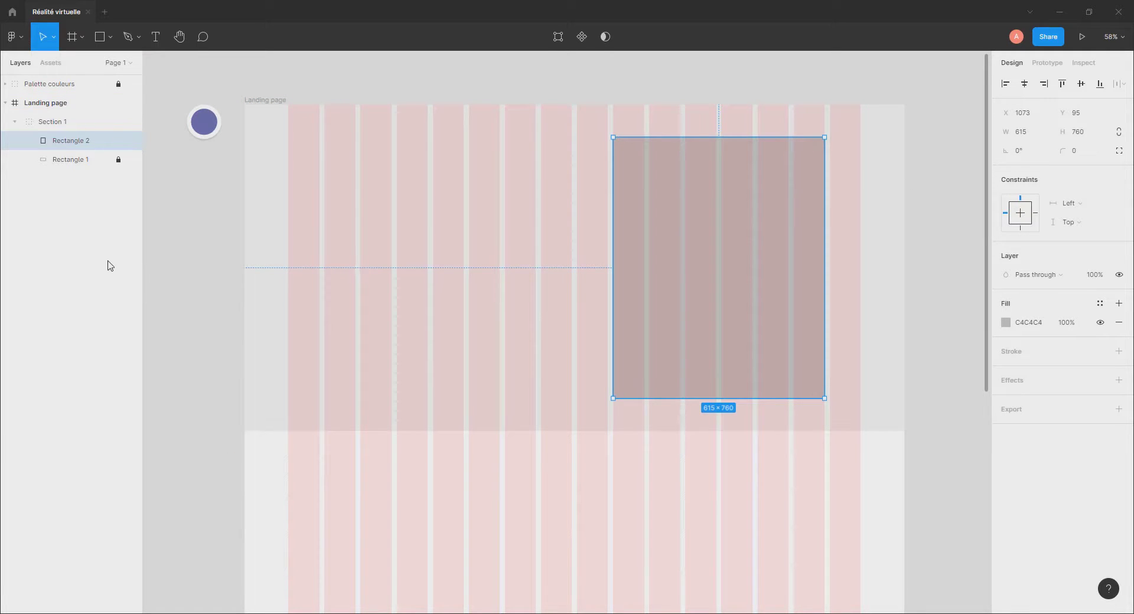
pyautogui.click(77, 167)
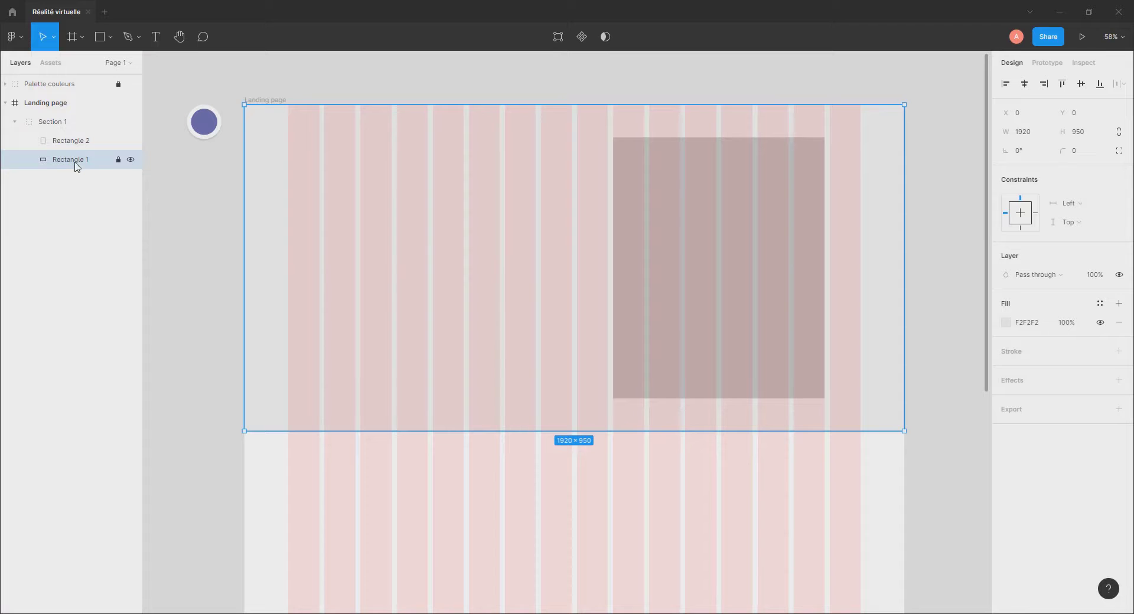
# Rename the locked Rectangle 1 layer as bg and toggle its visibility off and back on to check it.
pyautogui.doubleClick(94, 165)
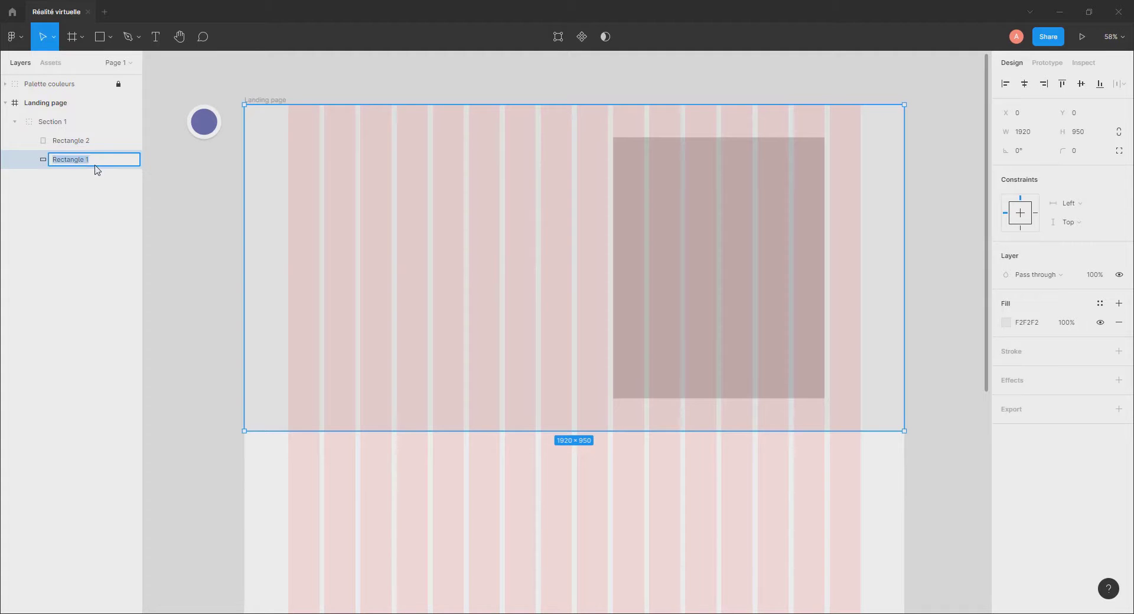
pyautogui.write('bg')
pyautogui.click(97, 177)
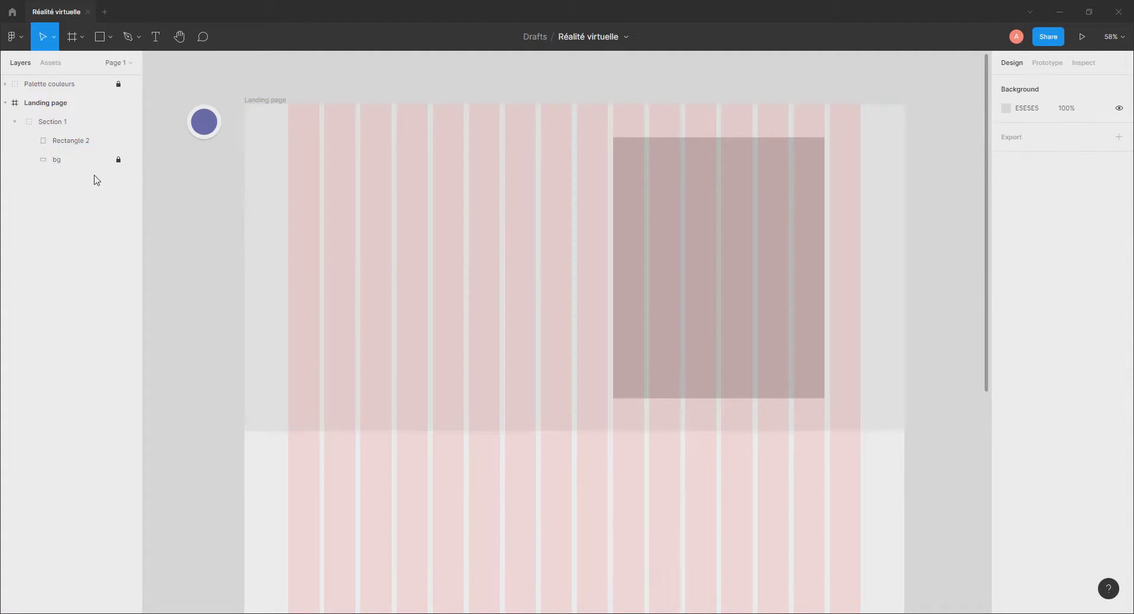
pyautogui.click(132, 160)
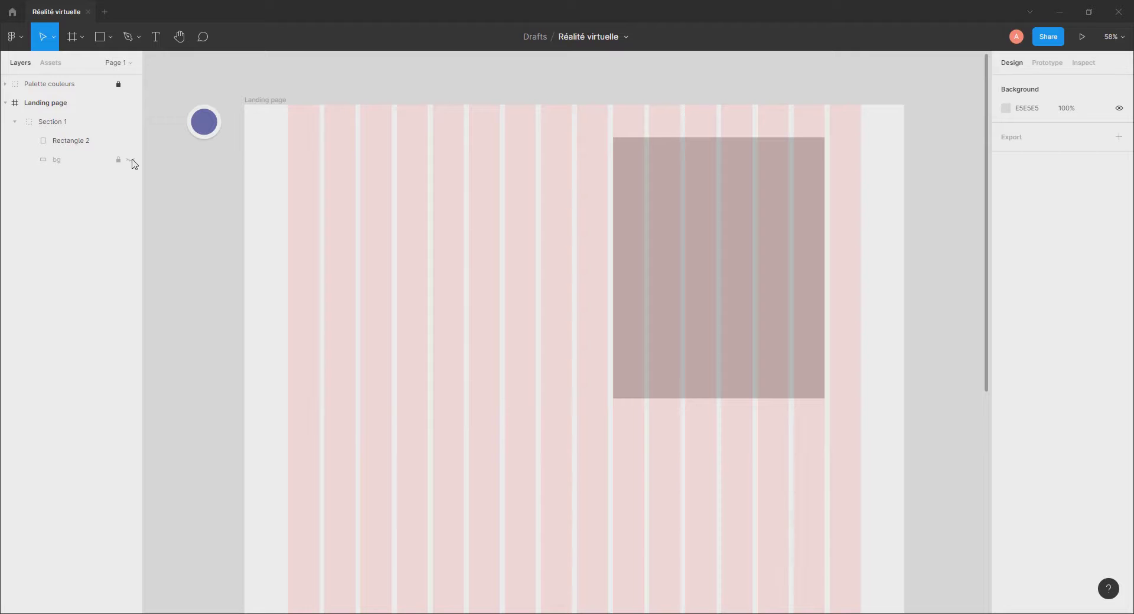
pyautogui.click(131, 160)
# Round all corners of Rectangle 2 with a radius of 200.
pyautogui.doubleClick(734, 228)
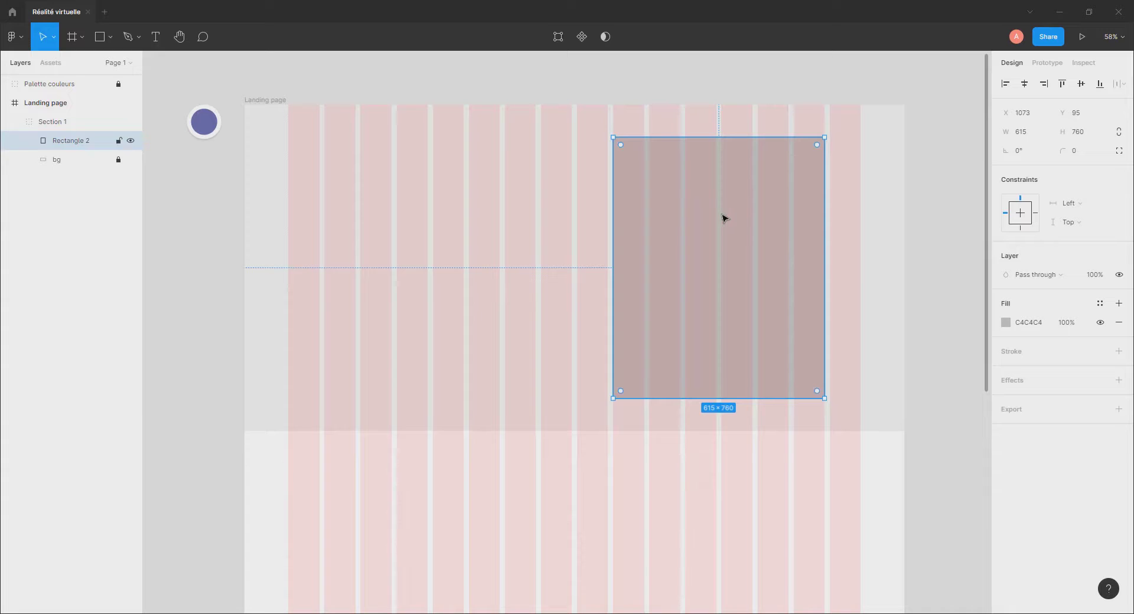
pyautogui.click(1067, 149)
pyautogui.write('20')
pyautogui.press('Return')
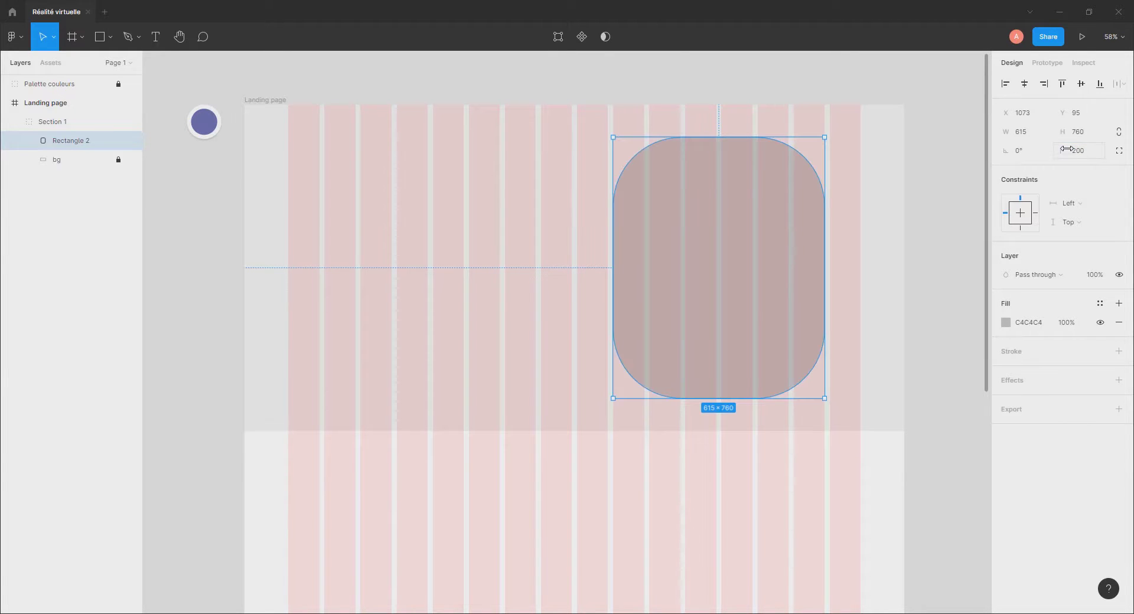
pyautogui.click(767, 267)
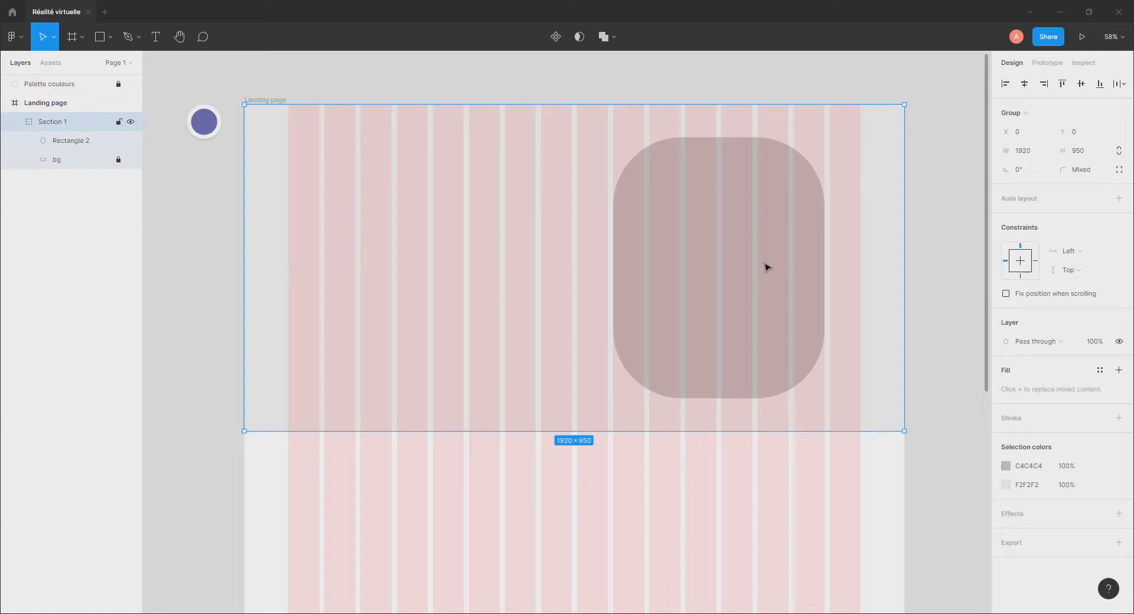
# Give Rectangle 2 individual corner radii, setting its top-right and bottom-left corners to 0.
pyautogui.click(721, 240)
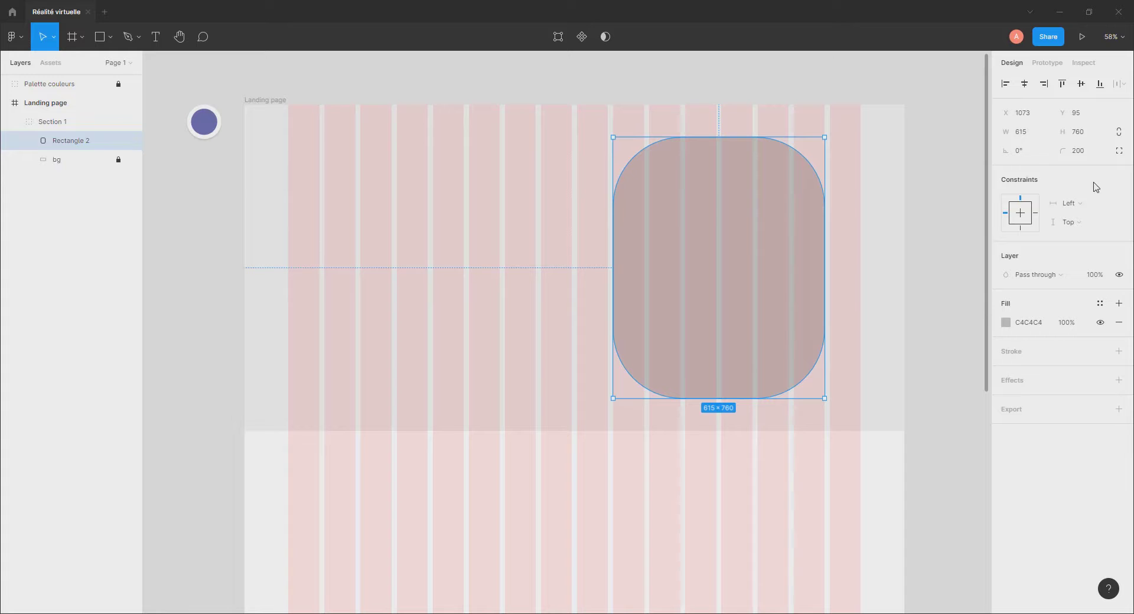
pyautogui.click(1119, 151)
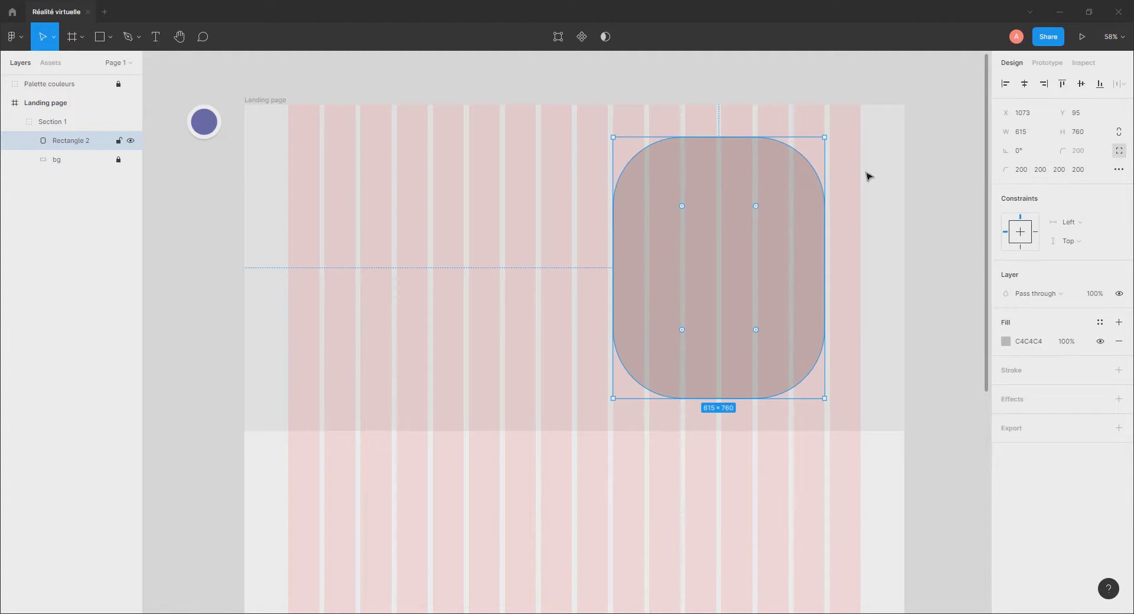
pyautogui.click(1046, 170)
pyautogui.write('0')
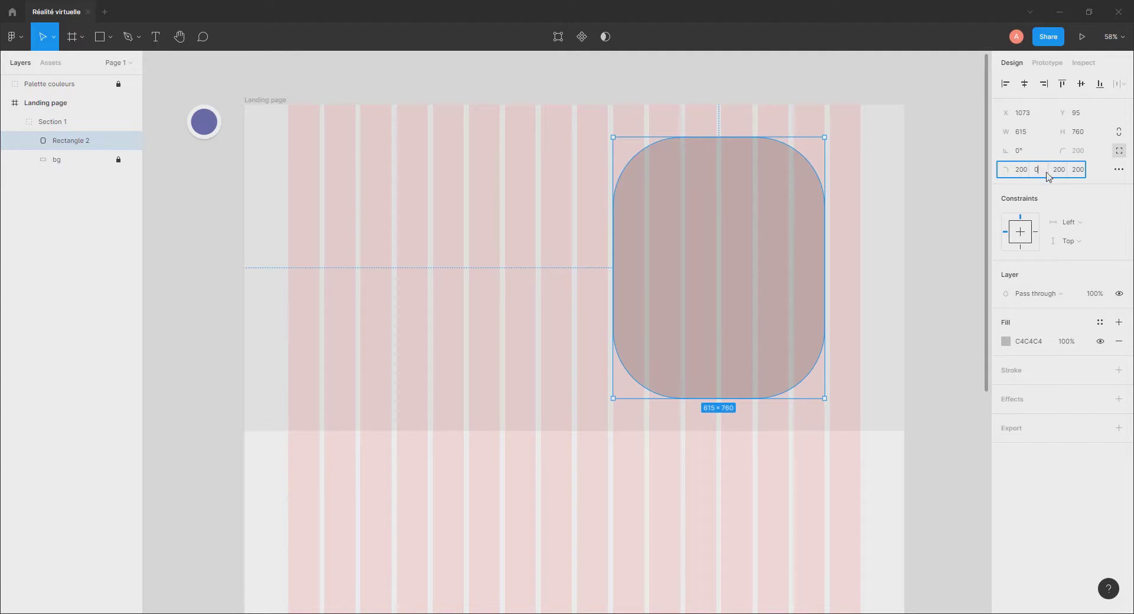
pyautogui.press('Tab')
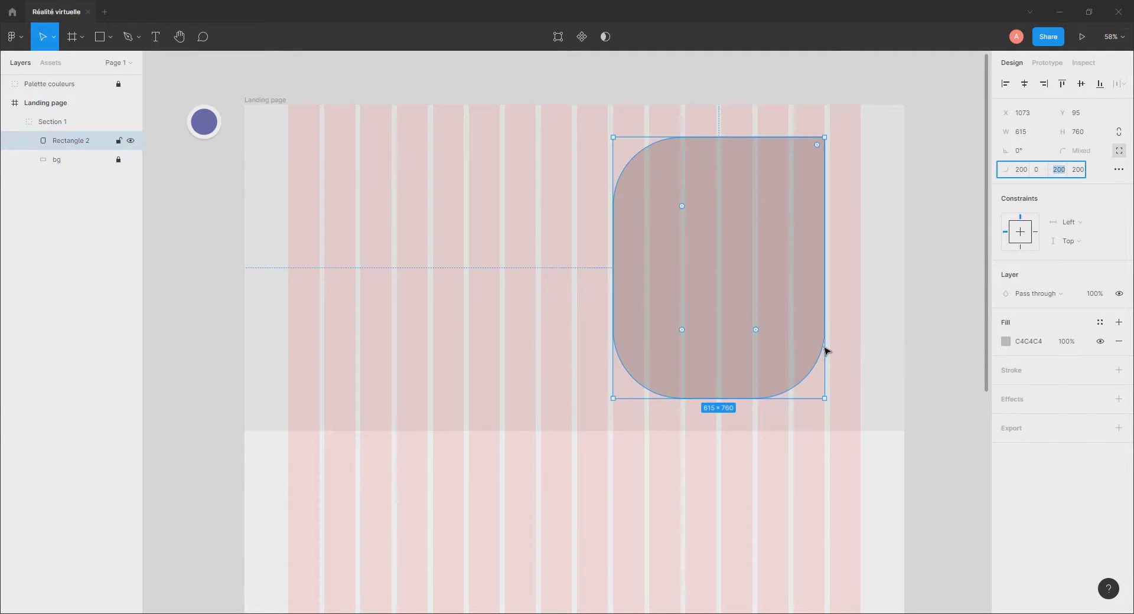
pyautogui.click(1077, 171)
pyautogui.write('0')
pyautogui.press('Return')
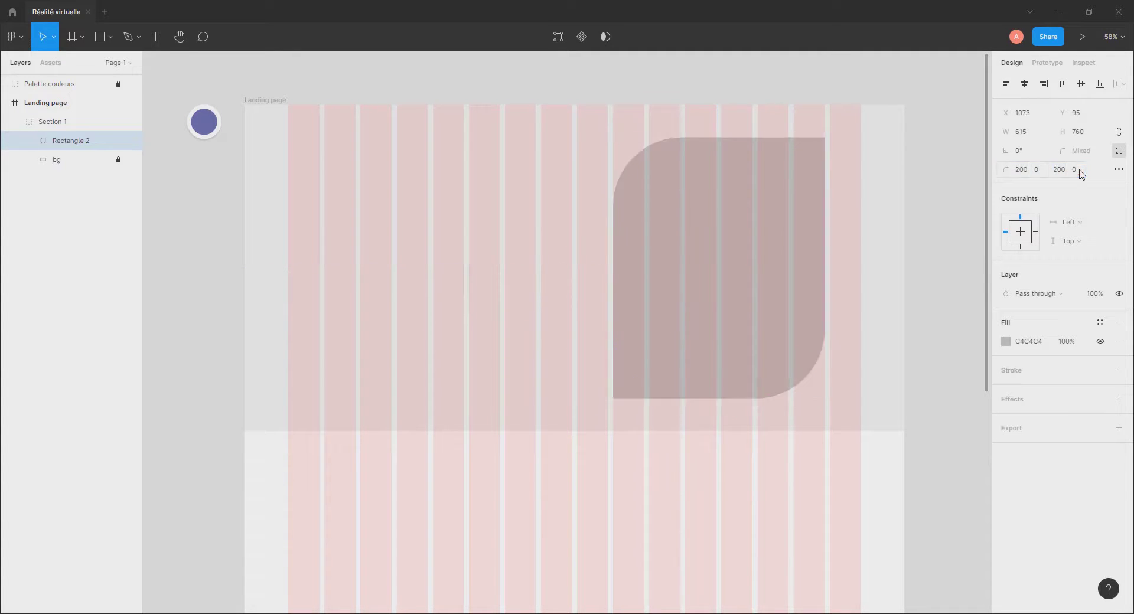
pyautogui.click(927, 228)
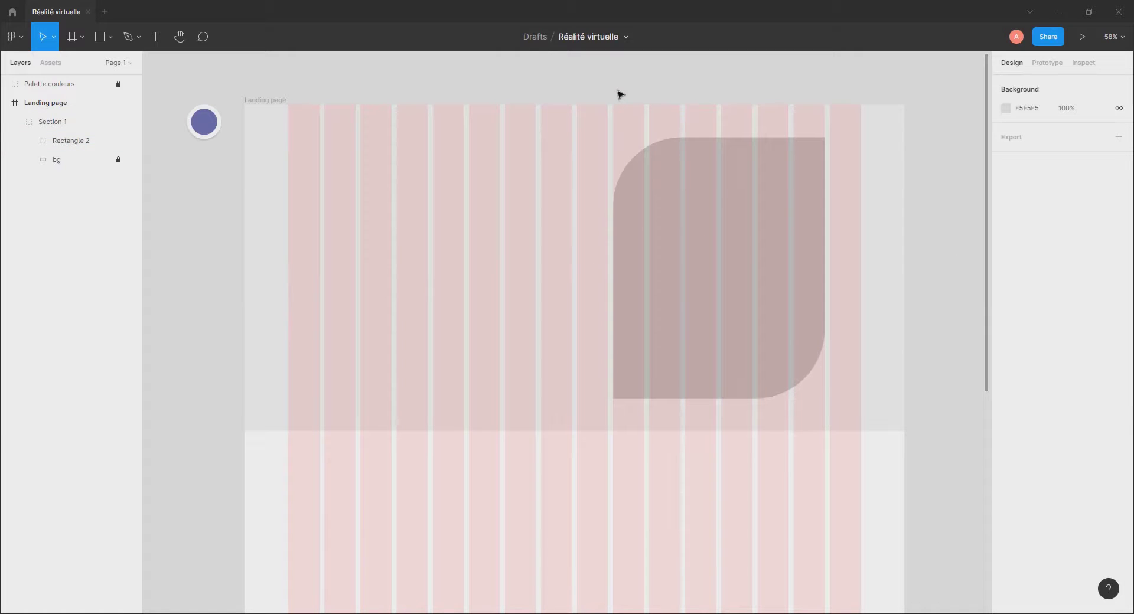
pyautogui.click(716, 255)
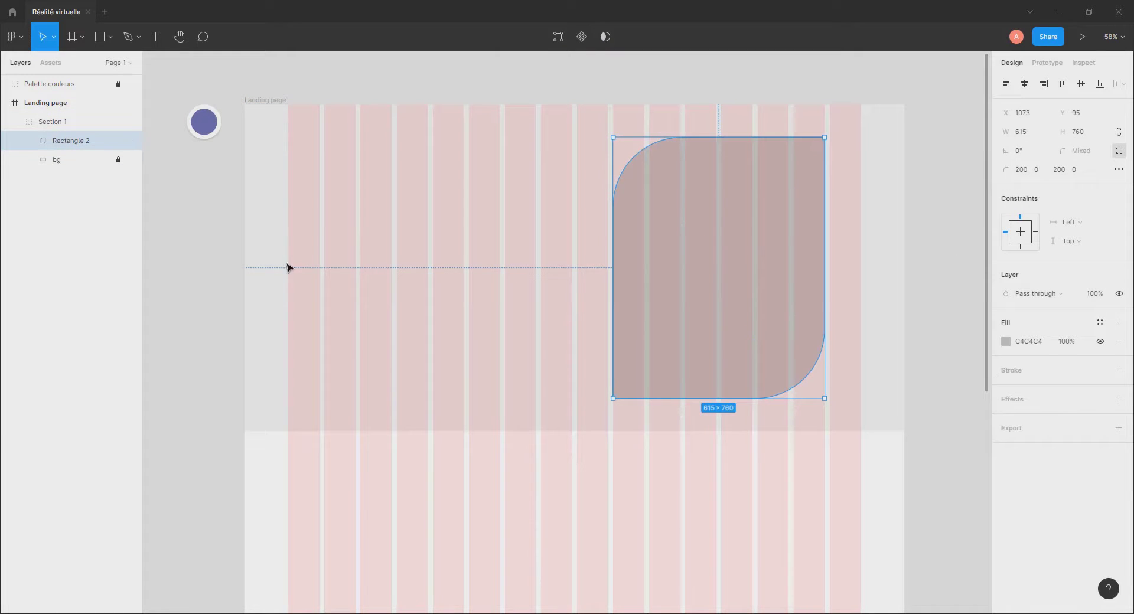
pyautogui.click(226, 261)
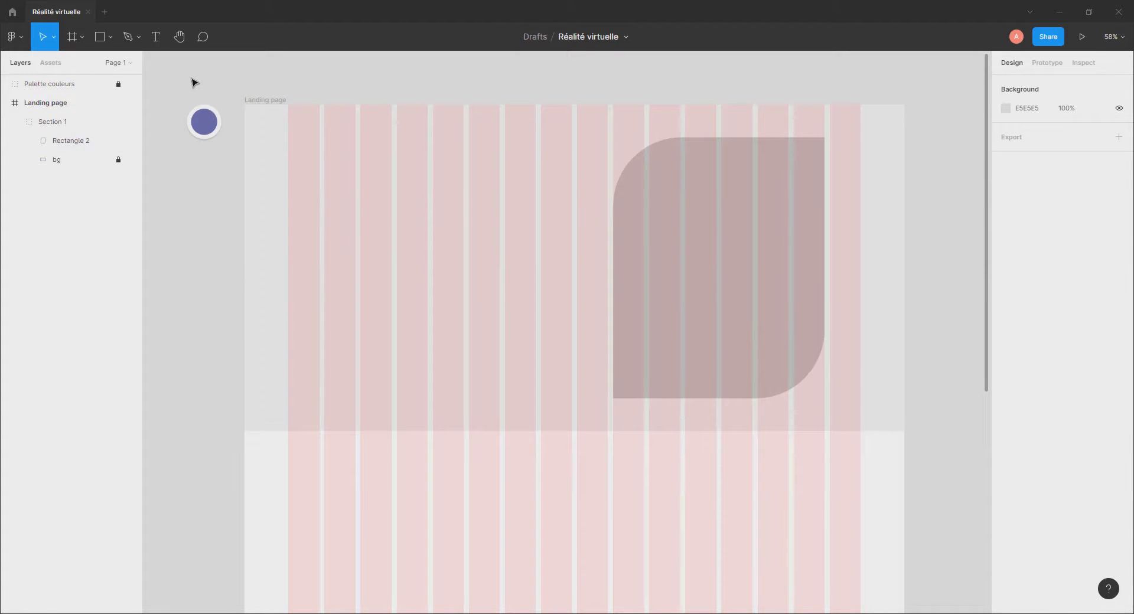
# Add the text "Réalité virtuelle" in the left half of the hero section and scale it up to about 644 × 110.
pyautogui.click(157, 37)
pyautogui.click(339, 207)
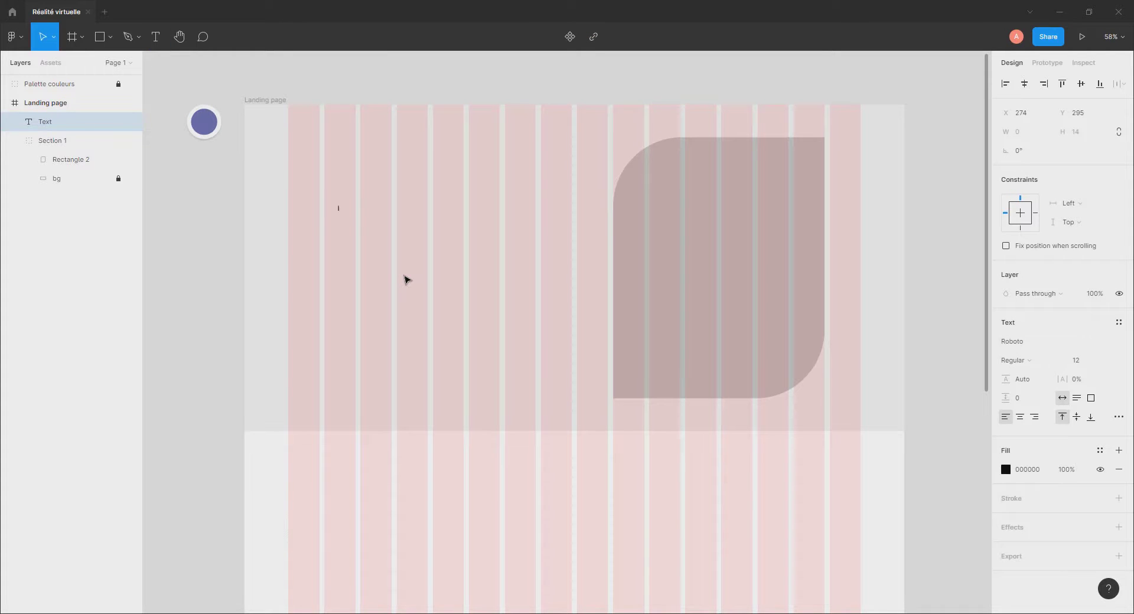
pyautogui.write('Réalité virtuelle')
pyautogui.press('Escape')
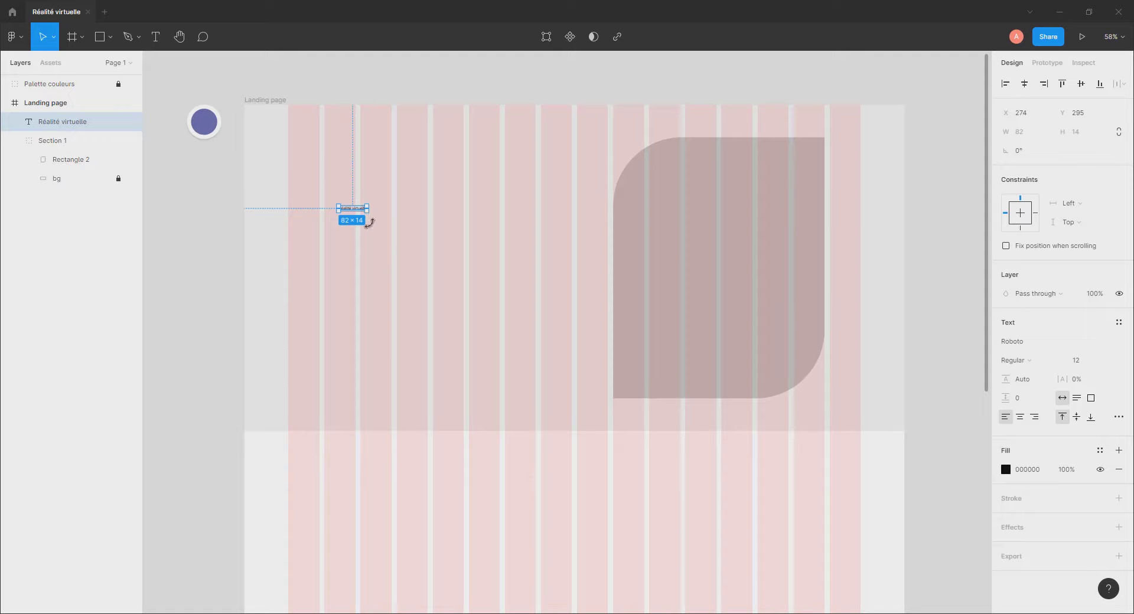
pyautogui.press('k')
pyautogui.moveTo(368, 215); pyautogui.dragTo(560, 243)
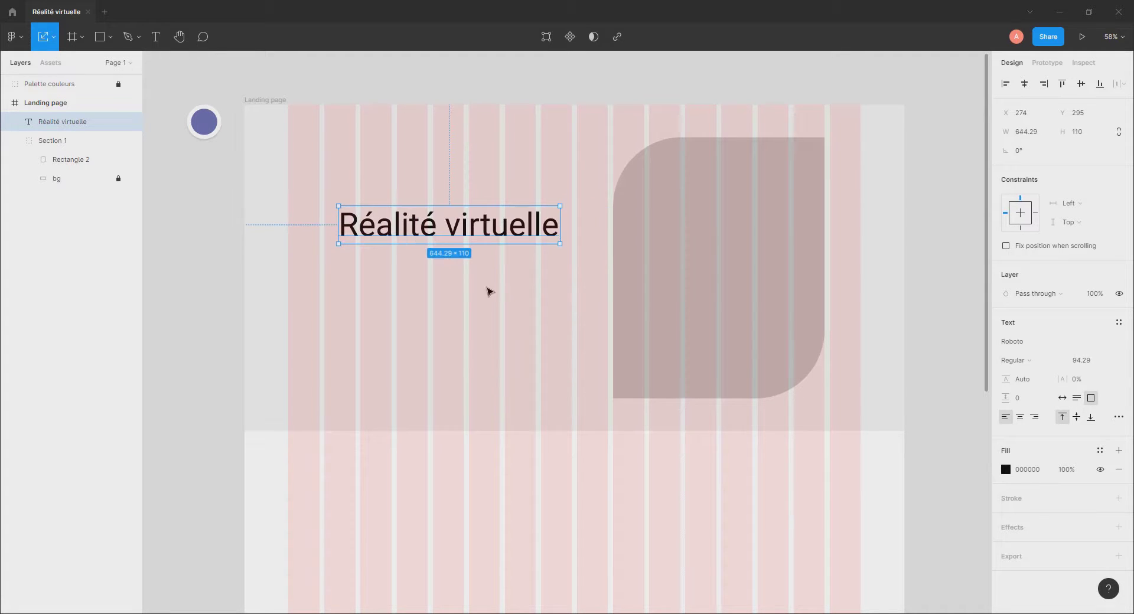
# Change the font of the "Réalité virtuelle" title to Poppins.
pyautogui.click(1041, 347)
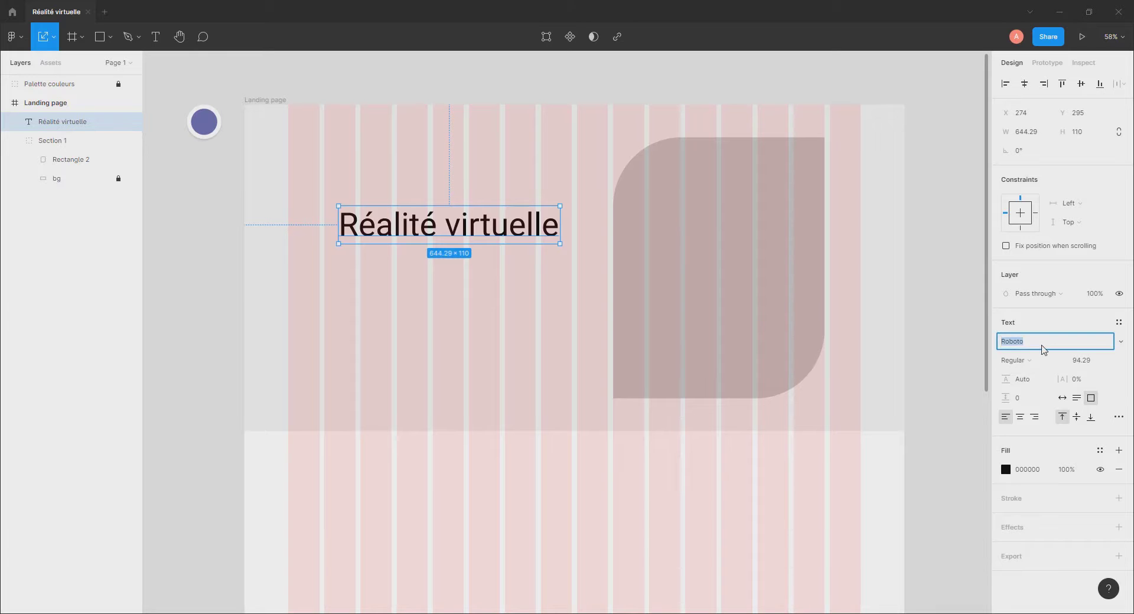
pyautogui.write('Poppins')
pyautogui.press('Return')
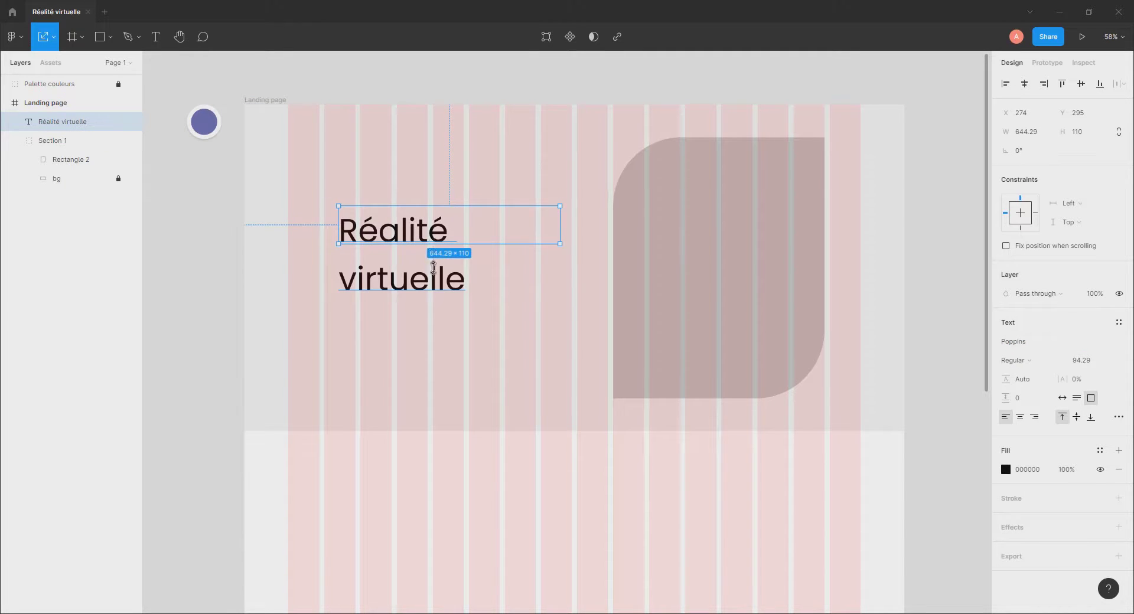
# Scale the title up to a font size of about 153 and stretch its text box to about 1048 × 457.
pyautogui.moveTo(434, 243); pyautogui.dragTo(464, 235)
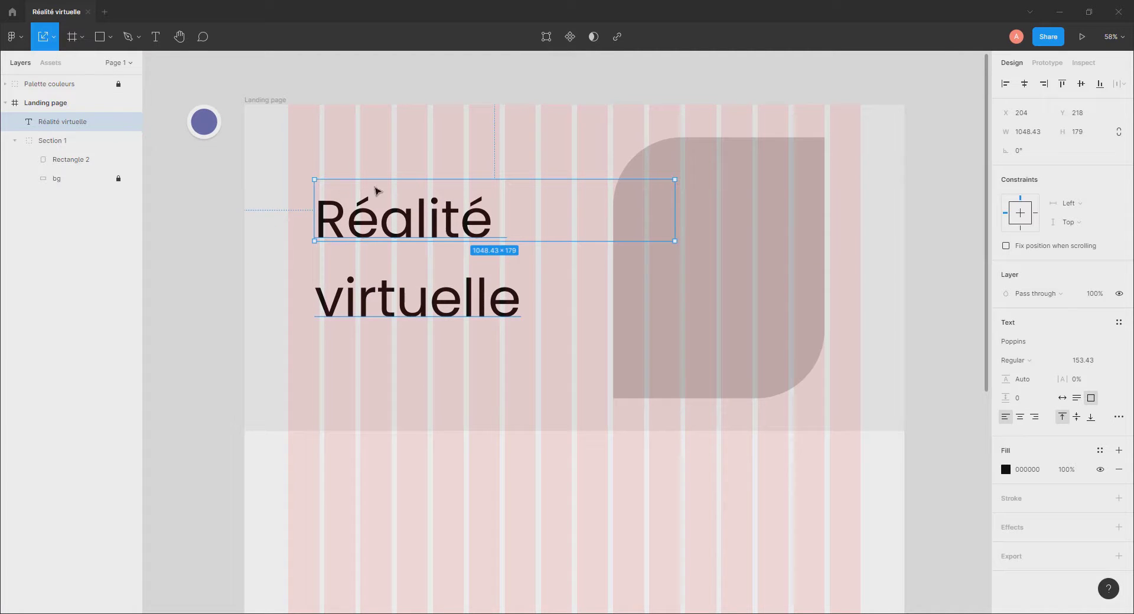
pyautogui.click(54, 37)
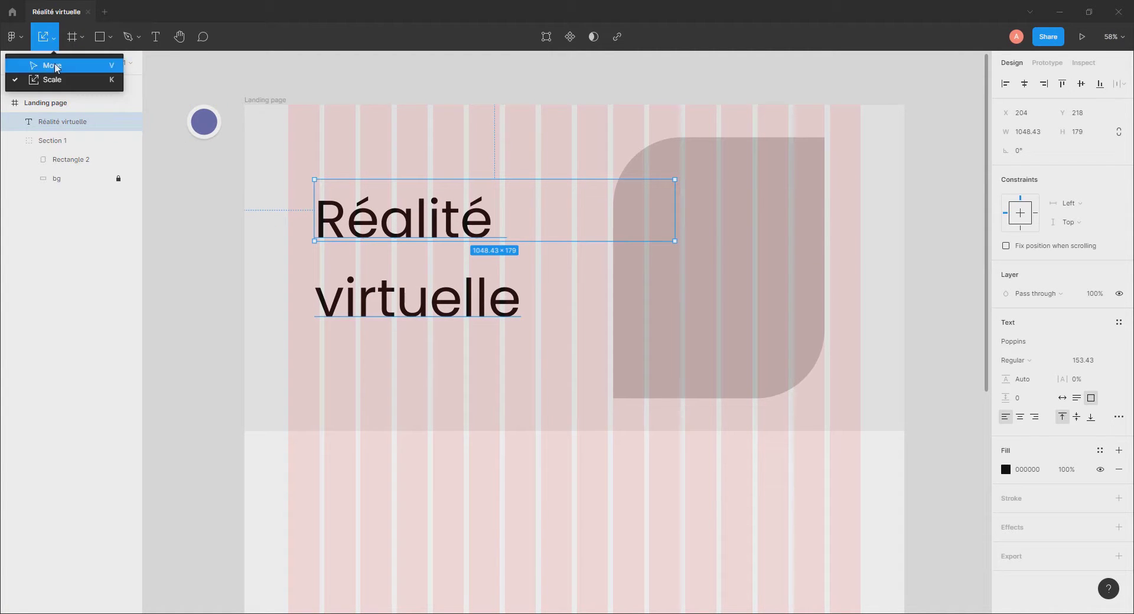
pyautogui.click(53, 63)
pyautogui.moveTo(437, 241); pyautogui.dragTo(437, 337)
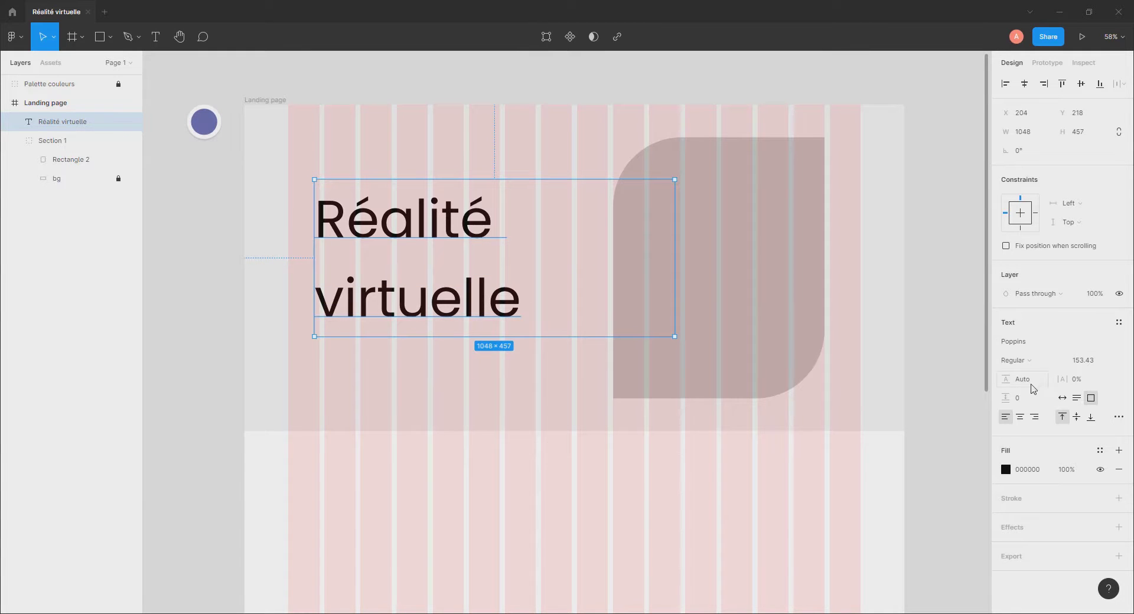
# Set the title's font size to 230, its line height to 95% and its weight to Medium.
pyautogui.click(1085, 365)
pyautogui.write('230')
pyautogui.press('Return')
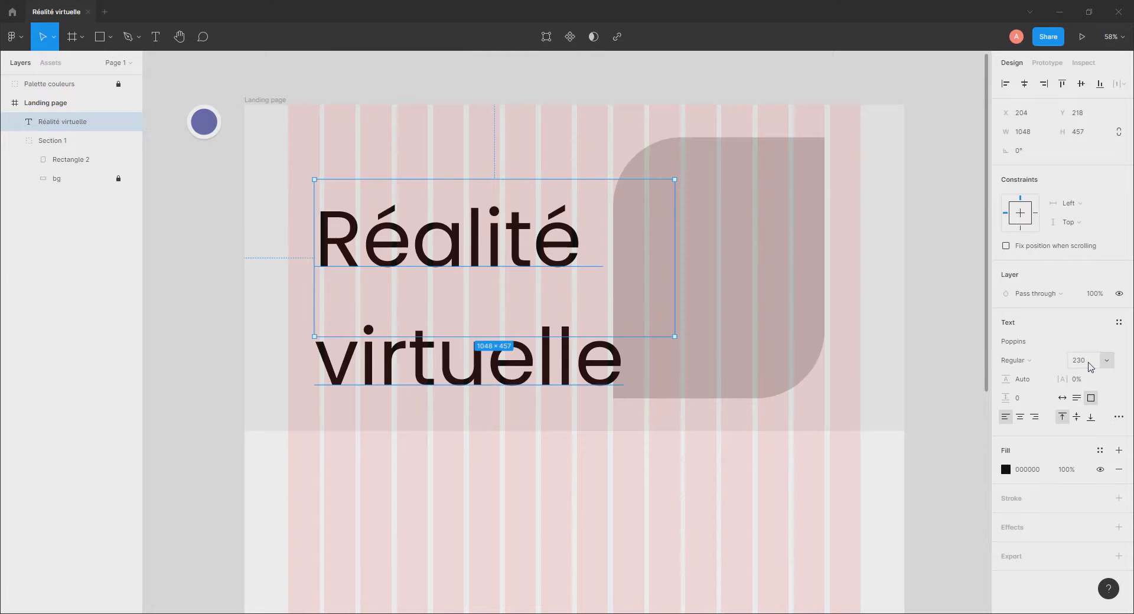
pyautogui.click(1037, 381)
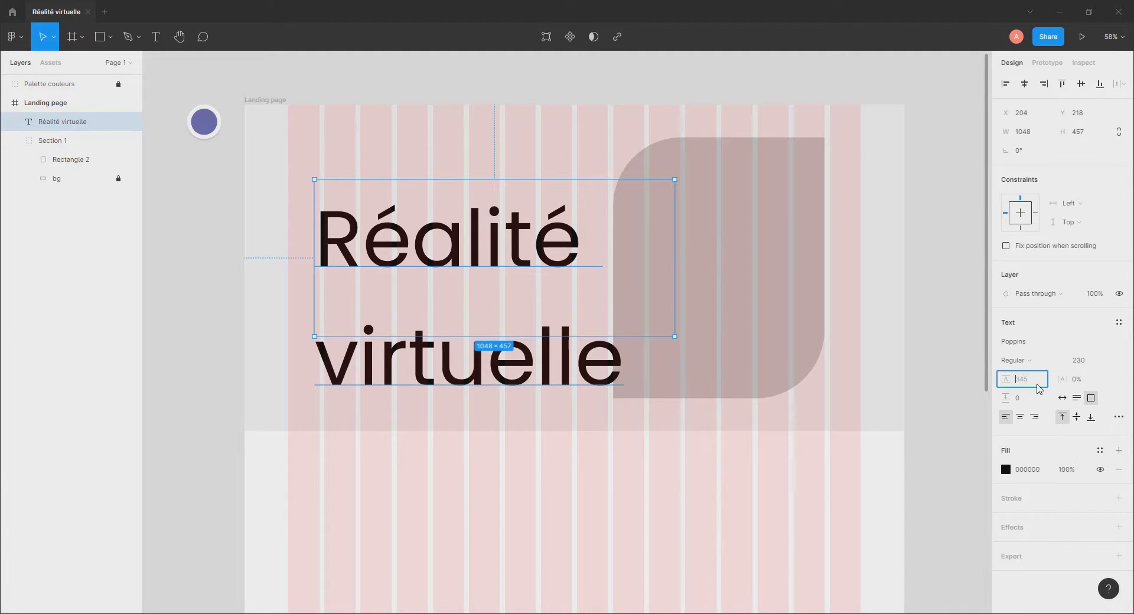
pyautogui.press('Return')
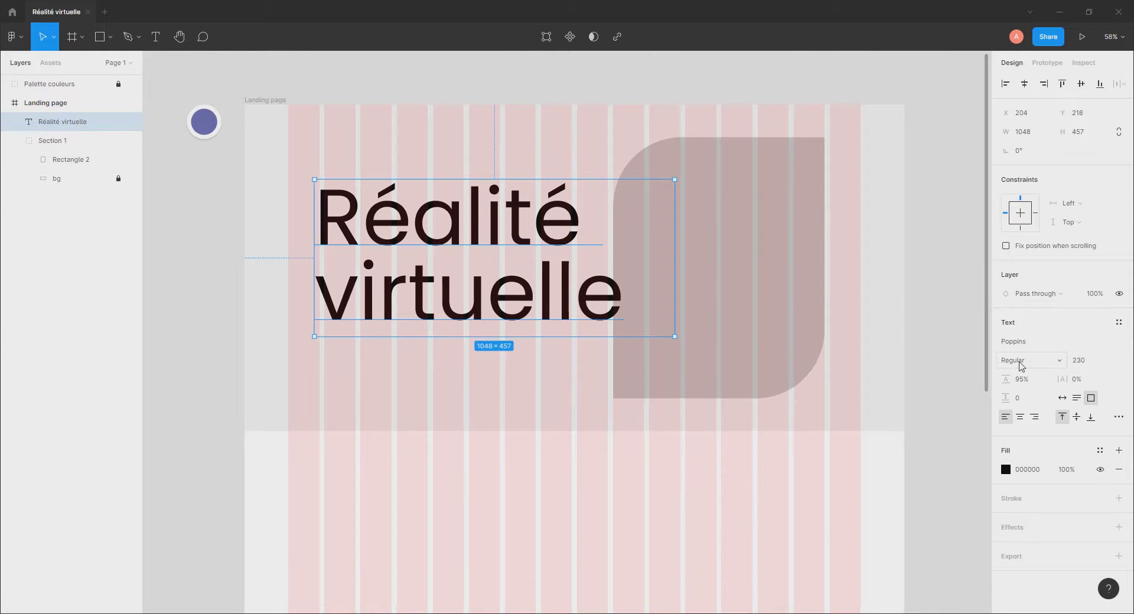
pyautogui.click(1020, 365)
pyautogui.click(1033, 375)
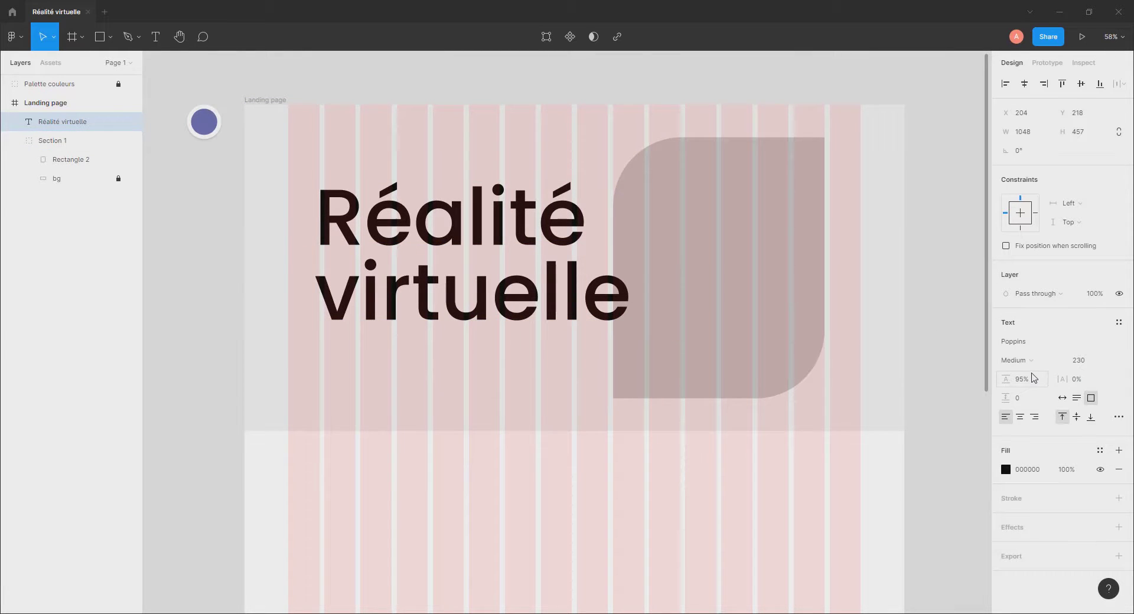
# Shift the title slightly within the hero section and set its letter spacing to -3%.
pyautogui.moveTo(397, 303); pyautogui.dragTo(374, 299)
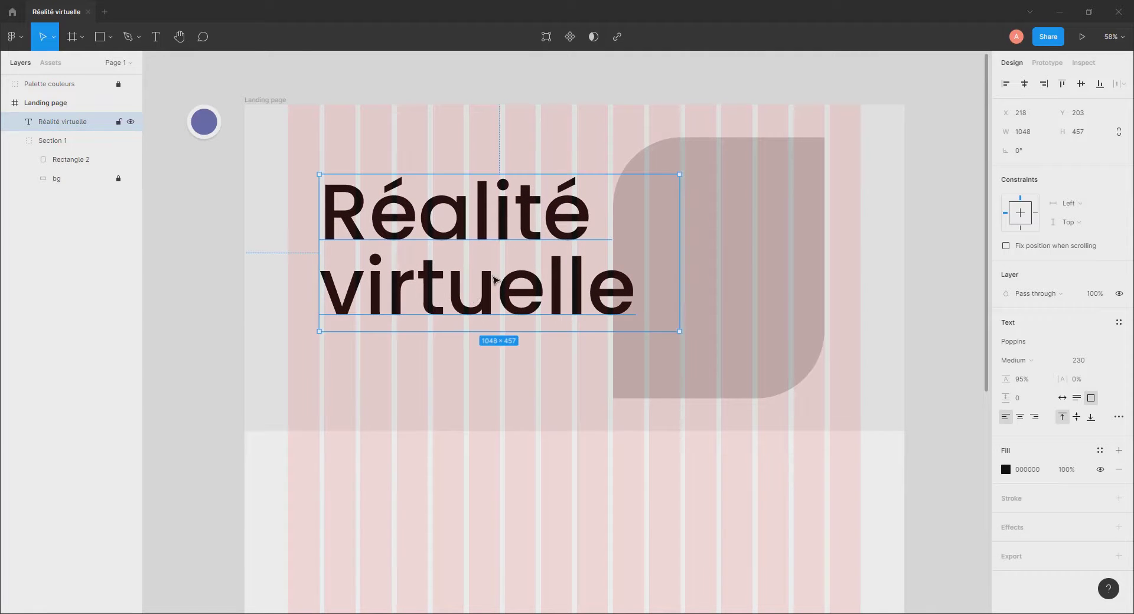
pyautogui.moveTo(1063, 379)
pyautogui.mouseDown()
pyautogui.moveTo(1090, 382)
pyautogui.moveTo(1063, 372)
pyautogui.mouseUp()
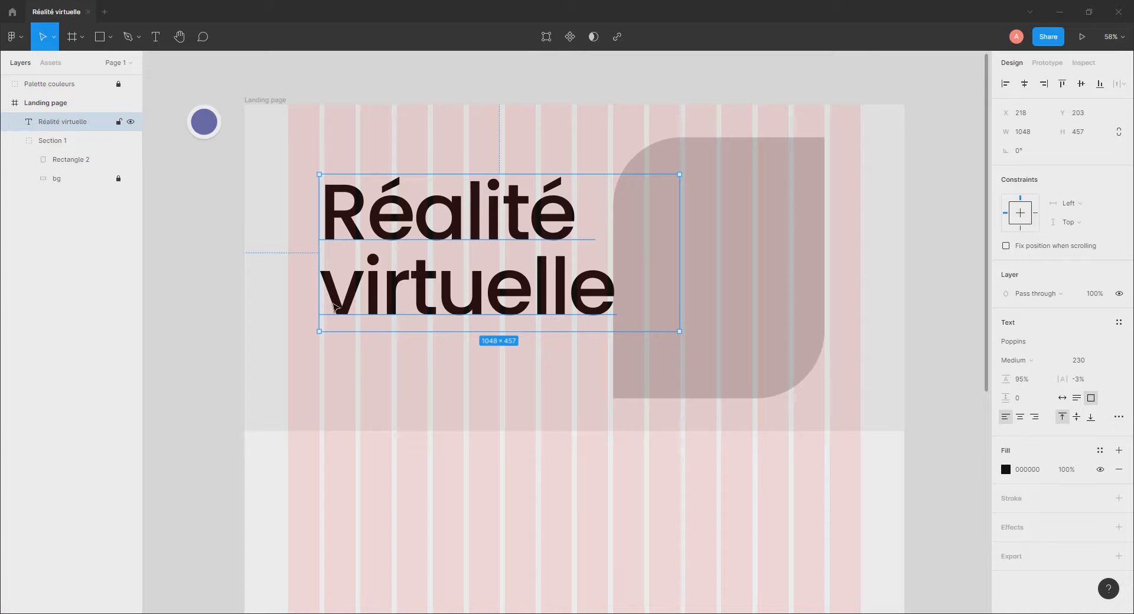
# Move the title to X 111, Y 159, aligning the R of "Réalité" with the edge of the first grid column.
pyautogui.moveTo(366, 303); pyautogui.dragTo(334, 322)
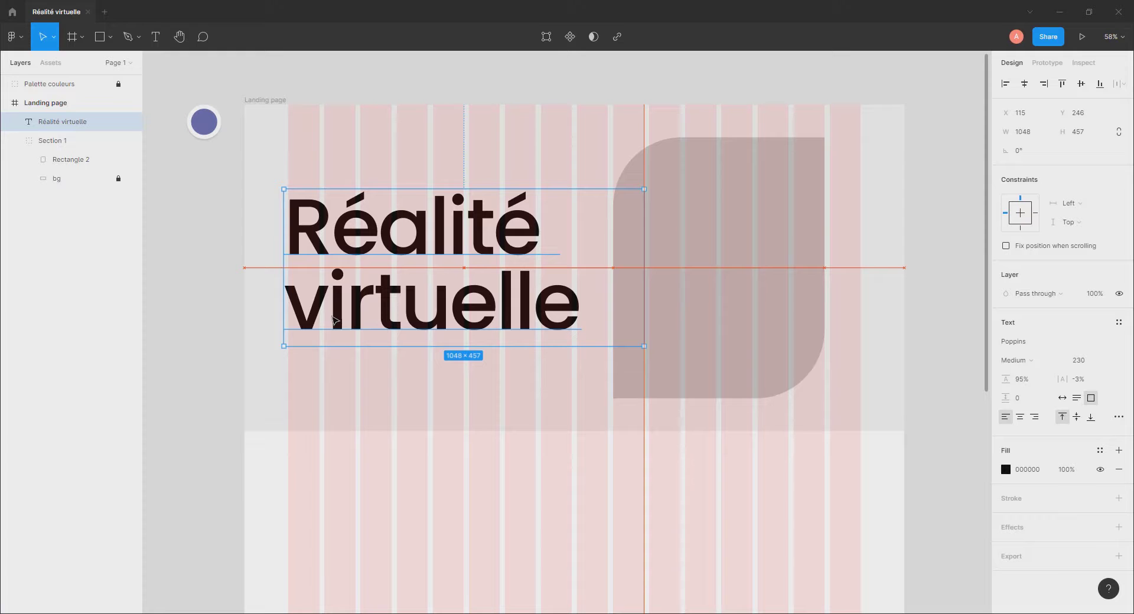
pyautogui.scroll(10, 284, 232)
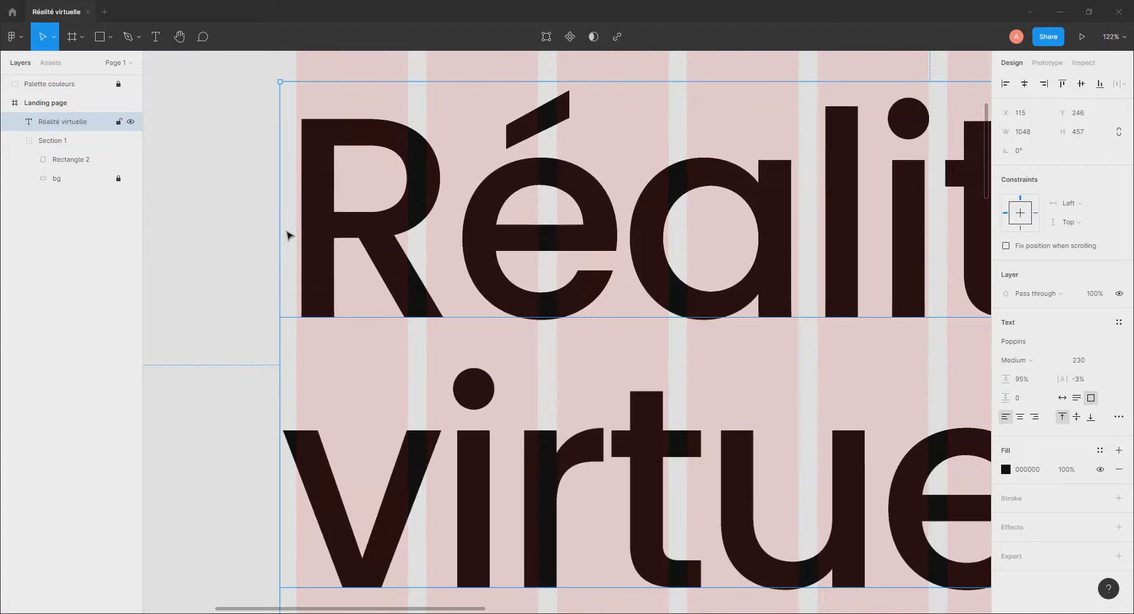
pyautogui.press('Left')
pyautogui.press('Left')
pyautogui.press('Left')
pyautogui.press('Left')
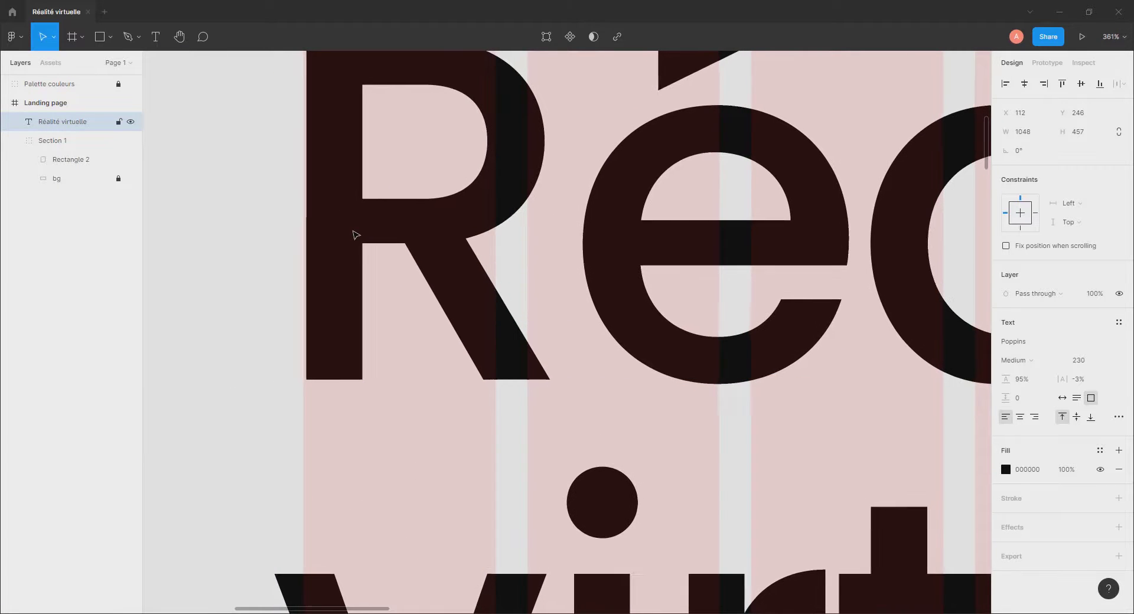
pyautogui.scroll(-10, 422, 354)
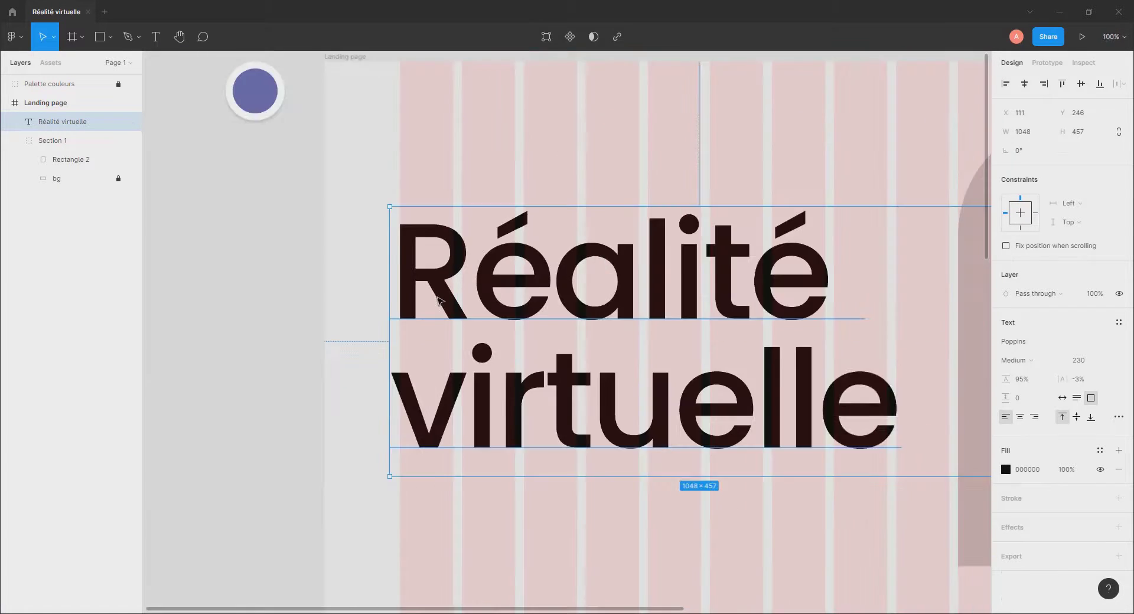
pyautogui.click(324, 351)
pyautogui.moveTo(638, 358); pyautogui.dragTo(488, 311)
pyautogui.click(513, 339)
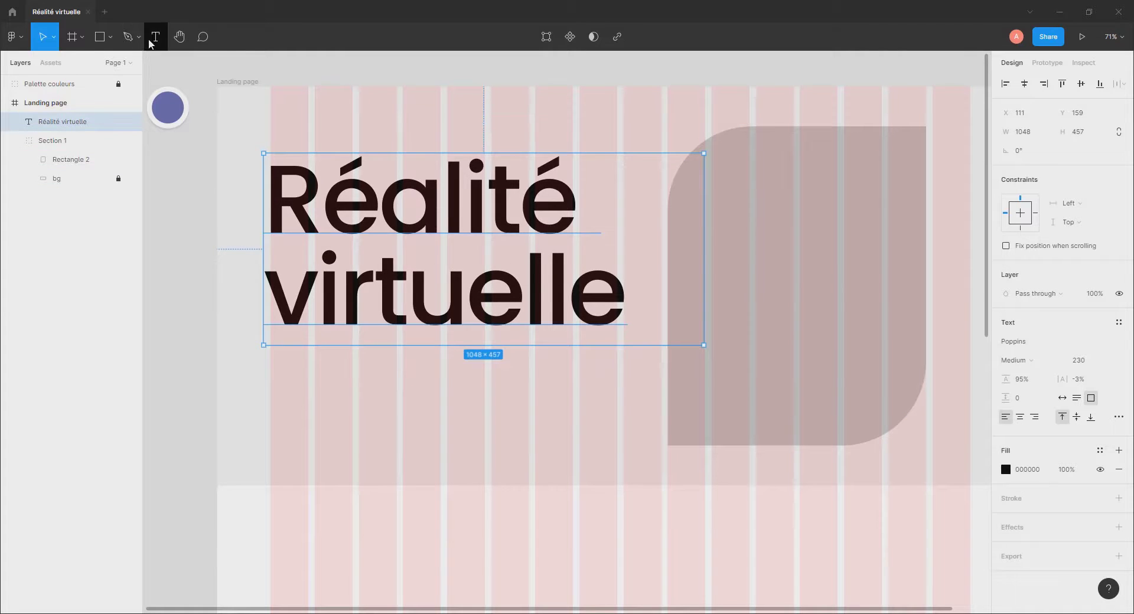
# Add the tagline text "Vivez l’expérience." and position it directly beneath the title at X 102, Y 616.
pyautogui.click(155, 37)
pyautogui.click(313, 415)
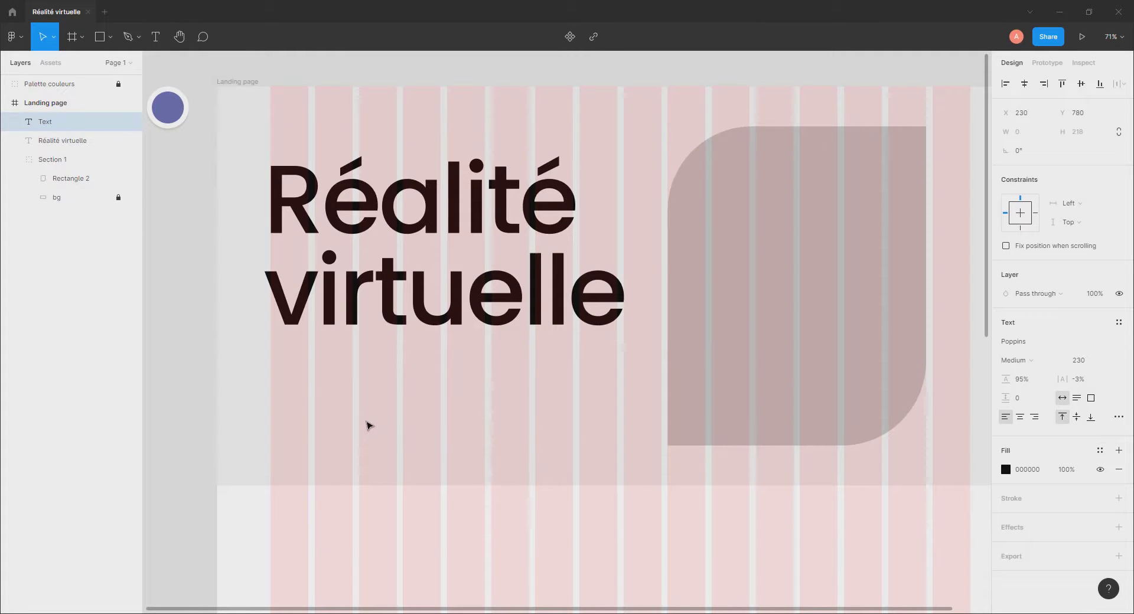
pyautogui.write('Vivez l’e')
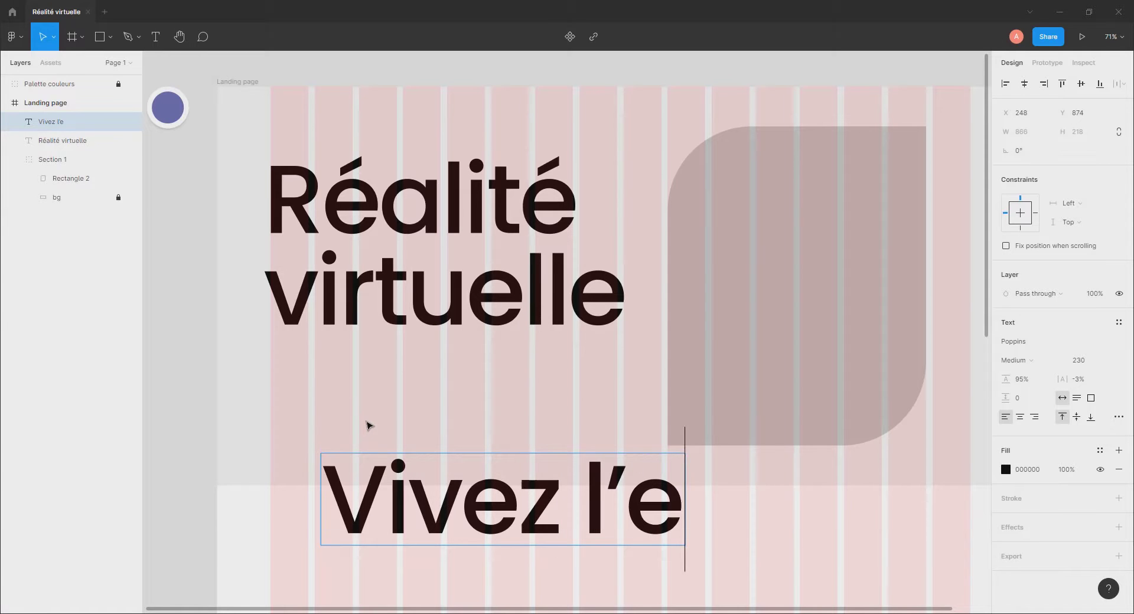
pyautogui.write('xpérience.')
pyautogui.press('Escape')
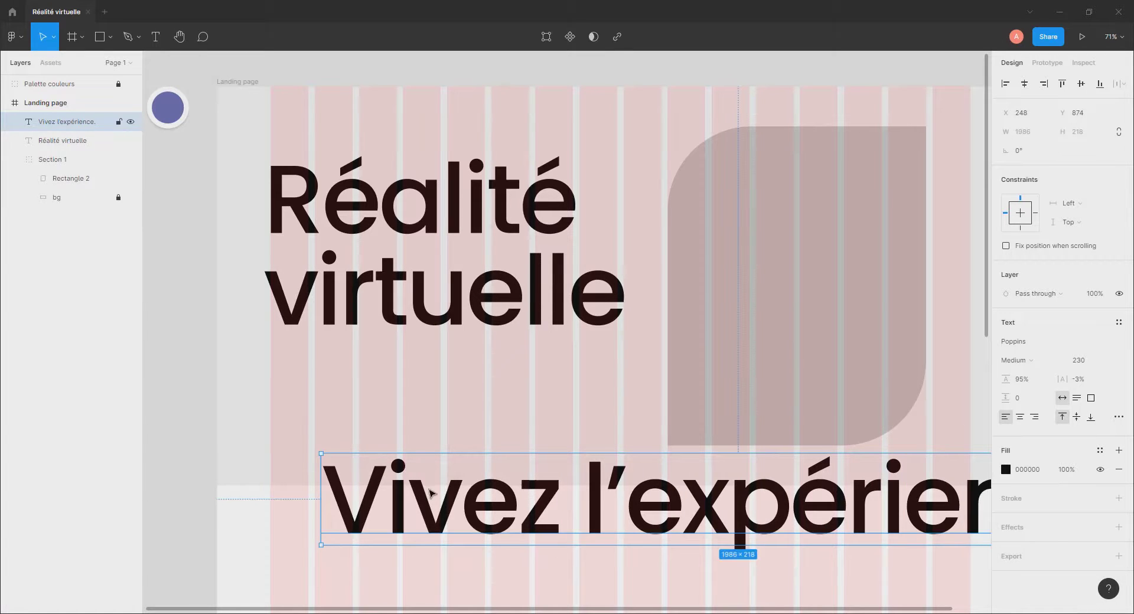
pyautogui.moveTo(723, 510); pyautogui.dragTo(662, 402)
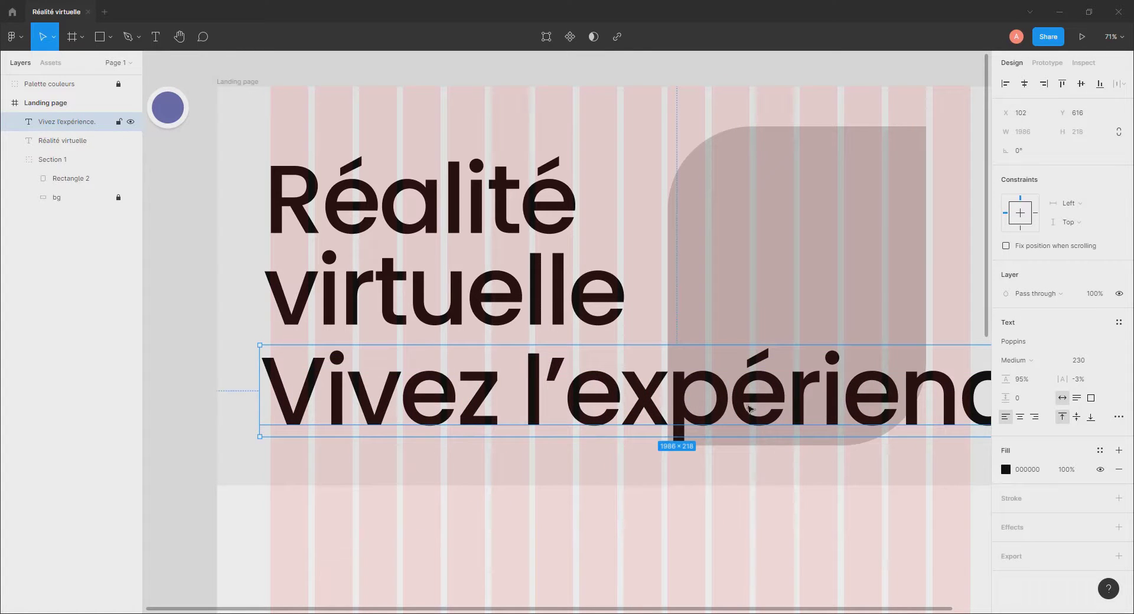
# Set the tagline to Bold at font size 48 and align its start with the first grid column at X 128.
pyautogui.click(420, 332)
pyautogui.click(435, 404)
pyautogui.click(1066, 363)
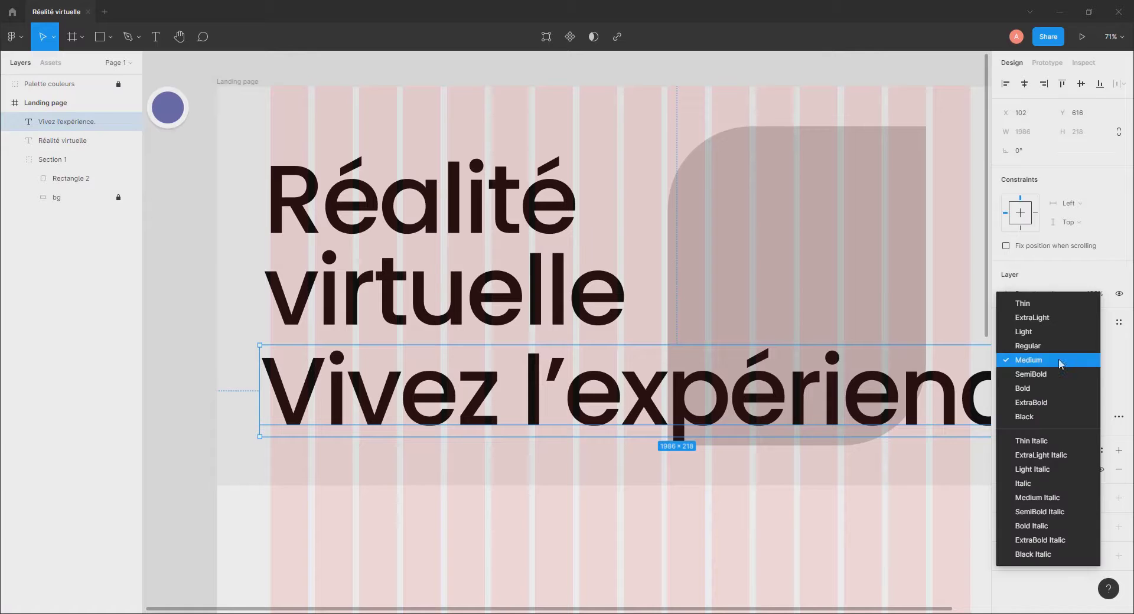
pyautogui.click(1033, 393)
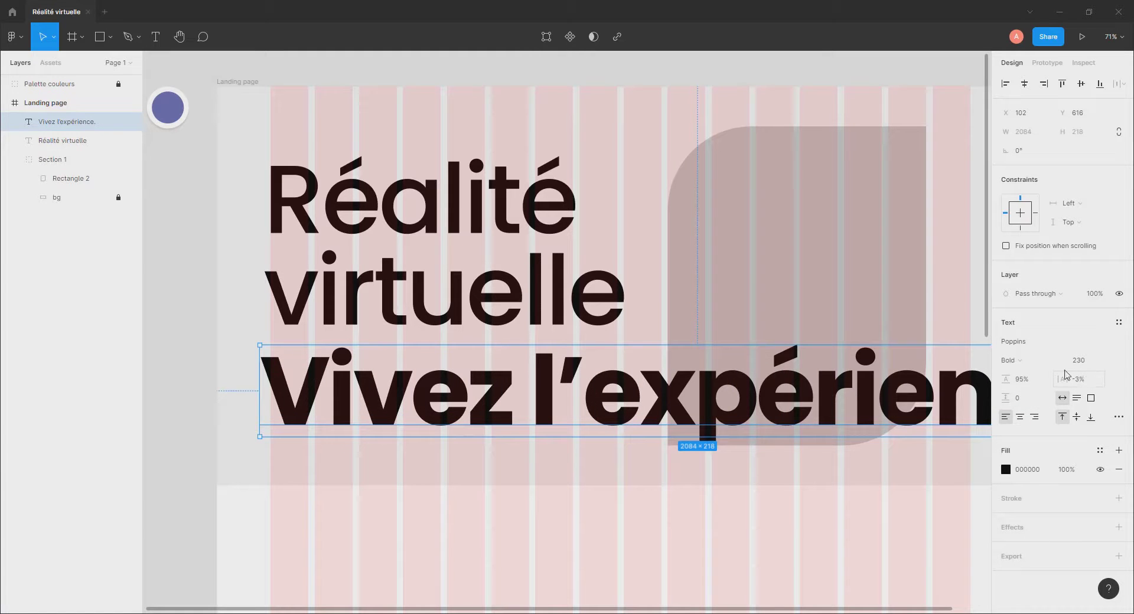
pyautogui.click(1090, 361)
pyautogui.write('48')
pyautogui.press('Return')
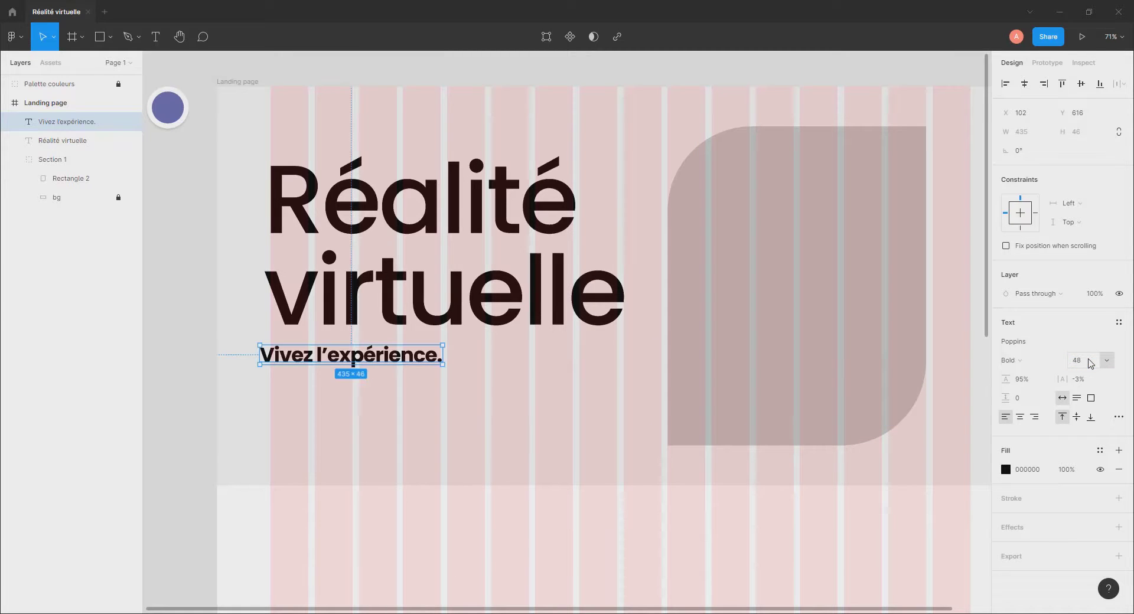
pyautogui.moveTo(297, 362); pyautogui.dragTo(308, 364)
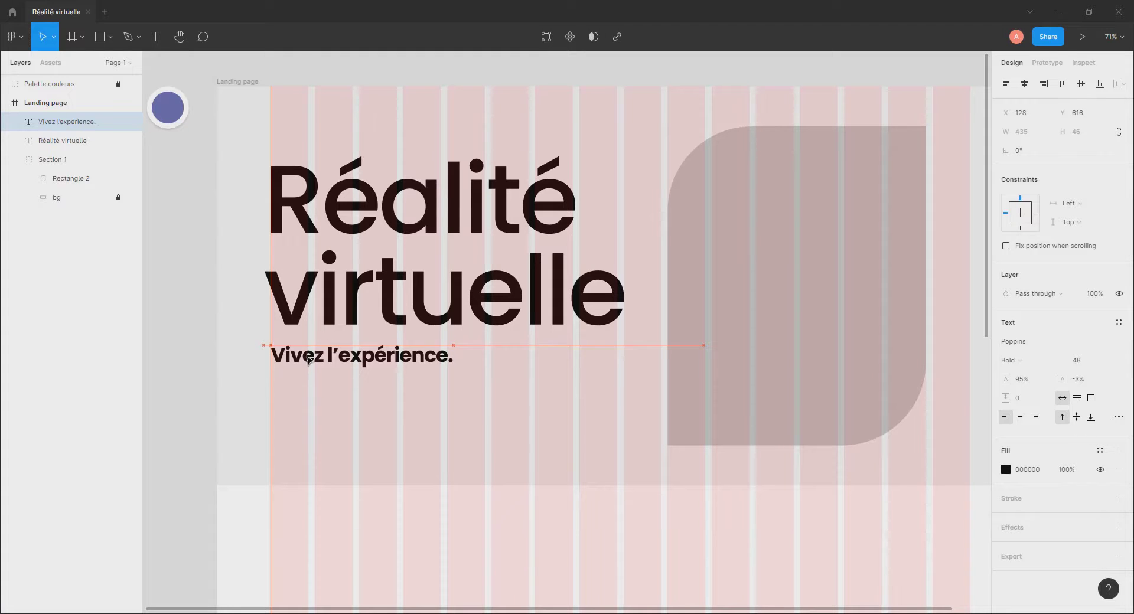
pyautogui.click(211, 364)
# Move the title and tagline down together so the title sits at Y 223.
pyautogui.click(342, 319)
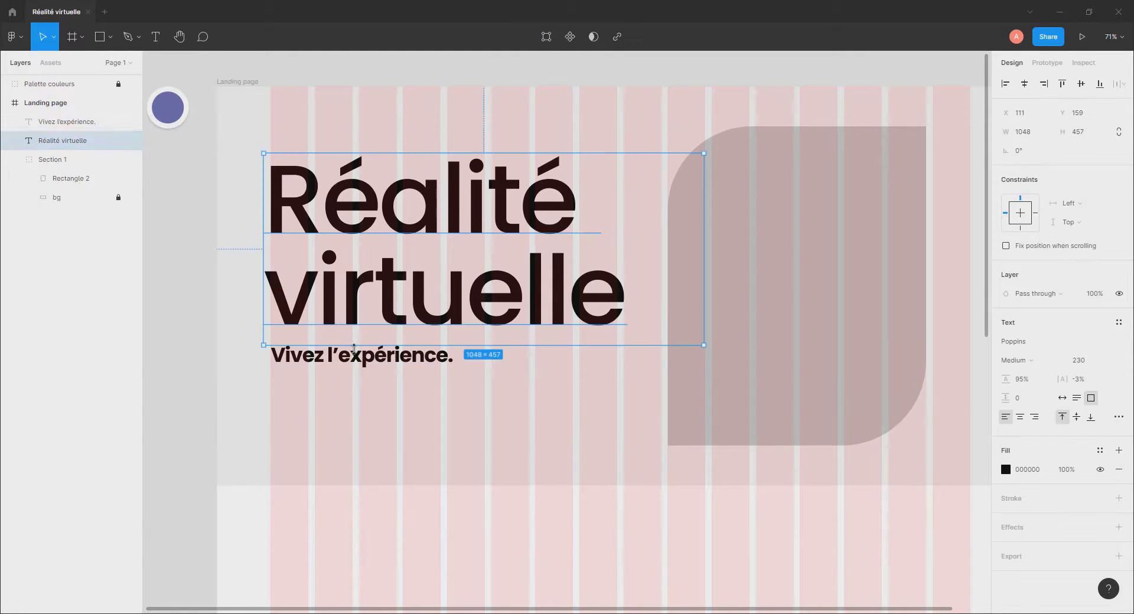
pyautogui.keyDown('shift'); pyautogui.click(363, 354); pyautogui.keyUp('shift')
pyautogui.moveTo(393, 307); pyautogui.dragTo(394, 337)
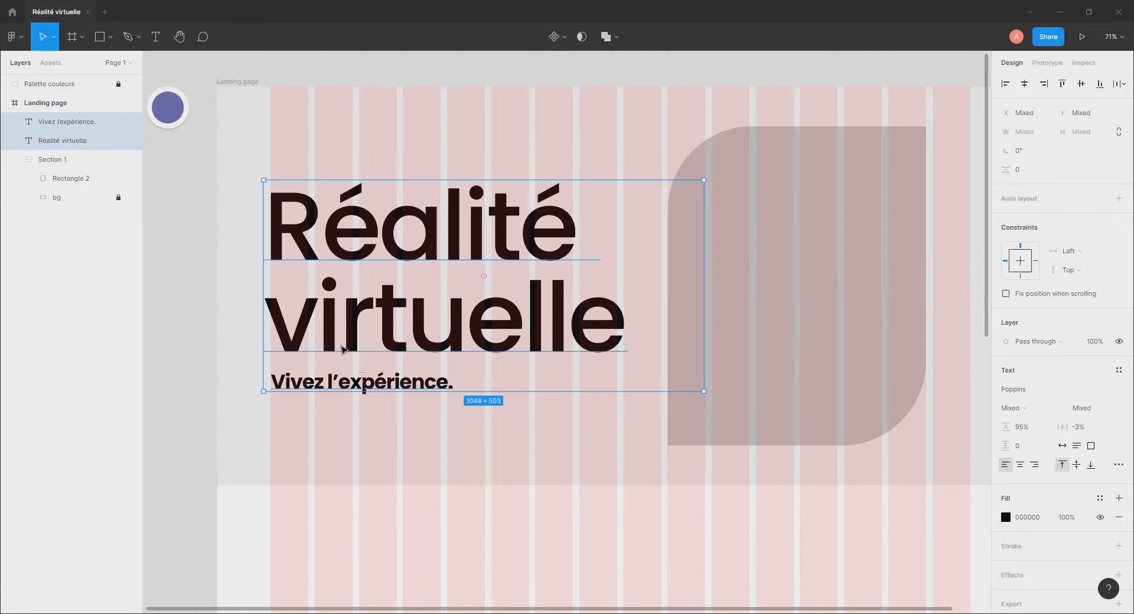
pyautogui.click(201, 338)
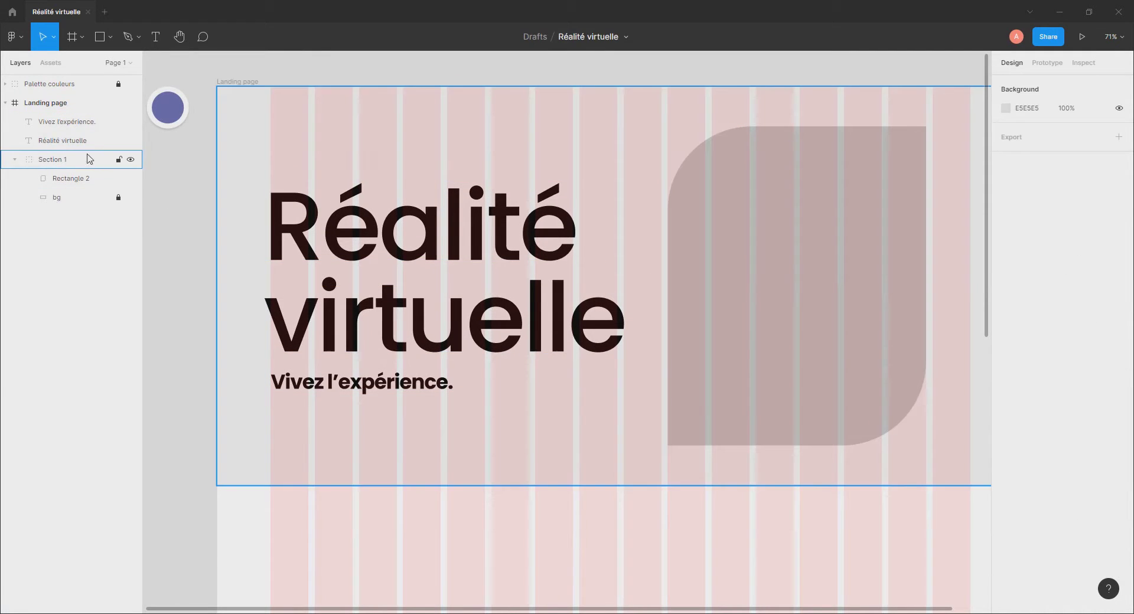
# Group the title and tagline, place the group inside Section 1 above the rectangle, and rename it "Texte".
pyautogui.click(373, 259)
pyautogui.keyDown('shift'); pyautogui.click(361, 384); pyautogui.keyUp('shift')
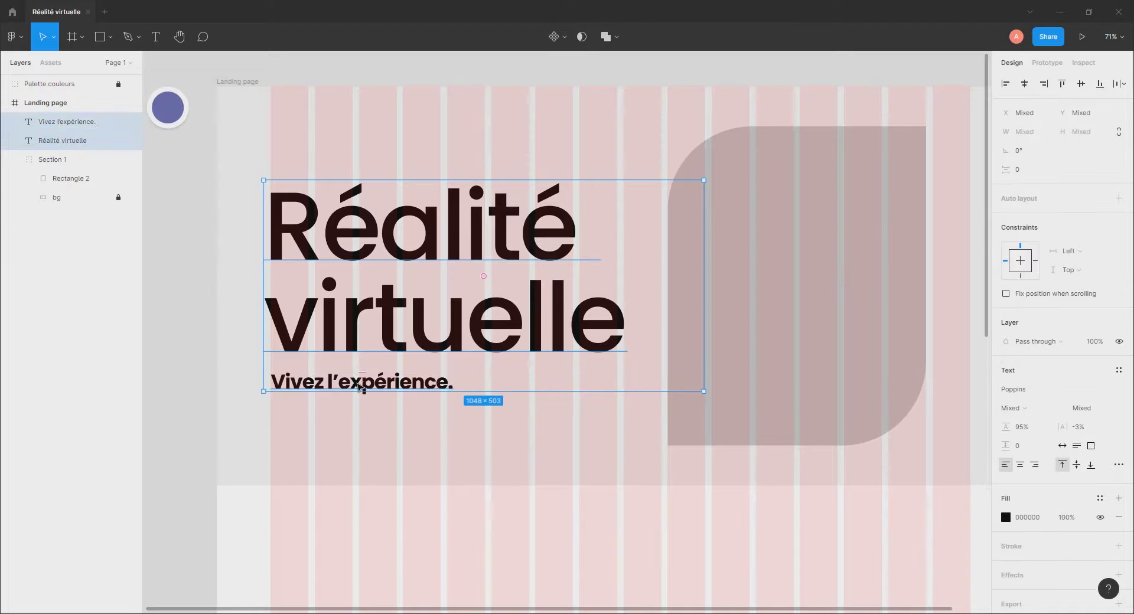
pyautogui.hotkey('ctrl', 'g')
pyautogui.moveTo(53, 128); pyautogui.dragTo(59, 151)
pyautogui.doubleClick(105, 148)
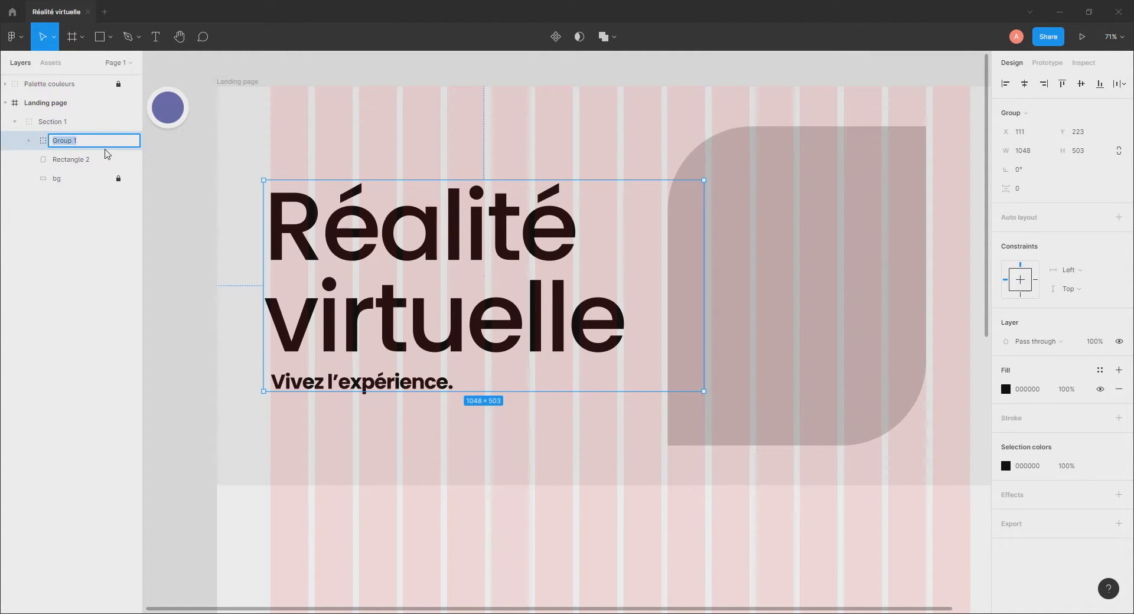
pyautogui.write('Texte')
pyautogui.press('Return')
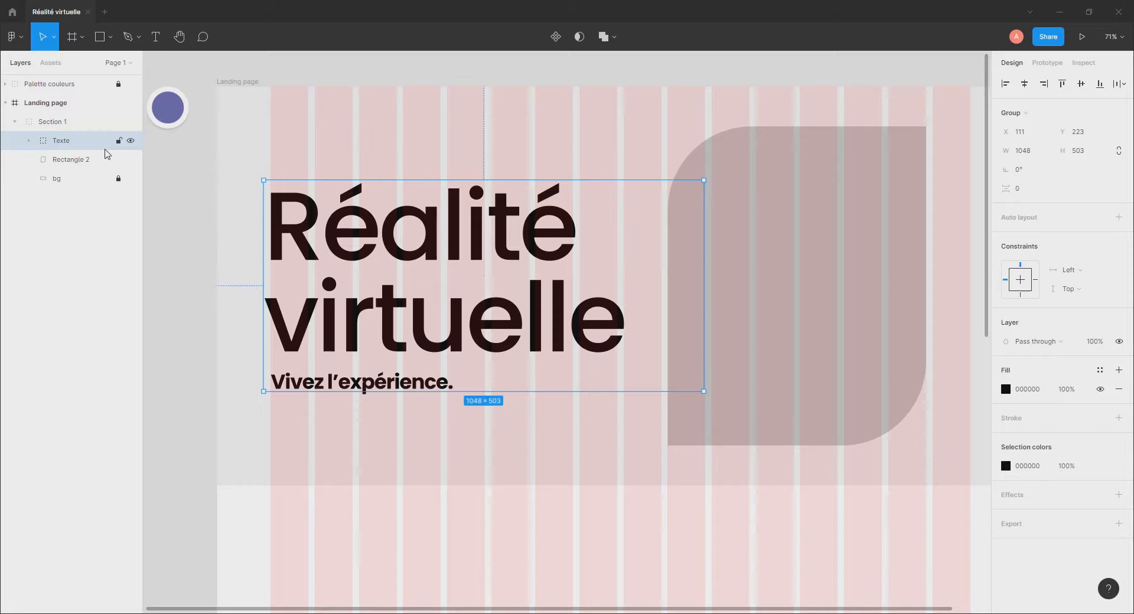
# Rename the rounded image placeholder layer in Section 1 as "photo".
pyautogui.click(77, 161)
pyautogui.doubleClick(87, 165)
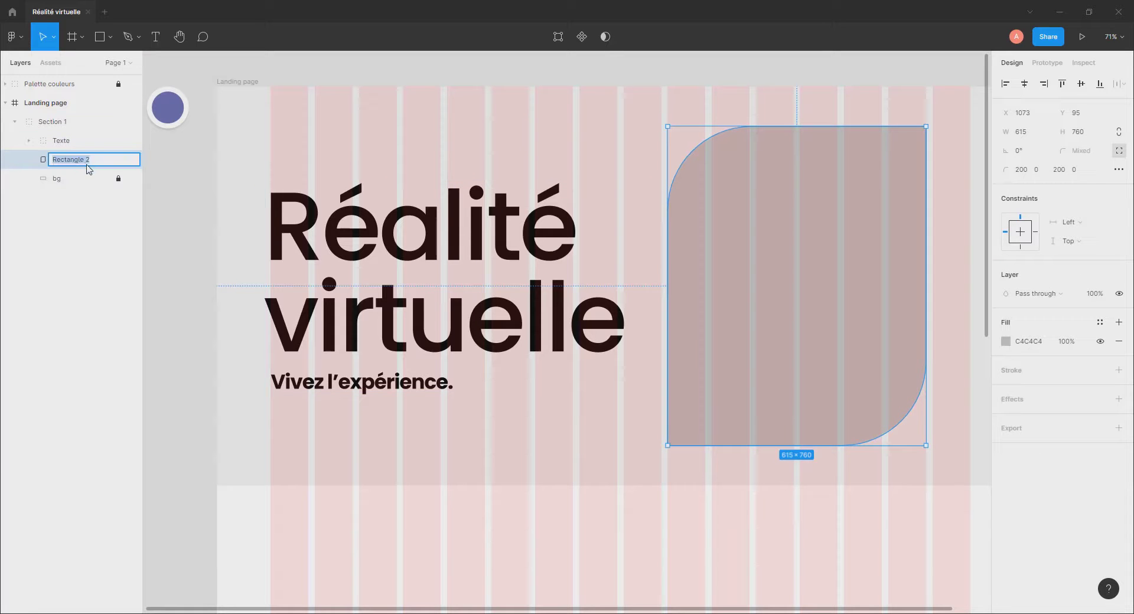
pyautogui.write('photo')
pyautogui.press('Return')
pyautogui.click(175, 264)
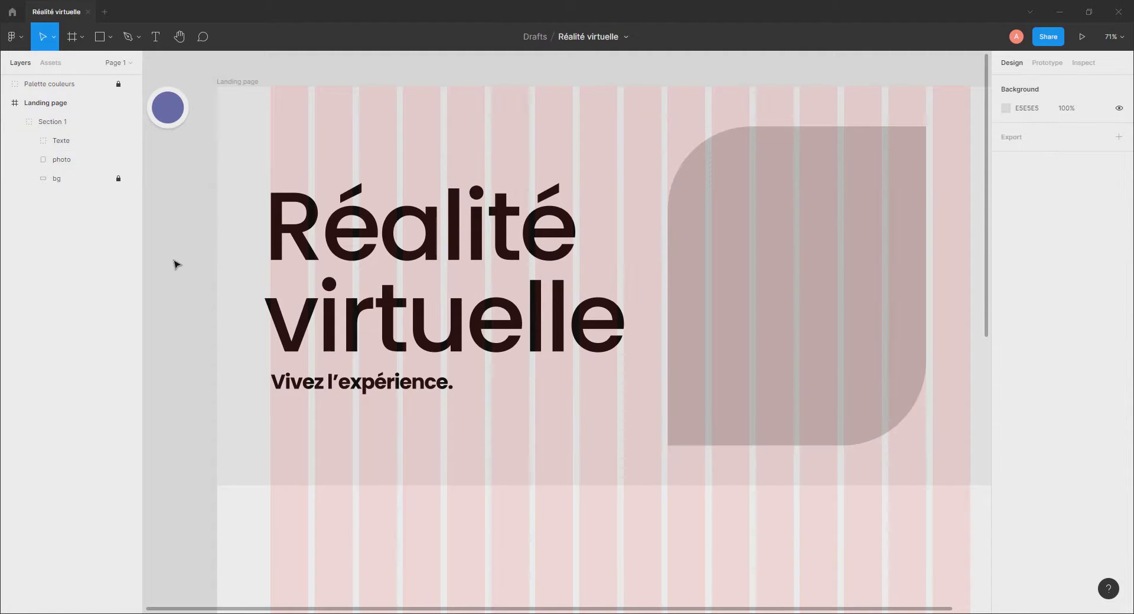
# Hide the bg layer and preview the landing page as a prototype, returning to the design file.
pyautogui.click(131, 178)
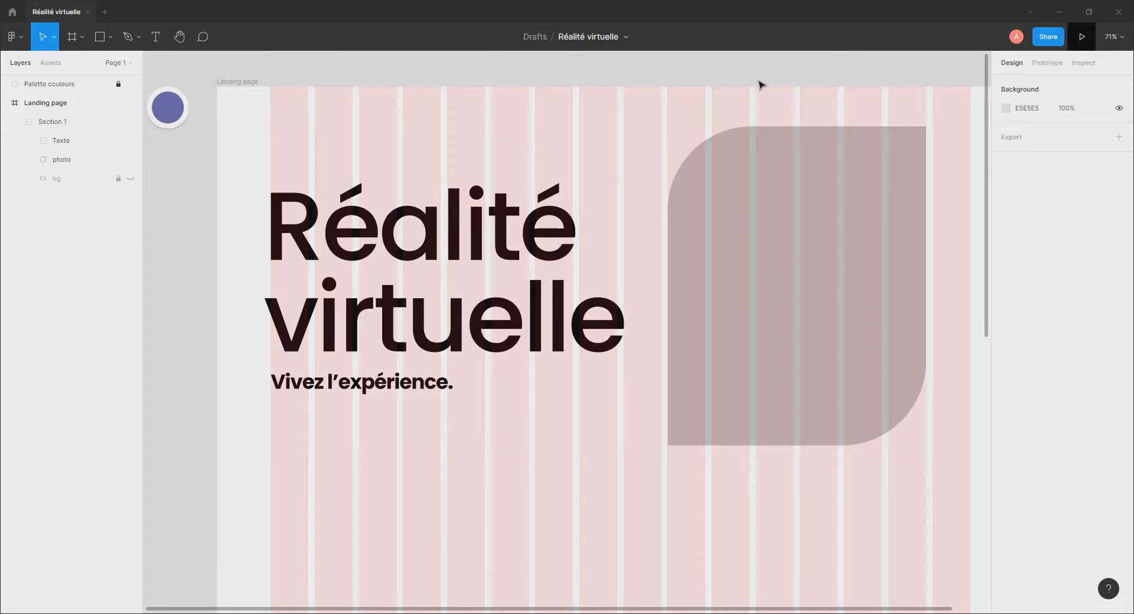
pyautogui.click(1081, 36)
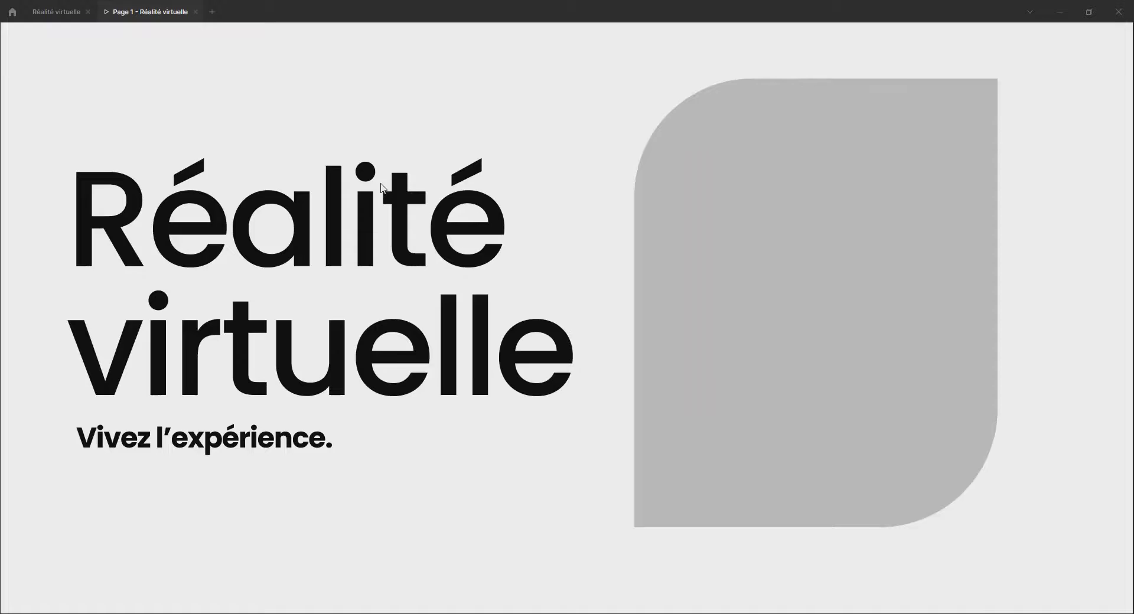
pyautogui.hotkey('ctrl', 'shift', 'Tab')
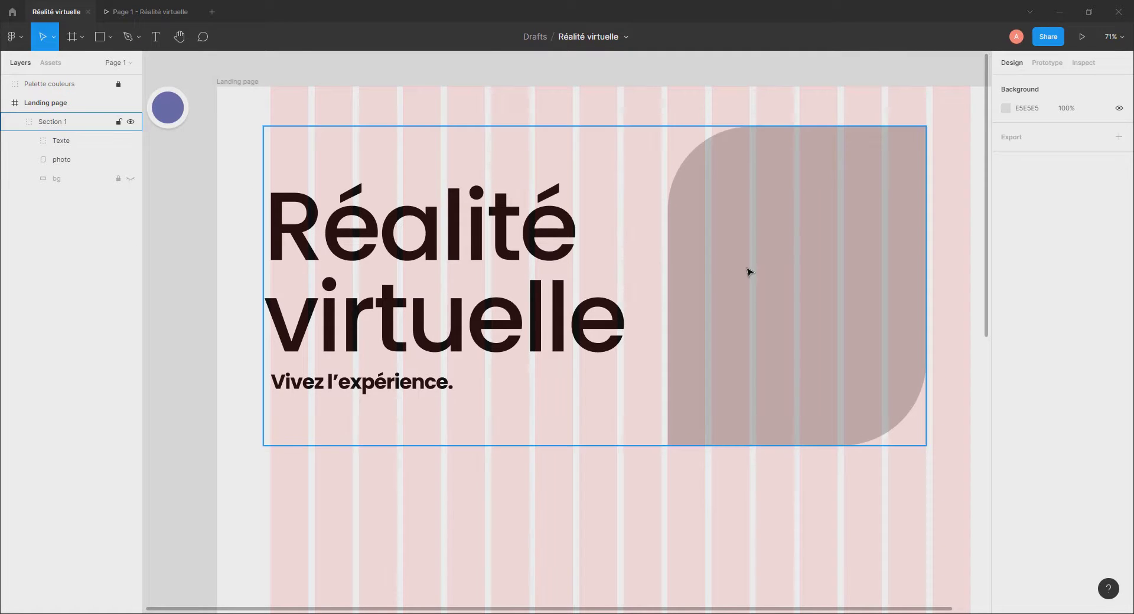
# Shift the photo placeholder sideways to align with the outer edge of the last grid column and check it in the prototype preview.
pyautogui.doubleClick(746, 306)
pyautogui.moveTo(742, 335); pyautogui.dragTo(787, 348)
pyautogui.click(178, 11)
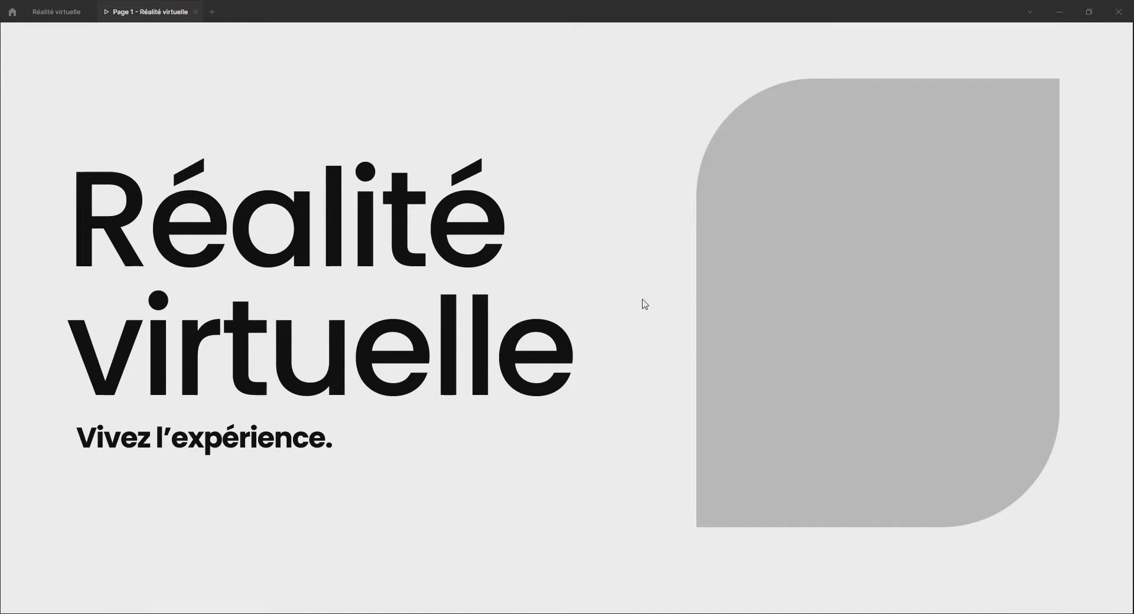
pyautogui.click(56, 12)
# Recolour the tagline with the violet document colour 6667AB.
pyautogui.doubleClick(392, 382)
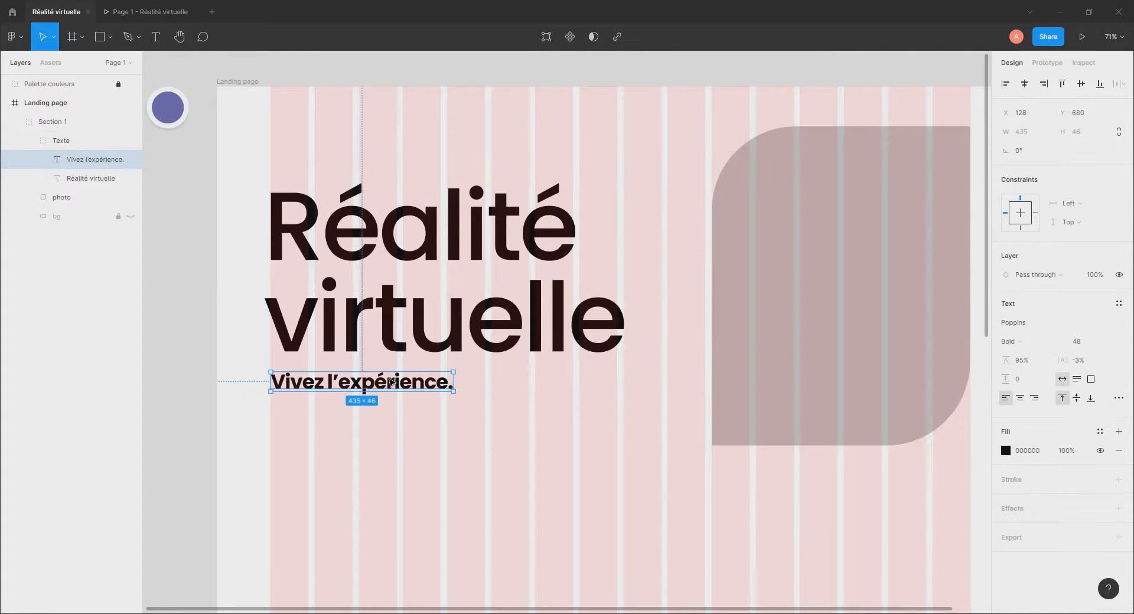
pyautogui.click(1006, 450)
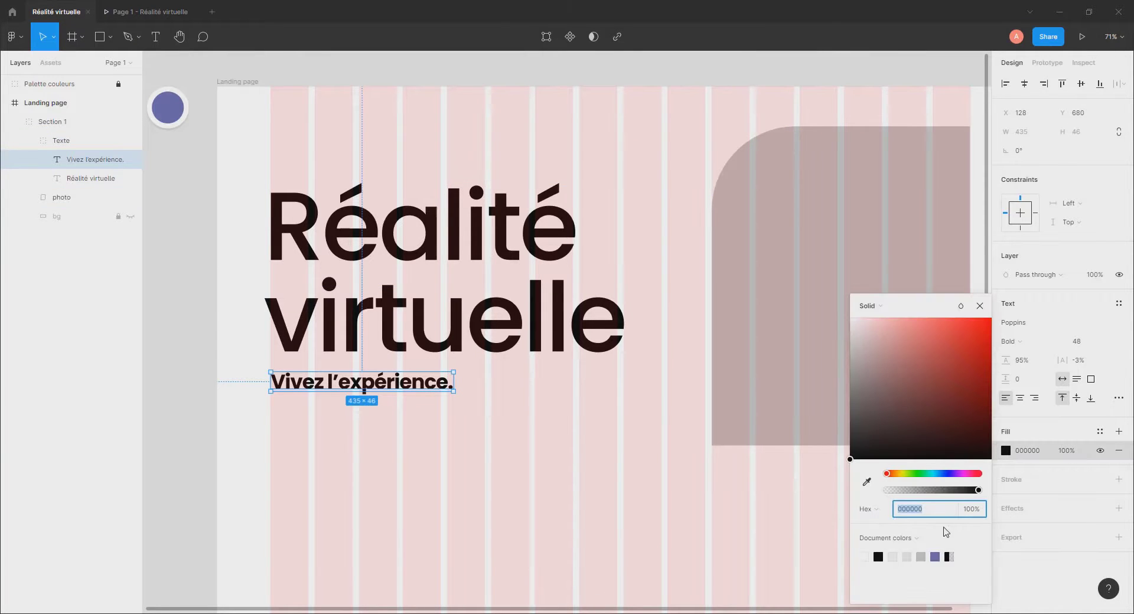
pyautogui.click(935, 556)
pyautogui.click(463, 420)
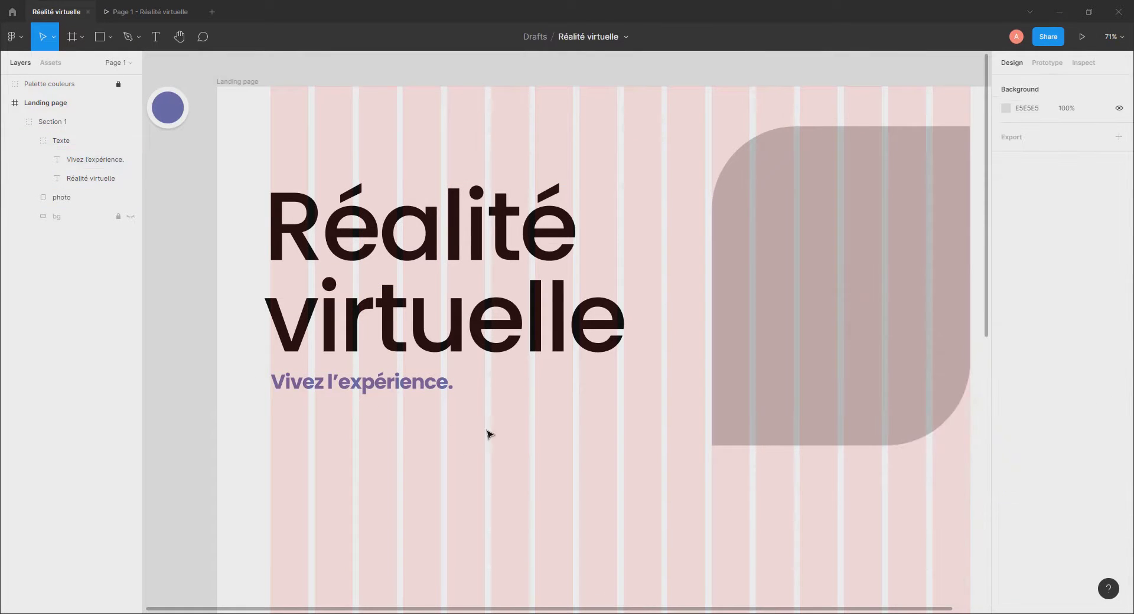
# Set the tagline's letter spacing to 0%.
pyautogui.doubleClick(419, 387)
pyautogui.click(420, 387)
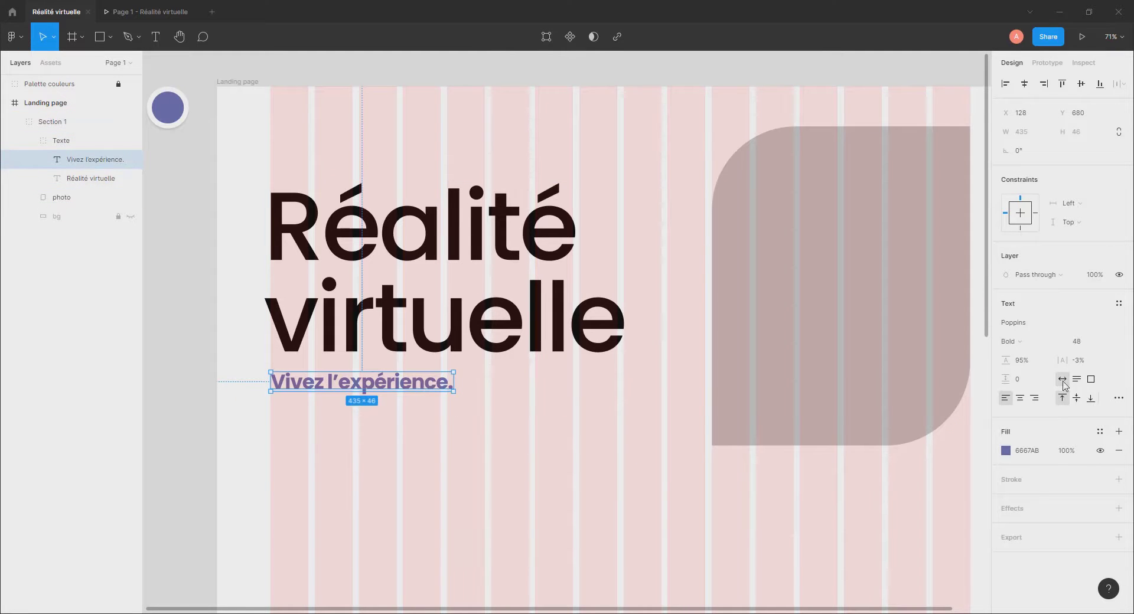
pyautogui.moveTo(1068, 360); pyautogui.dragTo(1076, 365)
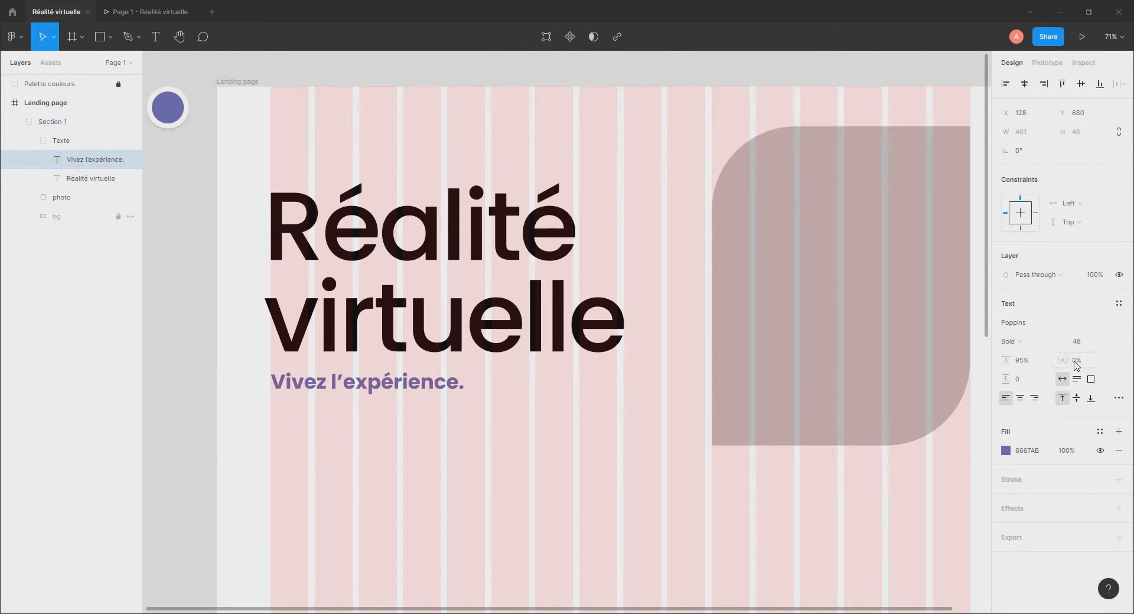
pyautogui.click(461, 407)
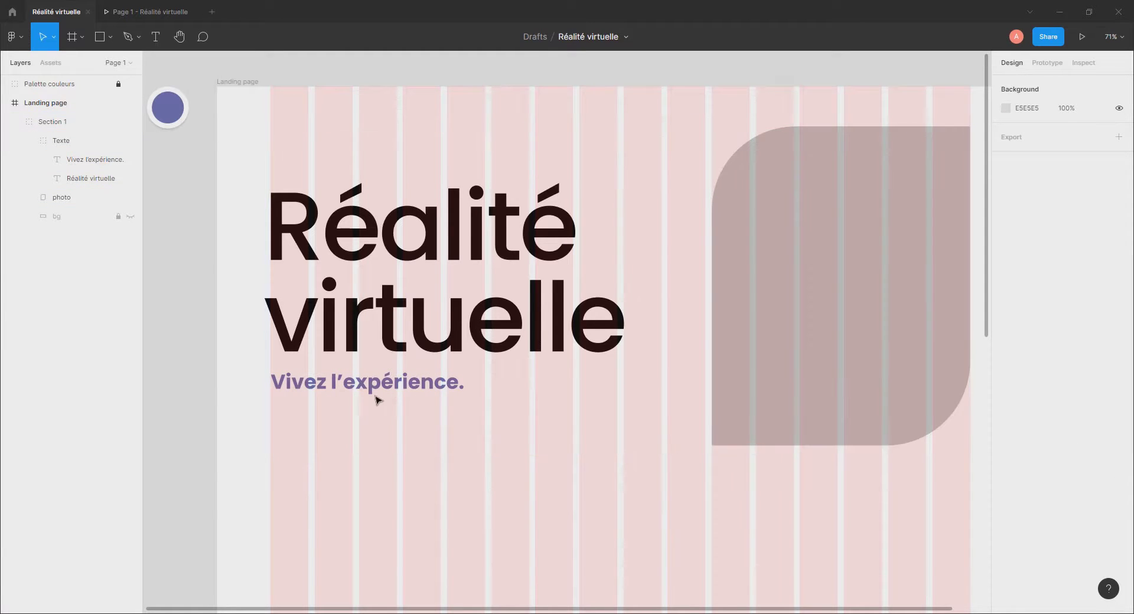
pyautogui.doubleClick(464, 231)
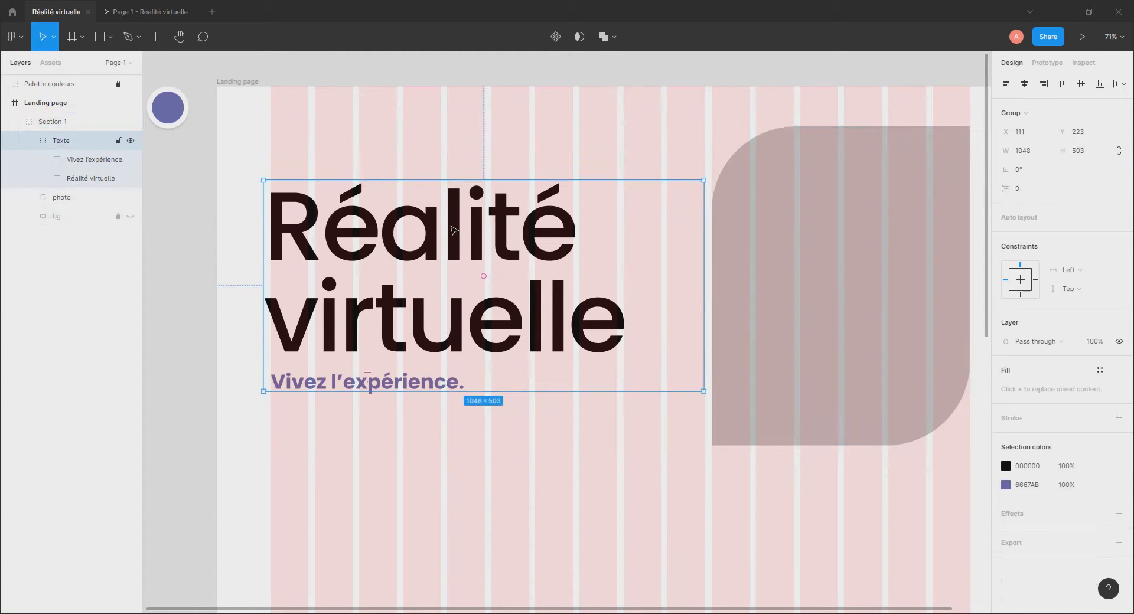
pyautogui.doubleClick(494, 237)
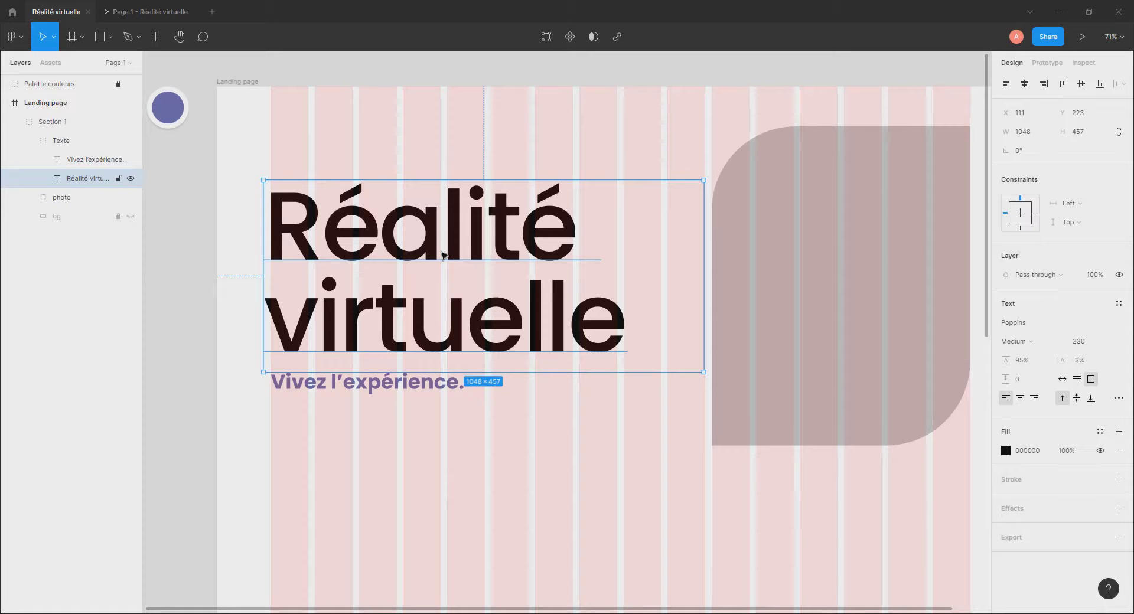
pyautogui.click(321, 418)
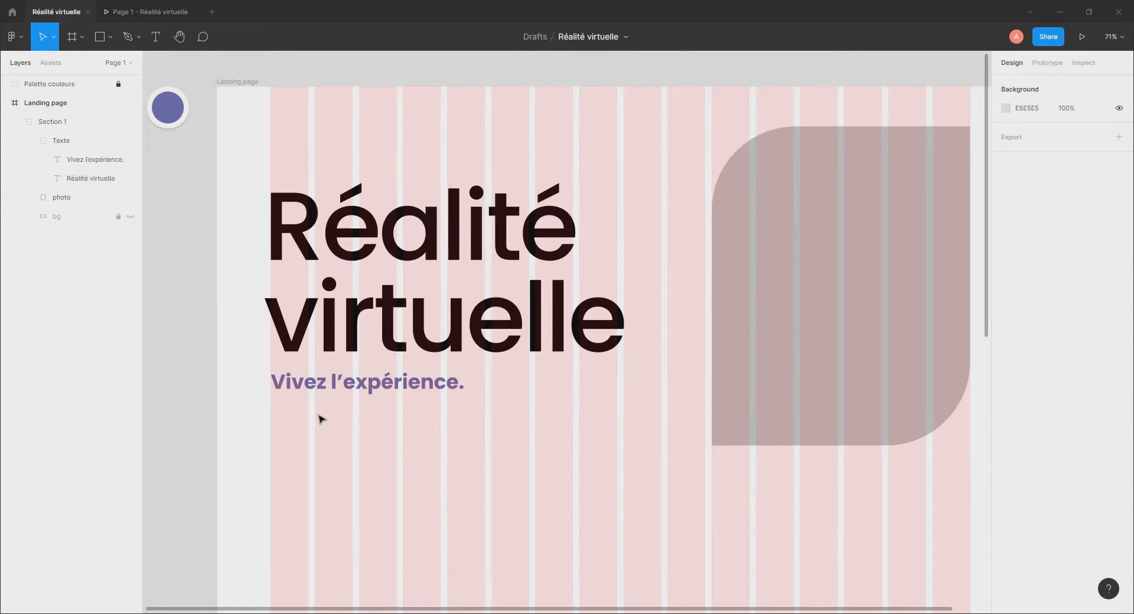
# Nudge the tagline to X 126 so its V lines up precisely with the edge of the first grid column.
pyautogui.scroll(5, 293, 390)
pyautogui.click(307, 378)
pyautogui.scroll(2, 319, 373)
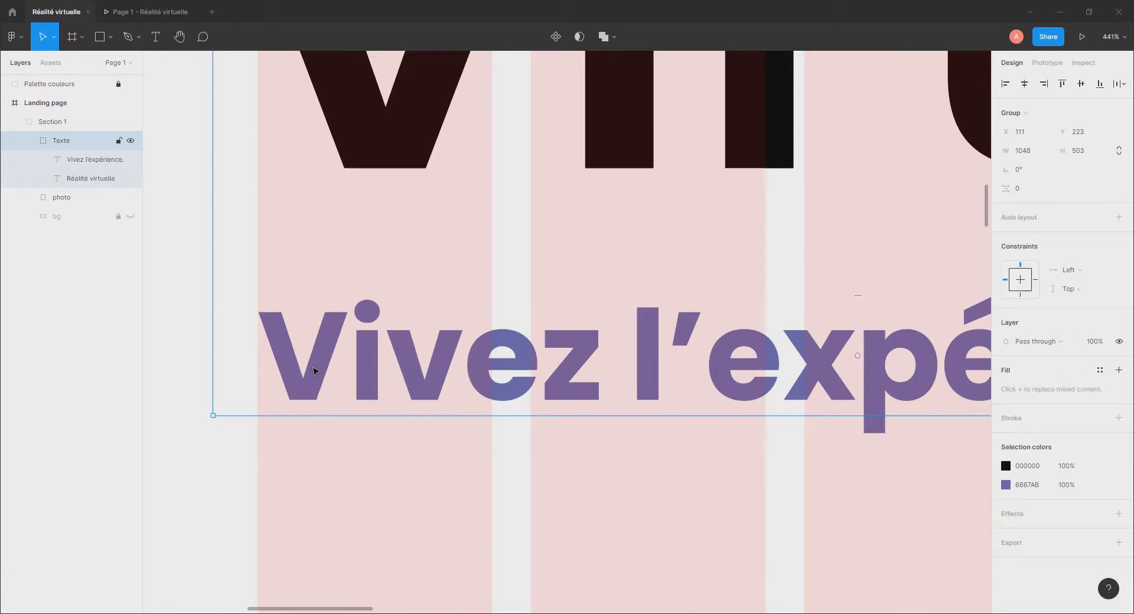
pyautogui.click(307, 327)
pyautogui.moveTo(315, 367); pyautogui.dragTo(309, 367)
pyautogui.scroll(-5, 307, 366)
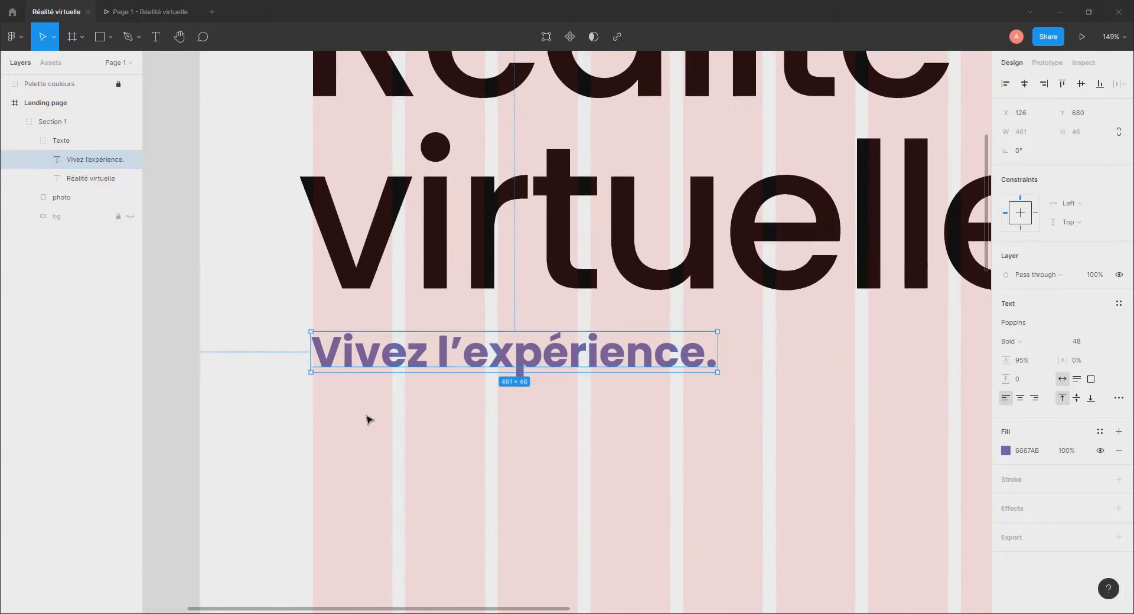
pyautogui.click(368, 417)
pyautogui.scroll(-5, 472, 307)
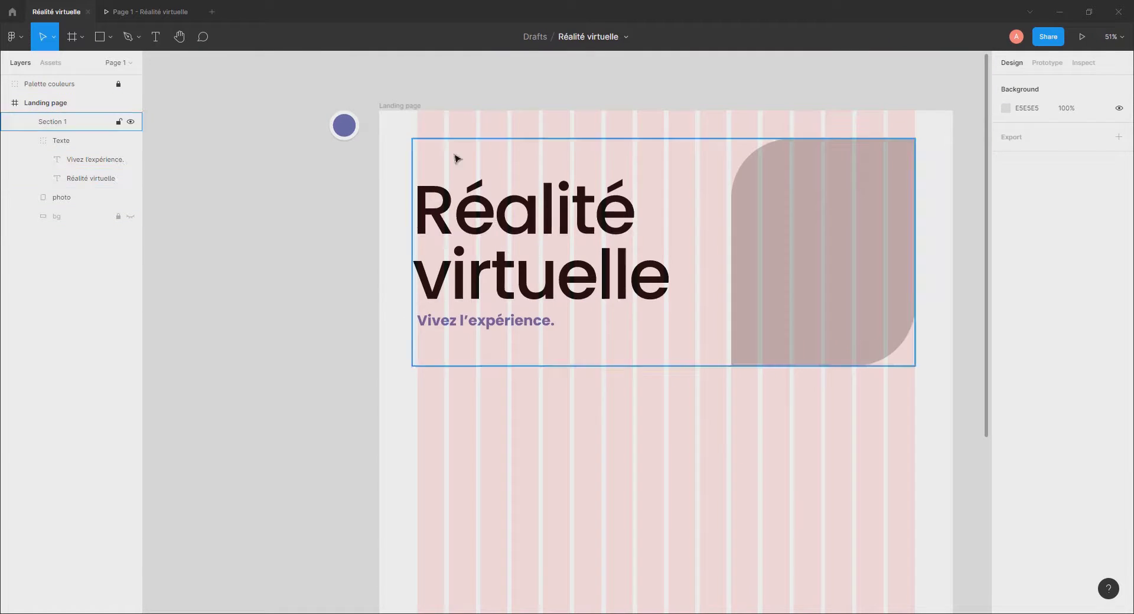
# Preview the updated hero section in the prototype and turn off the display of the Figma UI.
pyautogui.click(159, 14)
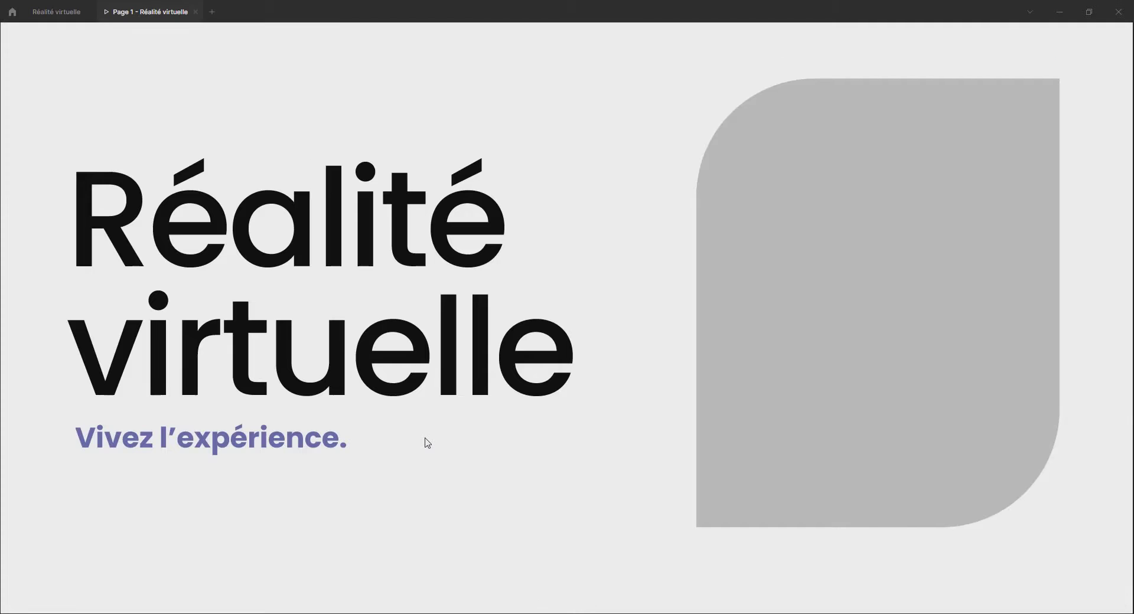
pyautogui.click(1078, 37)
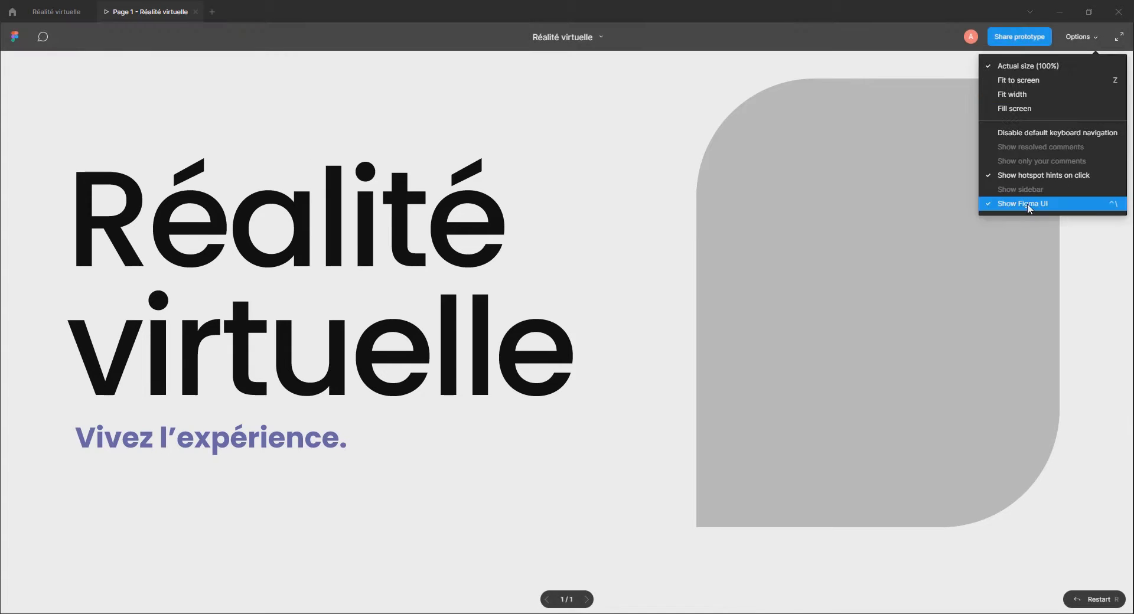
pyautogui.click(1028, 204)
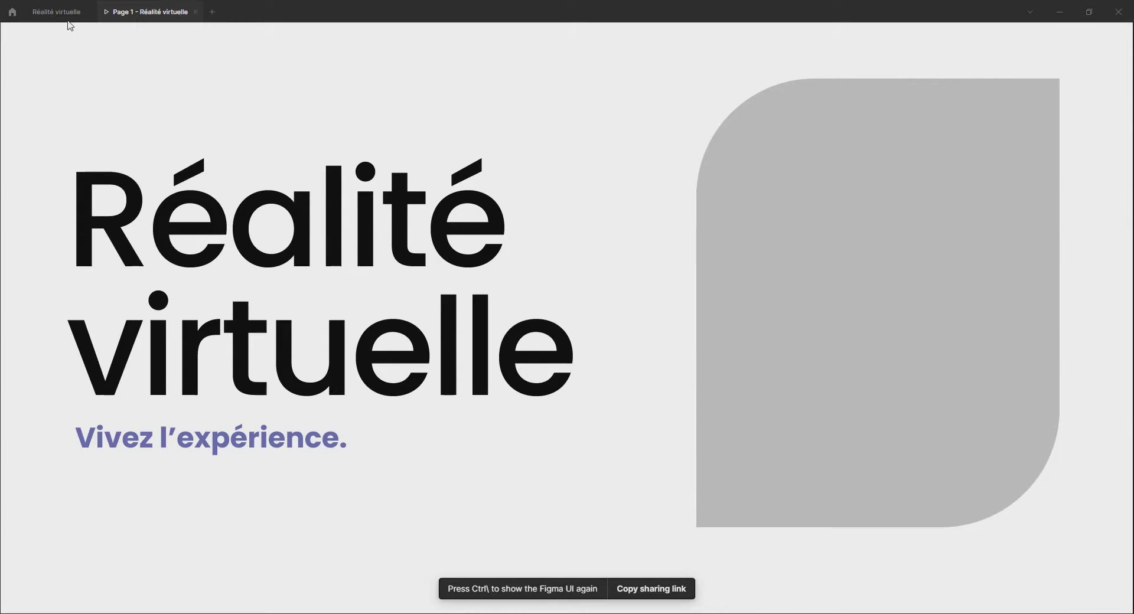
# Move the tagline closer to the title at Y 667 and check the spacing in the prototype preview.
pyautogui.click(59, 12)
pyautogui.click(474, 325)
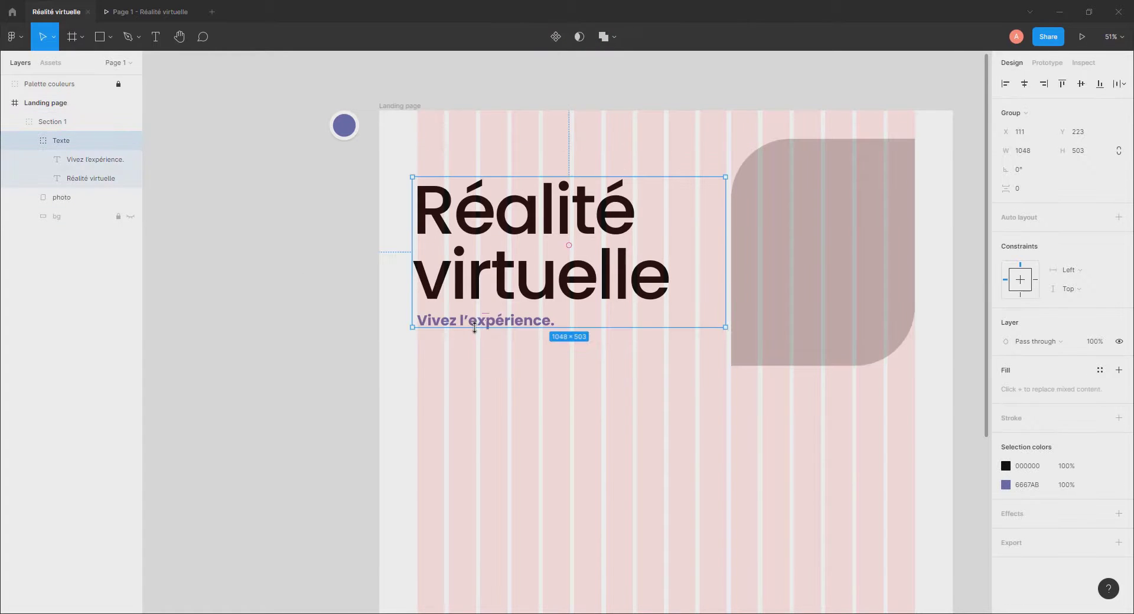
pyautogui.scroll(3, 474, 331)
pyautogui.scroll(-3, 473, 366)
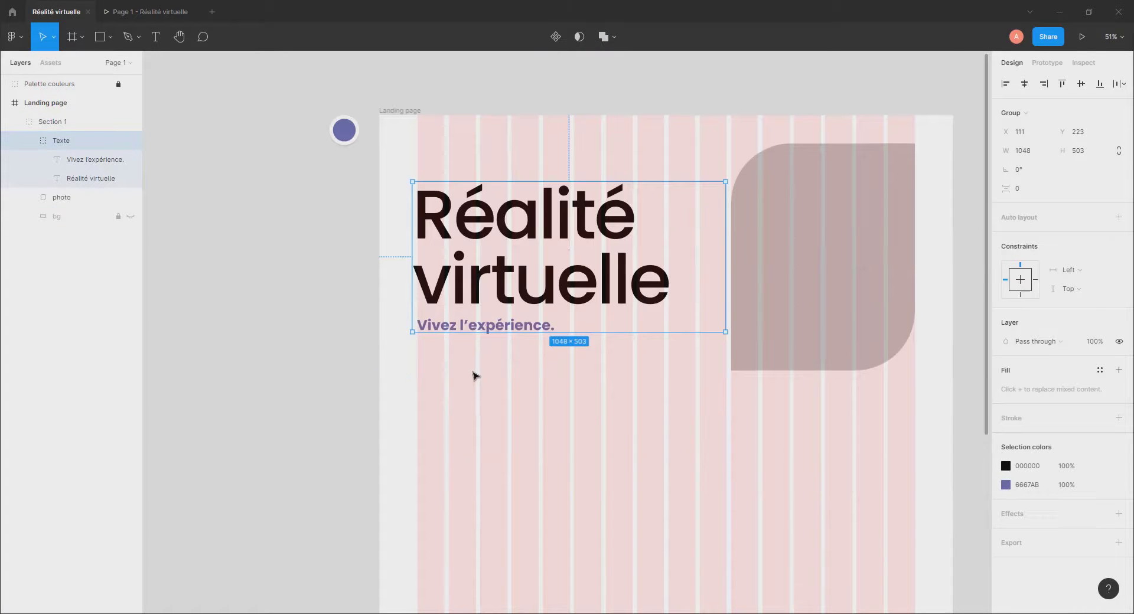
pyautogui.doubleClick(465, 326)
pyautogui.scroll(10, 469, 331)
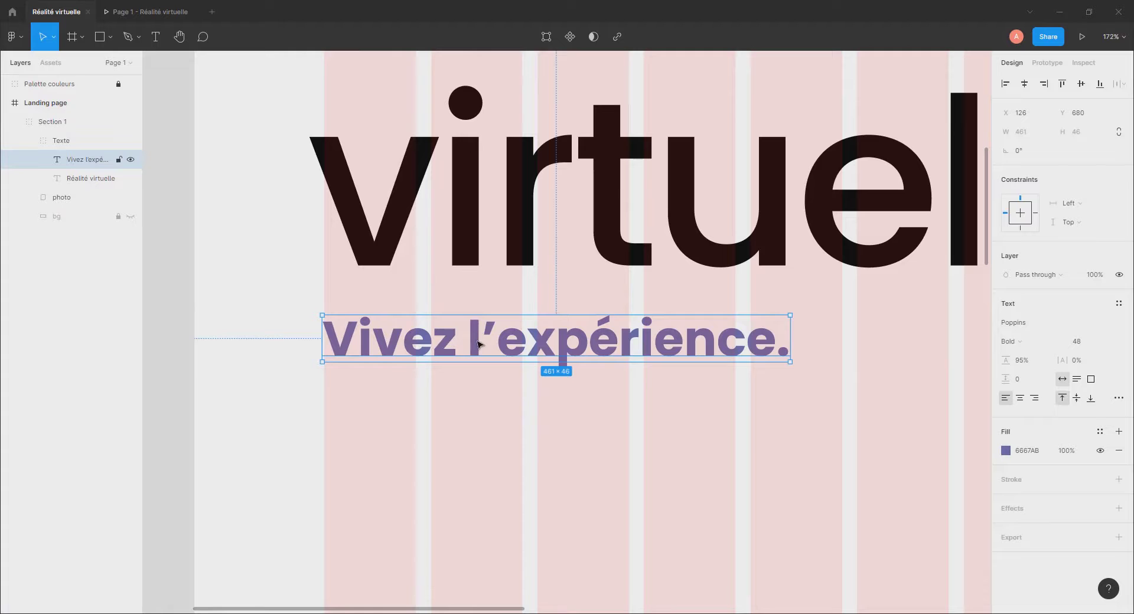
pyautogui.moveTo(477, 340); pyautogui.dragTo(498, 295)
pyautogui.hotkey('shift', 'Down')
pyautogui.hotkey('shift', 'Down')
pyautogui.hotkey('shift', 'Down')
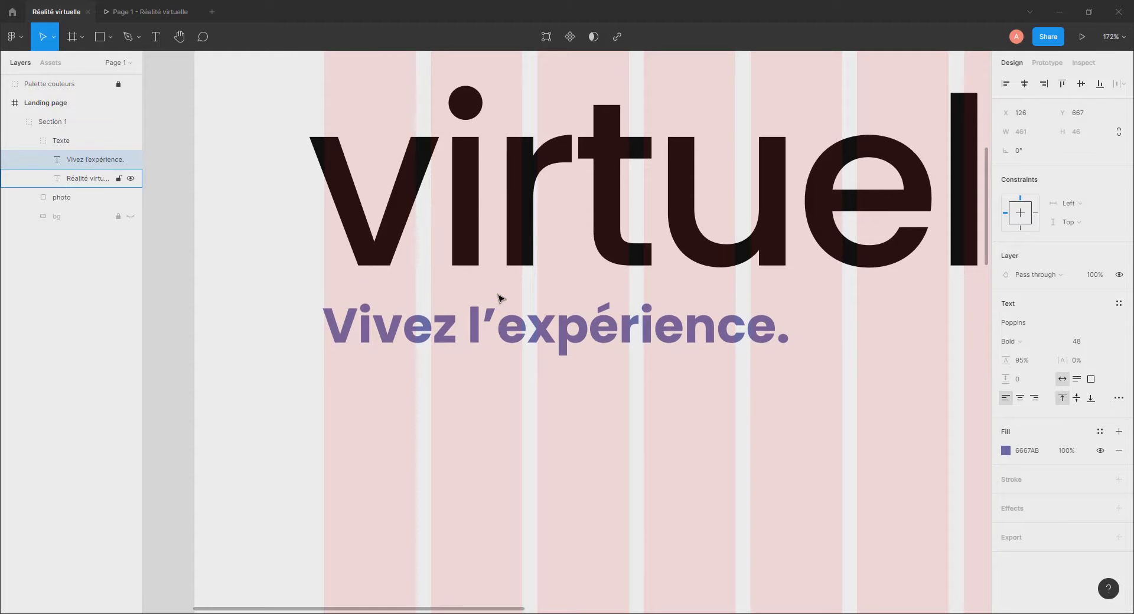
pyautogui.click(157, 13)
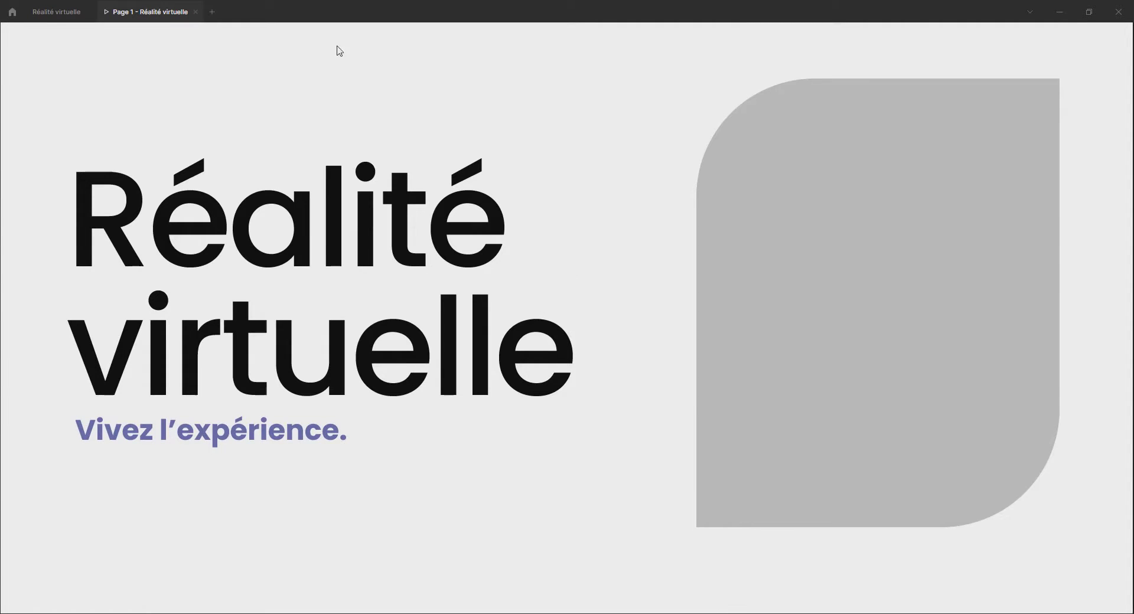
pyautogui.click(71, 12)
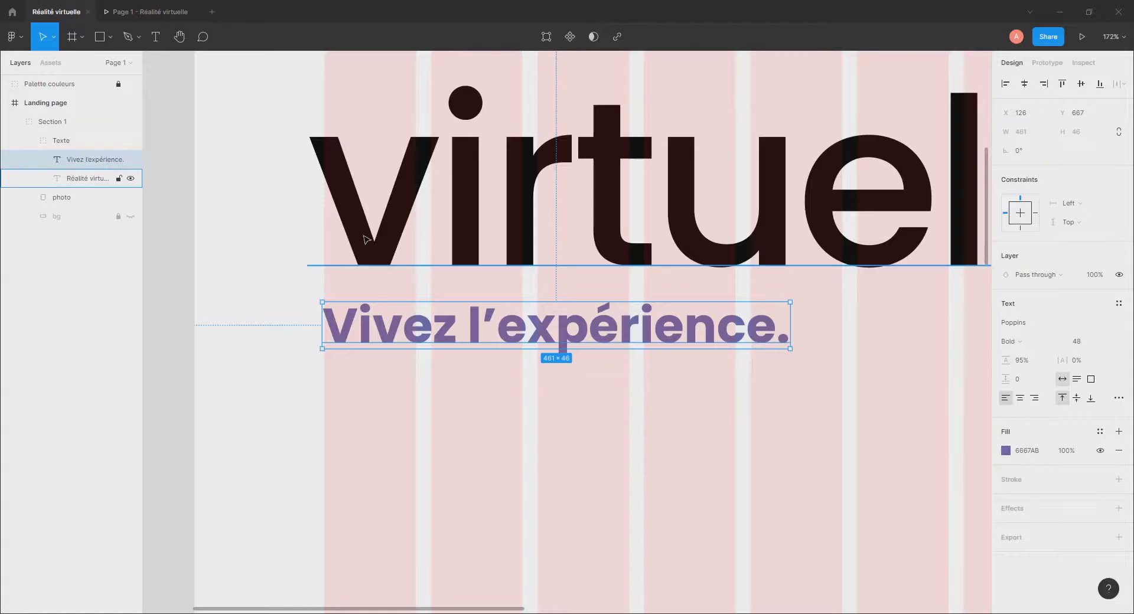
# Make the bg layer visible and centre the Texte group vertically on it.
pyautogui.click(59, 141)
pyautogui.keyDown('ctrl'); pyautogui.scroll(-5, 728, 330); pyautogui.keyUp('ctrl')
pyautogui.keyDown('ctrl'); pyautogui.scroll(-3, 728, 332); pyautogui.keyUp('ctrl')
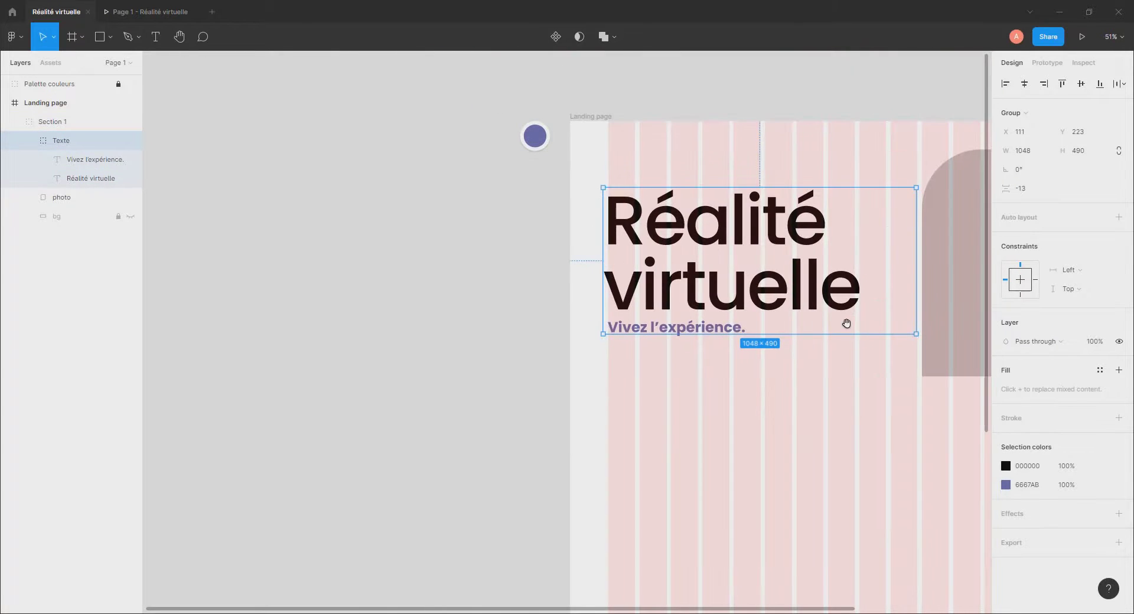
pyautogui.click(129, 217)
pyautogui.keyDown('shift'); pyautogui.click(65, 222); pyautogui.keyUp('shift')
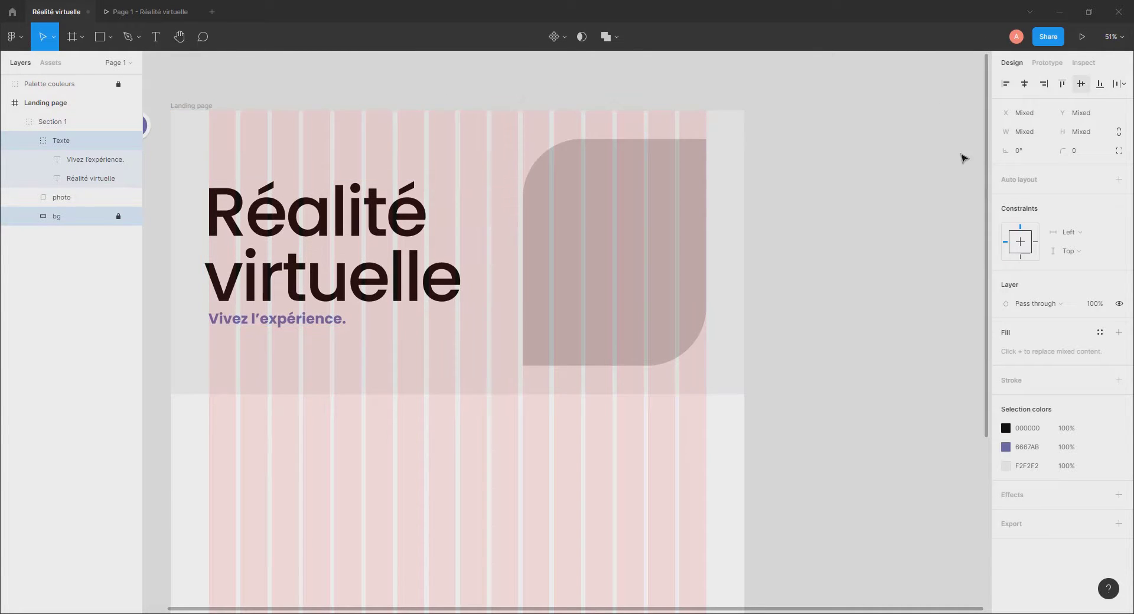
pyautogui.click(904, 186)
# Replace the photo placeholder's solid fill with the image realite01.jpg.
pyautogui.moveTo(569, 246); pyautogui.dragTo(651, 261)
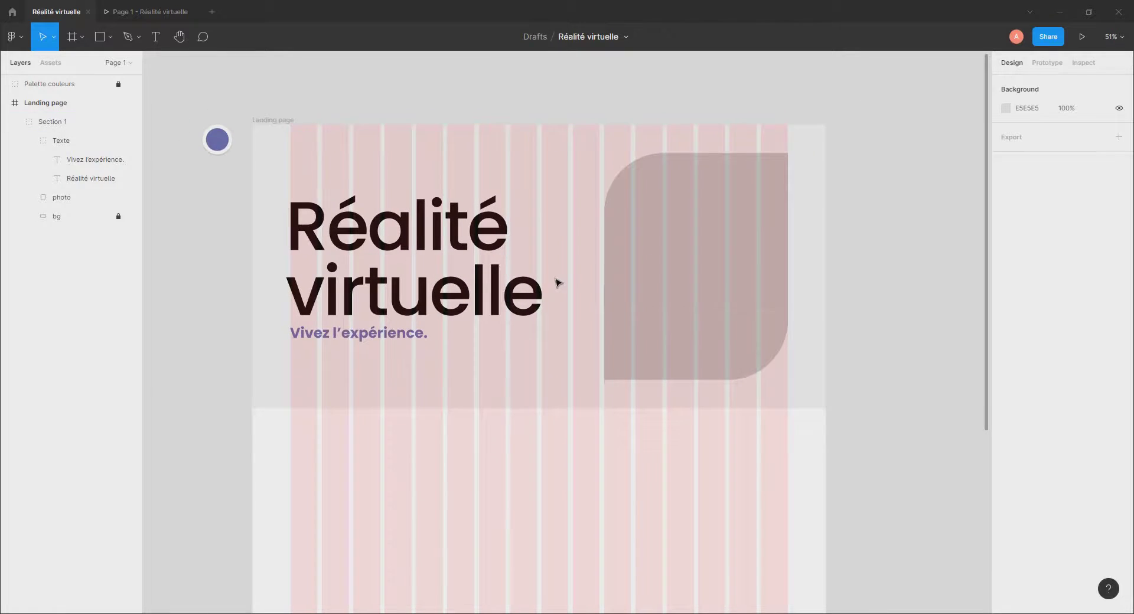
pyautogui.scroll(3, 553, 285)
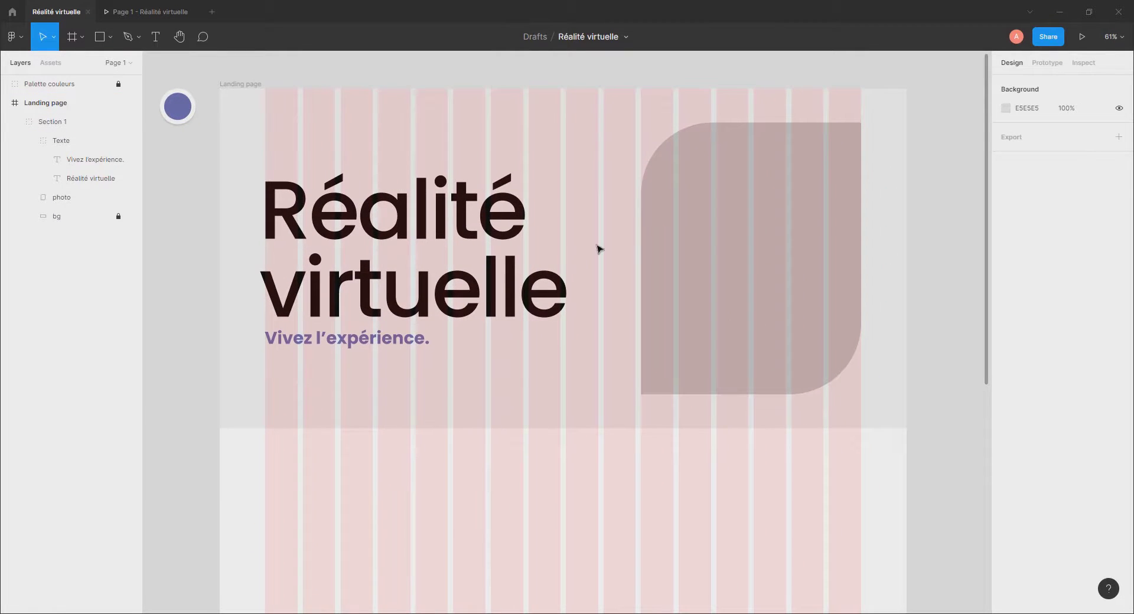
pyautogui.doubleClick(770, 257)
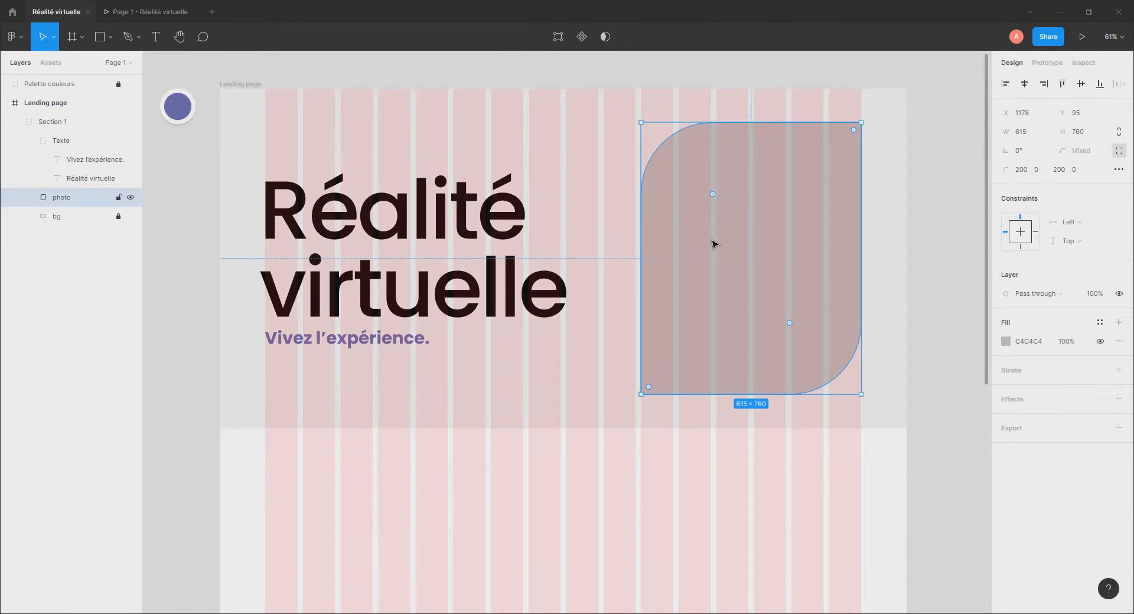
pyautogui.click(1006, 342)
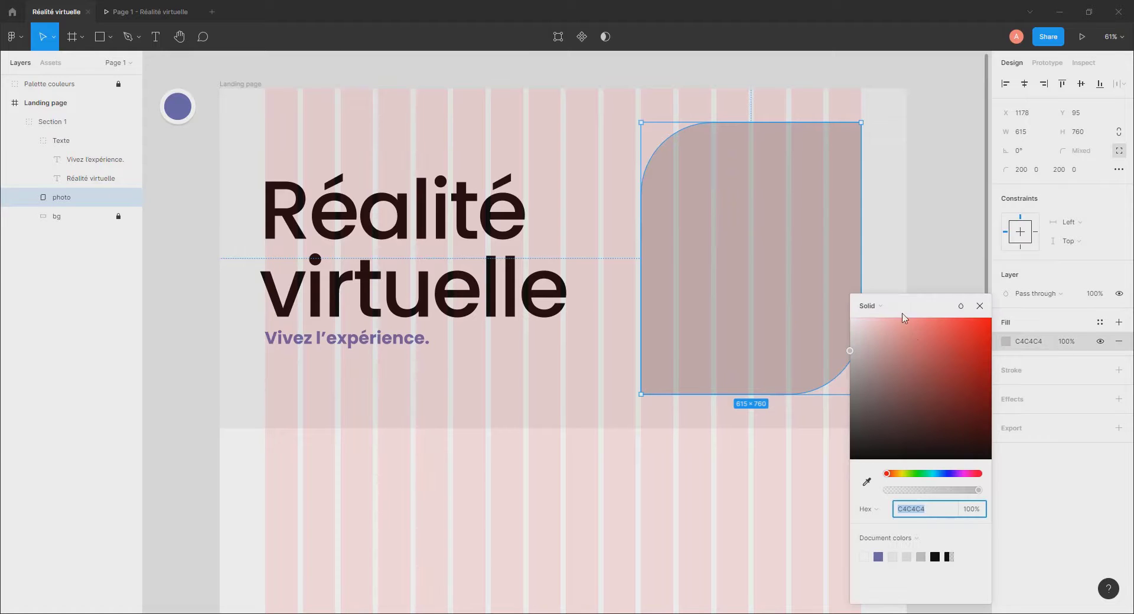
pyautogui.click(880, 306)
pyautogui.click(883, 378)
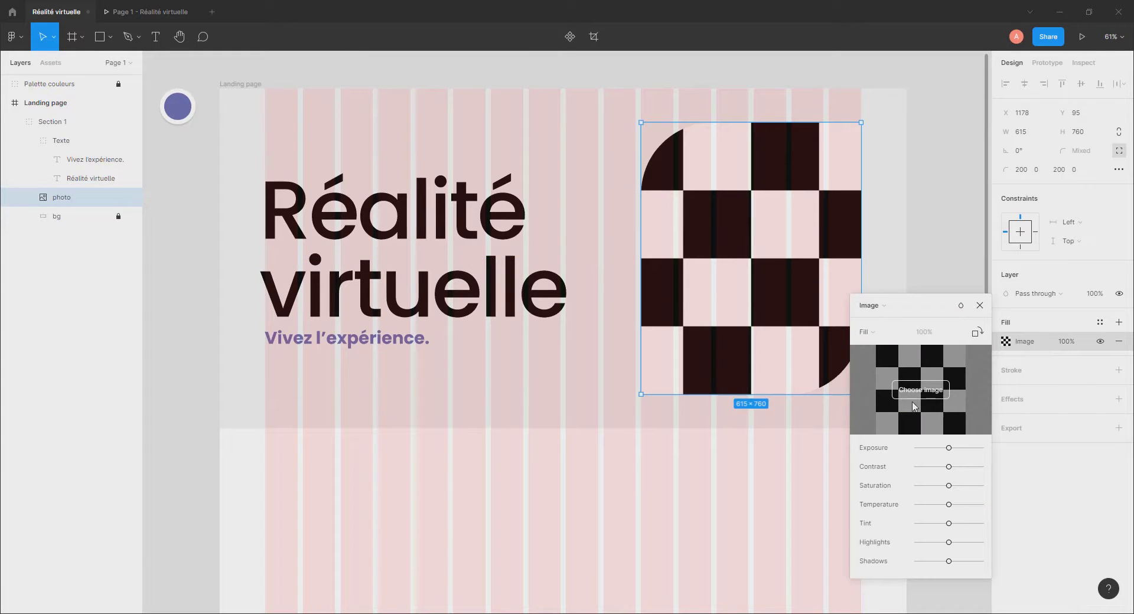
pyautogui.click(923, 391)
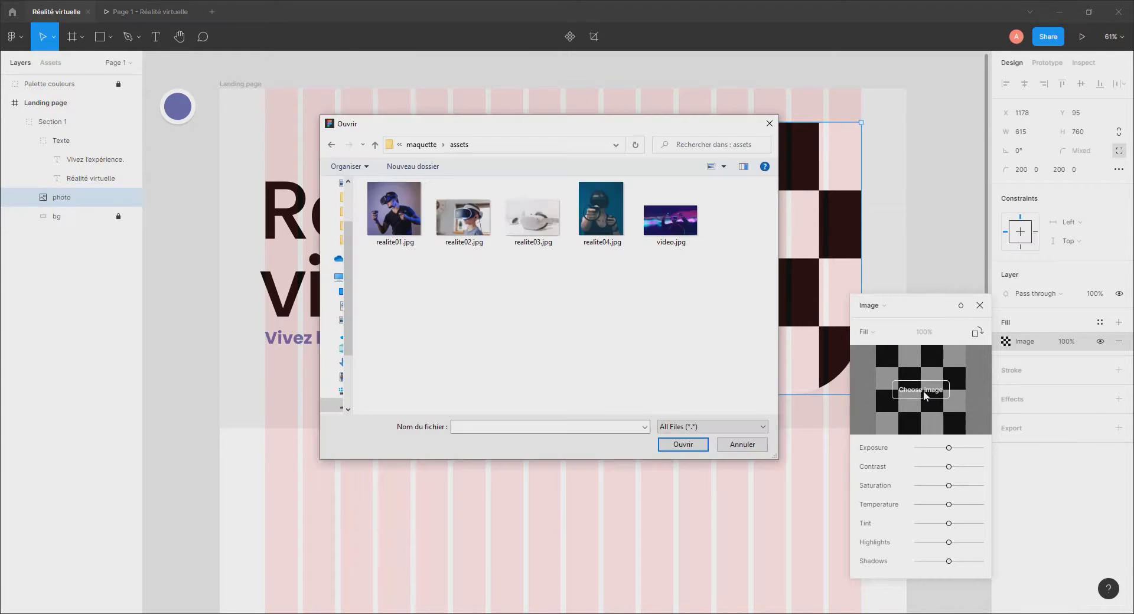
pyautogui.doubleClick(395, 227)
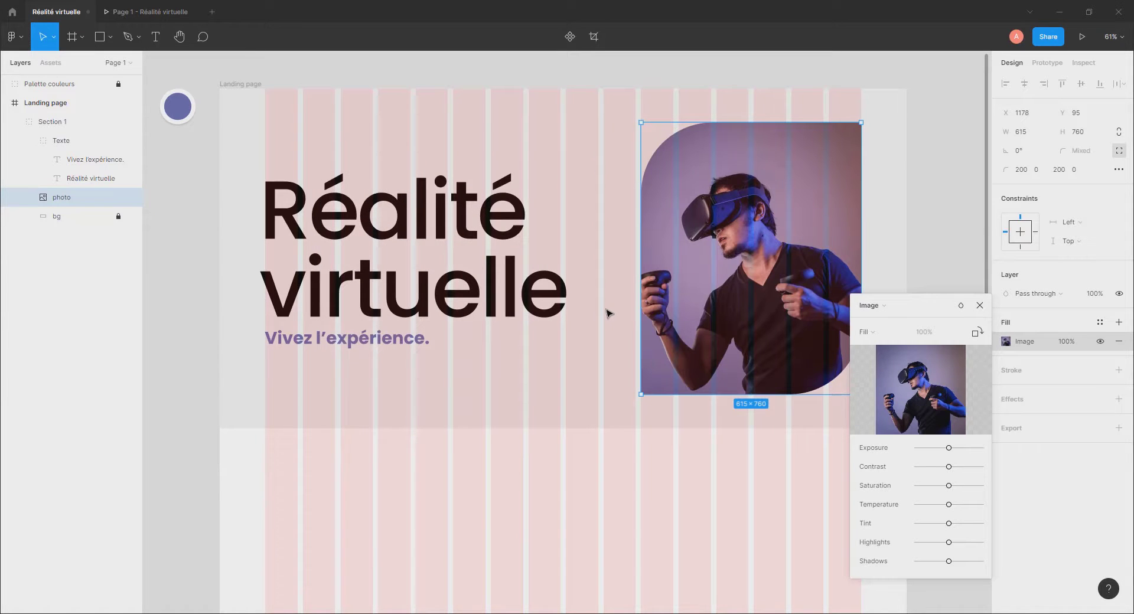
pyautogui.click(980, 306)
pyautogui.click(743, 255)
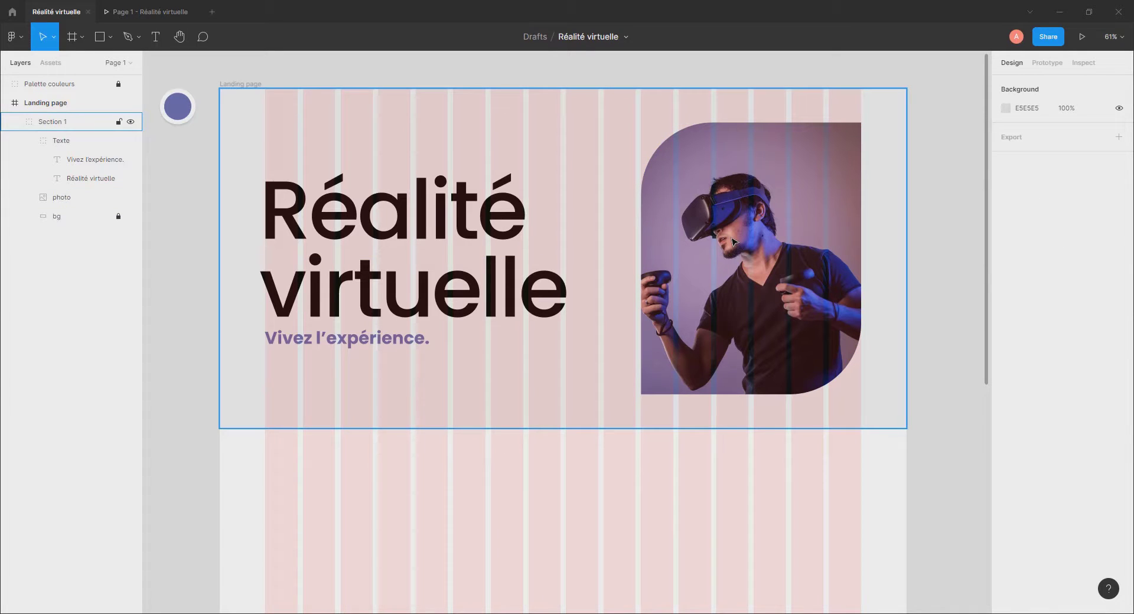
pyautogui.press('Escape')
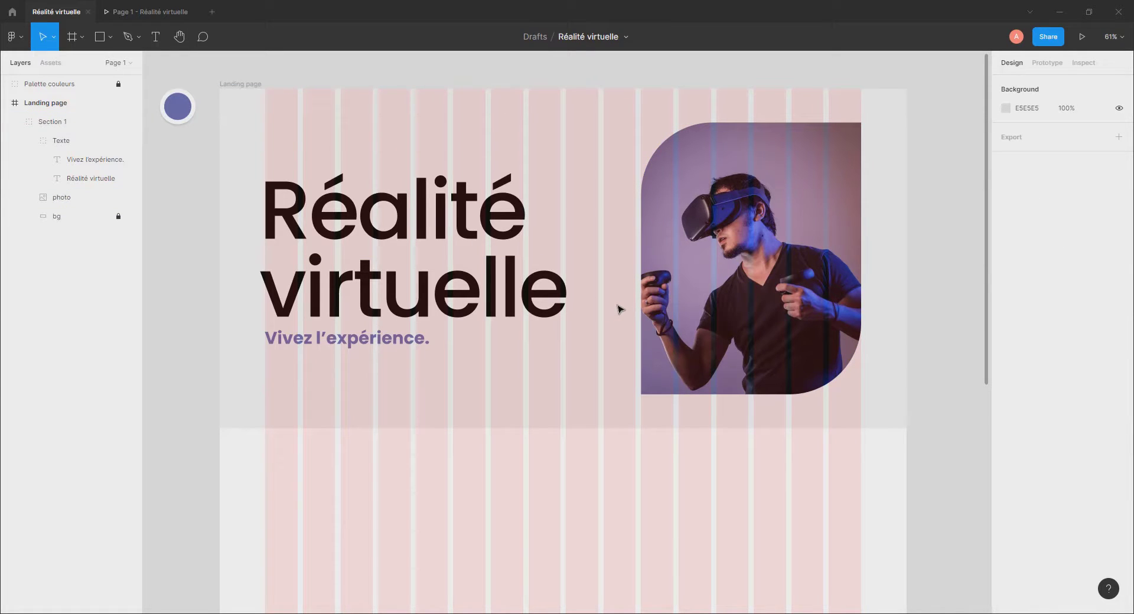
# Hide the Landing page frame's layout grid and the bg layer.
pyautogui.click(248, 84)
pyautogui.click(1099, 285)
pyautogui.click(915, 275)
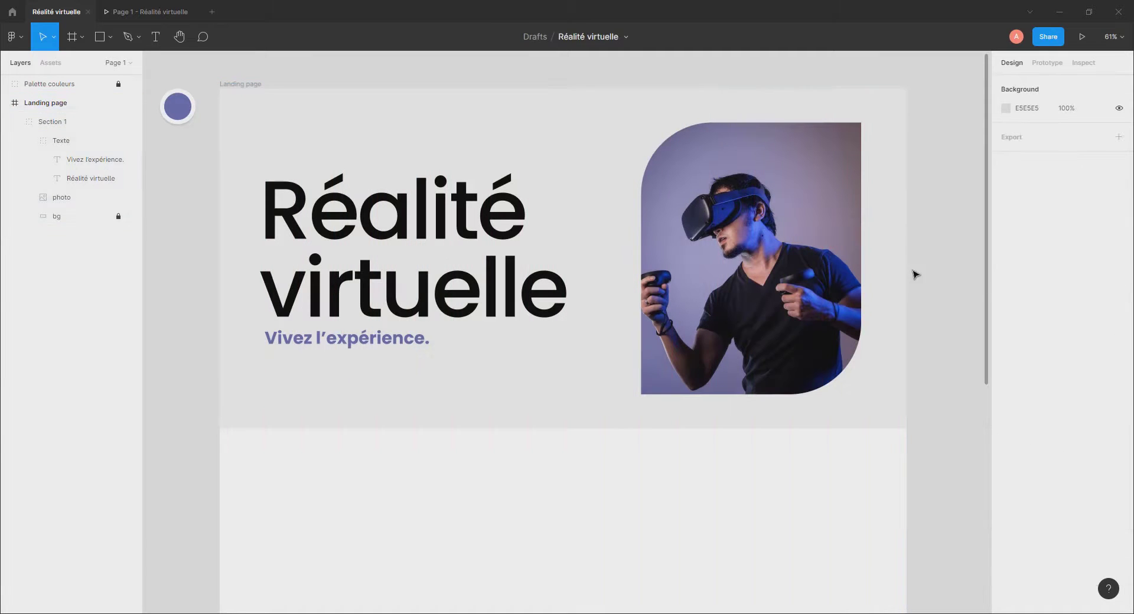
pyautogui.doubleClick(722, 324)
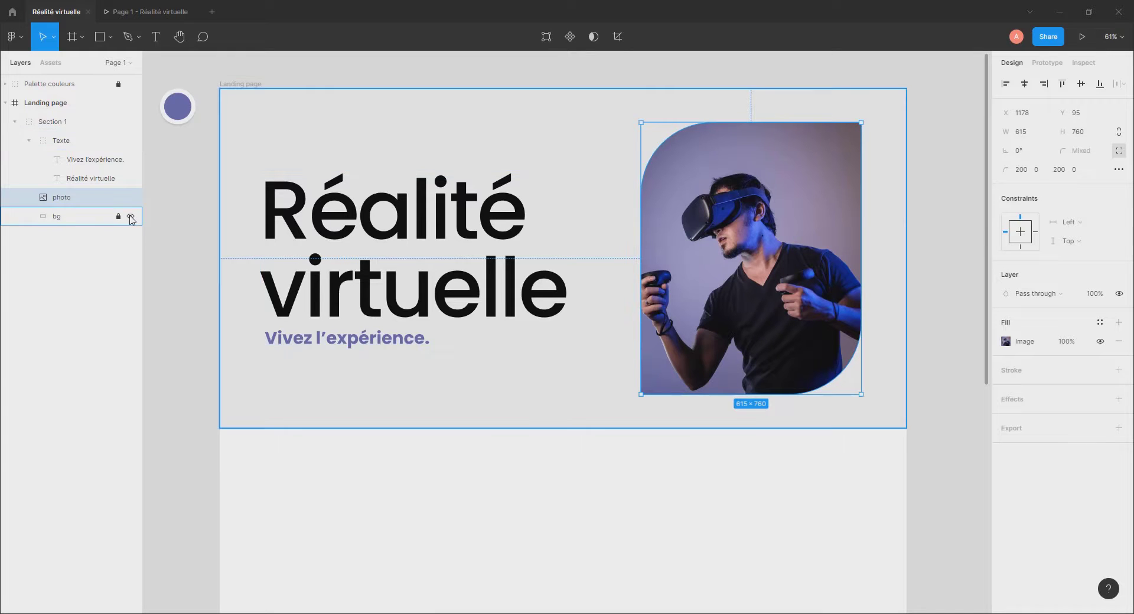
pyautogui.click(130, 217)
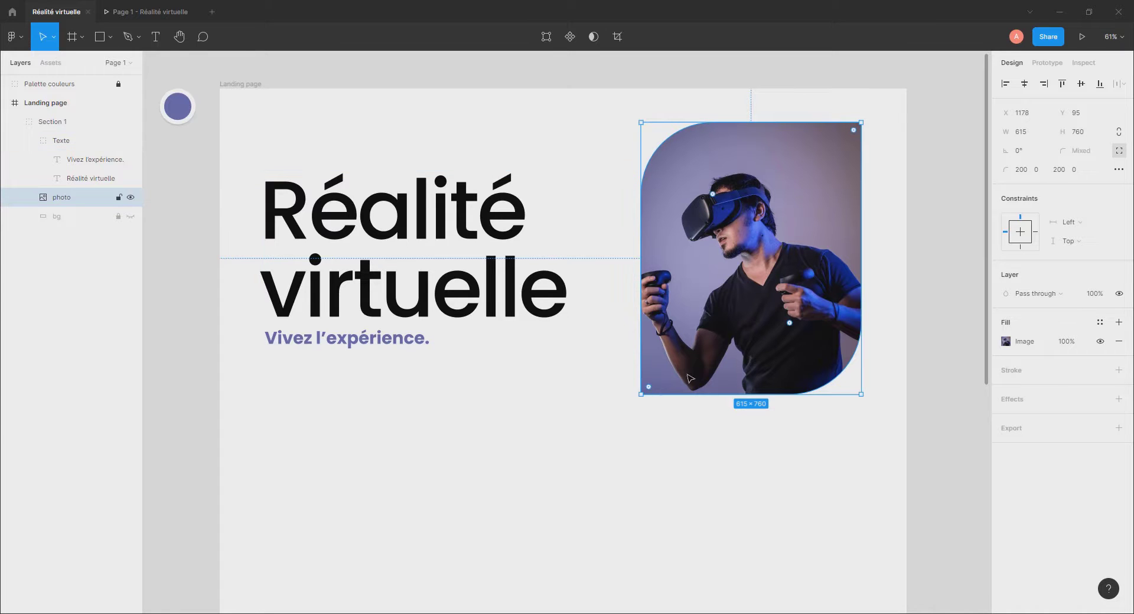
# Add a linear gradient fill over the photo, running diagonally from its lower-left corner towards the upper right.
pyautogui.click(1118, 323)
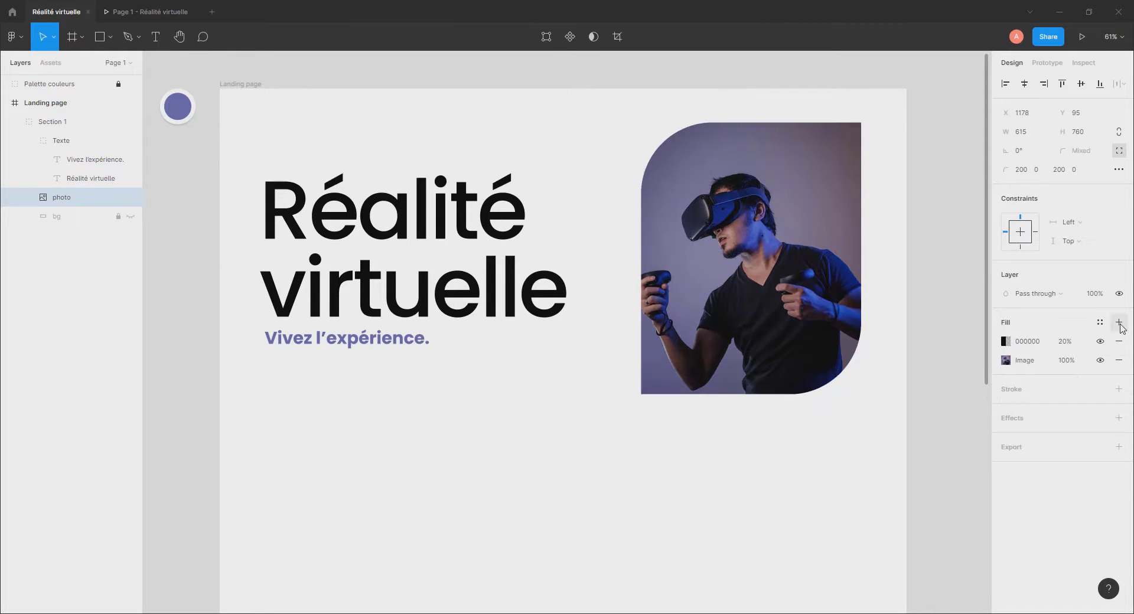
pyautogui.click(1005, 341)
pyautogui.click(877, 313)
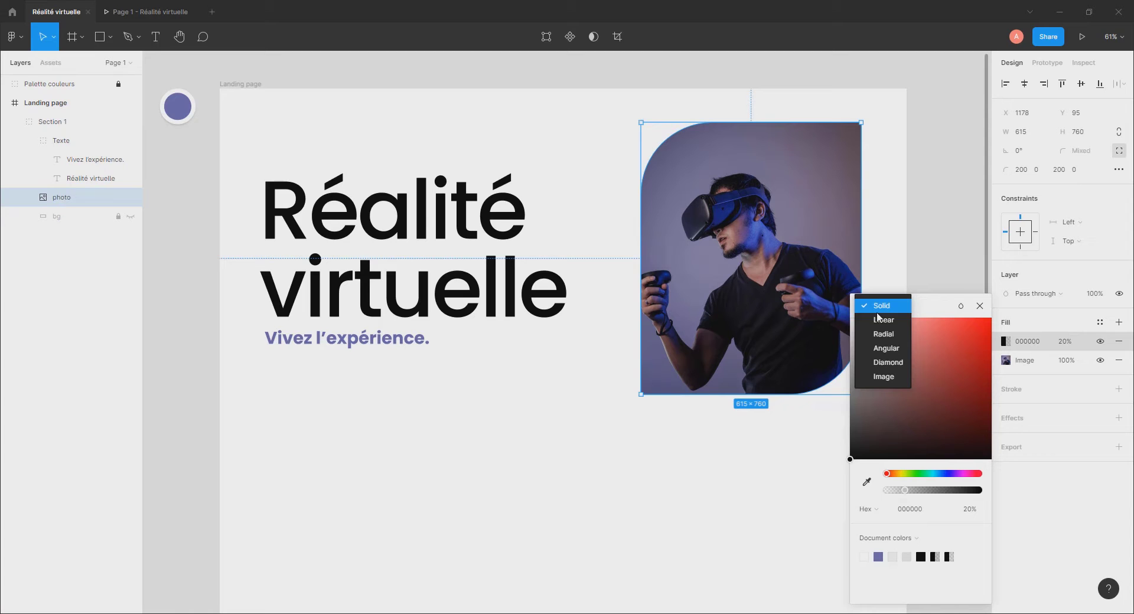
pyautogui.click(881, 323)
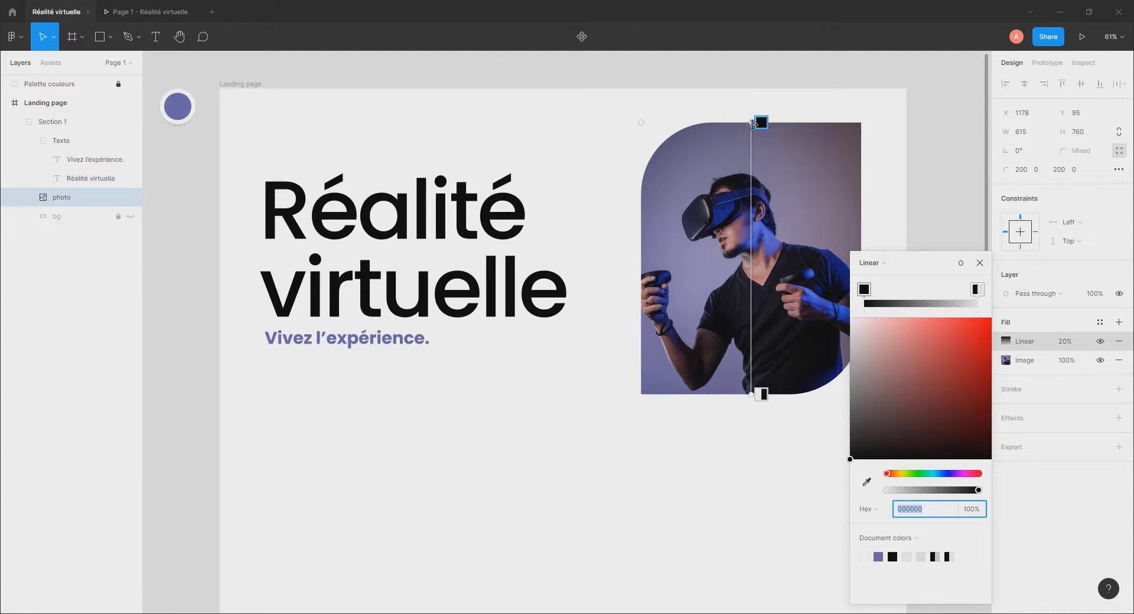
pyautogui.moveTo(752, 124); pyautogui.dragTo(656, 382)
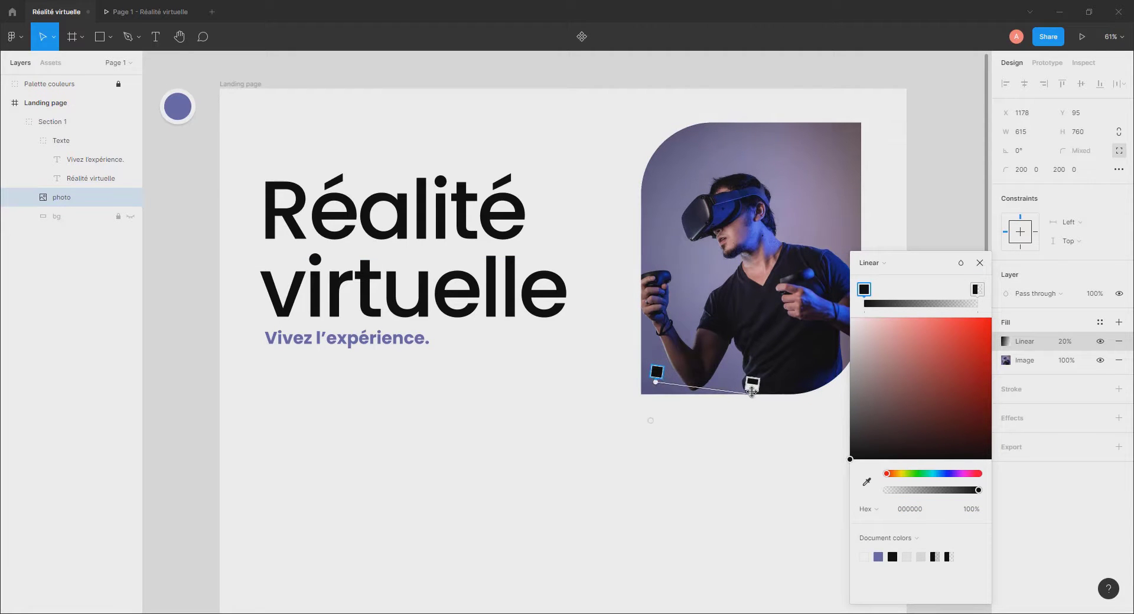
pyautogui.moveTo(751, 392); pyautogui.dragTo(803, 196)
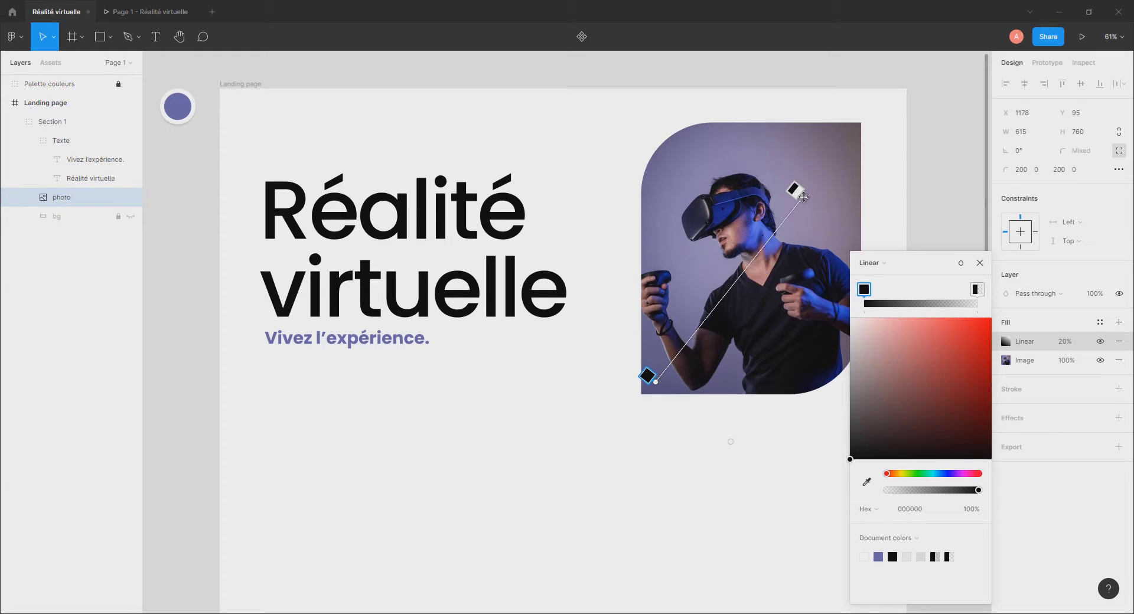
# Colour both gradient stops with violet 6667AB, keeping the end stop at 0% opacity.
pyautogui.click(880, 556)
pyautogui.click(977, 289)
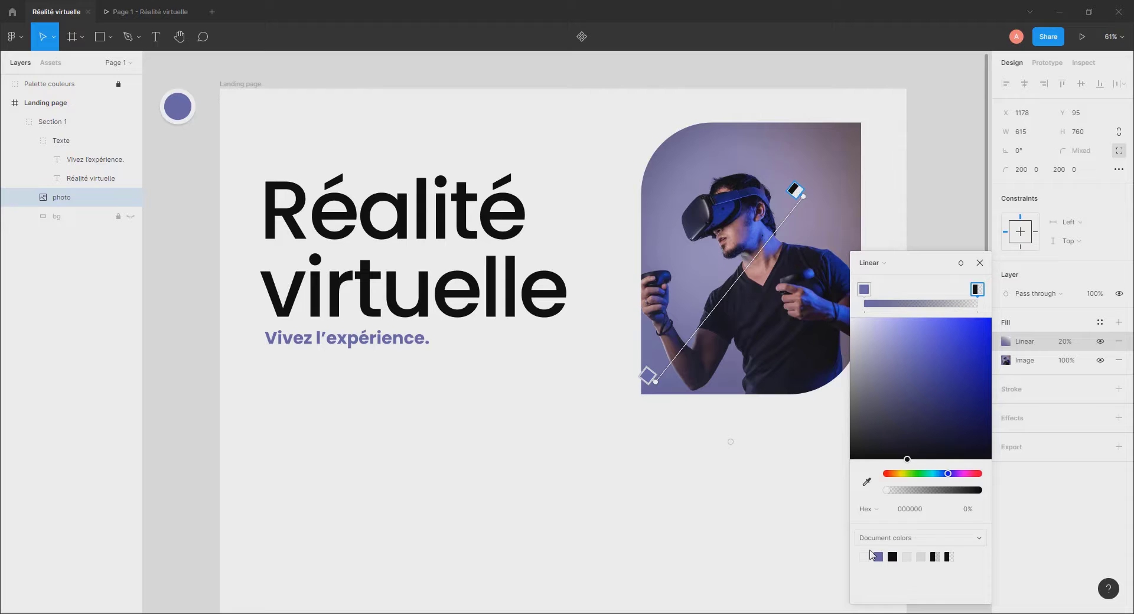
pyautogui.click(878, 556)
pyautogui.moveTo(901, 495); pyautogui.dragTo(868, 495)
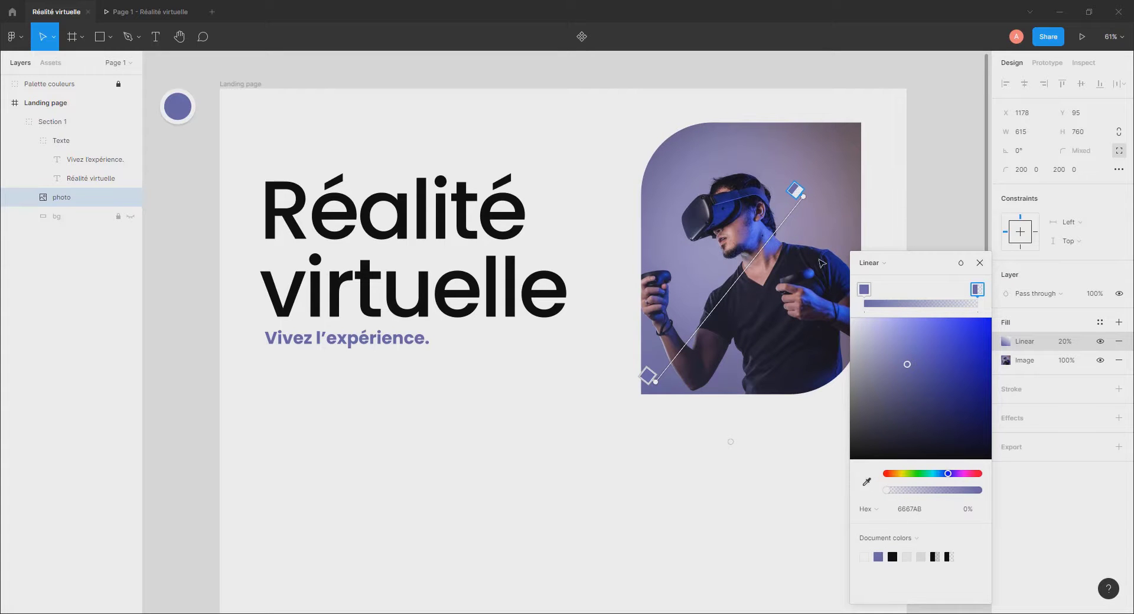
# Shift both ends of the gradient towards the photo's upper right and set the gradient fill's opacity to 100%.
pyautogui.moveTo(652, 382); pyautogui.dragTo(699, 324)
pyautogui.moveTo(806, 201); pyautogui.dragTo(815, 173)
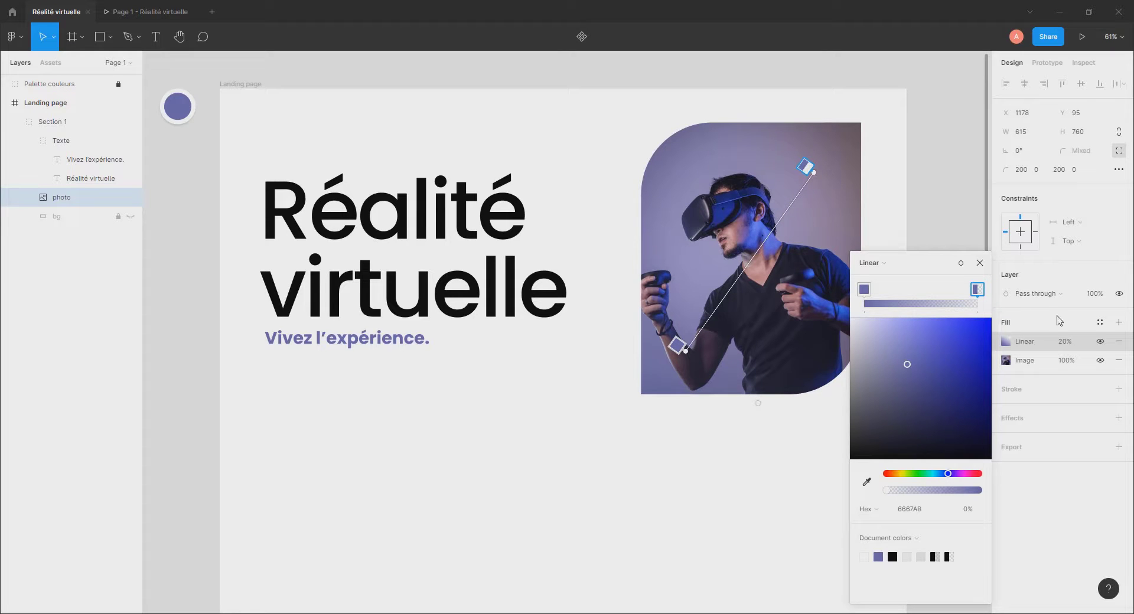
pyautogui.click(1074, 342)
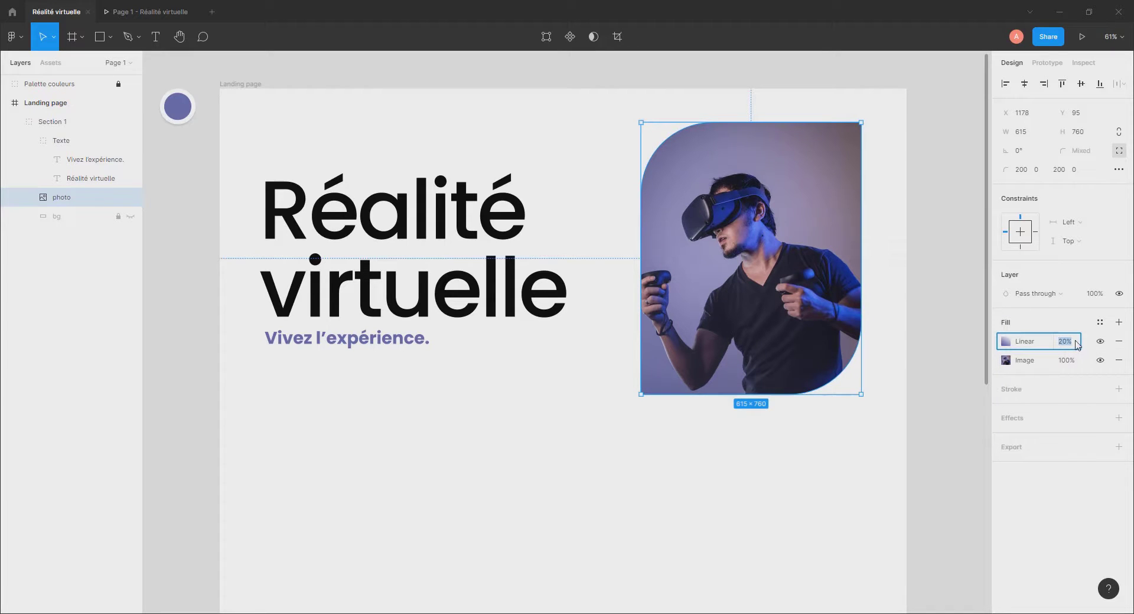
pyautogui.press('Return')
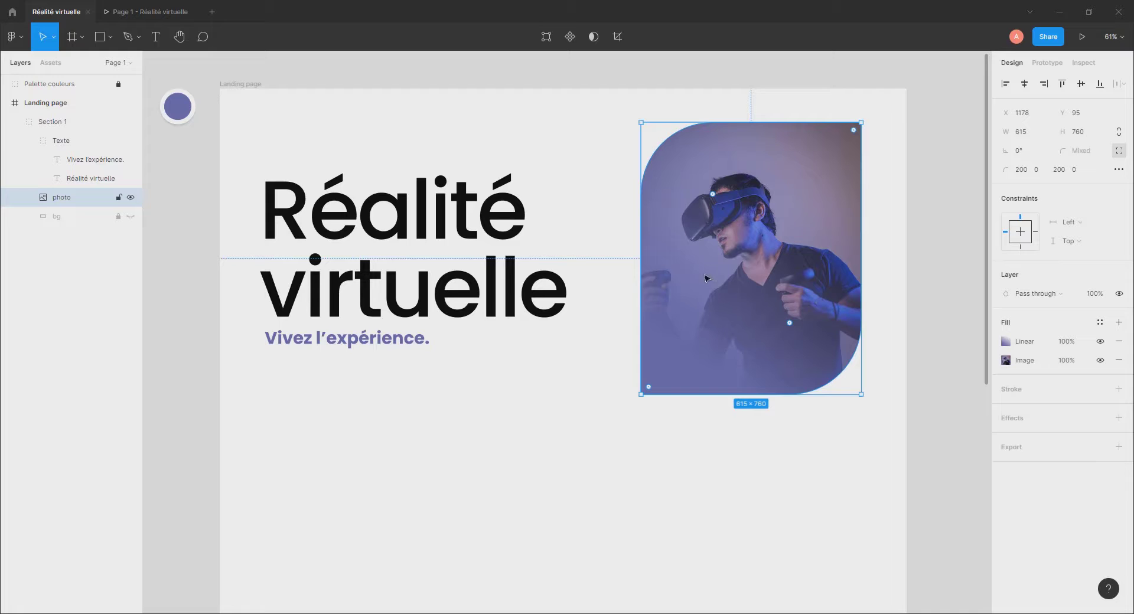
# Change the gradient fill's blend mode and reposition its ends between the photo's lower-left corner and the area below the subject's chin.
pyautogui.click(1072, 343)
pyautogui.click(1006, 345)
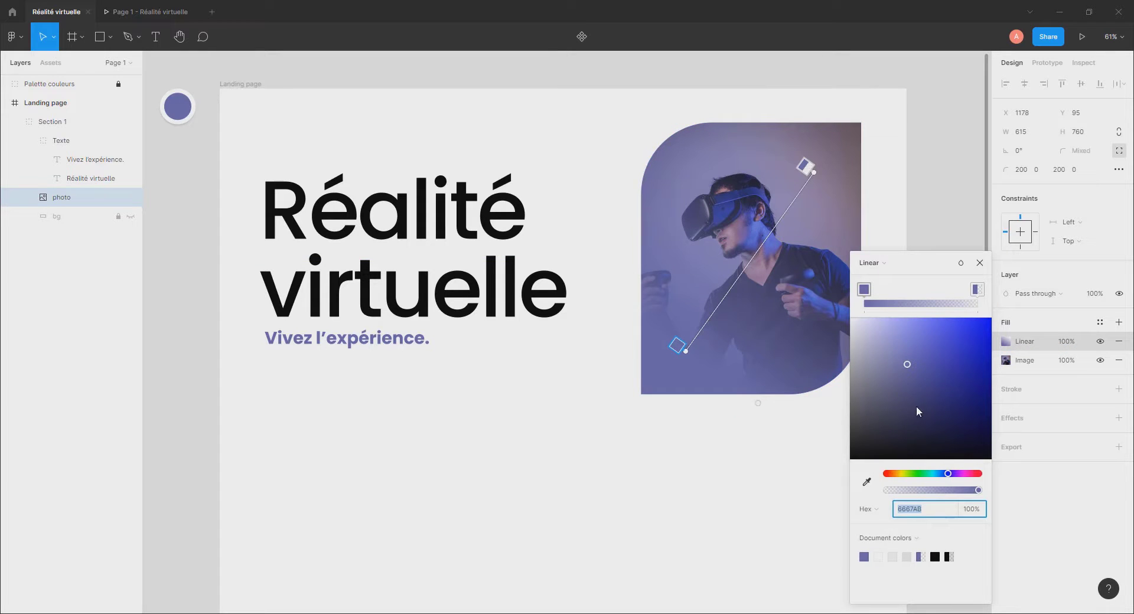
pyautogui.click(866, 296)
pyautogui.moveTo(979, 490)
pyautogui.mouseDown()
pyautogui.moveTo(941, 489)
pyautogui.moveTo(980, 490)
pyautogui.mouseUp()
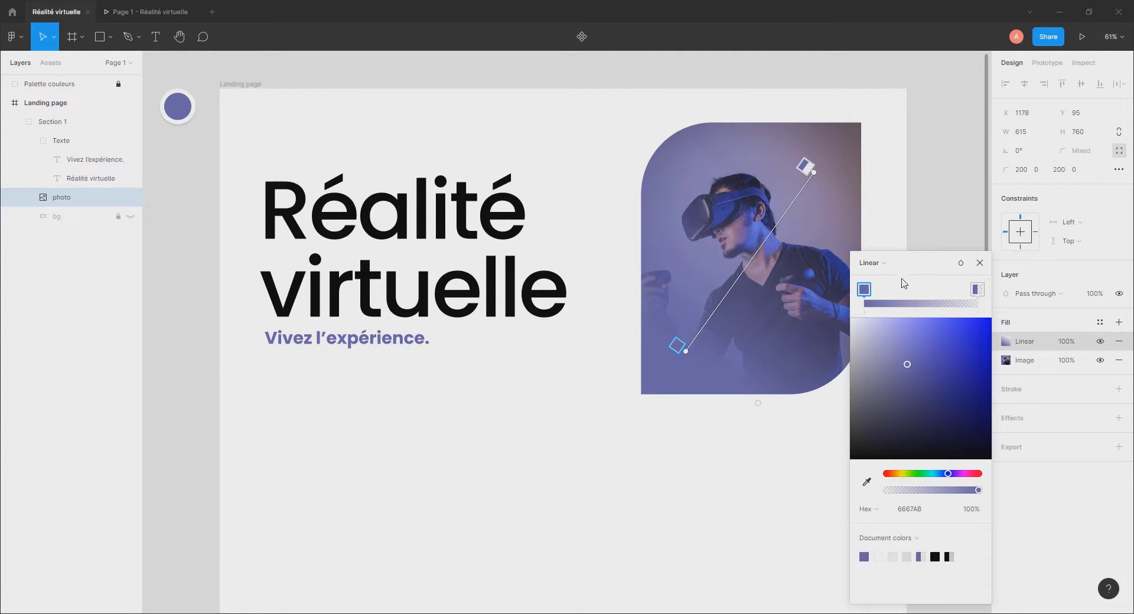
pyautogui.click(960, 263)
pyautogui.click(955, 513)
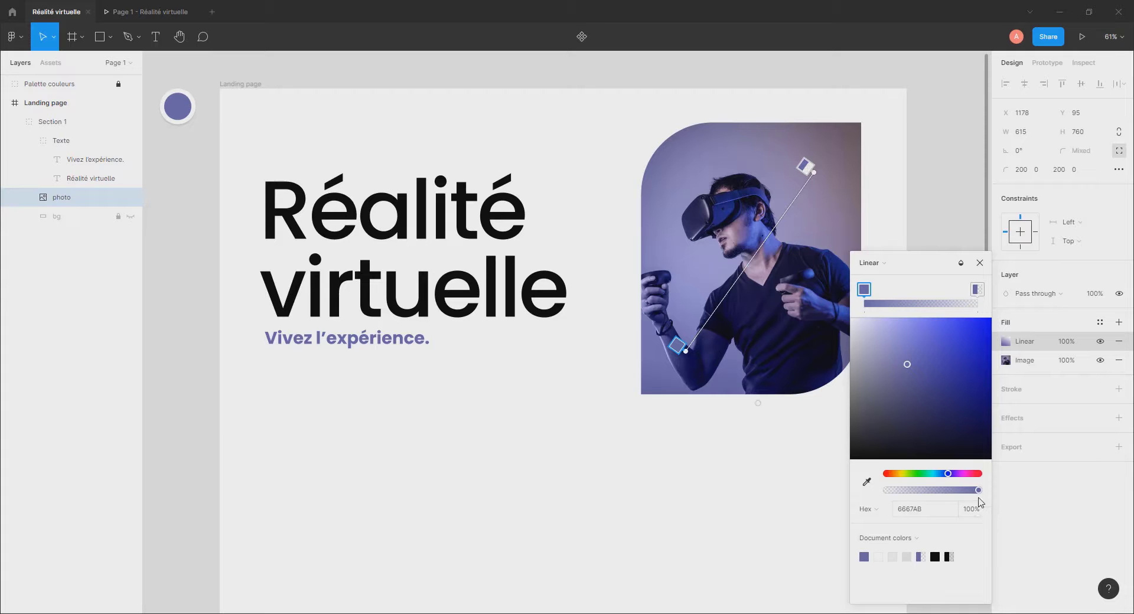
pyautogui.moveTo(686, 359); pyautogui.dragTo(662, 373)
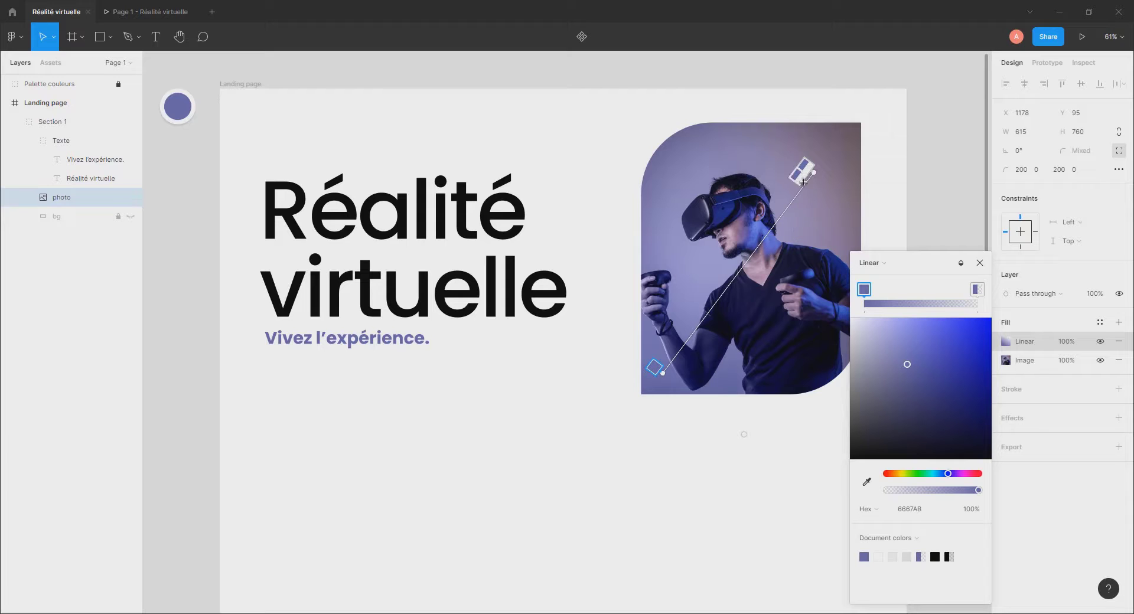
pyautogui.moveTo(816, 173); pyautogui.dragTo(780, 225)
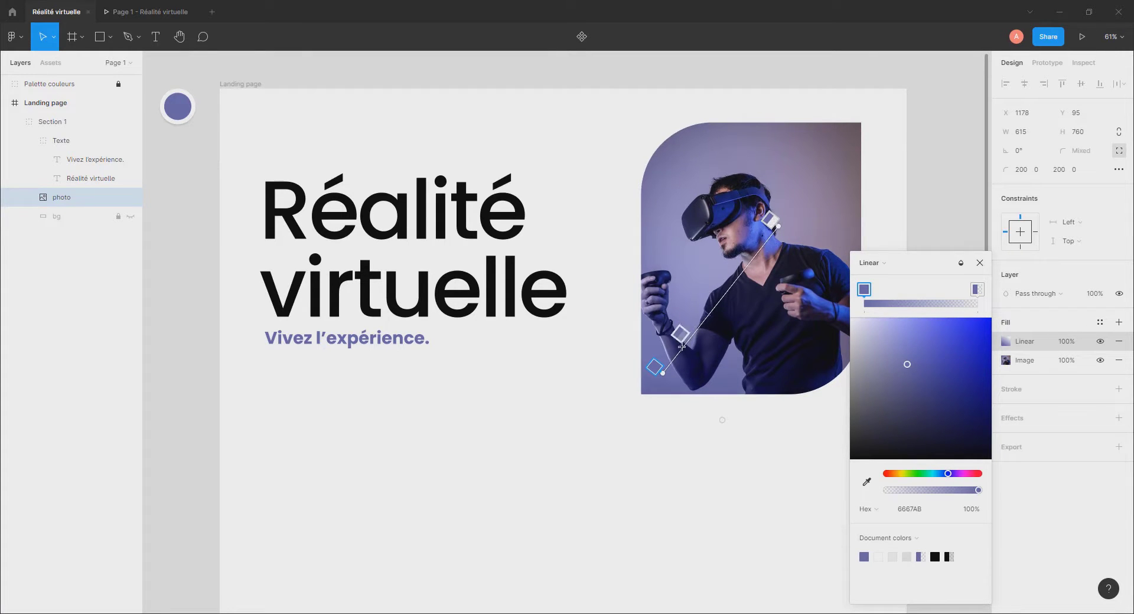
# Nudge both ends of the photo's gradient towards the upper right and check the result in the prototype preview.
pyautogui.moveTo(662, 373); pyautogui.dragTo(667, 369)
pyautogui.moveTo(779, 225); pyautogui.dragTo(785, 202)
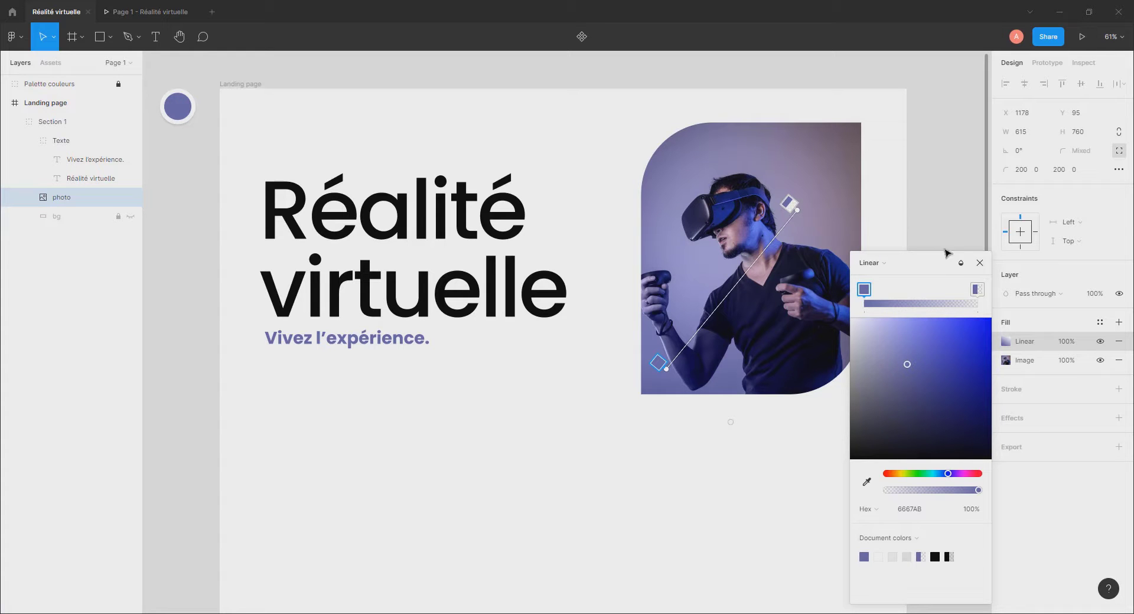
pyautogui.click(980, 262)
pyautogui.click(151, 12)
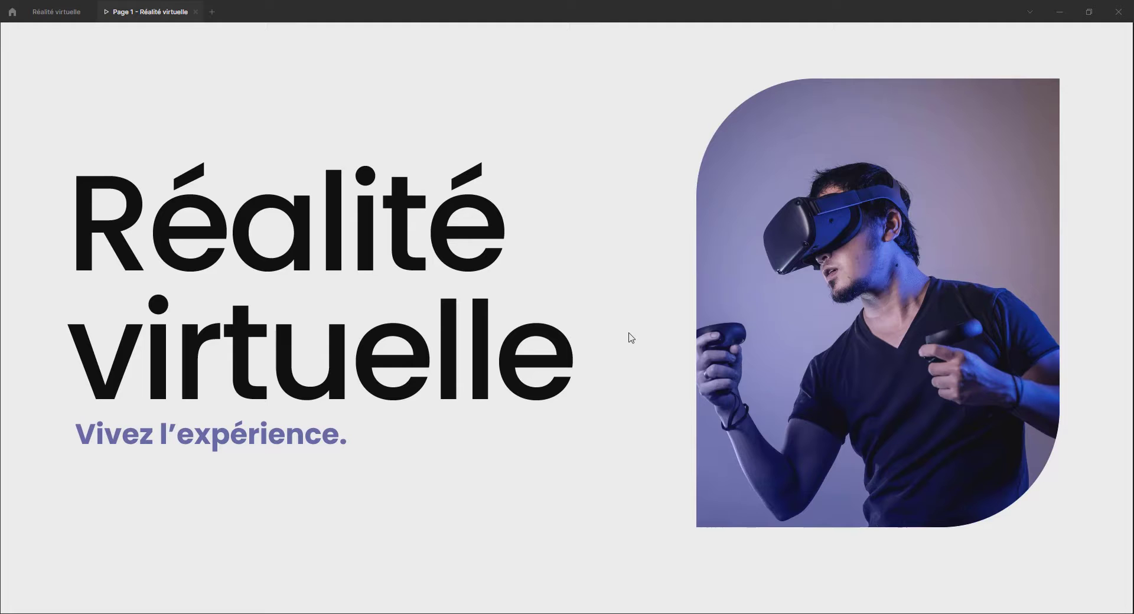
pyautogui.click(59, 12)
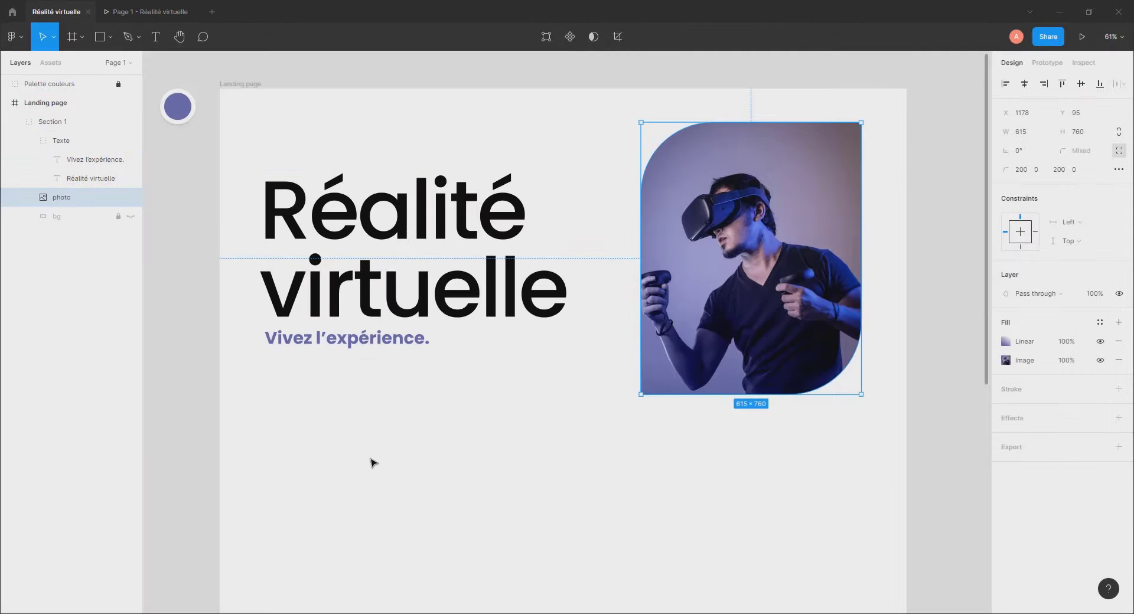
pyautogui.click(373, 462)
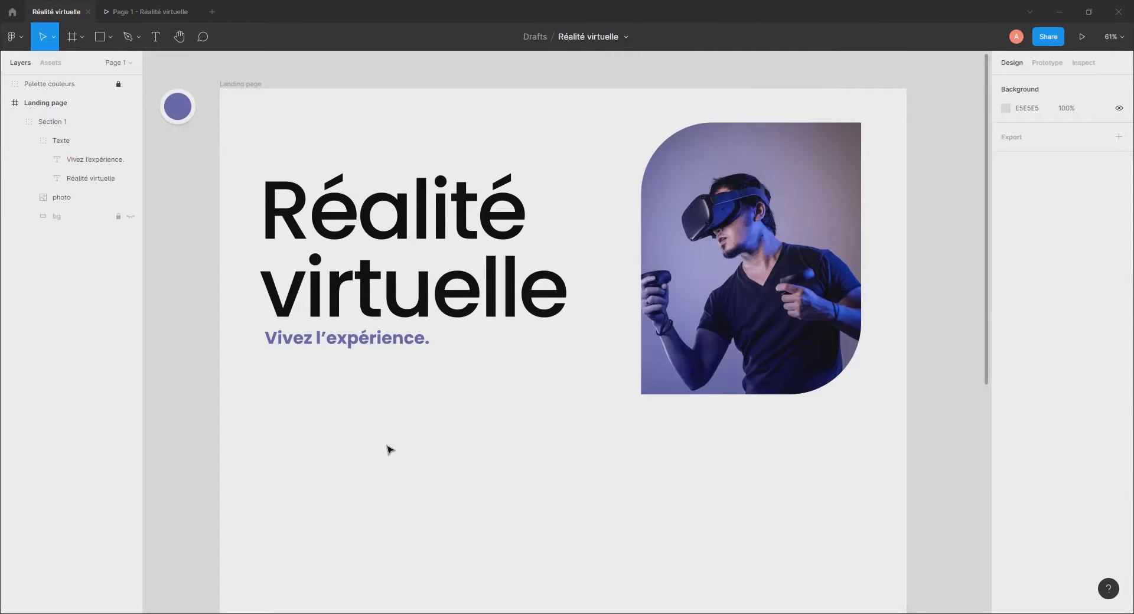
# Make Section 1's bg layer visible and collapse the Section 1 group in the layer list.
pyautogui.click(131, 218)
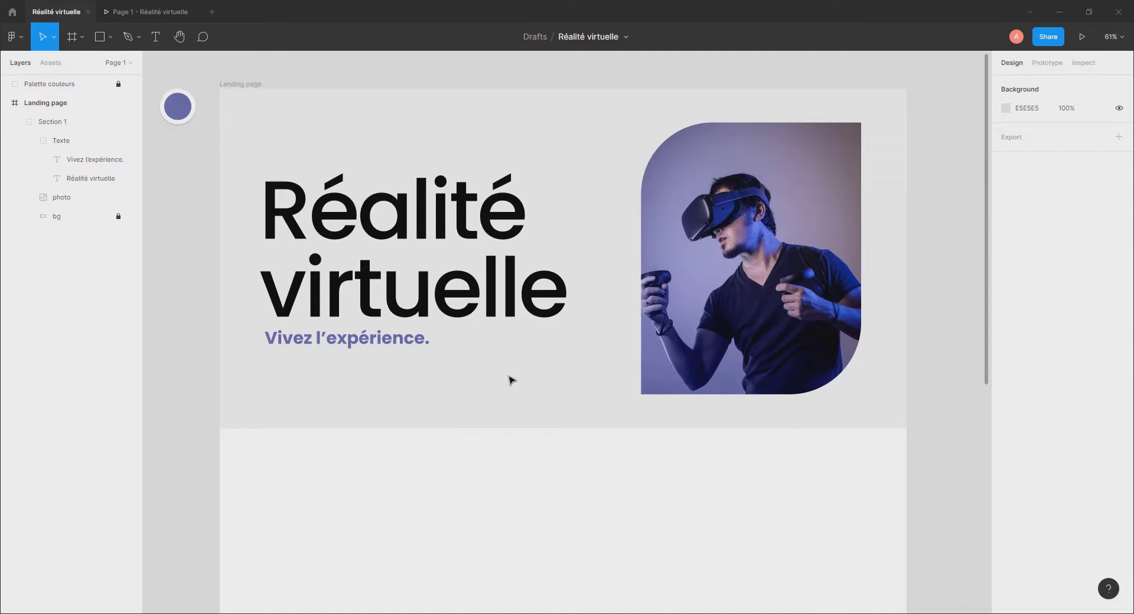
pyautogui.scroll(-3, 532, 384)
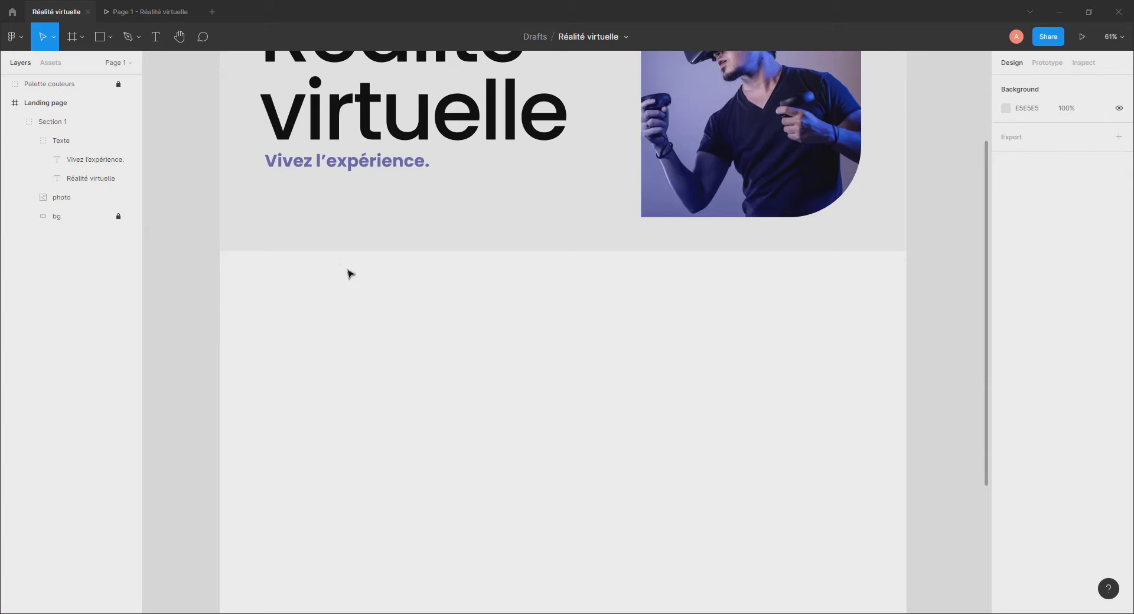
pyautogui.scroll(3, 496, 440)
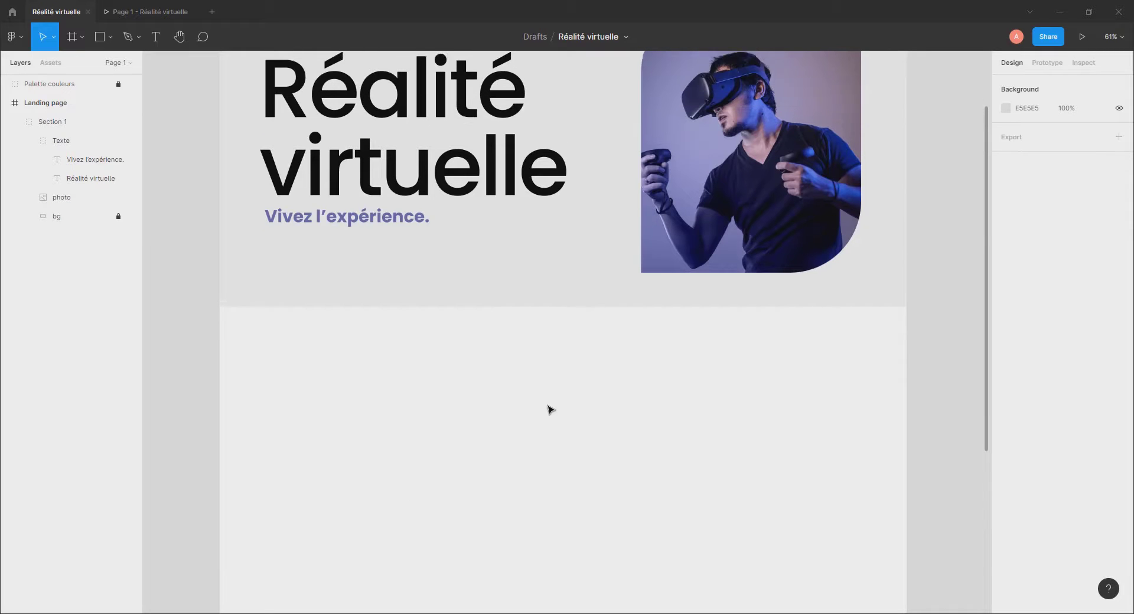
pyautogui.scroll(1, 549, 409)
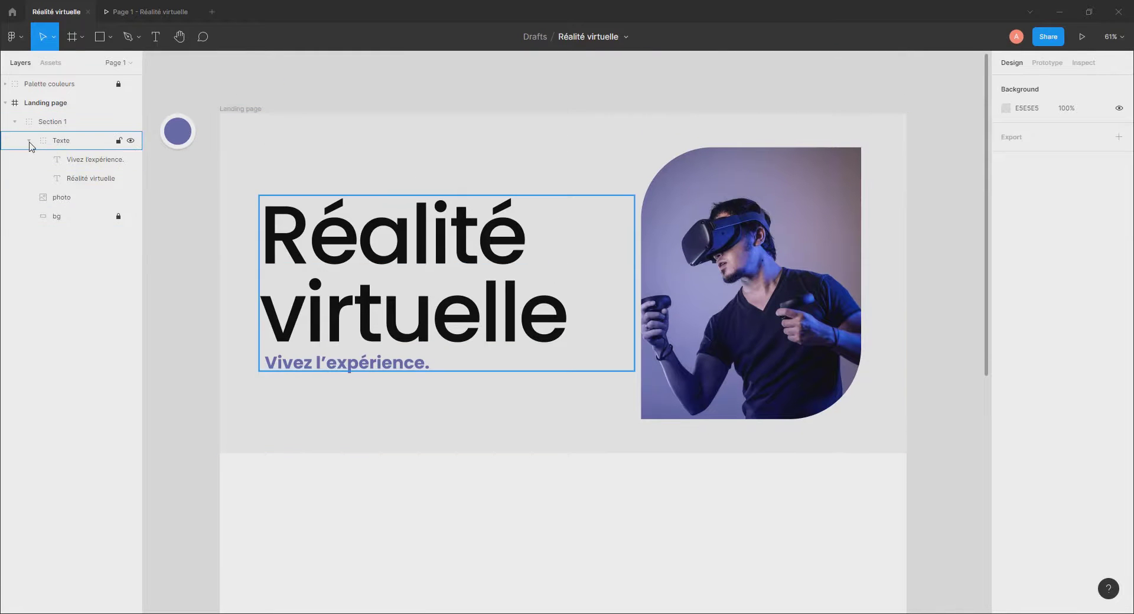
pyautogui.click(15, 122)
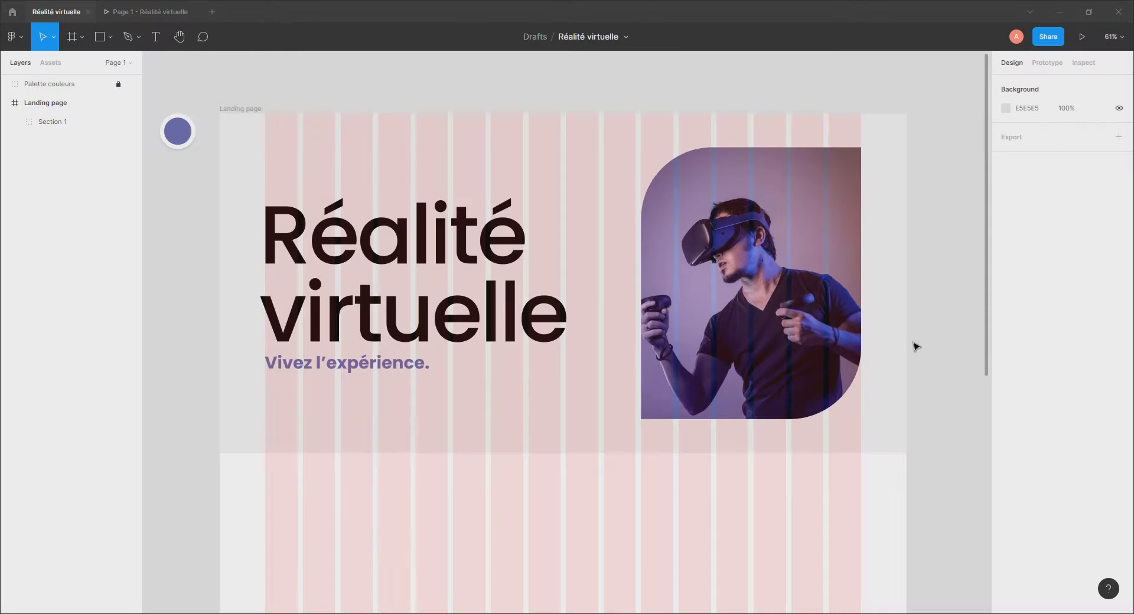
# Duplicate the Section 1 group directly beneath itself at Y 950 and order the copy below Section 1 in the layers.
pyautogui.scroll(-3, 914, 345)
pyautogui.scroll(-3, 914, 347)
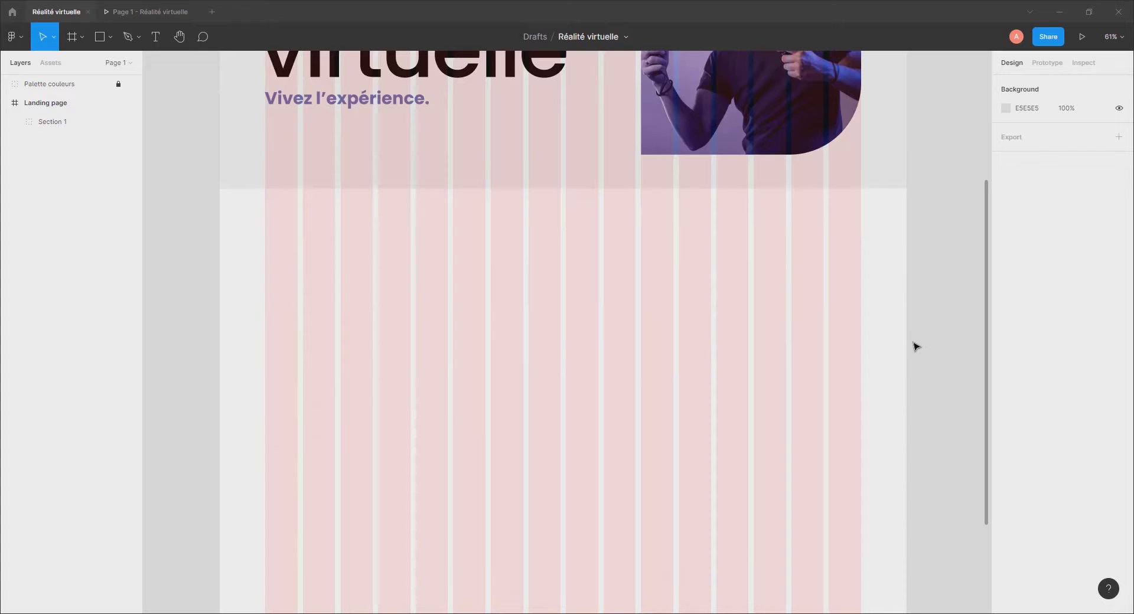
pyautogui.scroll(-2, 914, 347)
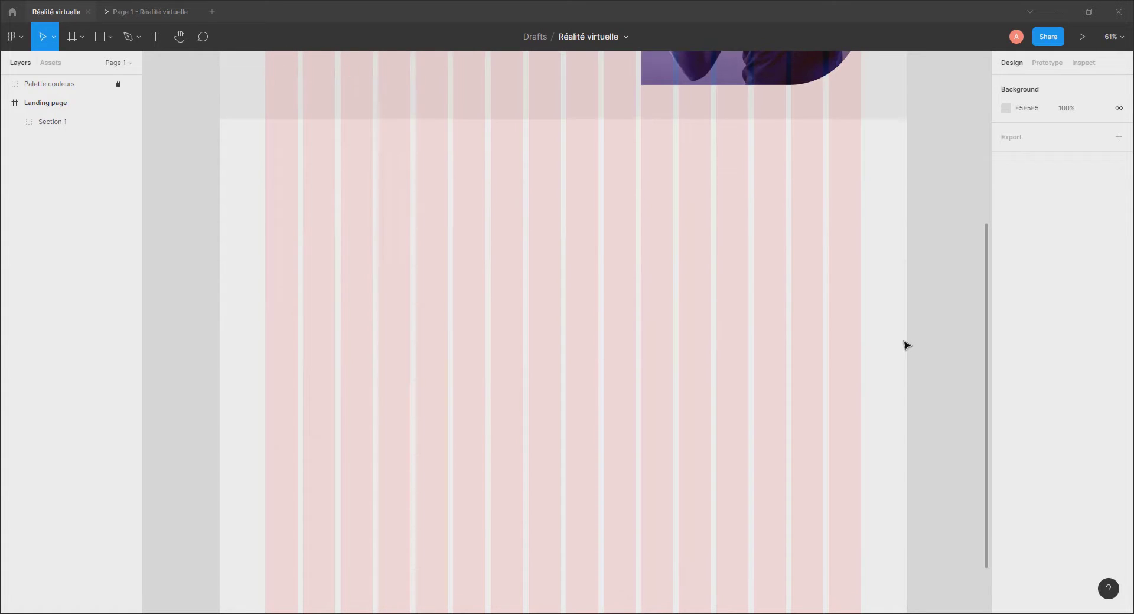
pyautogui.click(48, 123)
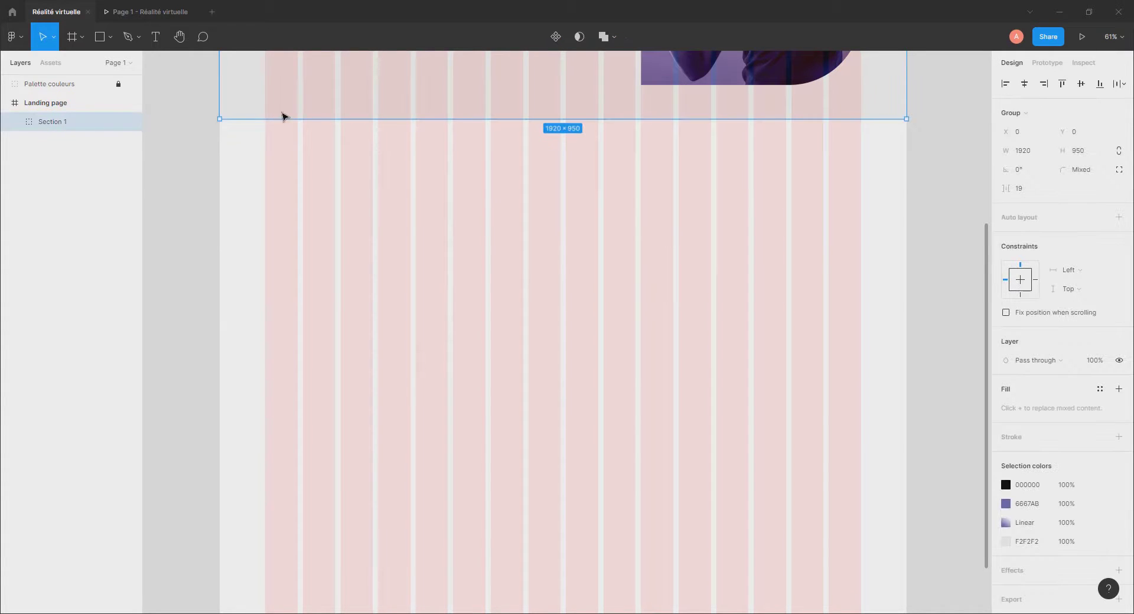
pyautogui.keyDown('alt'); pyautogui.moveTo(331, 106); pyautogui.dragTo(326, 447); pyautogui.keyUp('alt')
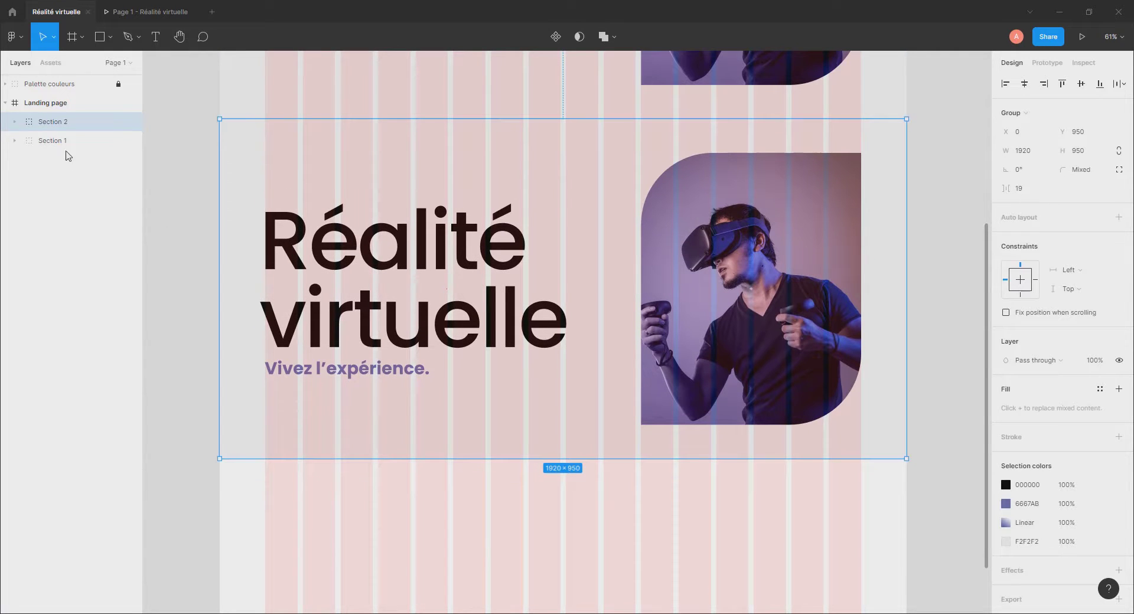
pyautogui.hotkey('ctrl', '[')
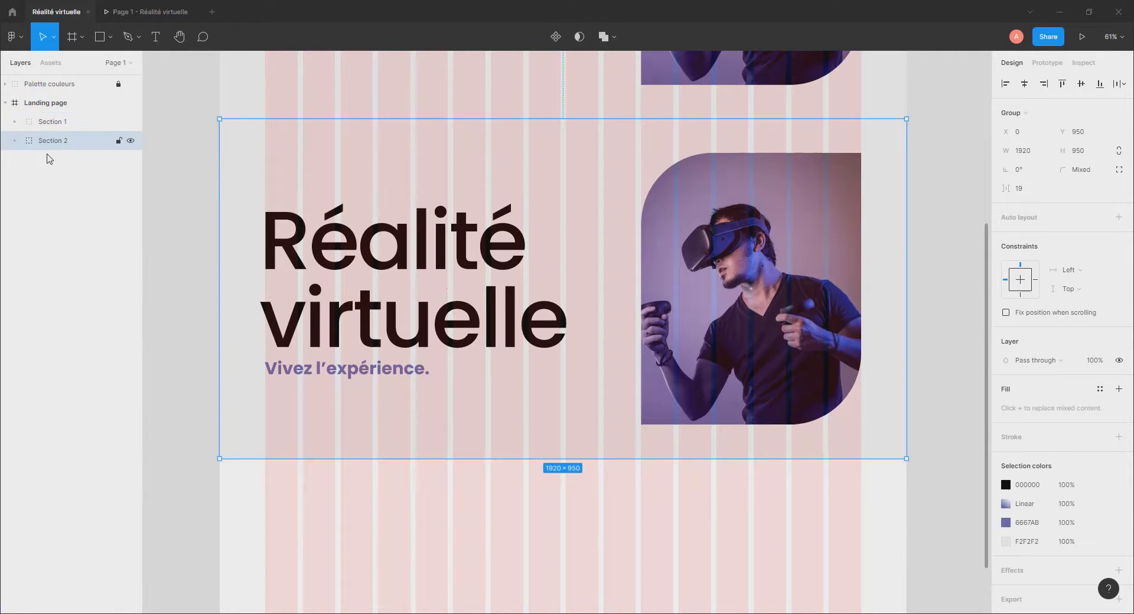
# Delete the Texte group and the photo from Section 2, keeping only its bg layer.
pyautogui.click(15, 141)
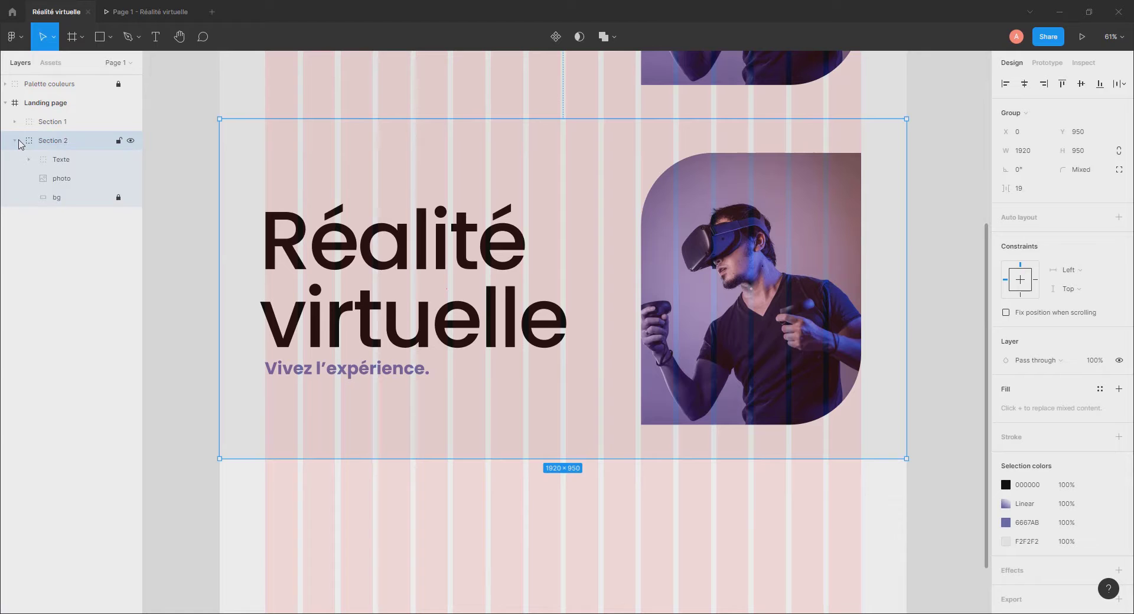
pyautogui.click(66, 161)
pyautogui.keyDown('shift'); pyautogui.click(65, 178); pyautogui.keyUp('shift')
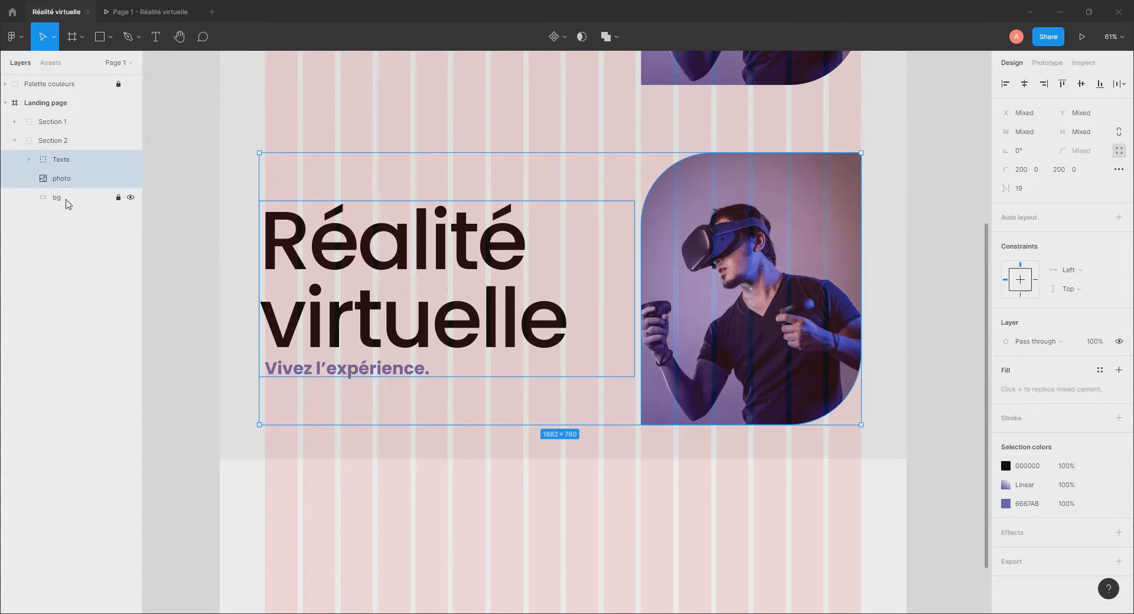
pyautogui.press('Delete')
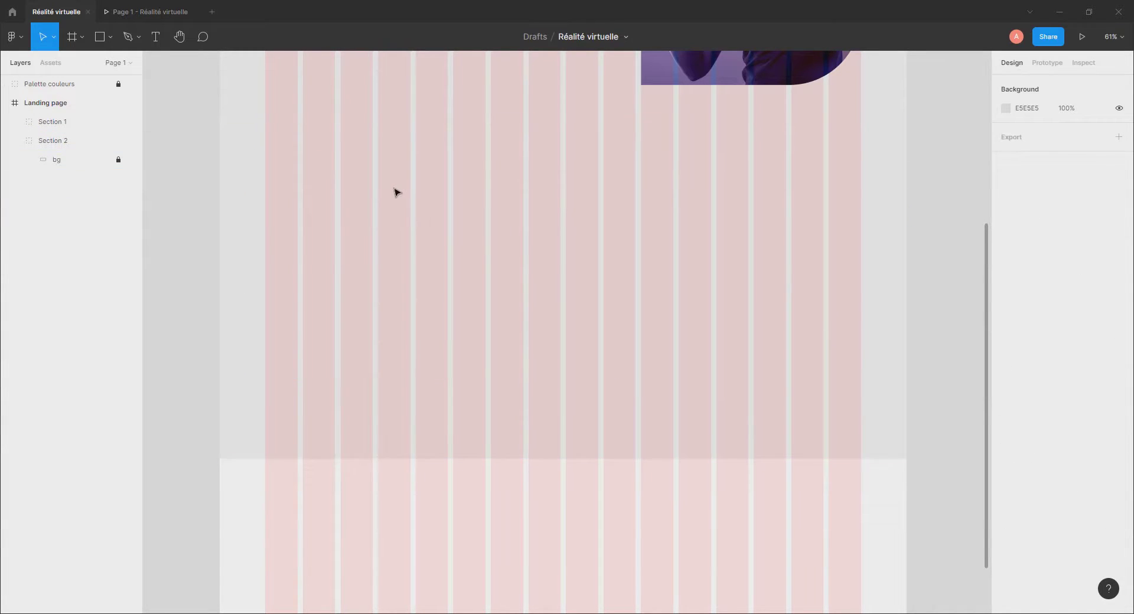
# Set the fill of Section 2's bg rectangle to the slightly darker grey EAEAEA.
pyautogui.click(67, 162)
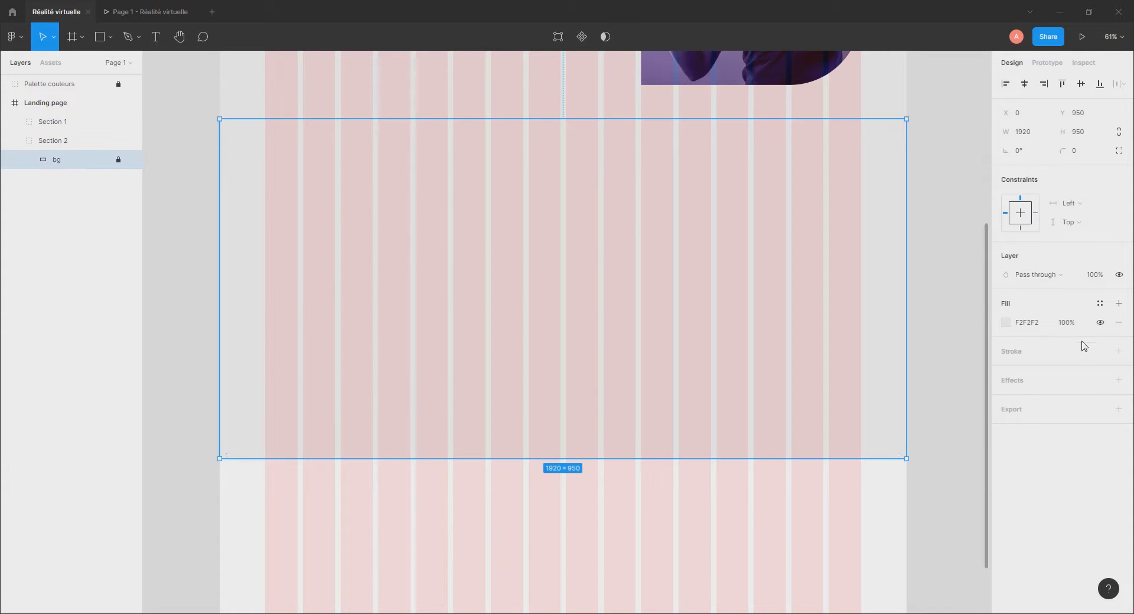
pyautogui.click(1006, 324)
pyautogui.moveTo(852, 331); pyautogui.dragTo(846, 337)
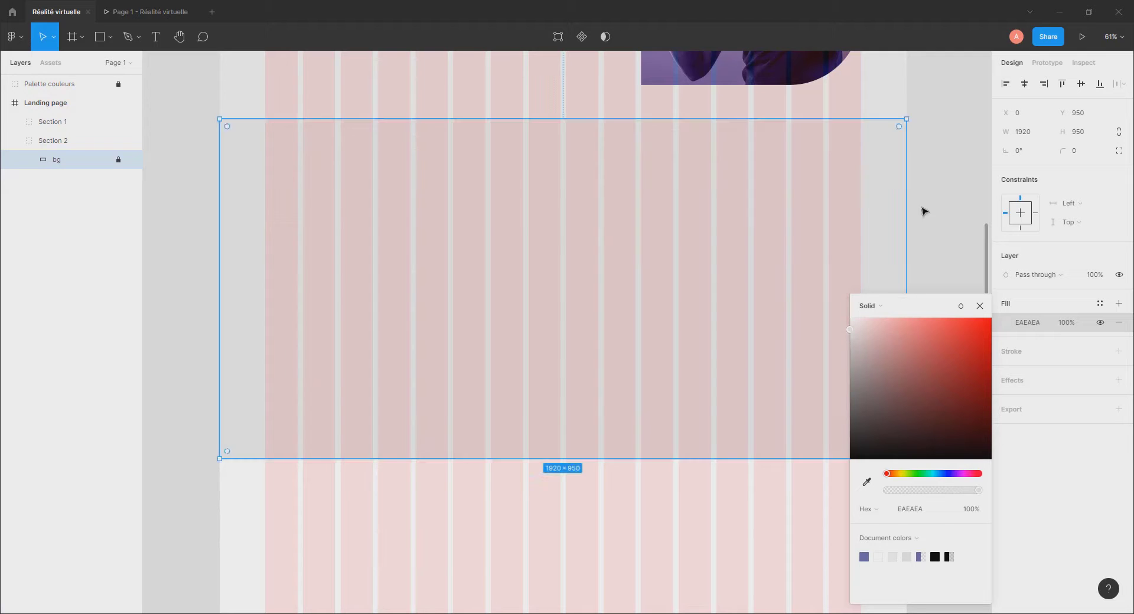
pyautogui.click(939, 189)
# Change the canvas background colour around the landing page to black, 000000.
pyautogui.scroll(10, 288, 222)
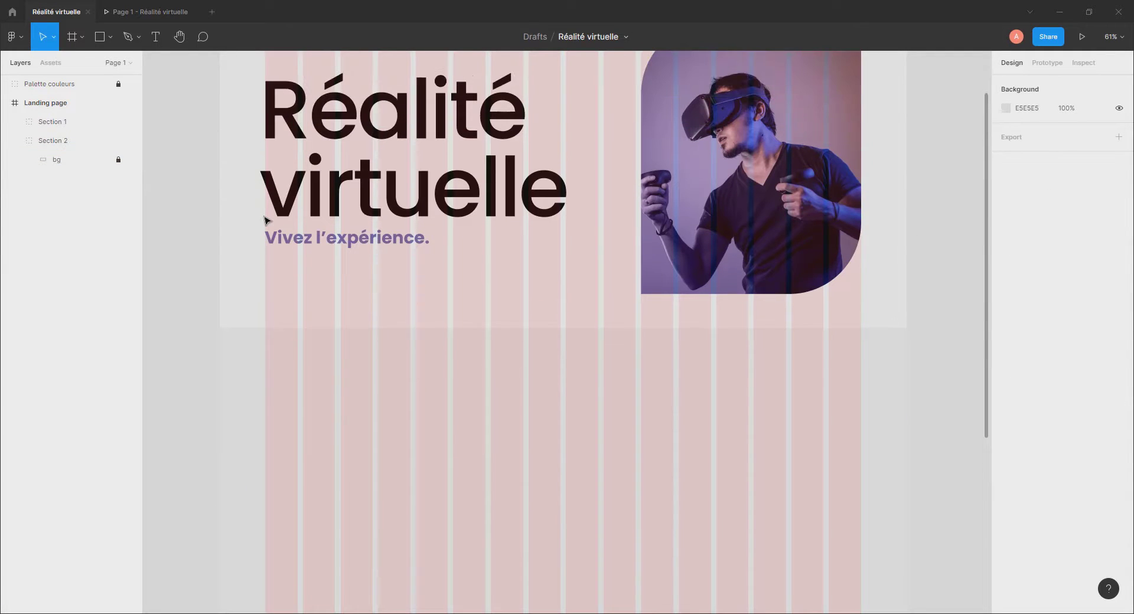
pyautogui.scroll(-5, 266, 219)
pyautogui.scroll(4, 266, 219)
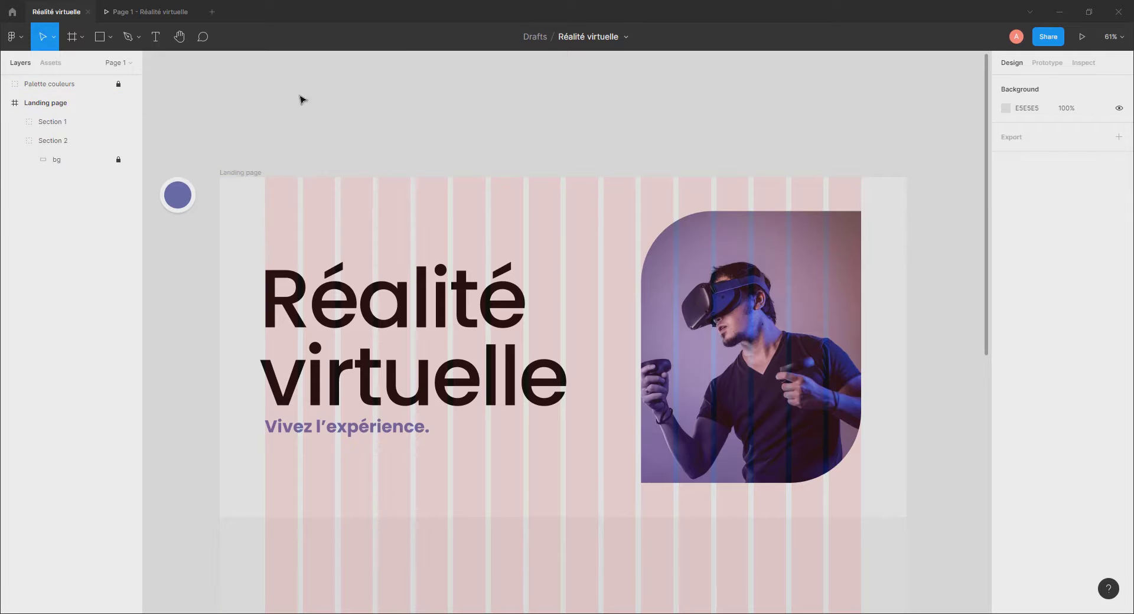
pyautogui.click(1006, 108)
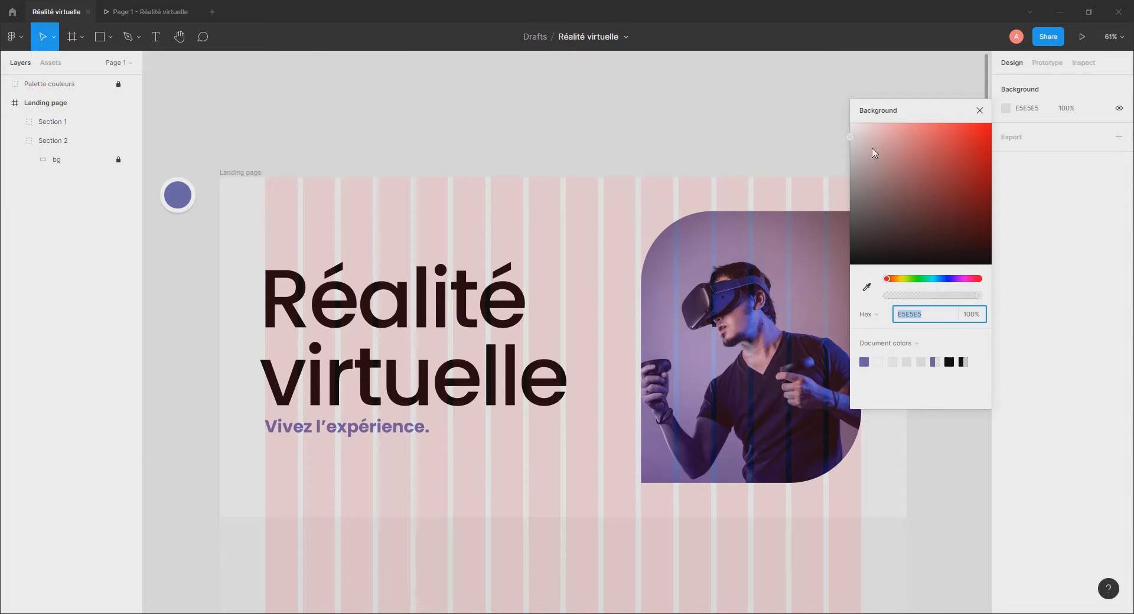
pyautogui.moveTo(864, 182); pyautogui.dragTo(815, 295)
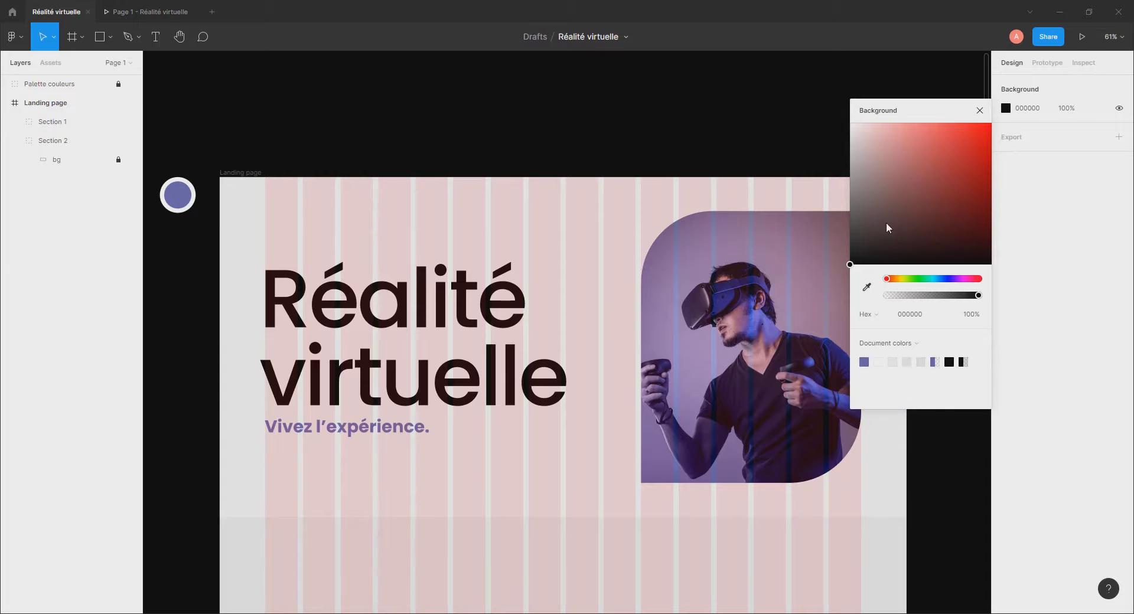
pyautogui.click(980, 111)
# Examine how the two sections follow each other on the canvas and in the prototype preview, then return to the design file.
pyautogui.scroll(-2, 942, 193)
pyautogui.scroll(-2, 940, 191)
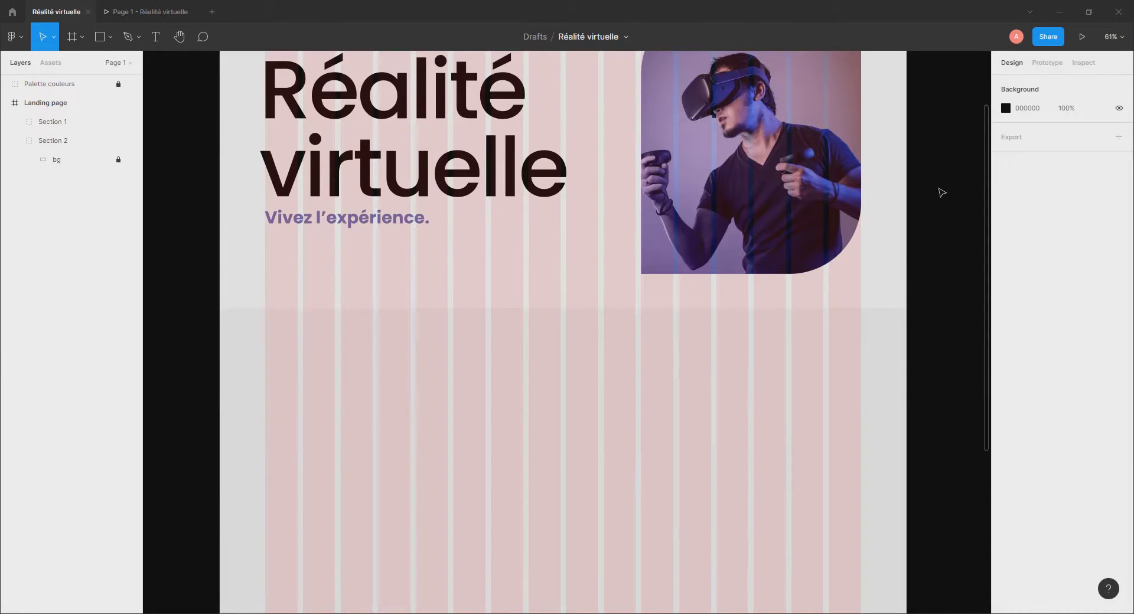
pyautogui.scroll(-2, 260, 319)
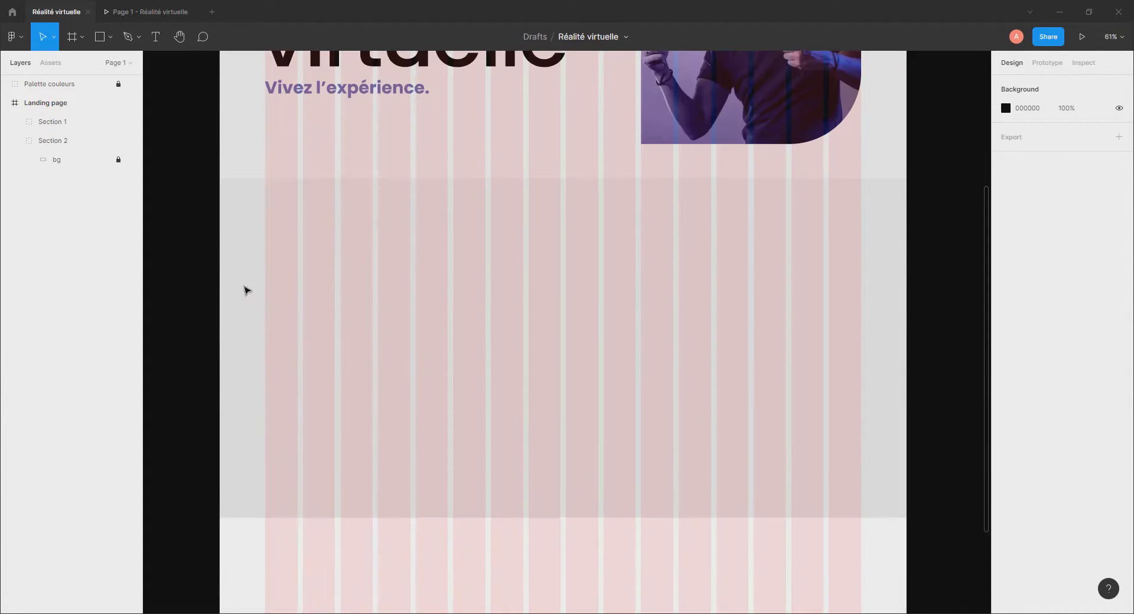
pyautogui.click(166, 17)
pyautogui.scroll(-8, 405, 392)
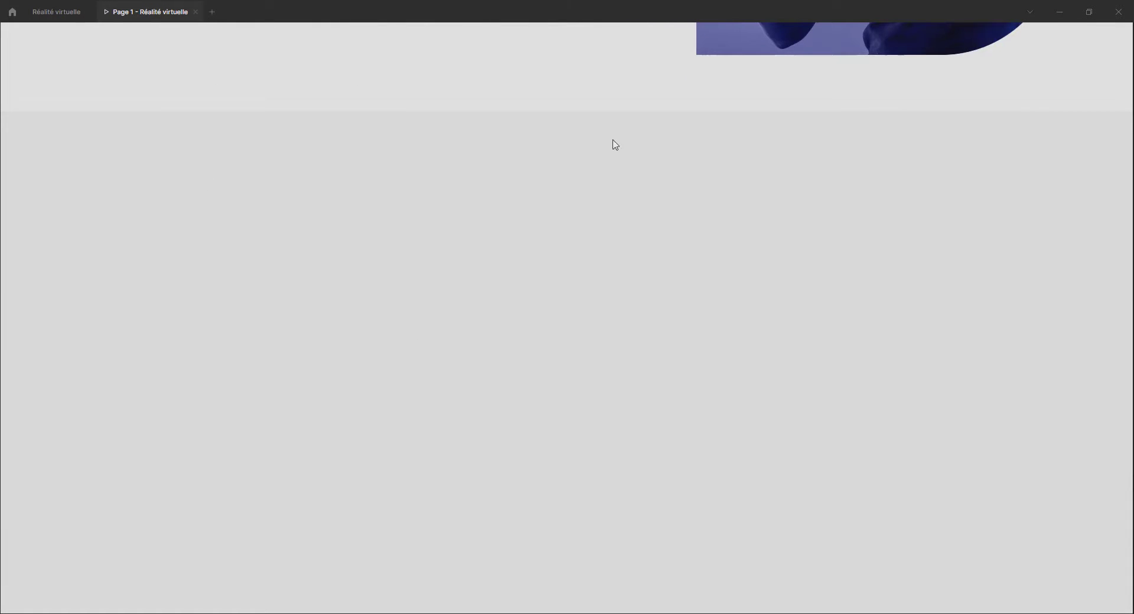
pyautogui.scroll(-4, 464, 321)
pyautogui.scroll(10, 464, 322)
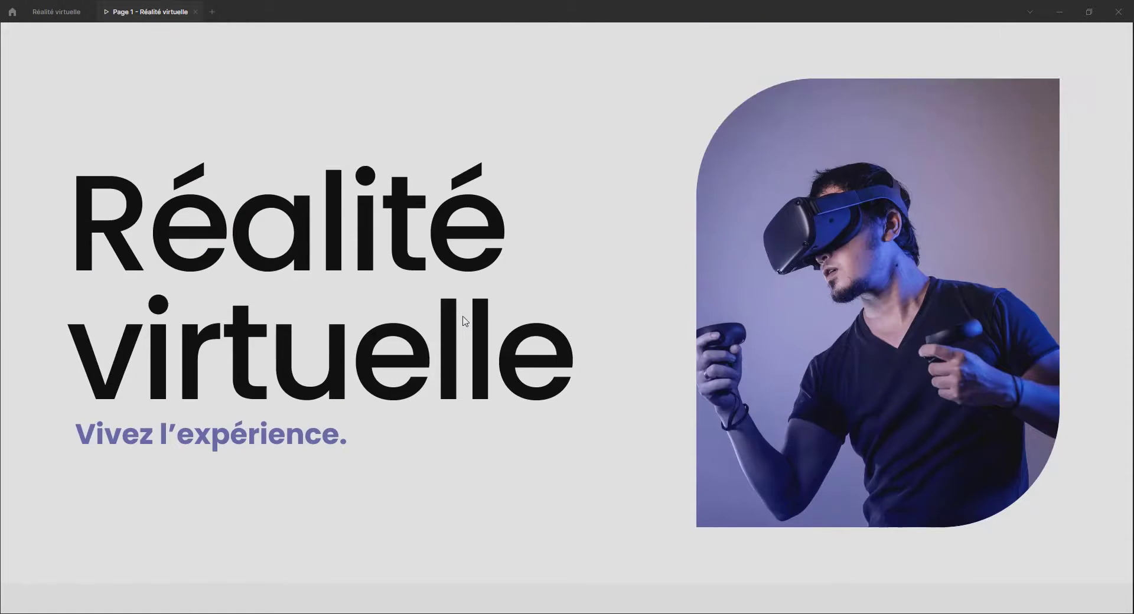
pyautogui.click(58, 12)
# Copy the "Vivez l'expérience." tagline from Section 1's Texte group and paste it into Section 2.
pyautogui.scroll(-1, 540, 271)
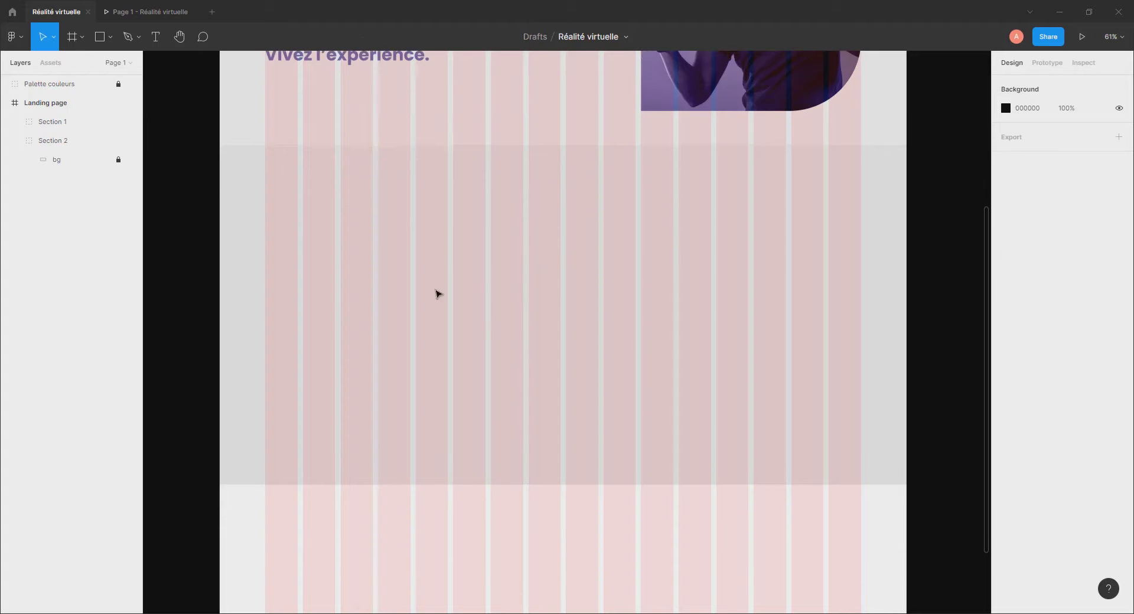
pyautogui.scroll(1, 405, 206)
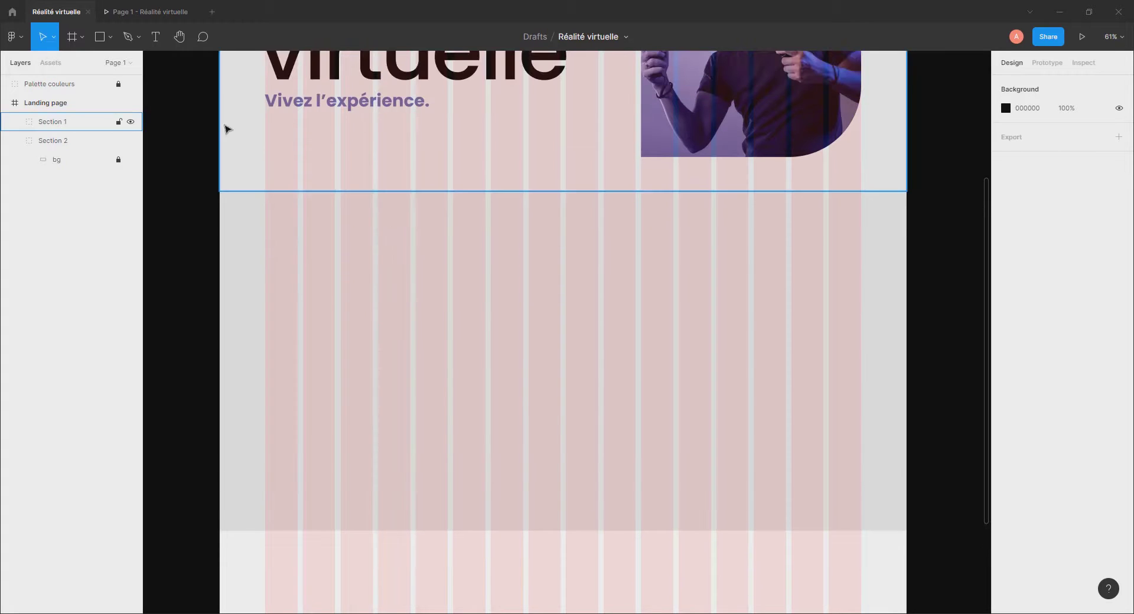
pyautogui.click(15, 122)
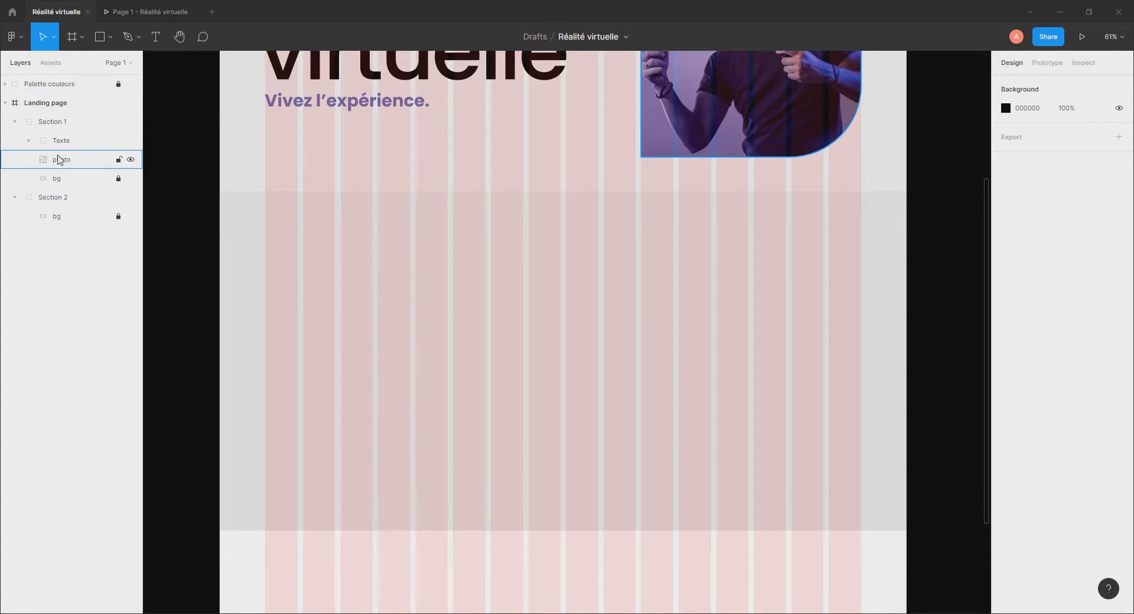
pyautogui.click(36, 145)
pyautogui.click(29, 140)
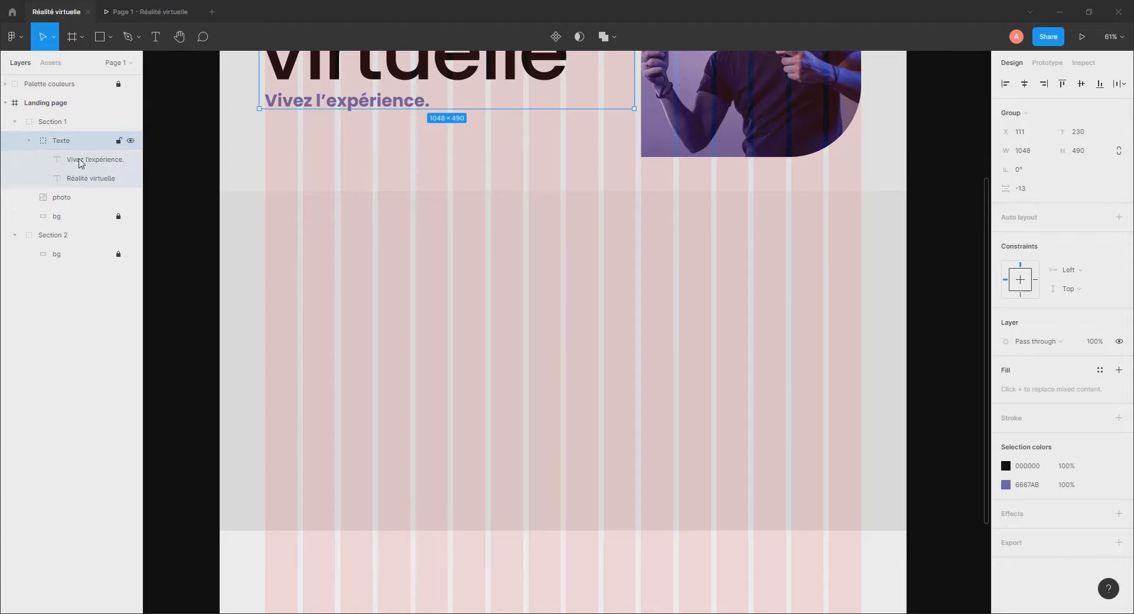
pyautogui.click(82, 167)
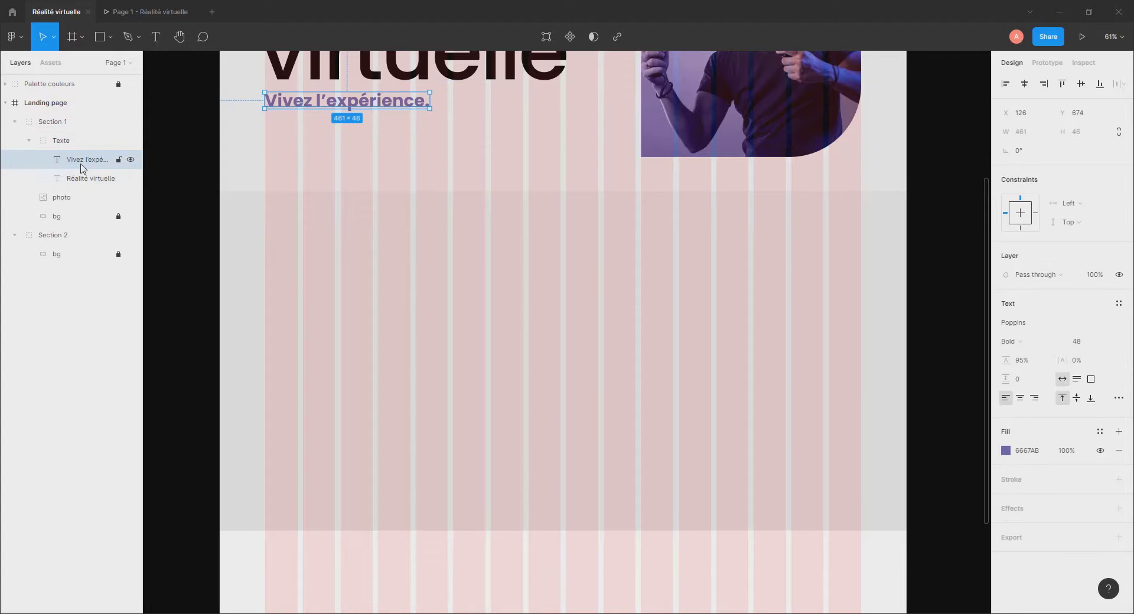
pyautogui.click(65, 235)
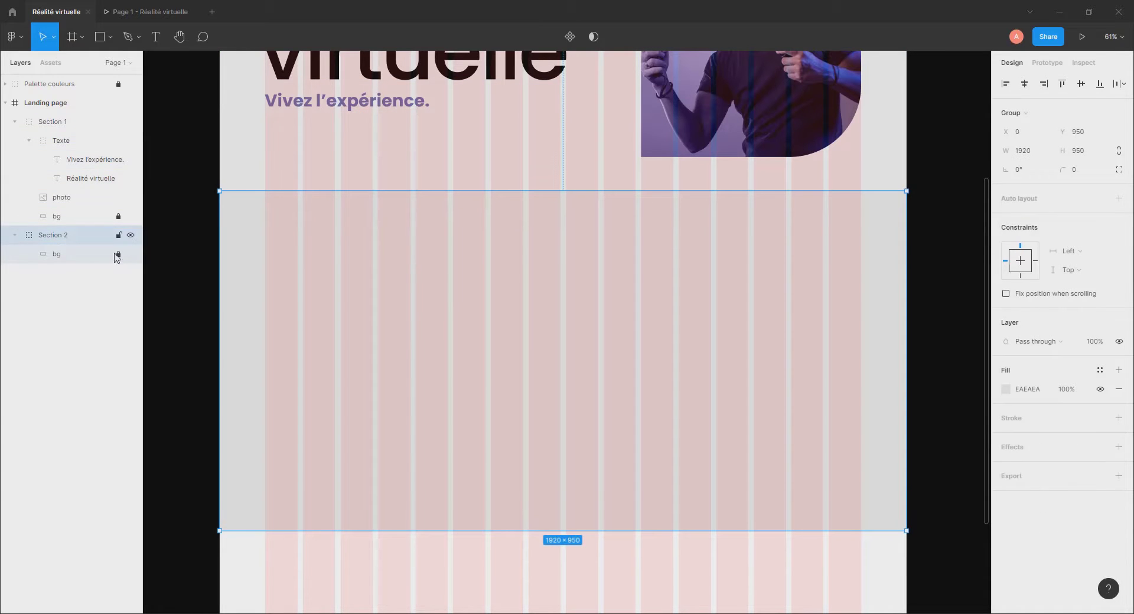
pyautogui.hotkey('ctrl', 'v')
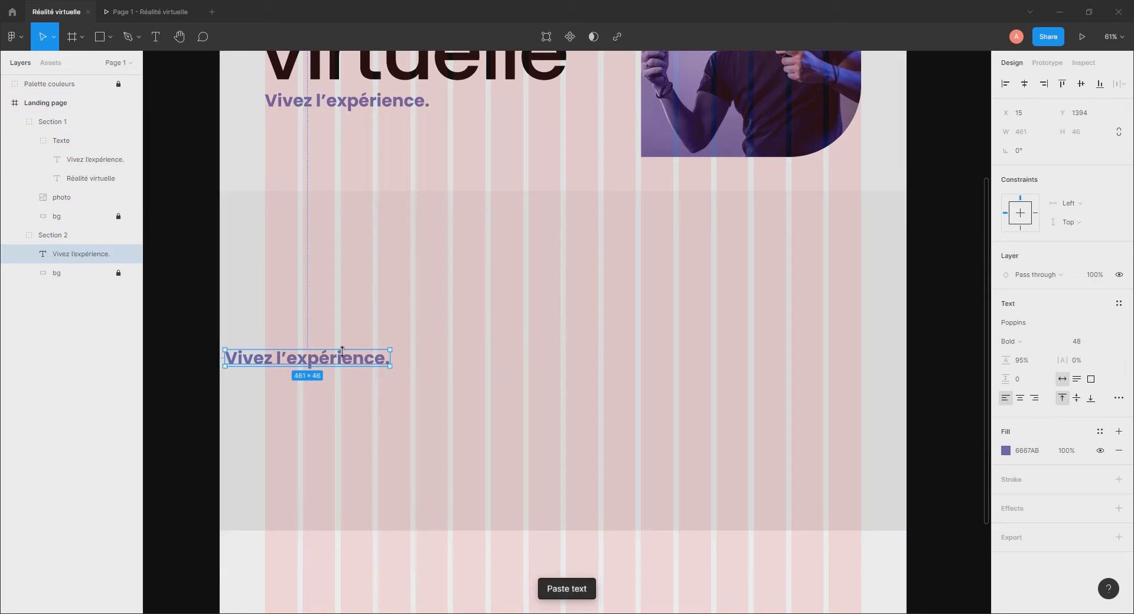
pyautogui.keyDown('shift'); pyautogui.click(71, 273); pyautogui.keyUp('shift')
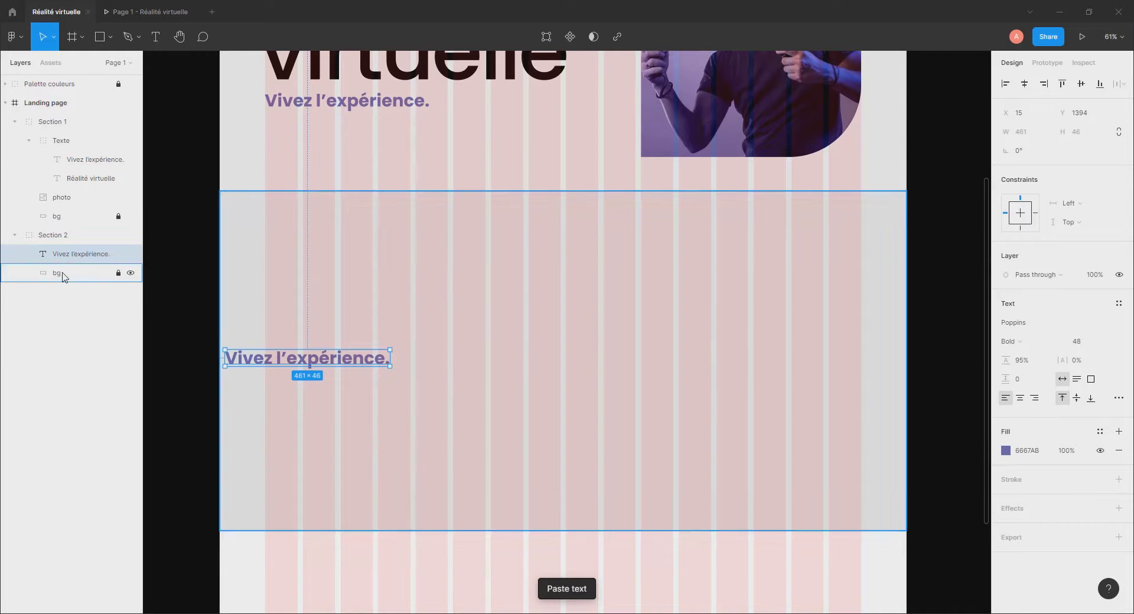
# Centre the pasted tagline horizontally and vertically on Section 2's bg rectangle.
pyautogui.click(1026, 84)
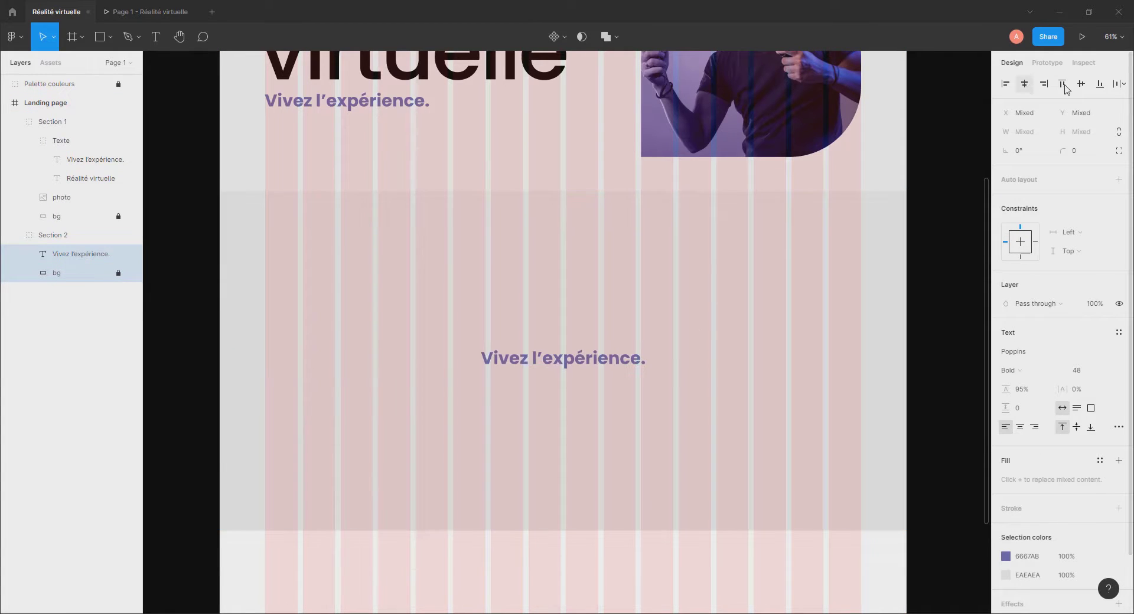
pyautogui.click(1081, 83)
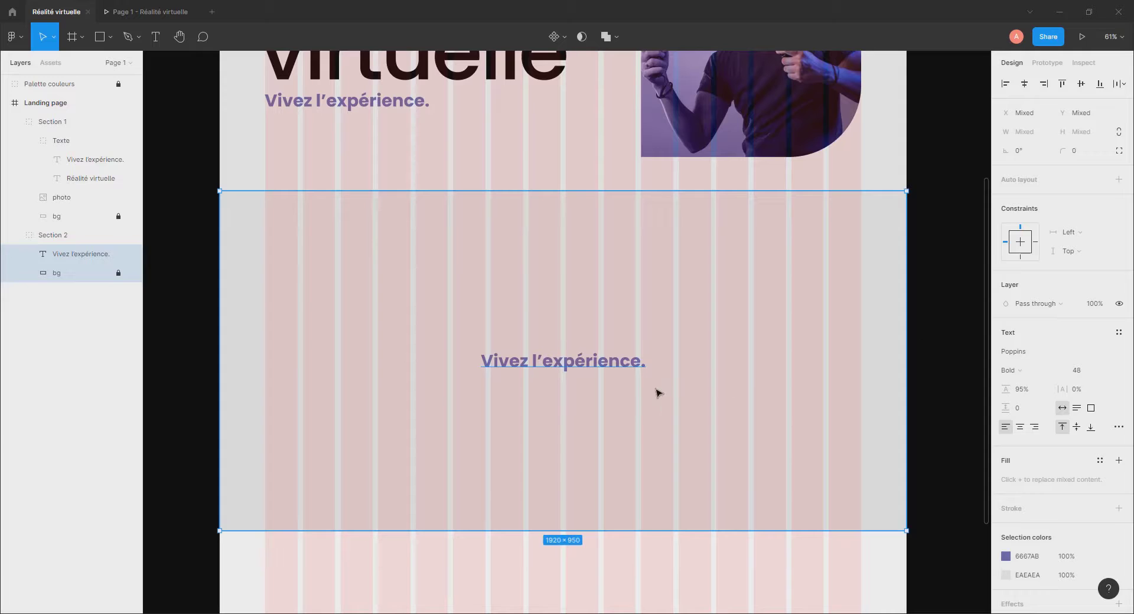
# Centre-align the text of Section 2's tagline and set its fill to black, 000000.
pyautogui.click(602, 372)
pyautogui.click(602, 372)
pyautogui.click(605, 365)
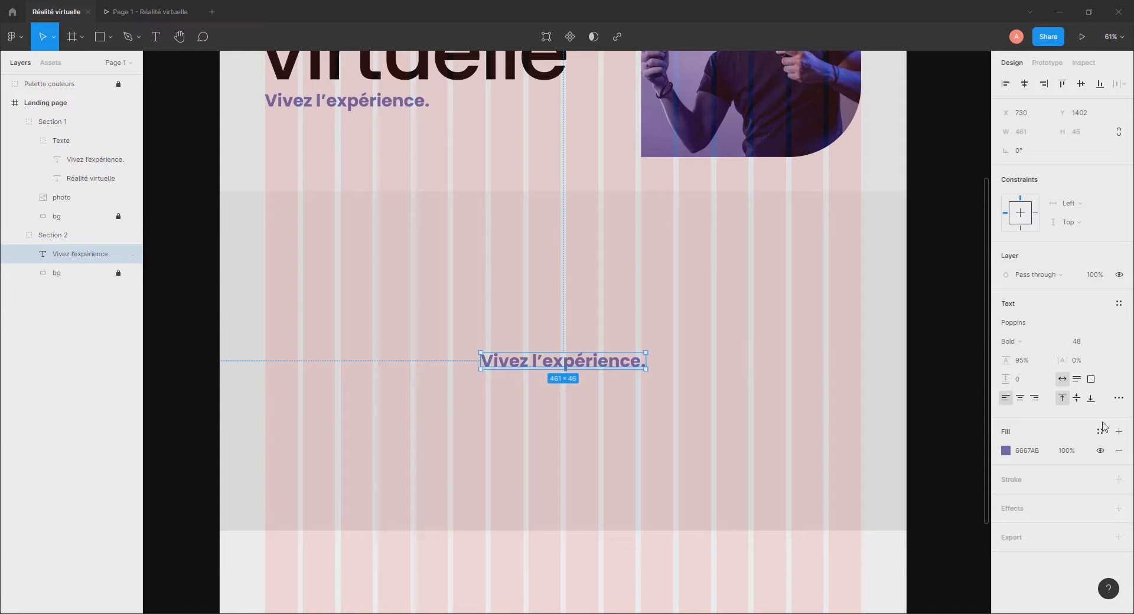
pyautogui.click(1023, 400)
pyautogui.click(1006, 451)
pyautogui.write('000000')
pyautogui.press('Return')
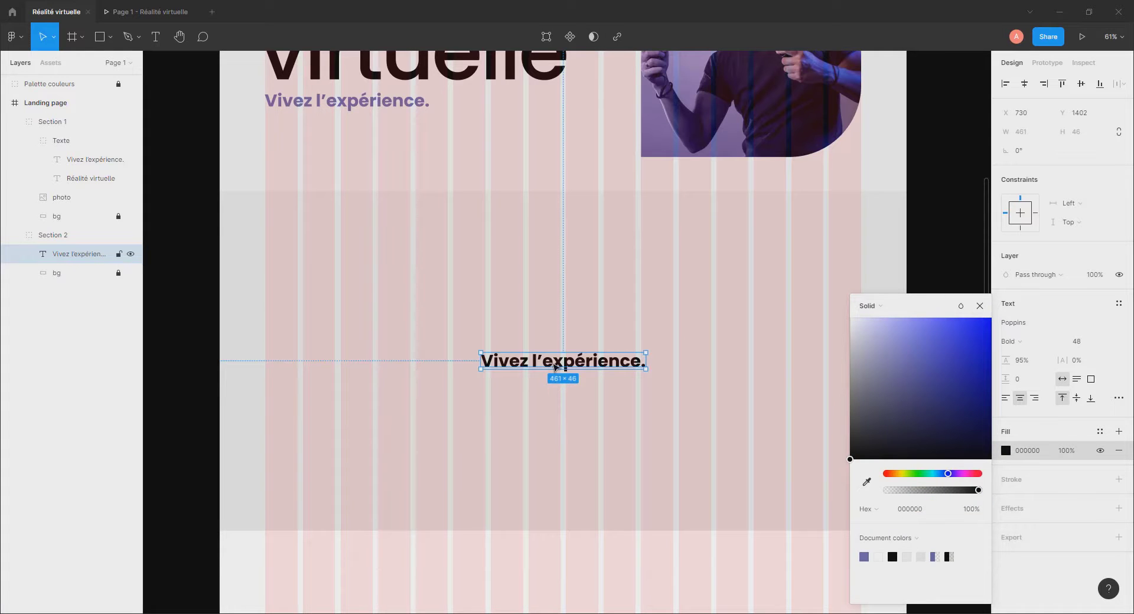
# Replace the tagline's wording with the two-line heading "Une immersion totale / dans un monde artificiel".
pyautogui.doubleClick(555, 362)
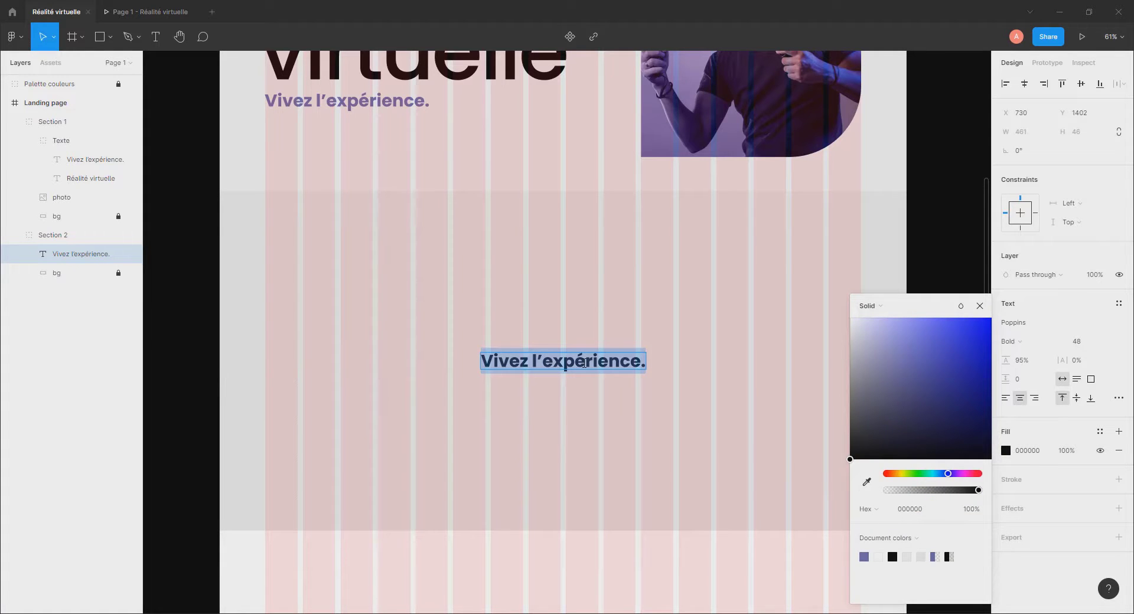
pyautogui.click(980, 305)
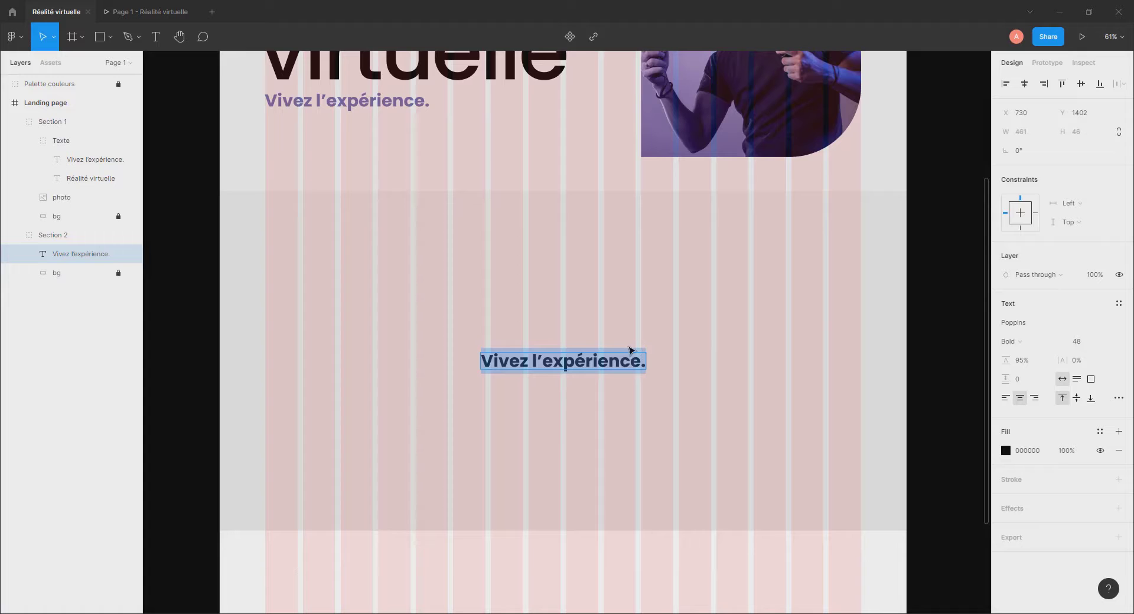
pyautogui.doubleClick(596, 361)
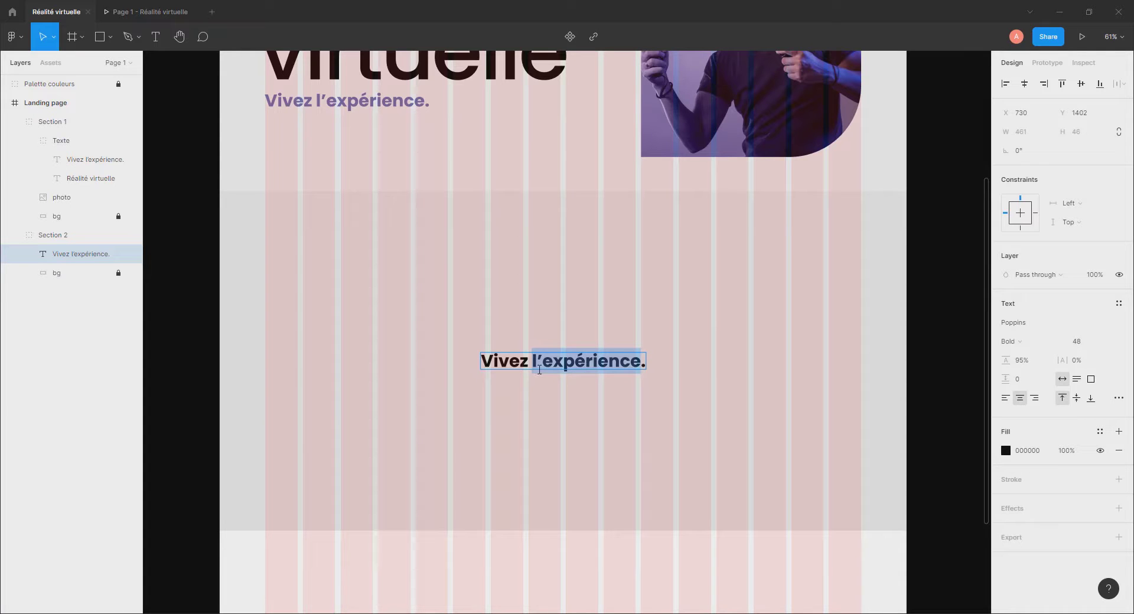
pyautogui.hotkey('ctrl', 'a')
pyautogui.write('Une')
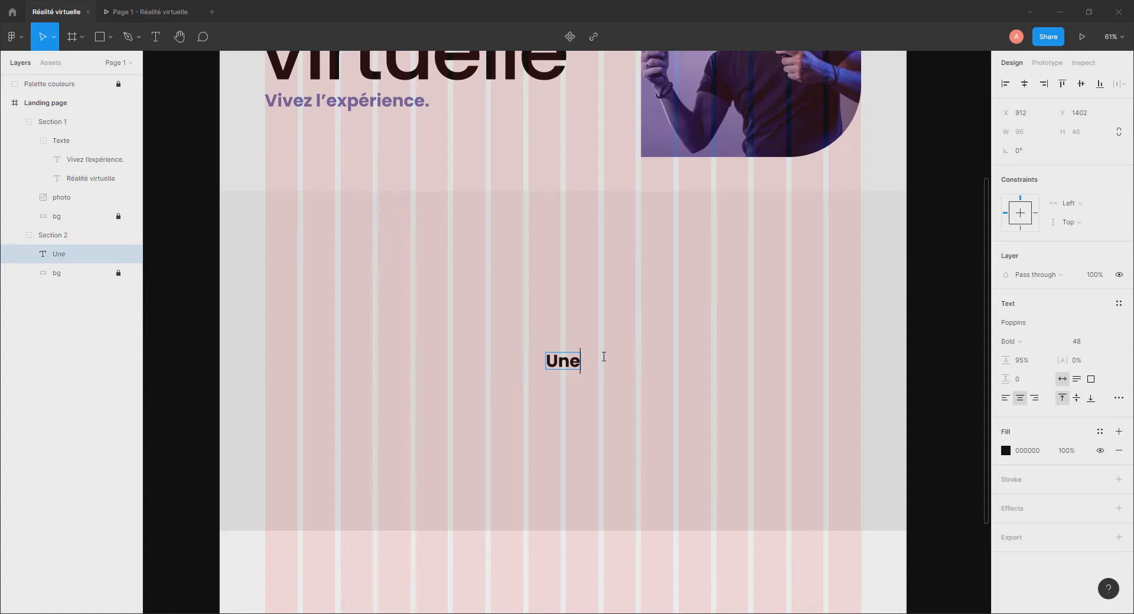
pyautogui.write(' immersion t')
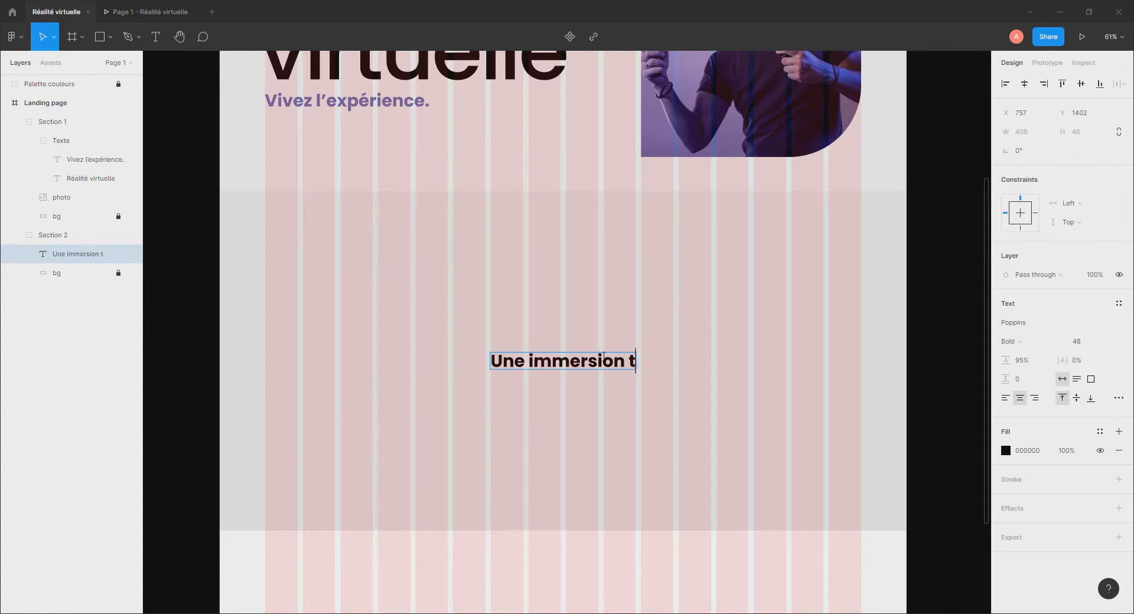
pyautogui.write('otale')
pyautogui.press('Return')
pyautogui.write('das')
pyautogui.press('BackSpace')
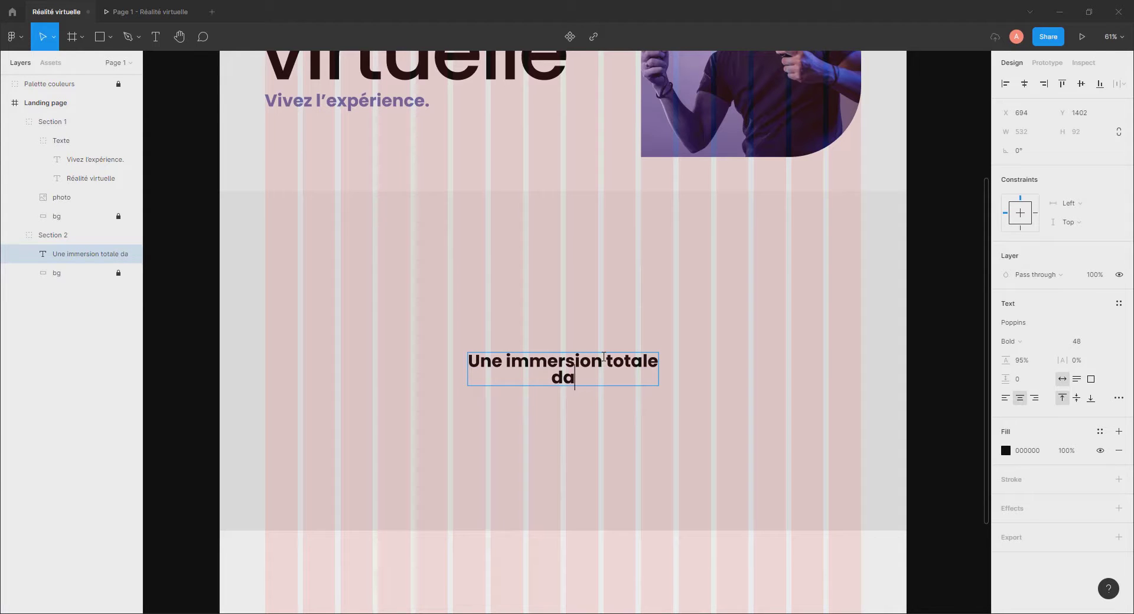
pyautogui.write('ns un monde ')
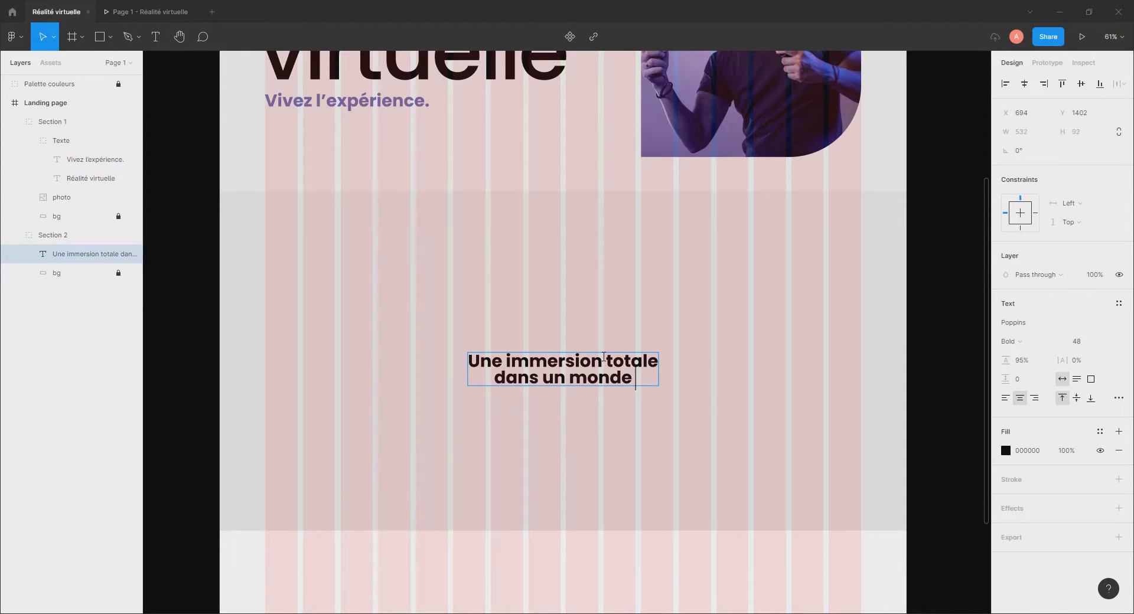
pyautogui.write('artificiel')
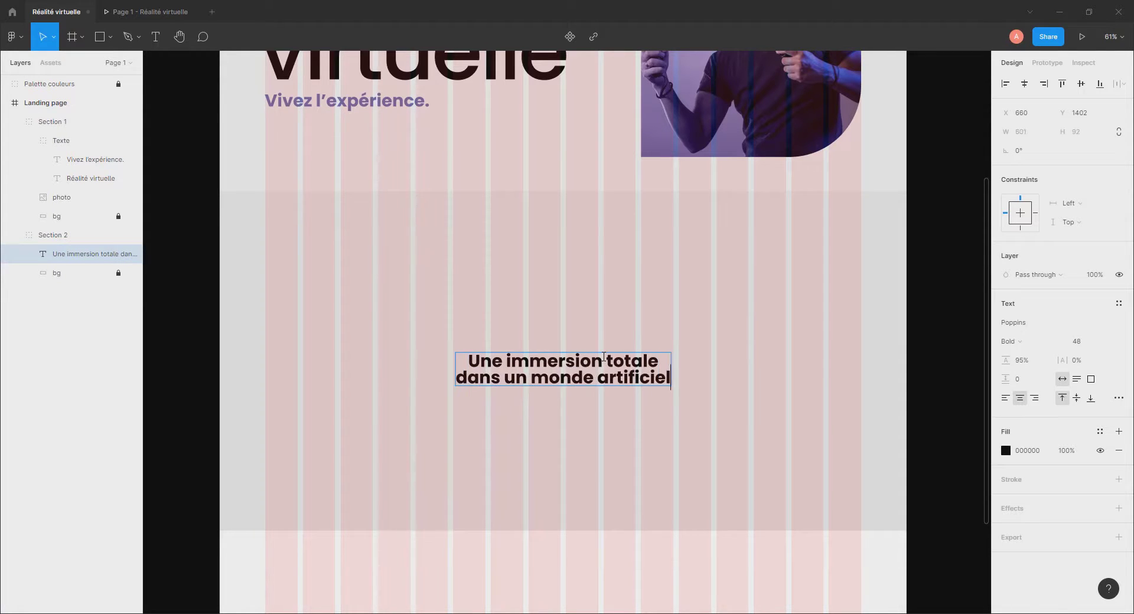
pyautogui.press('Escape')
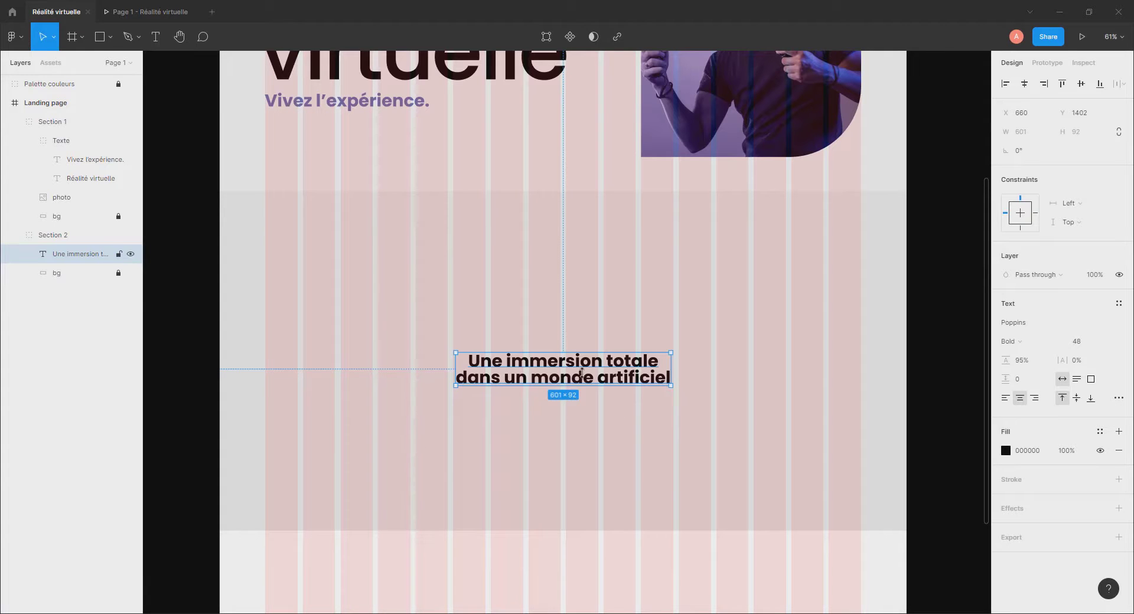
# Set the Section 2 heading's line height to 120% and centre it vertically on the bg rectangle again.
pyautogui.moveTo(1007, 364); pyautogui.dragTo(1039, 380)
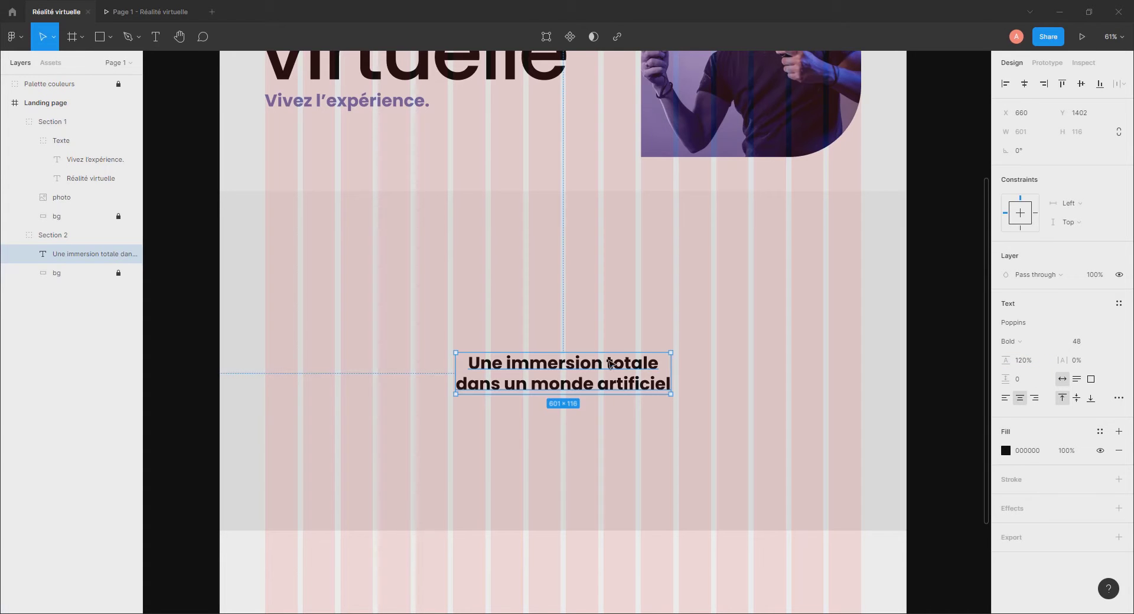
pyautogui.keyDown('shift'); pyautogui.click(57, 273); pyautogui.keyUp('shift')
pyautogui.click(1081, 84)
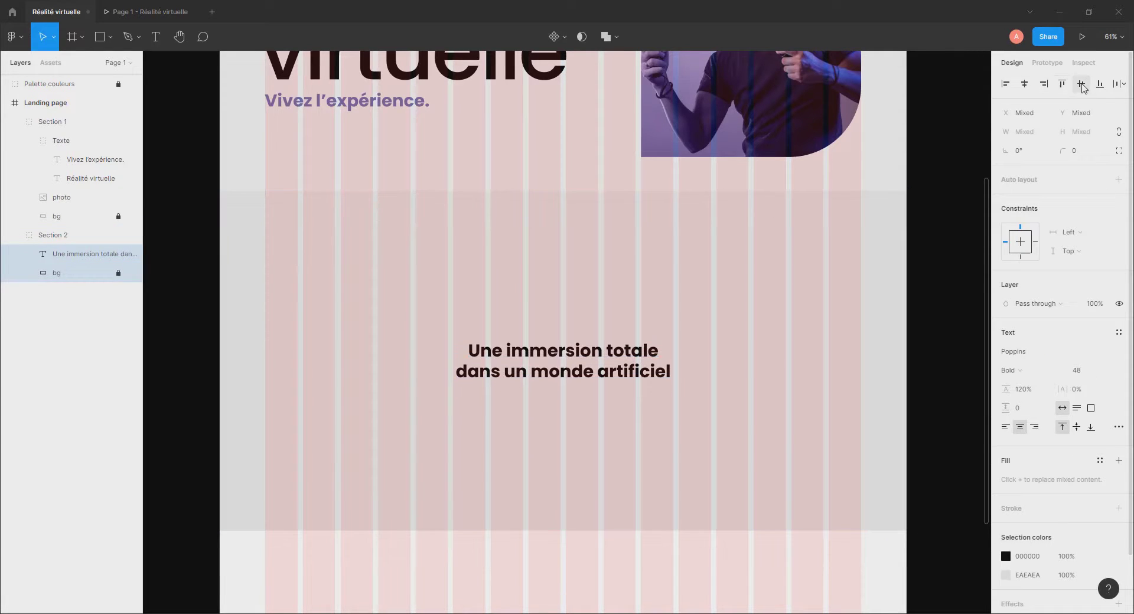
pyautogui.click(925, 241)
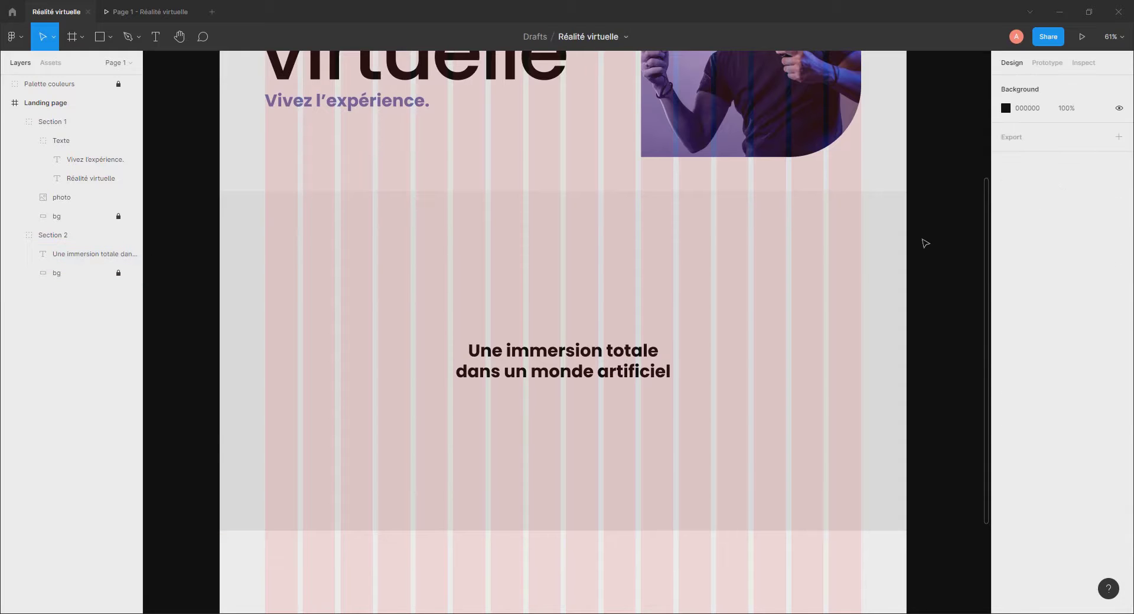
# Examine the new heading and the transition between the two sections in the prototype preview, then return to the design file.
pyautogui.click(174, 22)
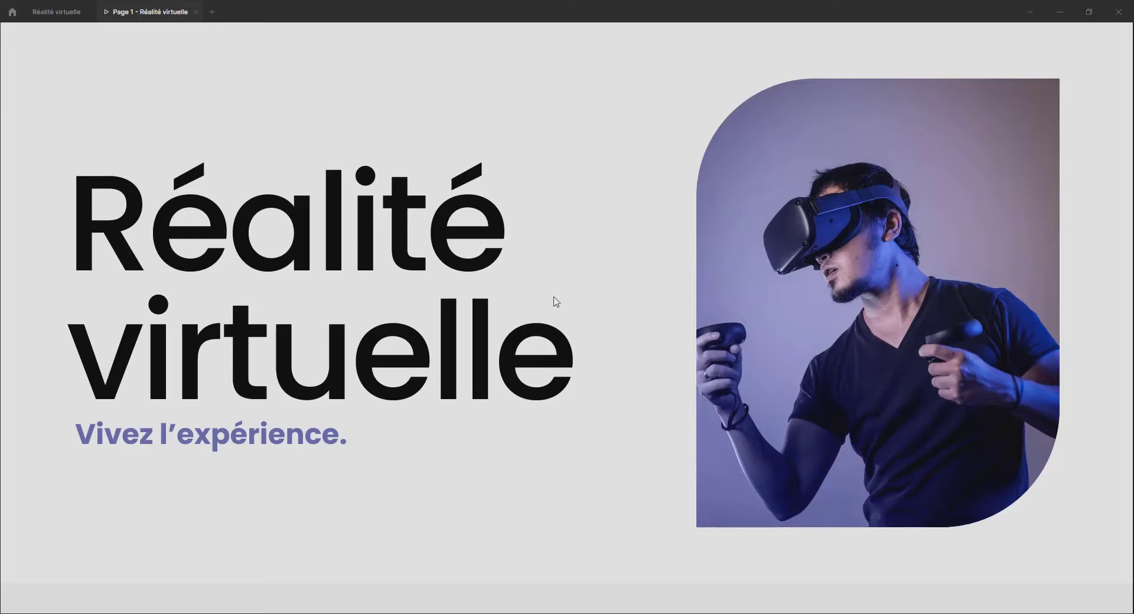
pyautogui.scroll(-10, 520, 338)
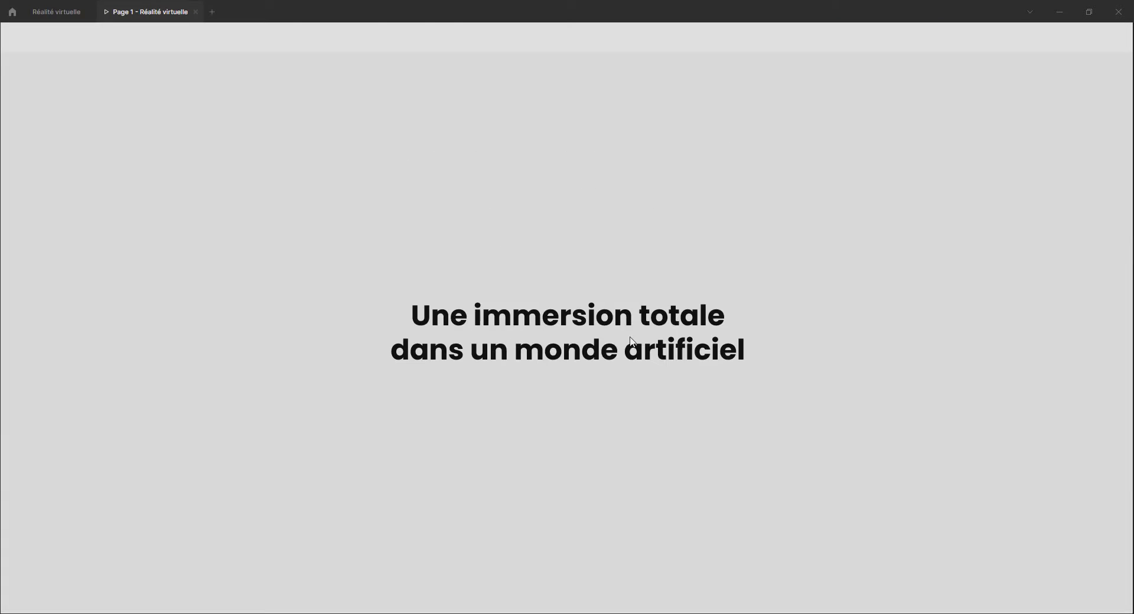
pyautogui.scroll(10, 557, 375)
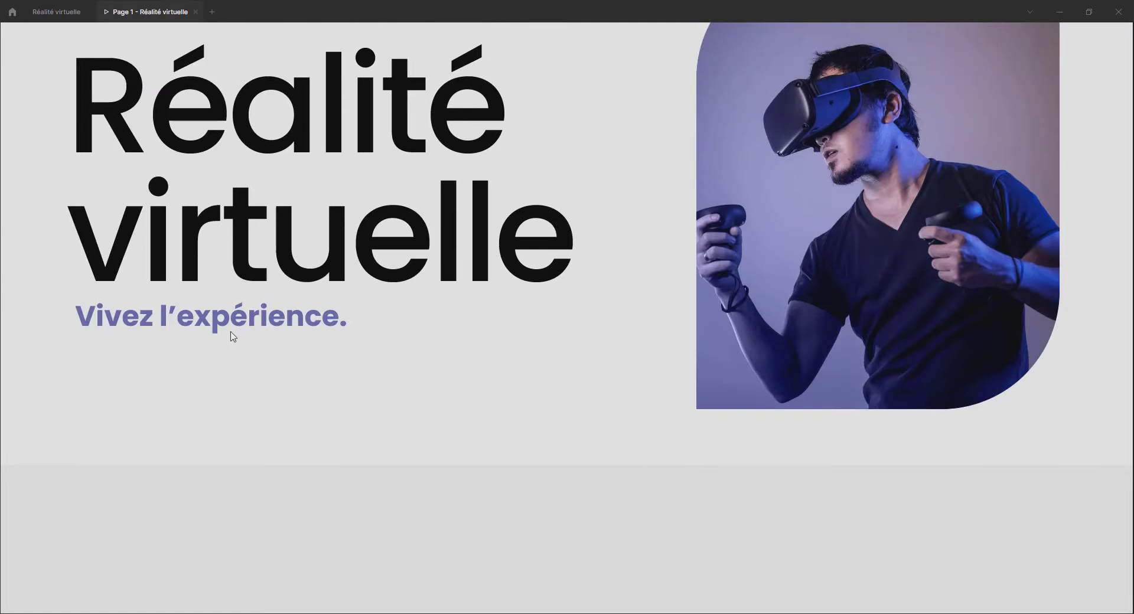
pyautogui.scroll(-5, 354, 378)
pyautogui.scroll(4, 307, 254)
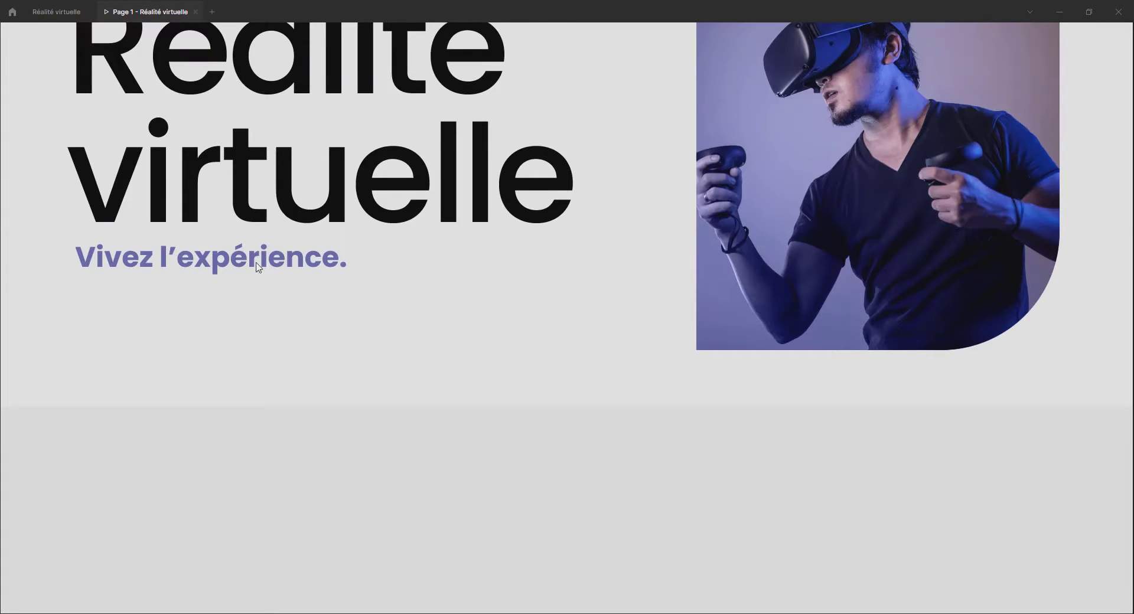
pyautogui.scroll(-3, 430, 427)
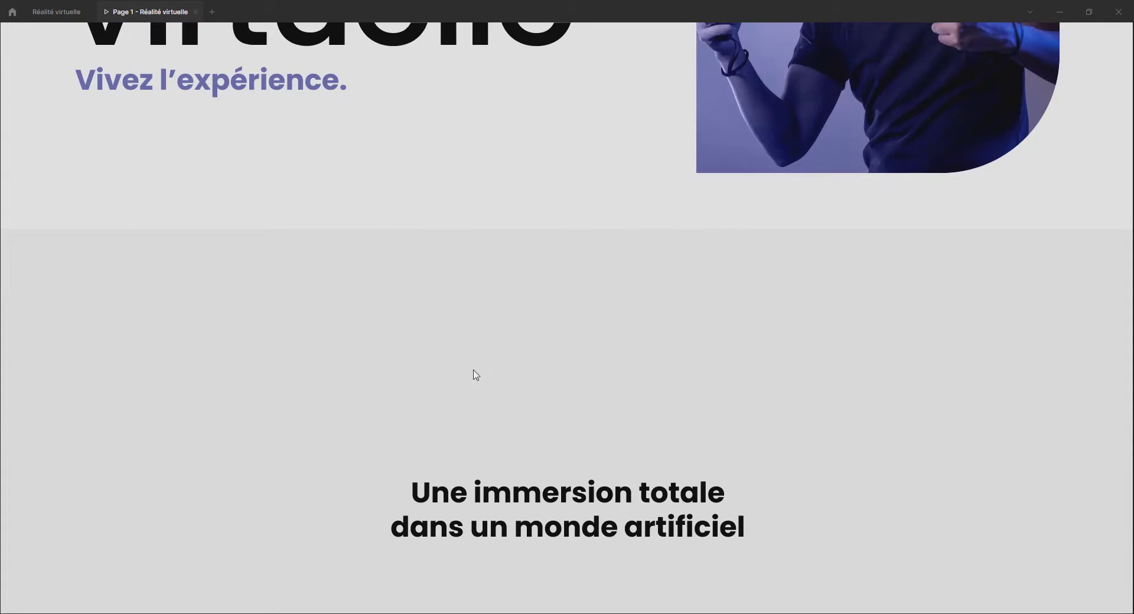
pyautogui.scroll(5, 476, 390)
pyautogui.scroll(-4, 472, 443)
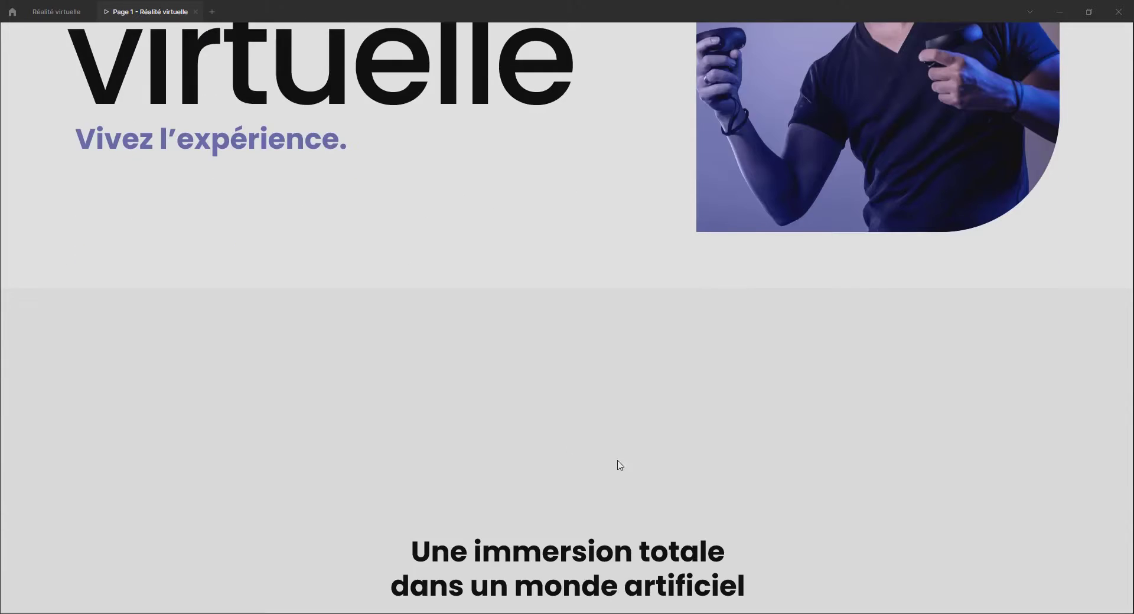
pyautogui.scroll(-3, 666, 454)
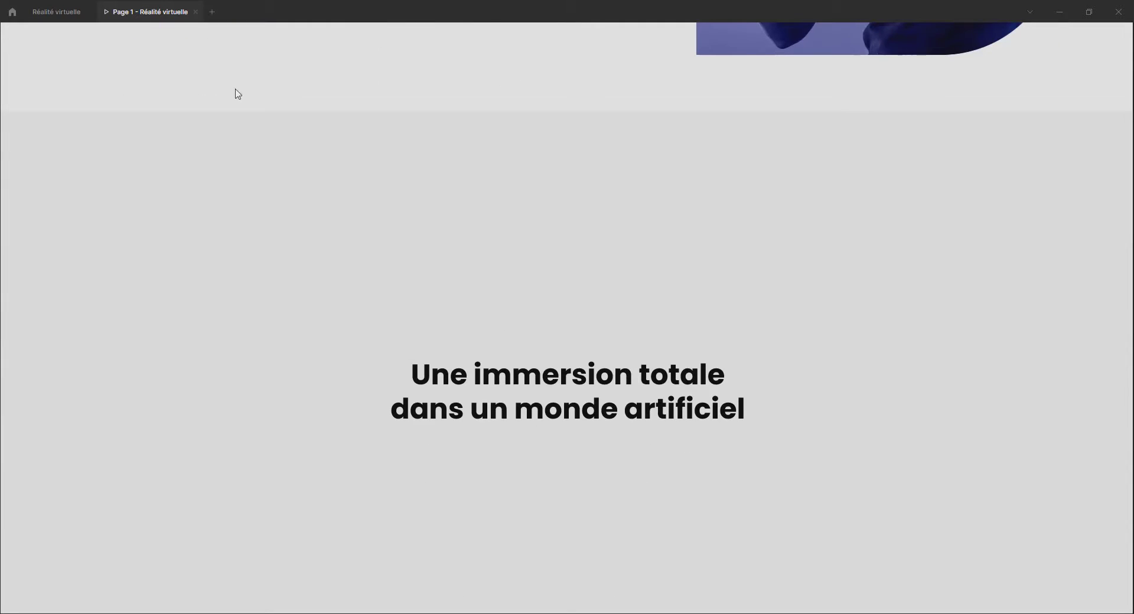
pyautogui.click(55, 11)
# Draw a rectangle above and to the left of Section 2's heading and set its size to 300 × 200.
pyautogui.doubleClick(566, 356)
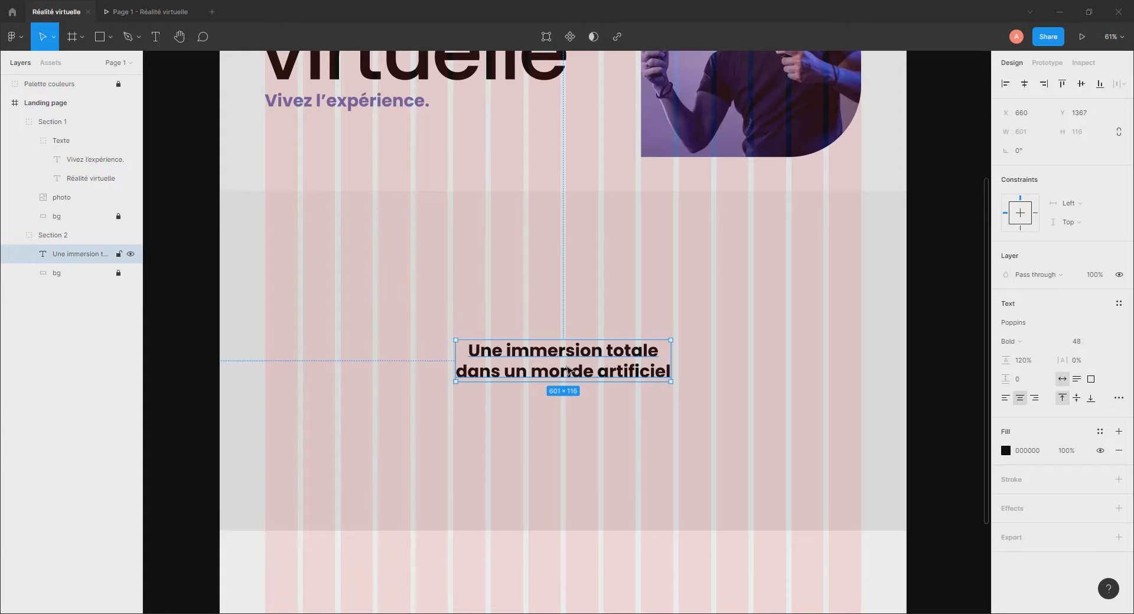
pyautogui.click(427, 299)
pyautogui.scroll(-1, 427, 300)
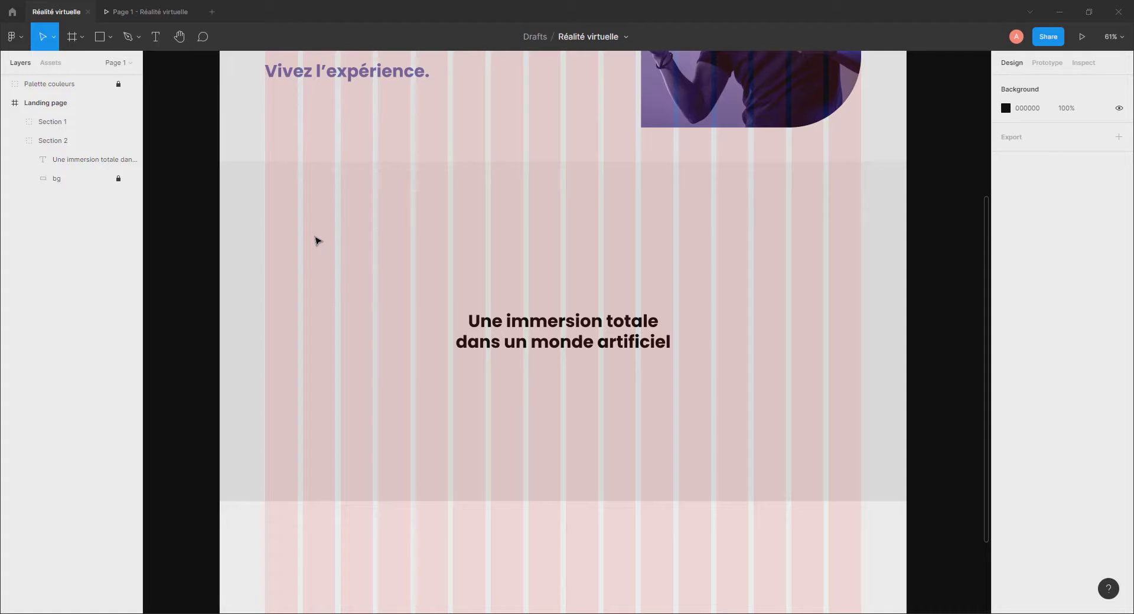
pyautogui.press('r')
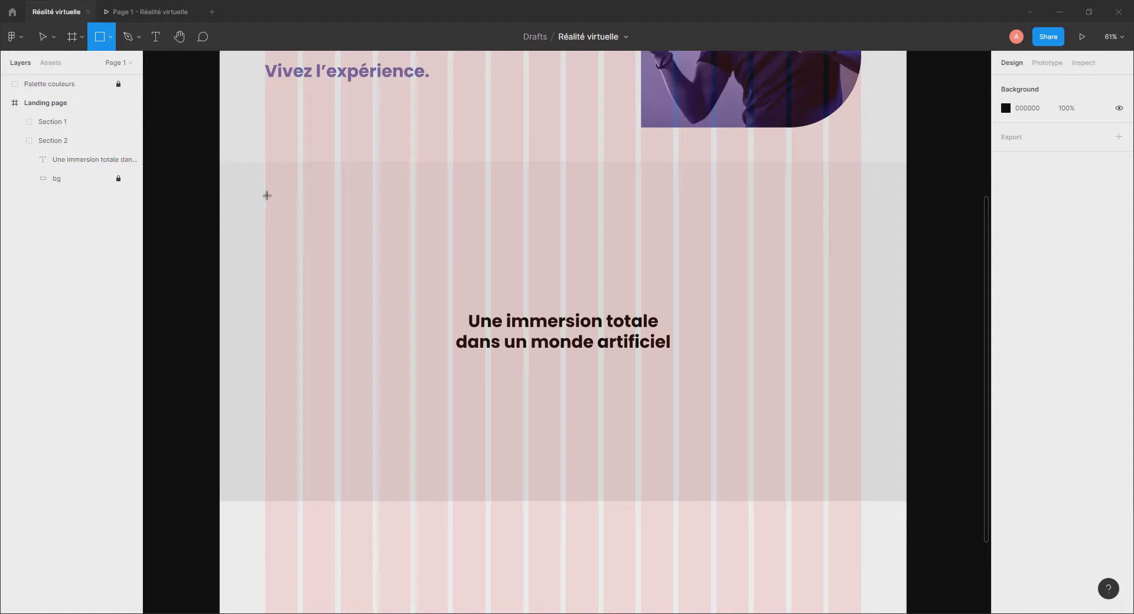
pyautogui.moveTo(269, 196); pyautogui.dragTo(415, 298)
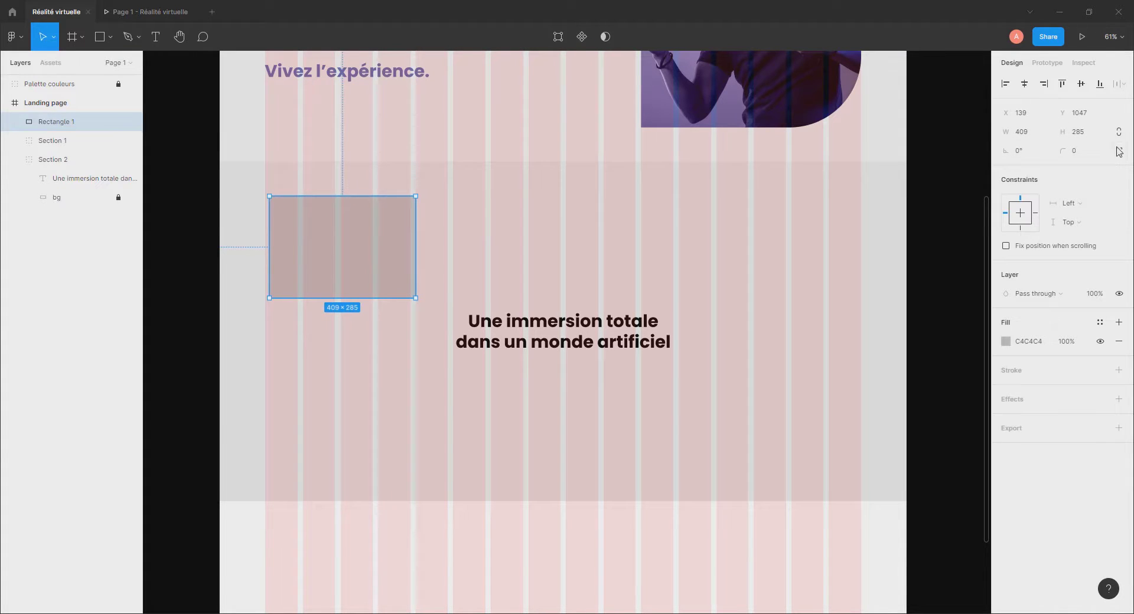
pyautogui.click(1022, 133)
pyautogui.click(1089, 132)
pyautogui.write('200')
pyautogui.press('Return')
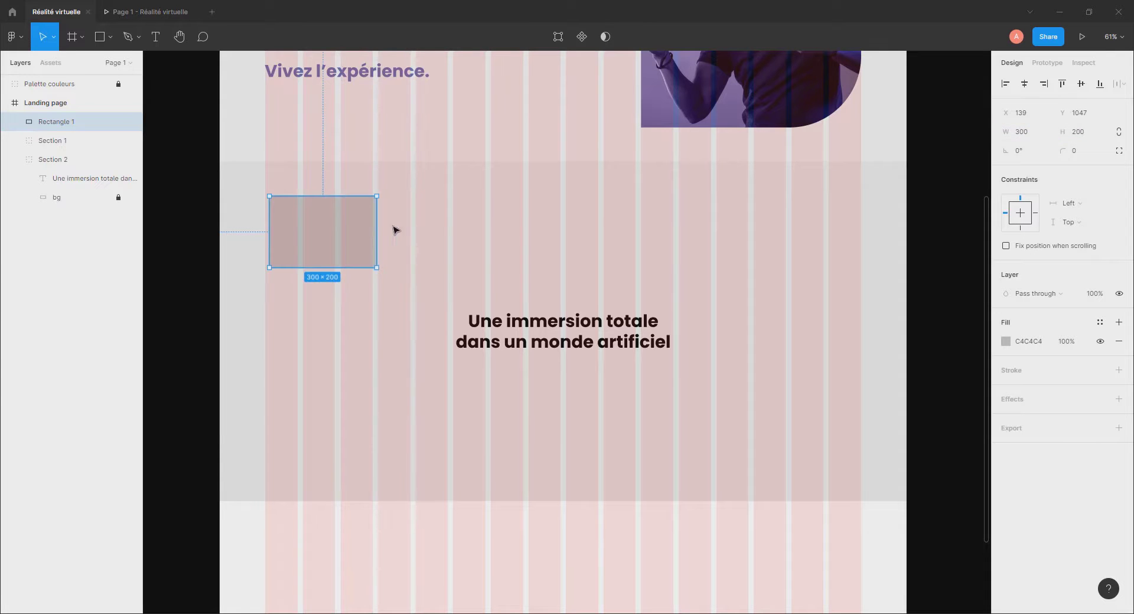
# Duplicate the 300 × 200 rectangle below the heading and set the copy's size to 600 × 400.
pyautogui.moveTo(342, 238); pyautogui.dragTo(507, 422)
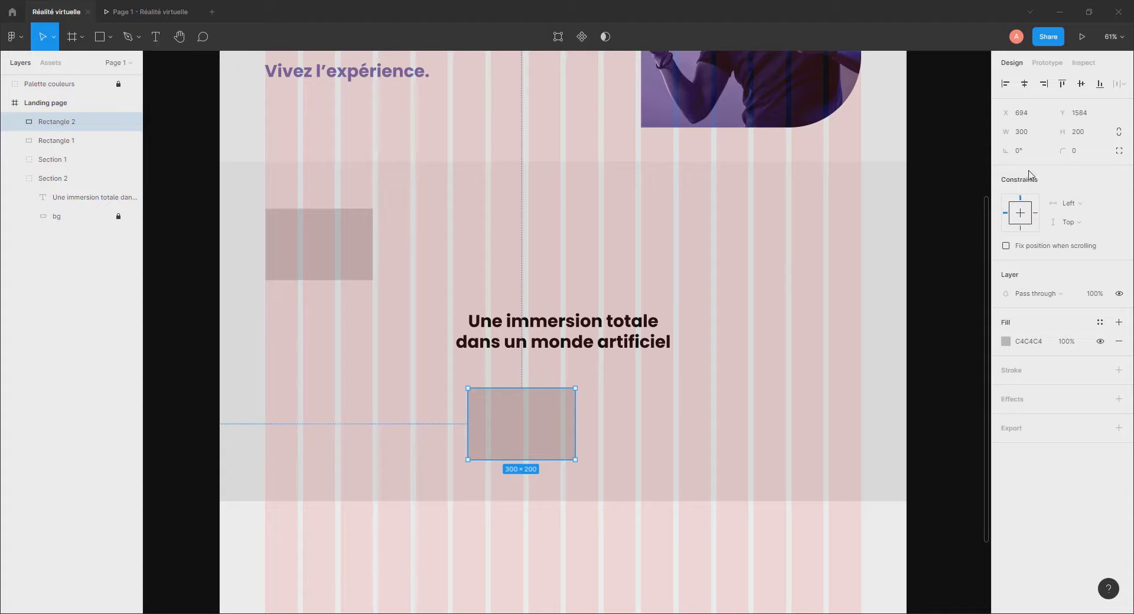
pyautogui.click(1033, 136)
pyautogui.press('Tab')
pyautogui.write('4')
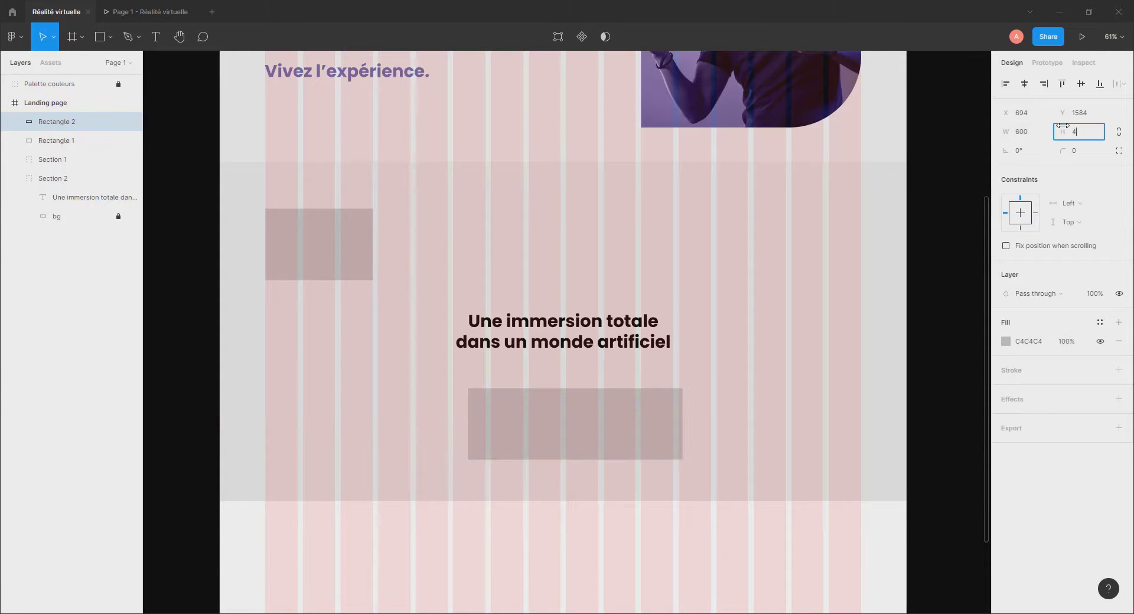
pyautogui.write('00')
pyautogui.press('Return')
# Move the 600 × 400 rectangle to X 548, Y 1500, aligned with the fifth grid column and Section 2's bottom edge.
pyautogui.moveTo(620, 488); pyautogui.dragTo(570, 455)
pyautogui.click(928, 346)
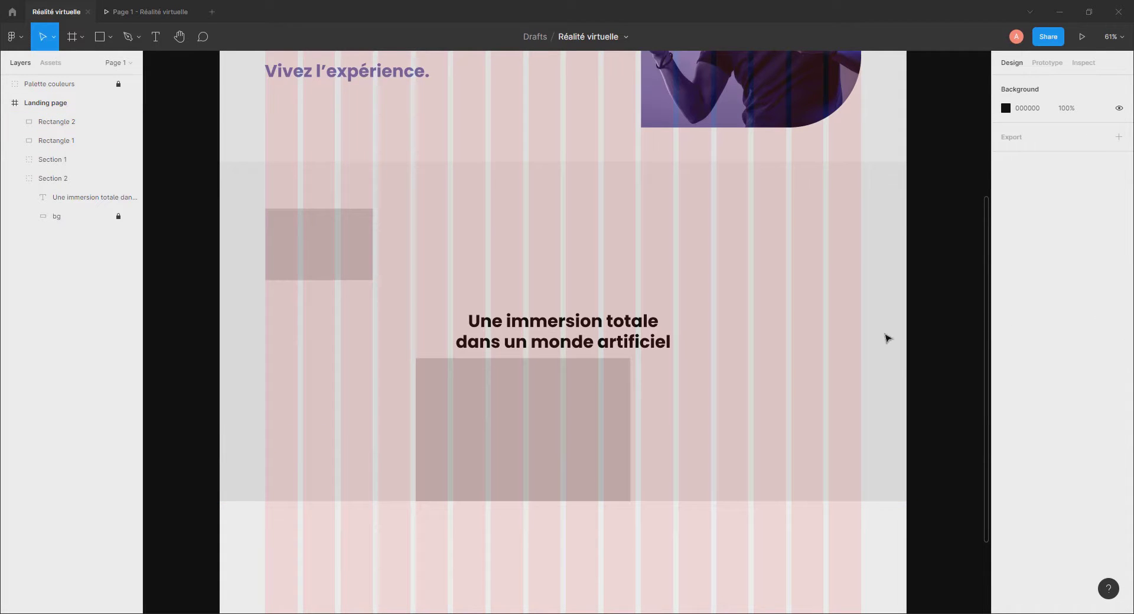
pyautogui.click(485, 397)
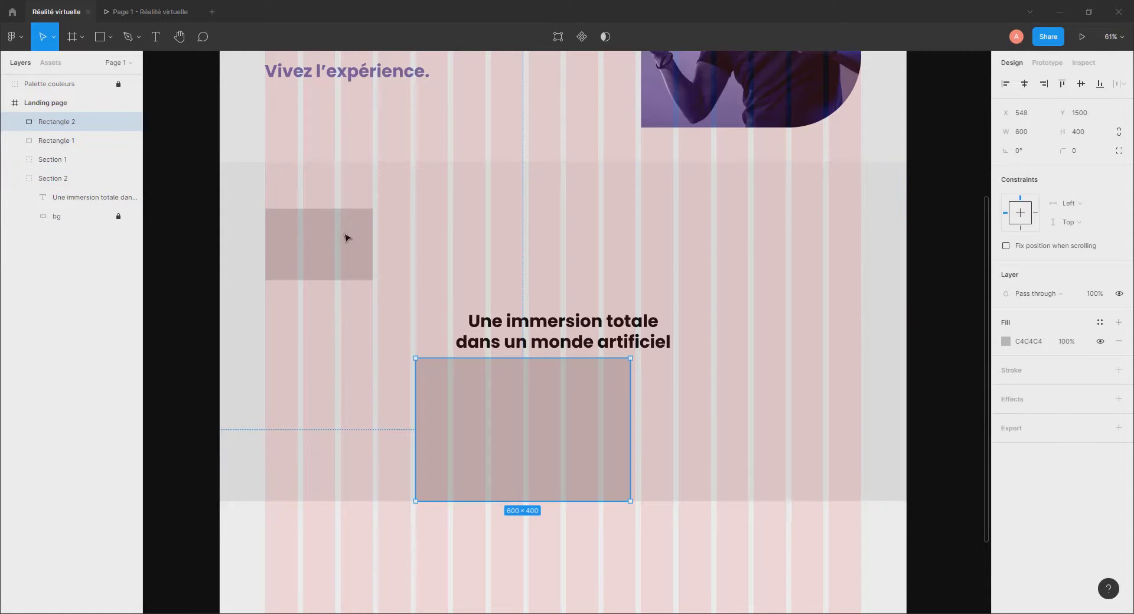
# Move the "Une immersion totale dans un monde artificiel" heading up to Y 1250, keeping it horizontally centred.
pyautogui.doubleClick(590, 323)
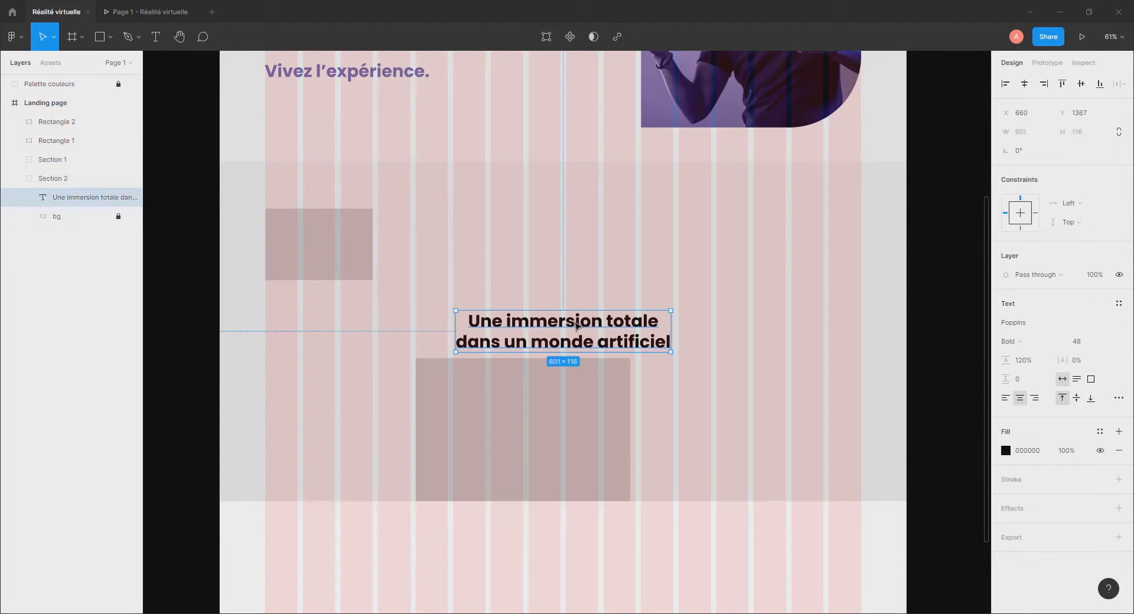
pyautogui.moveTo(576, 325); pyautogui.dragTo(539, 282)
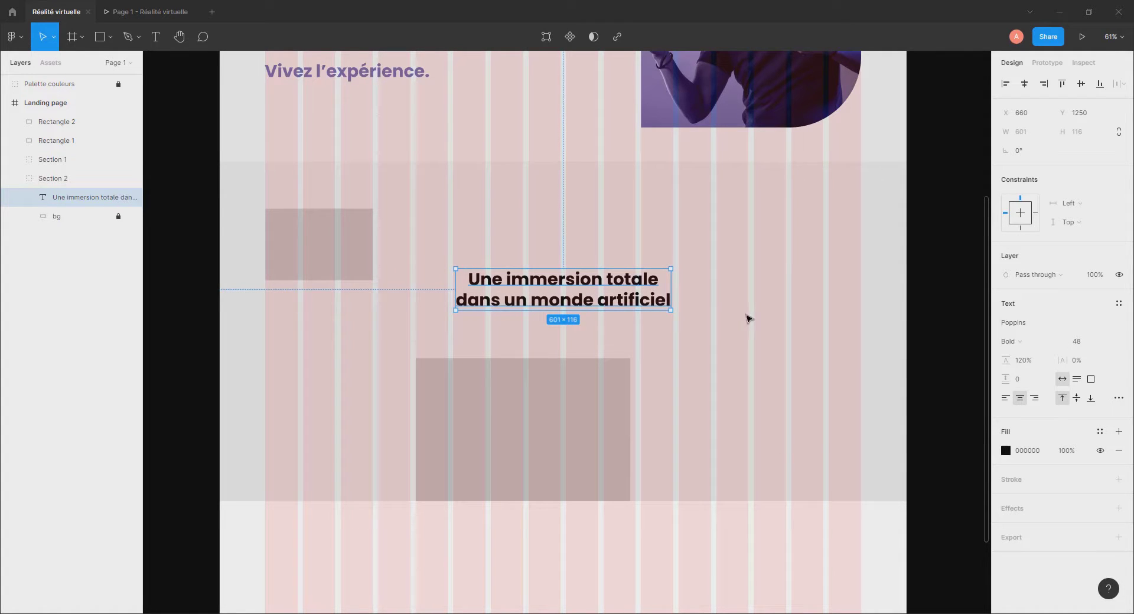
pyautogui.click(927, 311)
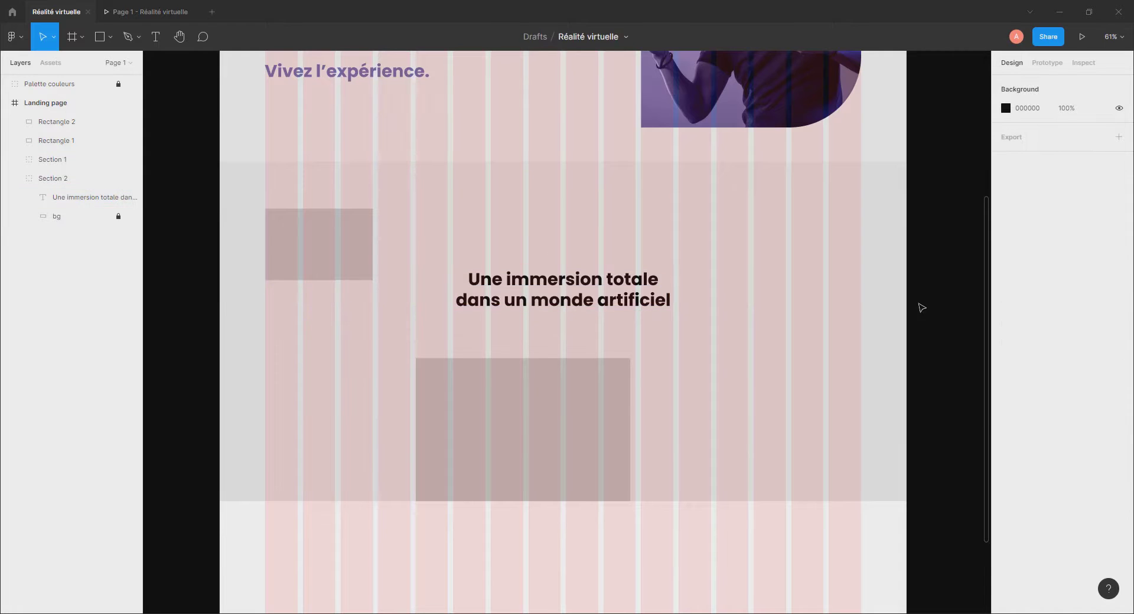
# Check Section 2's heading and rectangles in the page preview, and return to the design.
pyautogui.click(168, 13)
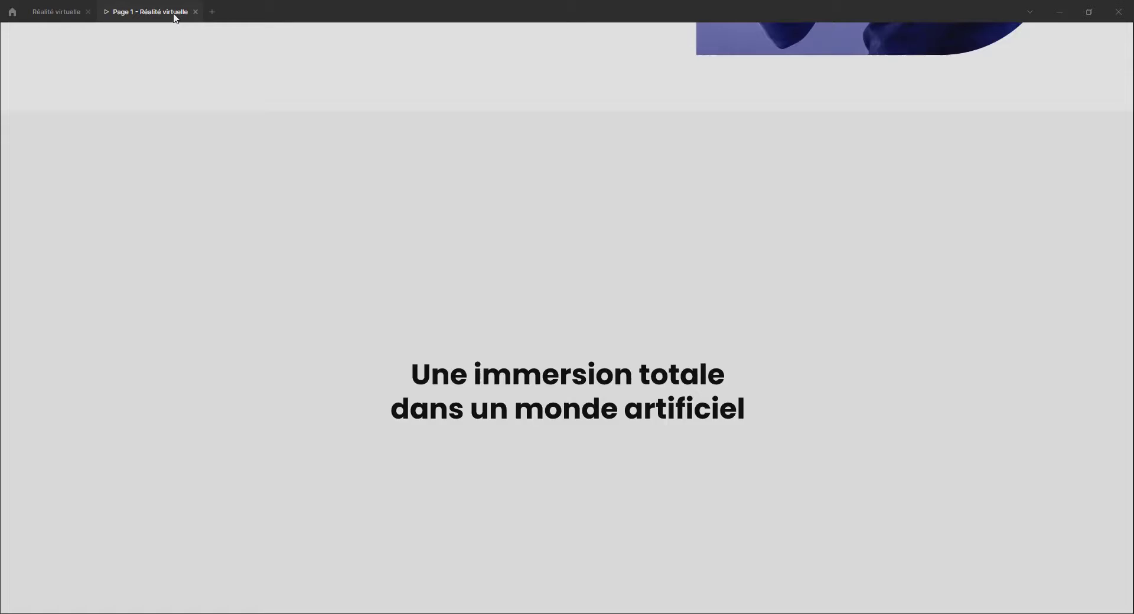
pyautogui.scroll(-3, 527, 286)
pyautogui.scroll(3, 527, 287)
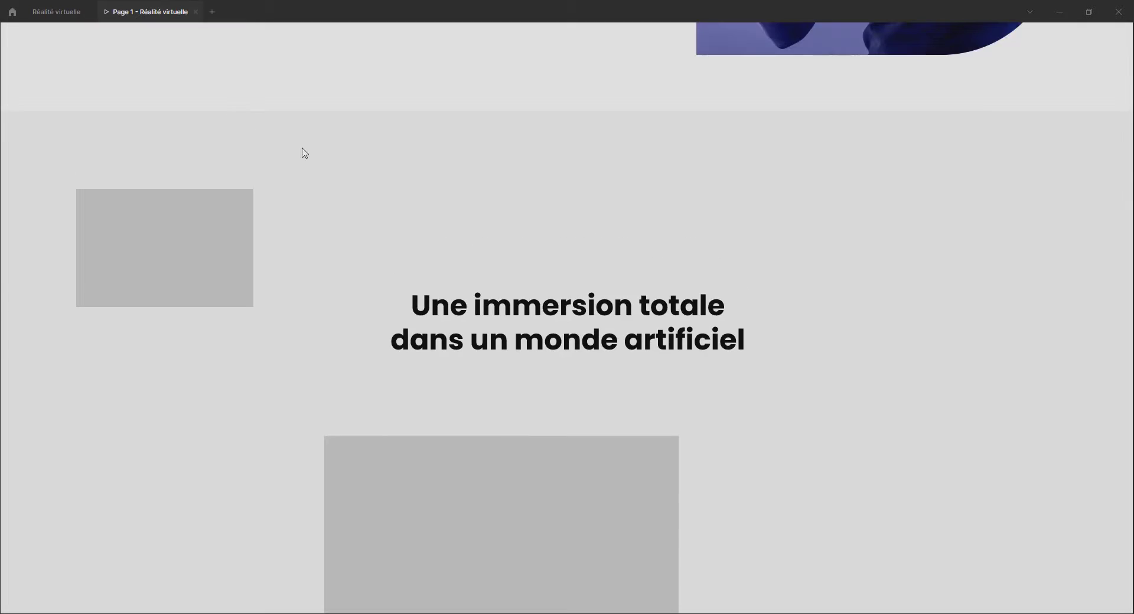
pyautogui.click(76, 13)
# Move the 600 × 400 rectangle up to Y 1436 at X 548, and shift Section 2's heading slightly upward.
pyautogui.doubleClick(507, 379)
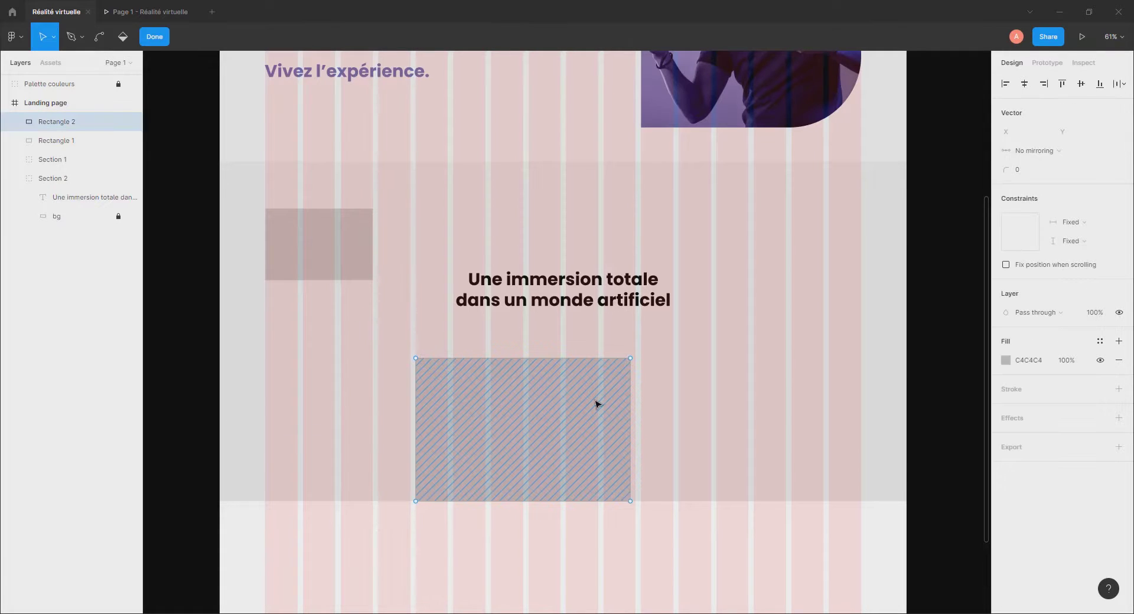
pyautogui.press('Escape')
pyautogui.moveTo(545, 415); pyautogui.dragTo(539, 389)
pyautogui.moveTo(571, 287); pyautogui.dragTo(608, 277)
pyautogui.click(674, 328)
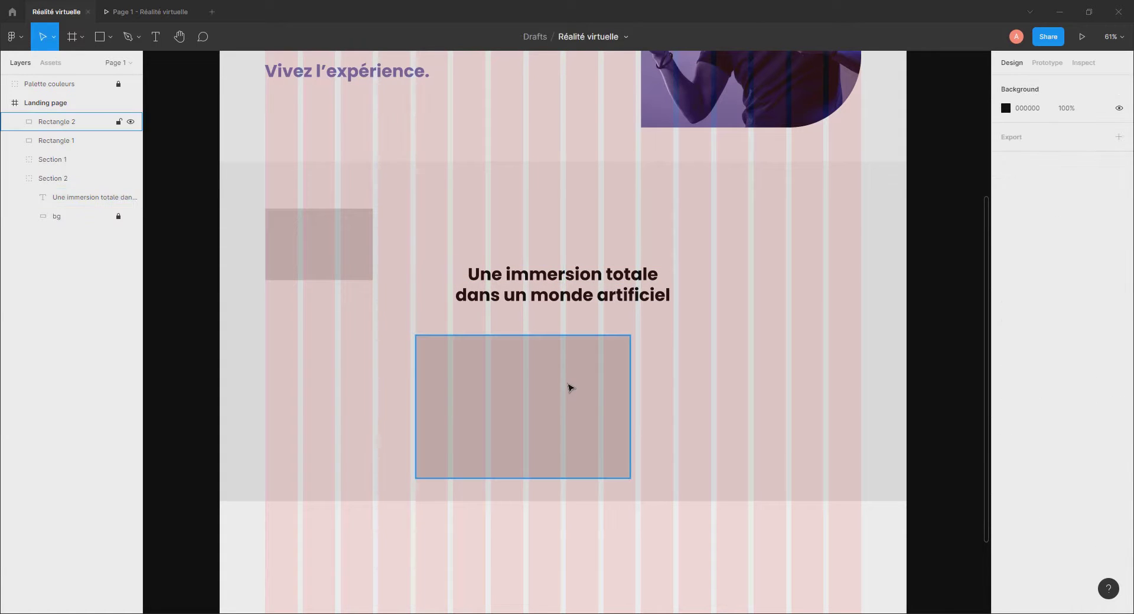
# Fully round both rectangles in Section 2, with corner radius 100 on the 300 × 200 one and 200 on the 600 × 400 one.
pyautogui.click(569, 388)
pyautogui.click(334, 248)
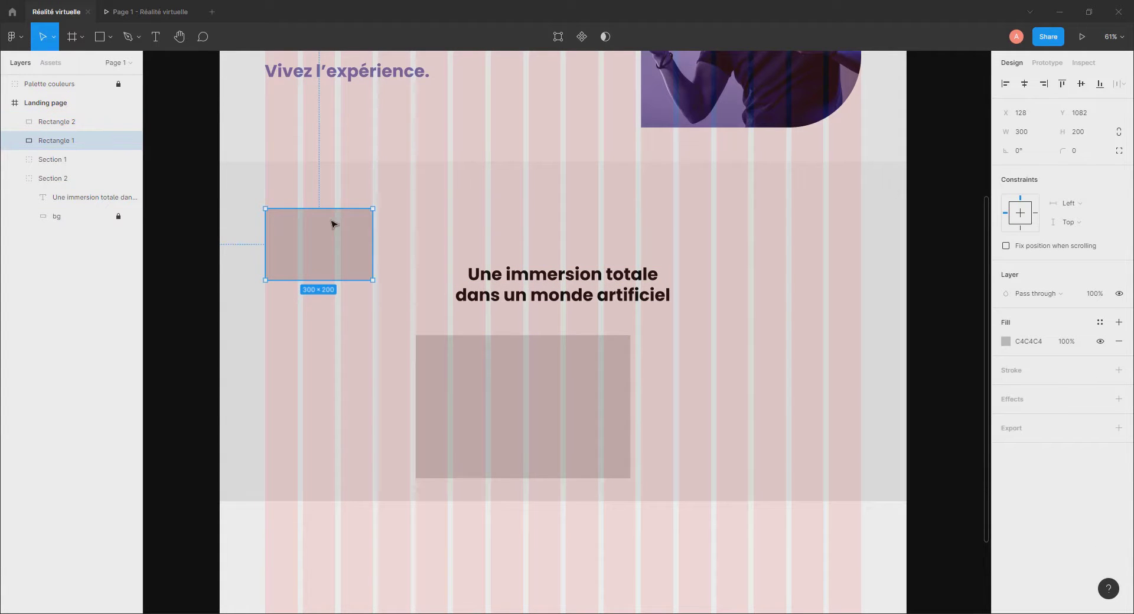
pyautogui.moveTo(365, 217); pyautogui.dragTo(294, 253)
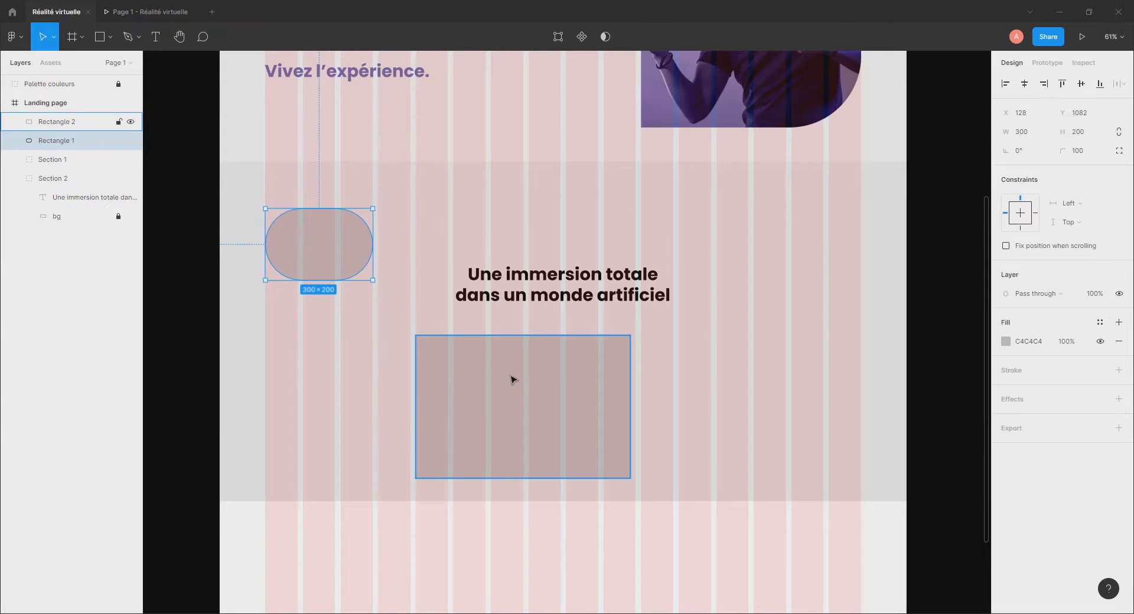
pyautogui.doubleClick(569, 380)
pyautogui.press('Escape')
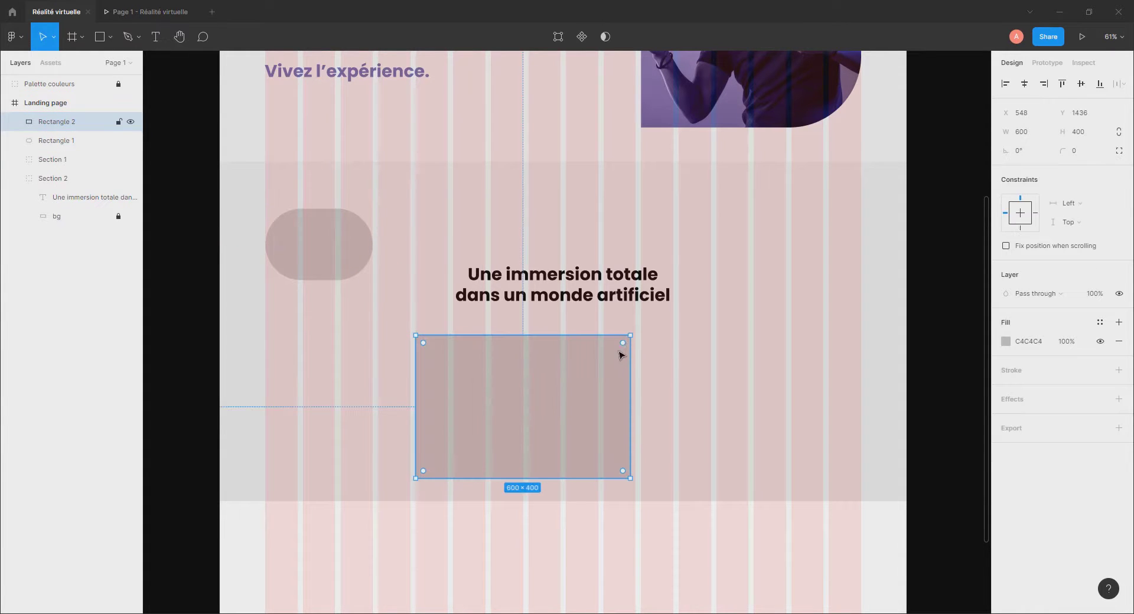
pyautogui.moveTo(625, 349); pyautogui.dragTo(520, 425)
pyautogui.click(666, 401)
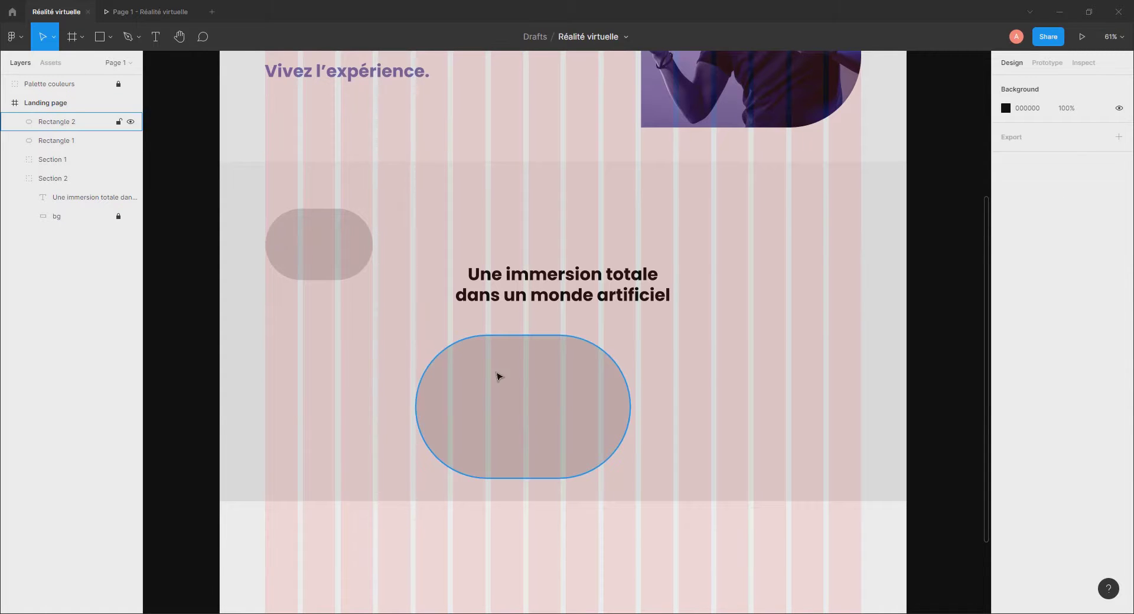
# Duplicate the 600 × 400 pill as an upright 300 × 400 shape rotated 180°, placed against the last grid column at X 1793, Y 1625.
pyautogui.moveTo(496, 375); pyautogui.dragTo(702, 372)
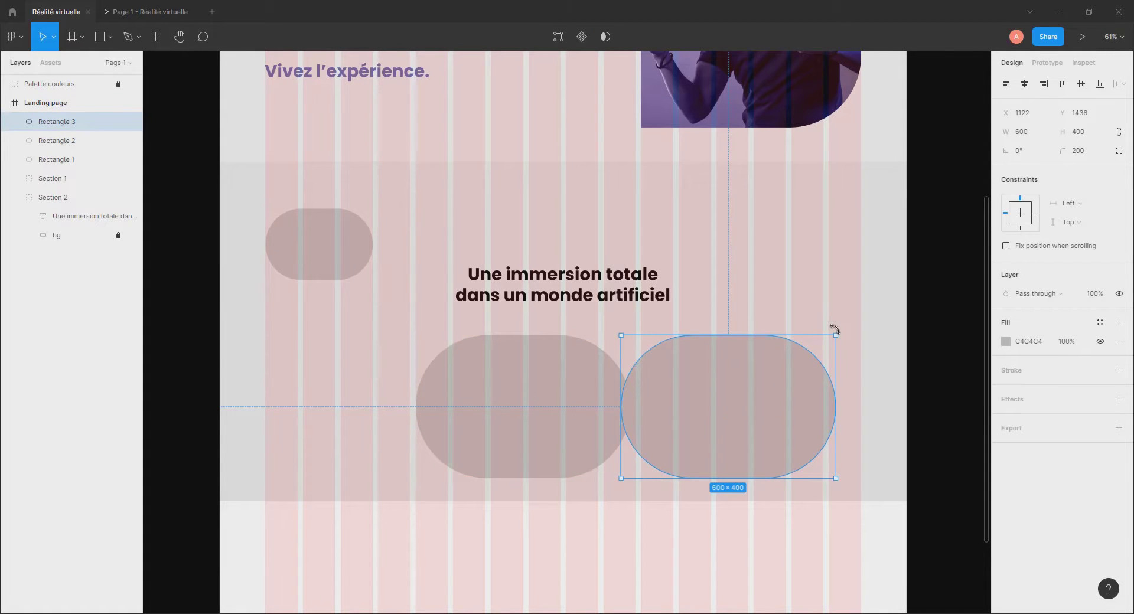
pyautogui.moveTo(845, 374); pyautogui.dragTo(782, 351)
pyautogui.click(1032, 133)
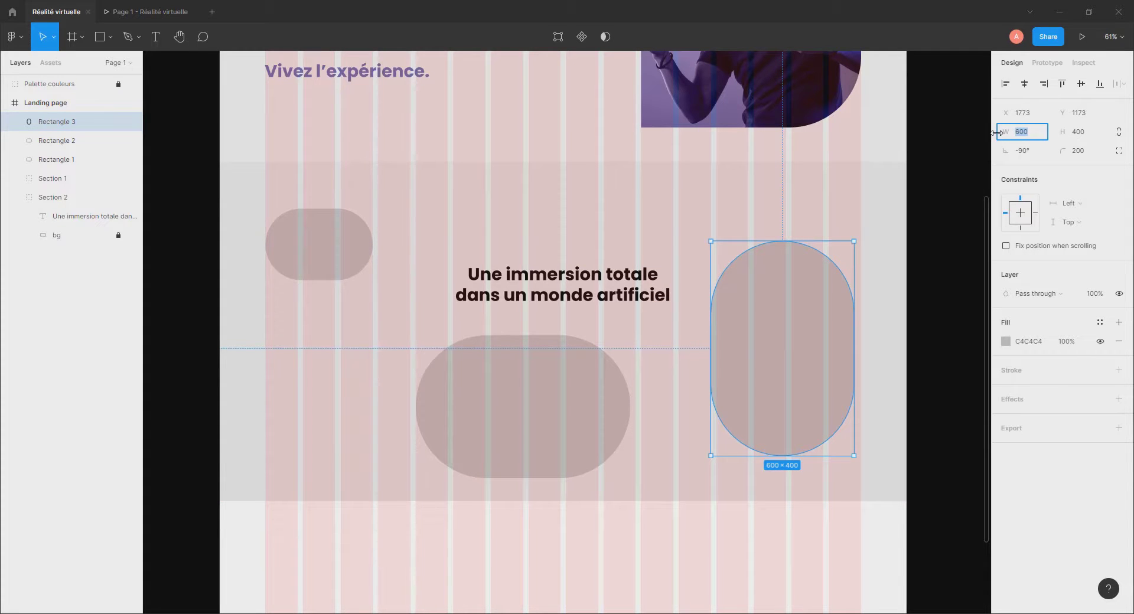
pyautogui.write('300')
pyautogui.press('Return')
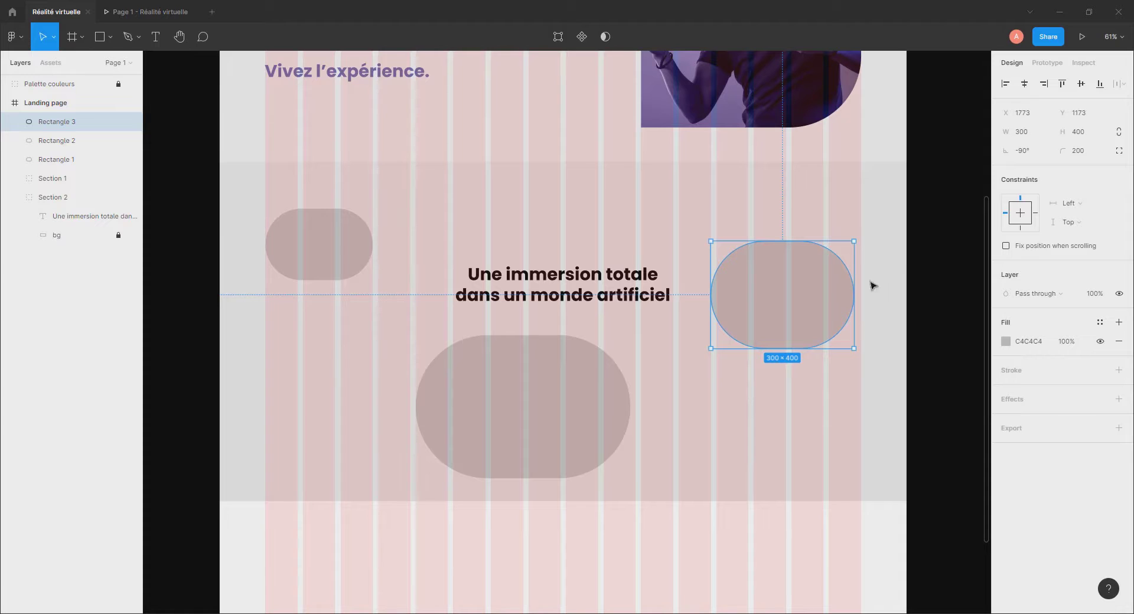
pyautogui.moveTo(860, 236); pyautogui.dragTo(838, 367)
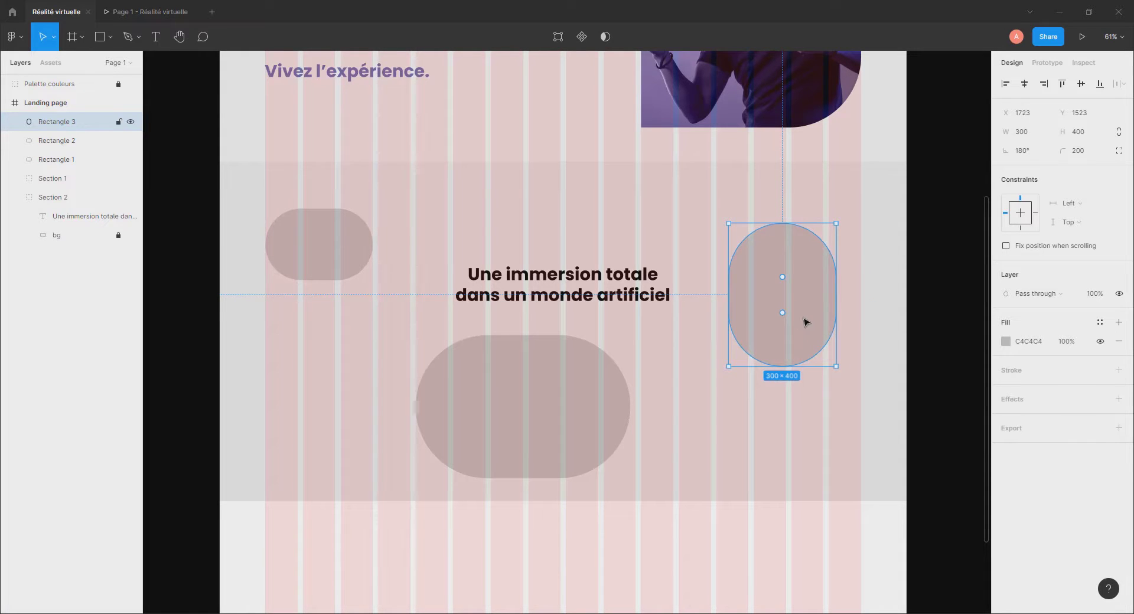
pyautogui.moveTo(805, 303); pyautogui.dragTo(827, 343)
# Move the 600 × 400 pill below the heading up to Y 1425, keeping X at 548.
pyautogui.click(566, 388)
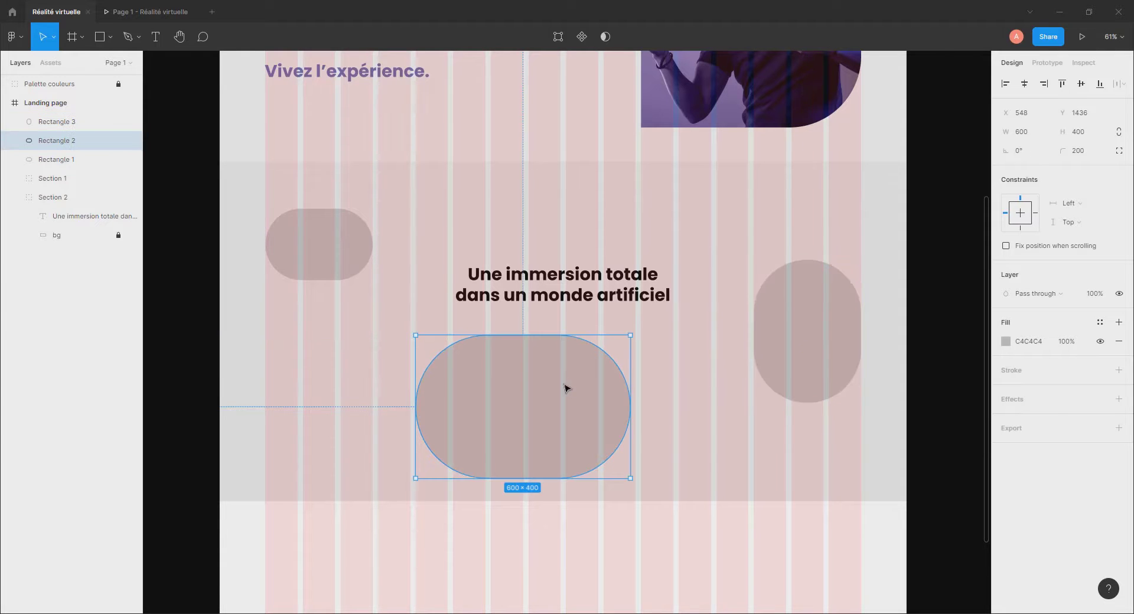
pyautogui.moveTo(555, 392); pyautogui.dragTo(554, 390)
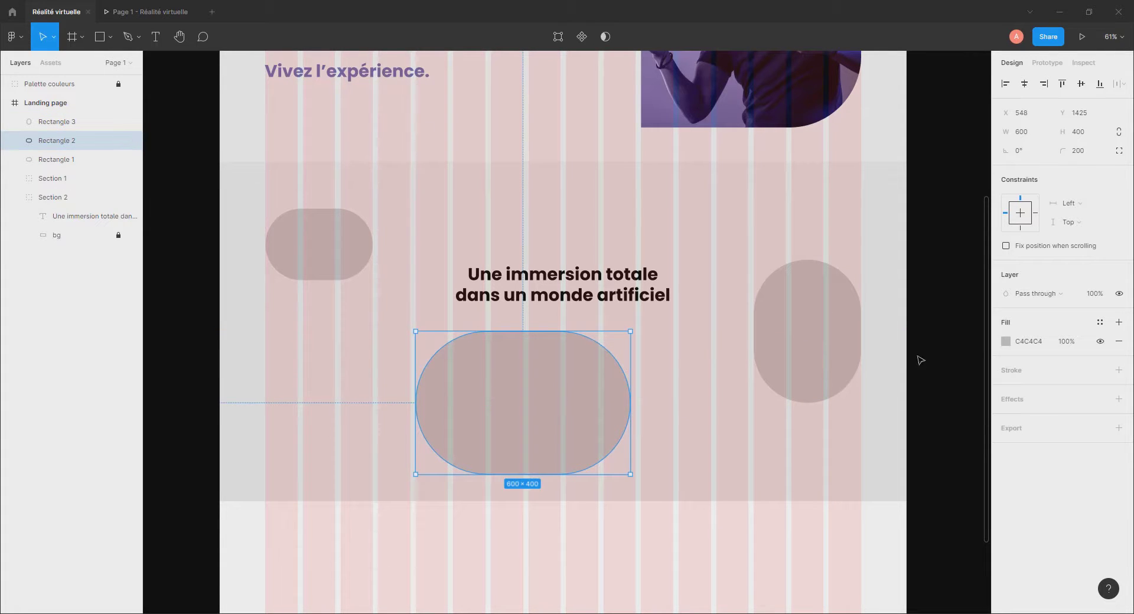
pyautogui.click(952, 367)
# Review the page preview from the hero section down through Section 2's rounded placeholders, and return to the design.
pyautogui.scroll(4, 856, 377)
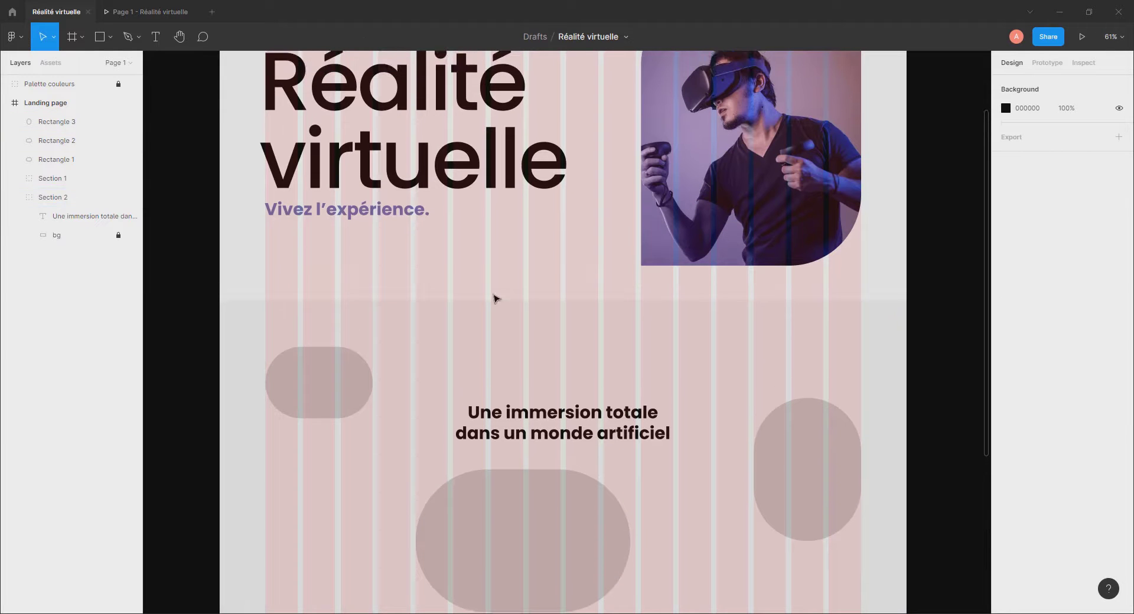
pyautogui.click(177, 12)
pyautogui.scroll(5, 648, 370)
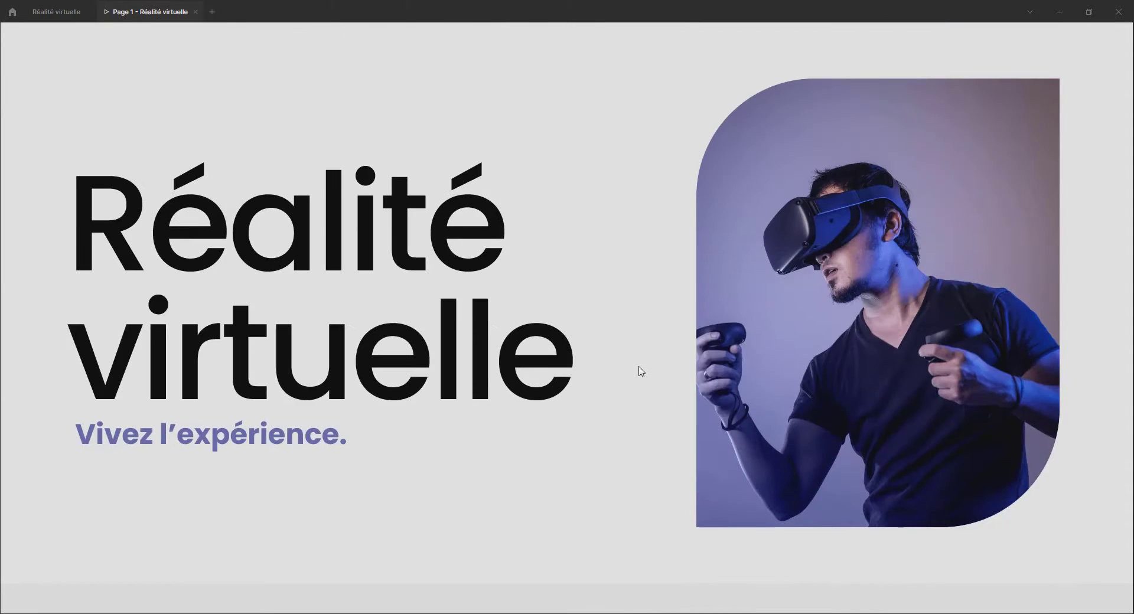
pyautogui.scroll(-5, 642, 370)
pyautogui.scroll(-5, 638, 372)
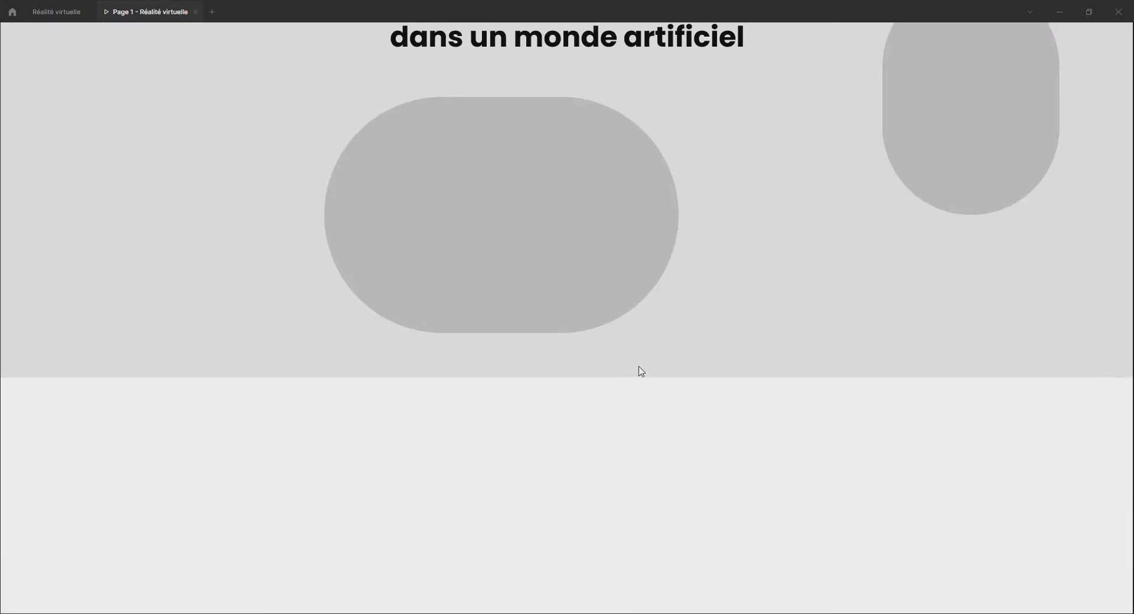
pyautogui.scroll(6, 639, 372)
pyautogui.hotkey('ctrl', 'Tab')
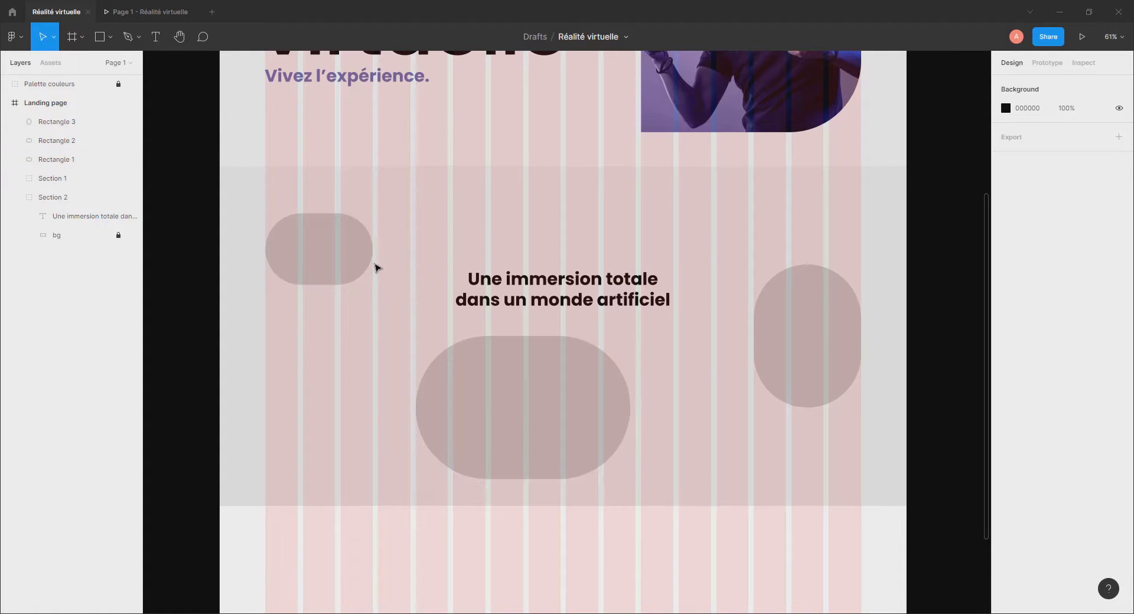
# Load realite02.jpg, realite03.jpg and realite04.jpg from the assets folder for placement.
pyautogui.click(22, 38)
pyautogui.moveTo(45, 92)
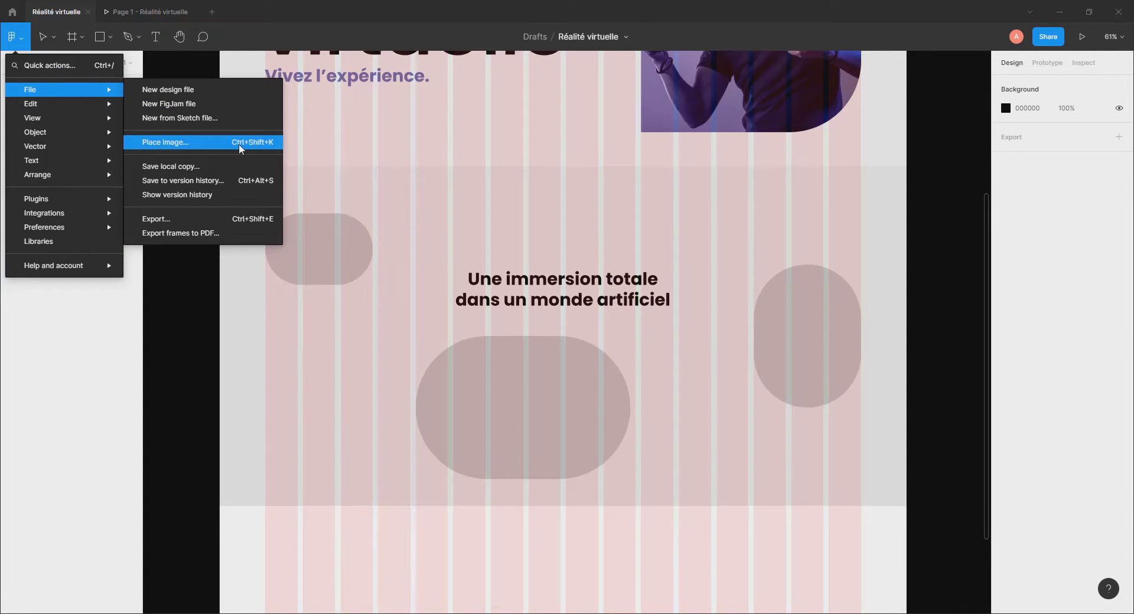
pyautogui.click(198, 145)
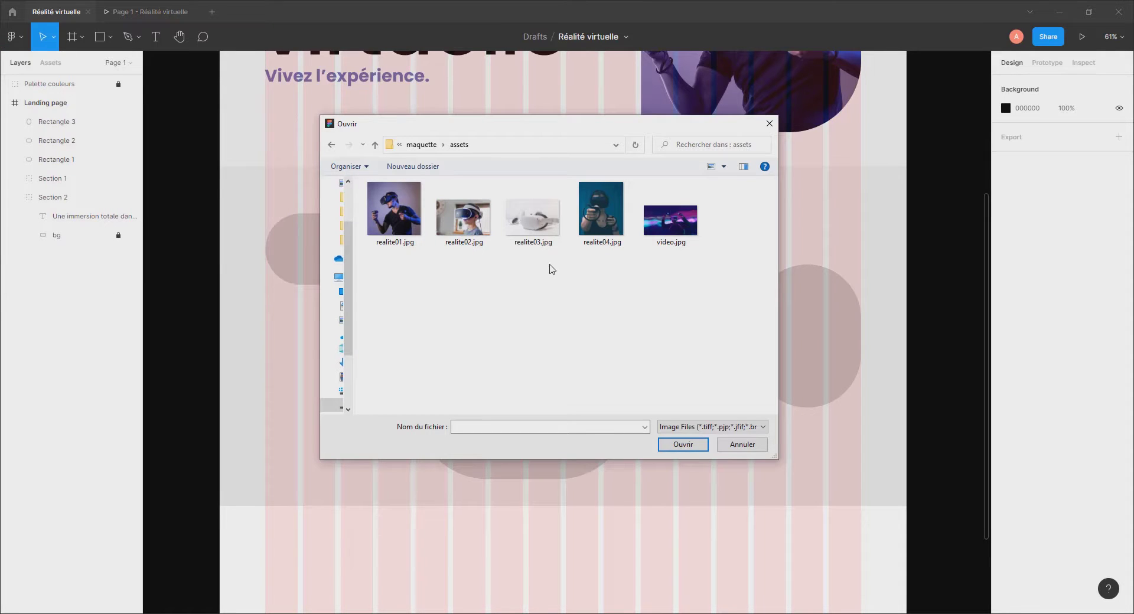
pyautogui.click(469, 221)
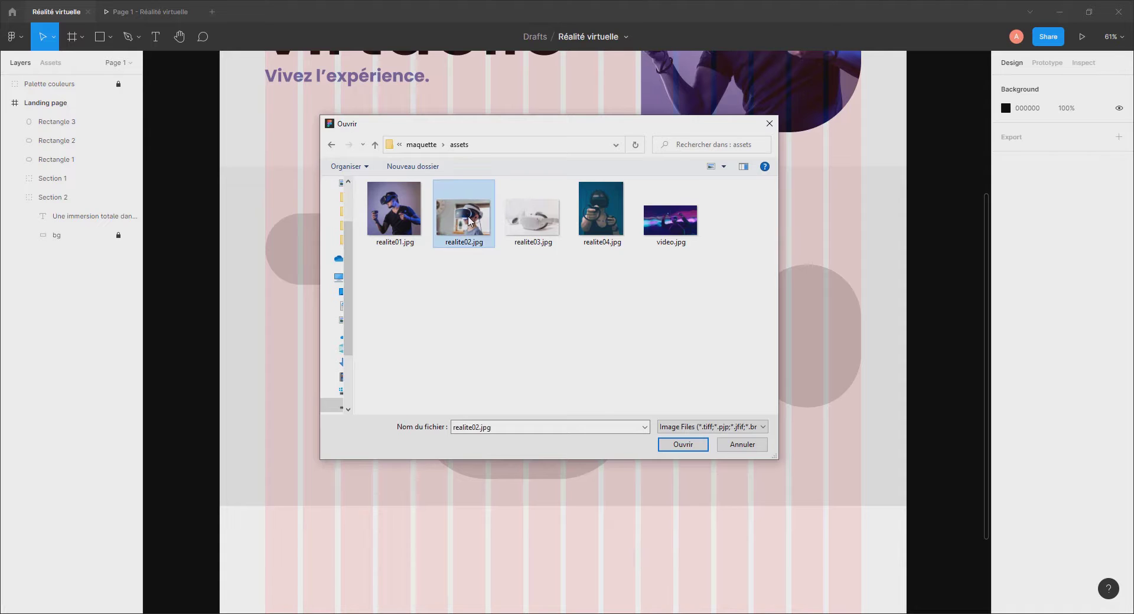
pyautogui.keyDown('ctrl'); pyautogui.click(540, 222); pyautogui.keyUp('ctrl')
pyautogui.keyDown('ctrl'); pyautogui.click(599, 226); pyautogui.keyUp('ctrl')
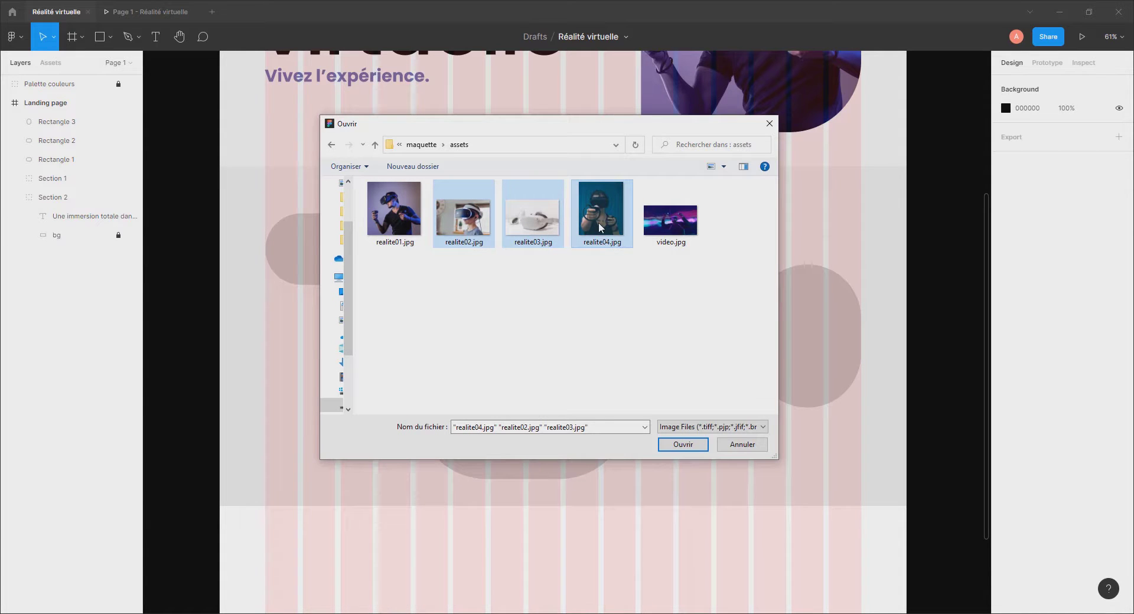
pyautogui.click(682, 445)
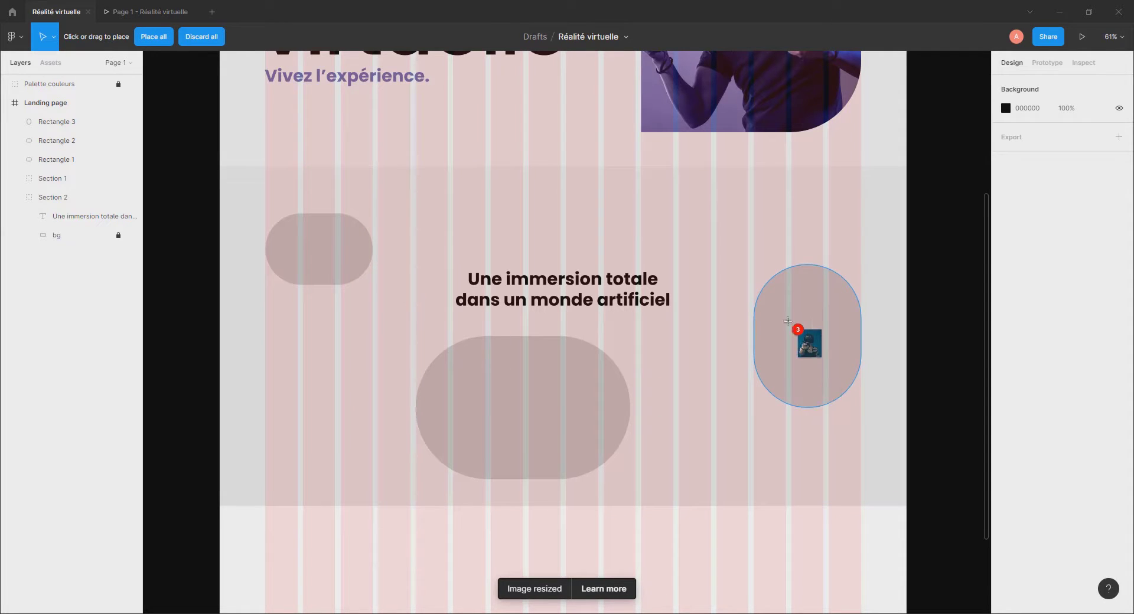
# Place realite04.jpg in the upright 300 × 400 shape, realite03.jpg in the 600 × 400 pill and realite02.jpg in the 300 × 200 pill.
pyautogui.click(800, 325)
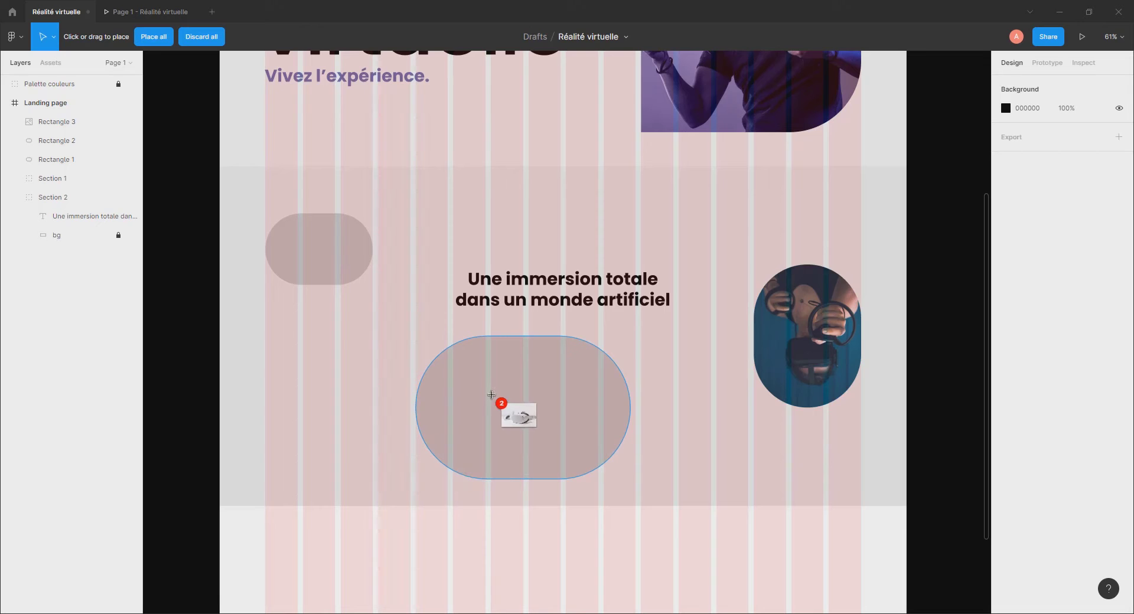
pyautogui.click(492, 395)
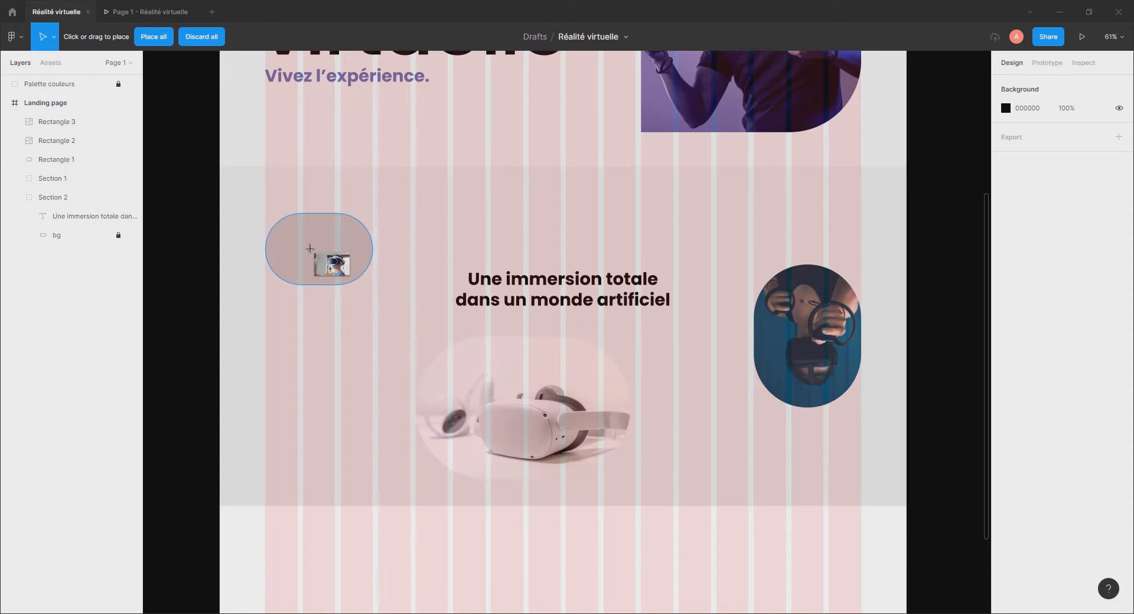
pyautogui.click(310, 248)
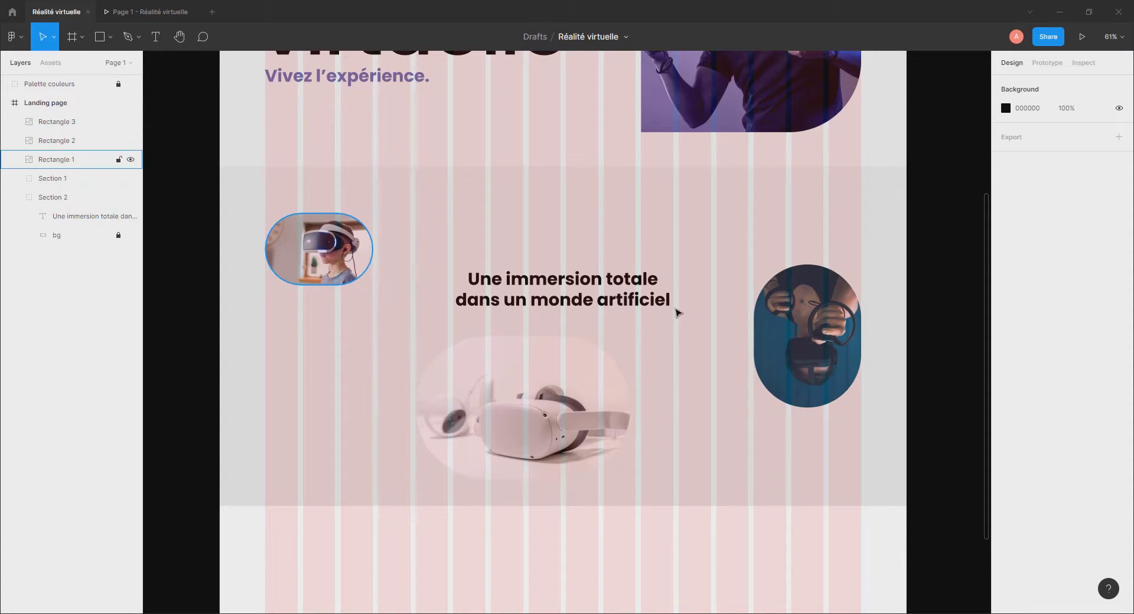
# Rotate the upside-down 300 × 400 photo to 0° in place.
pyautogui.click(806, 338)
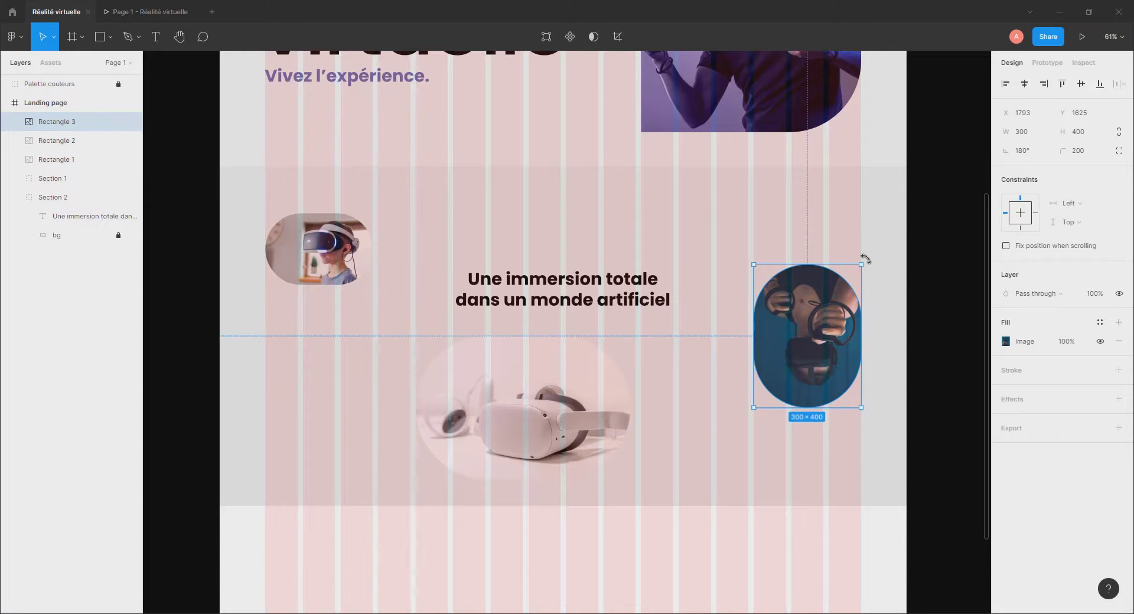
pyautogui.moveTo(865, 259); pyautogui.dragTo(776, 391)
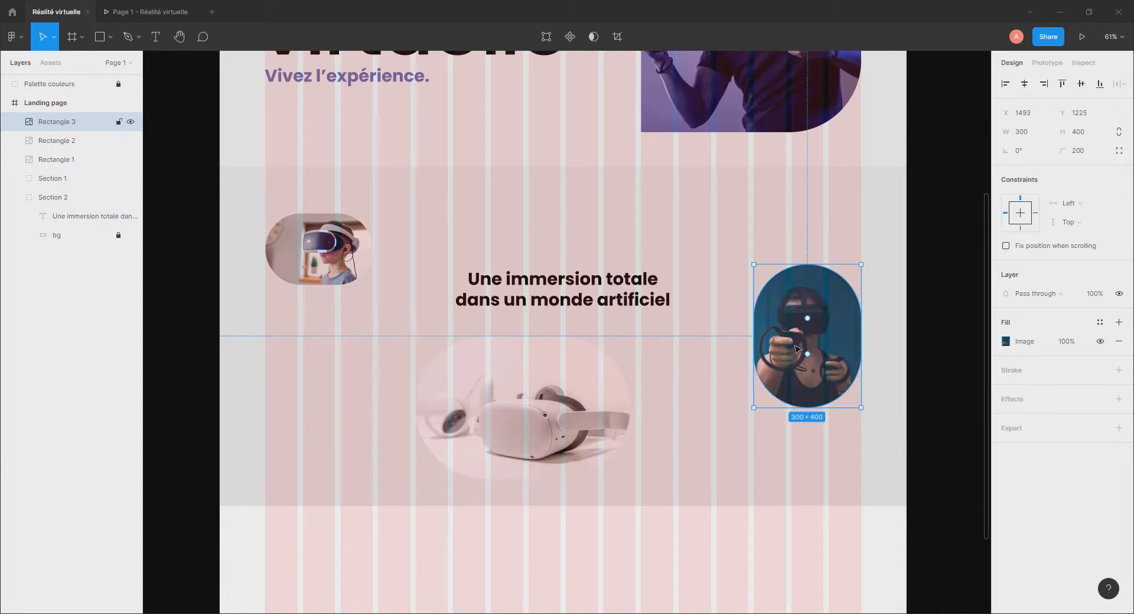
pyautogui.click(925, 323)
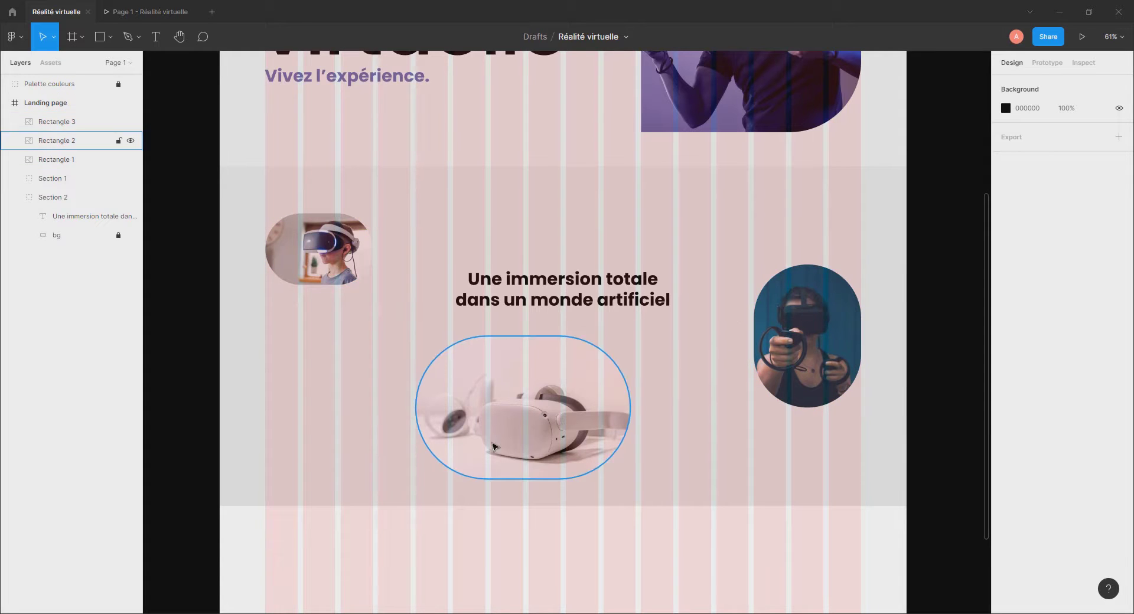
# View the image fill settings of the 300 × 200 photo without changing them.
pyautogui.click(345, 253)
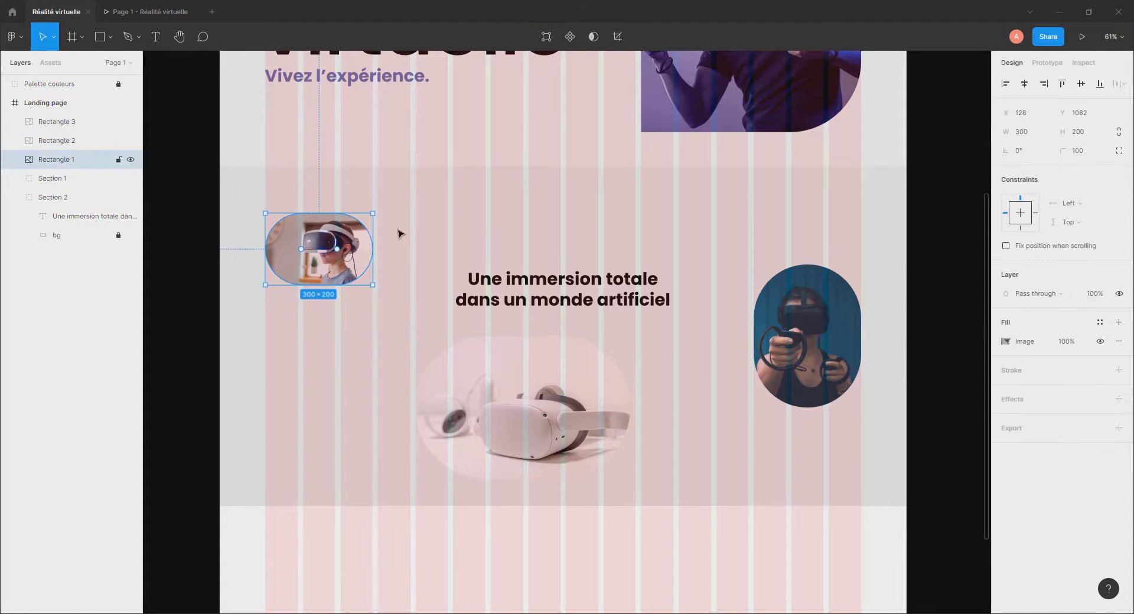
pyautogui.click(1005, 342)
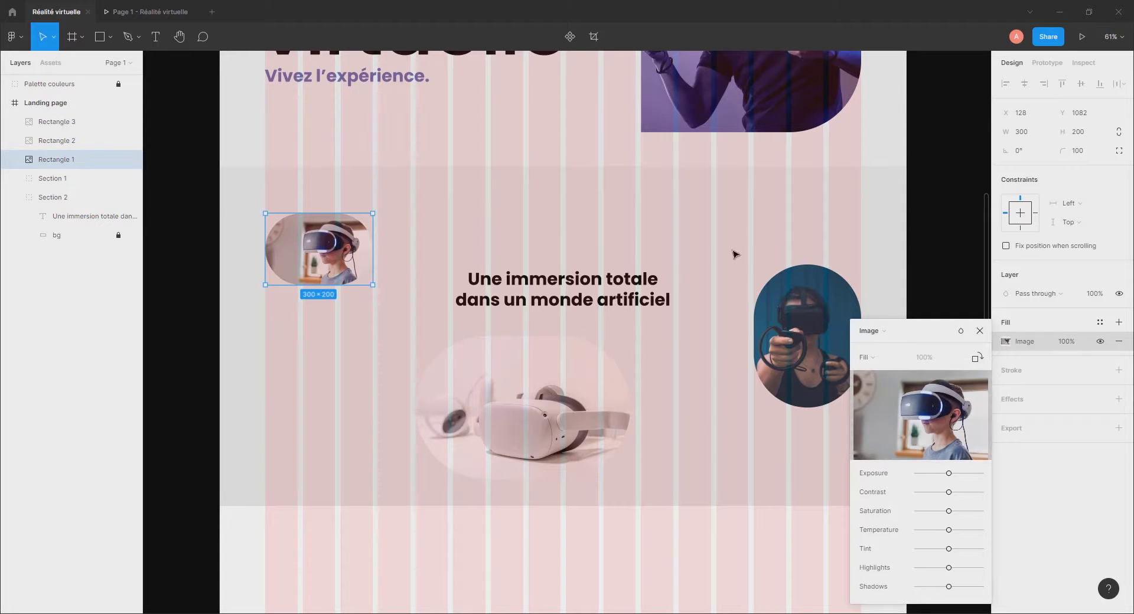
pyautogui.press('Escape')
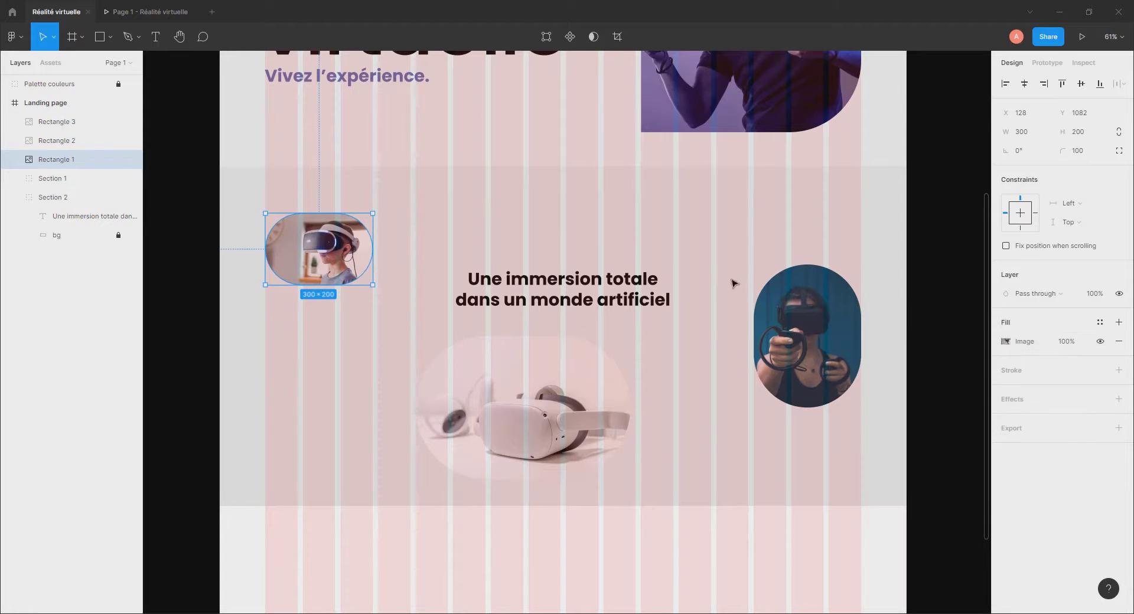
pyautogui.click(185, 336)
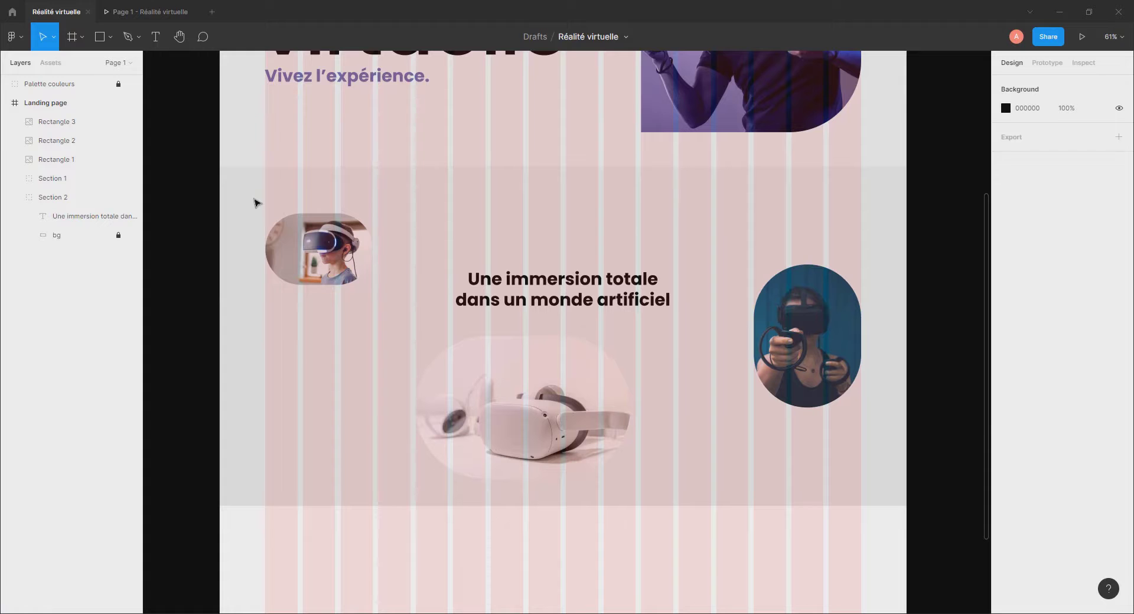
# Move Rectangle 1, Rectangle 2 and Rectangle 3 into Section 2, between the heading text and the bg layer.
pyautogui.scroll(1, 283, 245)
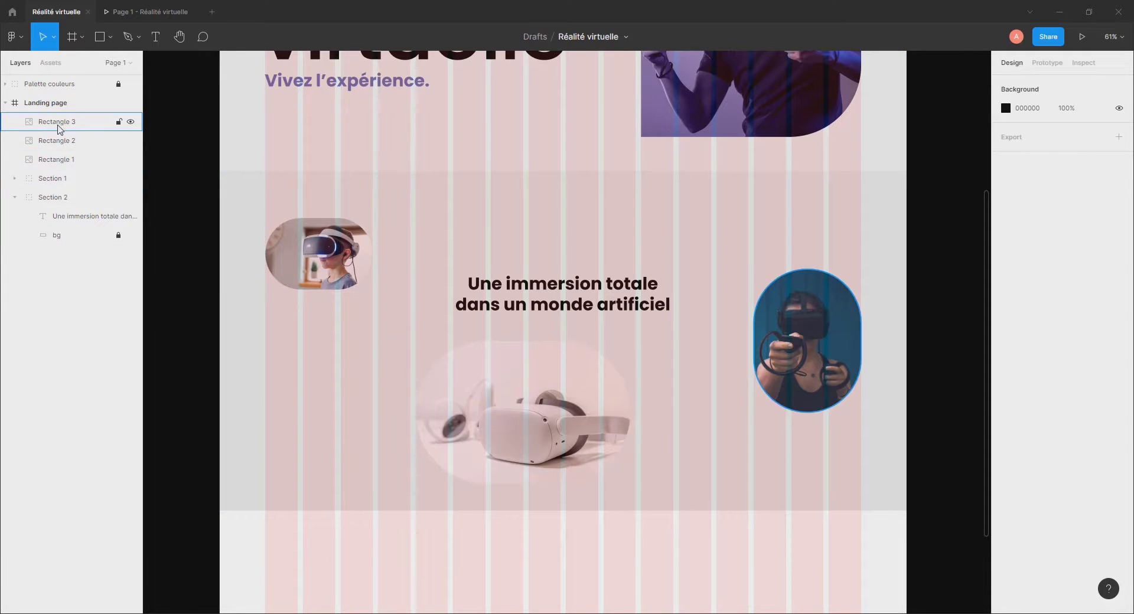
pyautogui.click(59, 159)
pyautogui.keyDown('shift'); pyautogui.click(56, 122); pyautogui.keyUp('shift')
pyautogui.moveTo(56, 121); pyautogui.dragTo(67, 228)
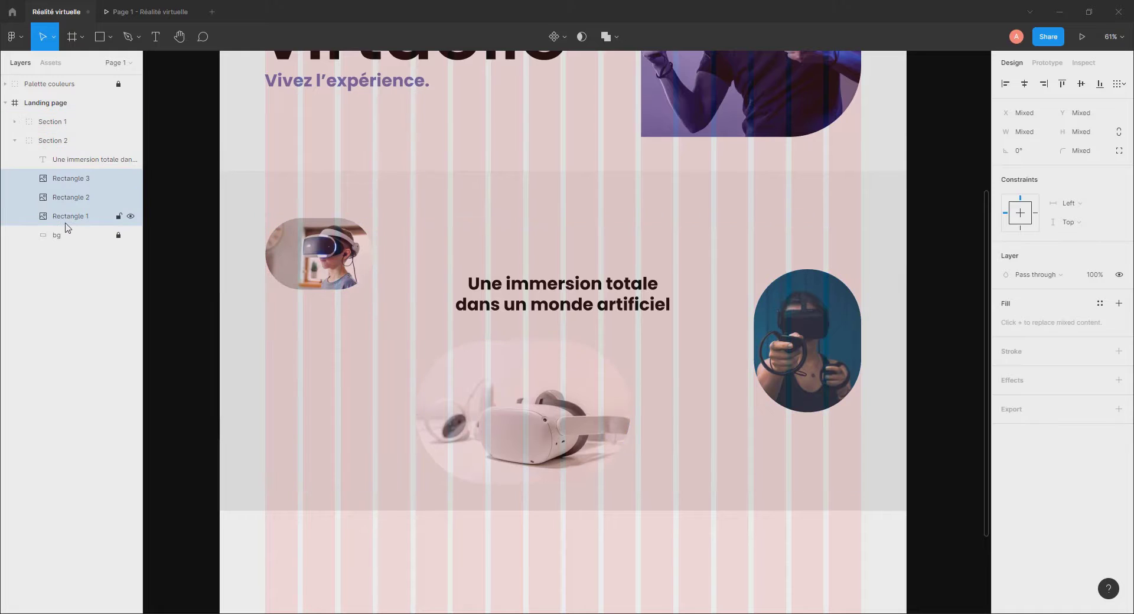
# Group the three photo rectangles inside Section 2 and name the group "photos".
pyautogui.hotkey('ctrl', 'g')
pyautogui.doubleClick(65, 180)
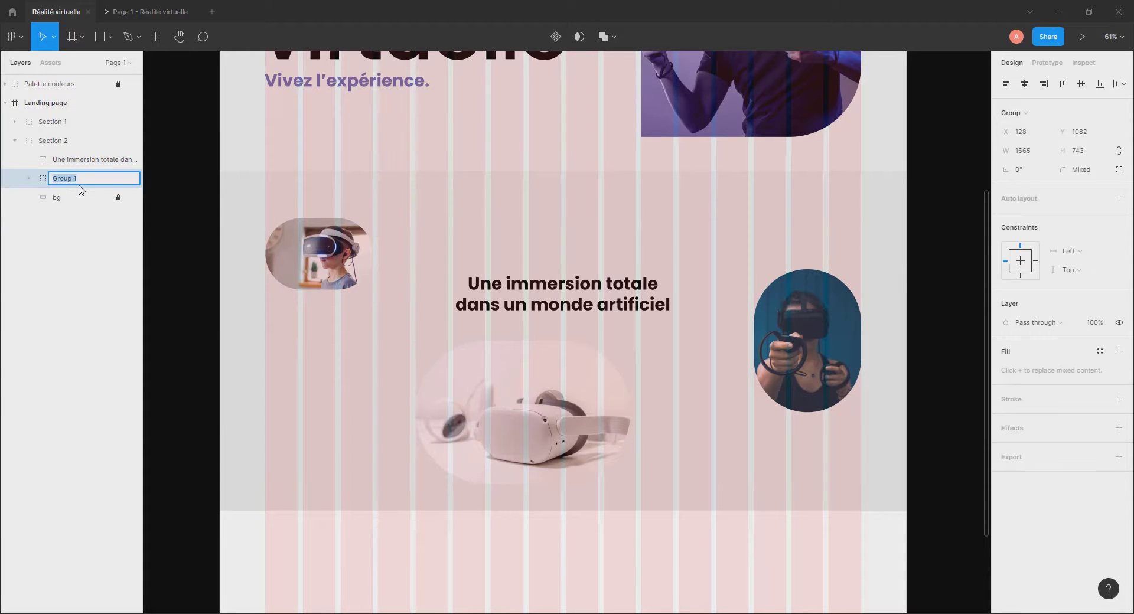
pyautogui.write('photos')
pyautogui.press('Return')
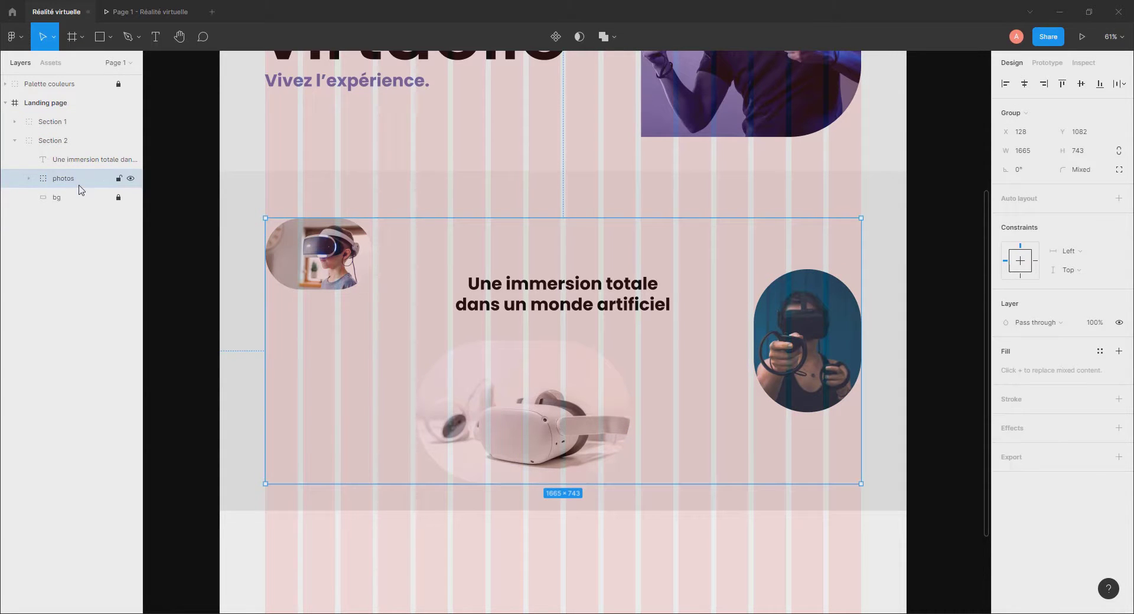
# Hide the bg background layers of Section 2 and Section 1, and collapse both sections in the layer list.
pyautogui.click(65, 198)
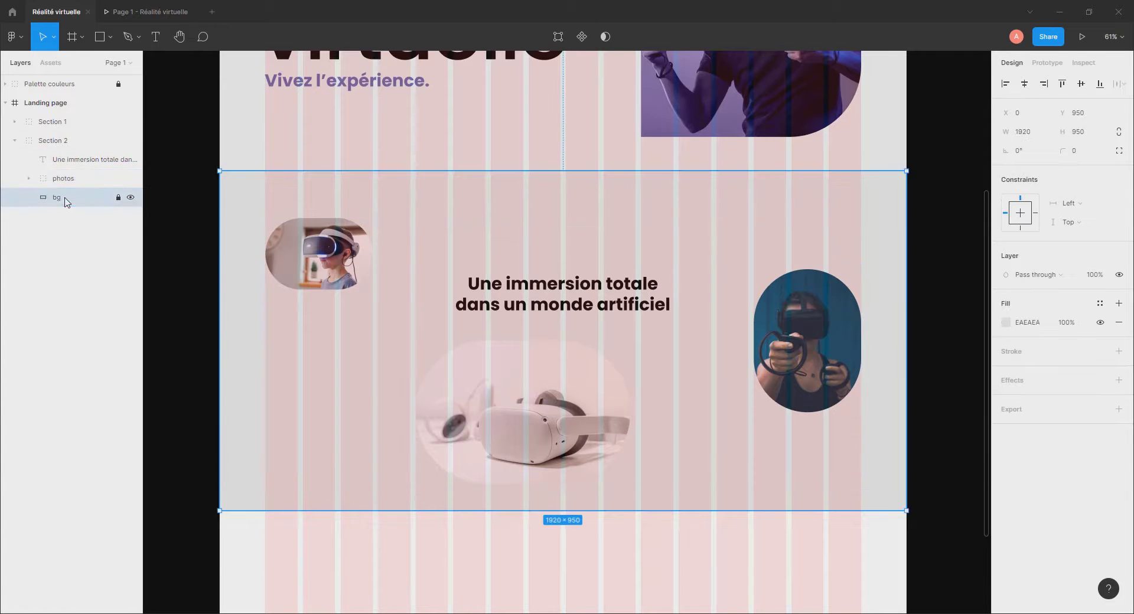
pyautogui.click(130, 199)
pyautogui.click(15, 122)
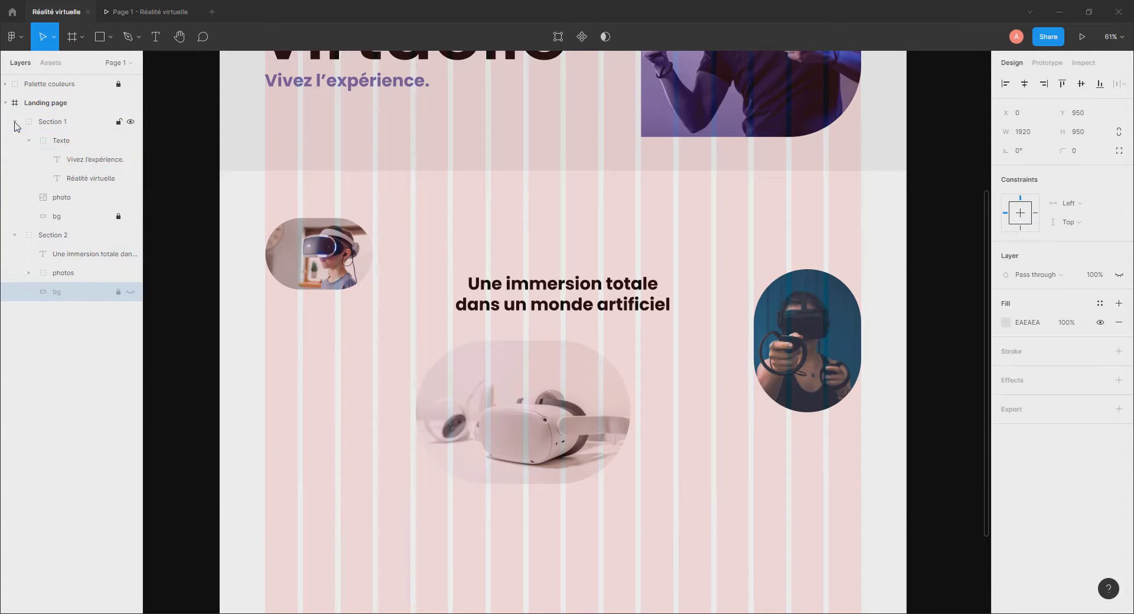
pyautogui.click(131, 216)
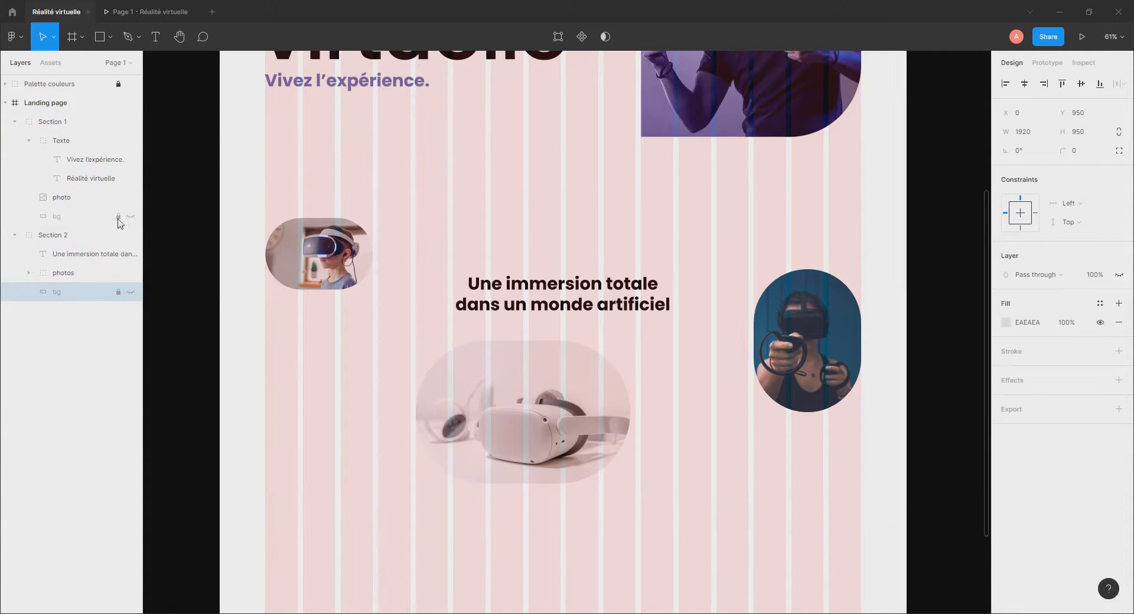
pyautogui.click(15, 235)
pyautogui.click(23, 122)
pyautogui.click(15, 121)
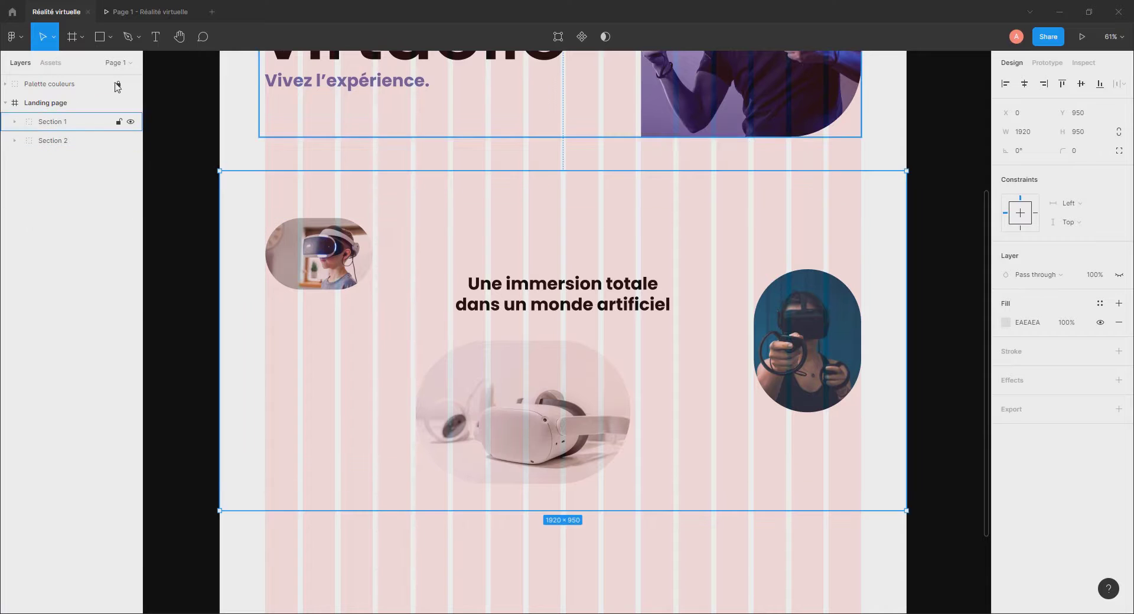
# Review both landing page sections in the prototype preview, then return to the design file.
pyautogui.click(144, 13)
pyautogui.scroll(-4, 499, 345)
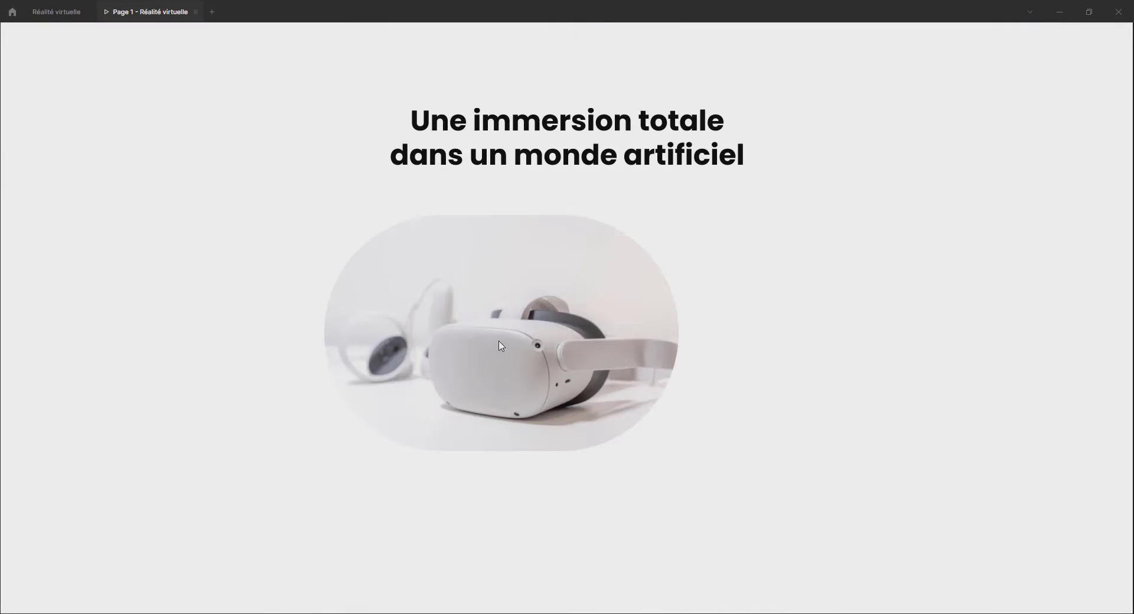
pyautogui.scroll(10, 513, 347)
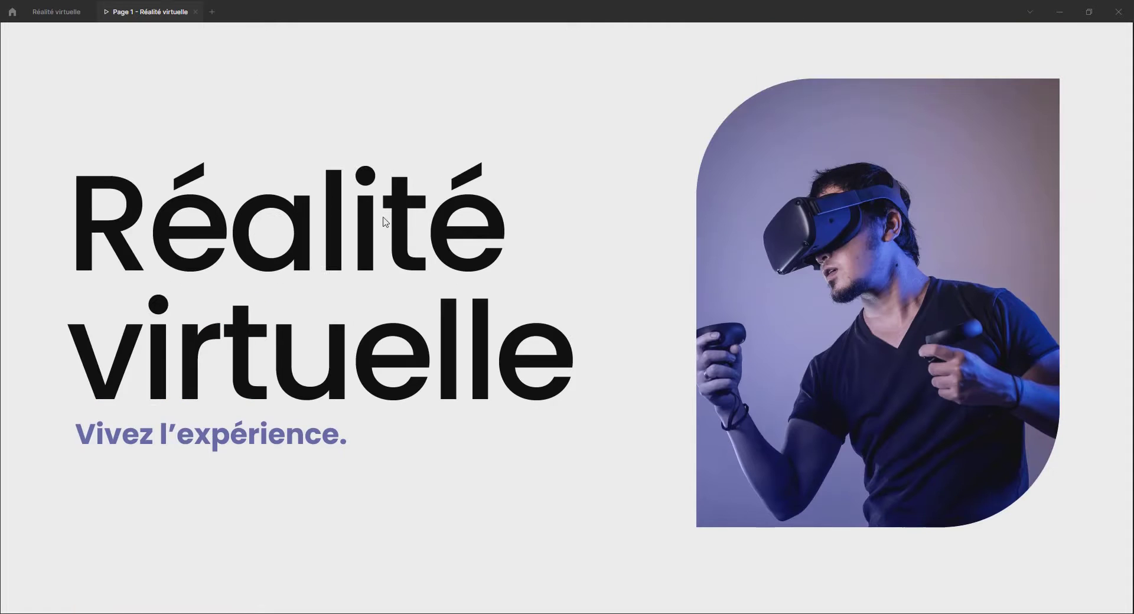
pyautogui.scroll(-14, 589, 392)
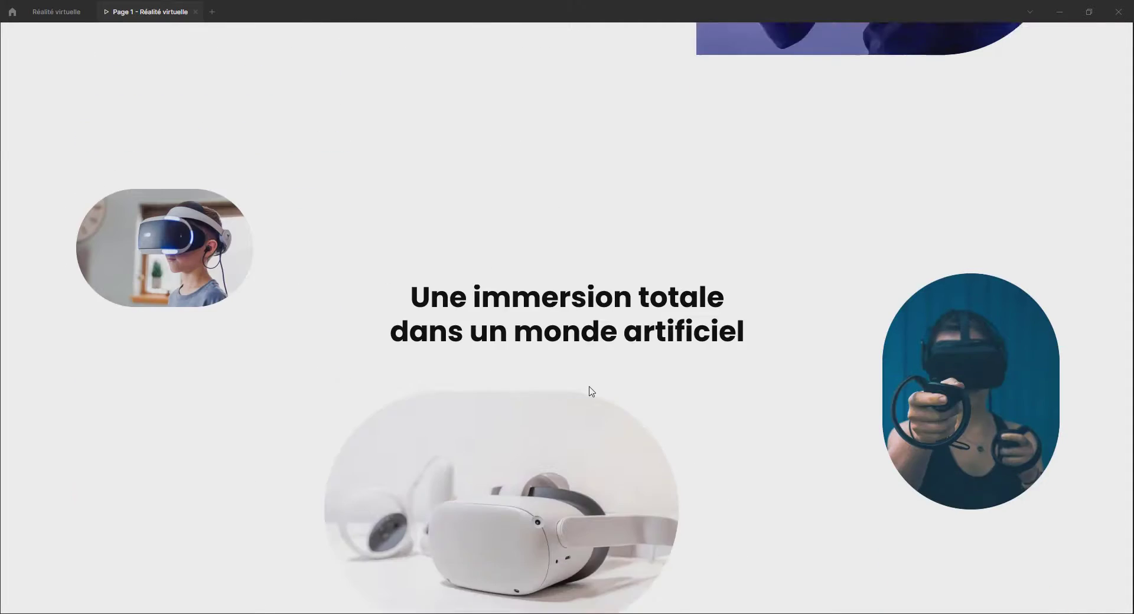
pyautogui.scroll(6, 677, 284)
pyautogui.click(70, 11)
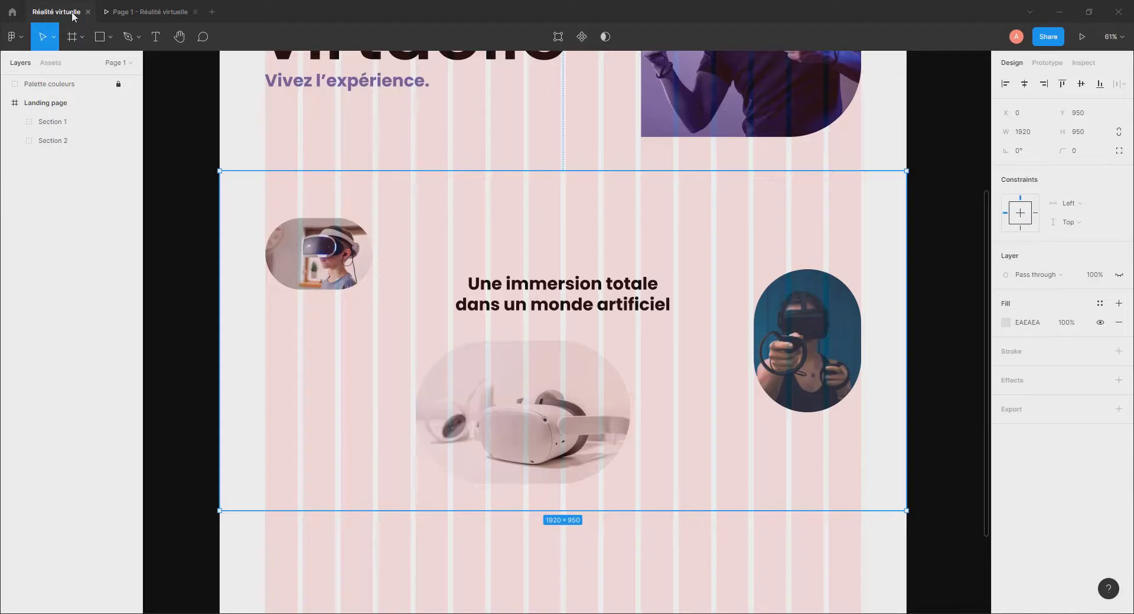
pyautogui.click(324, 259)
pyautogui.keyDown('shift'); pyautogui.click(466, 361); pyautogui.keyUp('shift')
pyautogui.keyDown('shift'); pyautogui.click(768, 355); pyautogui.keyUp('shift')
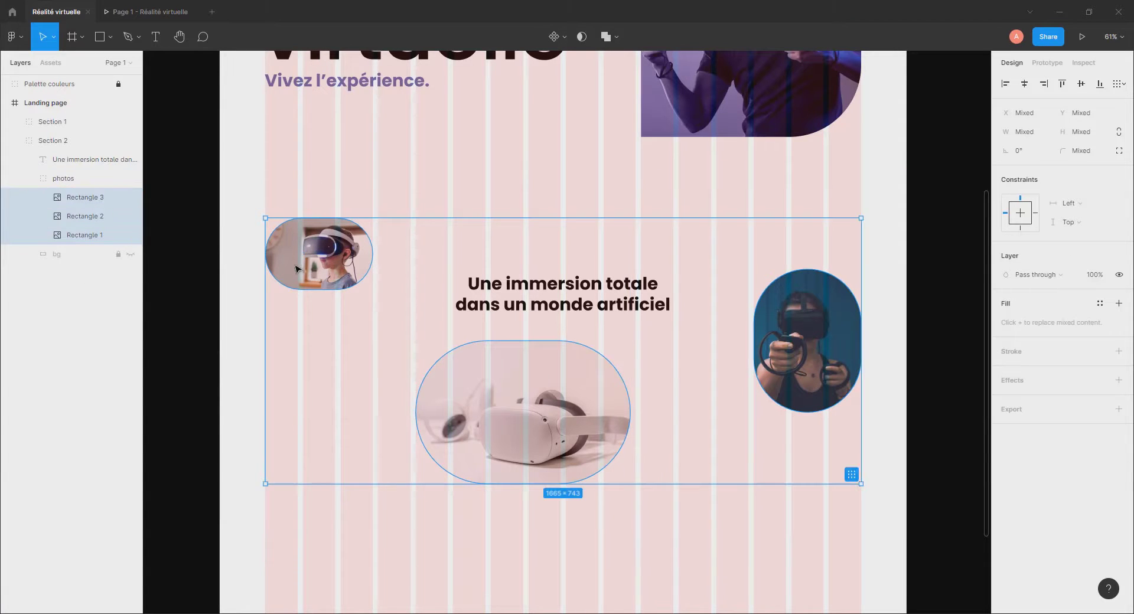
# Add a solid 6667AB fill at 100% over the photo of the child with a headset, using the Color blend mode.
pyautogui.click(298, 269)
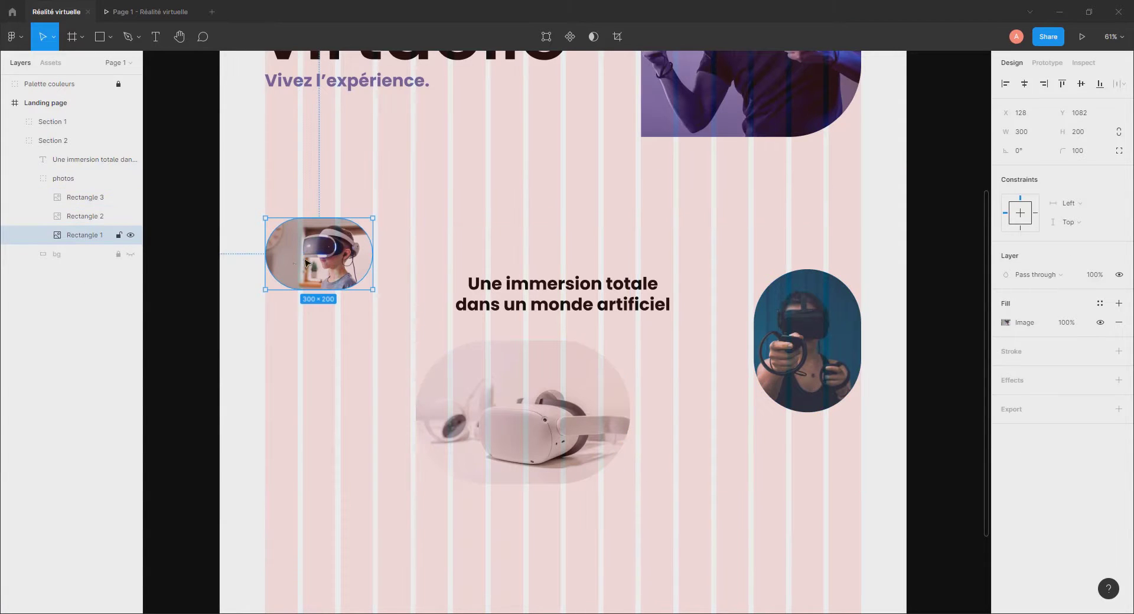
pyautogui.click(1119, 304)
pyautogui.click(1005, 322)
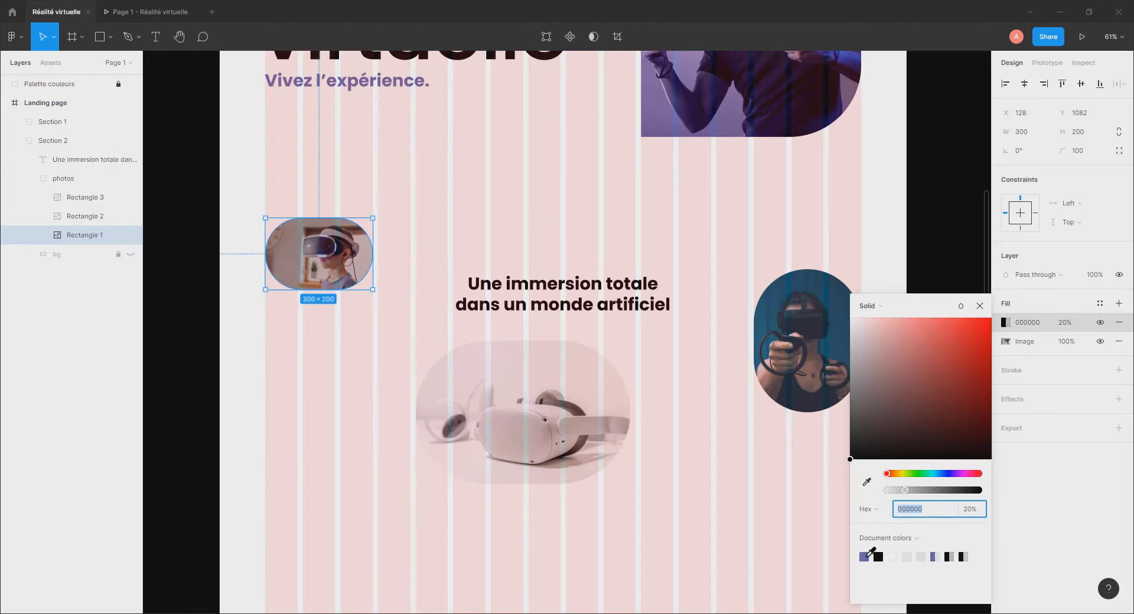
pyautogui.click(864, 556)
pyautogui.click(958, 308)
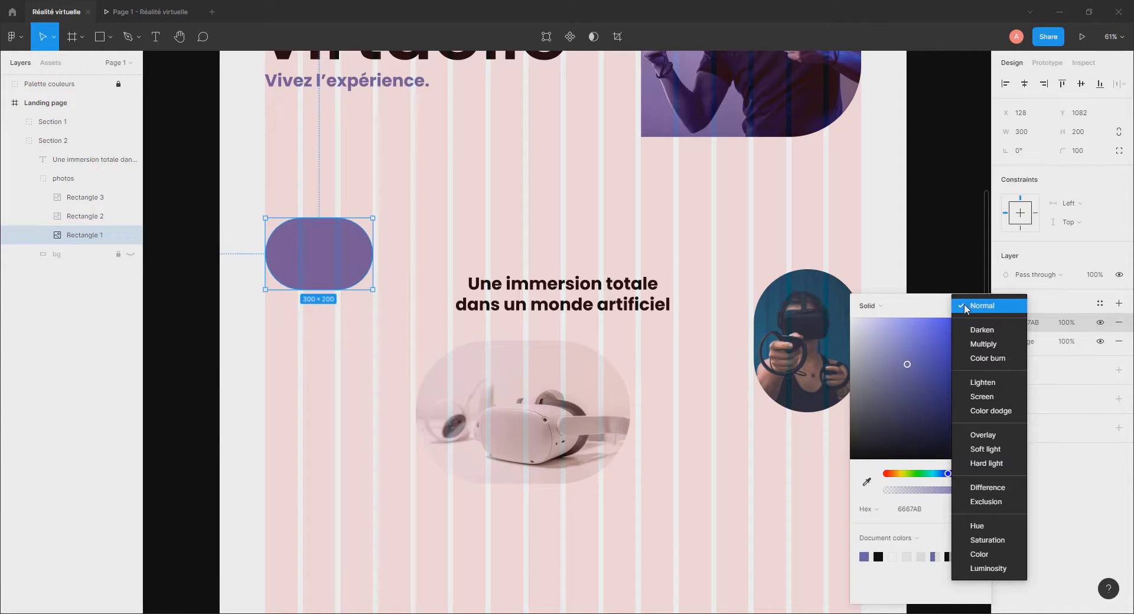
pyautogui.click(982, 555)
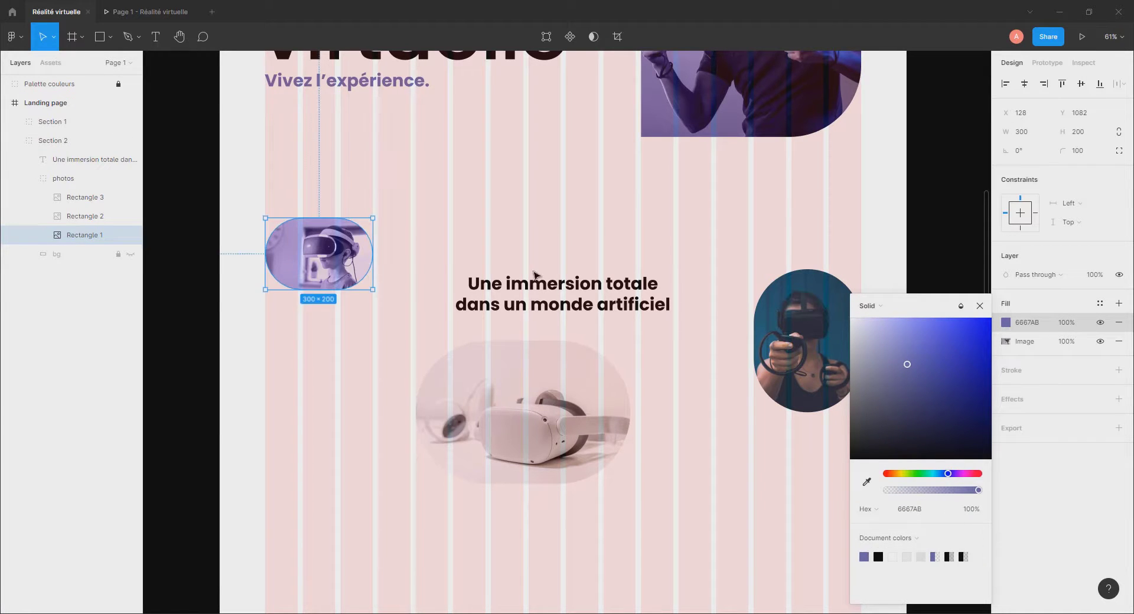
# Add a solid 6667AB fill at 100% over the white VR headset photo, blended in Color mode.
pyautogui.click(536, 400)
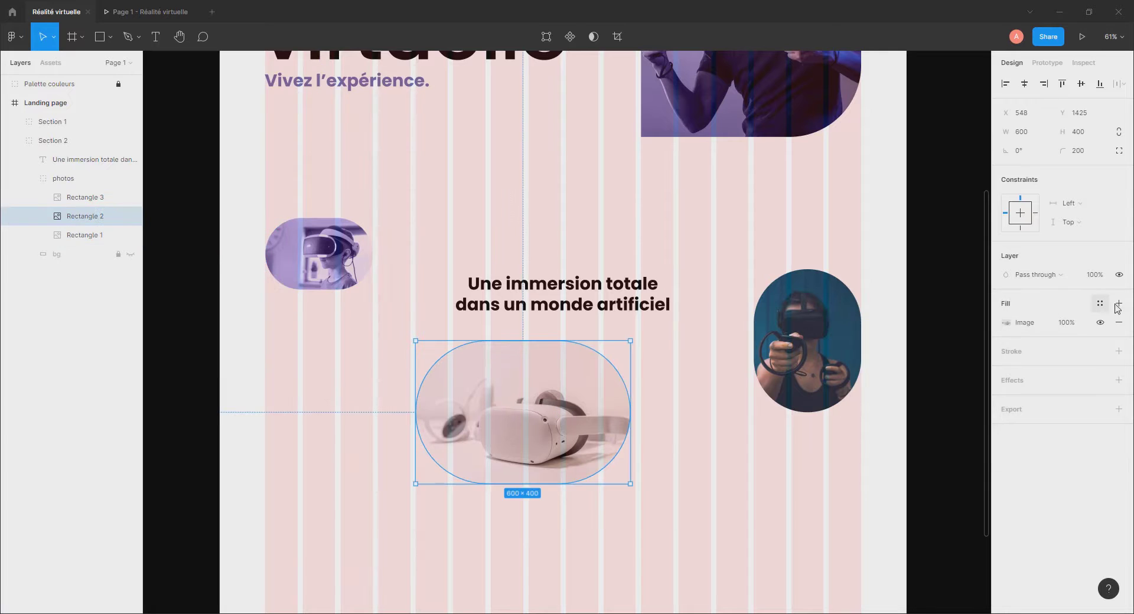
pyautogui.click(1006, 322)
pyautogui.click(883, 313)
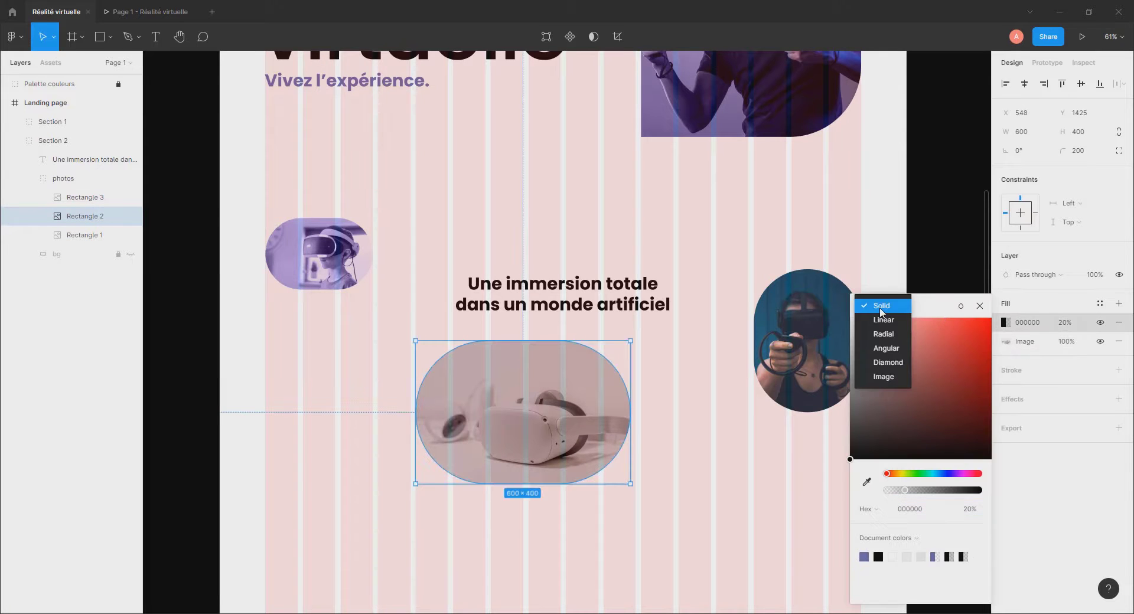
pyautogui.click(884, 308)
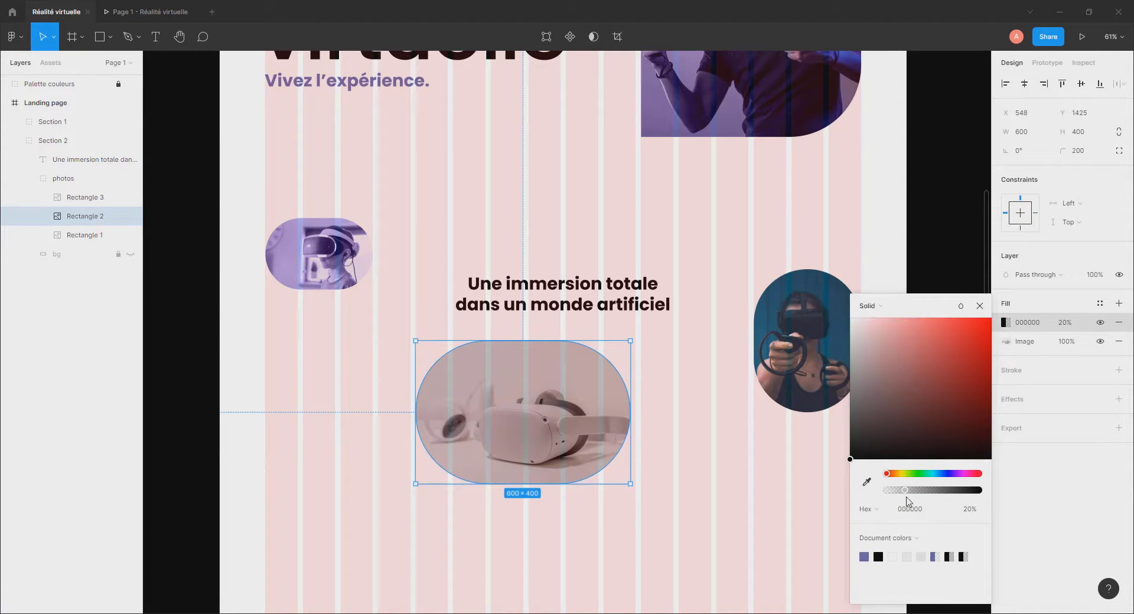
pyautogui.click(863, 557)
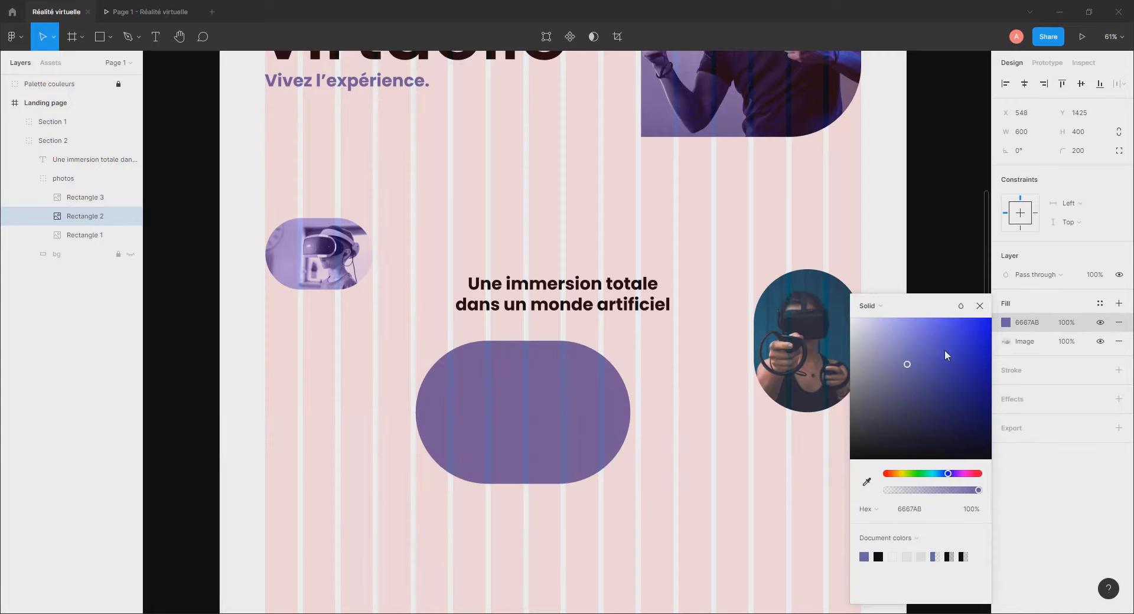
pyautogui.click(961, 306)
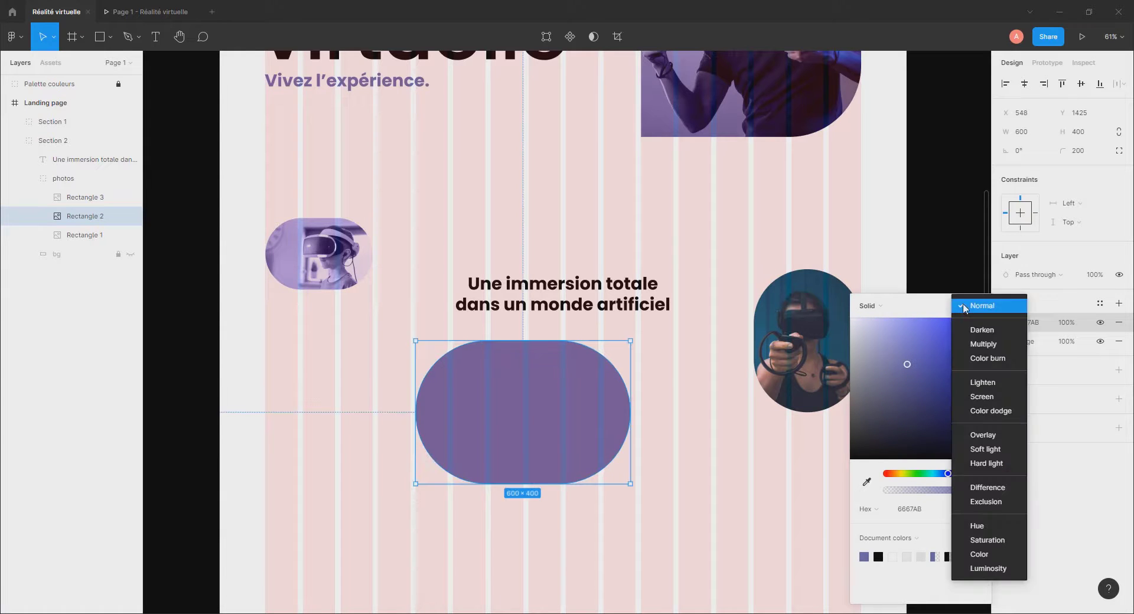
pyautogui.click(969, 553)
# Tint the photo of the woman holding controllers with a solid 6667AB fill at 100% in Color blend mode, then deselect it.
pyautogui.click(826, 372)
pyautogui.click(1119, 303)
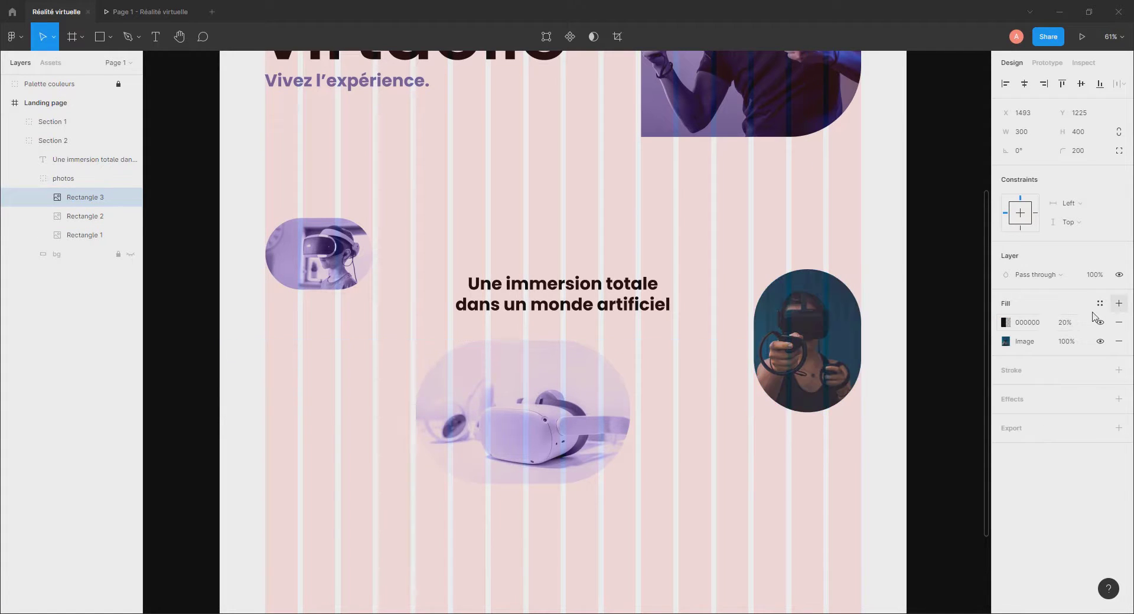
pyautogui.click(1006, 322)
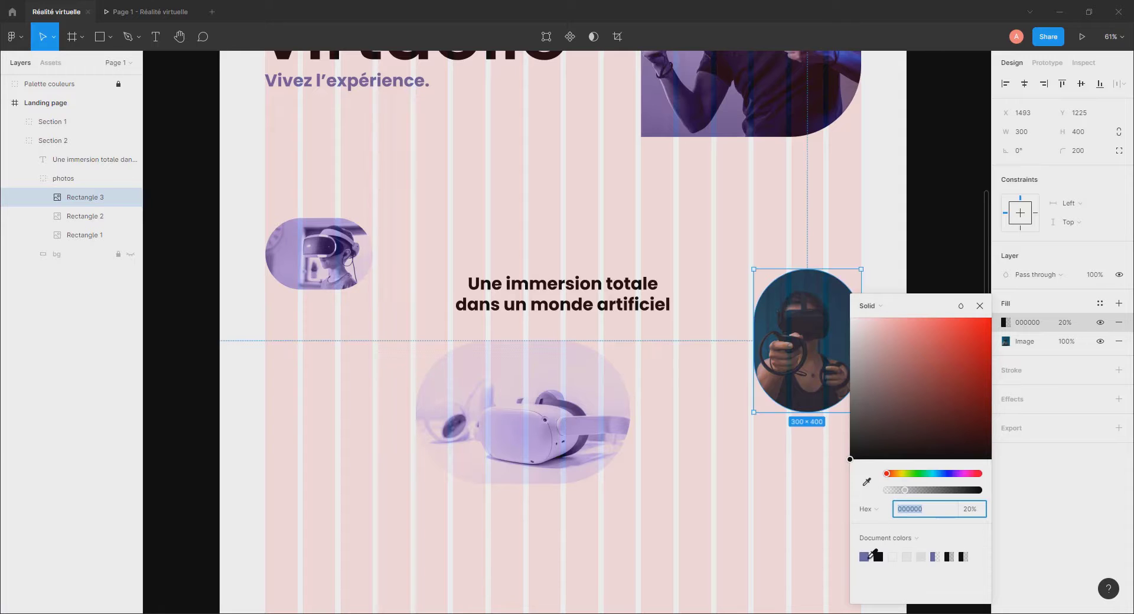
pyautogui.click(868, 555)
pyautogui.click(961, 306)
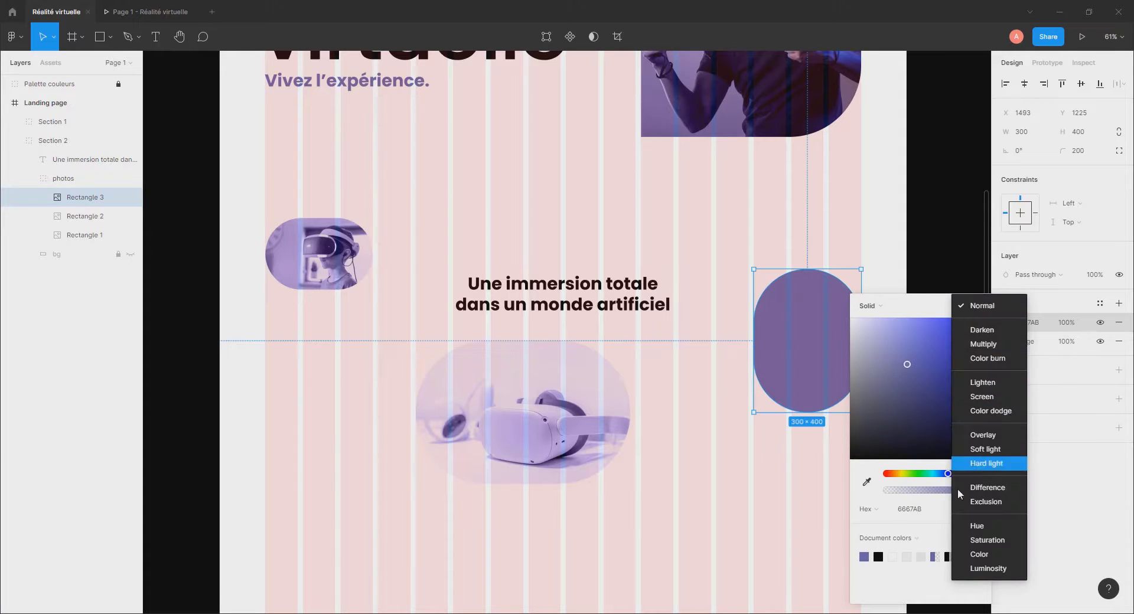
pyautogui.click(973, 555)
pyautogui.click(931, 278)
pyautogui.click(742, 242)
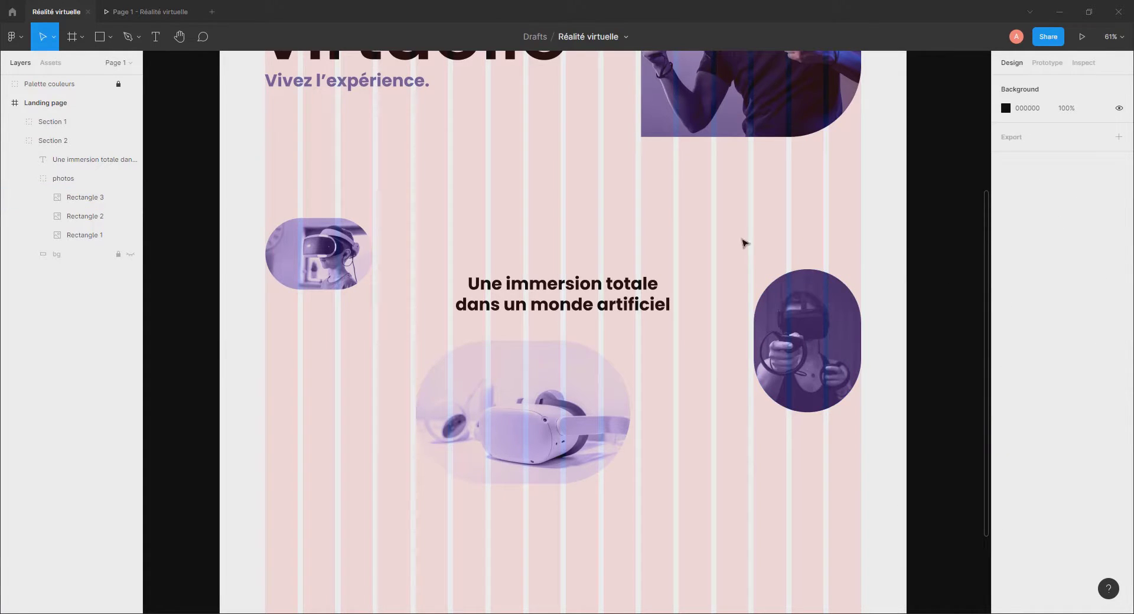
# Check the purple-tinted photos against the hero section in the prototype preview, then return to the design file.
pyautogui.click(175, 18)
pyautogui.scroll(10, 526, 332)
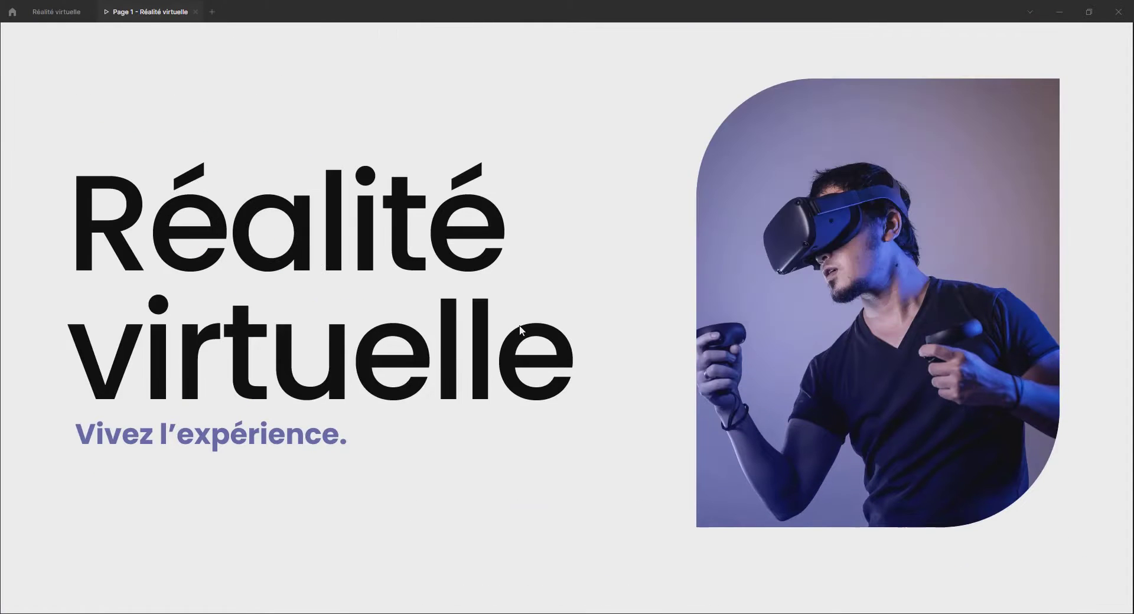
pyautogui.scroll(-10, 521, 330)
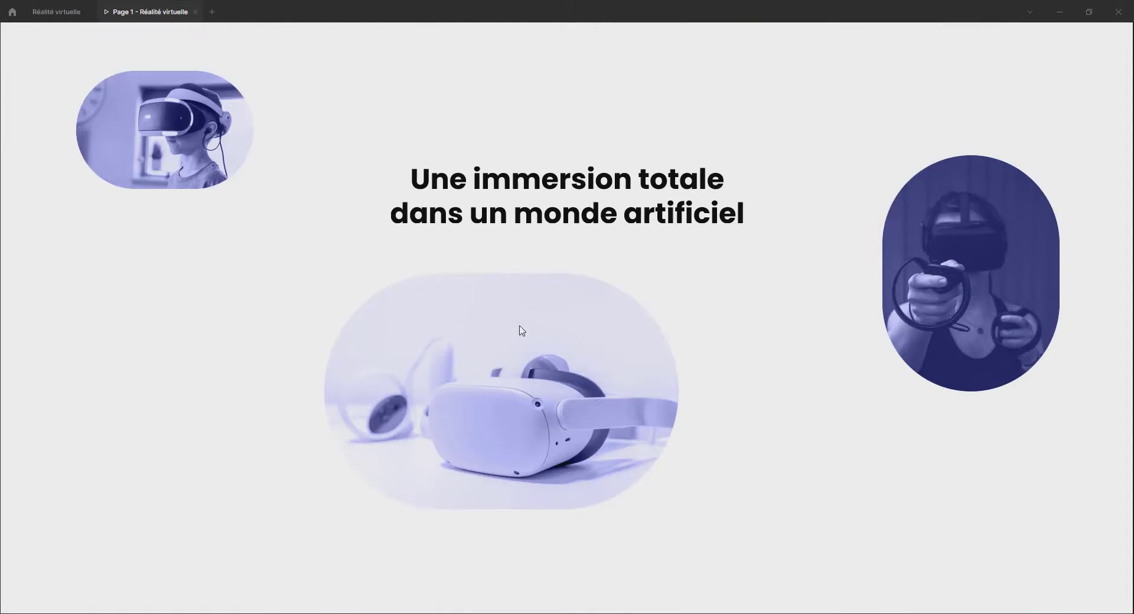
pyautogui.scroll(3, 522, 329)
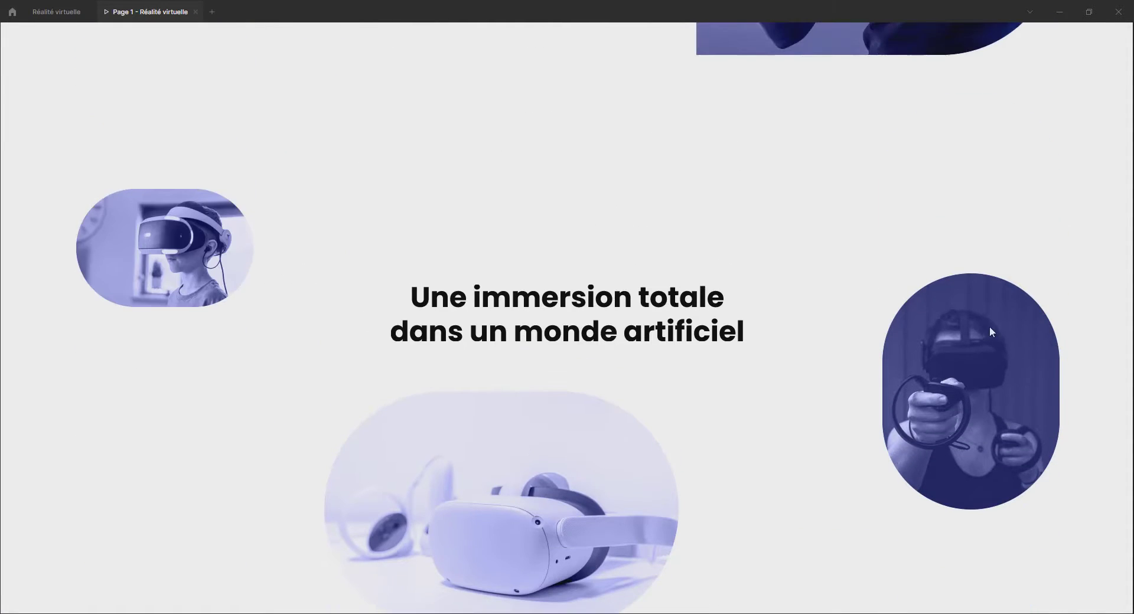
pyautogui.scroll(8, 489, 361)
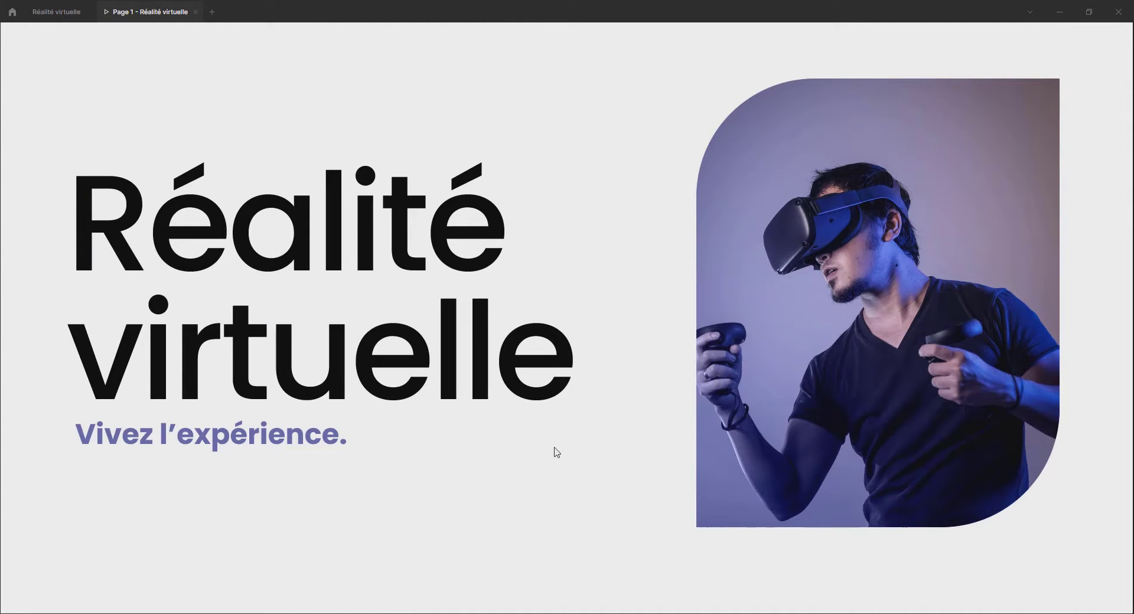
pyautogui.scroll(-10, 590, 433)
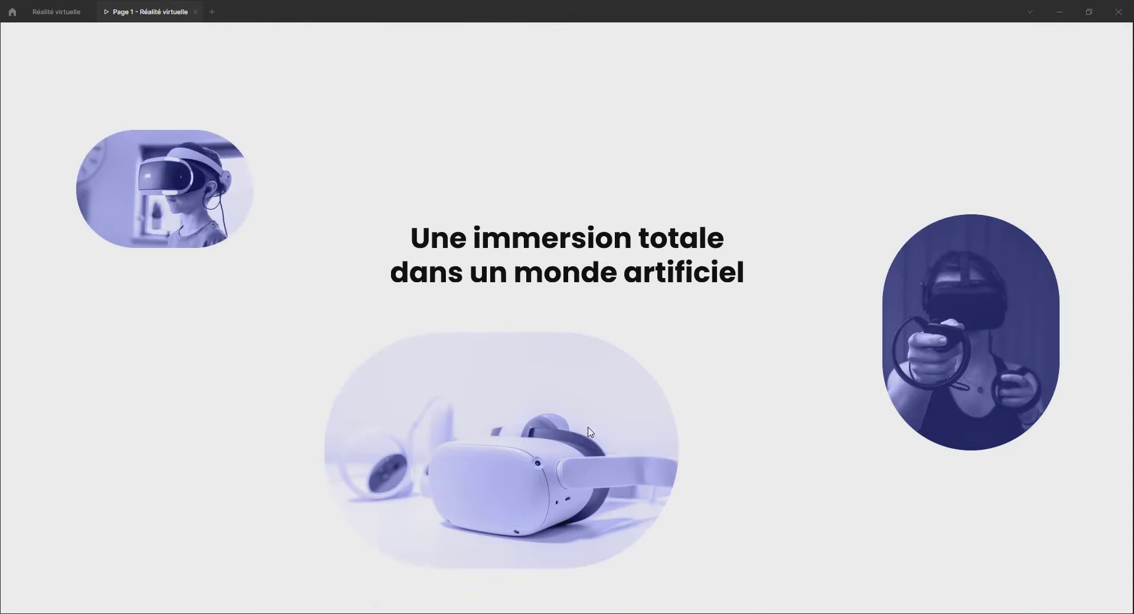
pyautogui.scroll(3, 590, 432)
pyautogui.scroll(-5, 590, 433)
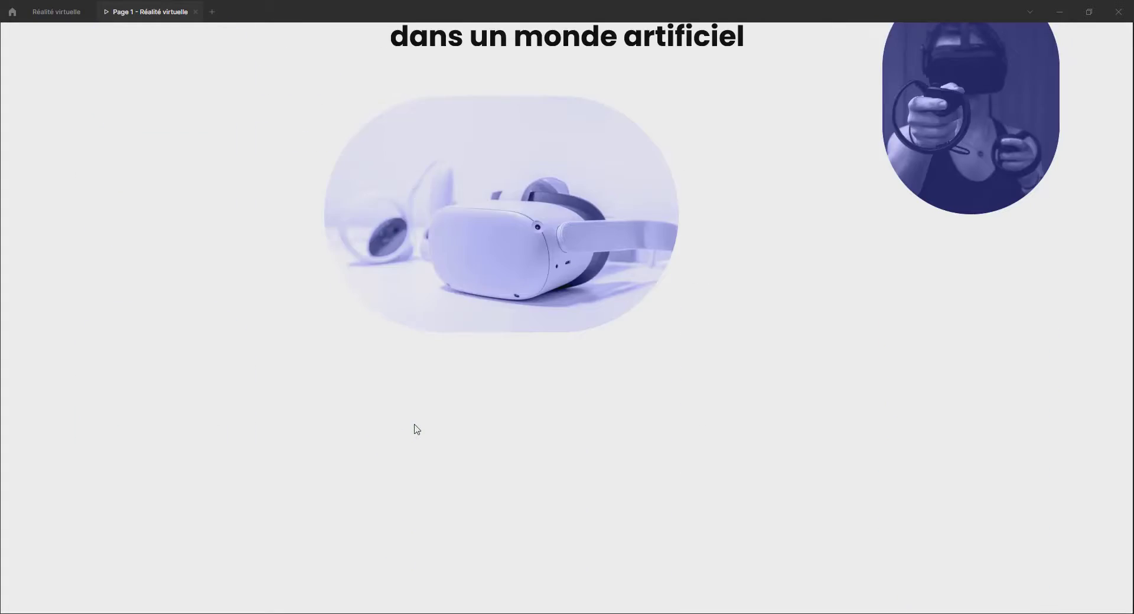
pyautogui.scroll(3, 415, 430)
pyautogui.scroll(4, 415, 430)
pyautogui.click(56, 12)
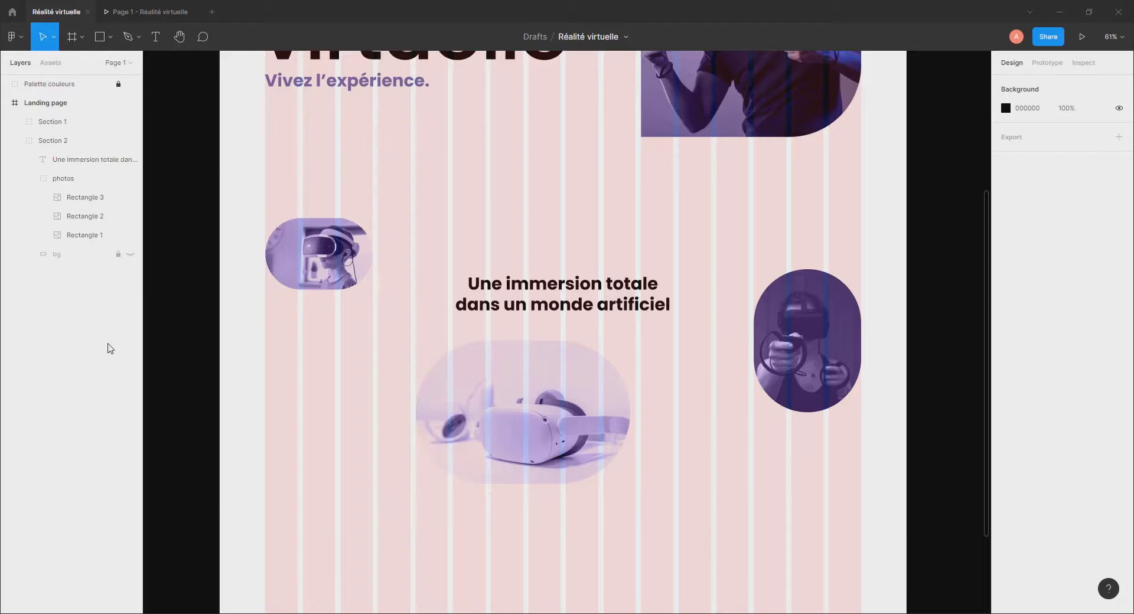
# Show the bg background layers of Section 2 and Section 1 again, and collapse both sections.
pyautogui.click(130, 254)
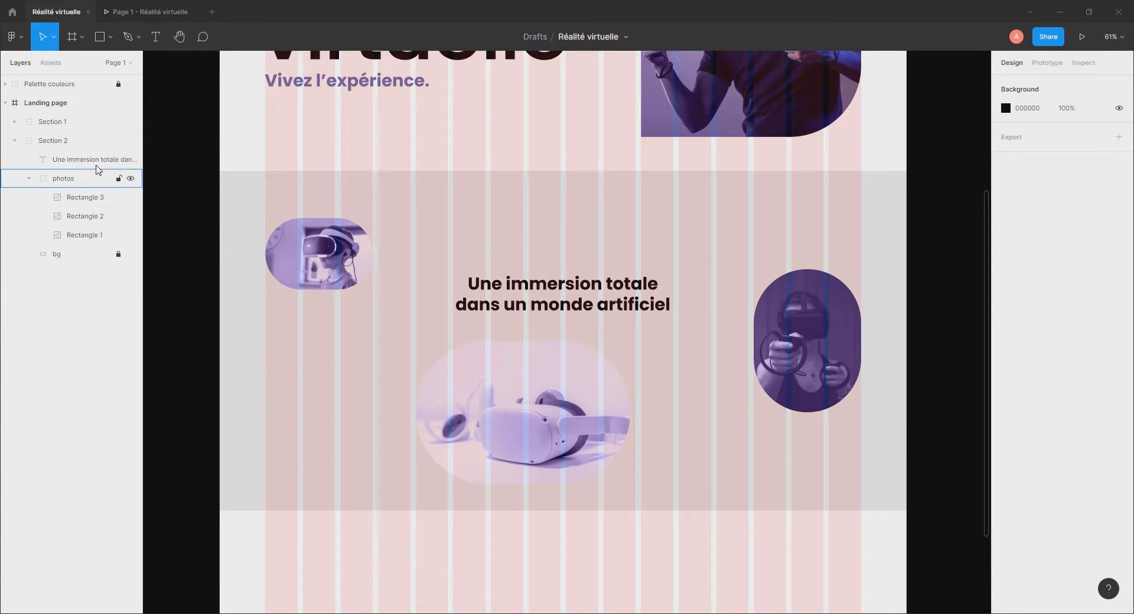
pyautogui.click(15, 141)
pyautogui.click(15, 123)
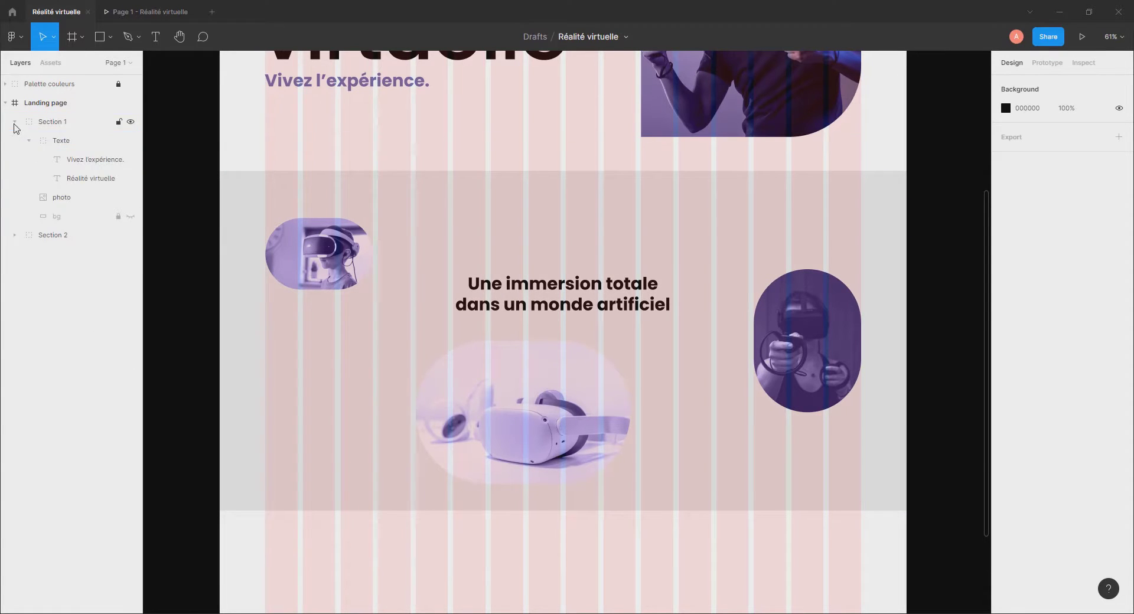
pyautogui.click(131, 216)
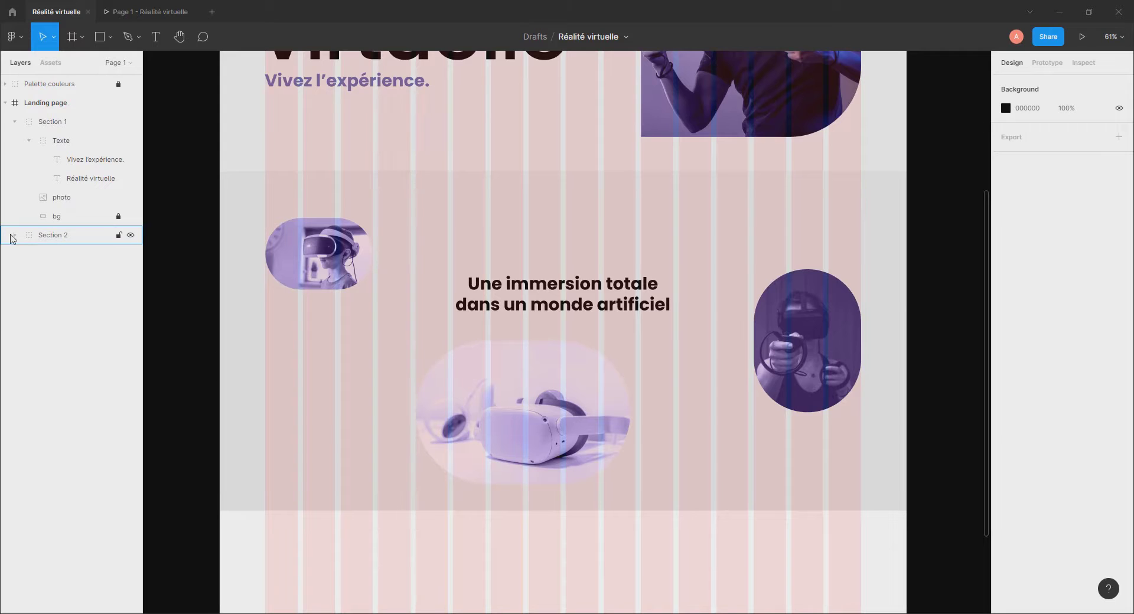
pyautogui.click(15, 122)
pyautogui.scroll(-3, 539, 353)
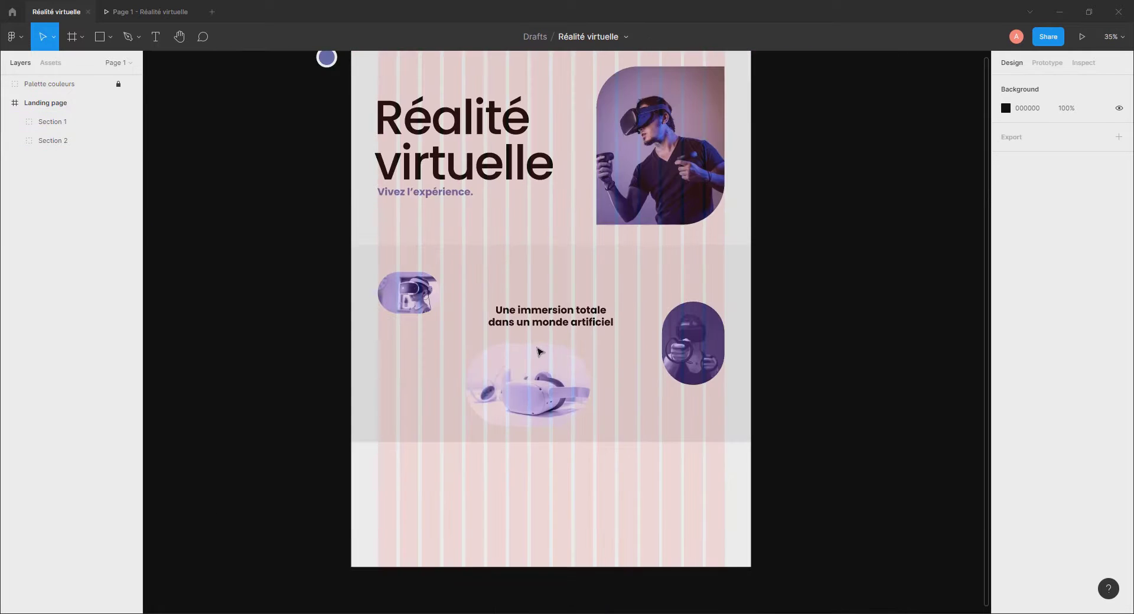
pyautogui.scroll(2, 606, 387)
pyautogui.hscroll(2, 606, 390)
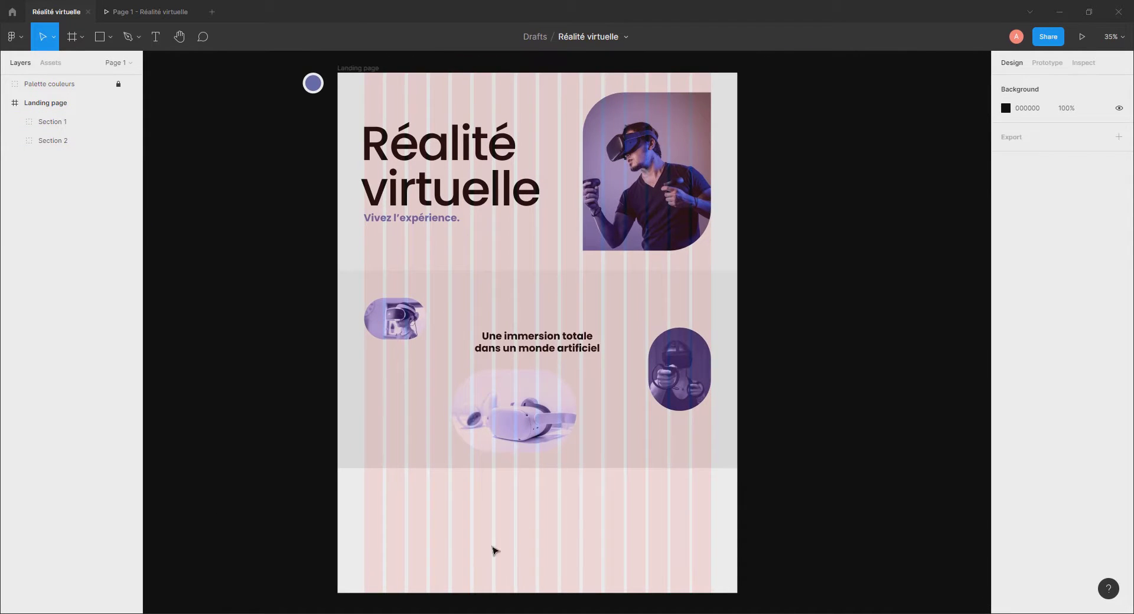
pyautogui.scroll(2, 501, 516)
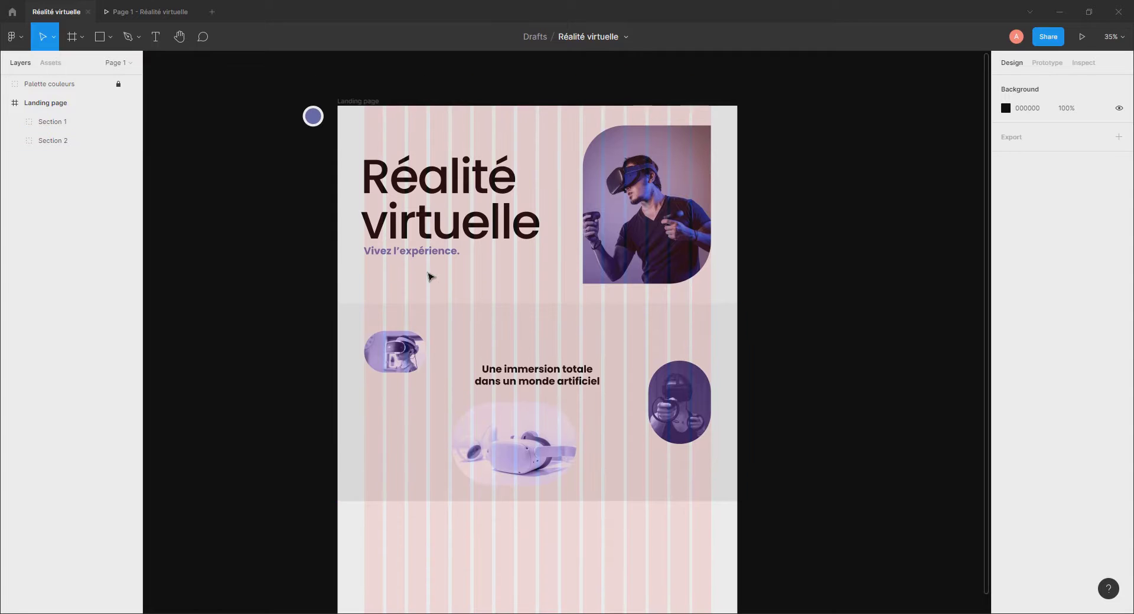
# Extend the Landing page frame downward and set its height to 4500, then deselect it.
pyautogui.click(358, 107)
pyautogui.click(358, 109)
pyautogui.scroll(-5, 541, 399)
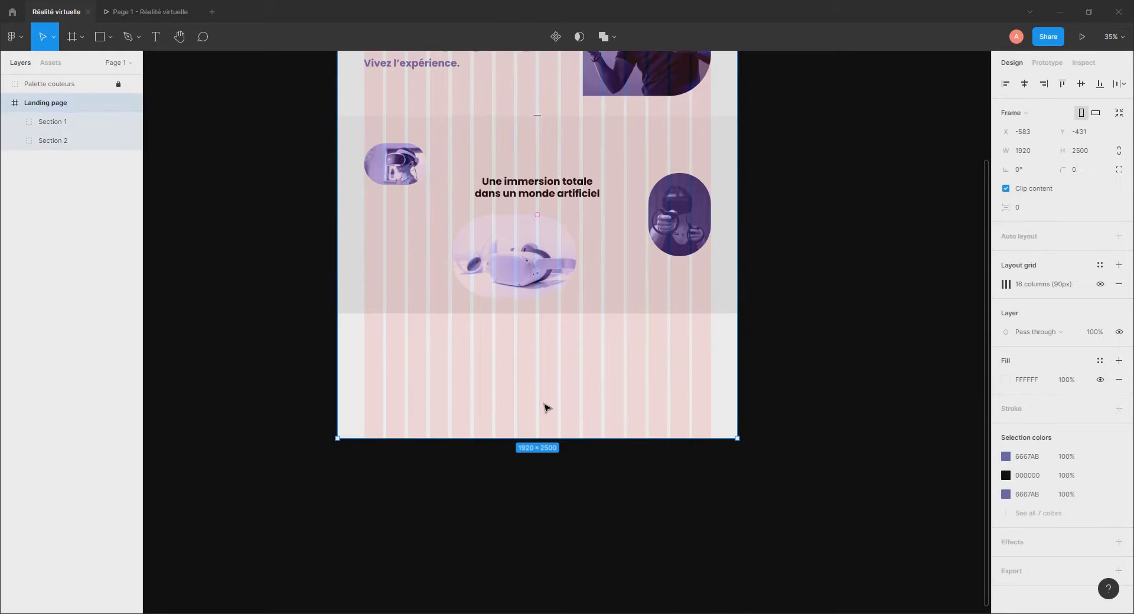
pyautogui.moveTo(538, 408); pyautogui.dragTo(526, 567)
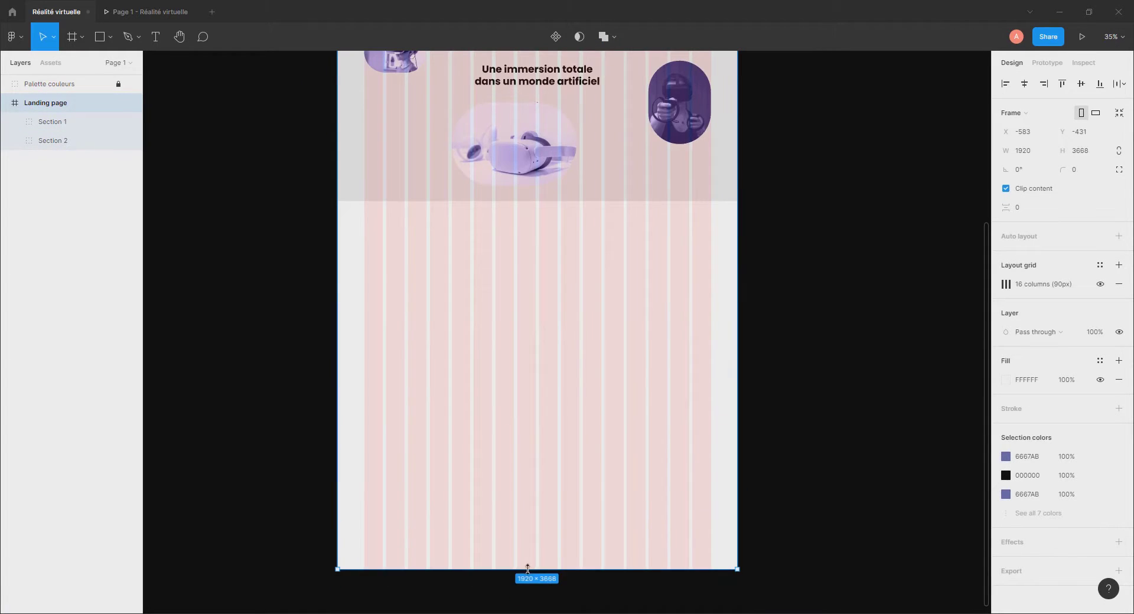
pyautogui.scroll(4, 571, 373)
pyautogui.scroll(1, 571, 374)
pyautogui.scroll(-8, 571, 374)
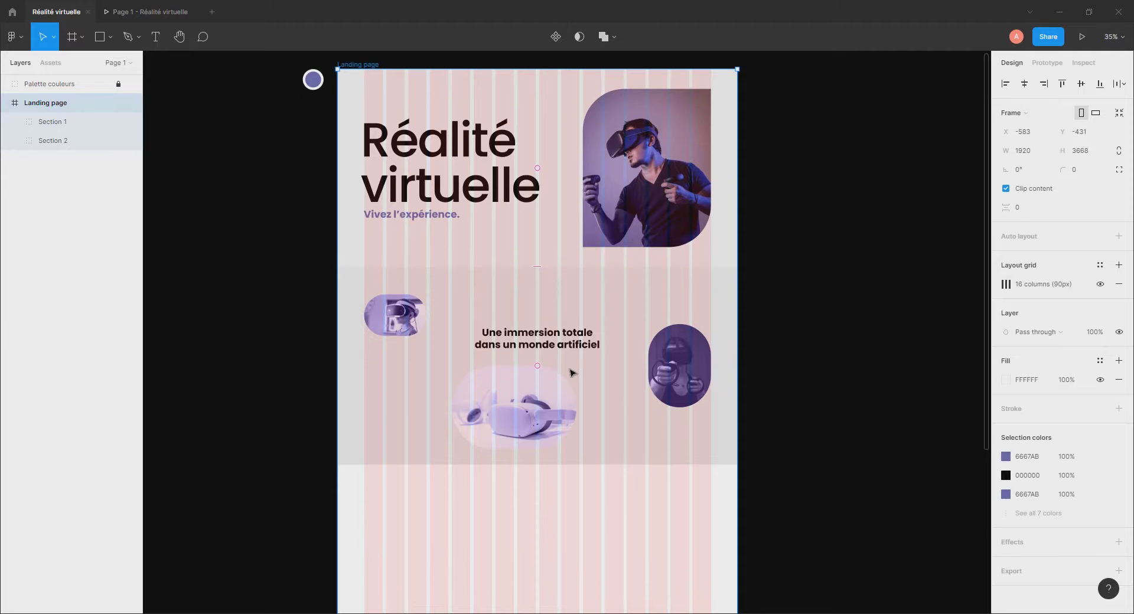
pyautogui.moveTo(565, 356); pyautogui.dragTo(564, 527)
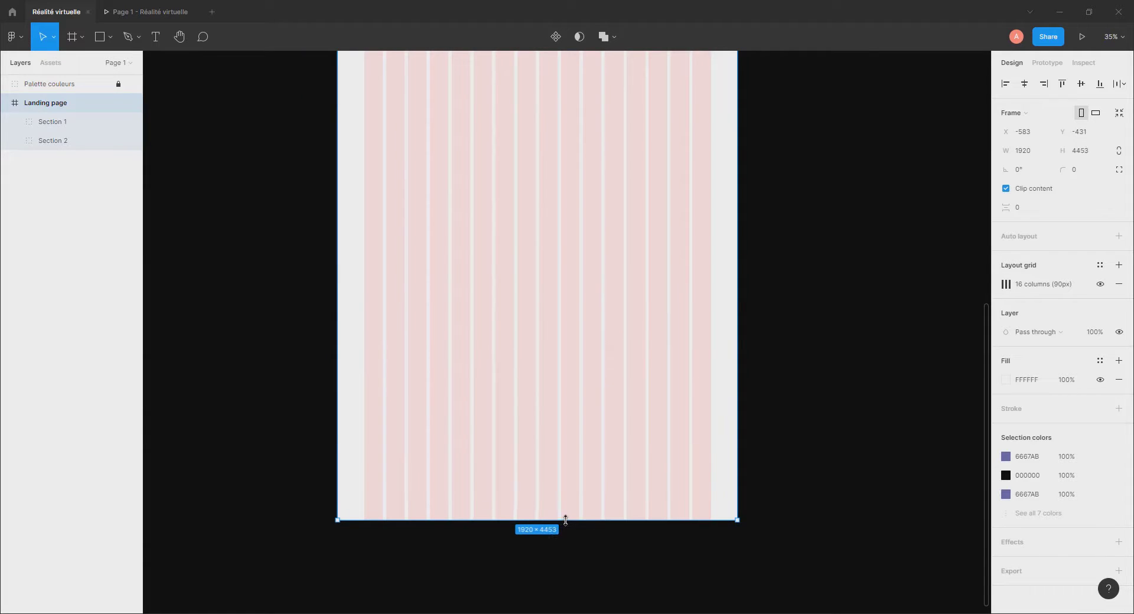
pyautogui.click(1092, 154)
pyautogui.write('4500')
pyautogui.press('Return')
pyautogui.scroll(3, 534, 344)
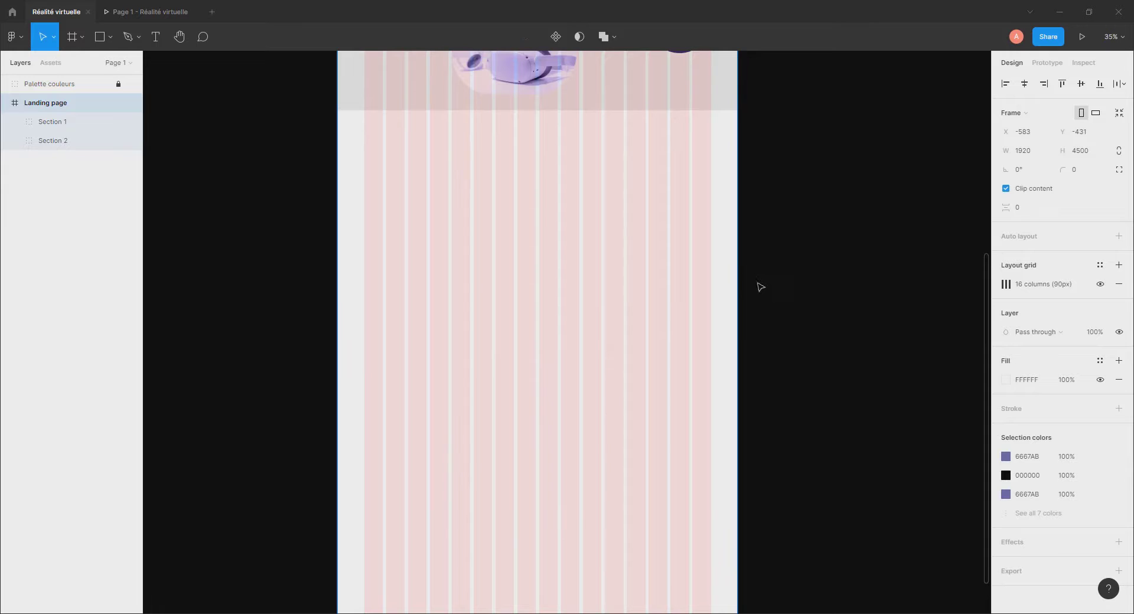
pyautogui.click(760, 288)
# Duplicate Section 1, place the copy directly beneath Section 2 on the landing page, and deselect it.
pyautogui.scroll(5, 478, 358)
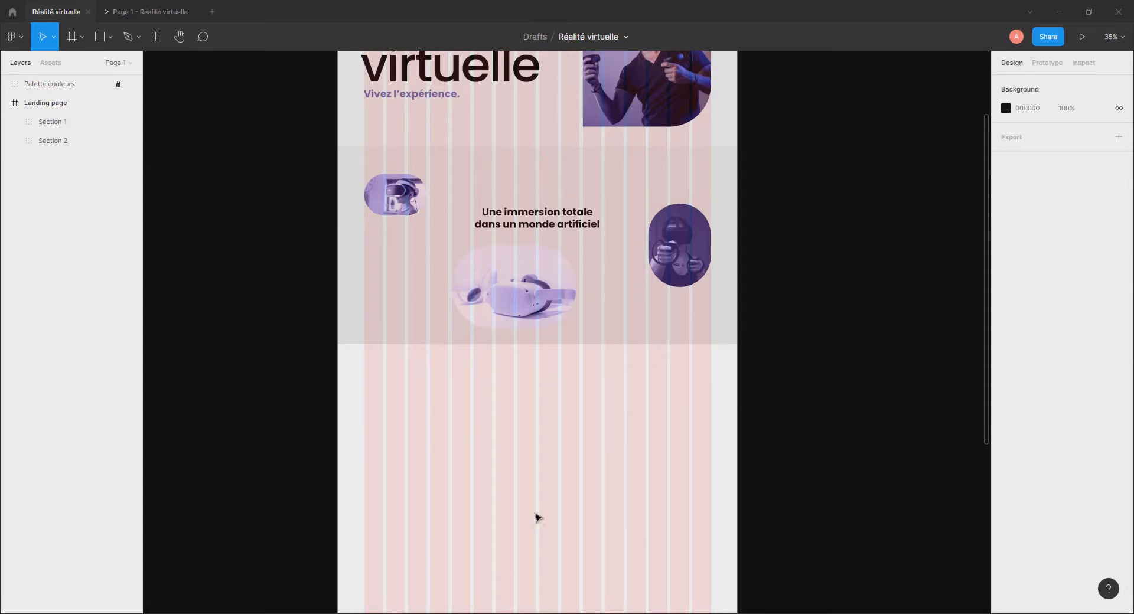
pyautogui.scroll(5, 496, 430)
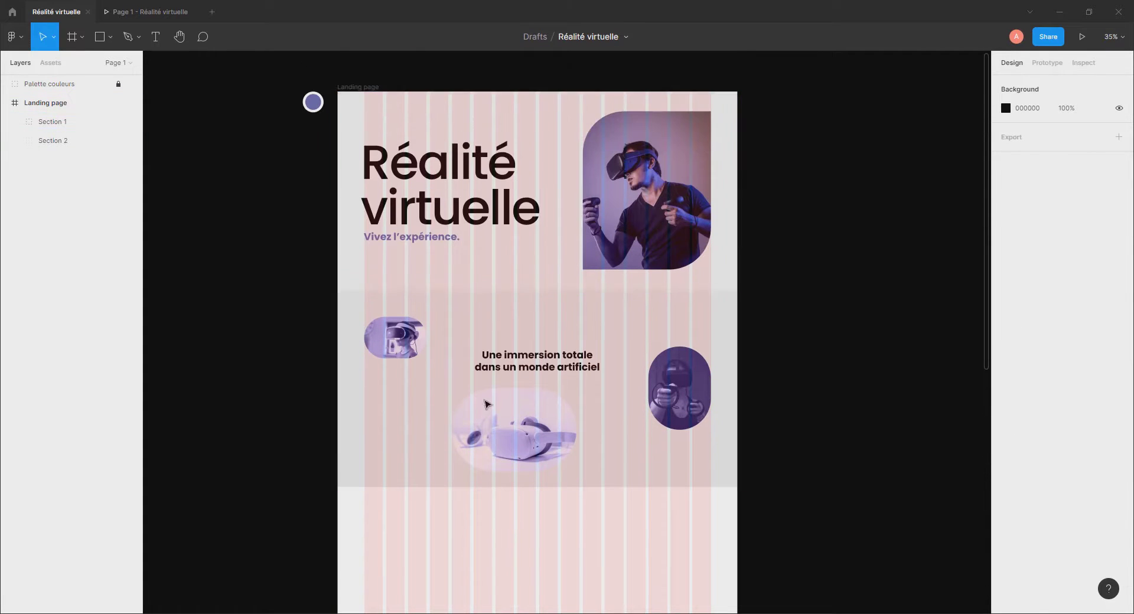
pyautogui.scroll(-4, 481, 419)
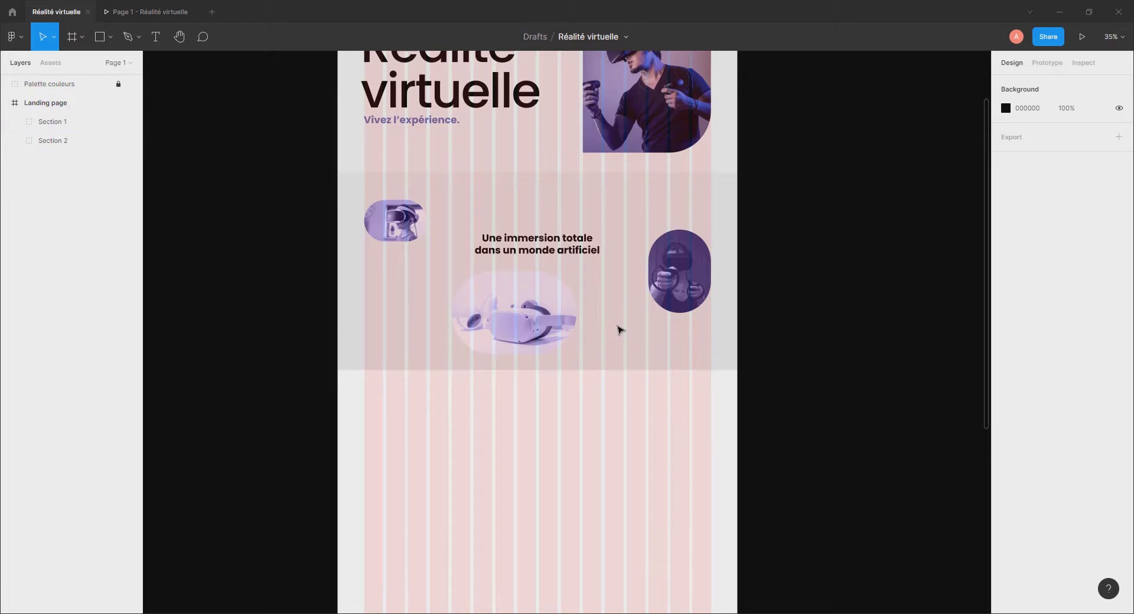
pyautogui.scroll(-3, 578, 350)
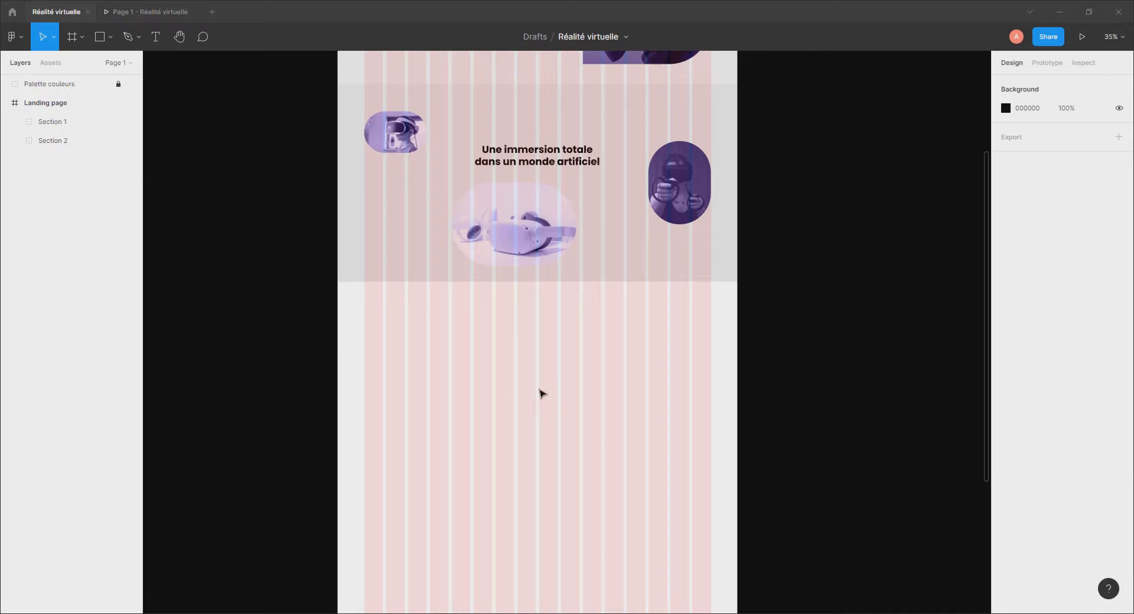
pyautogui.scroll(5, 494, 362)
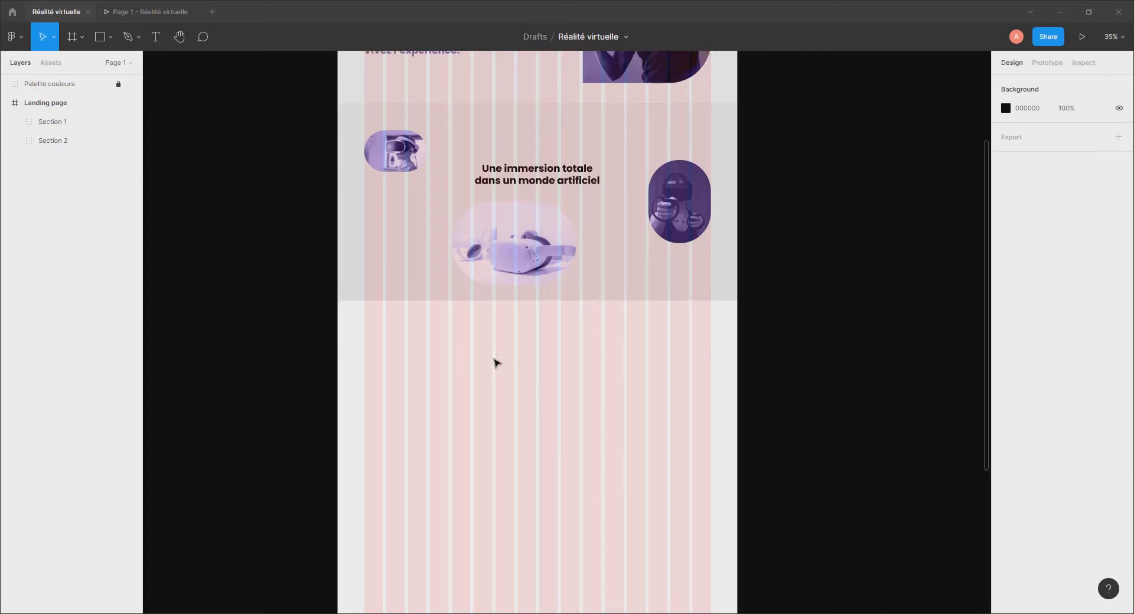
pyautogui.click(64, 122)
pyautogui.click(65, 124)
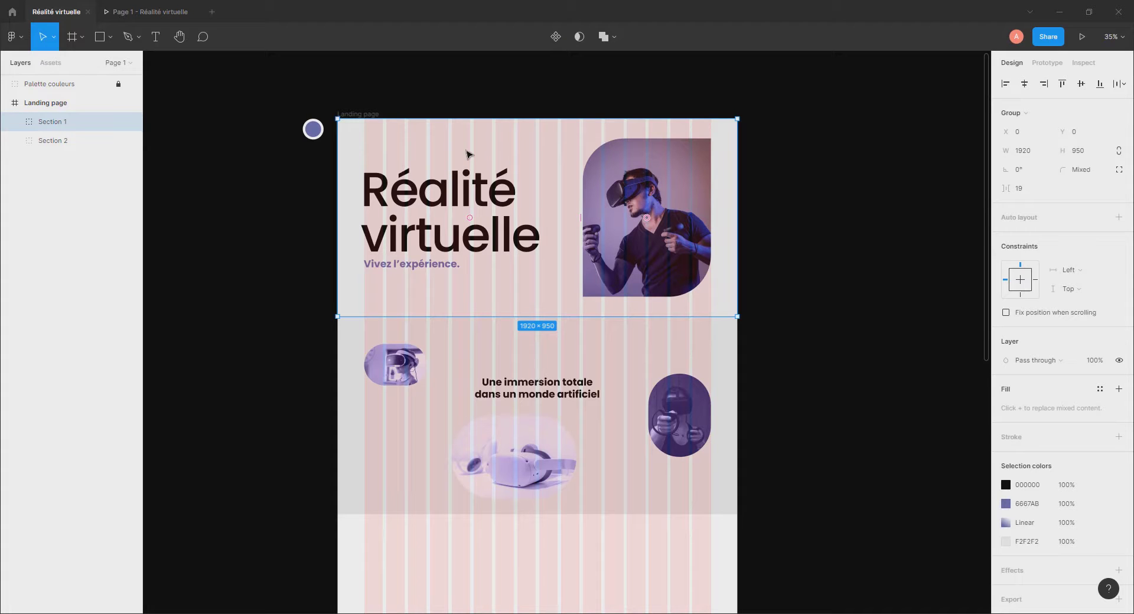
pyautogui.press('Escape')
pyautogui.click(61, 124)
pyautogui.hotkey('ctrl', 'd')
pyautogui.scroll(-5, 555, 265)
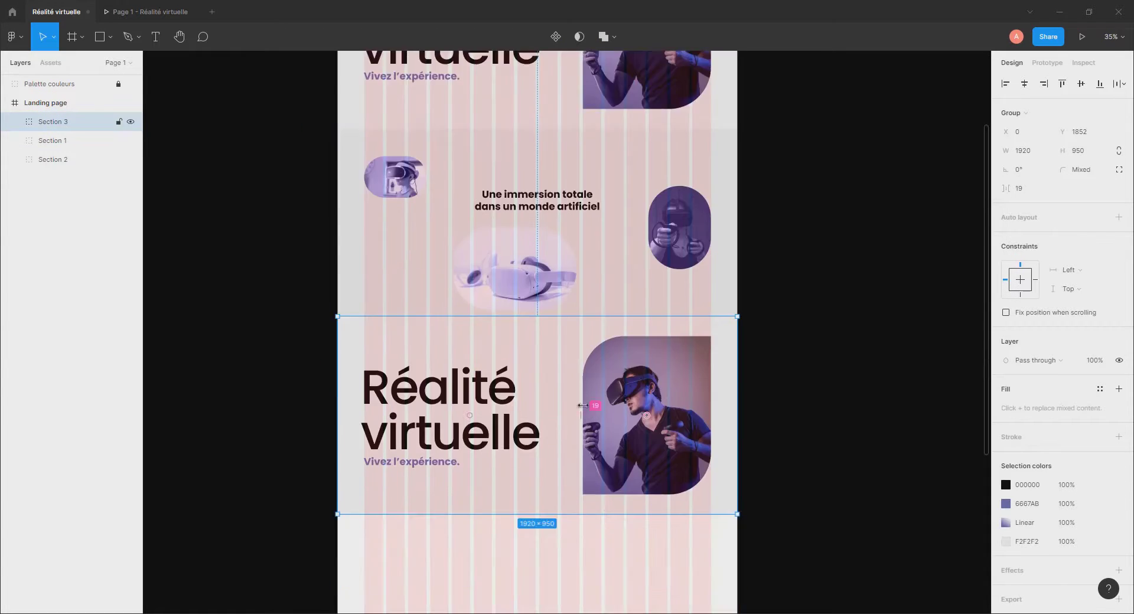
pyautogui.moveTo(553, 286)
pyautogui.mouseDown()
pyautogui.moveTo(551, 316)
pyautogui.moveTo(553, 301)
pyautogui.mouseUp()
pyautogui.scroll(1, 554, 301)
pyautogui.scroll(1, 352, 286)
pyautogui.press('Escape')
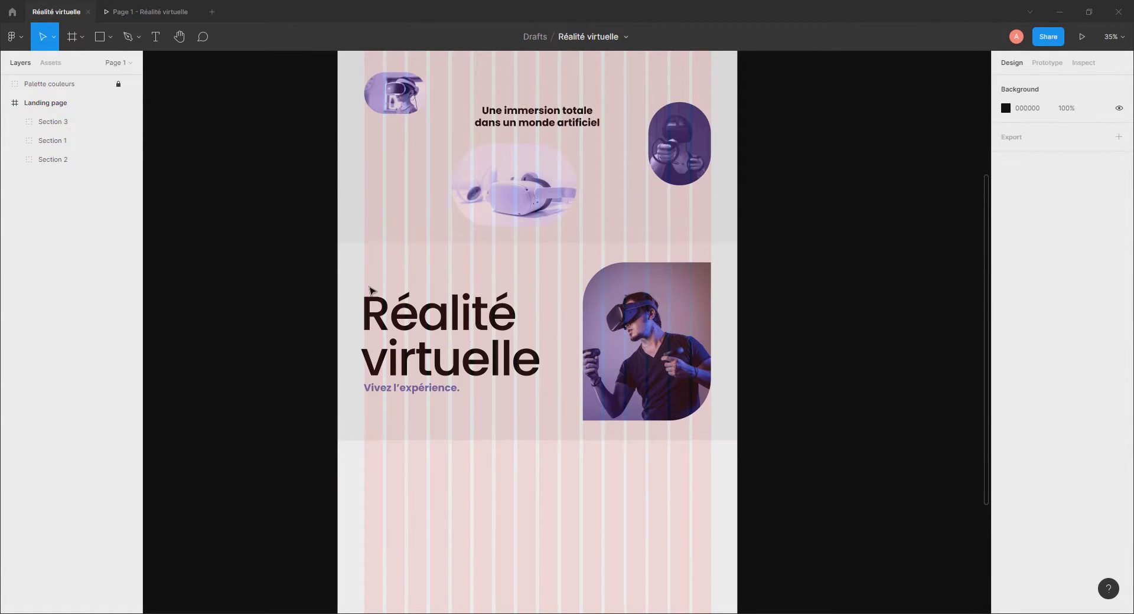
# Reorder the Section 3 layer below Section 2 and delete its Texte group and photo, keeping only bg.
pyautogui.scroll(3, 449, 178)
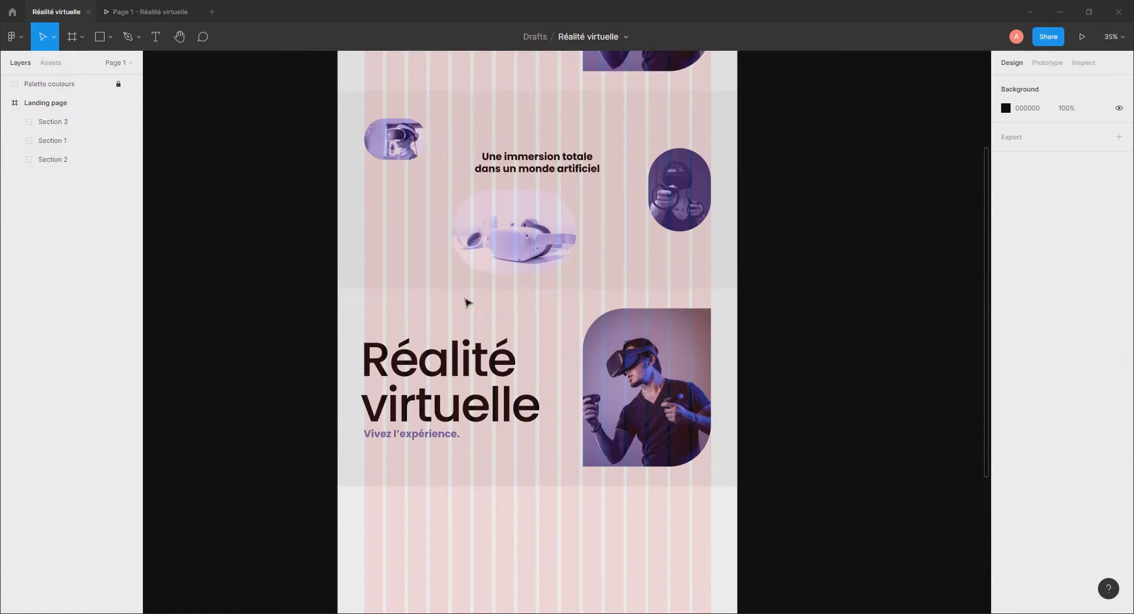
pyautogui.moveTo(20, 125); pyautogui.dragTo(27, 167)
pyautogui.click(14, 159)
pyautogui.click(68, 179)
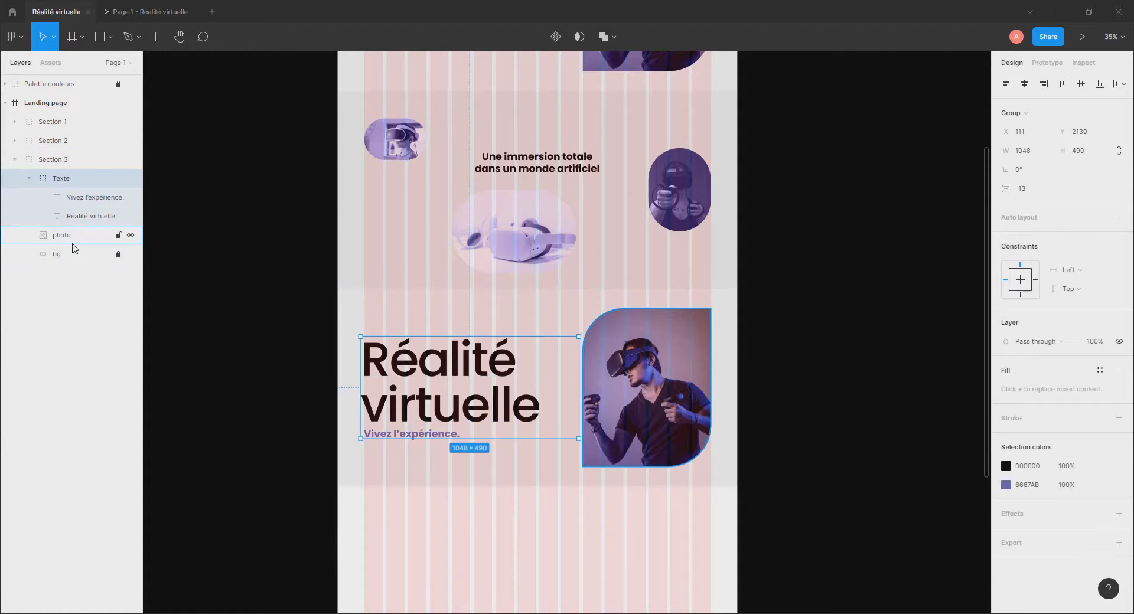
pyautogui.keyDown('shift'); pyautogui.click(73, 242); pyautogui.keyUp('shift')
pyautogui.press('Delete')
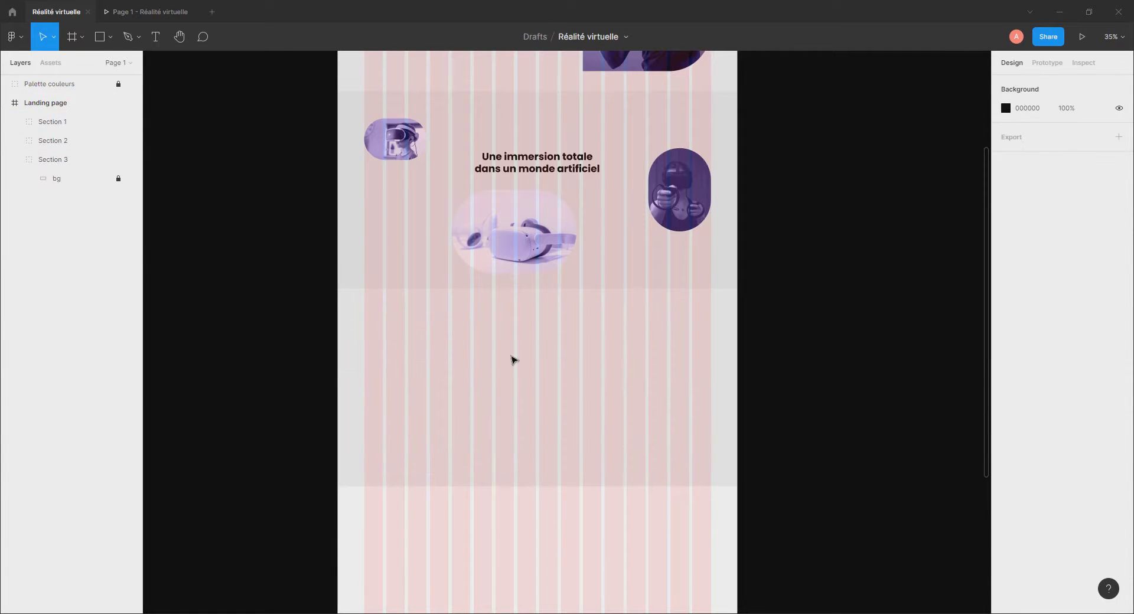
# Check the empty third section in the prototype preview, then return to the design file.
pyautogui.click(172, 12)
pyautogui.scroll(-10, 605, 356)
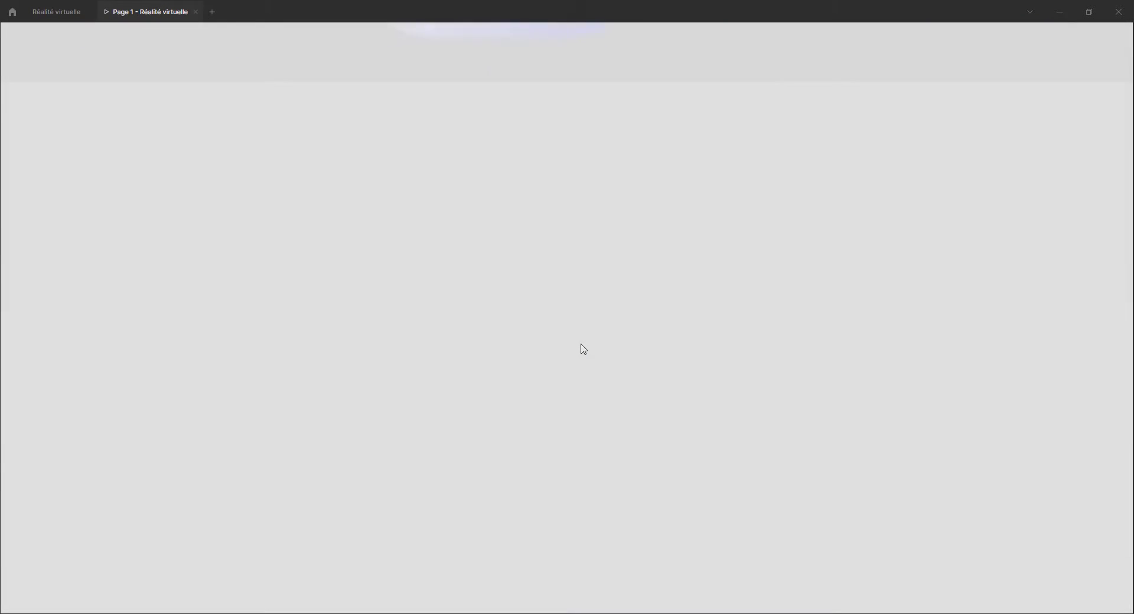
pyautogui.scroll(4, 240, 186)
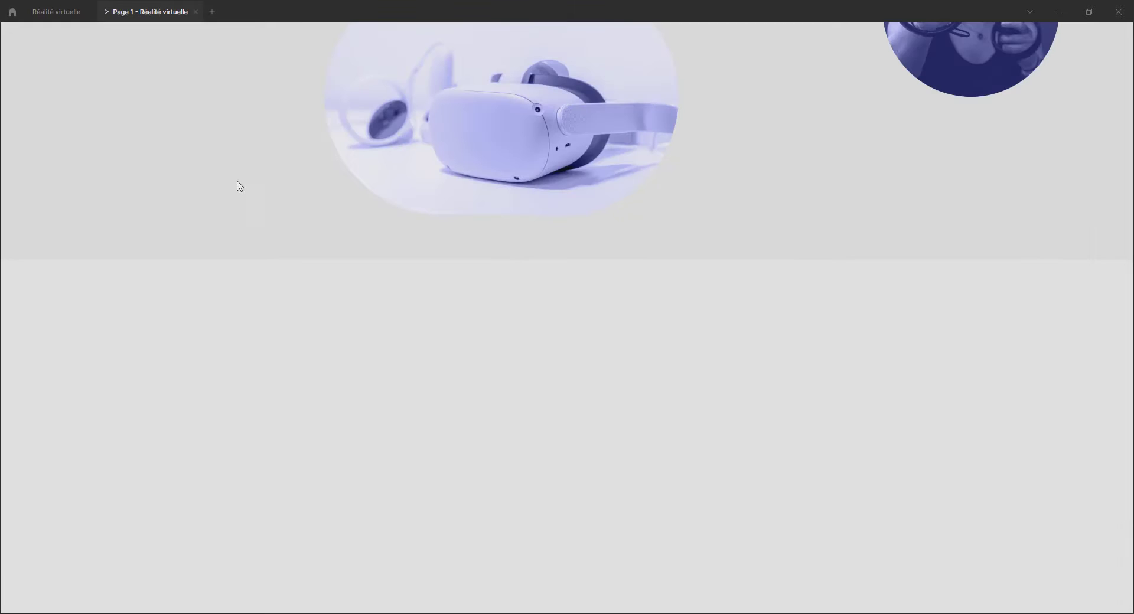
pyautogui.click(59, 11)
# Draw a rectangle in the empty third section and set its width to 16 and its height to 9.
pyautogui.scroll(-5, 519, 370)
pyautogui.scroll(-2, 514, 366)
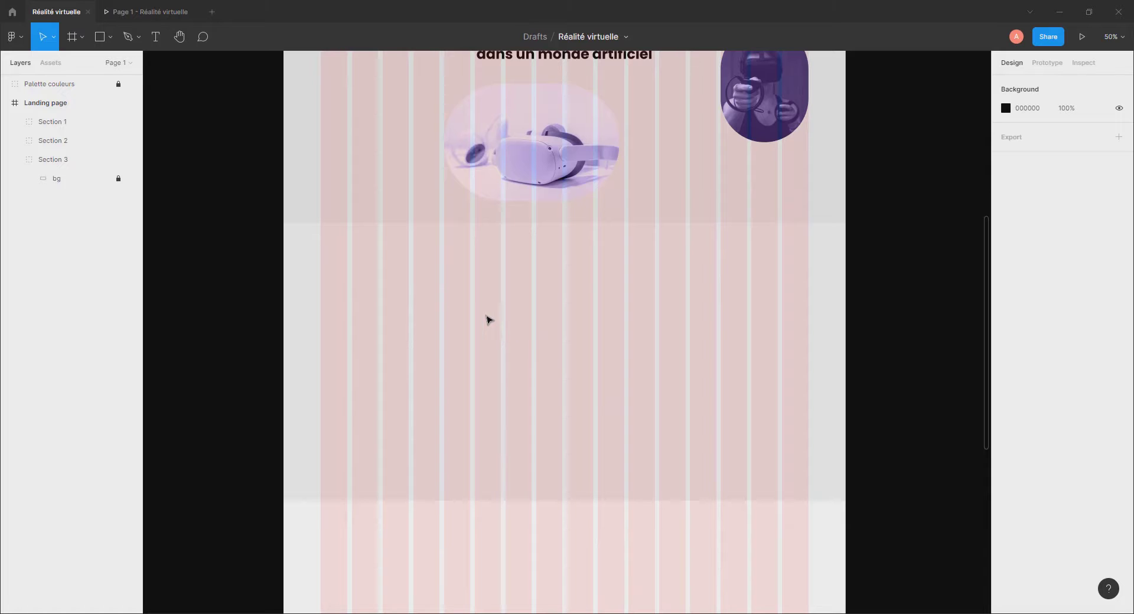
pyautogui.press('r')
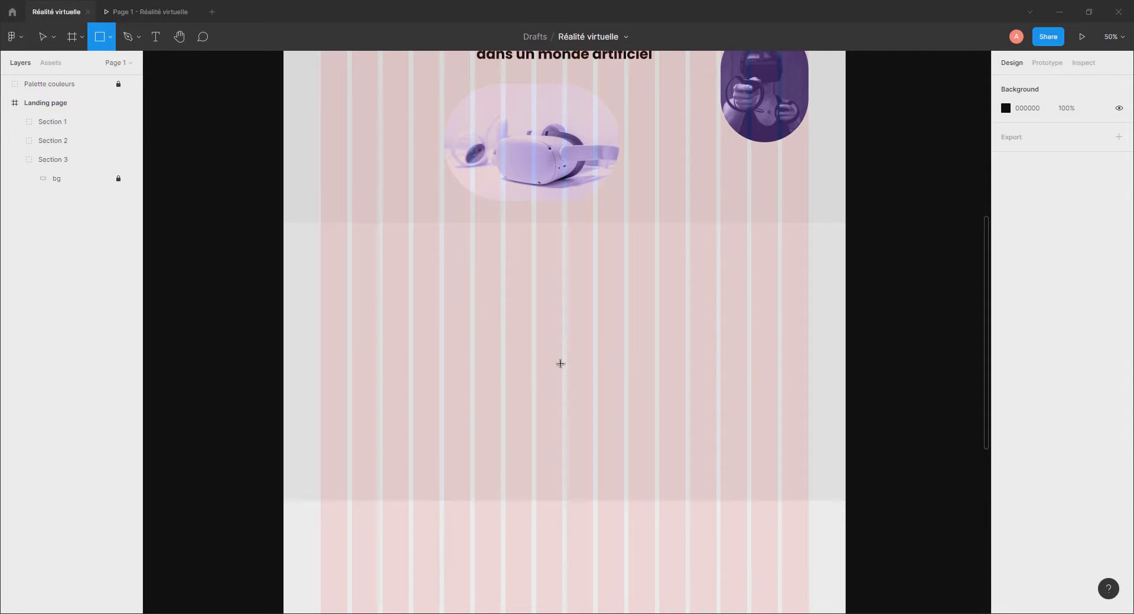
pyautogui.moveTo(470, 302); pyautogui.dragTo(577, 362)
pyautogui.click(1006, 130)
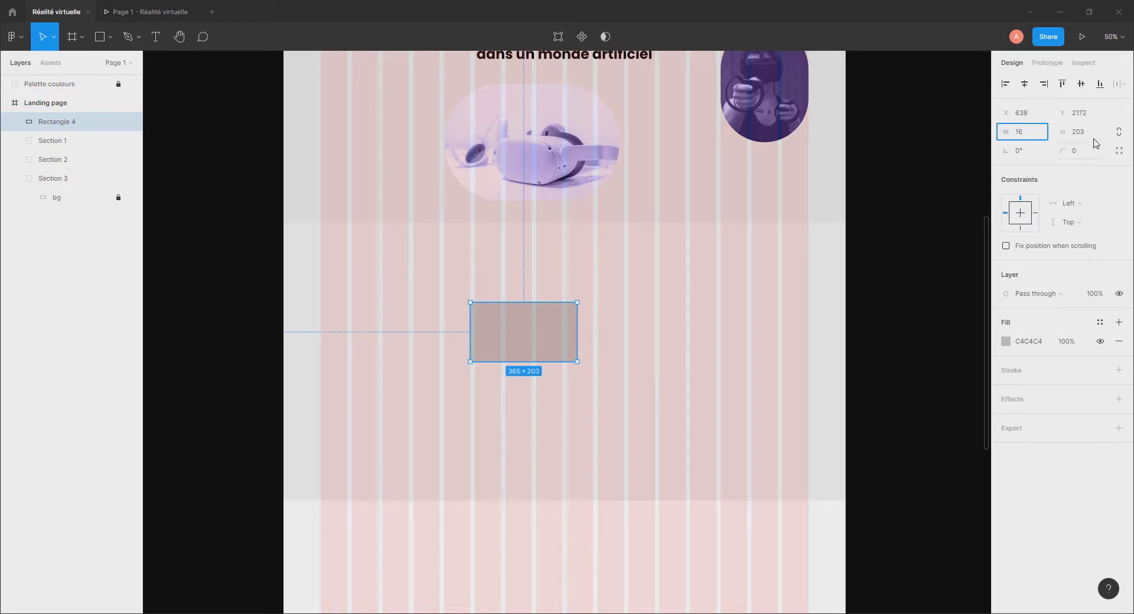
pyautogui.press('Tab')
pyautogui.press('Return')
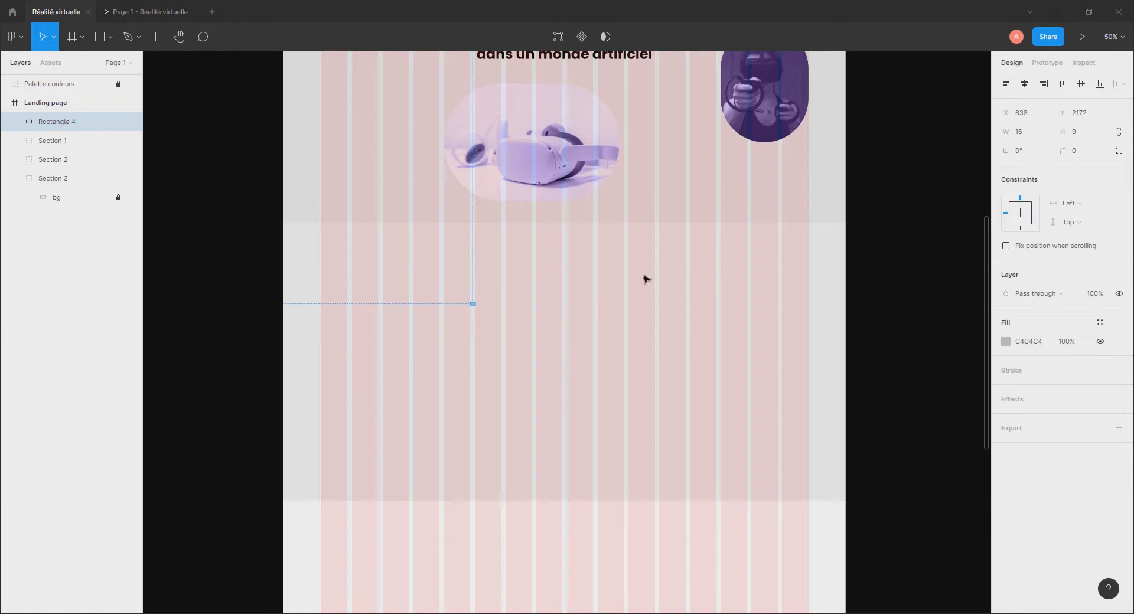
# Scale the small 16 × 9 rectangle up proportionally to about 969 × 545 and reposition it within the third section.
pyautogui.moveTo(472, 305); pyautogui.dragTo(466, 309)
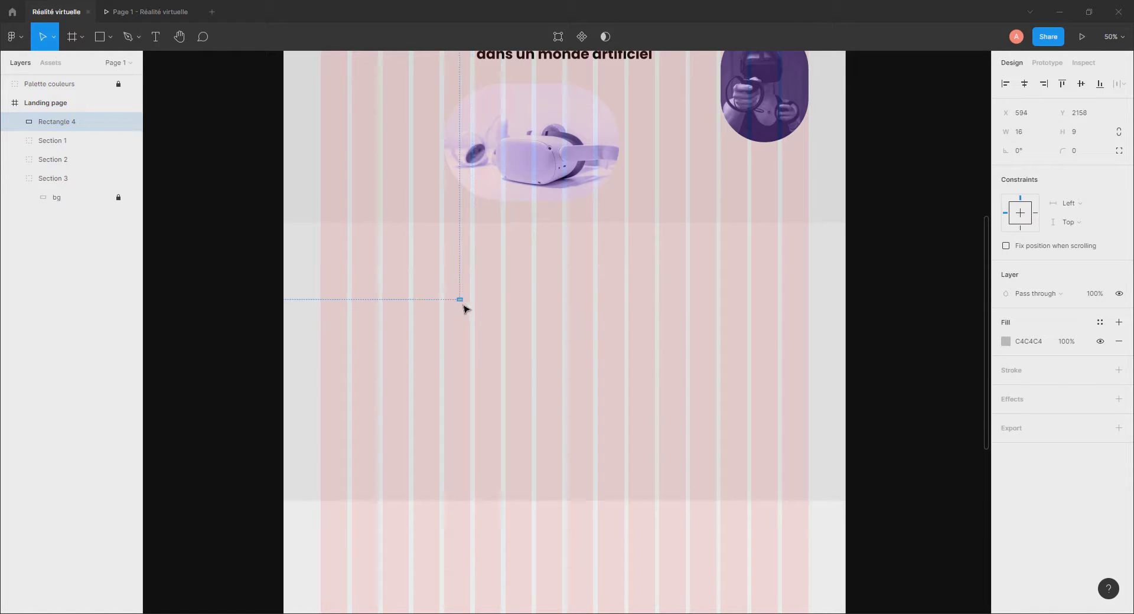
pyautogui.click(460, 304)
pyautogui.click(460, 300)
pyautogui.scroll(5, 462, 302)
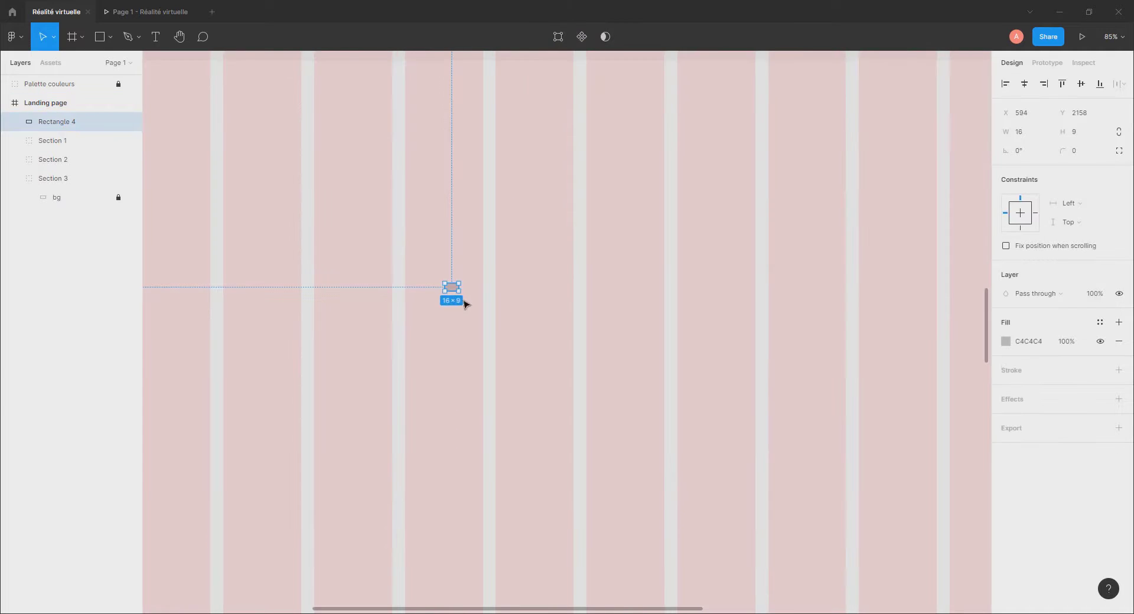
pyautogui.moveTo(459, 292); pyautogui.dragTo(817, 493)
pyautogui.scroll(-6, 754, 476)
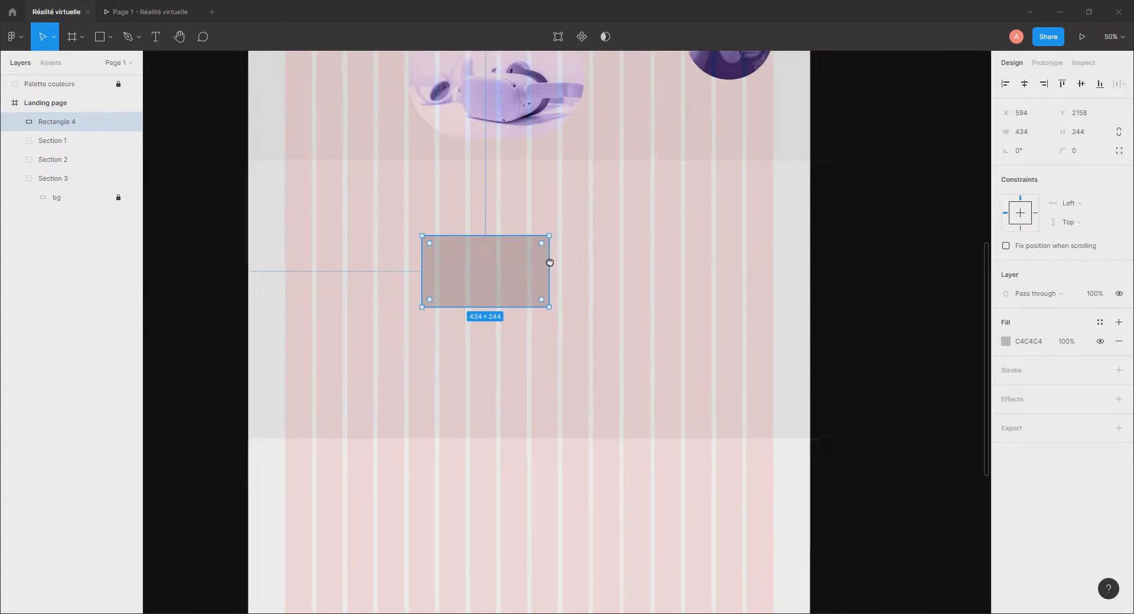
pyautogui.scroll(1, 574, 300)
pyautogui.moveTo(498, 322); pyautogui.dragTo(641, 405)
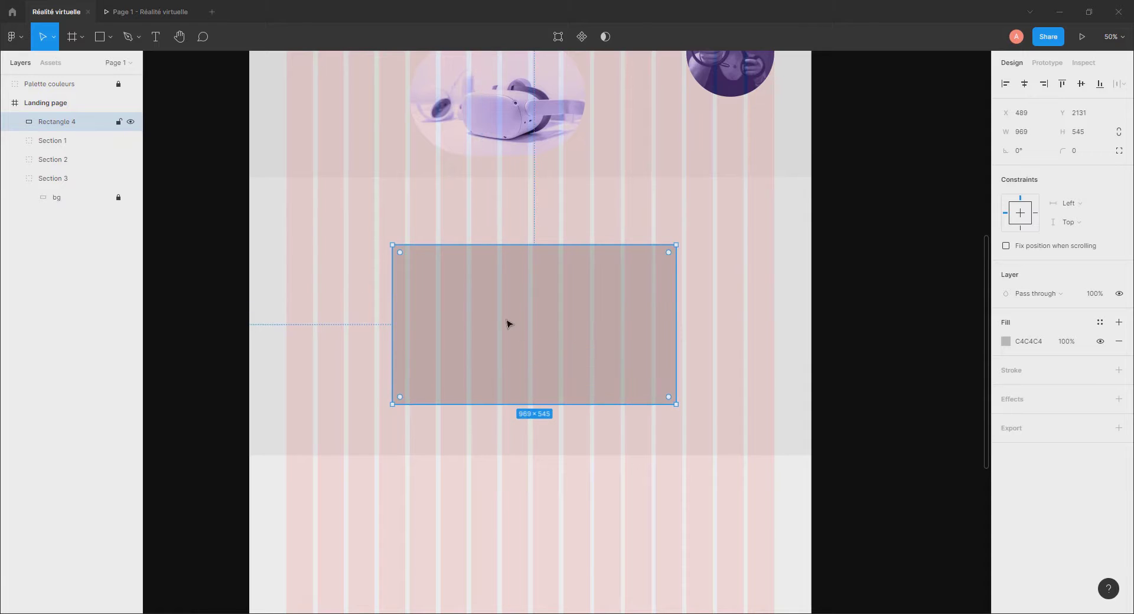
pyautogui.moveTo(507, 321)
pyautogui.mouseDown()
pyautogui.moveTo(480, 339)
pyautogui.moveTo(498, 313)
pyautogui.moveTo(480, 319)
pyautogui.moveTo(488, 324)
pyautogui.mouseUp()
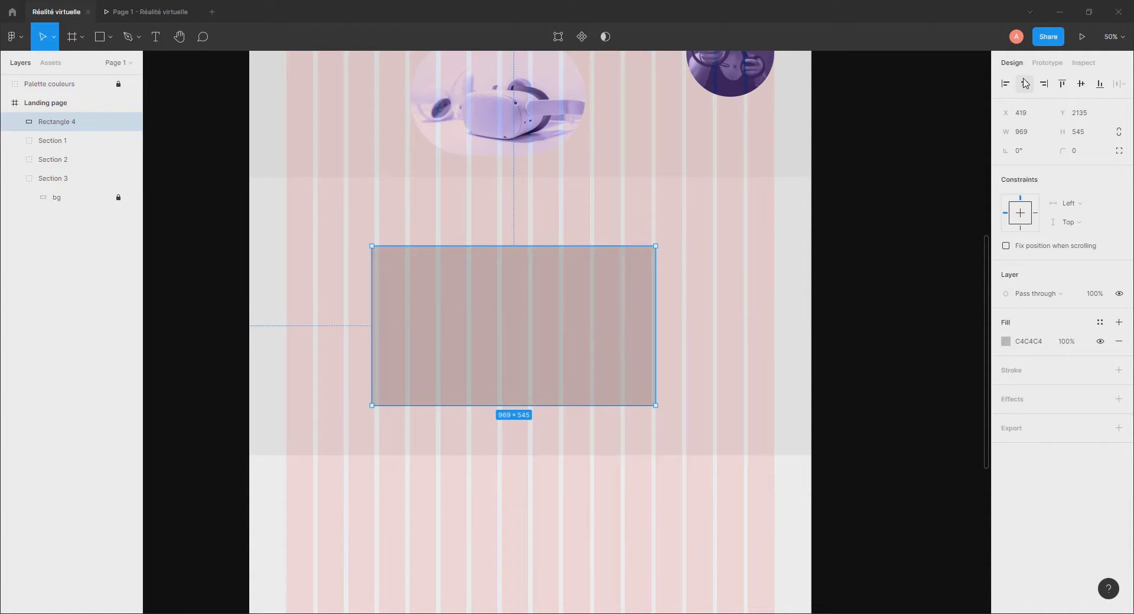
# Place the rectangle layer in Section 3 above bg and align both on their horizontal and vertical centers.
pyautogui.moveTo(55, 124); pyautogui.dragTo(66, 191)
pyautogui.keyDown('shift'); pyautogui.click(86, 199); pyautogui.keyUp('shift')
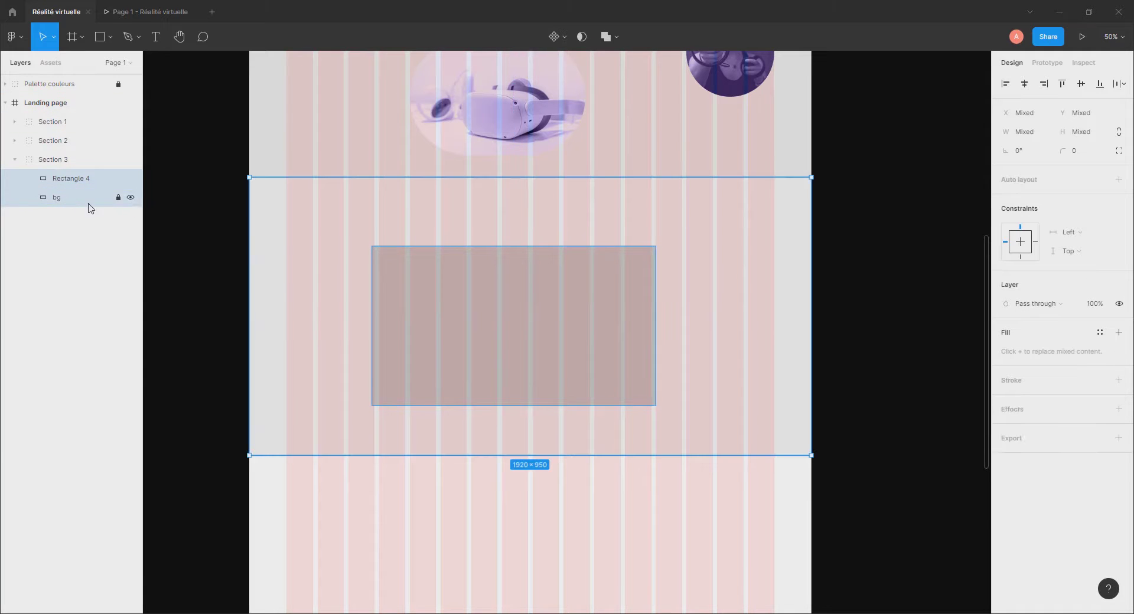
pyautogui.click(1023, 84)
pyautogui.click(1081, 84)
pyautogui.click(886, 241)
pyautogui.moveTo(621, 334)
pyautogui.mouseDown()
pyautogui.moveTo(694, 335)
pyautogui.moveTo(671, 321)
pyautogui.moveTo(627, 342)
pyautogui.mouseUp()
# Constrain the centered rectangle's proportions and set its width to 1250.
pyautogui.click(531, 345)
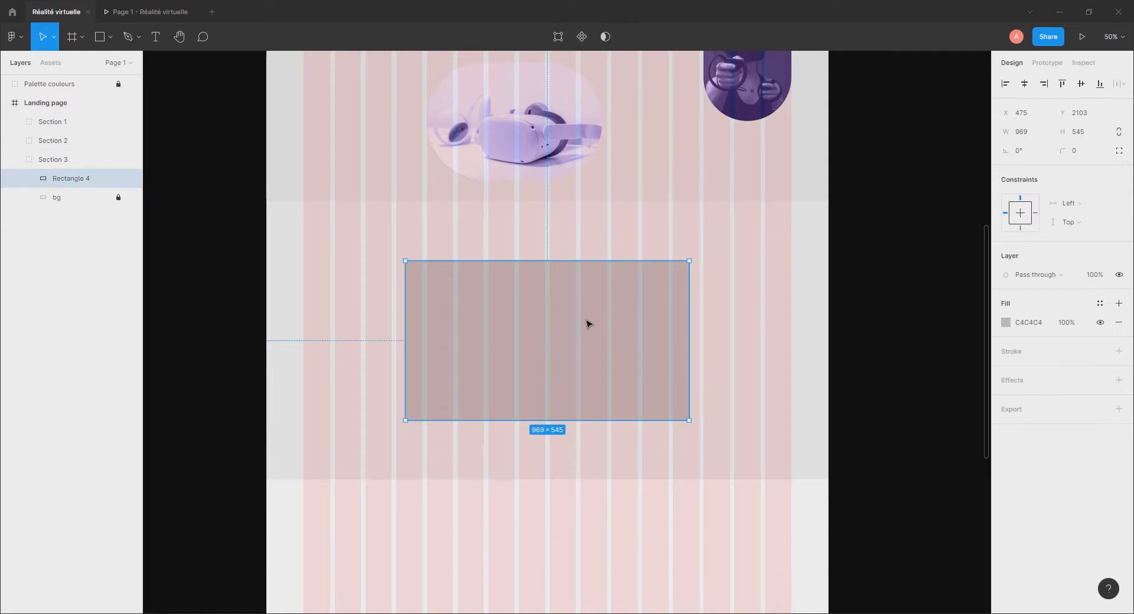
pyautogui.click(1118, 132)
pyautogui.click(997, 133)
pyautogui.write('12')
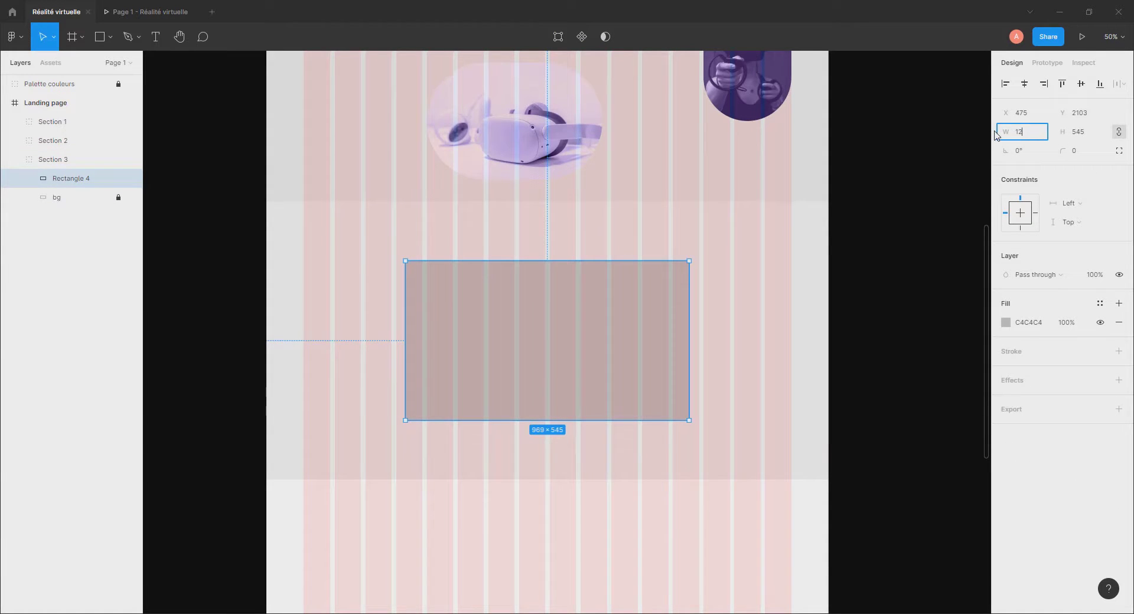
pyautogui.write('50')
pyautogui.press('Return')
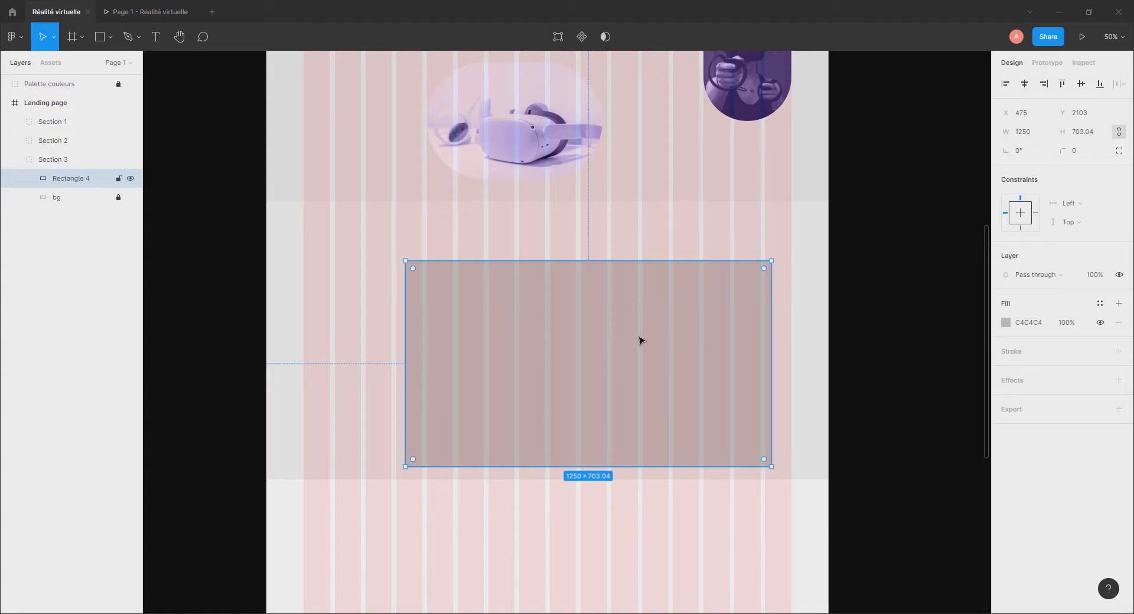
# Move the rectangle to X 338, Y 2023 and scale it down proportionally to 1245 × 700, snapping to the column edge.
pyautogui.moveTo(639, 336); pyautogui.dragTo(600, 319)
pyautogui.scroll(2, 715, 384)
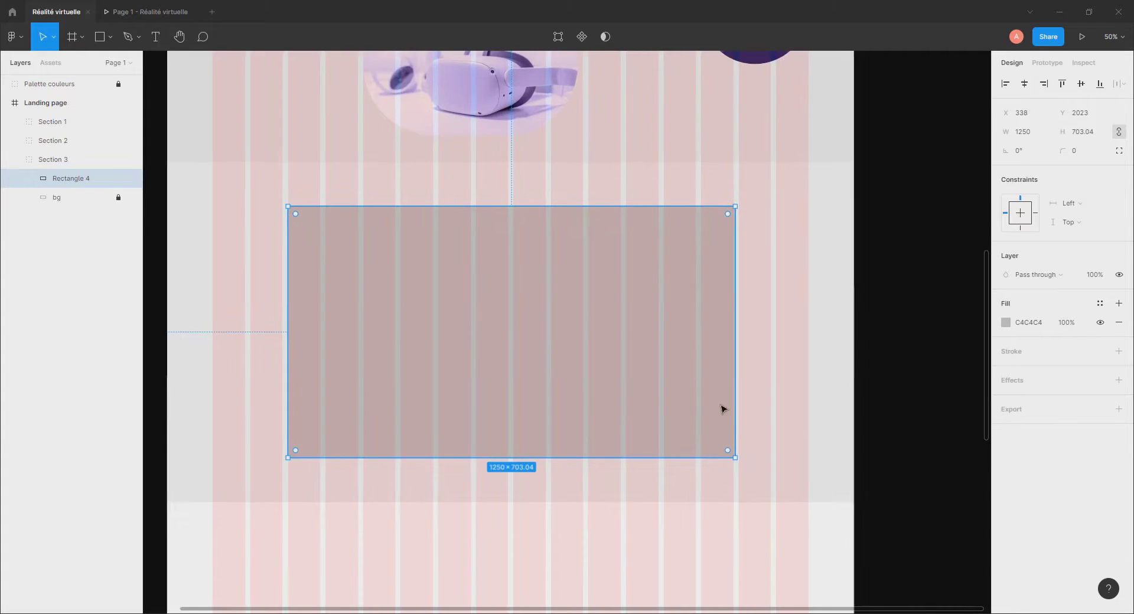
pyautogui.scroll(4, 722, 409)
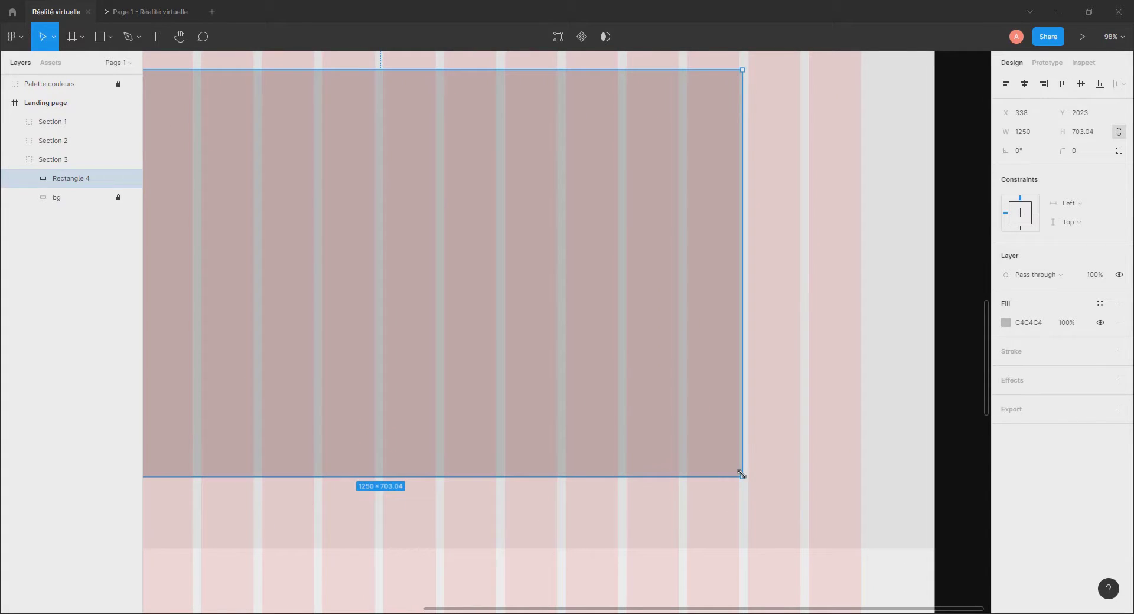
pyautogui.moveTo(741, 474); pyautogui.dragTo(740, 474)
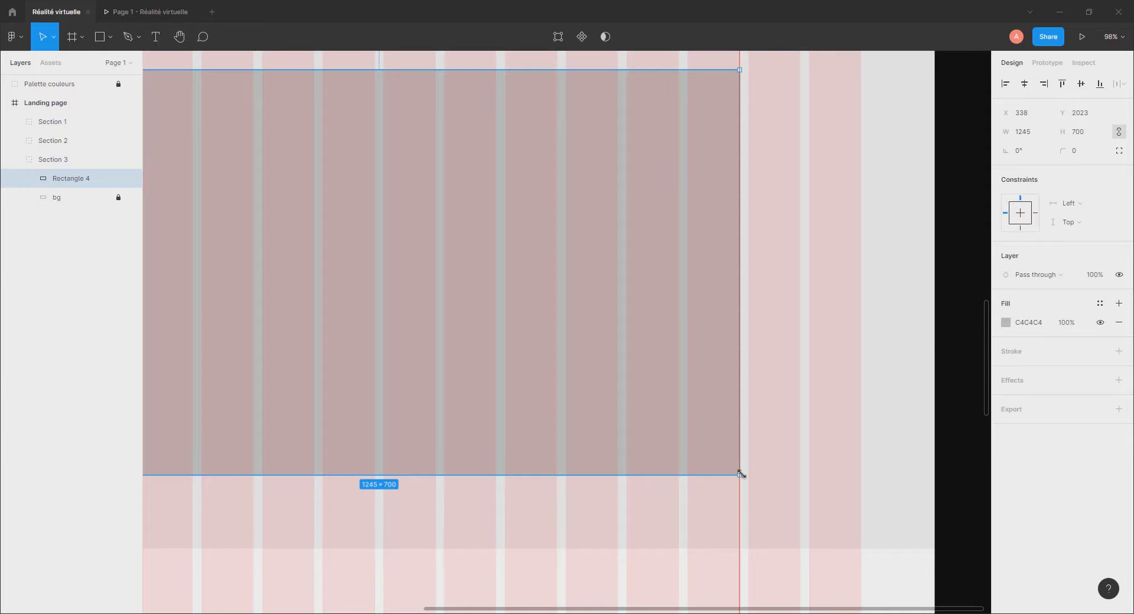
pyautogui.scroll(-3, 572, 362)
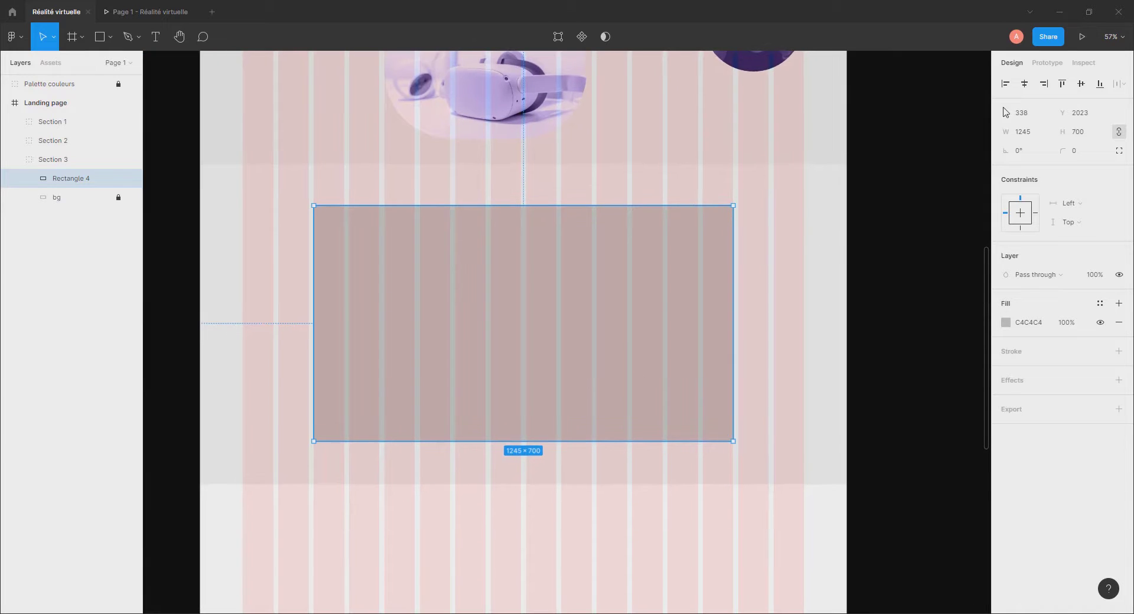
# Center Rectangle 4 horizontally on the page and align its vertical center with Section 3's bg layer.
pyautogui.click(1025, 86)
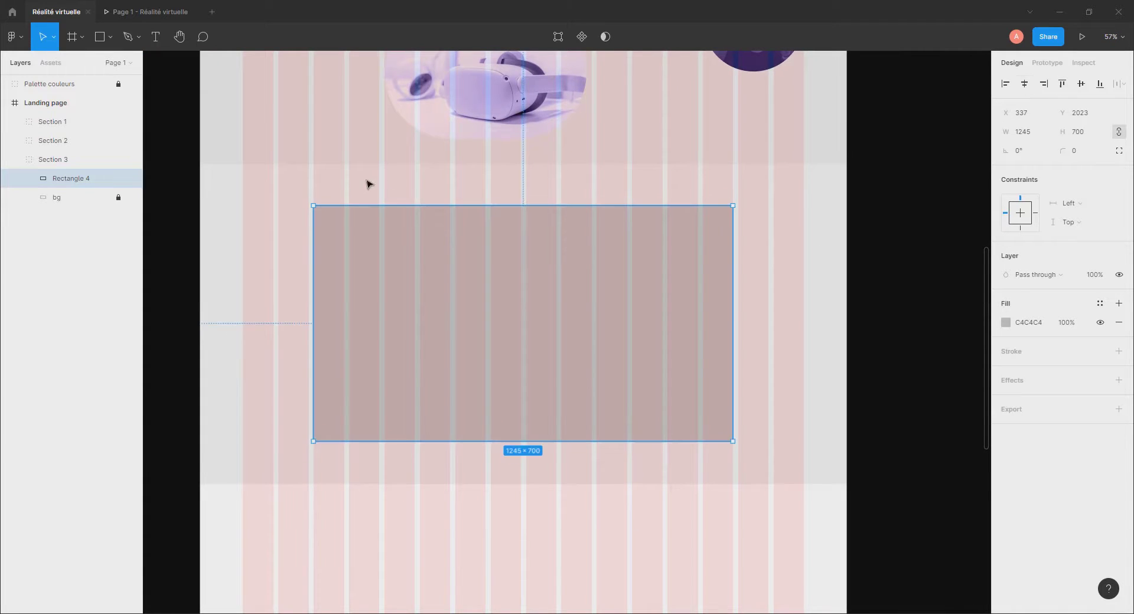
pyautogui.keyDown('shift'); pyautogui.click(98, 196); pyautogui.keyUp('shift')
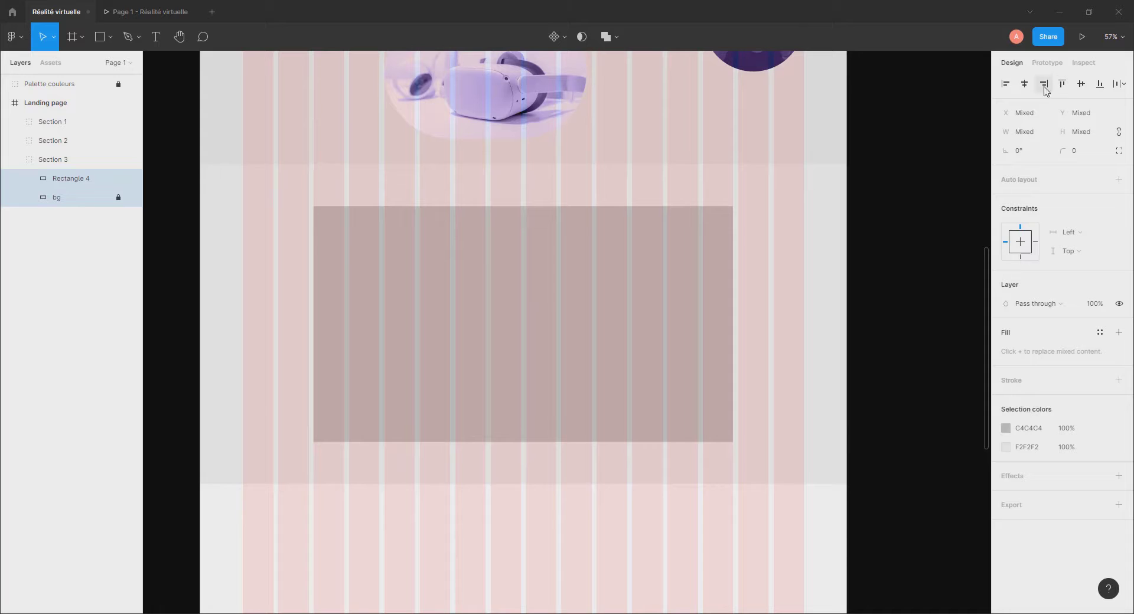
pyautogui.click(886, 298)
# Set the corner radius of Rectangle 4 to 20.
pyautogui.doubleClick(576, 246)
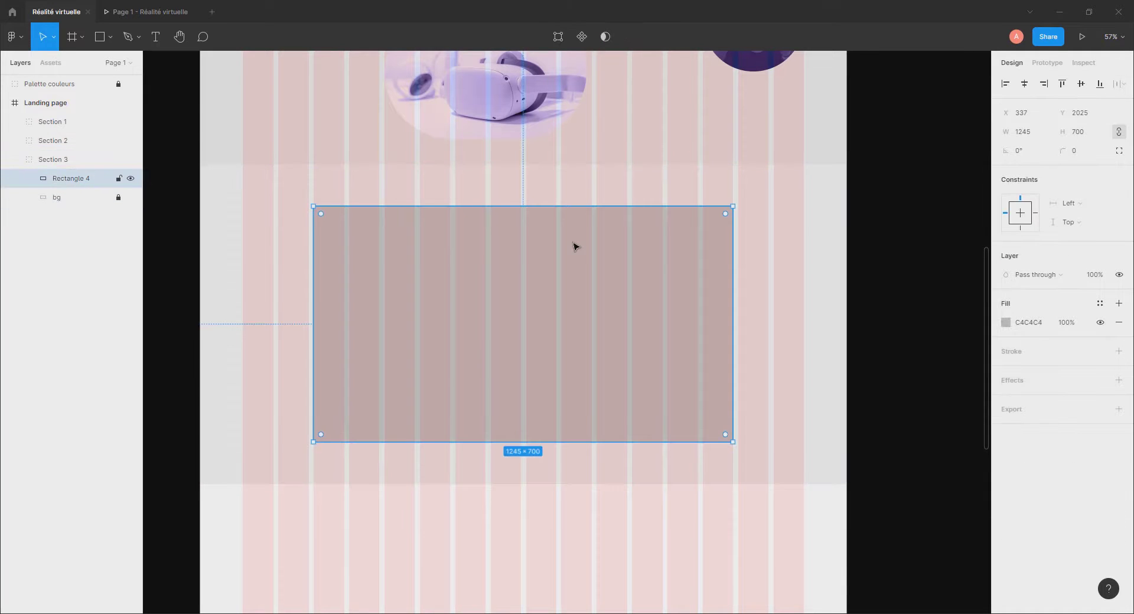
pyautogui.click(1077, 151)
pyautogui.write('20')
pyautogui.press('Return')
# Change Rectangle 4's fill from solid to an image, using video.jpg from the assets folder.
pyautogui.click(1006, 323)
pyautogui.click(873, 306)
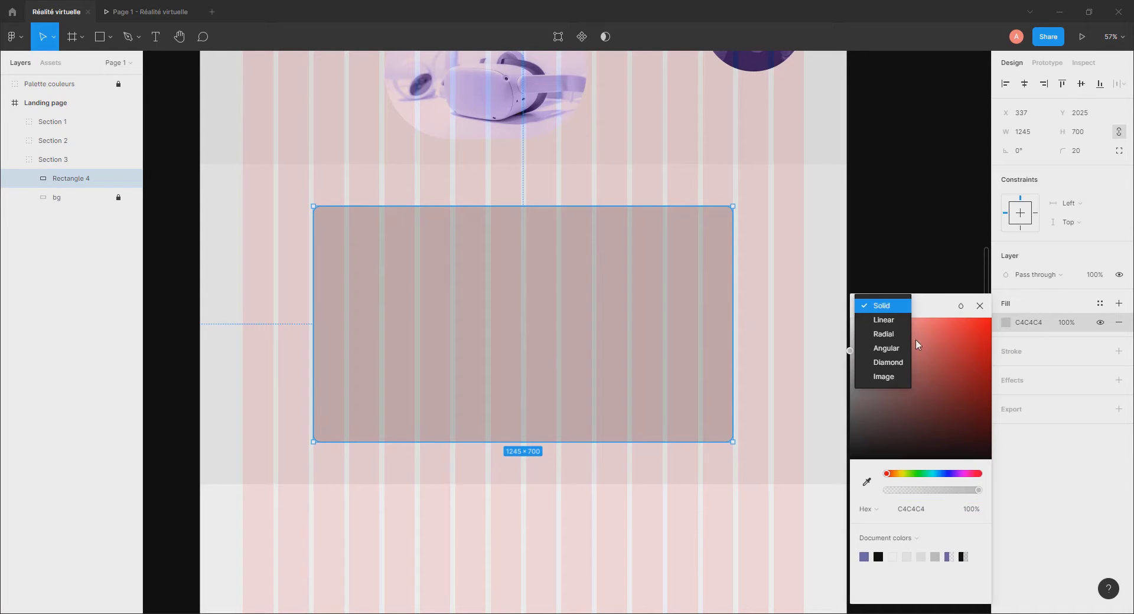
pyautogui.click(893, 376)
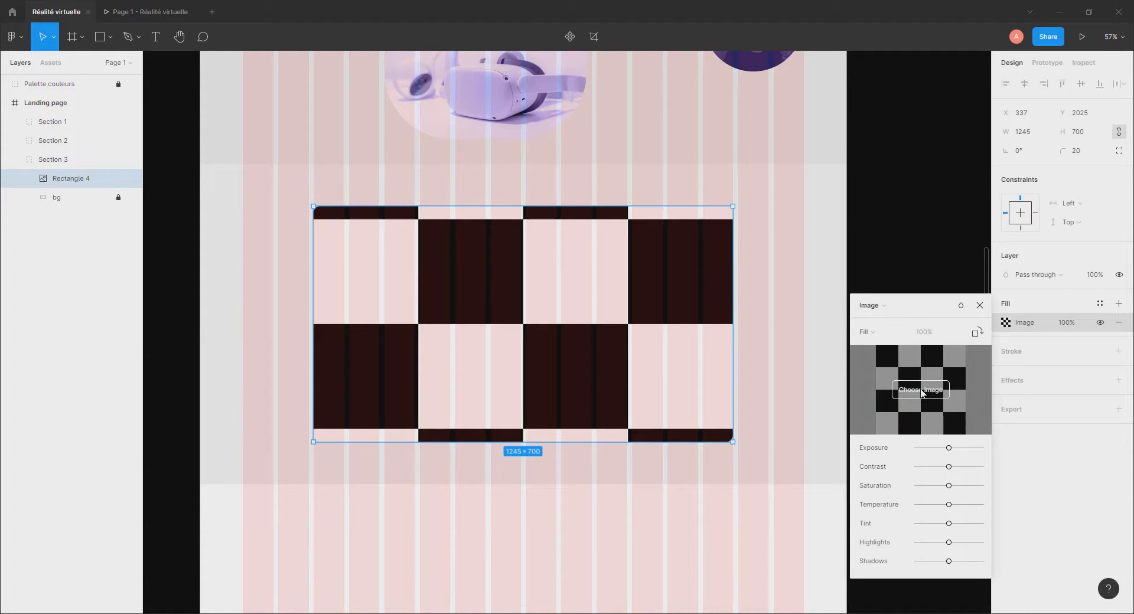
pyautogui.click(922, 392)
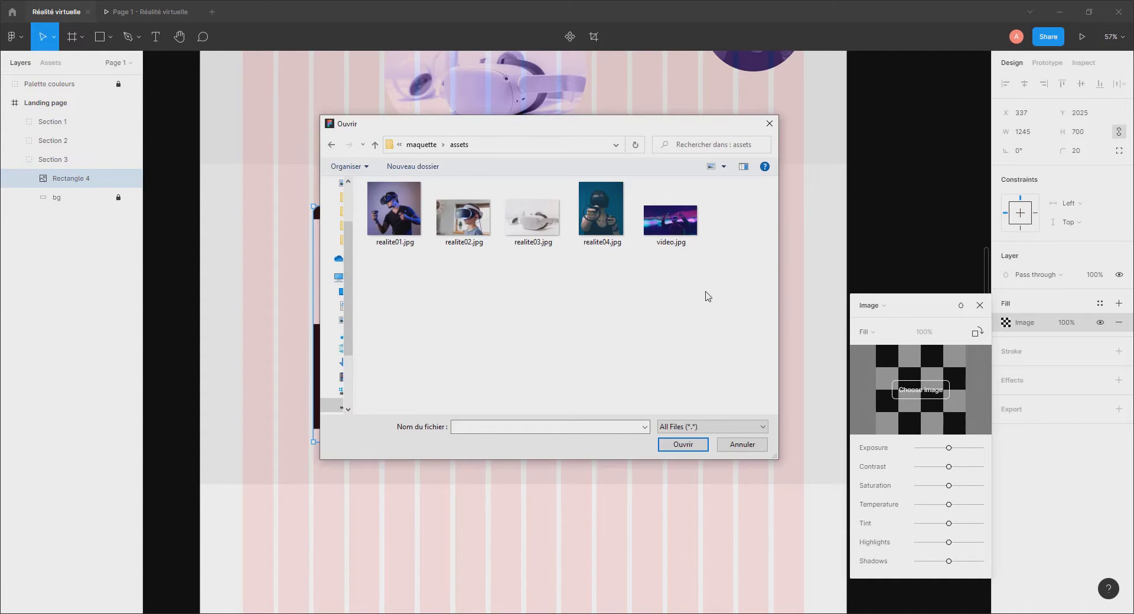
pyautogui.doubleClick(677, 228)
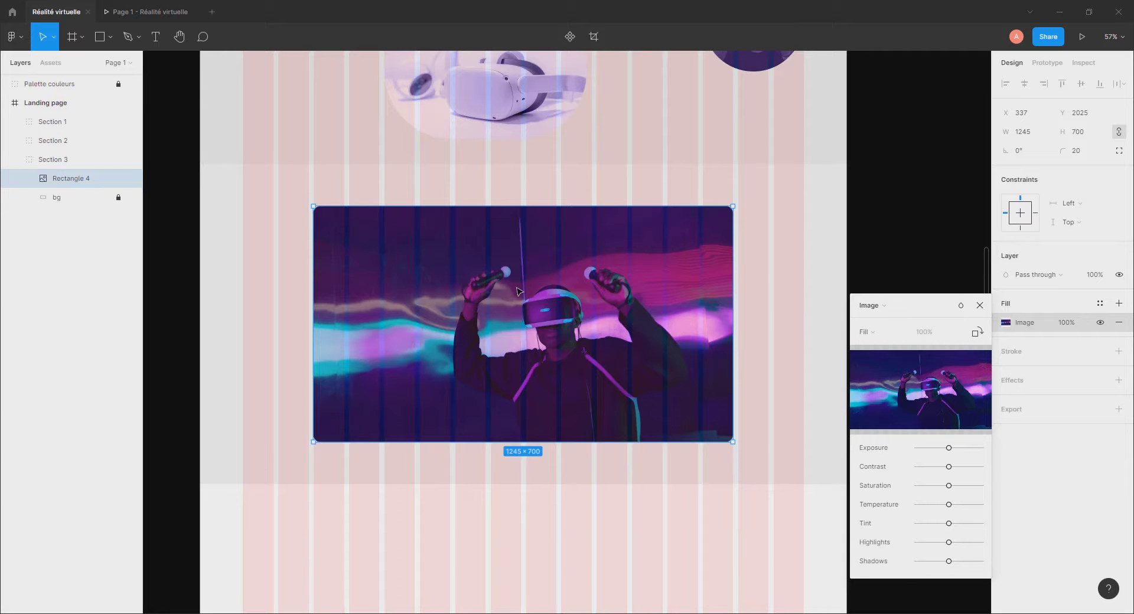
pyautogui.click(979, 306)
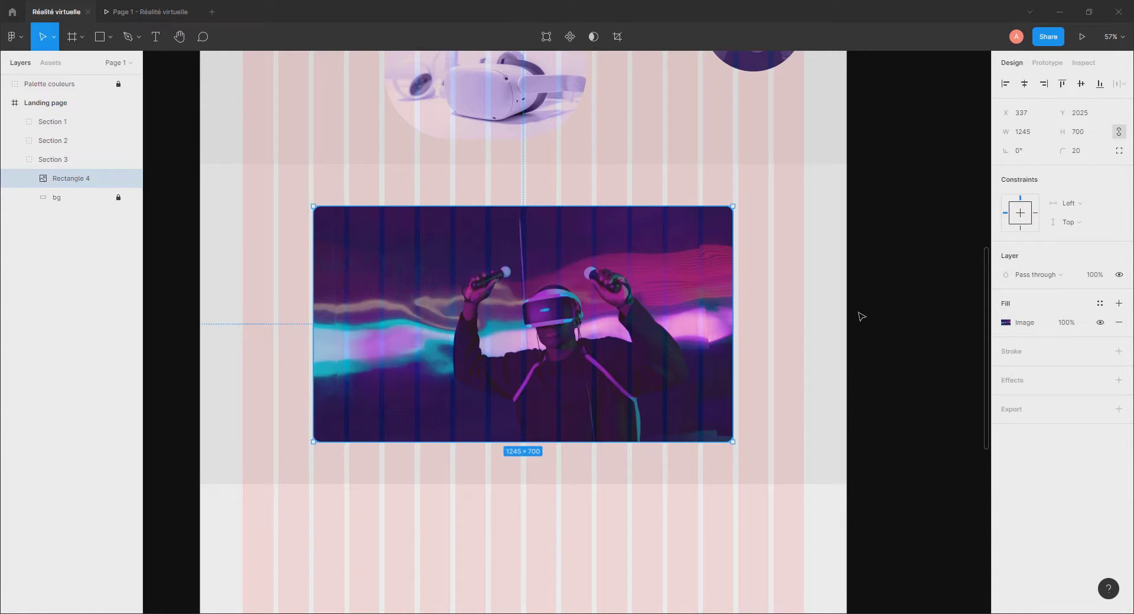
pyautogui.click(861, 316)
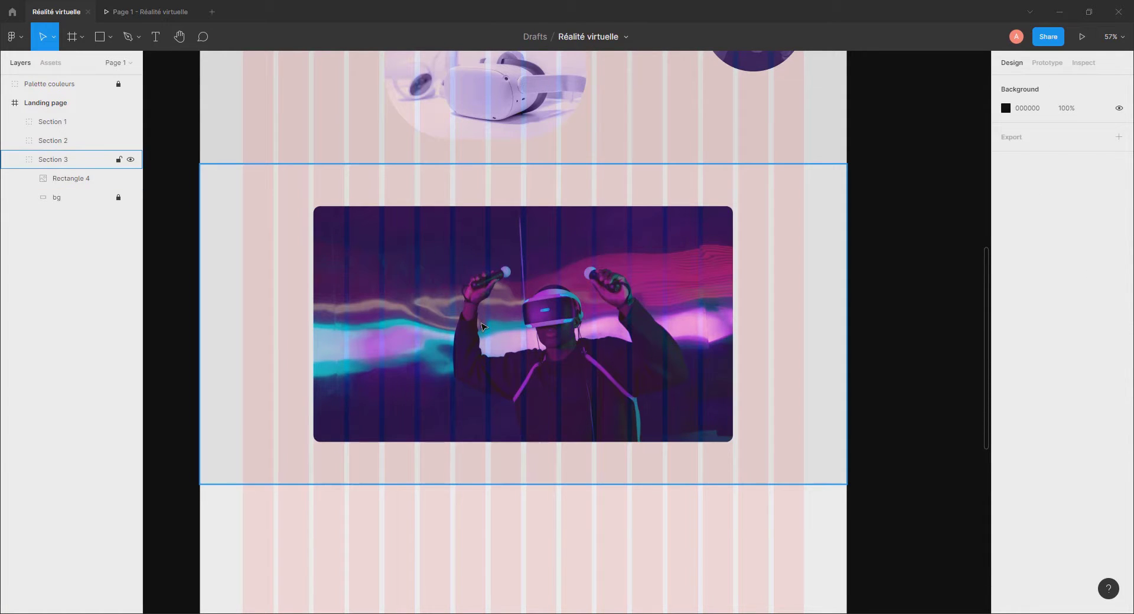
# Expand Sections 1 and 2 in the layer list and hide the bg layers of all three sections.
pyautogui.scroll(-3, 482, 326)
pyautogui.scroll(3, 480, 323)
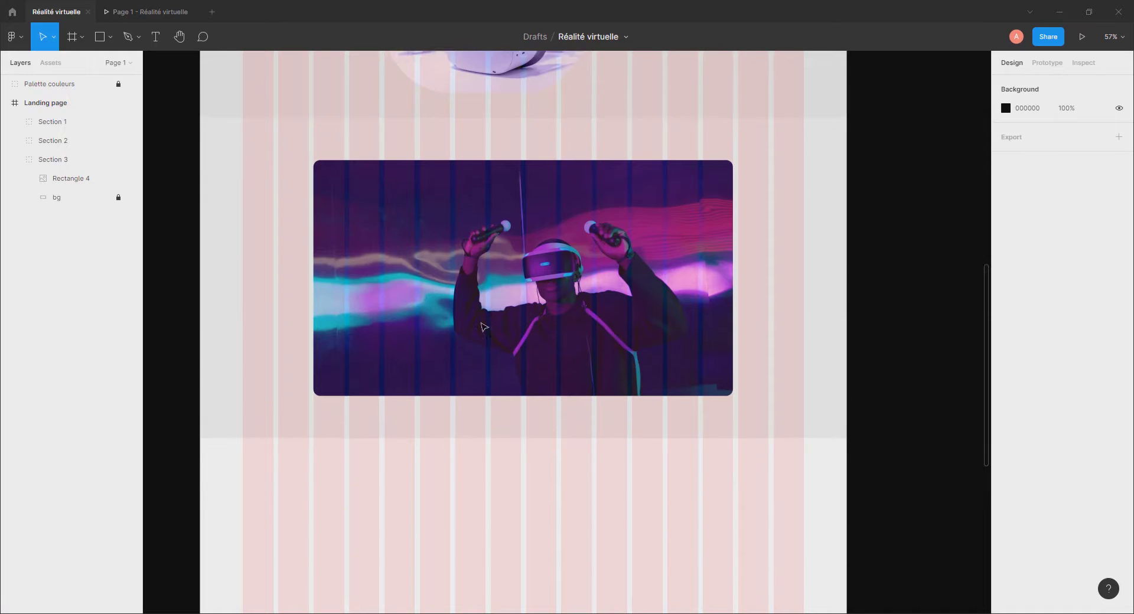
pyautogui.scroll(1, 475, 317)
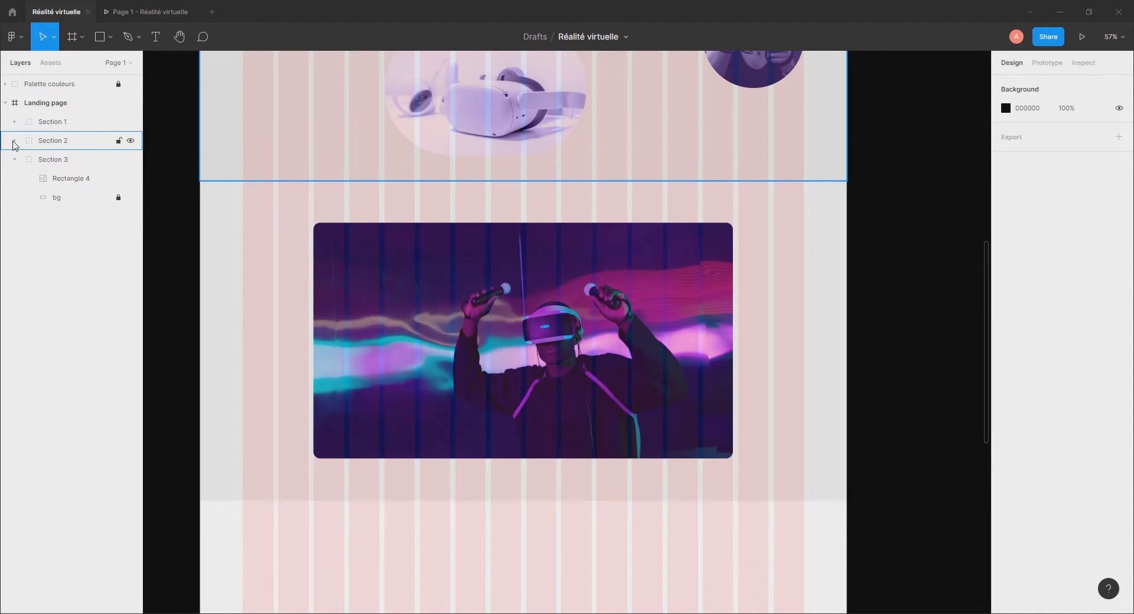
pyautogui.click(14, 141)
pyautogui.click(14, 122)
pyautogui.click(130, 216)
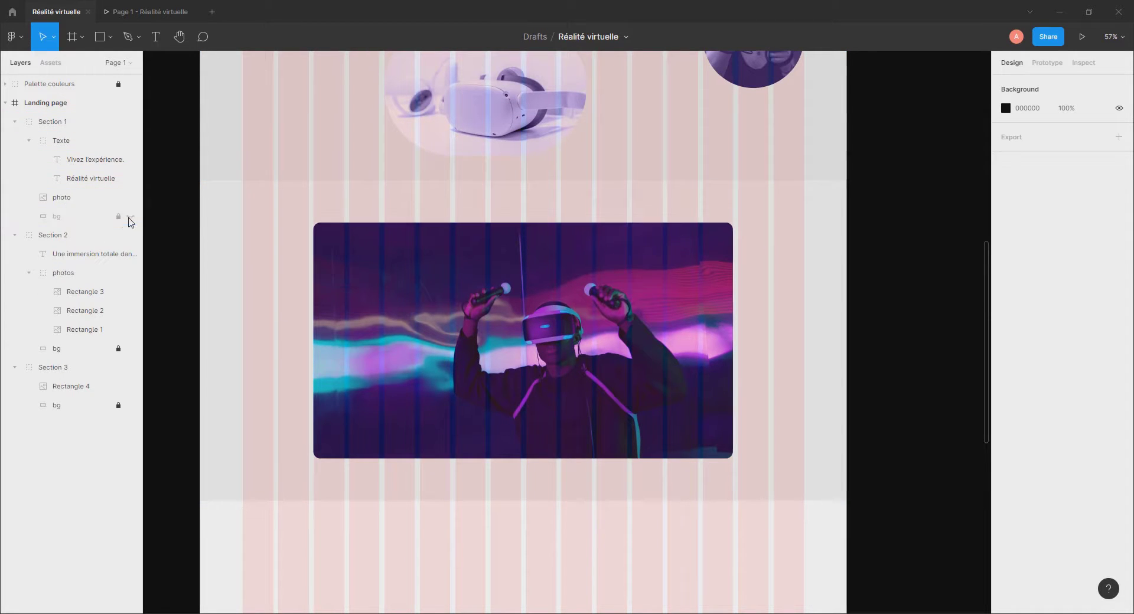
pyautogui.click(131, 348)
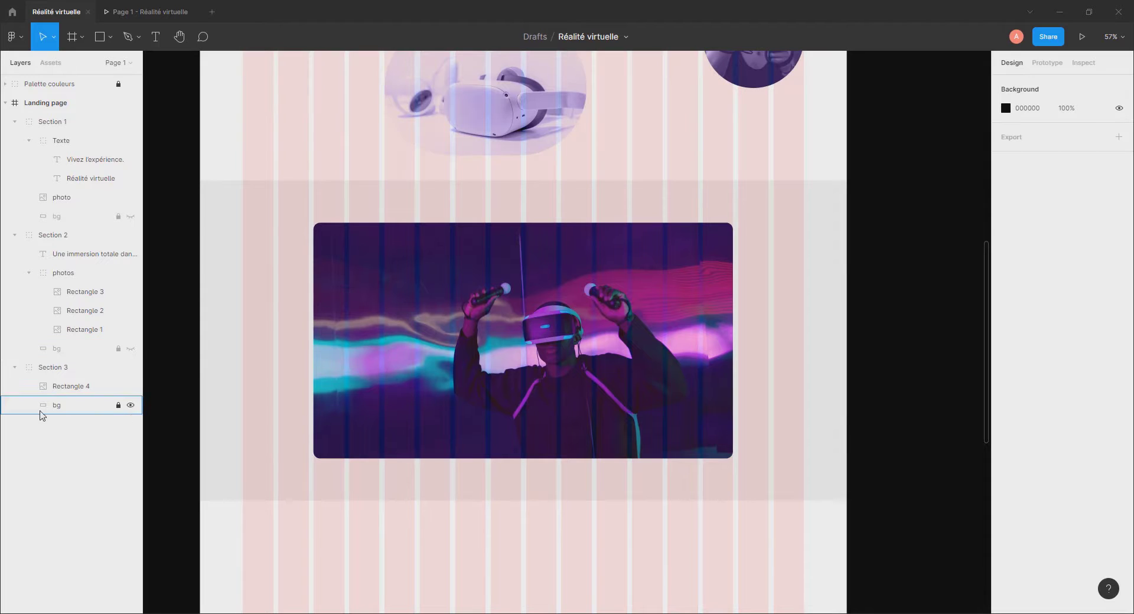
pyautogui.click(130, 406)
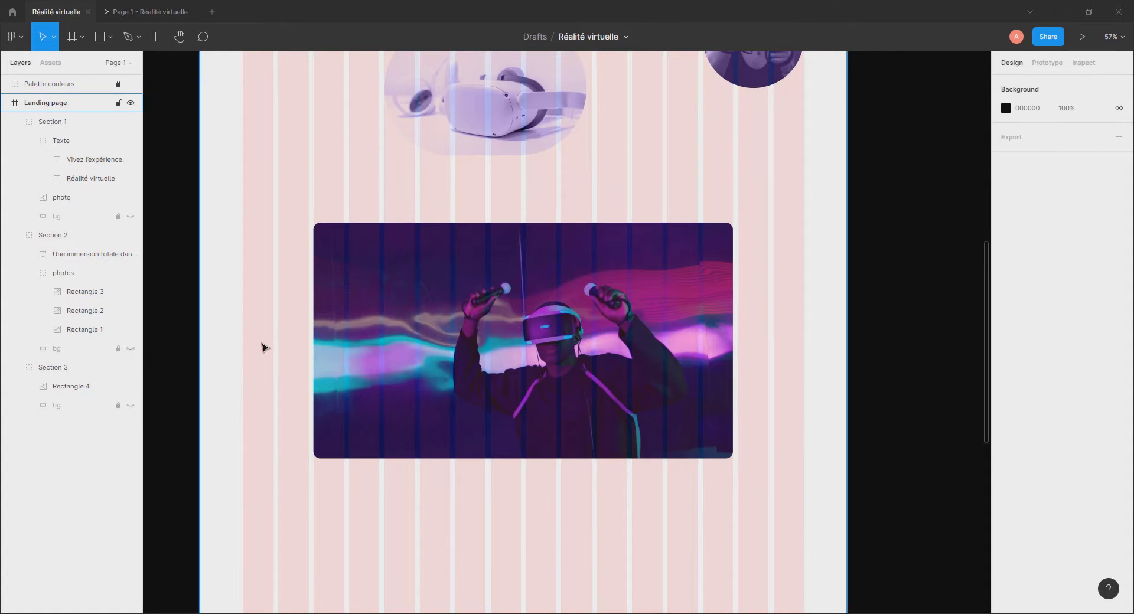
# Open the prototype preview and review the whole landing page, including the video image and the empty area below it.
pyautogui.click(150, 12)
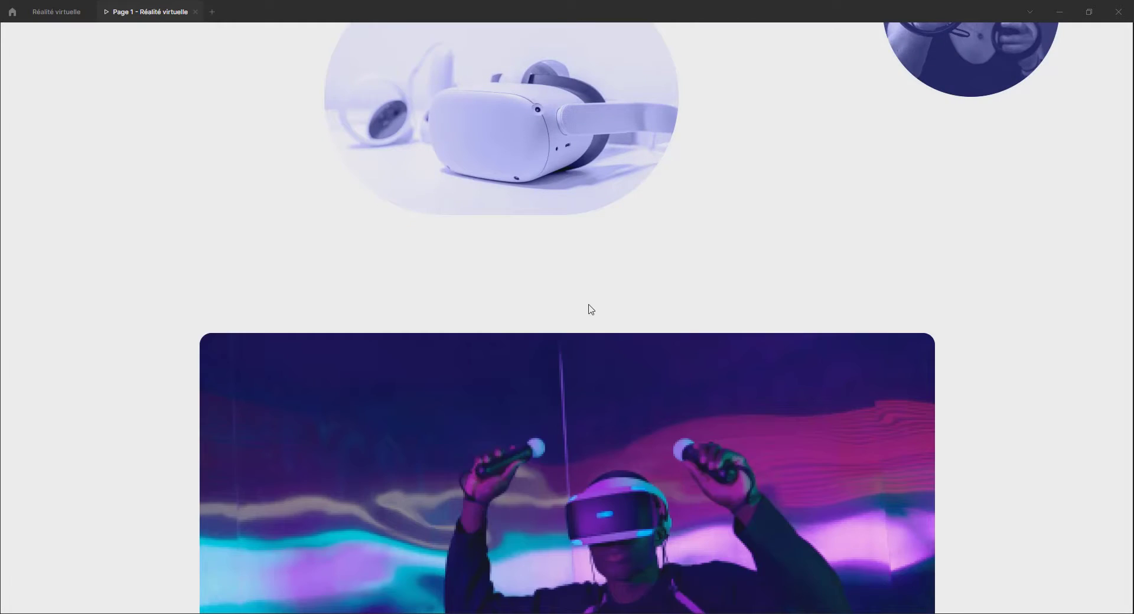
pyautogui.scroll(-5, 590, 308)
pyautogui.scroll(5, 590, 308)
pyautogui.scroll(-15, 589, 306)
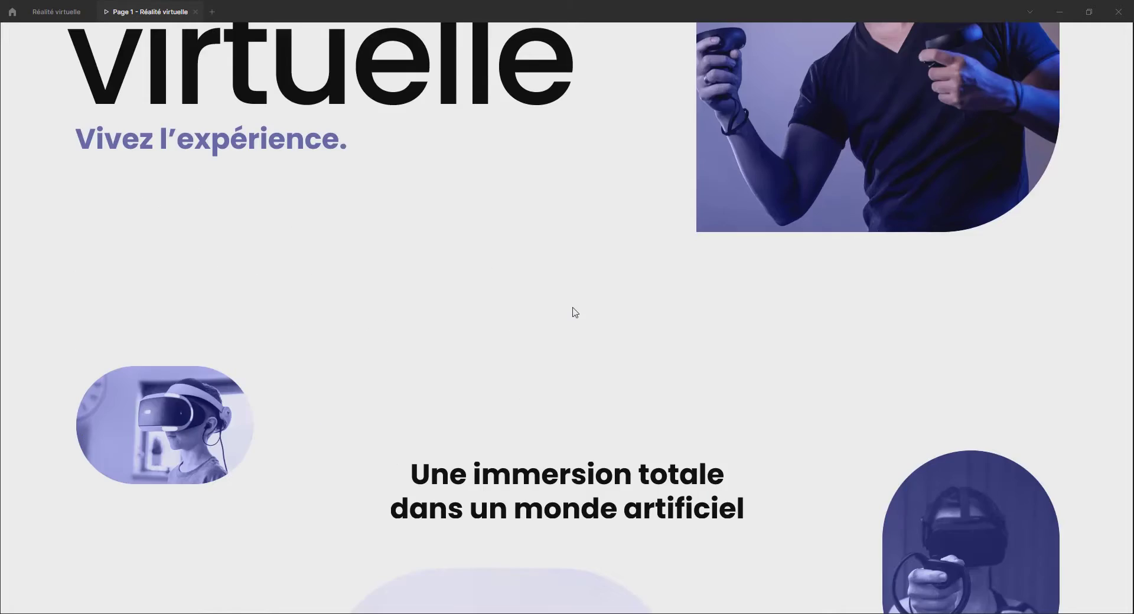
pyautogui.scroll(3, 572, 311)
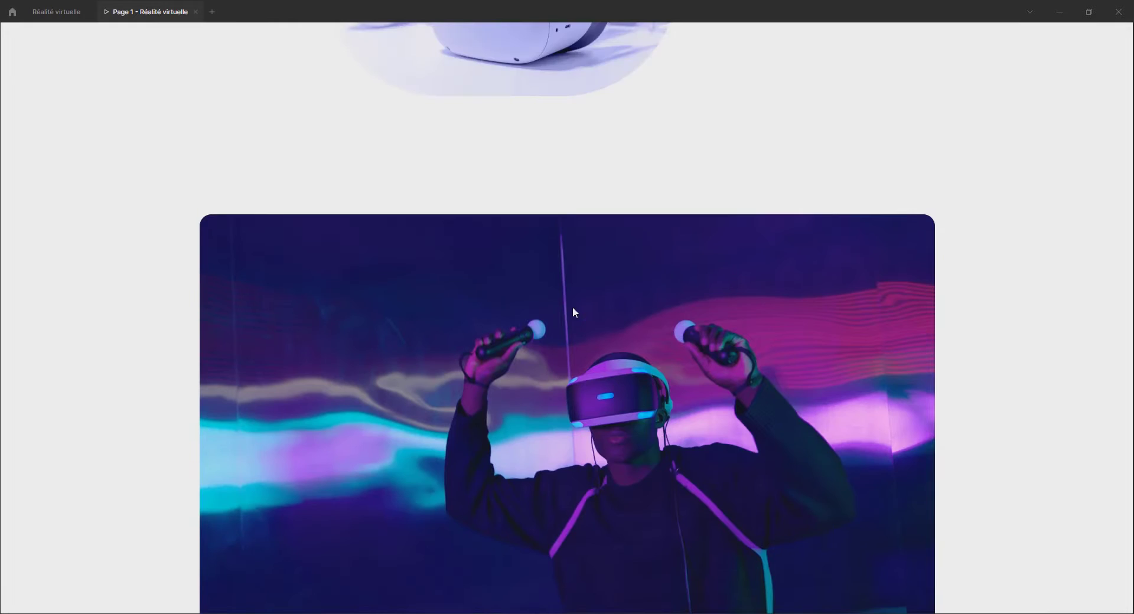
pyautogui.scroll(-3, 572, 311)
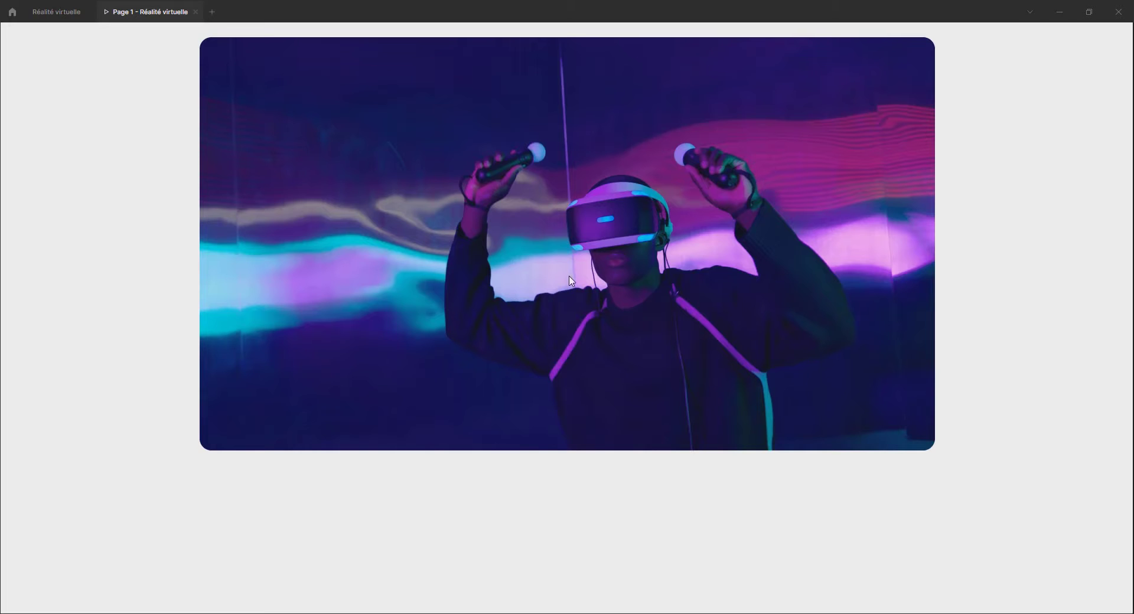
pyautogui.scroll(4, 565, 284)
pyautogui.scroll(15, 564, 279)
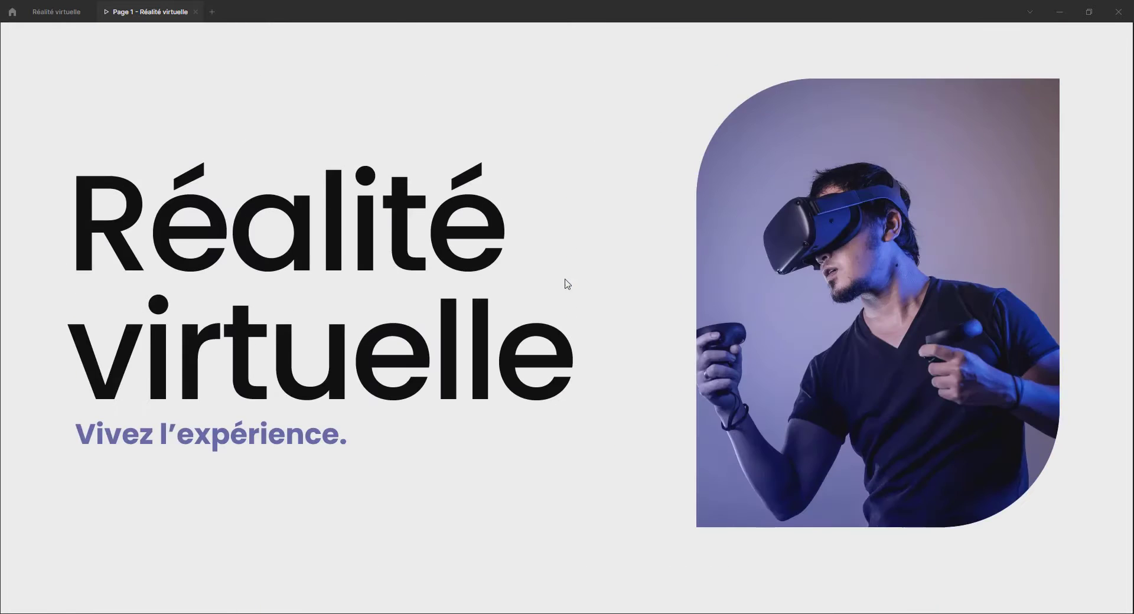
pyautogui.scroll(-15, 564, 279)
pyautogui.scroll(-4, 565, 279)
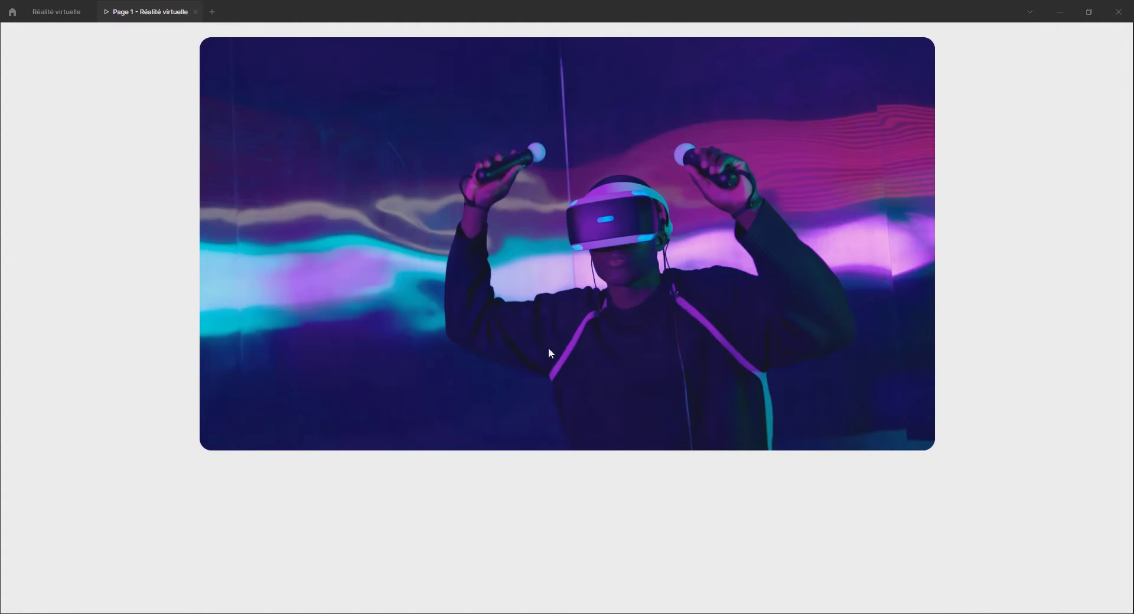
pyautogui.scroll(-7, 651, 407)
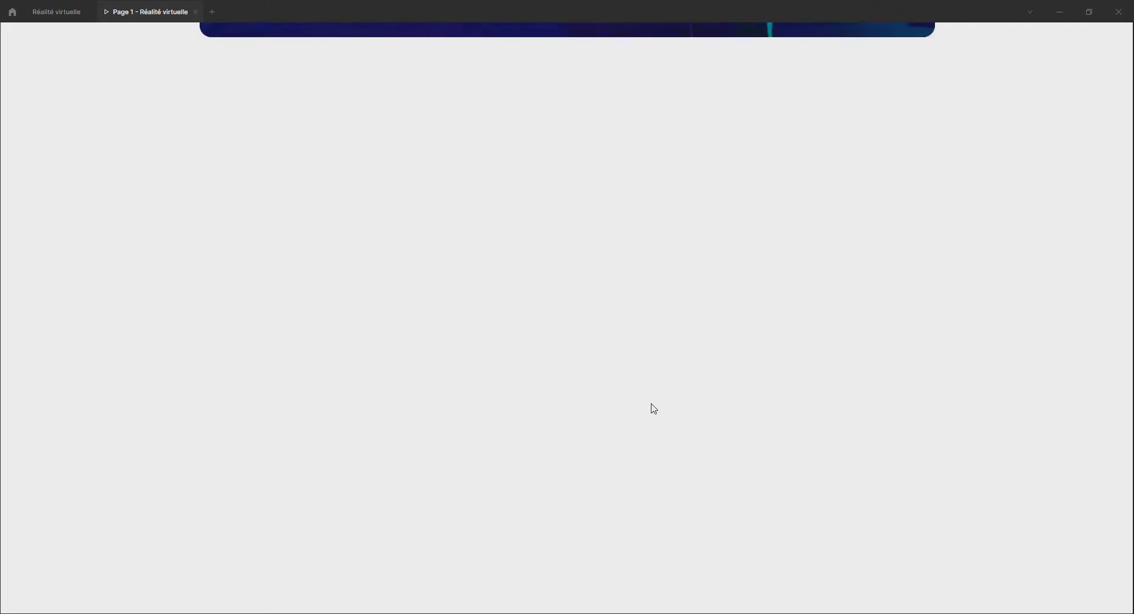
pyautogui.scroll(4, 653, 406)
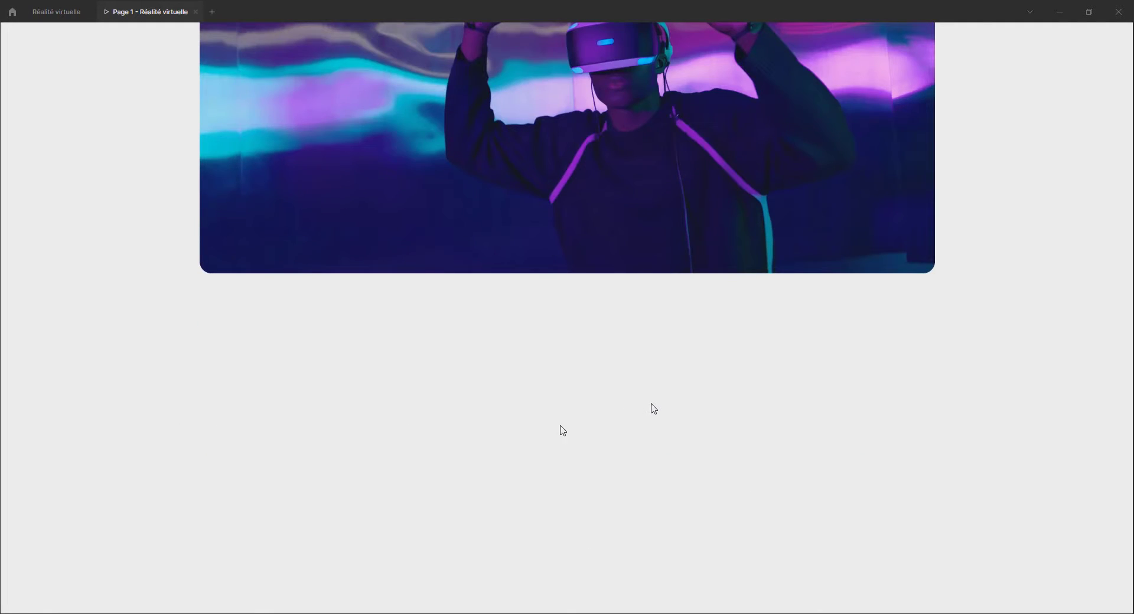
pyautogui.scroll(-3, 576, 402)
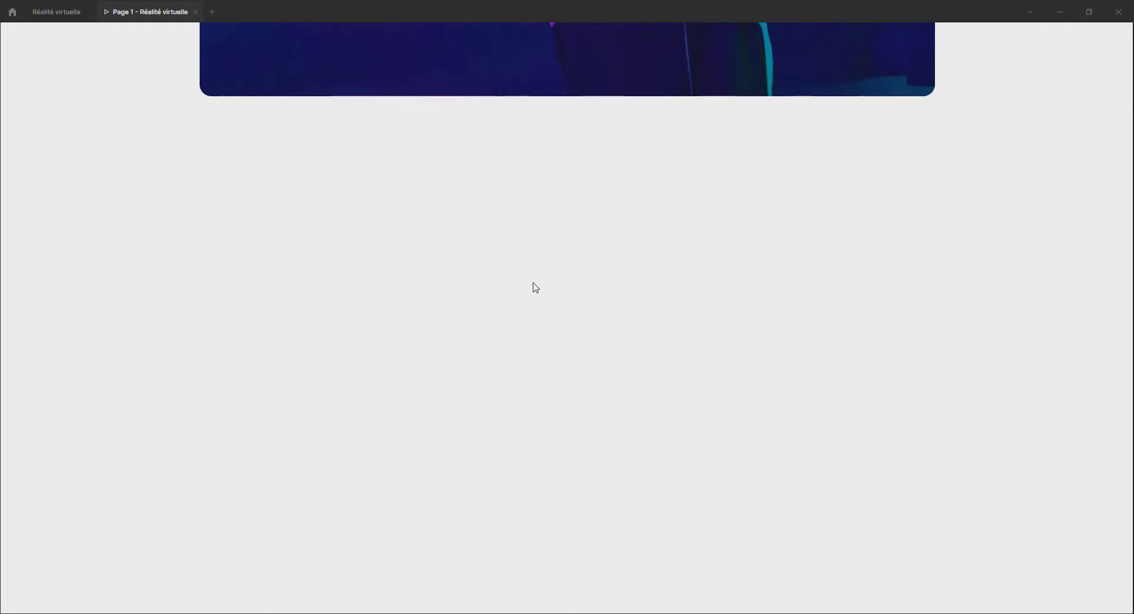
pyautogui.scroll(3, 449, 224)
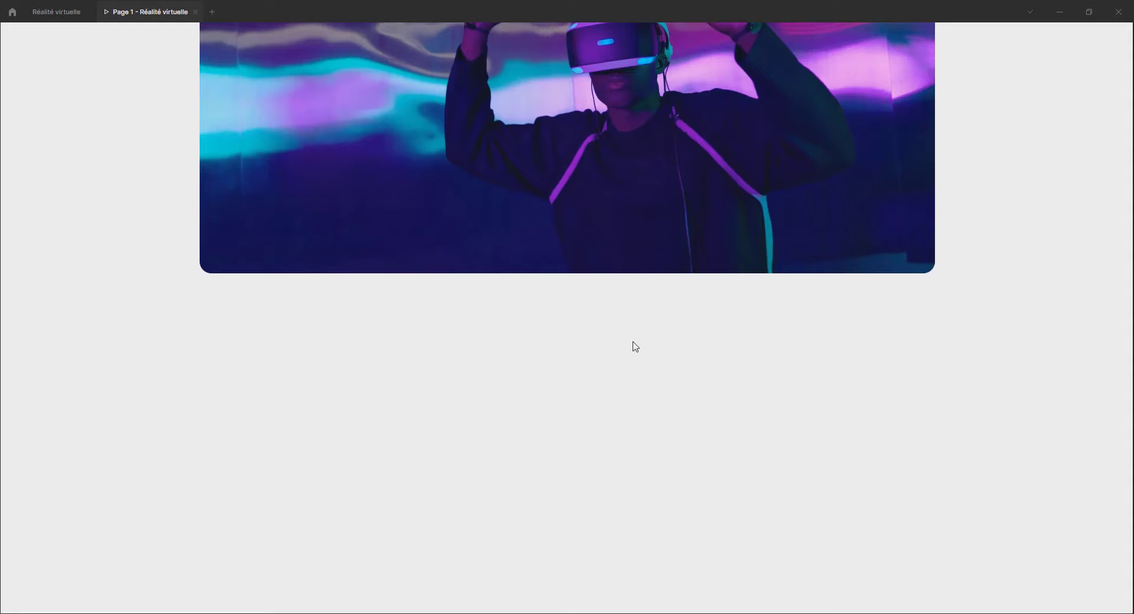
# Return to the design file and collapse Sections 1, 2 and 3 in the layer list.
pyautogui.click(59, 12)
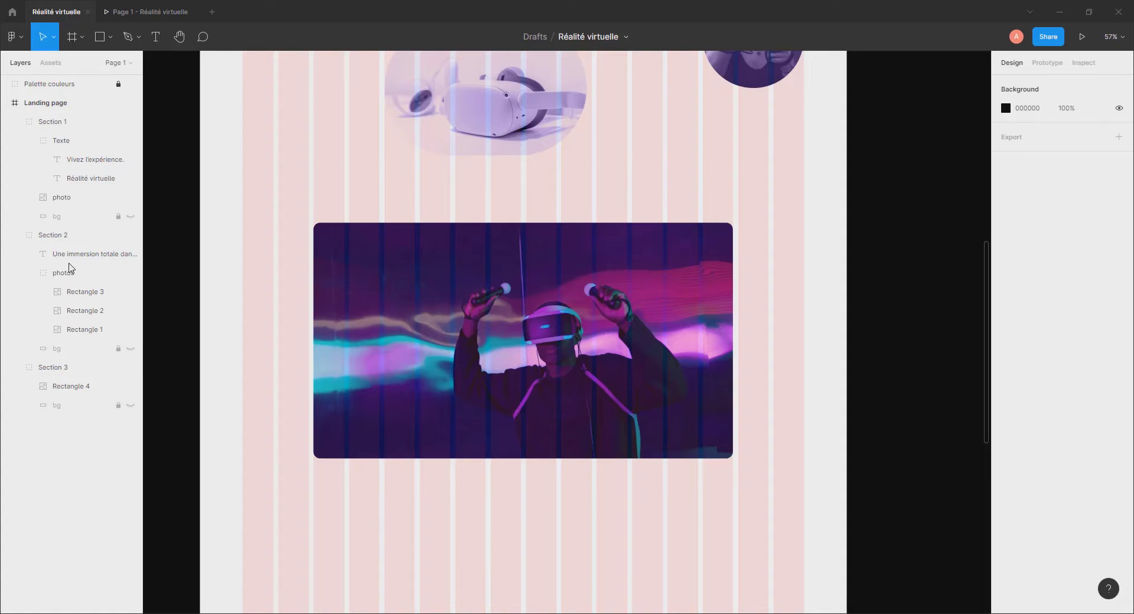
pyautogui.click(15, 254)
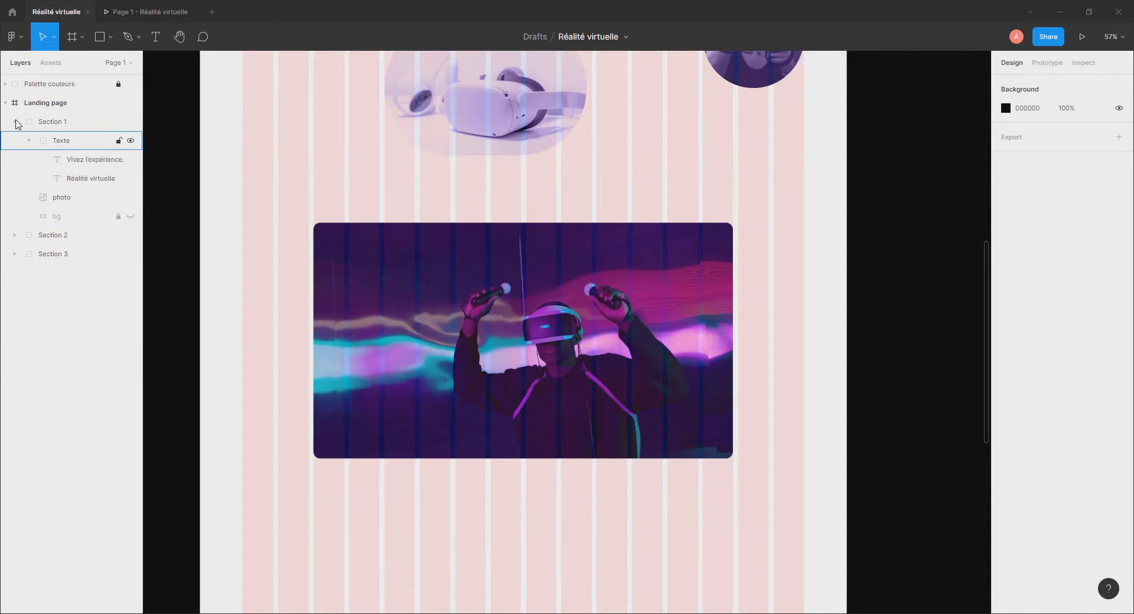
pyautogui.click(15, 122)
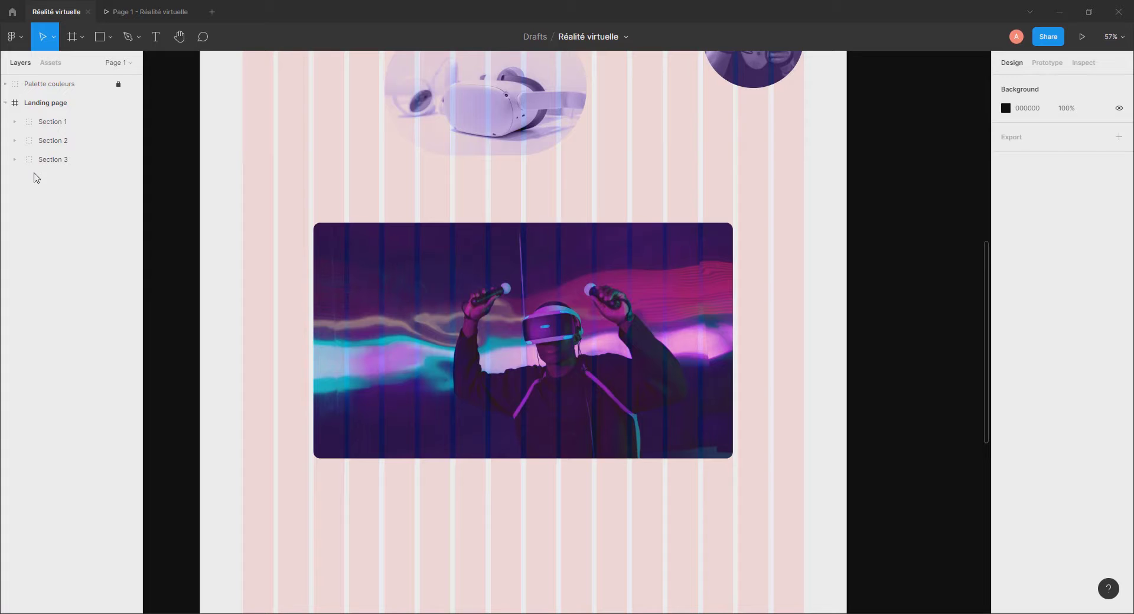
# Make Section 3's bg layer visible again and collapse the section.
pyautogui.scroll(-5, 607, 387)
pyautogui.moveTo(626, 375); pyautogui.dragTo(633, 293)
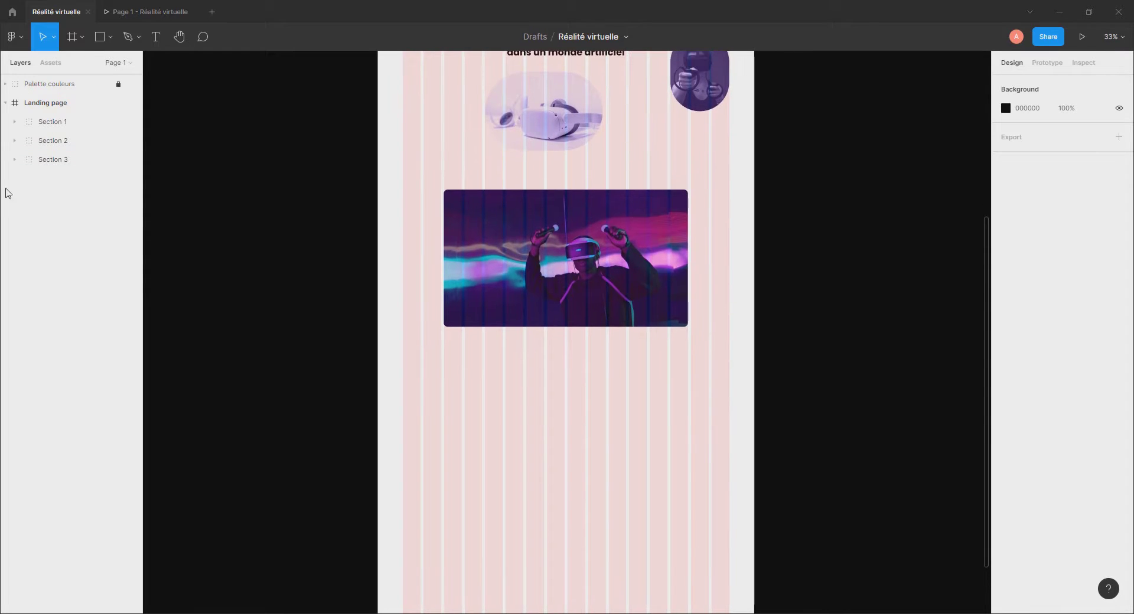
pyautogui.click(15, 160)
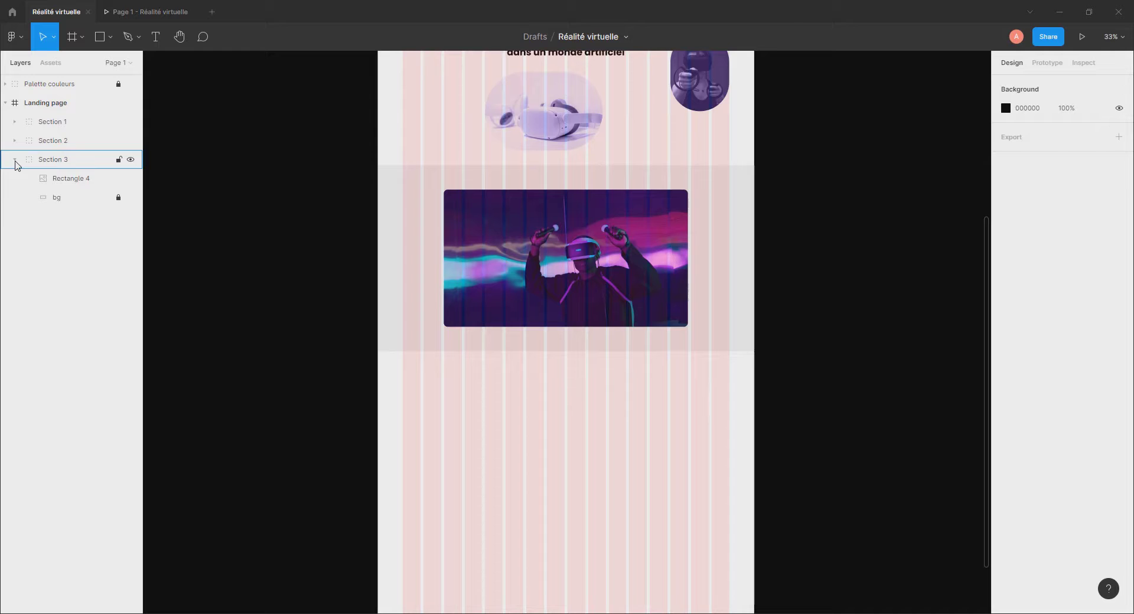
pyautogui.click(14, 160)
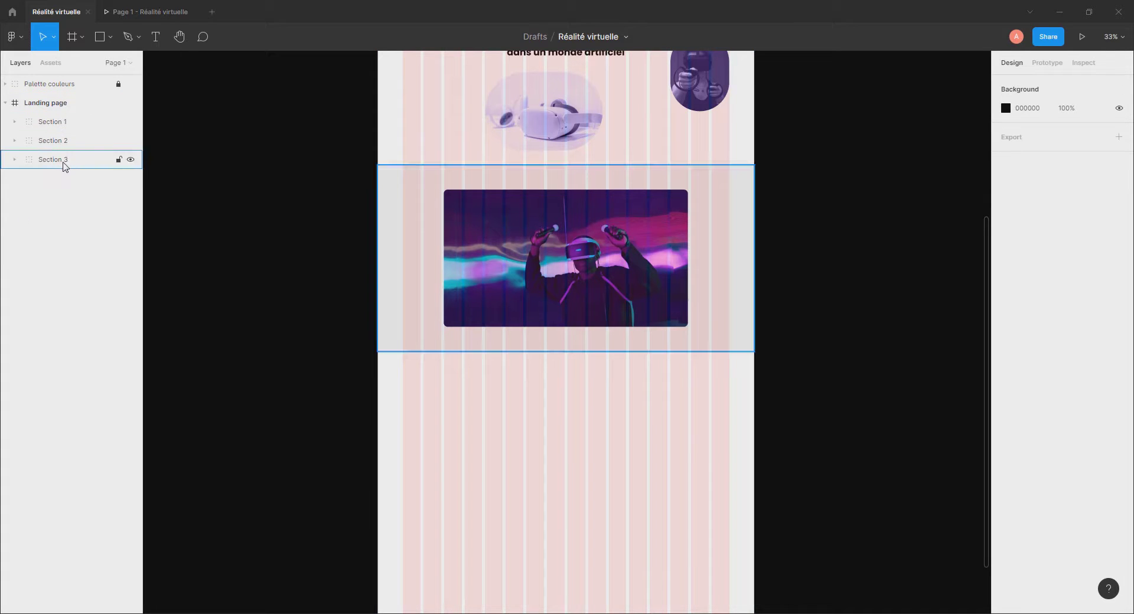
# Duplicate Section 2 and place the copy in the empty area below Section 3.
pyautogui.scroll(-2, 465, 335)
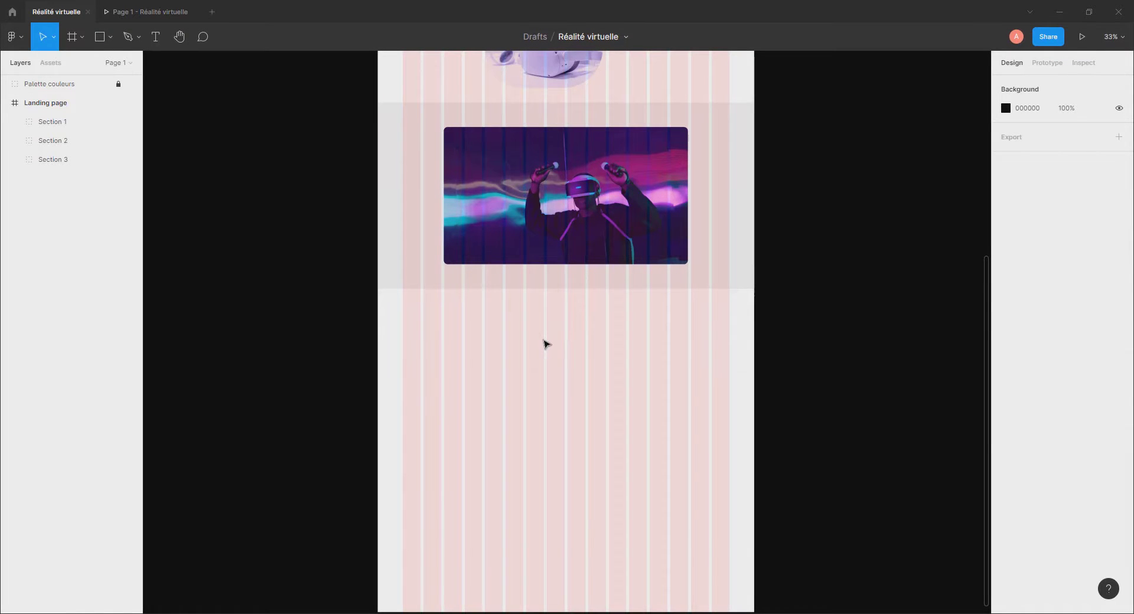
pyautogui.scroll(5, 544, 345)
pyautogui.scroll(-3, 571, 324)
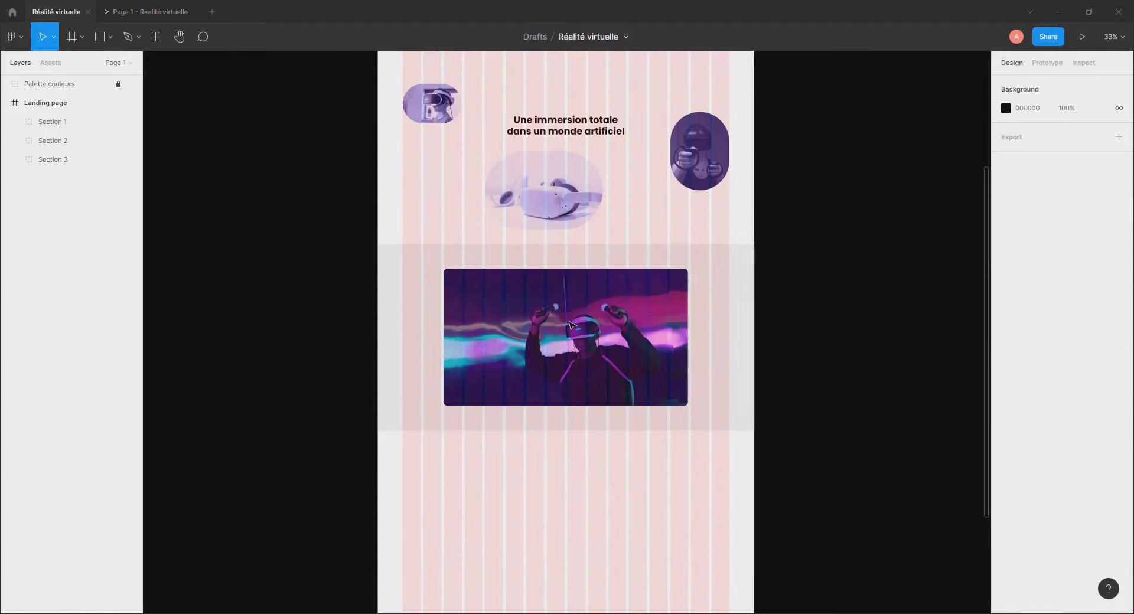
pyautogui.scroll(-3, 568, 323)
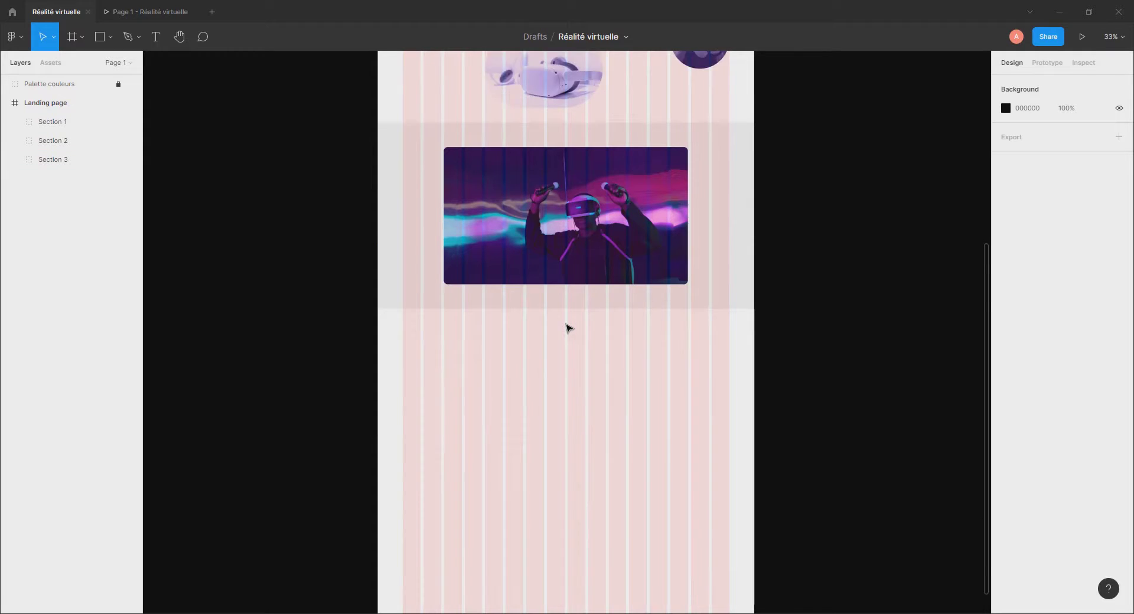
pyautogui.scroll(3, 566, 327)
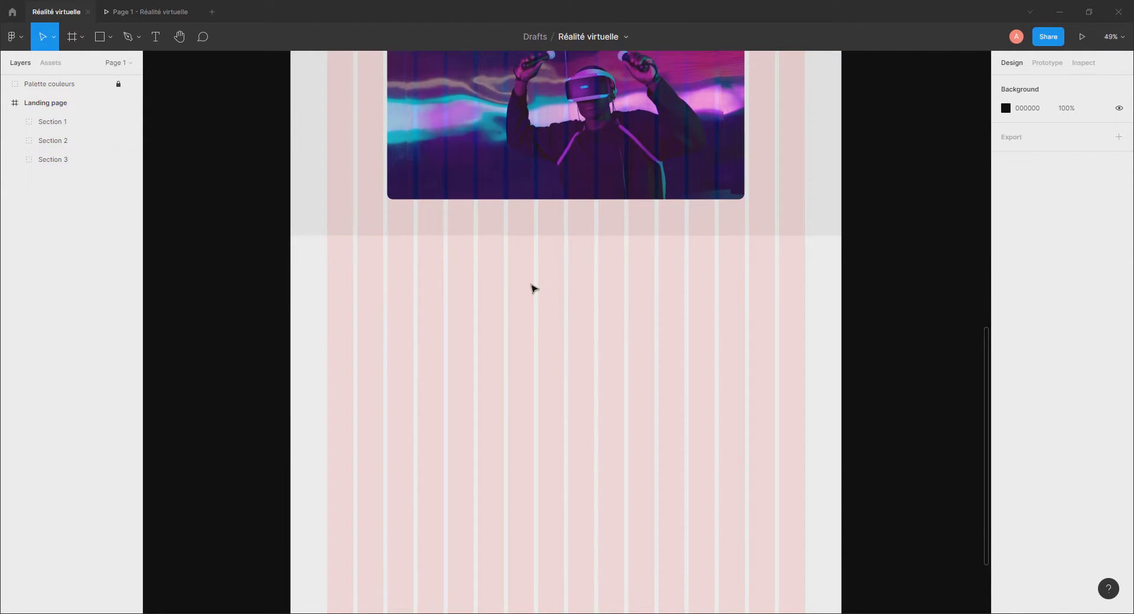
pyautogui.scroll(-4, 532, 286)
pyautogui.click(60, 143)
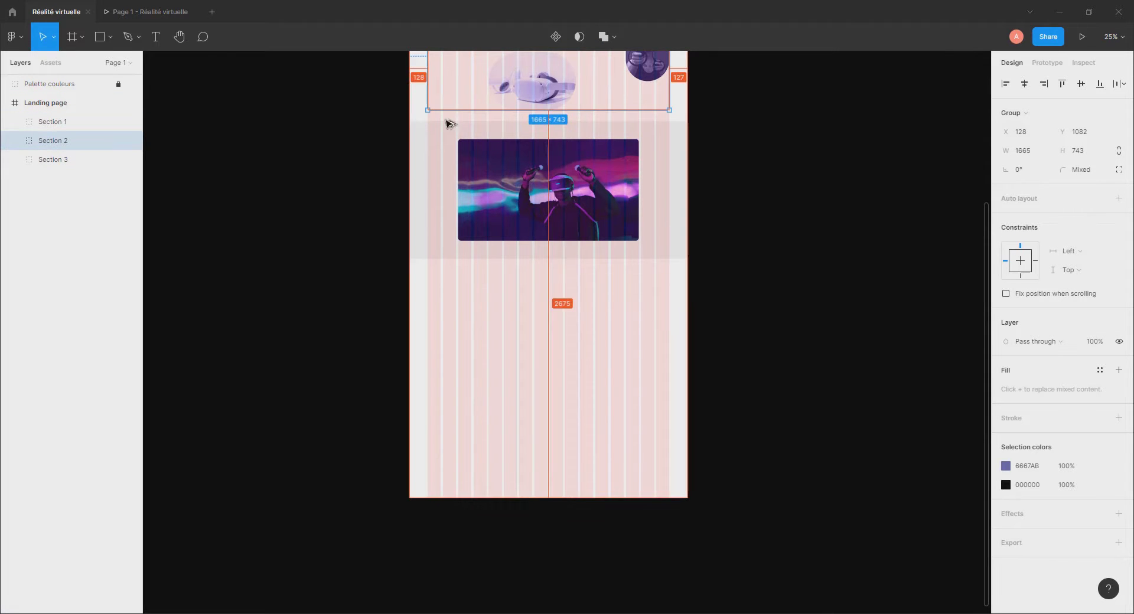
pyautogui.moveTo(447, 120); pyautogui.dragTo(375, 342)
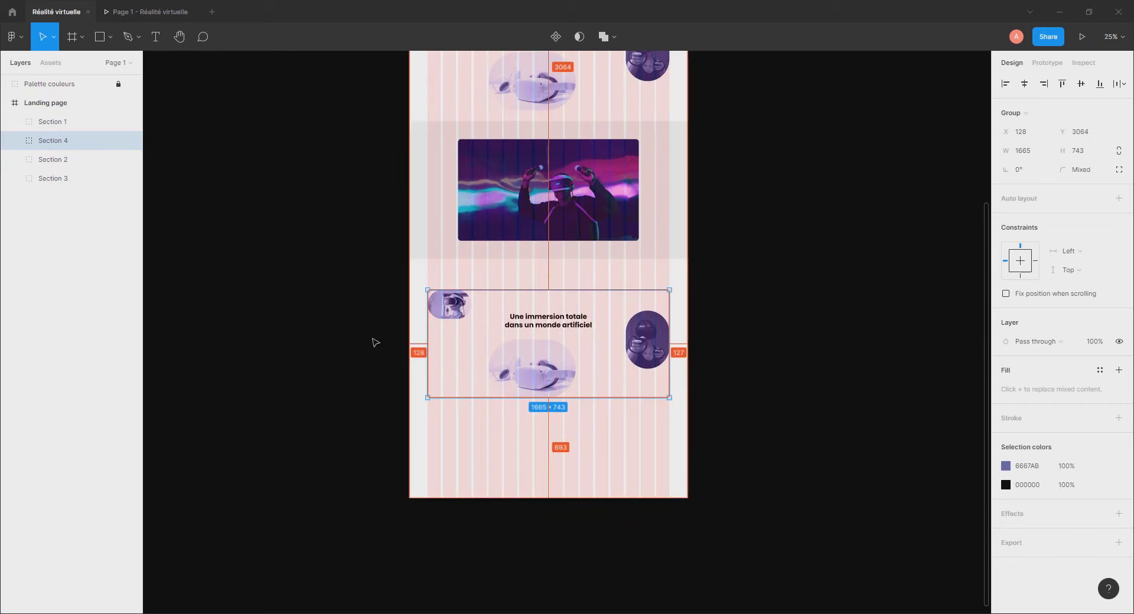
# Show the bg layer of the duplicated section and move the section up flush against the bottom of Section 3, at Y 2850.
pyautogui.click(16, 141)
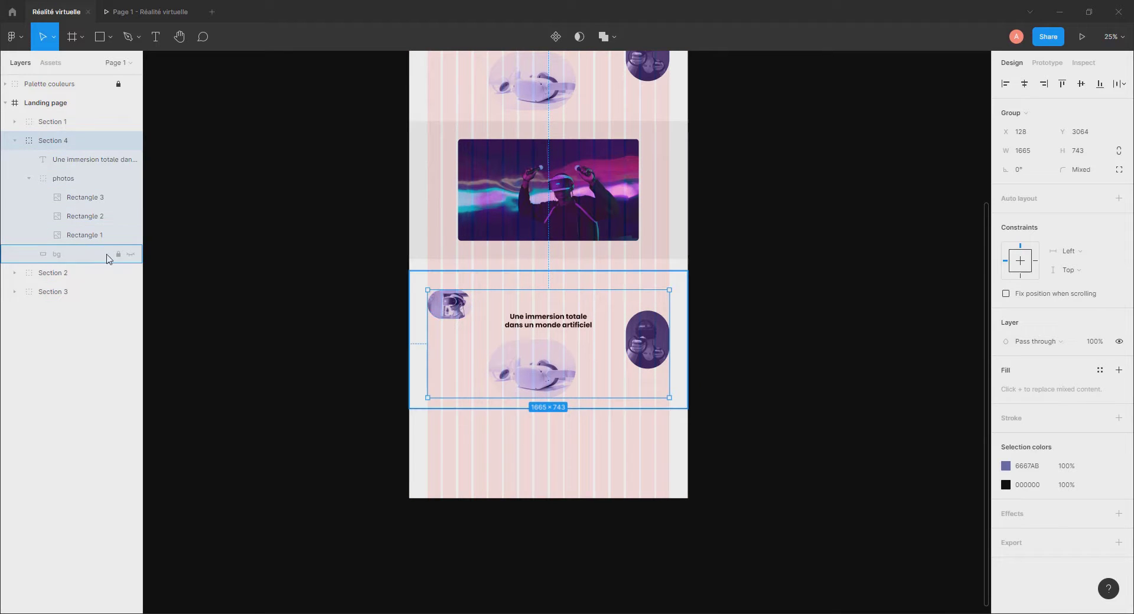
pyautogui.click(130, 254)
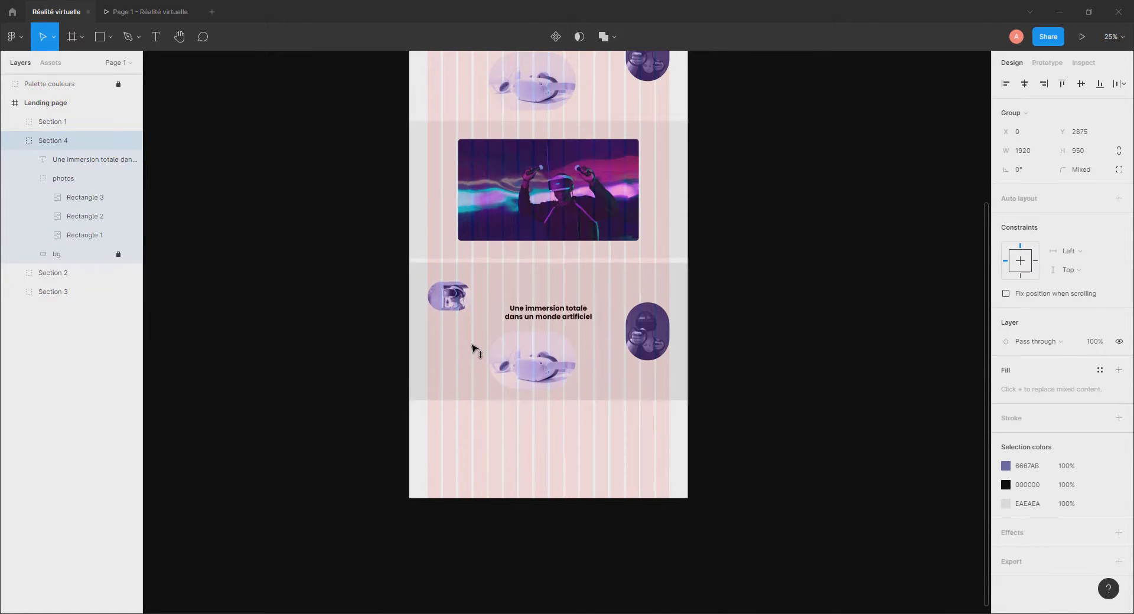
pyautogui.moveTo(473, 349); pyautogui.dragTo(481, 251)
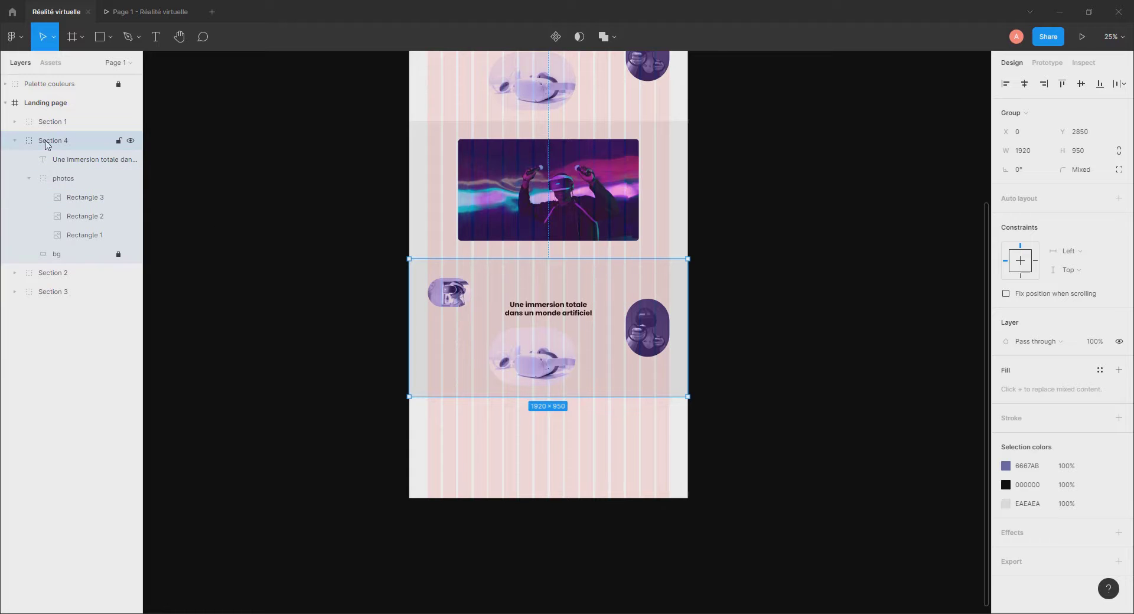
# Reorder the duplicated section below Section 3 in the layer list and hide Section 3's bg layer.
pyautogui.moveTo(53, 140); pyautogui.dragTo(53, 300)
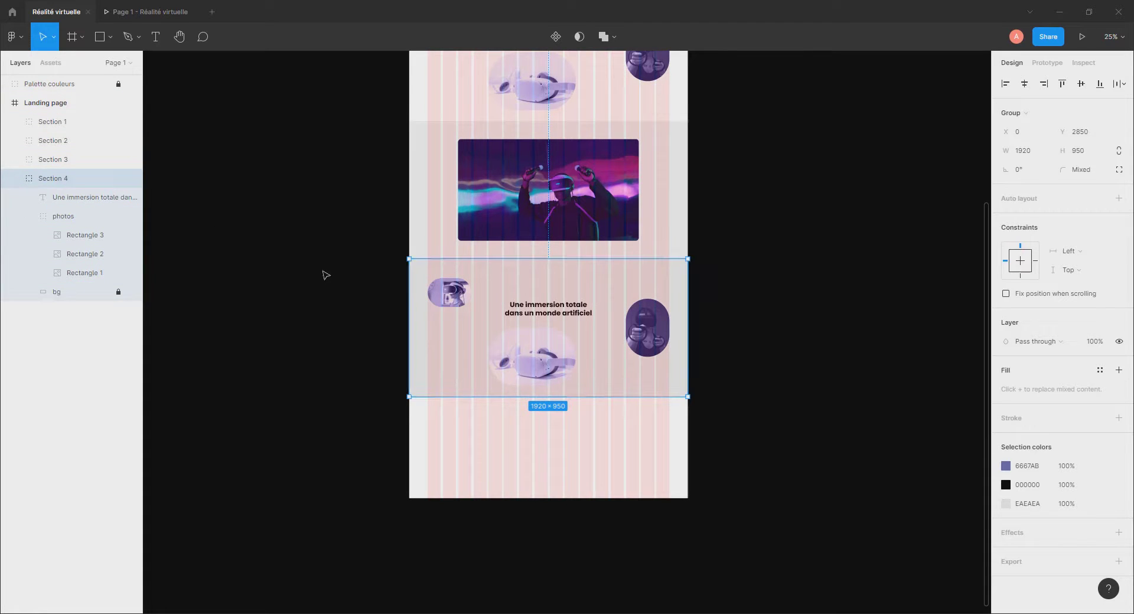
pyautogui.click(15, 160)
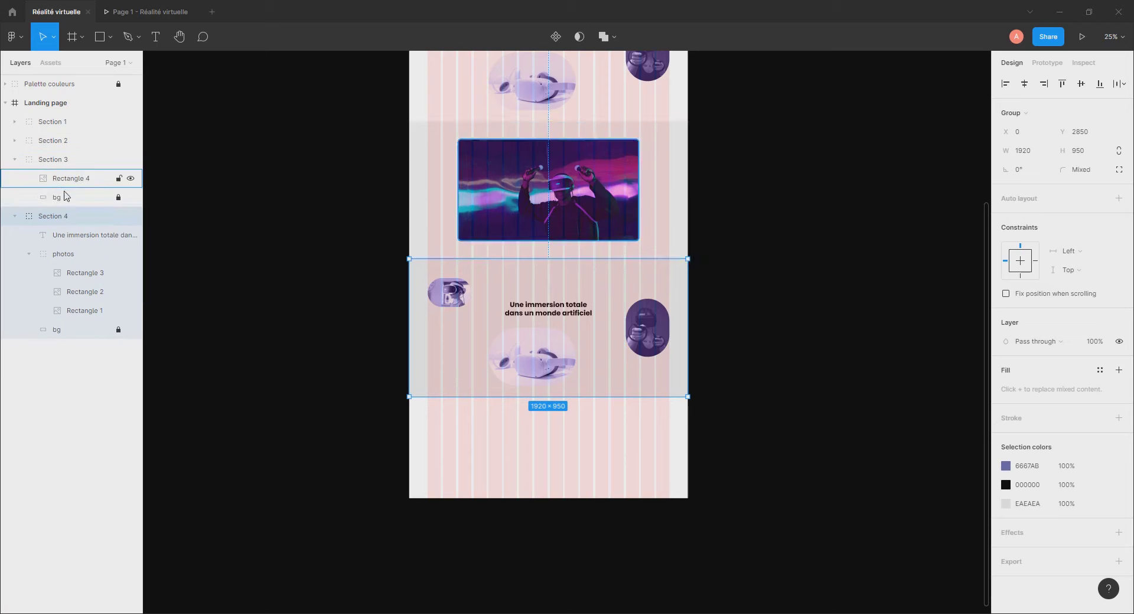
pyautogui.click(14, 160)
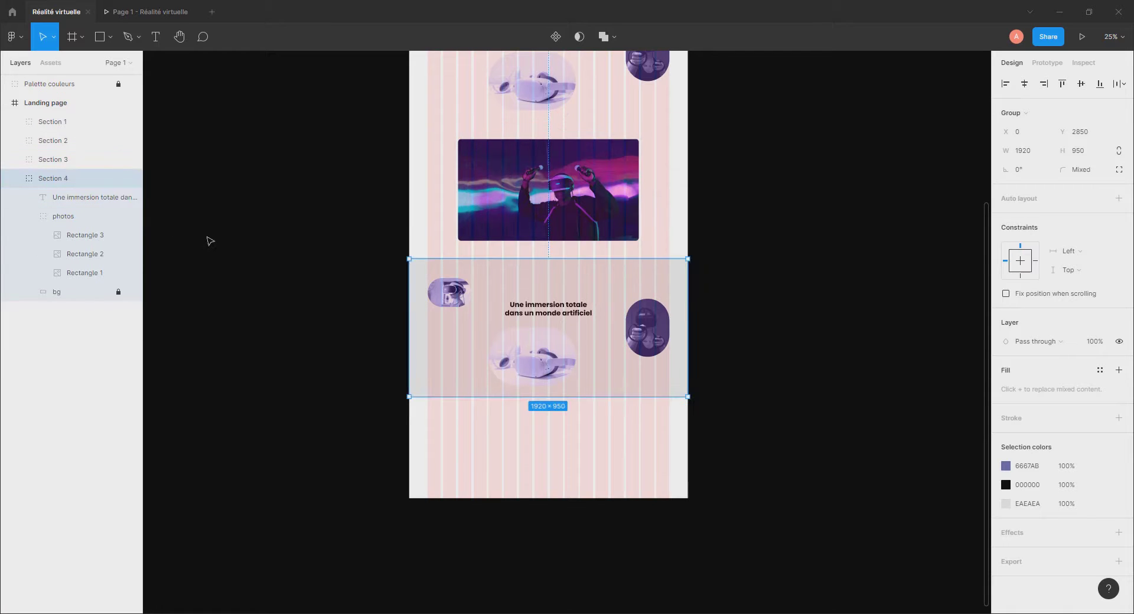
# Delete the photos group from Section 4, keeping only its title and bg layer.
pyautogui.click(63, 297)
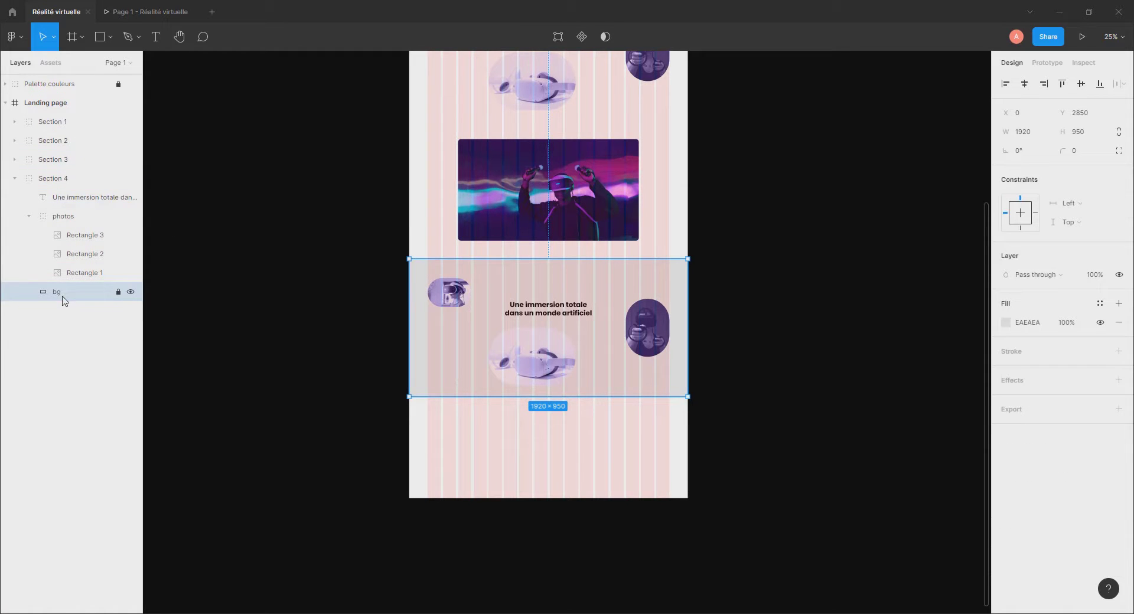
pyautogui.click(80, 275)
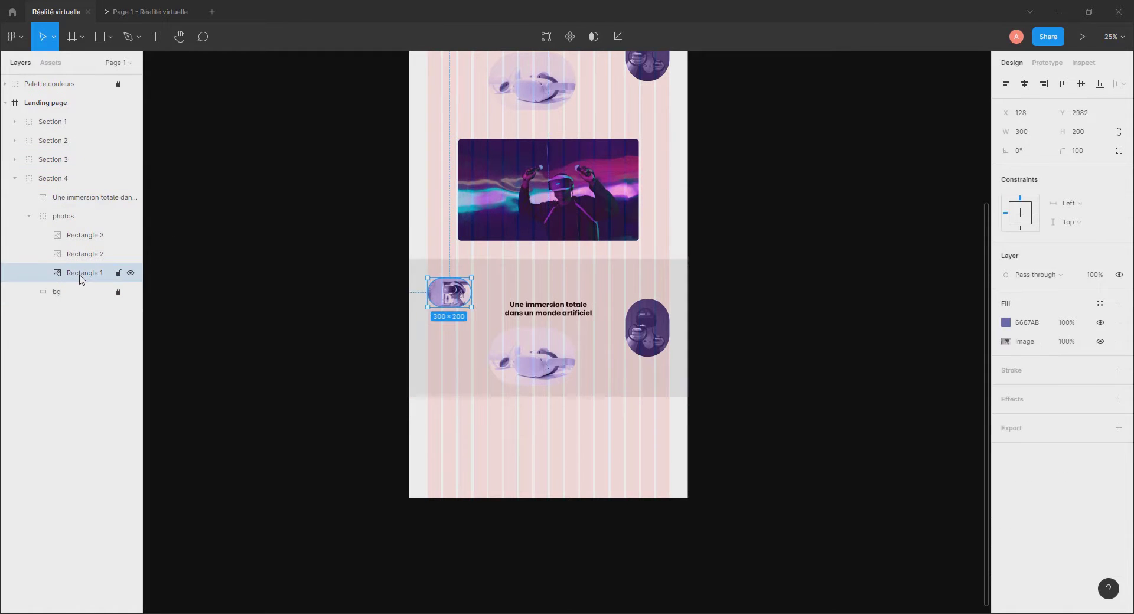
pyautogui.click(79, 222)
pyautogui.press('Delete')
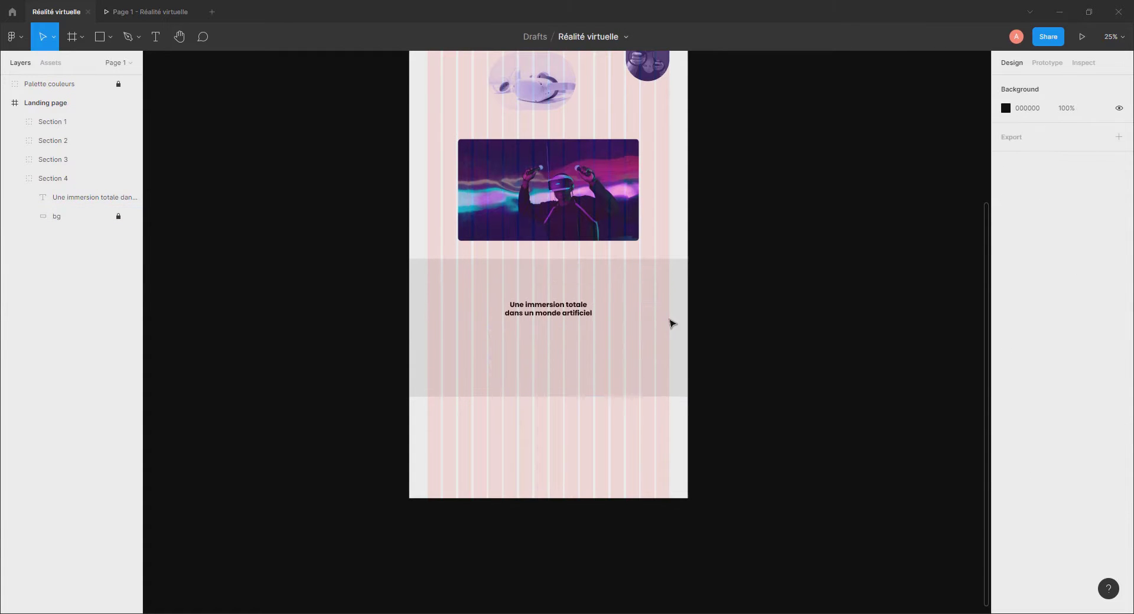
# Replace Section 4's title text with "Lancez-vous !".
pyautogui.scroll(5, 545, 315)
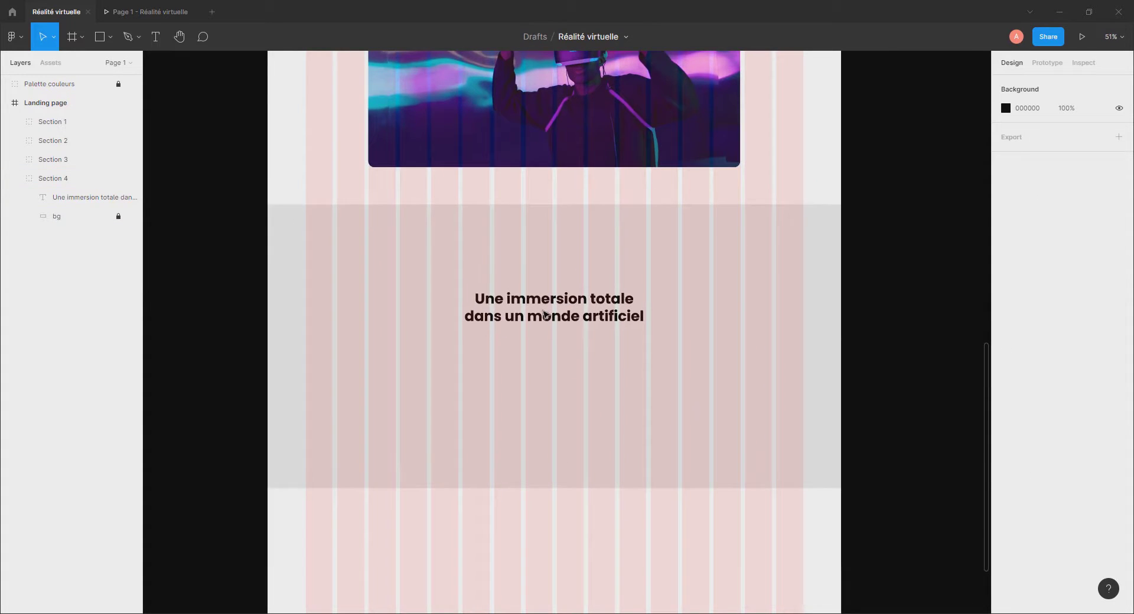
pyautogui.doubleClick(572, 307)
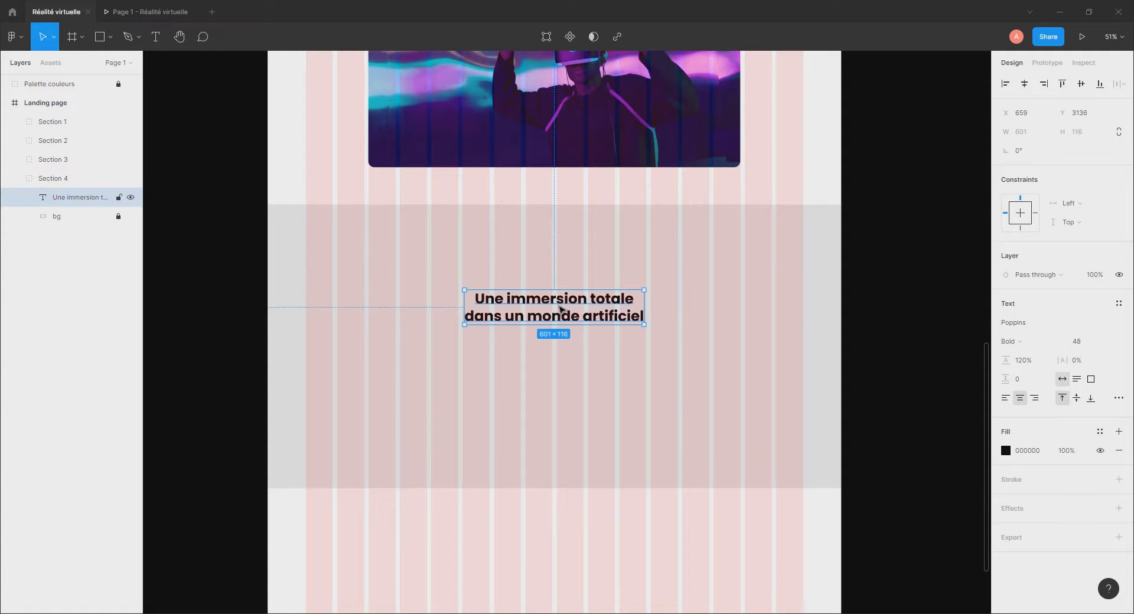
pyautogui.doubleClick(515, 307)
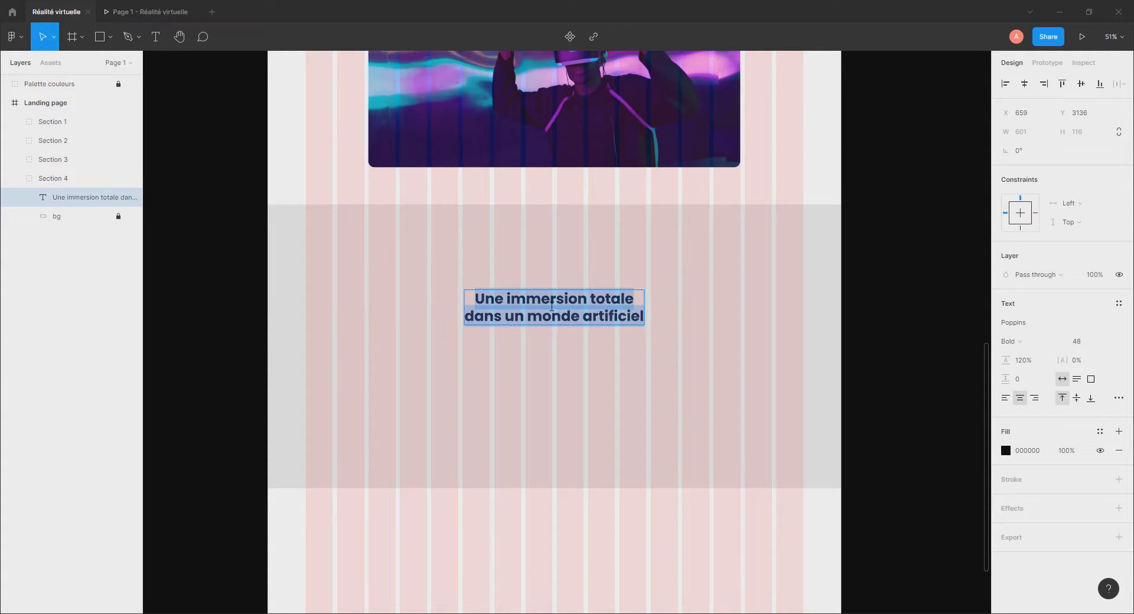
pyautogui.write('Lancez-')
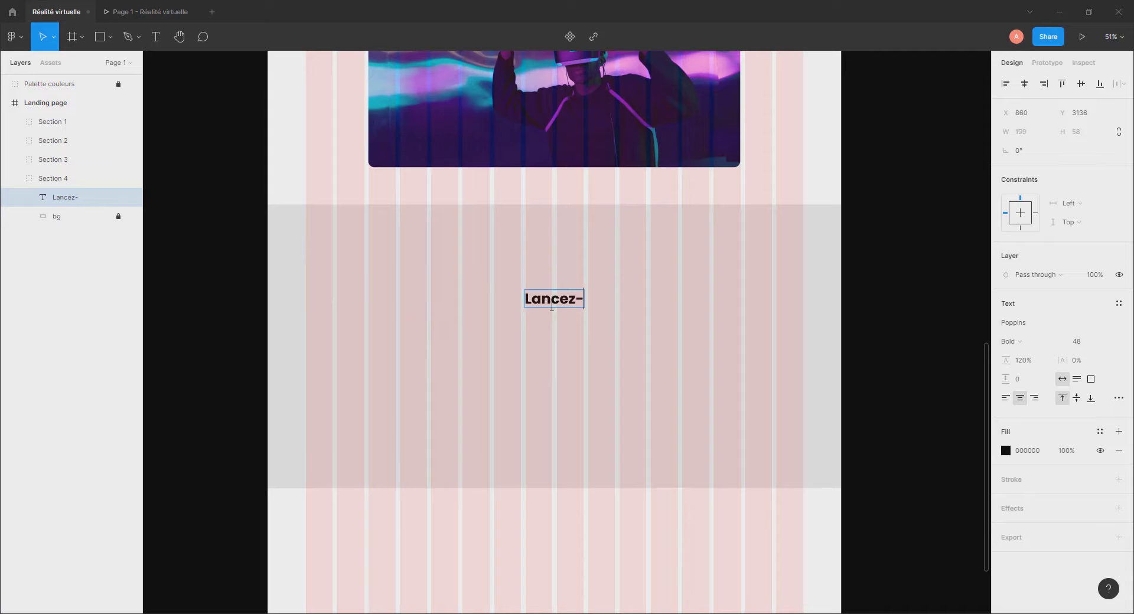
pyautogui.write('vous !')
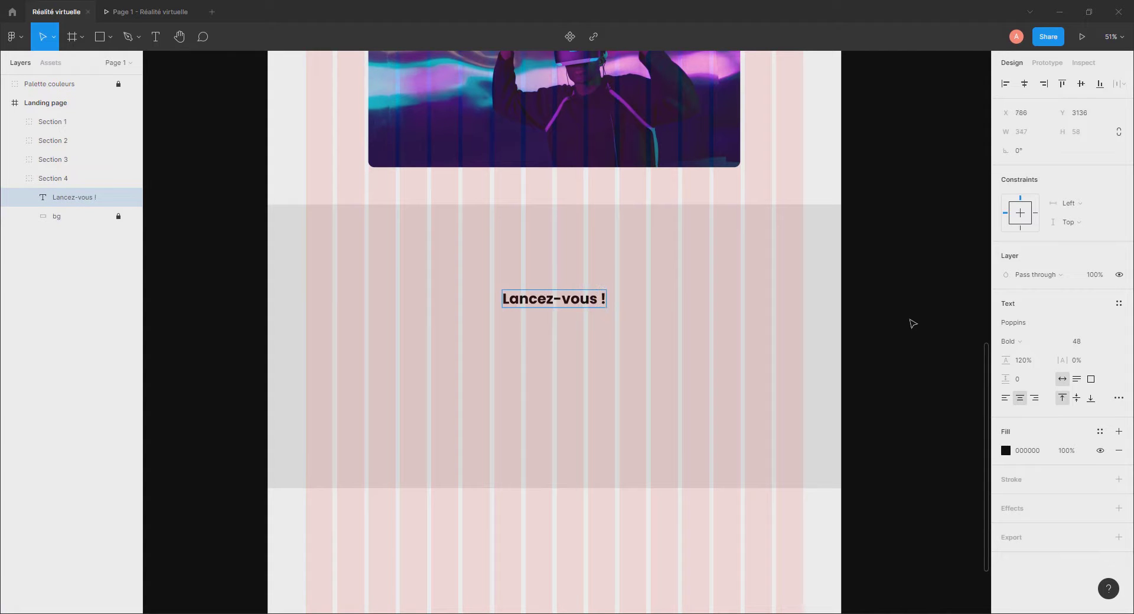
pyautogui.press('Escape')
pyautogui.click(557, 345)
# Add a centered text box about 825 × 197 px below the "Lancez-vous !" title and paste the Lorem ipsum paragraph into it.
pyautogui.scroll(3, 558, 347)
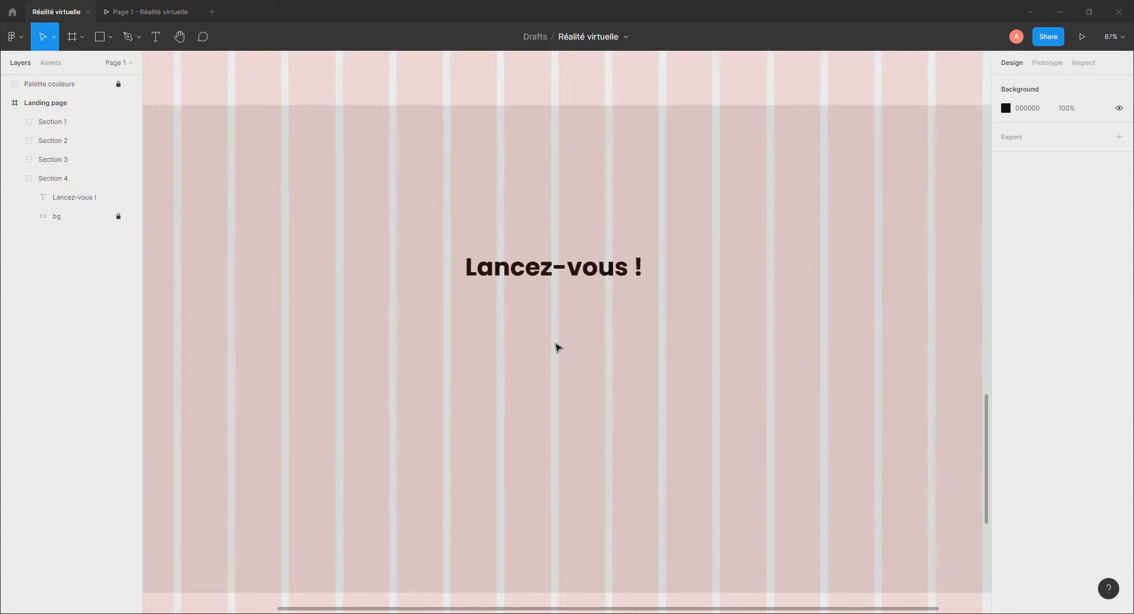
pyautogui.scroll(1, 558, 347)
pyautogui.moveTo(557, 346); pyautogui.dragTo(584, 323)
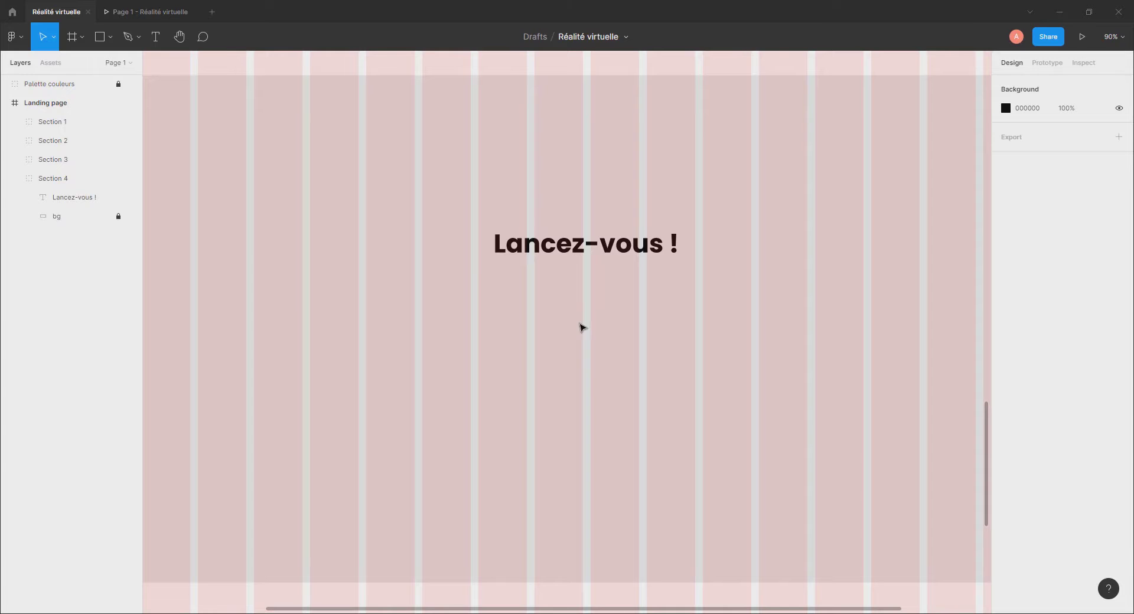
pyautogui.press('t')
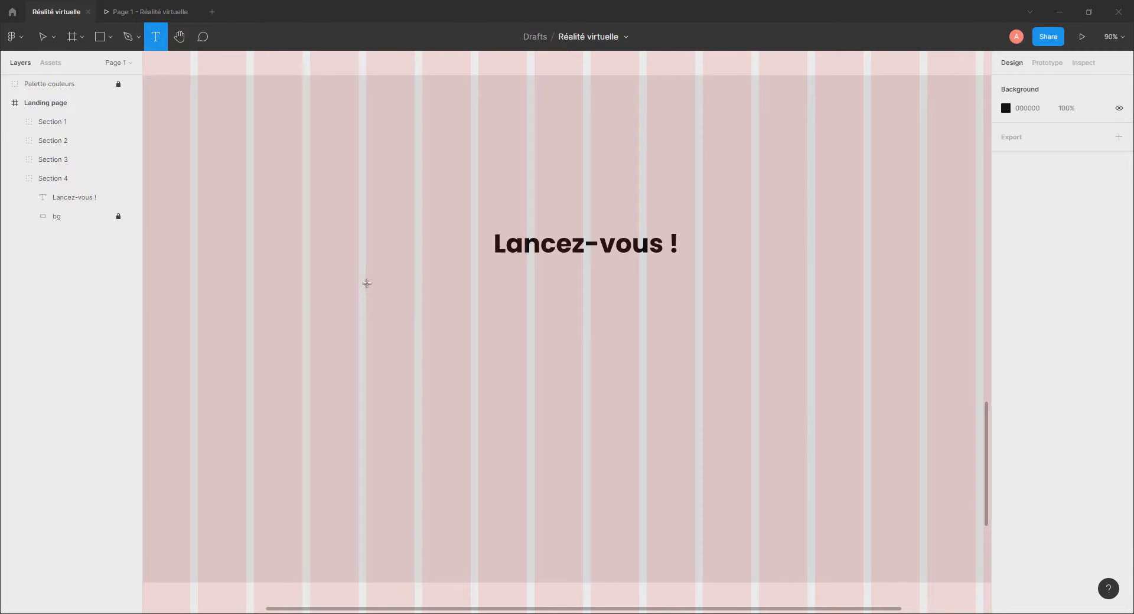
pyautogui.moveTo(366, 284); pyautogui.dragTo(809, 392)
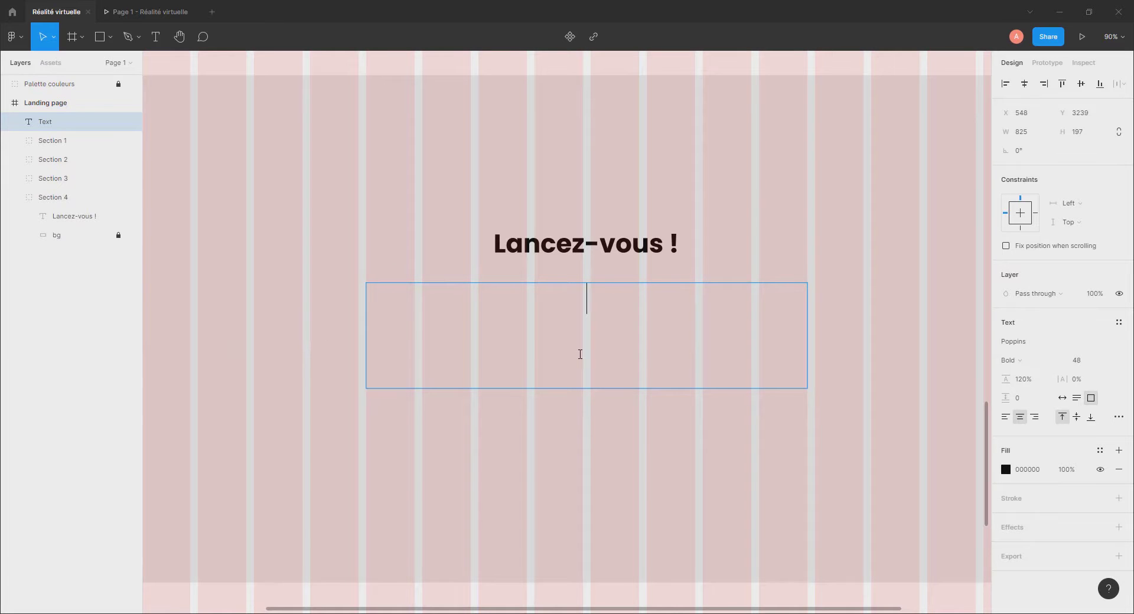
pyautogui.hotkey('ctrl', 'v')
pyautogui.press('Escape')
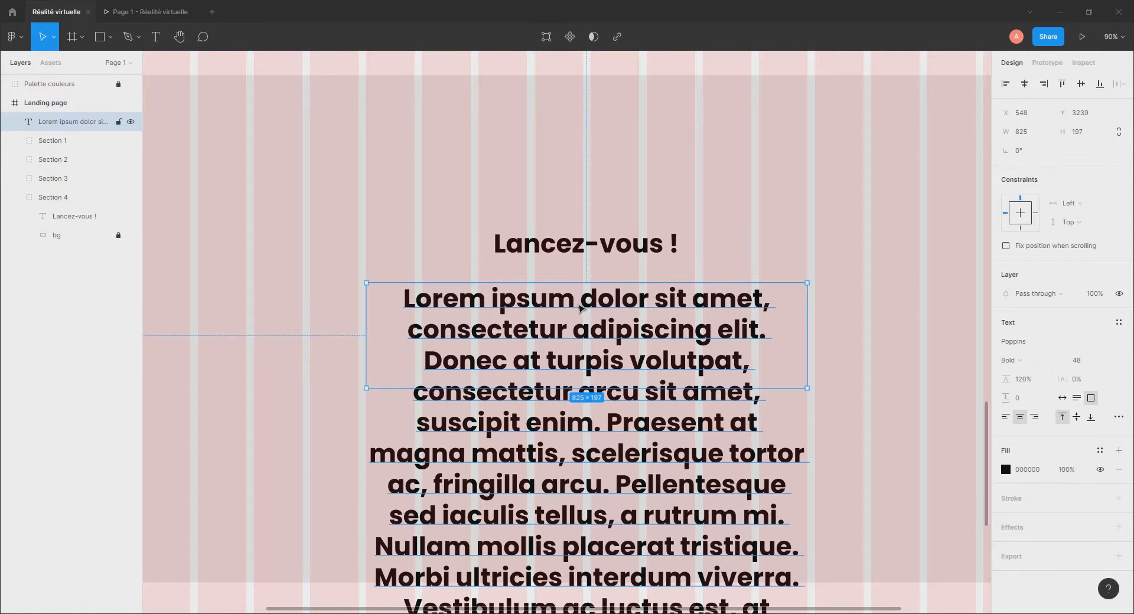
# Set the Lorem ipsum paragraph to Poppins Light with a 808080 grey fill.
pyautogui.click(1011, 360)
pyautogui.click(1026, 303)
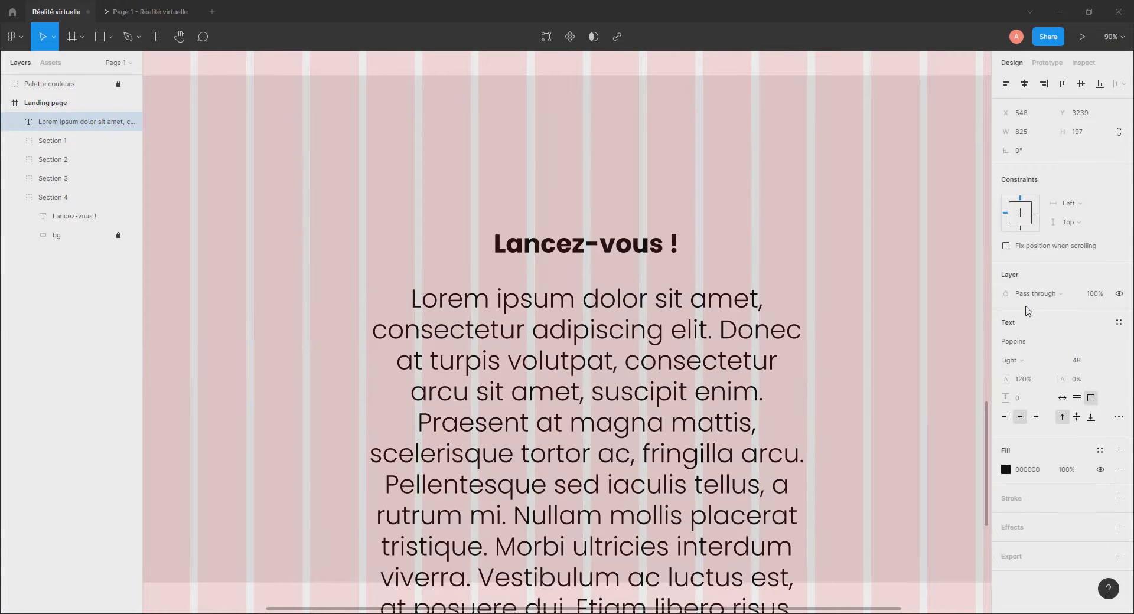
pyautogui.click(1026, 471)
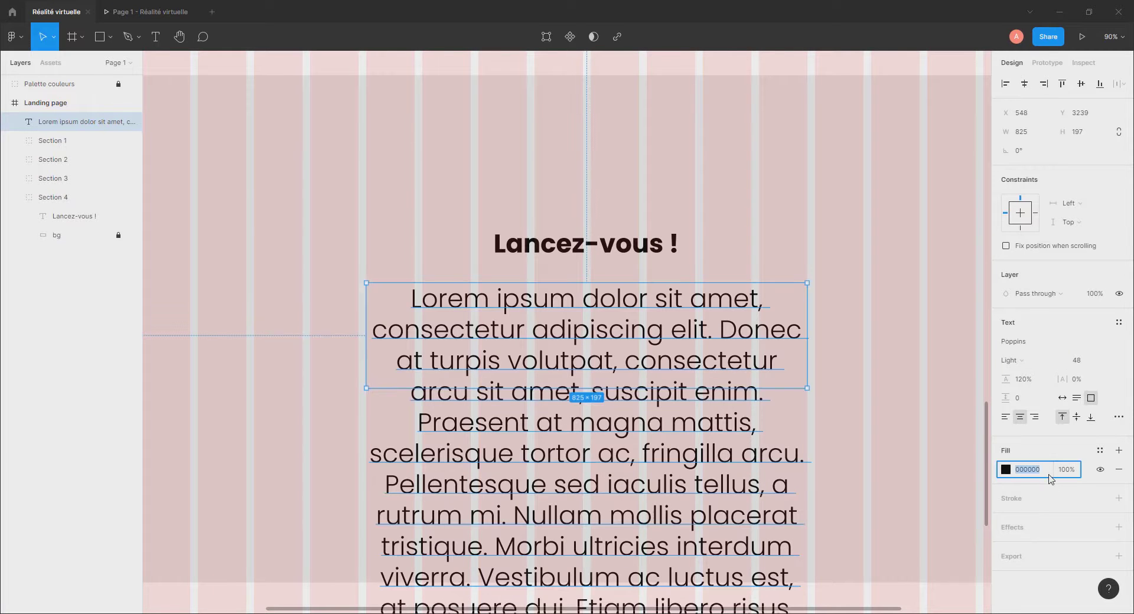
pyautogui.write('80808')
pyautogui.press('Return')
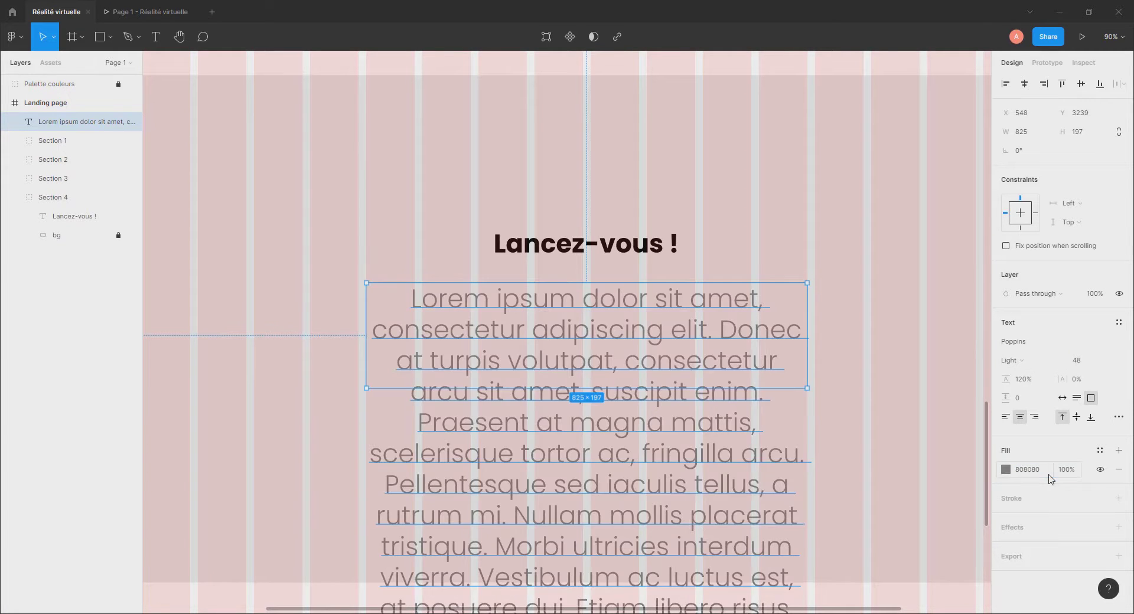
# Set the paragraph's font size to 20 and its line height to 30.
pyautogui.click(1069, 362)
pyautogui.write('20')
pyautogui.press('Return')
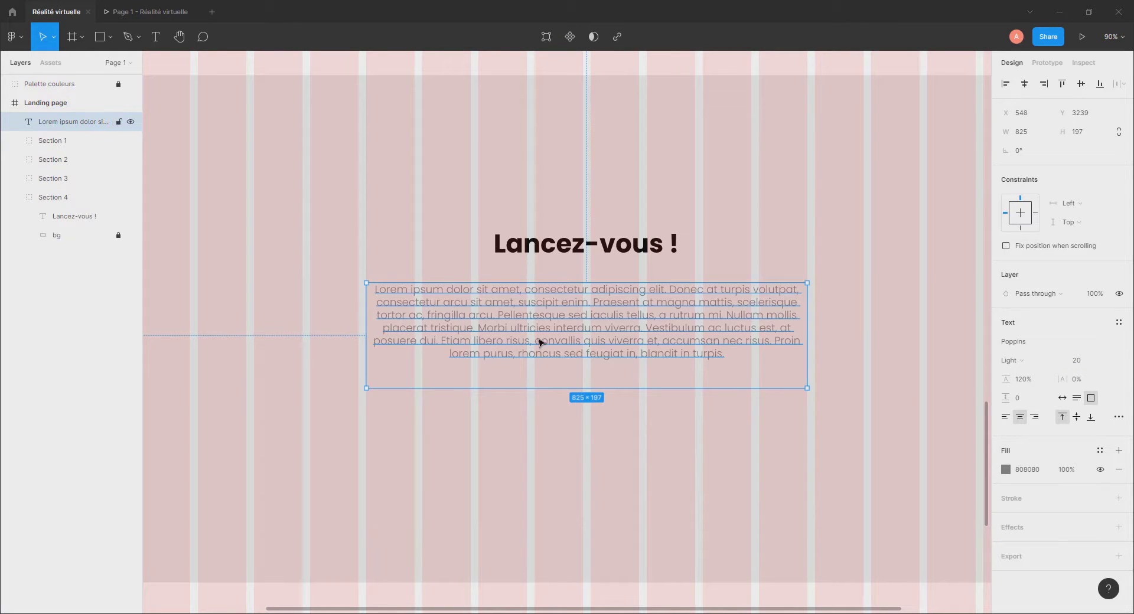
pyautogui.click(1038, 382)
pyautogui.press('Return')
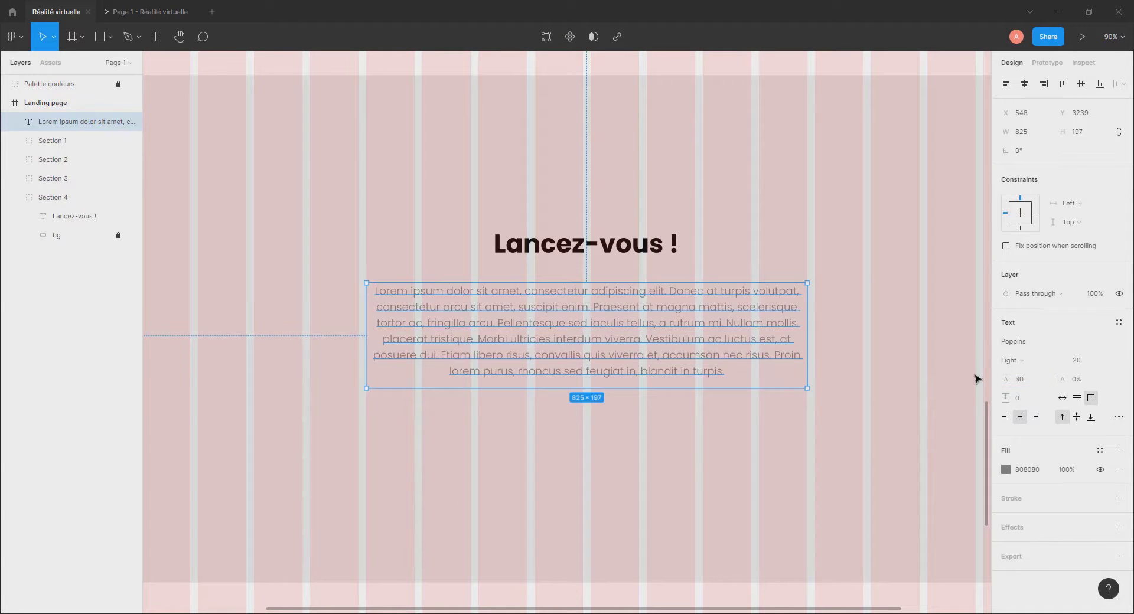
# Shorten the paragraph's text box to about 186 px high so it fits the text.
pyautogui.click(847, 377)
pyautogui.click(631, 357)
pyautogui.moveTo(561, 384); pyautogui.dragTo(560, 378)
pyautogui.click(563, 411)
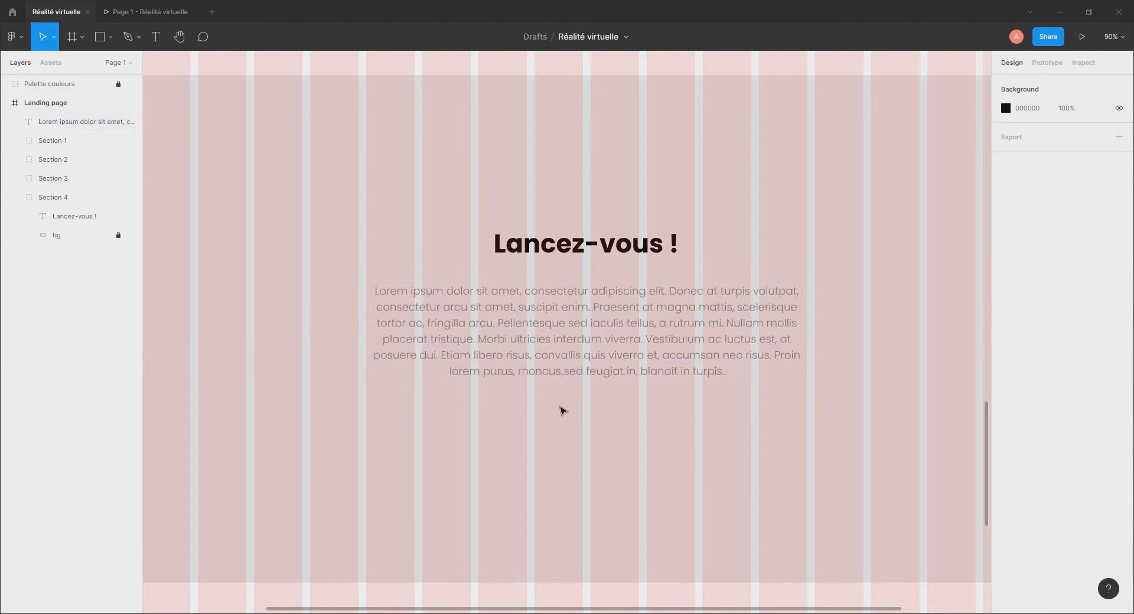
# Move the paragraph closer to the "Lancez-vous !" title, placing it at Y 3222.
pyautogui.click(560, 321)
pyautogui.moveTo(562, 315); pyautogui.dragTo(561, 288)
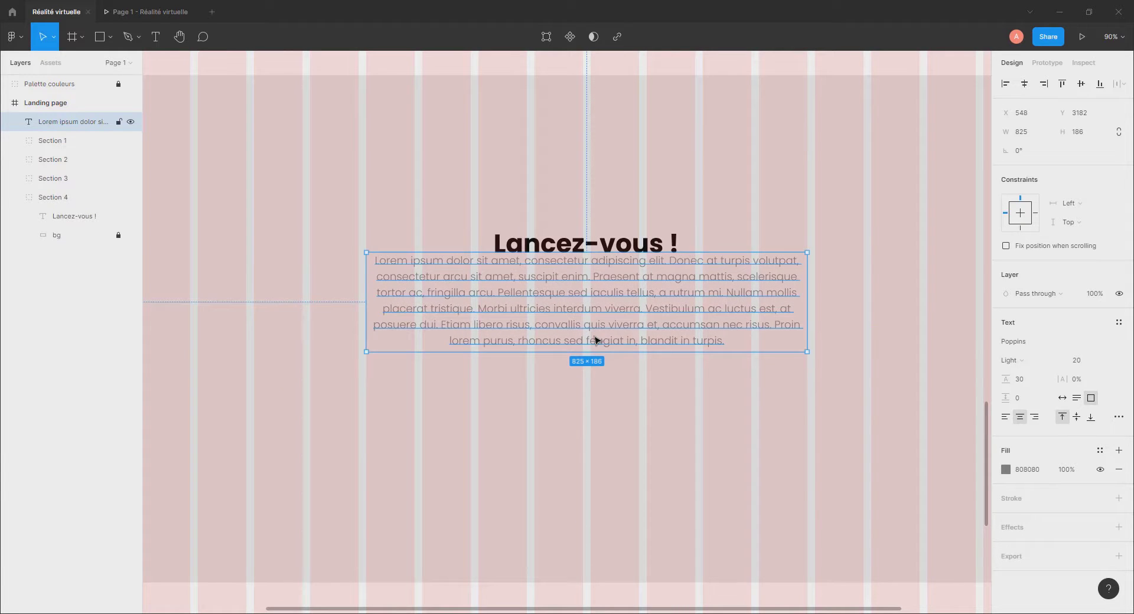
pyautogui.hotkey('shift', 'Down')
pyautogui.hotkey('shift', 'Down')
pyautogui.hotkey('shift', 'Down')
pyautogui.hotkey('shift', 'Down')
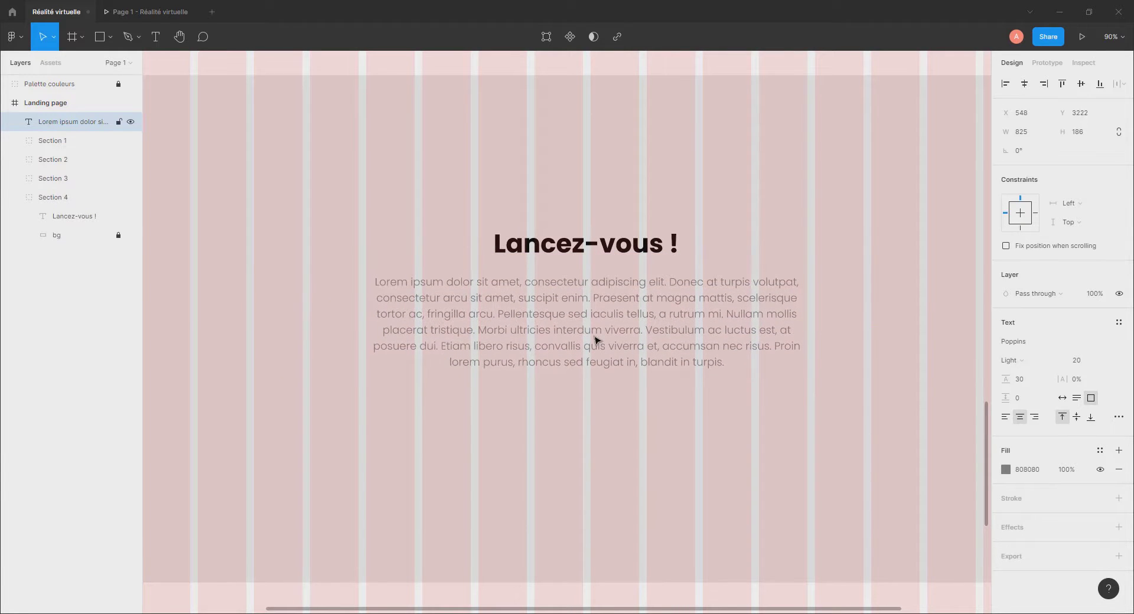
pyautogui.click(650, 420)
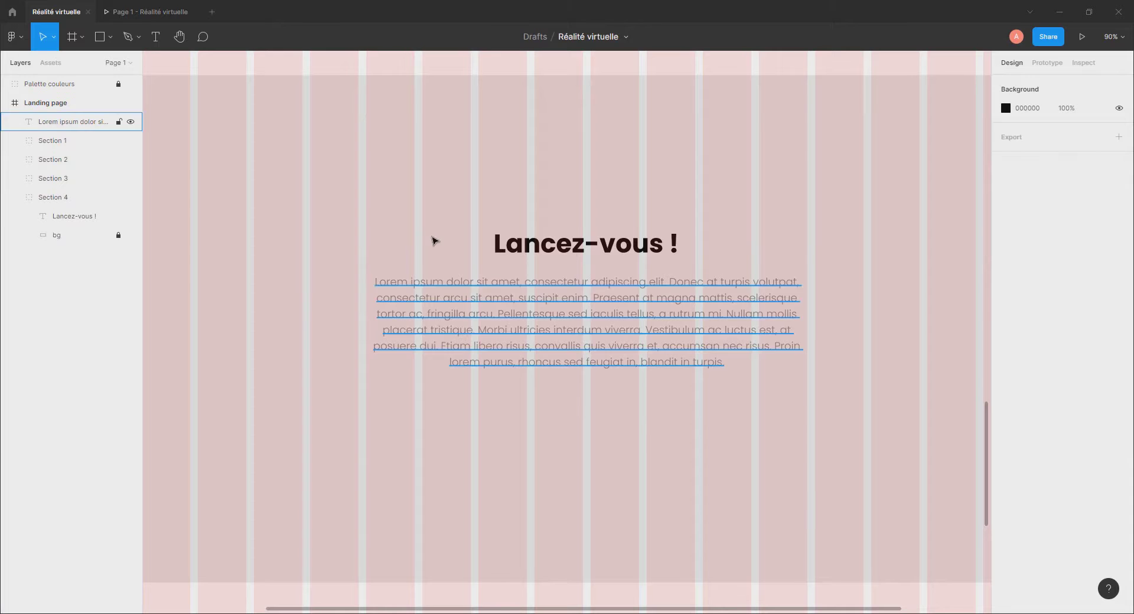
# Open the prototype preview and check the title and paragraph layout of Section 4.
pyautogui.click(169, 12)
pyautogui.scroll(-4, 607, 416)
pyautogui.scroll(-1, 607, 415)
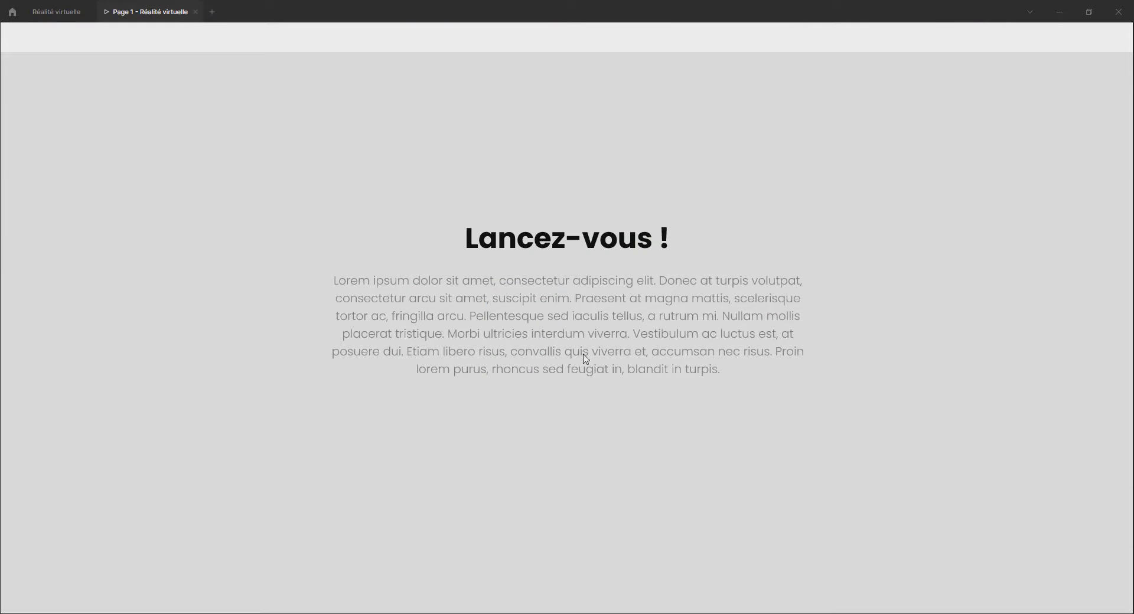
# Return to the design file and move the paragraph layer into Section 4, between the title and the background.
pyautogui.scroll(2, 465, 281)
pyautogui.click(59, 12)
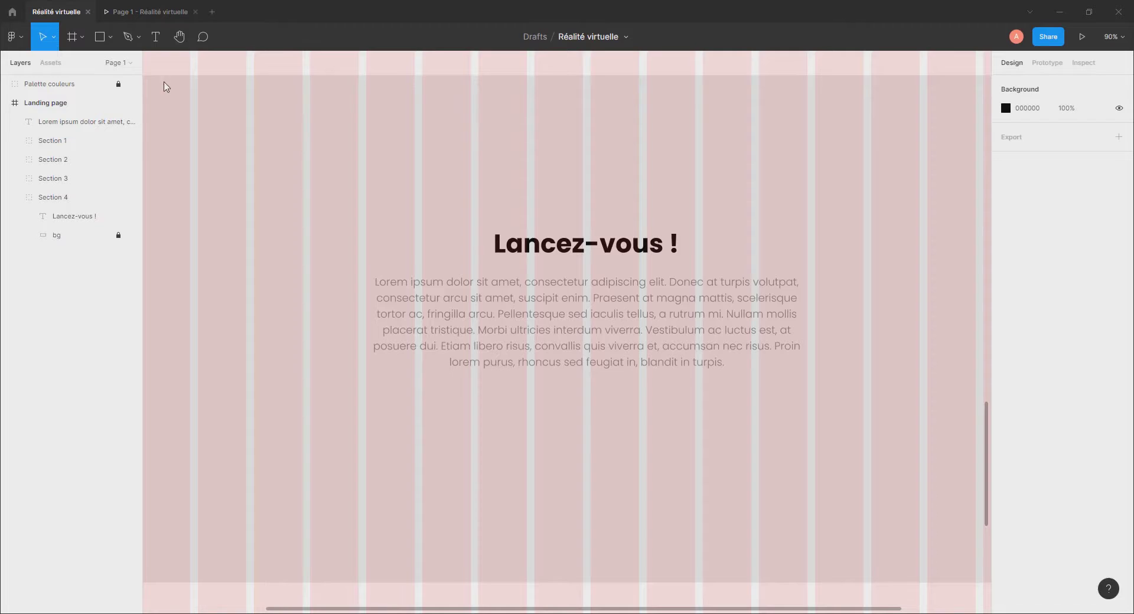
pyautogui.scroll(-1, 589, 347)
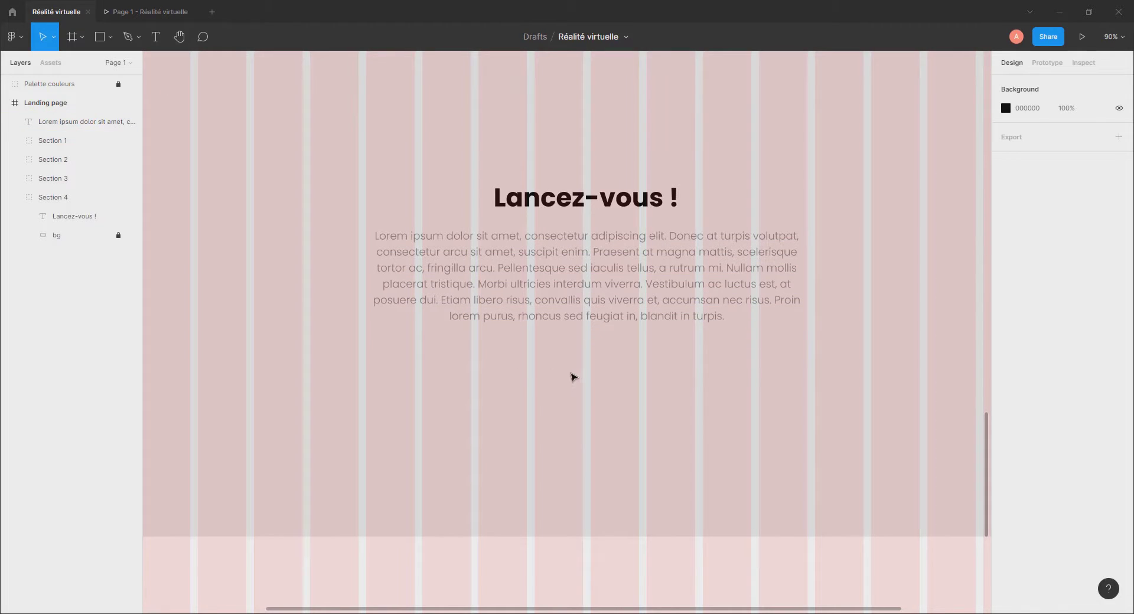
pyautogui.scroll(2, 573, 377)
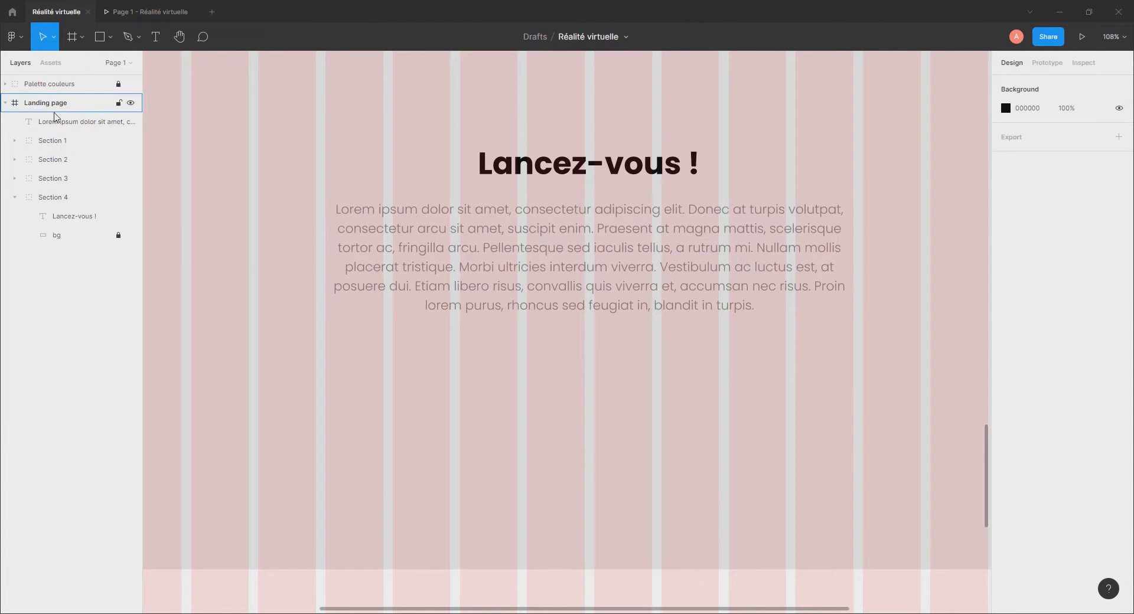
pyautogui.moveTo(56, 121); pyautogui.dragTo(76, 228)
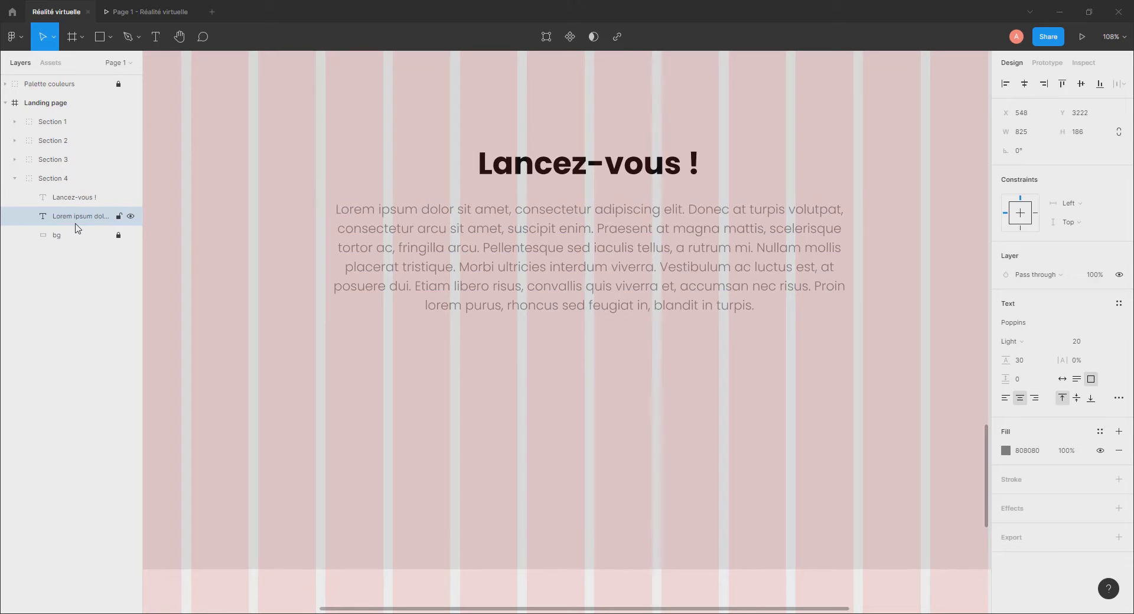
pyautogui.click(561, 361)
# Draw a button rectangle about 321 × 75 px below the paragraph in Section 4.
pyautogui.hscroll(-1, 591, 367)
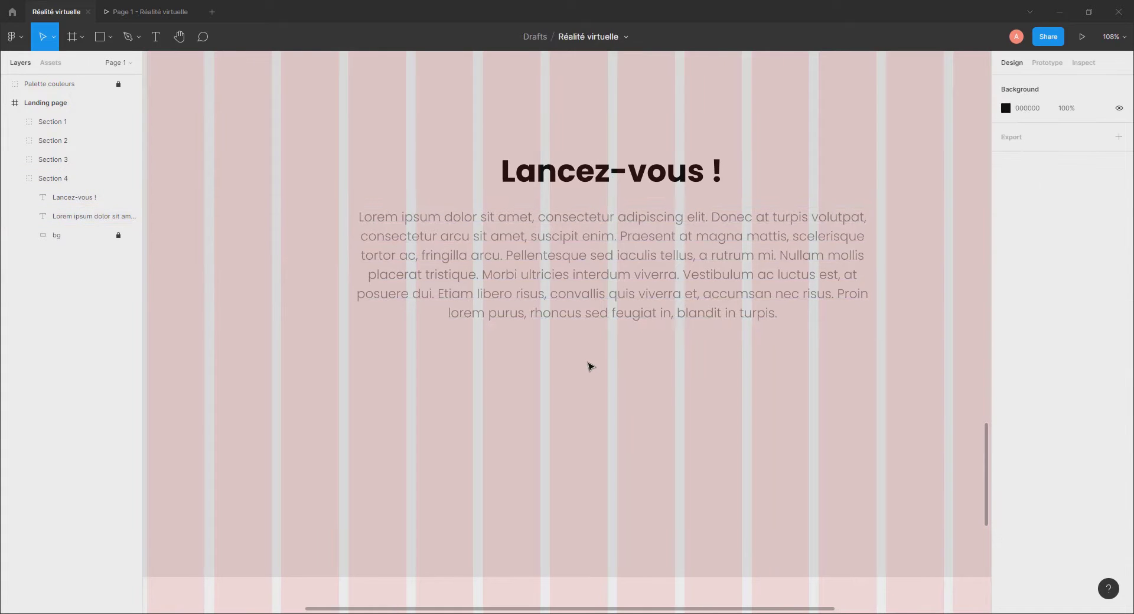
pyautogui.press('r')
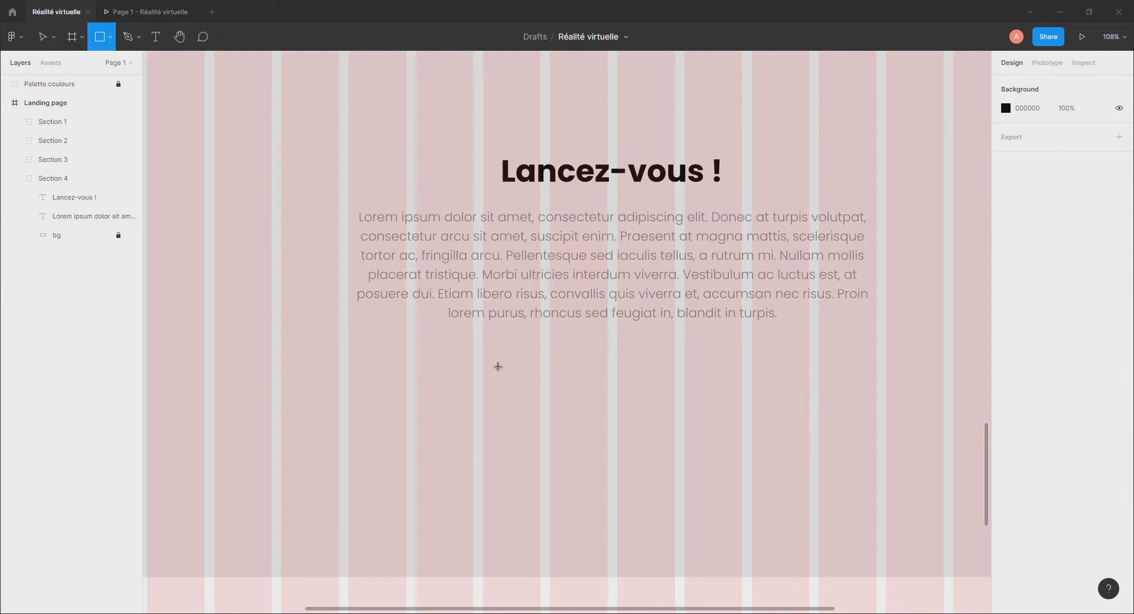
pyautogui.moveTo(498, 367)
pyautogui.mouseDown()
pyautogui.moveTo(739, 433)
pyautogui.moveTo(721, 417)
pyautogui.moveTo(627, 404)
pyautogui.mouseUp()
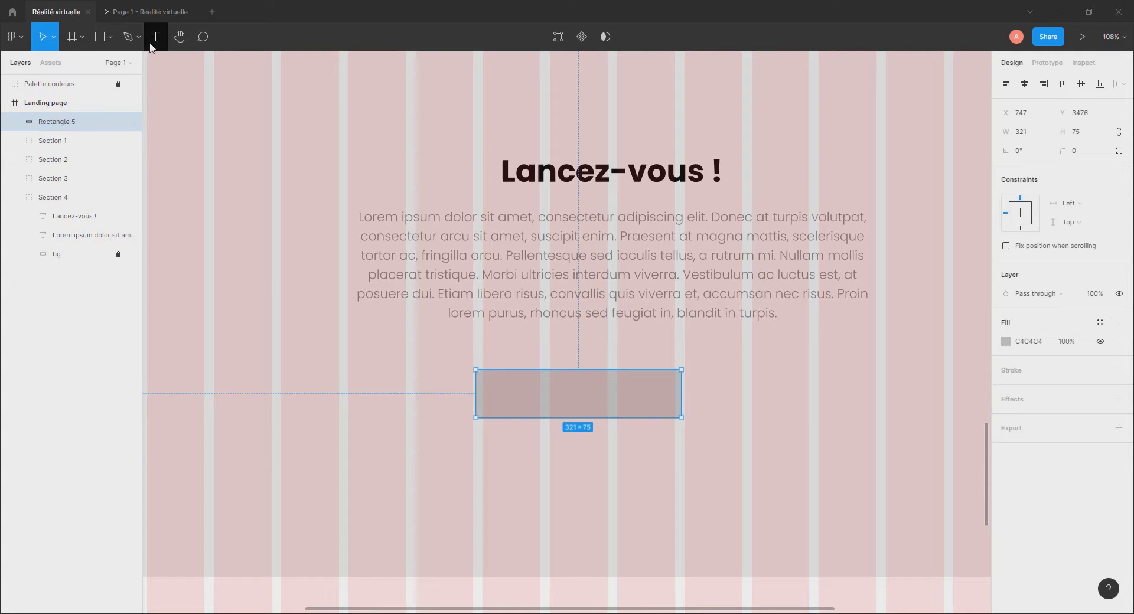
pyautogui.press('Escape')
# Add the text "Commencez l'aventure" and place it in the middle of the button rectangle.
pyautogui.press('t')
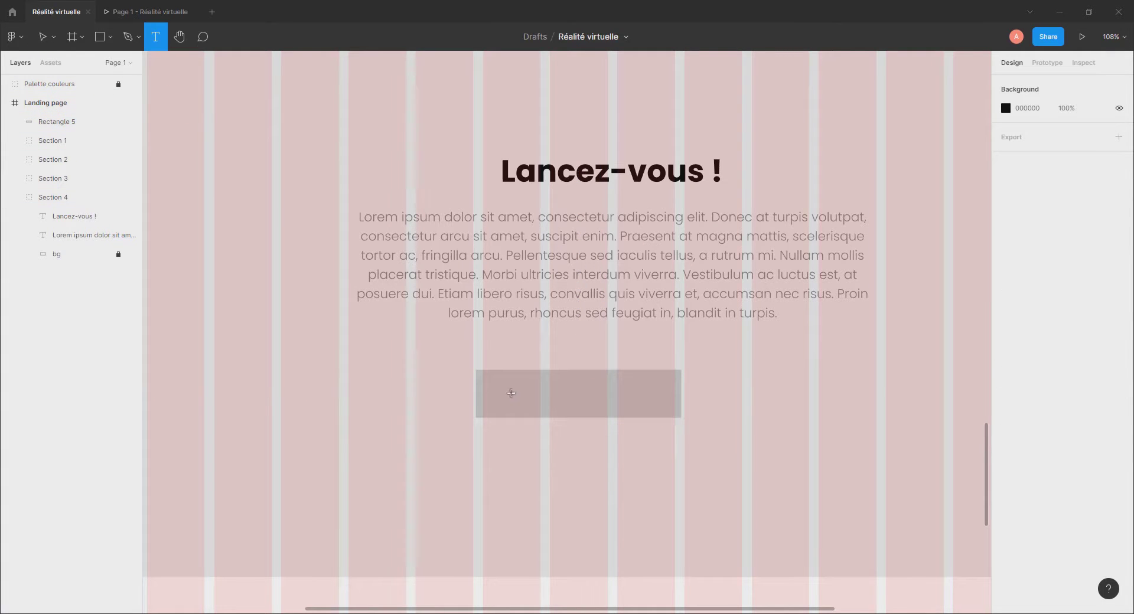
pyautogui.click(510, 393)
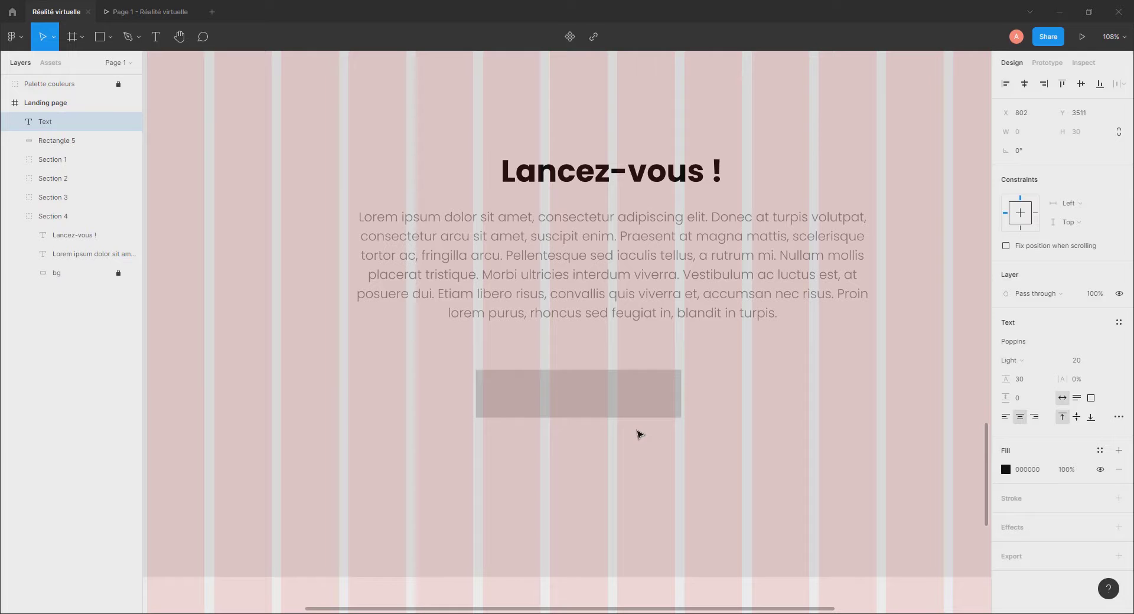
pyautogui.write('Commence')
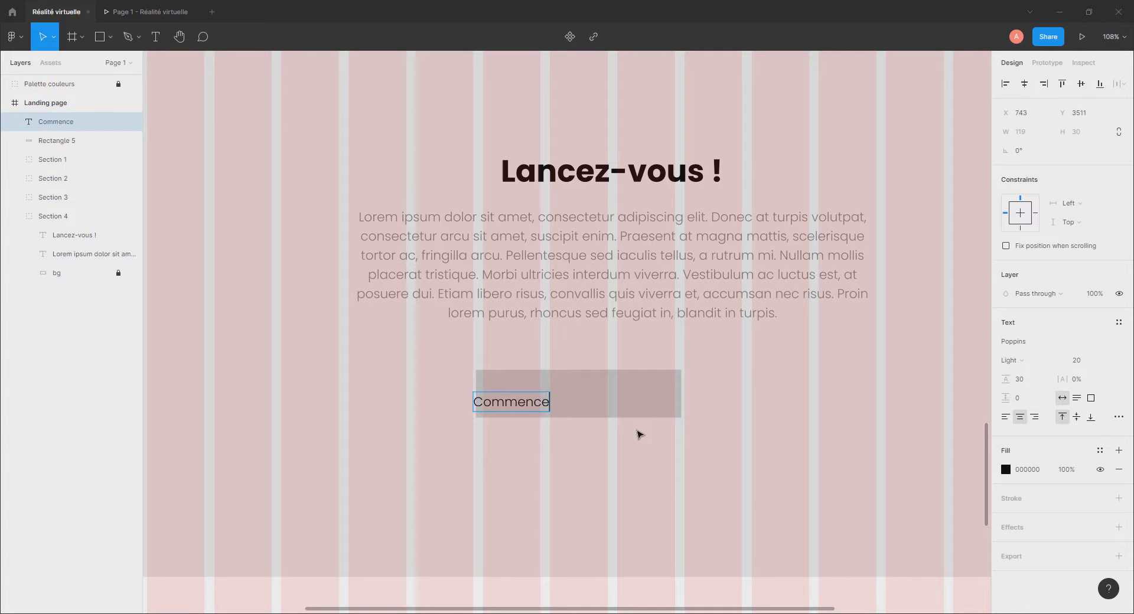
pyautogui.write("z !'aventure")
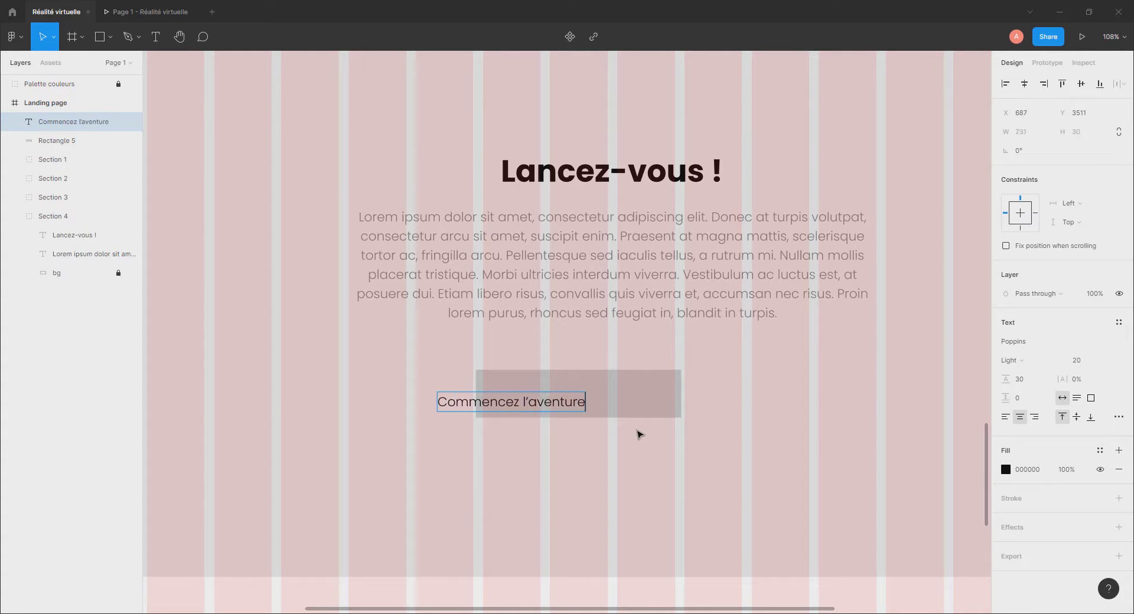
pyautogui.press('Escape')
pyautogui.moveTo(541, 405); pyautogui.dragTo(614, 402)
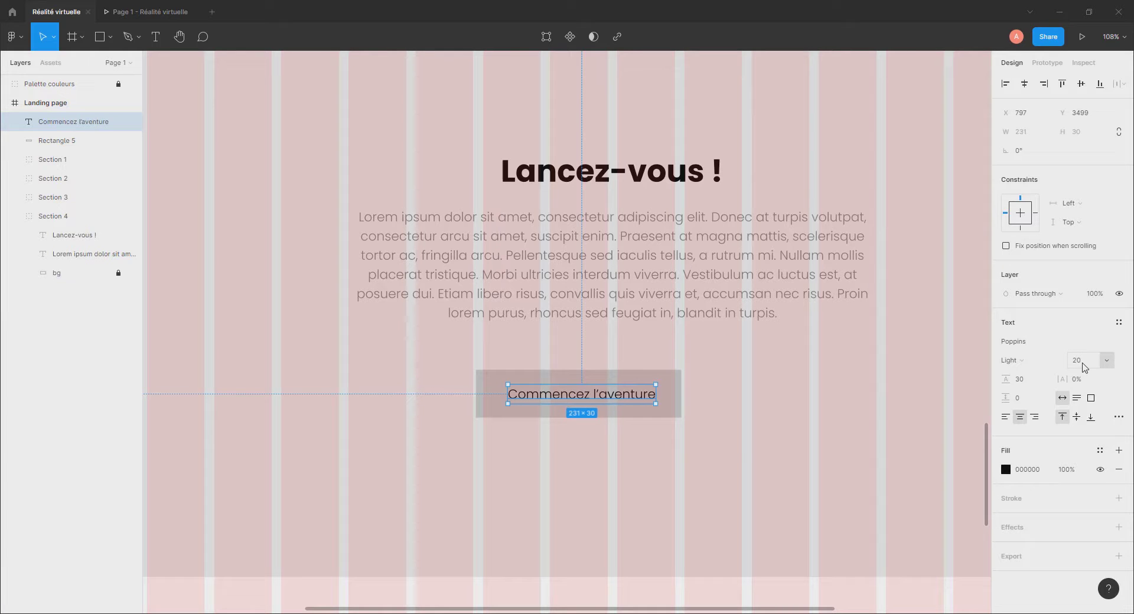
# Set the font weight of the "Commencez l'aventure" text to Bold.
pyautogui.click(1013, 364)
pyautogui.click(1026, 422)
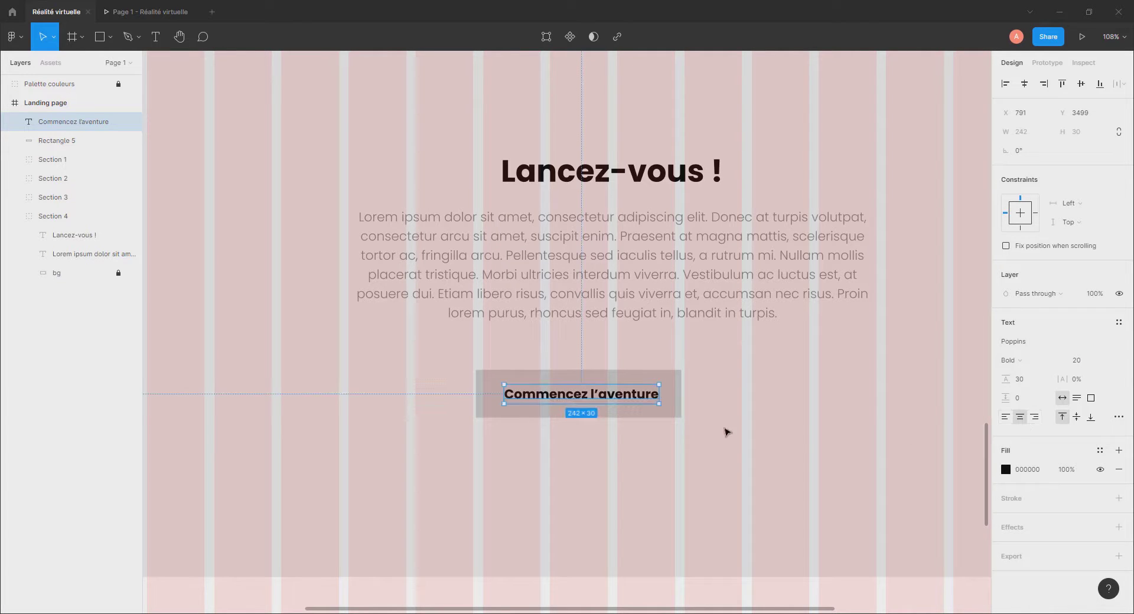
pyautogui.click(727, 432)
# Move the button text and rectangle into Section 4 above the background, and group them as "CTA".
pyautogui.moveTo(549, 457); pyautogui.dragTo(615, 362)
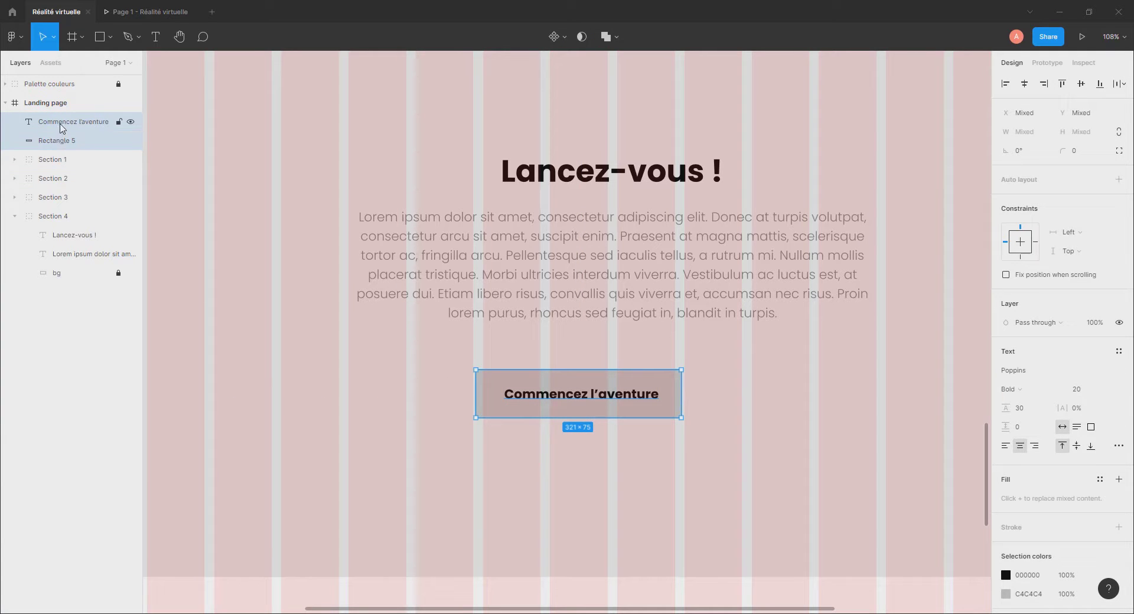
pyautogui.moveTo(66, 156); pyautogui.dragTo(65, 264)
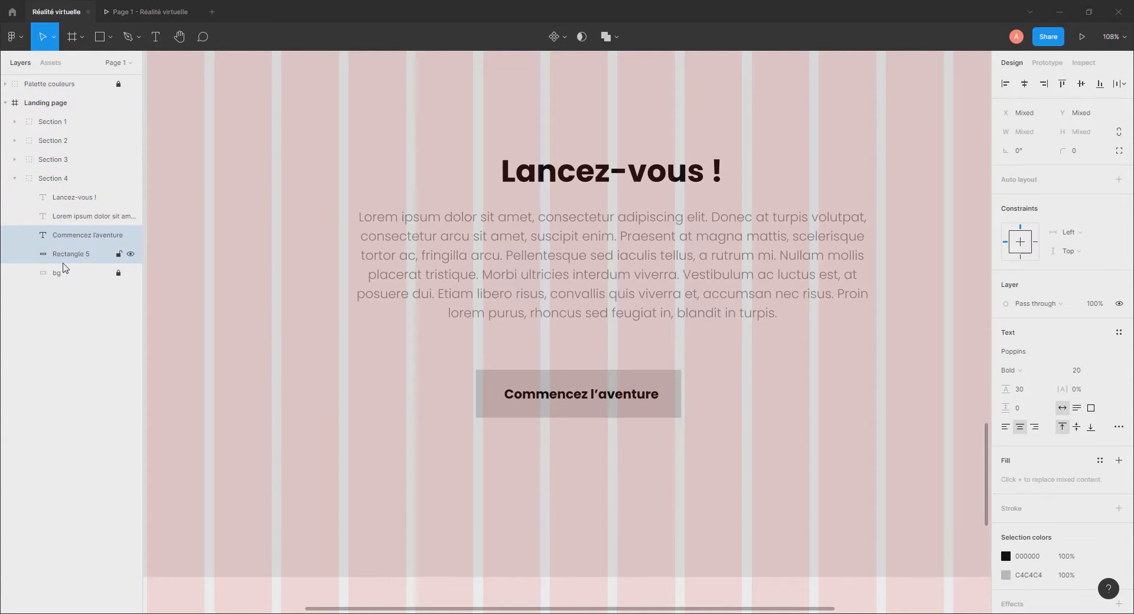
pyautogui.hotkey('ctrl', 'g')
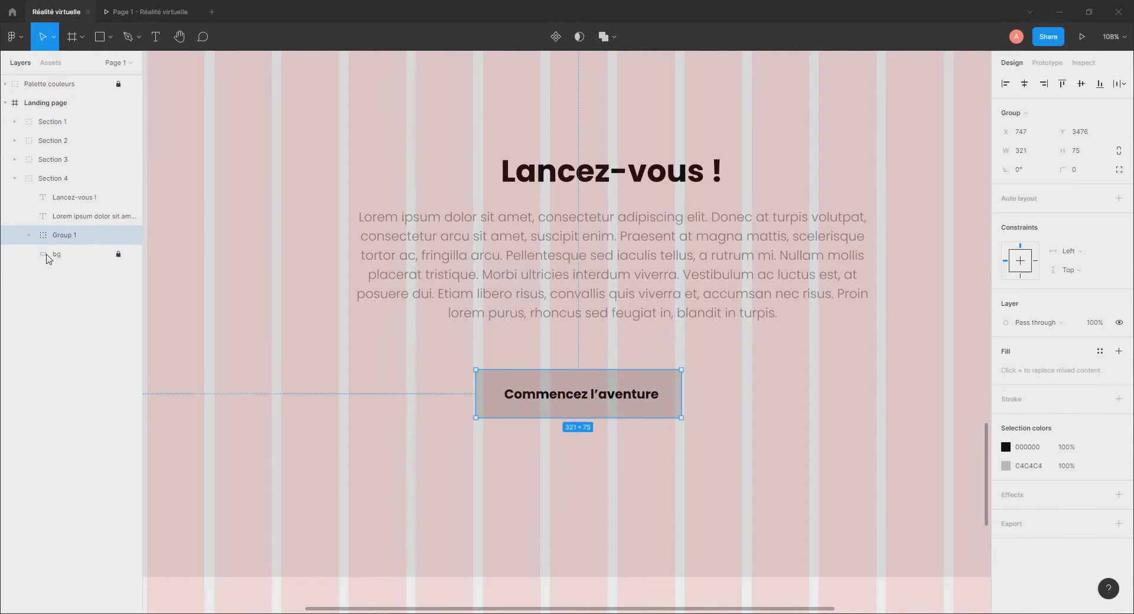
pyautogui.doubleClick(61, 235)
pyautogui.write('C')
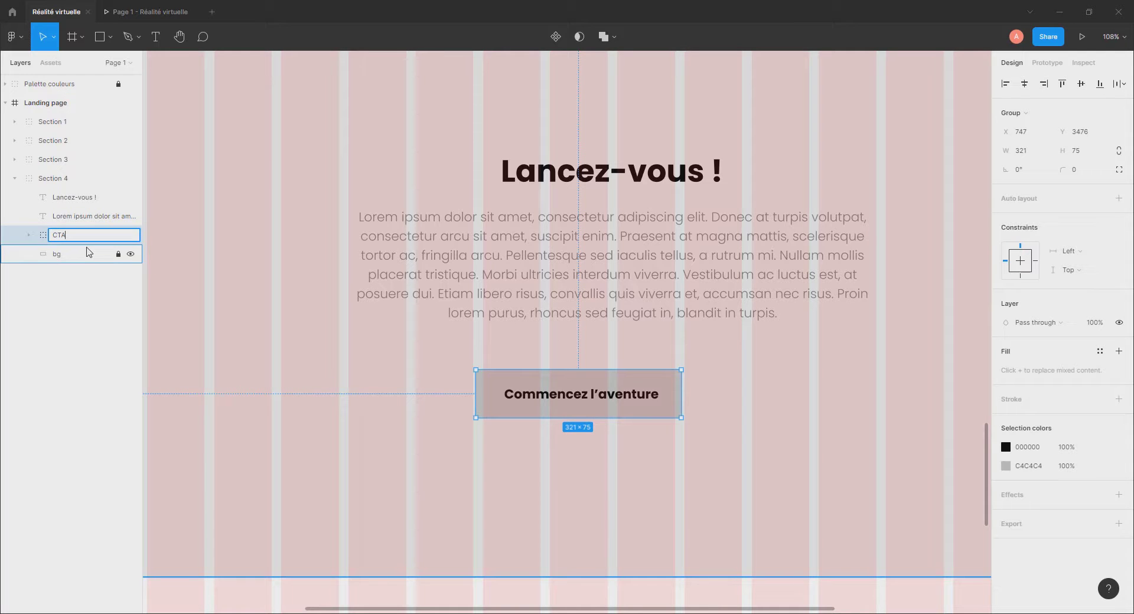
pyautogui.write('TA')
pyautogui.click(83, 283)
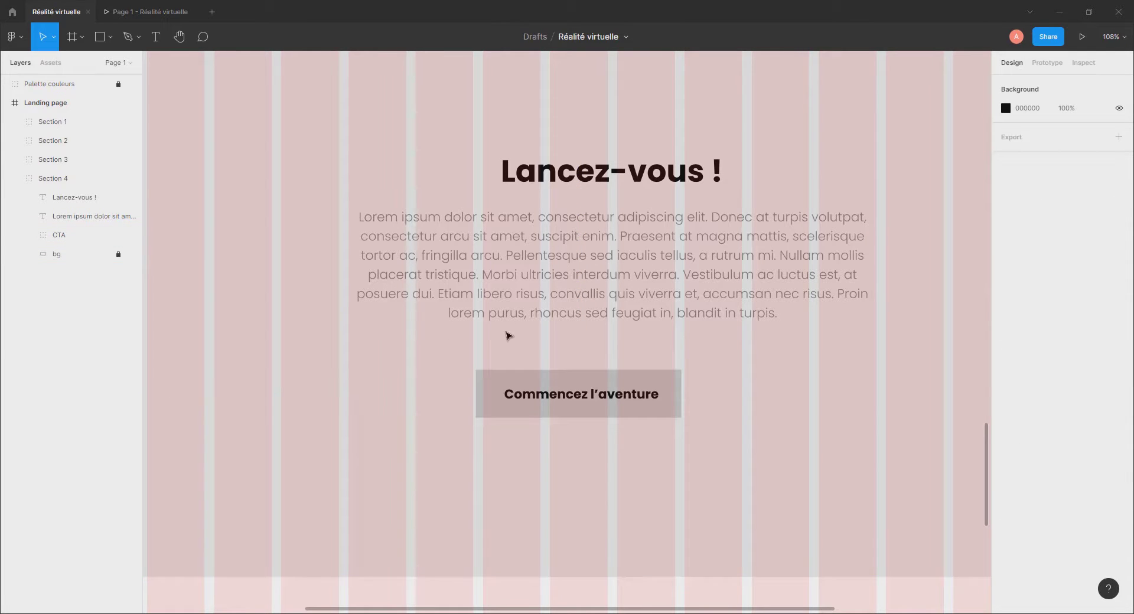
# Apply auto layout to the CTA group and set its corner radius to 60.
pyautogui.click(598, 398)
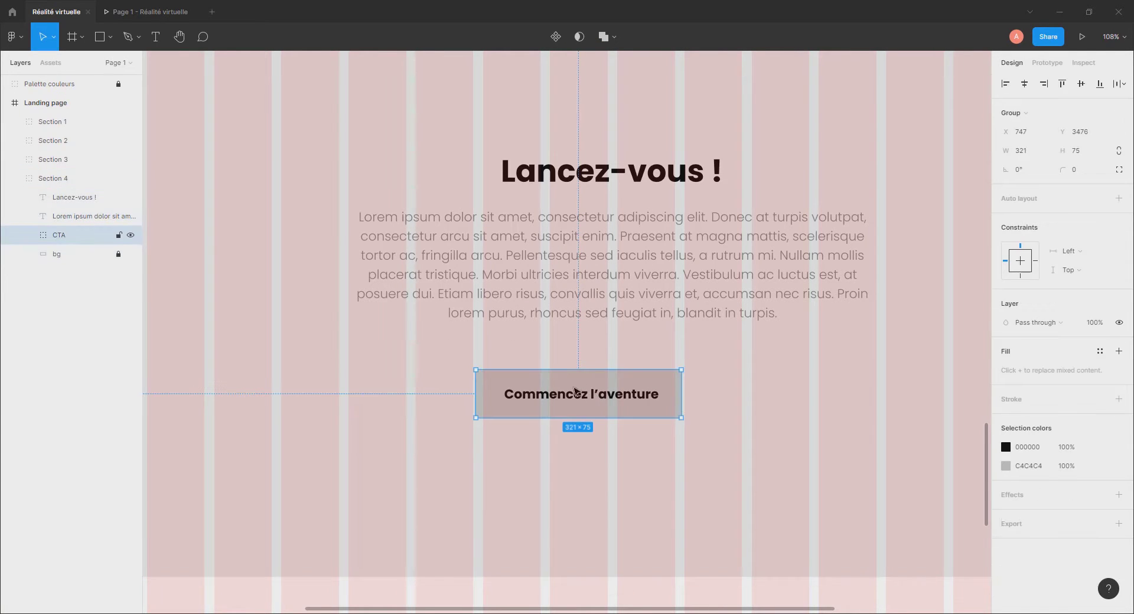
pyautogui.click(1119, 199)
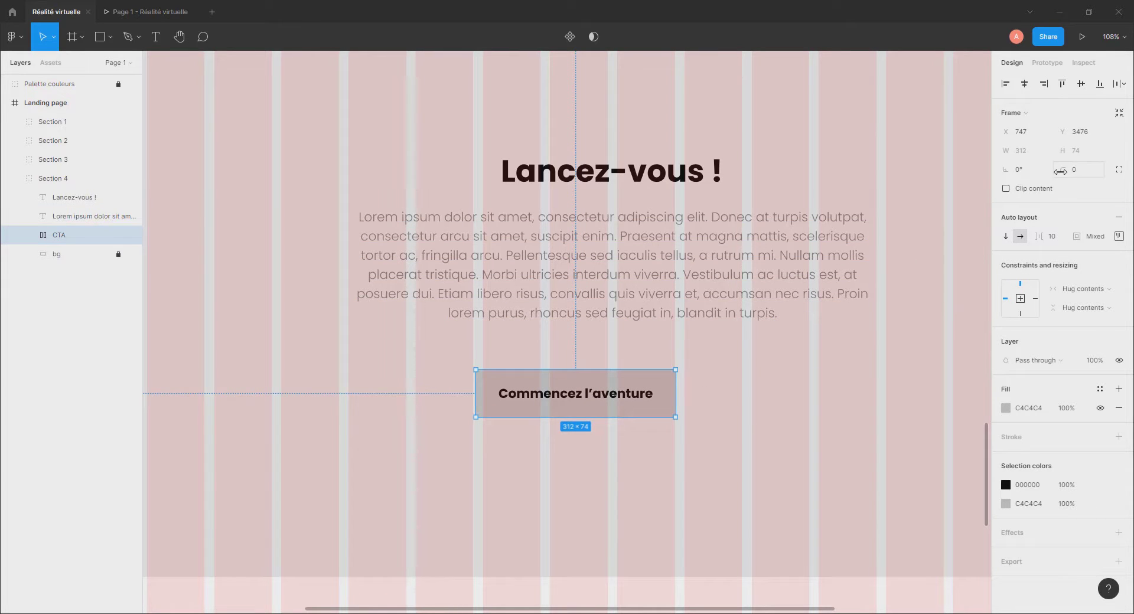
pyautogui.click(1067, 170)
pyautogui.moveTo(1067, 170); pyautogui.dragTo(1052, 202)
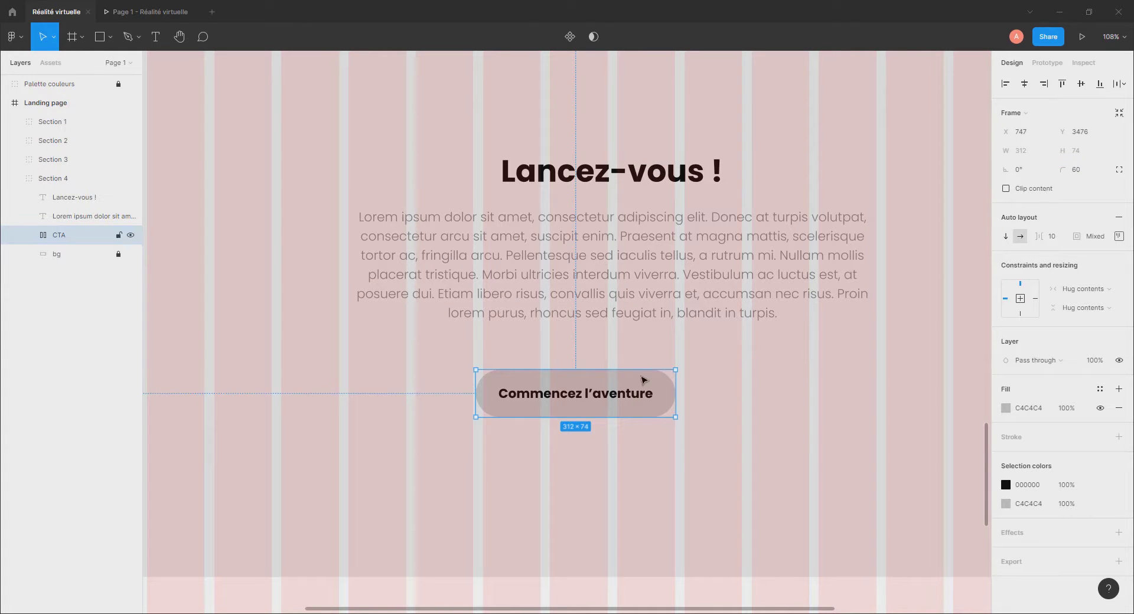
pyautogui.press('Escape')
# Fill the CTA button with the purple document color 6667AB.
pyautogui.doubleClick(631, 387)
pyautogui.click(30, 235)
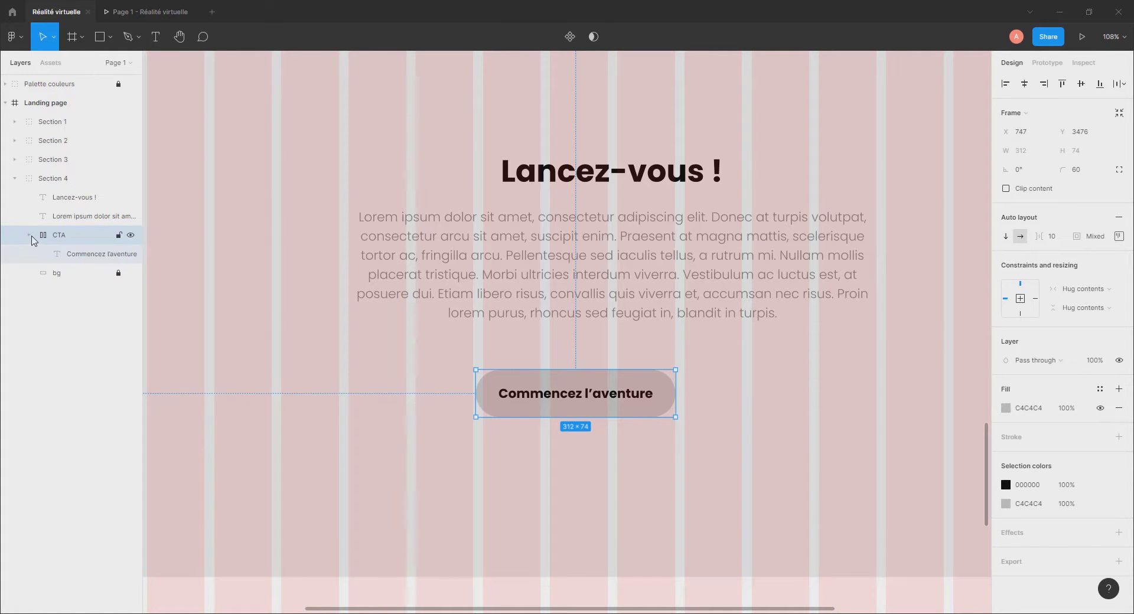
pyautogui.click(1006, 408)
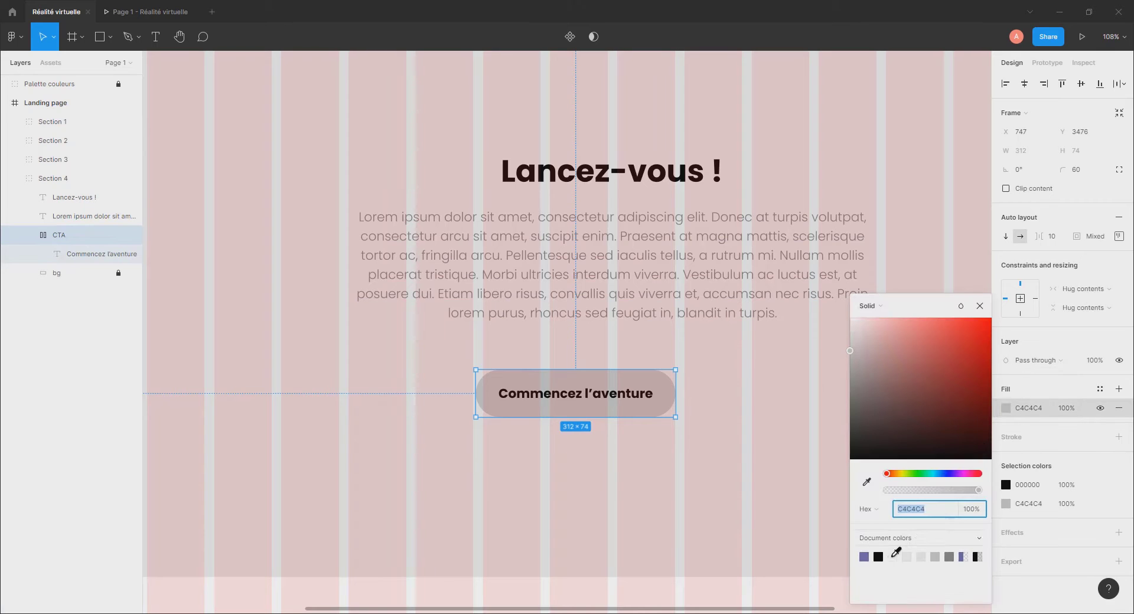
pyautogui.click(864, 557)
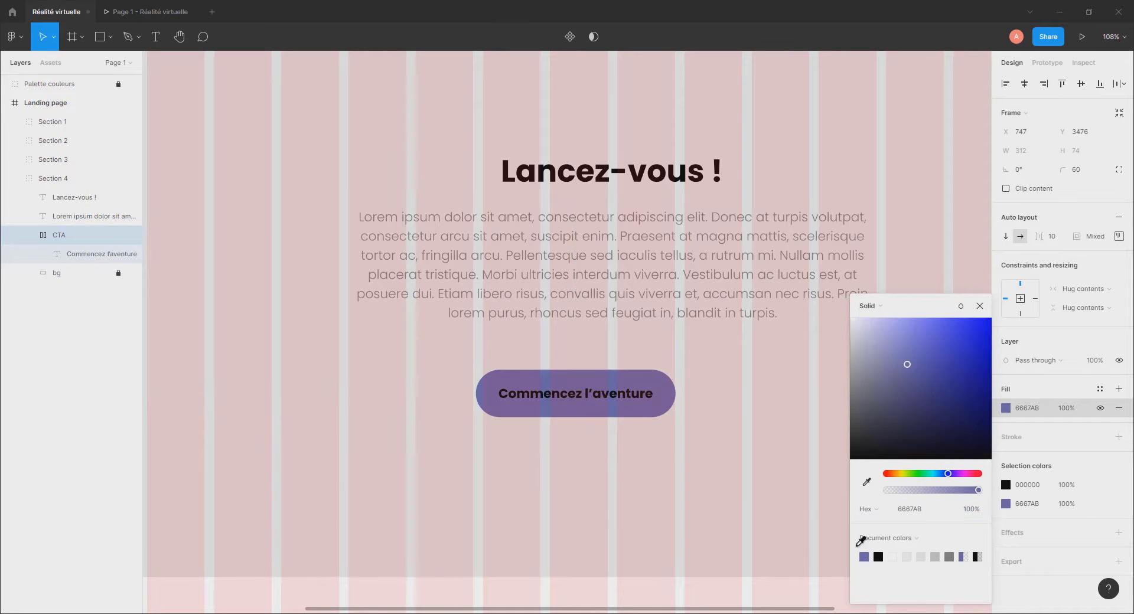
# Change the fill of the "Commencez l'aventure" text to white (FFFFFF).
pyautogui.doubleClick(608, 395)
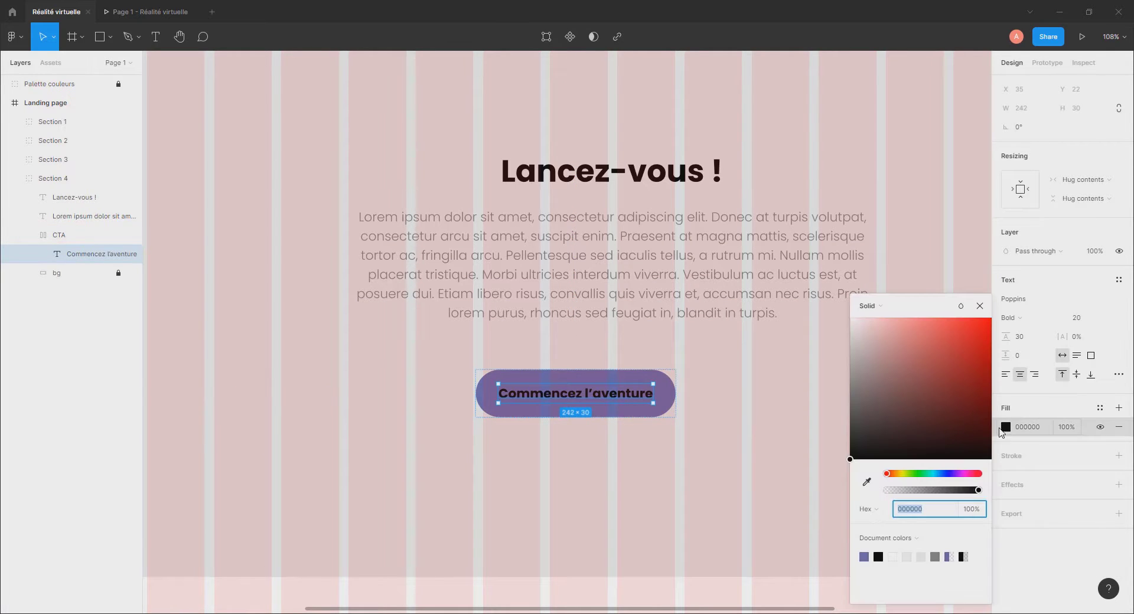
pyautogui.click(1006, 426)
pyautogui.click(729, 400)
# Set the top padding of the CTA button's auto layout to 20.
pyautogui.click(602, 400)
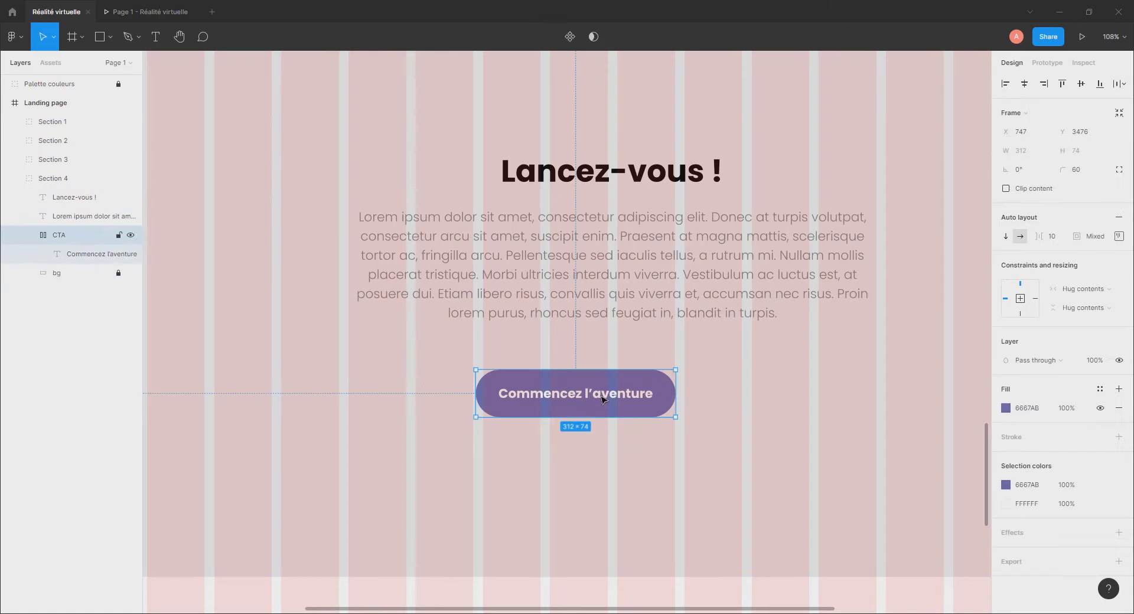
pyautogui.click(1119, 236)
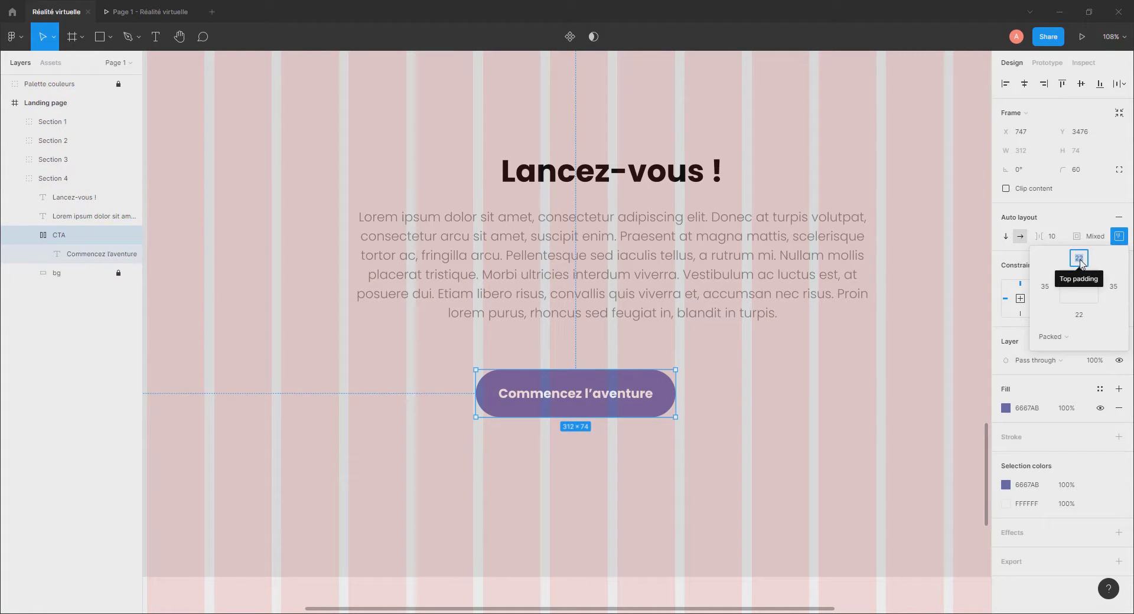
pyautogui.press('Down')
pyautogui.press('Down')
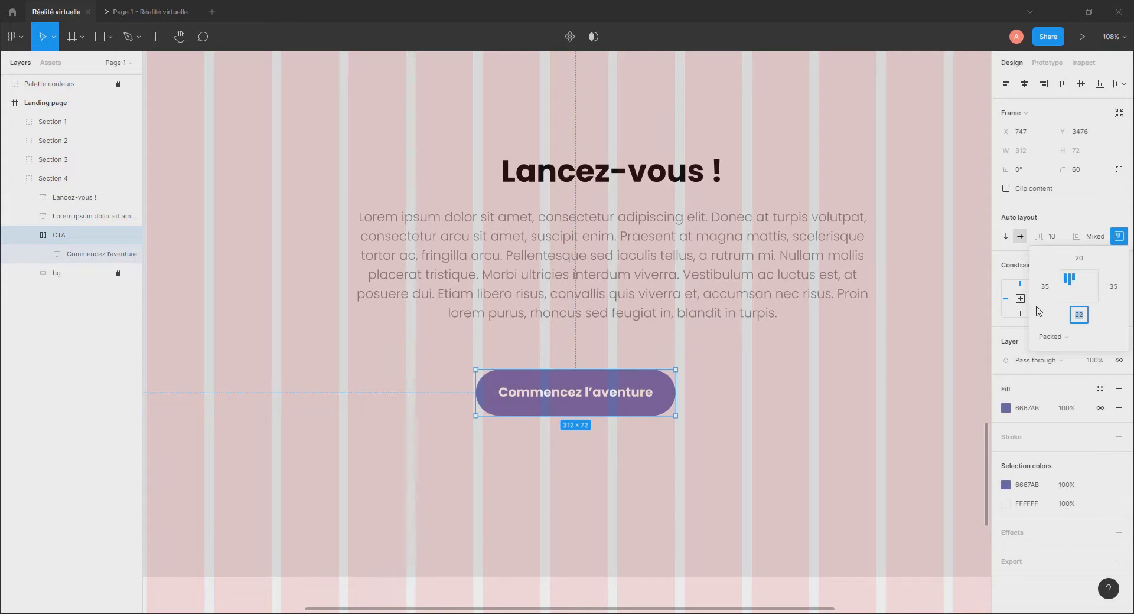
# Set the left and right padding of the CTA button to 48 each.
pyautogui.click(1044, 288)
pyautogui.press('Up')
pyautogui.press('Up')
pyautogui.press('Up')
pyautogui.press('Up')
pyautogui.press('Up')
pyautogui.press('Up')
pyautogui.press('Up')
pyautogui.press('Up')
pyautogui.press('Up')
pyautogui.press('Up')
pyautogui.press('Up')
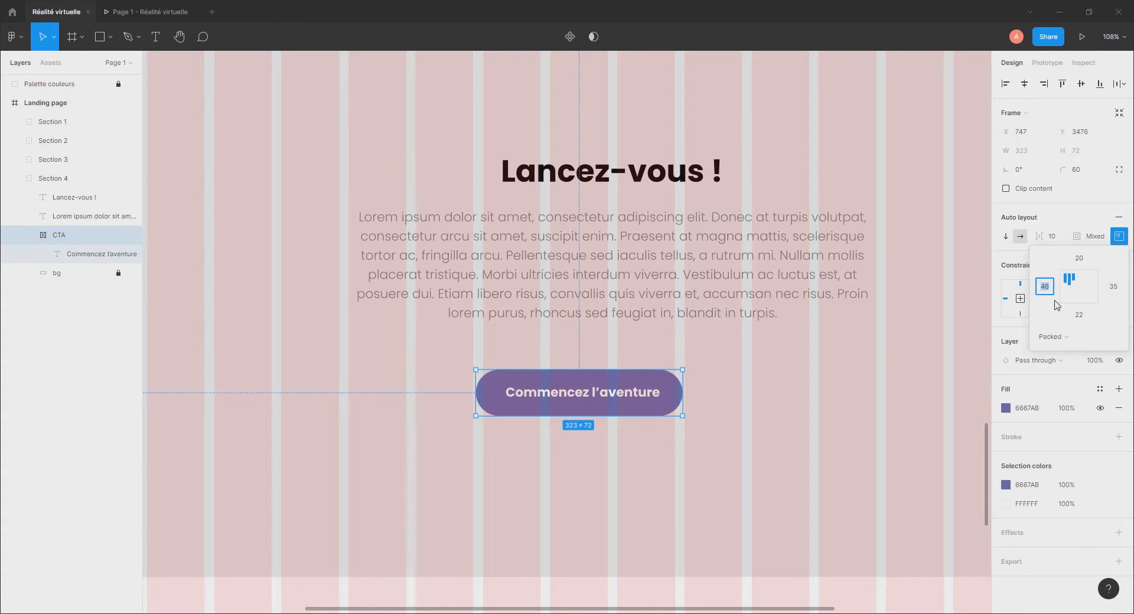
pyautogui.press('Up')
pyautogui.press('Up')
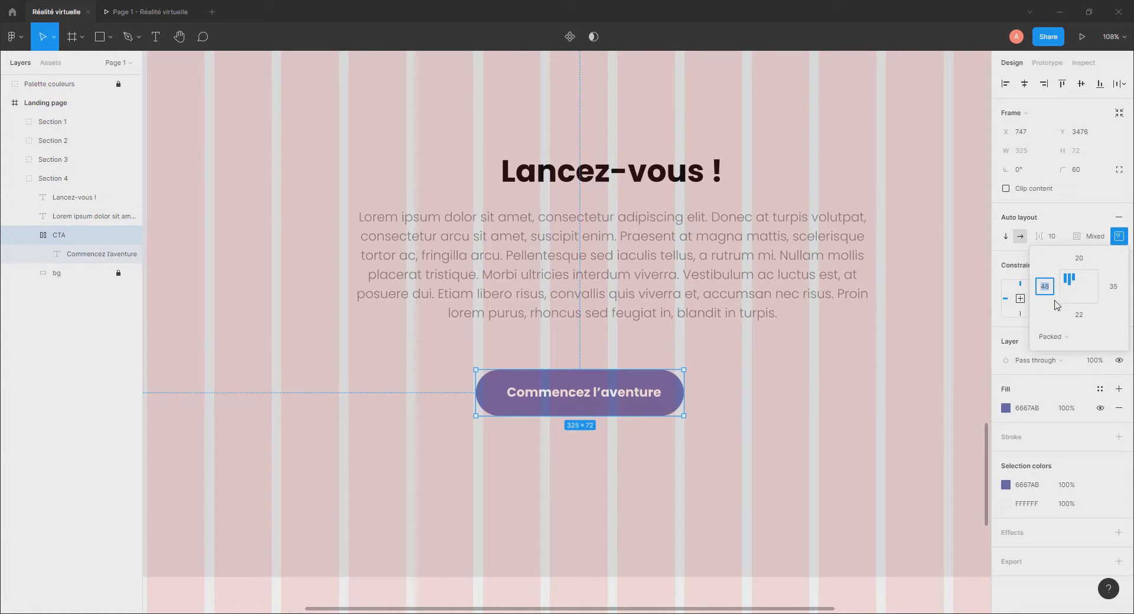
pyautogui.press('Tab')
pyautogui.press('Up')
pyautogui.press('Up')
pyautogui.press('Up')
pyautogui.press('Up')
pyautogui.press('Up')
pyautogui.press('Up')
pyautogui.press('Up')
pyautogui.press('Up')
pyautogui.press('Up')
pyautogui.press('Up')
pyautogui.press('Up')
pyautogui.press('Up')
pyautogui.press('Up')
pyautogui.press('Escape')
pyautogui.press('Escape')
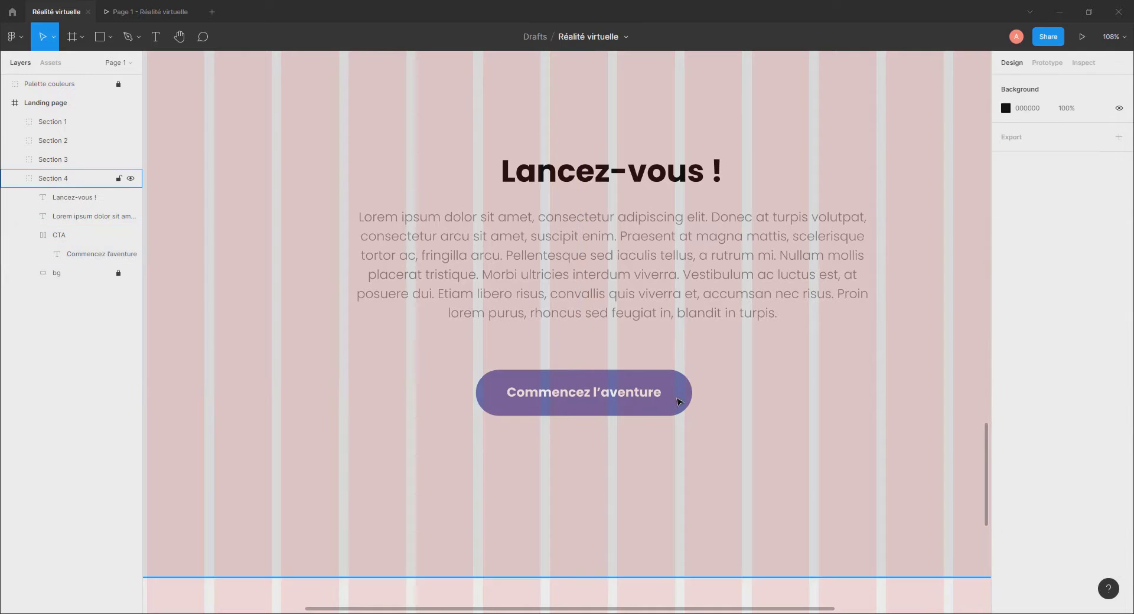
# Center the CTA button horizontally on the landing page.
pyautogui.click(678, 401)
pyautogui.click(678, 402)
pyautogui.click(1024, 83)
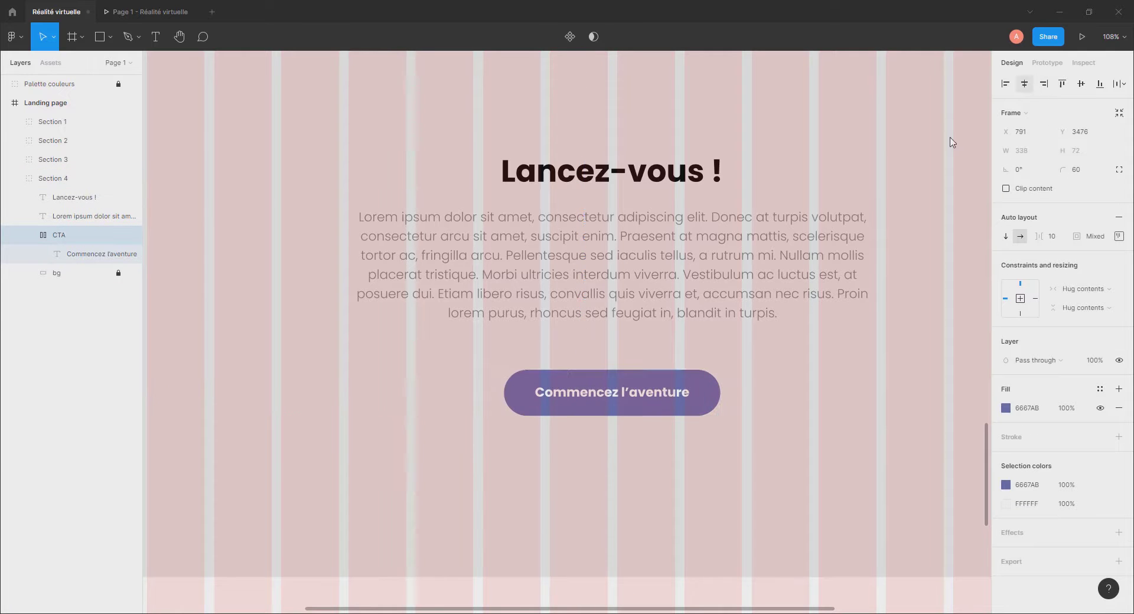
# Move the CTA button up closer to the paragraph, placing it at Y 3435.
pyautogui.moveTo(648, 396); pyautogui.dragTo(652, 358)
pyautogui.press('Down')
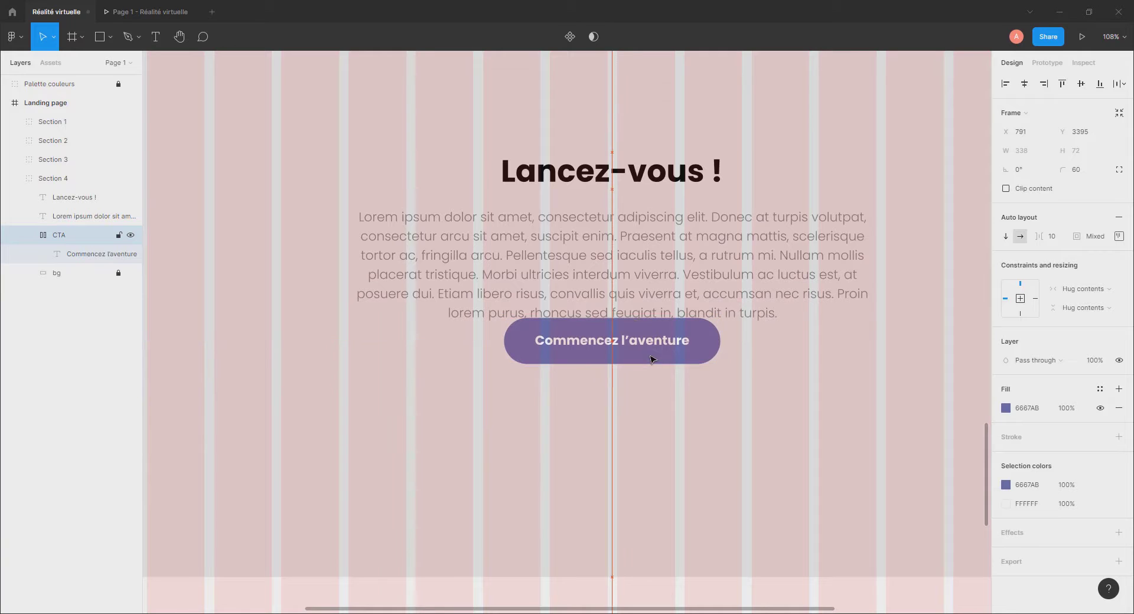
pyautogui.hotkey('shift', 'Down')
pyautogui.hotkey('shift', 'Down')
pyautogui.hotkey('shift', 'Down')
pyautogui.hotkey('shift', 'Down')
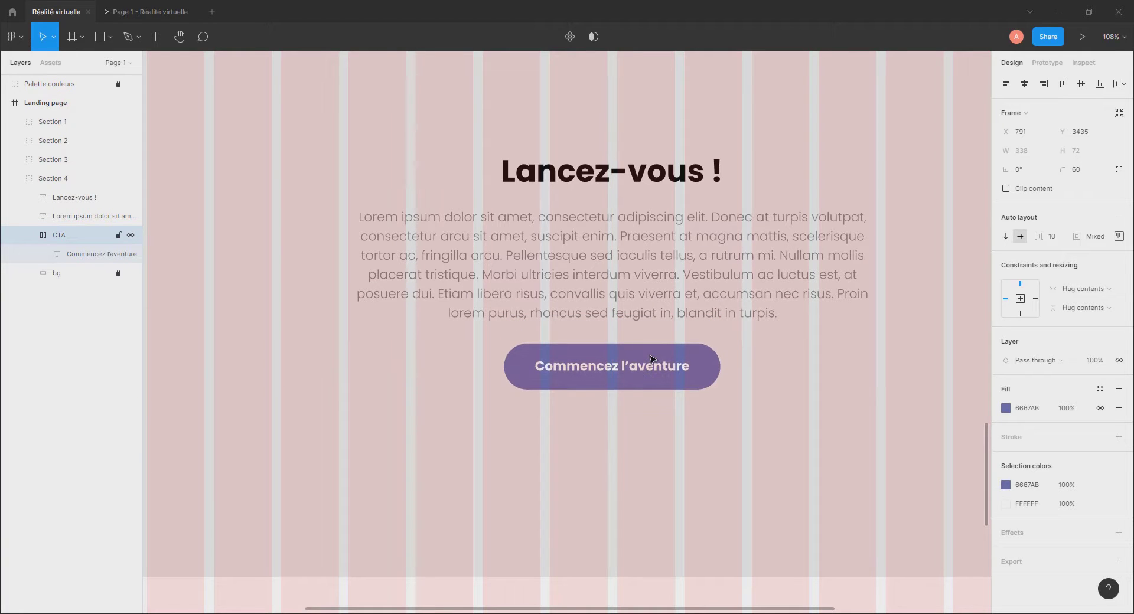
pyautogui.click(650, 412)
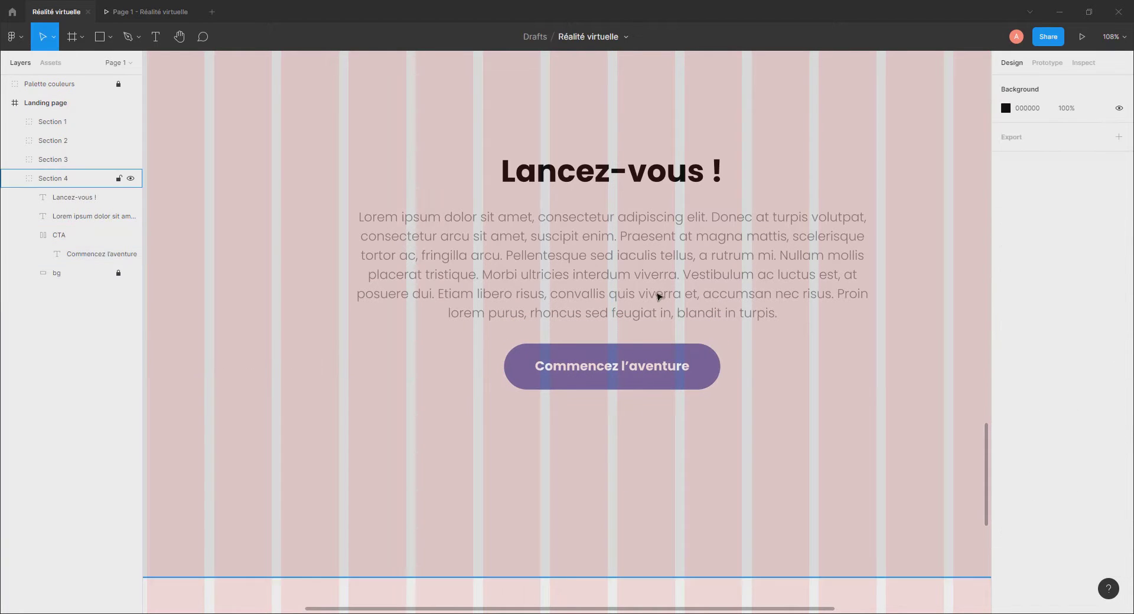
# Check the fourth section's layout in the prototype preview and return to the design file.
pyautogui.click(157, 13)
pyautogui.scroll(-5, 607, 374)
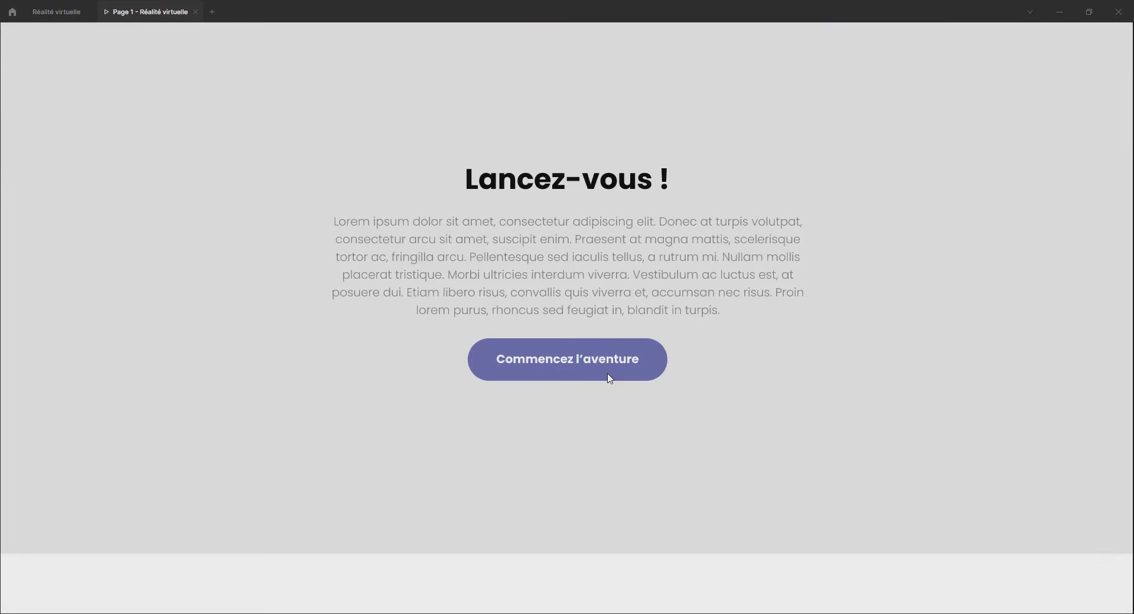
pyautogui.scroll(3, 610, 378)
pyautogui.click(56, 12)
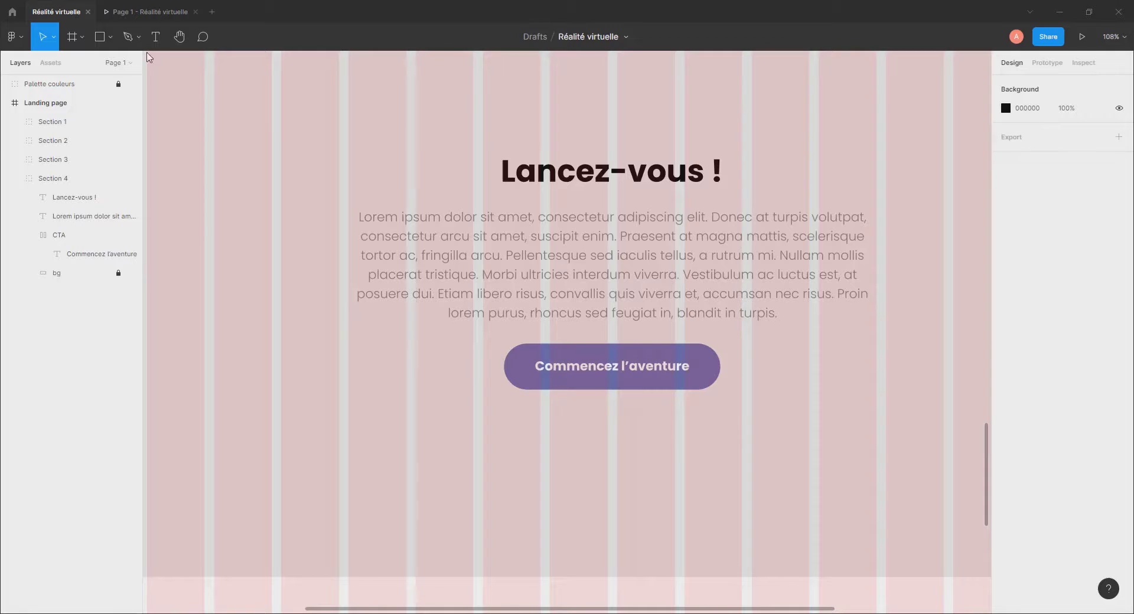
# Group the "Lancez-vous !" title, paragraph and CTA button of Section 4 and name the group "Contenu".
pyautogui.click(578, 189)
pyautogui.doubleClick(578, 189)
pyautogui.keyDown('shift'); pyautogui.click(587, 273); pyautogui.keyUp('shift')
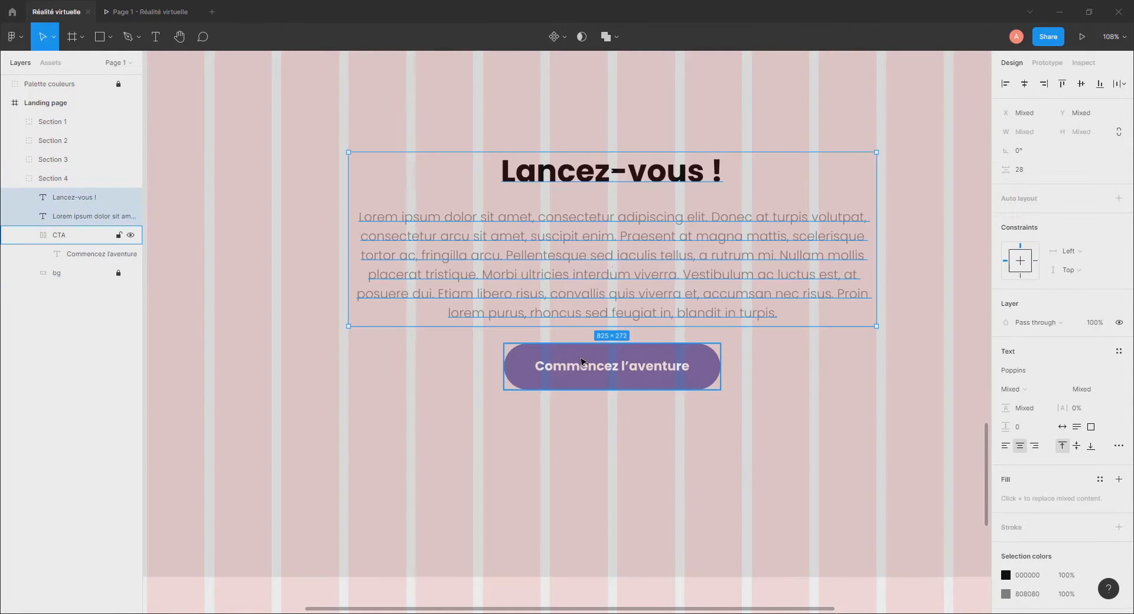
pyautogui.keyDown('shift'); pyautogui.click(605, 378); pyautogui.keyUp('shift')
pyautogui.hotkey('ctrl', 'g')
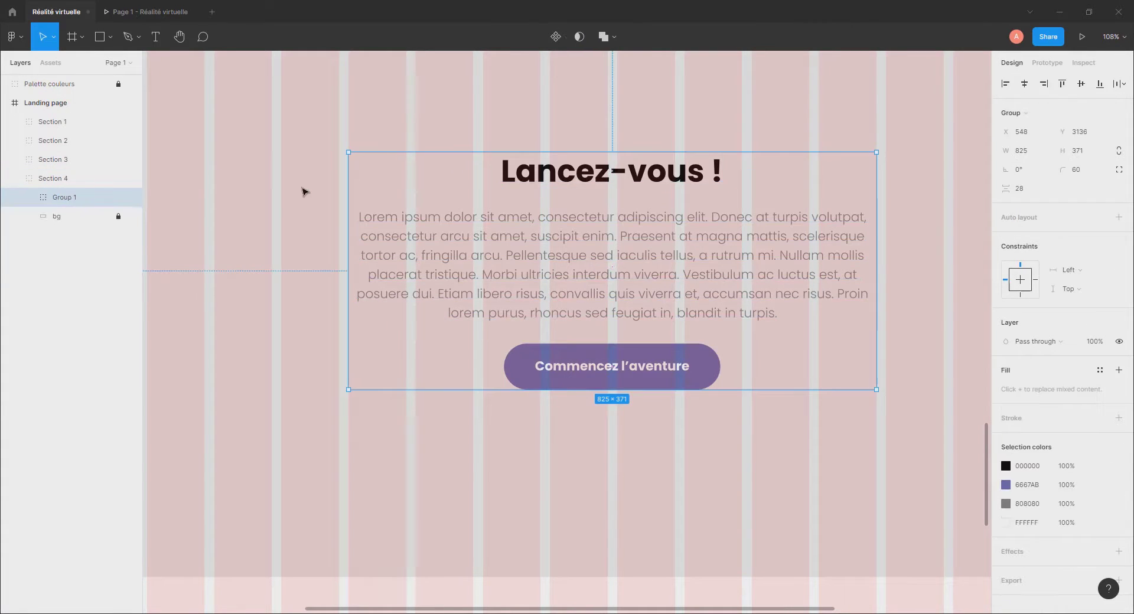
pyautogui.doubleClick(70, 199)
pyautogui.write('C')
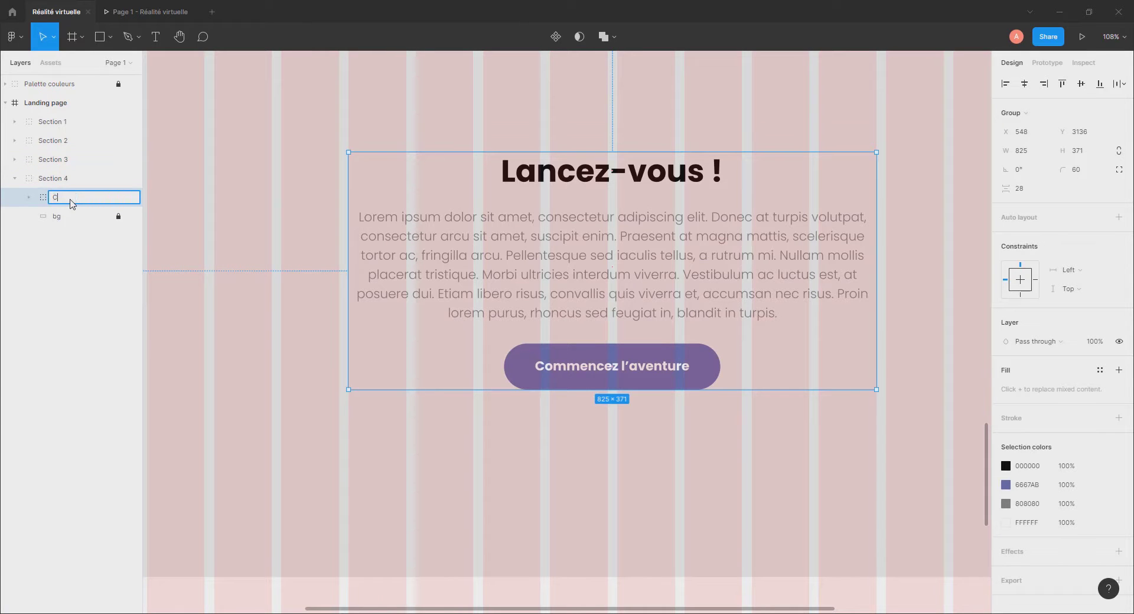
pyautogui.write('ontenu')
pyautogui.press('Return')
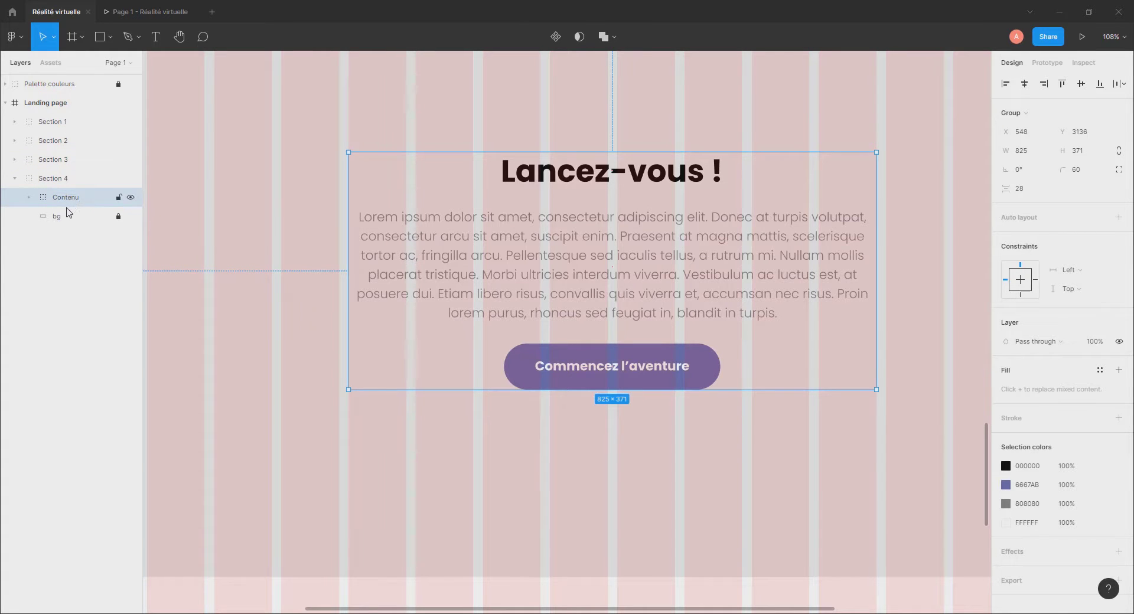
# Align the Contenu group with Section 4's bg rectangle on both the vertical and horizontal centers.
pyautogui.keyDown('shift'); pyautogui.click(66, 222); pyautogui.keyUp('shift')
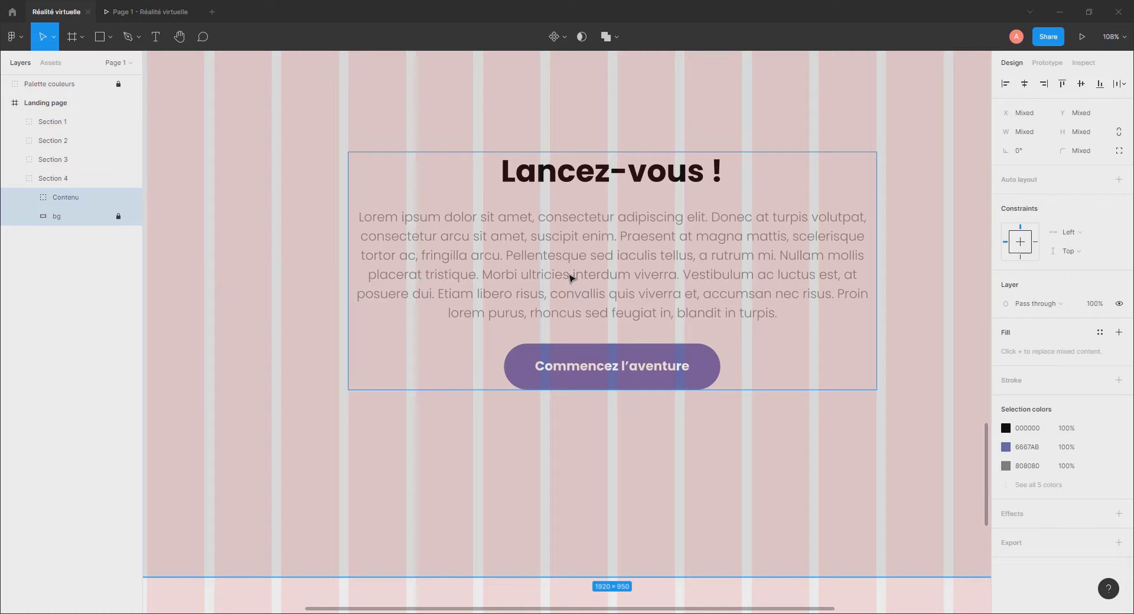
pyautogui.click(1085, 86)
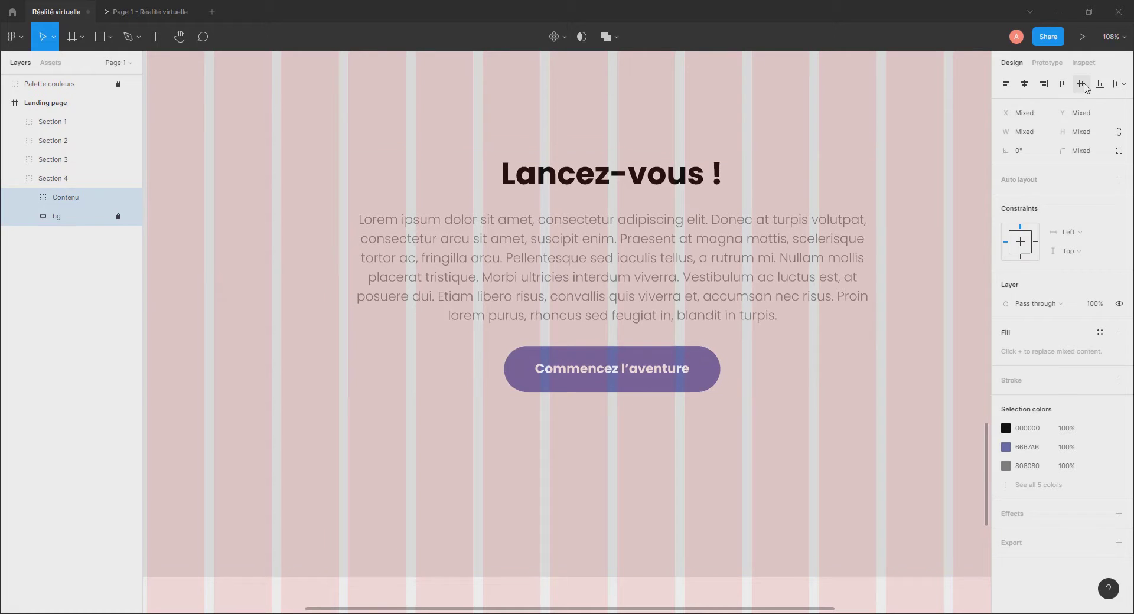
pyautogui.click(1024, 86)
pyautogui.scroll(-5, 640, 316)
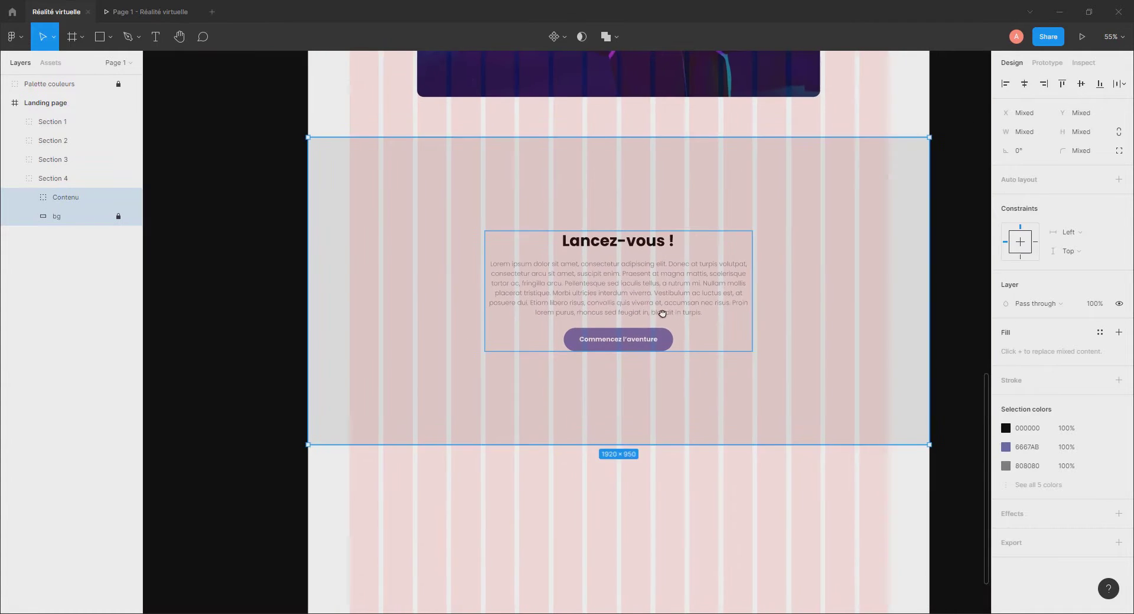
pyautogui.click(558, 183)
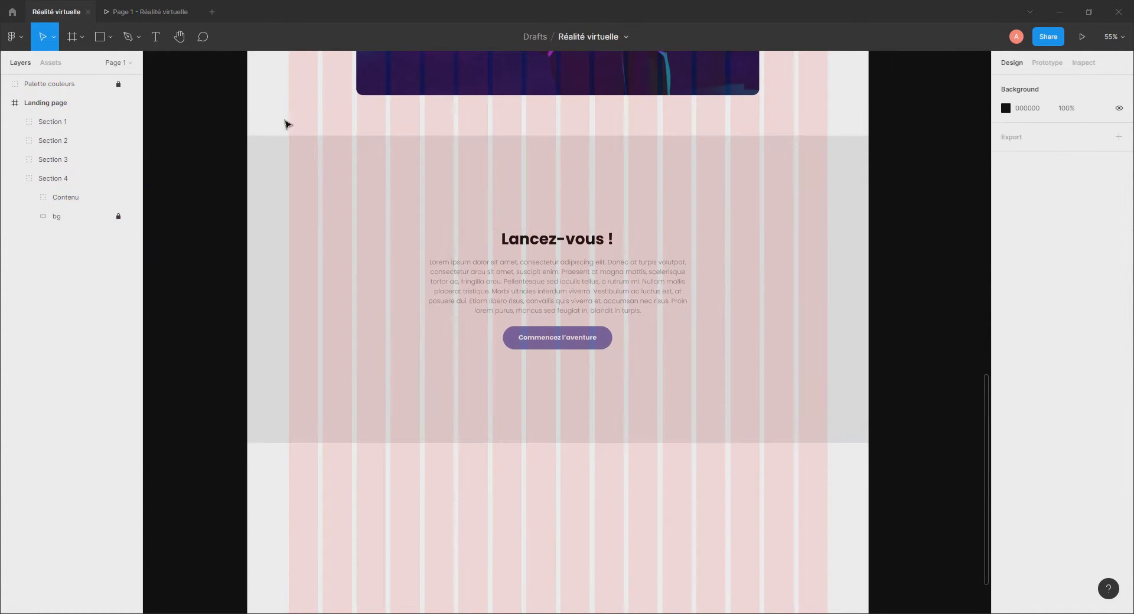
# Review the landing page's sections in the prototype preview, down to the centered "Lancez-vous !" content, and return to the design file.
pyautogui.click(169, 19)
pyautogui.scroll(15, 588, 324)
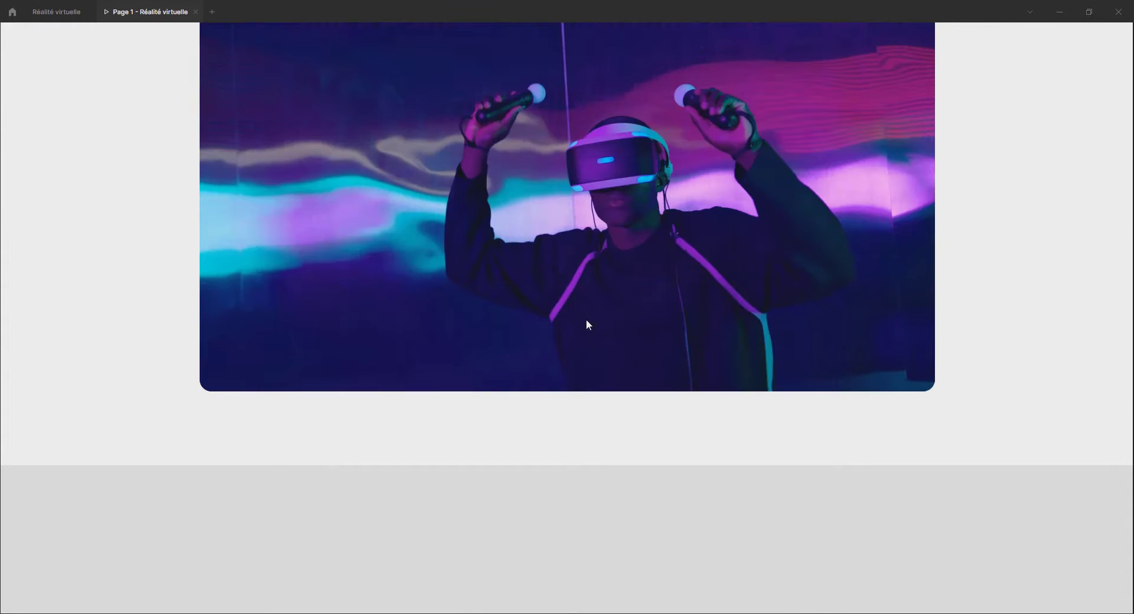
pyautogui.scroll(-15, 588, 325)
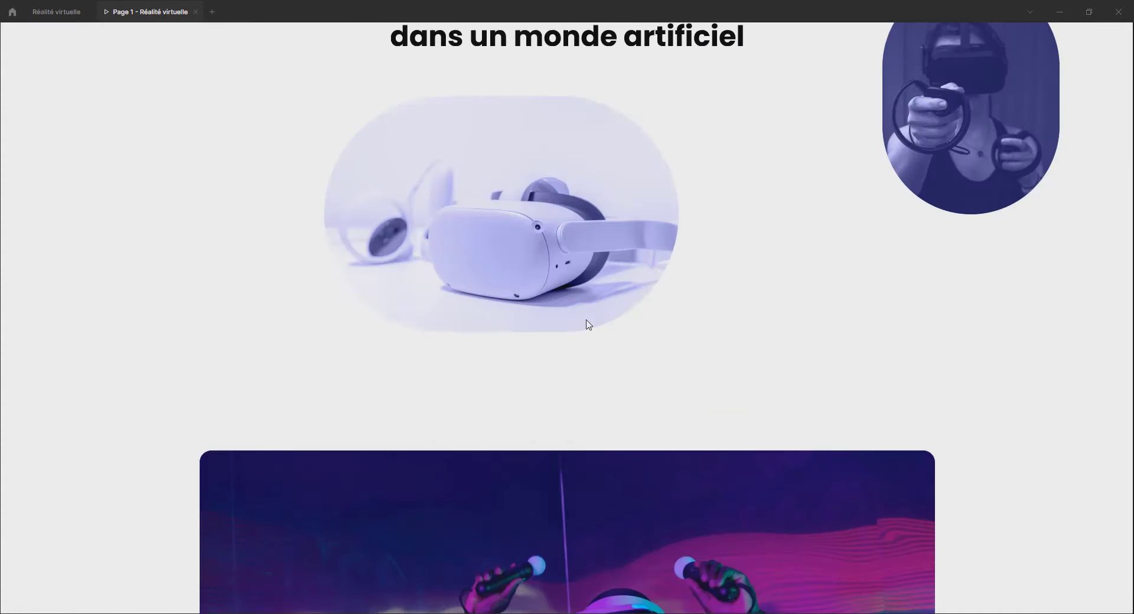
pyautogui.scroll(1, 588, 324)
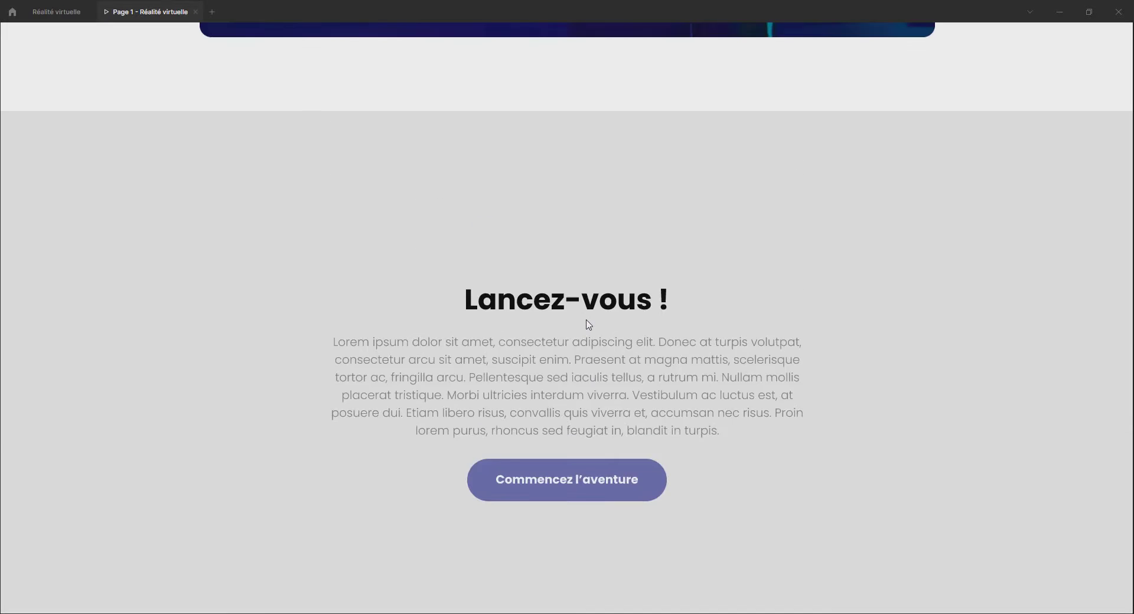
pyautogui.scroll(-2, 587, 324)
pyautogui.click(78, 18)
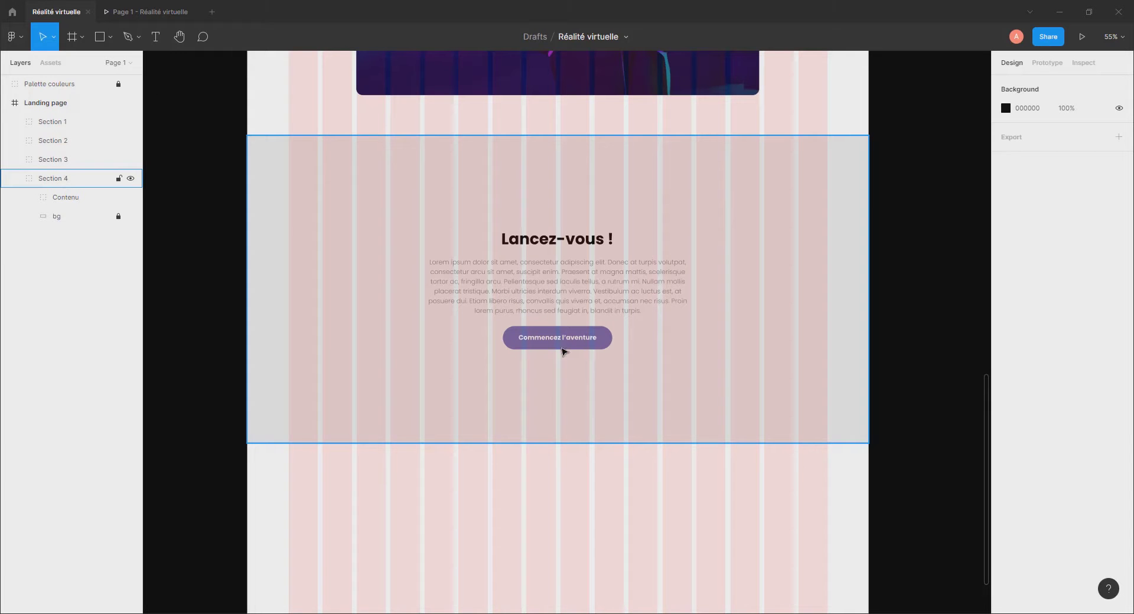
# Launch the Iconify plugin on Section 4 and open the BoxIcons collection.
pyautogui.scroll(5, 557, 382)
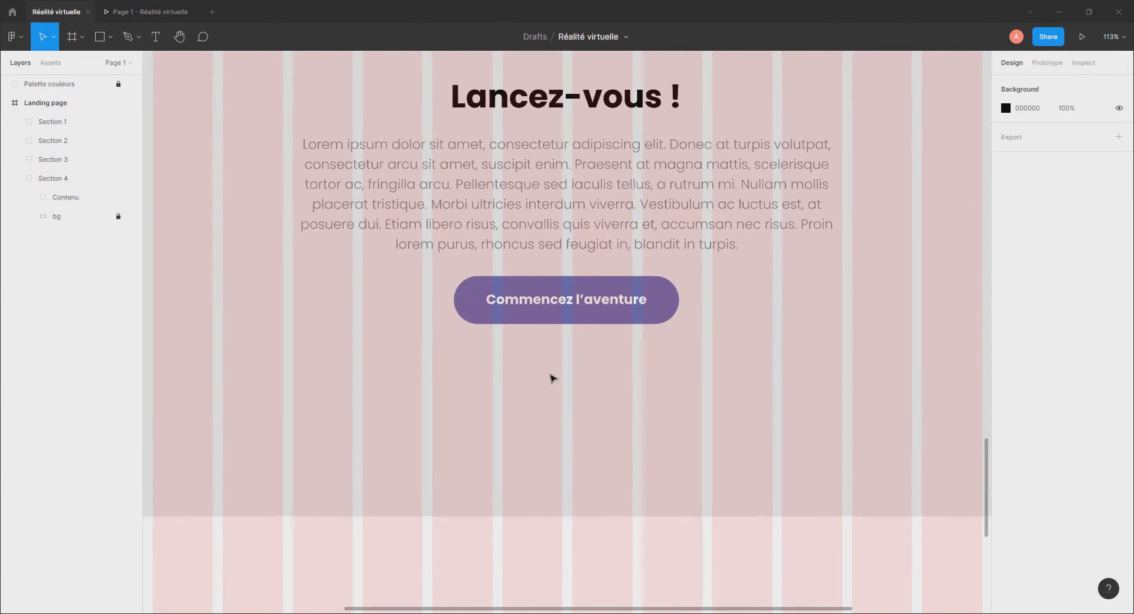
pyautogui.scroll(2, 554, 378)
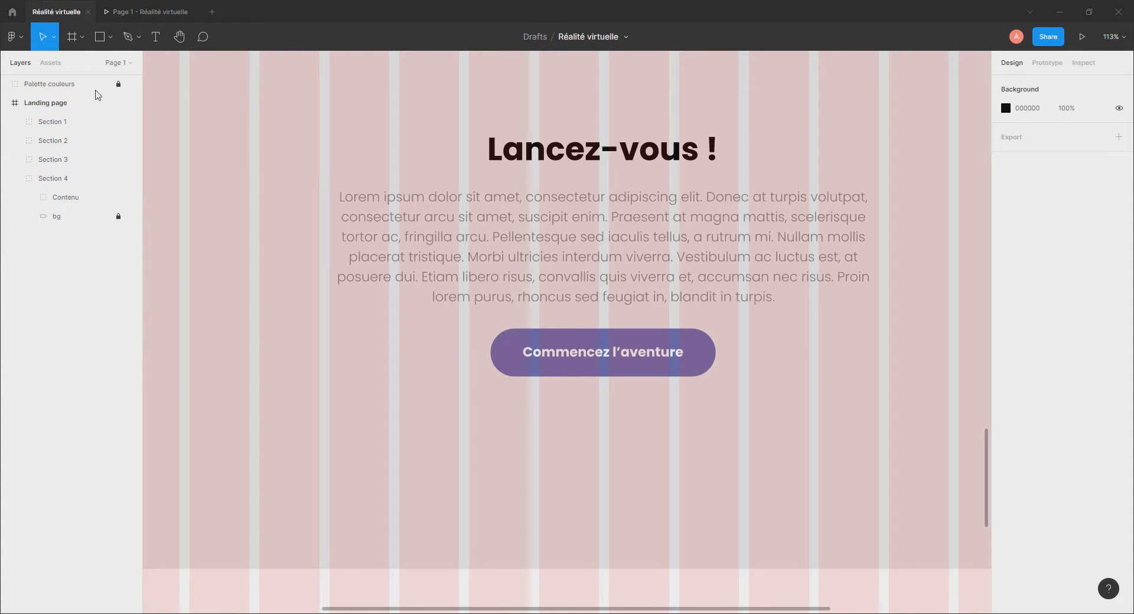
pyautogui.rightClick(233, 213)
pyautogui.moveTo(268, 465)
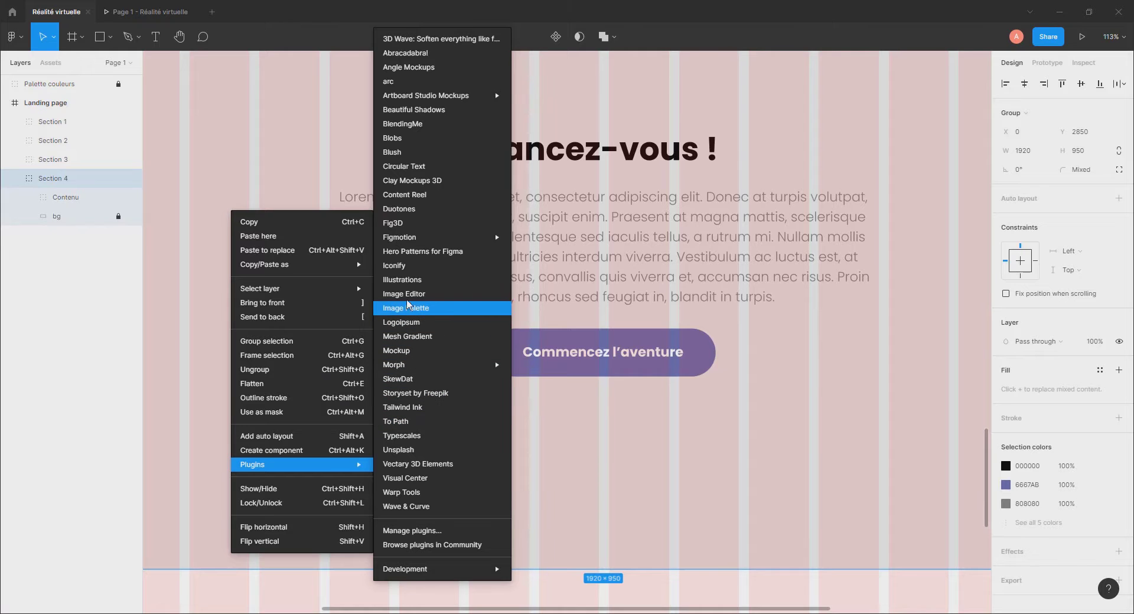
pyautogui.click(401, 267)
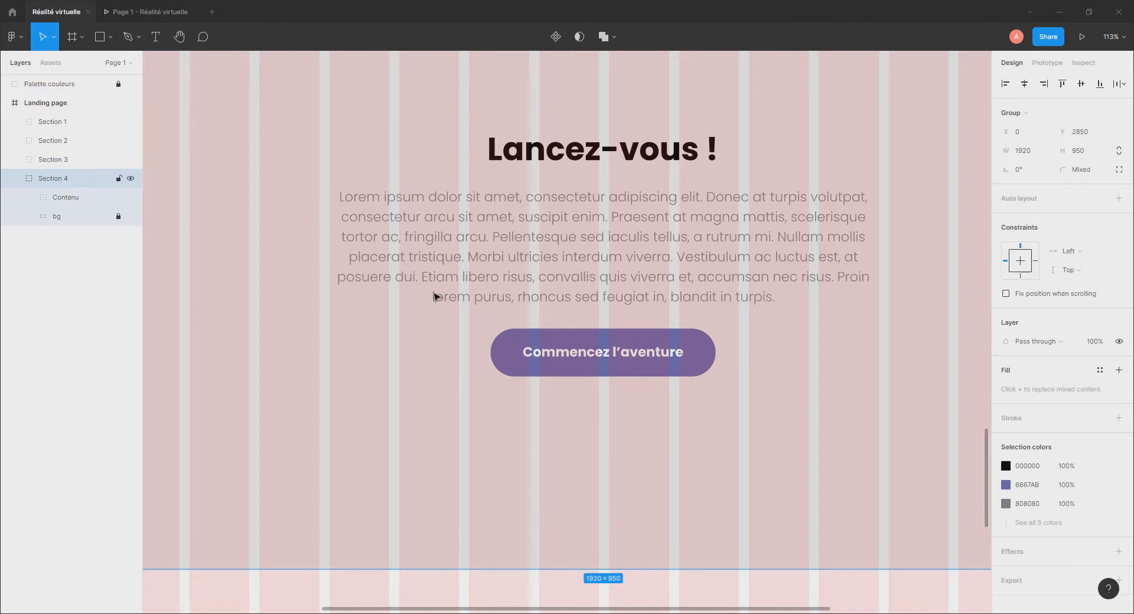
pyautogui.moveTo(620, 112); pyautogui.dragTo(773, 87)
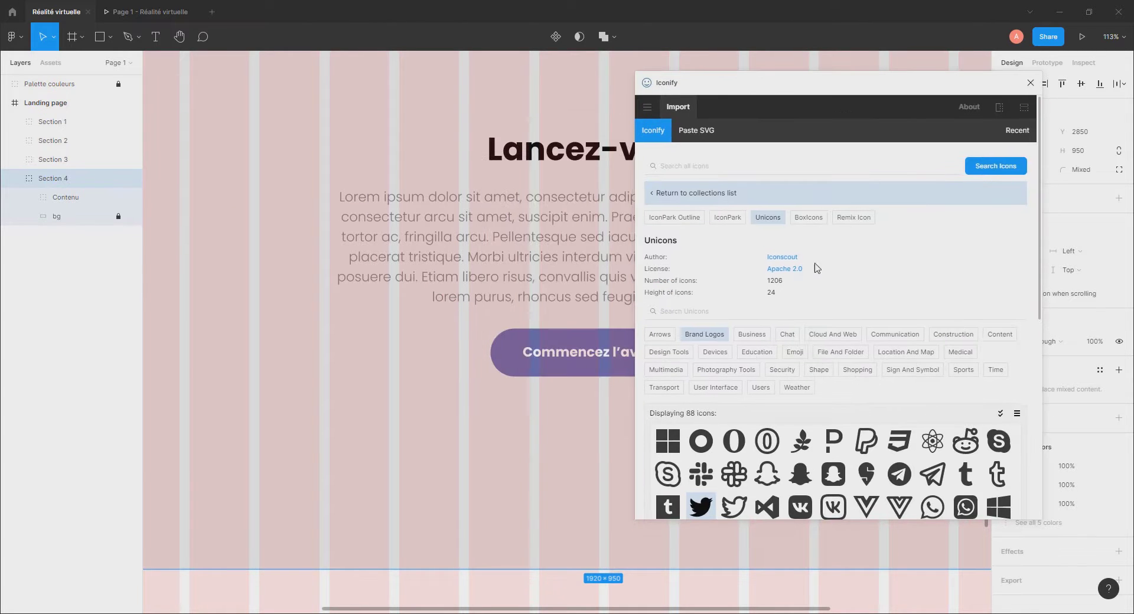
pyautogui.click(685, 195)
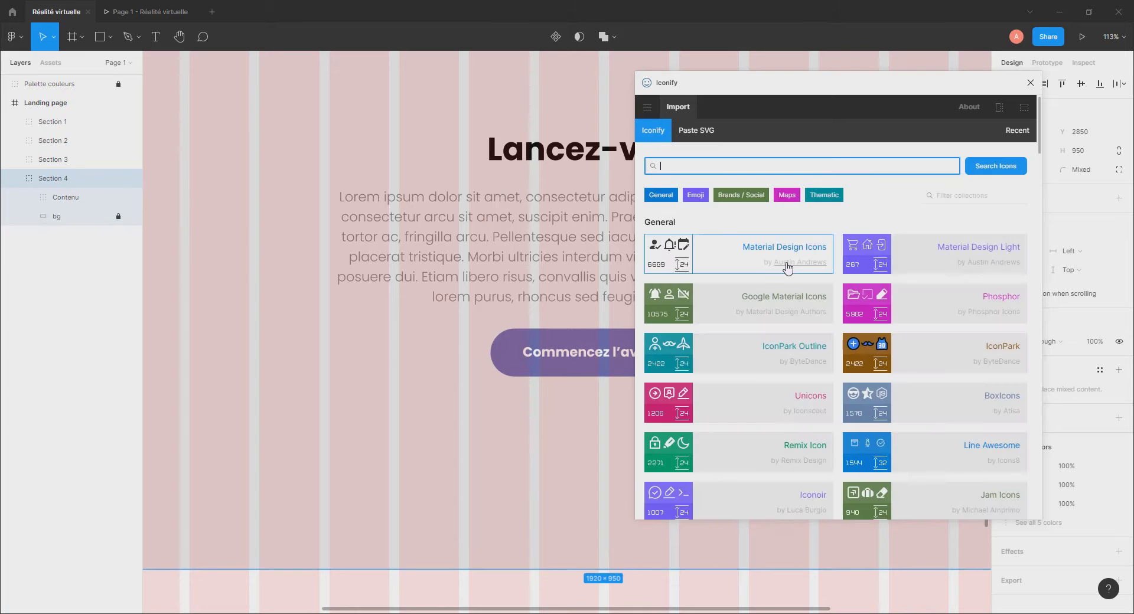
pyautogui.scroll(-2, 836, 341)
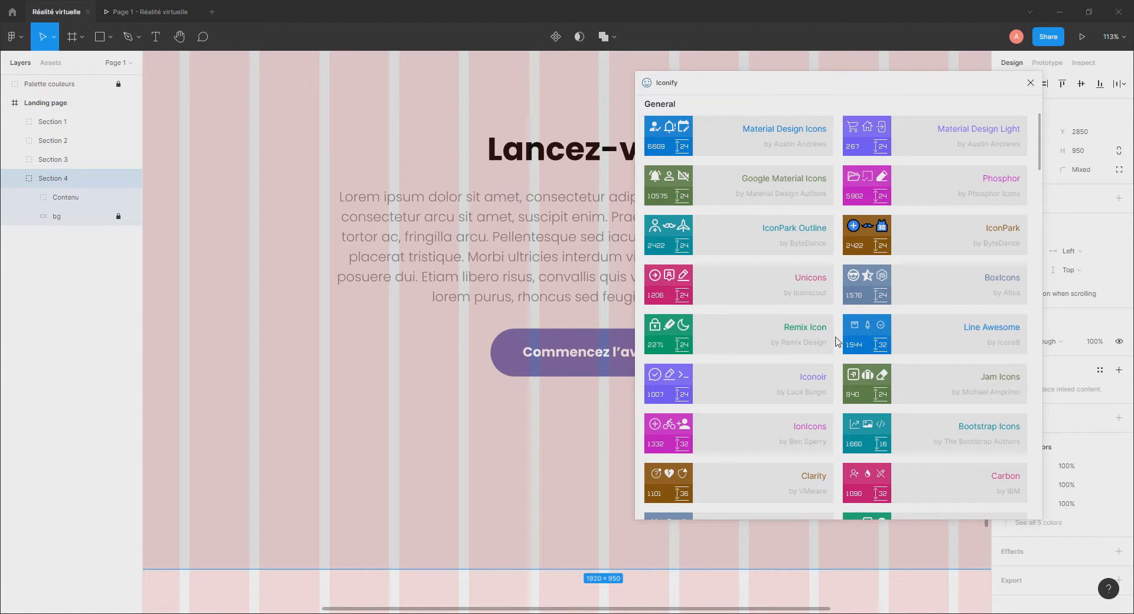
pyautogui.click(983, 284)
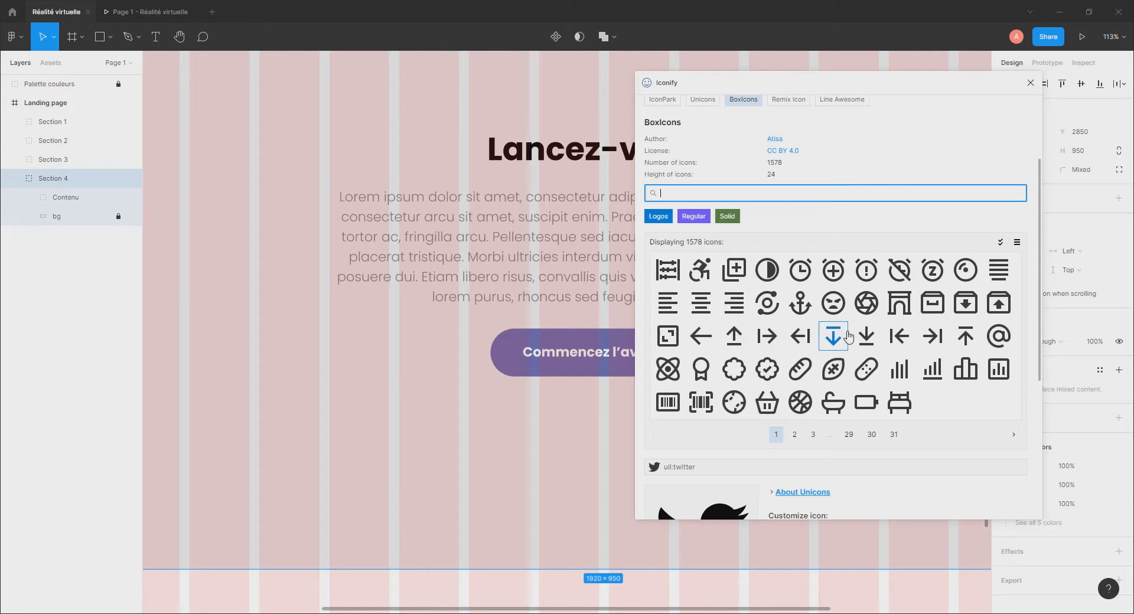
# Import the bx-arrow-back icon into Section 4 below the paragraph, left of the CTA button, and close Iconify.
pyautogui.click(700, 336)
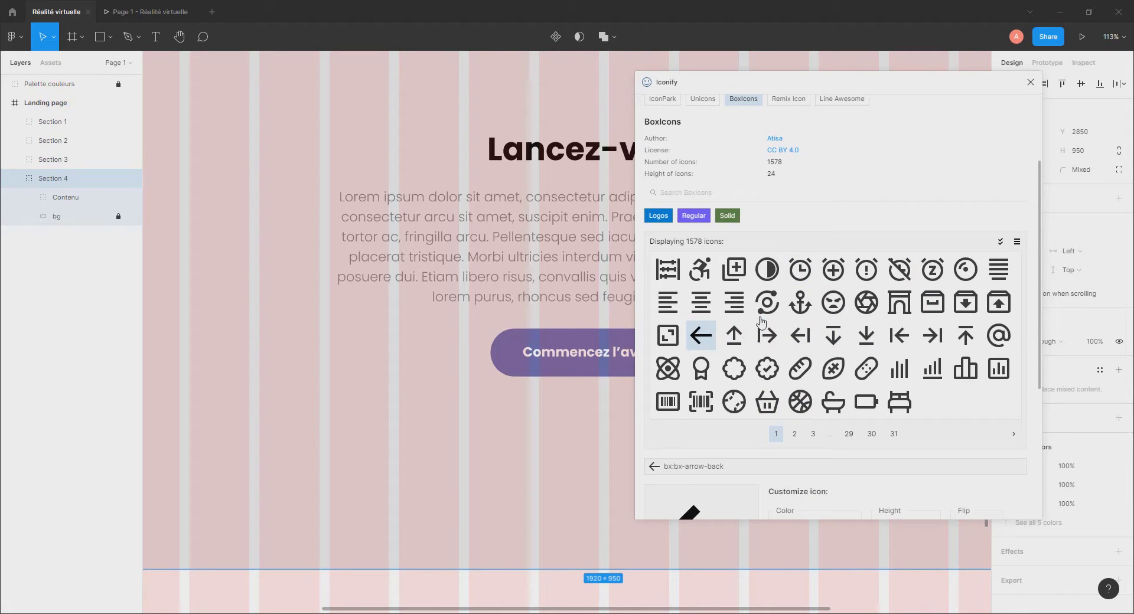
pyautogui.scroll(-4, 729, 398)
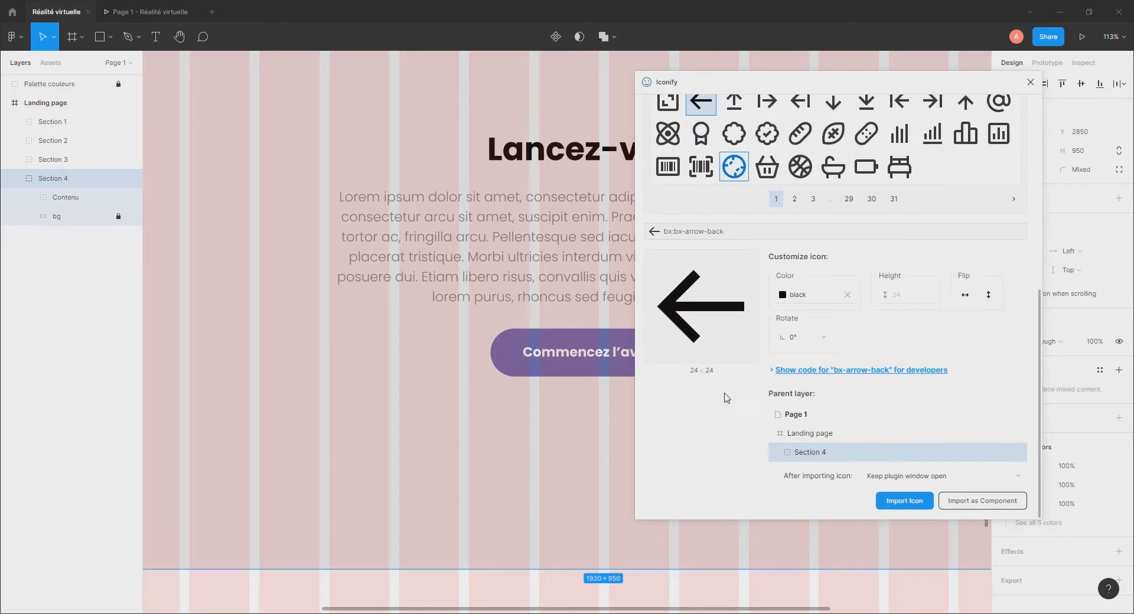
pyautogui.moveTo(701, 306); pyautogui.dragTo(362, 433)
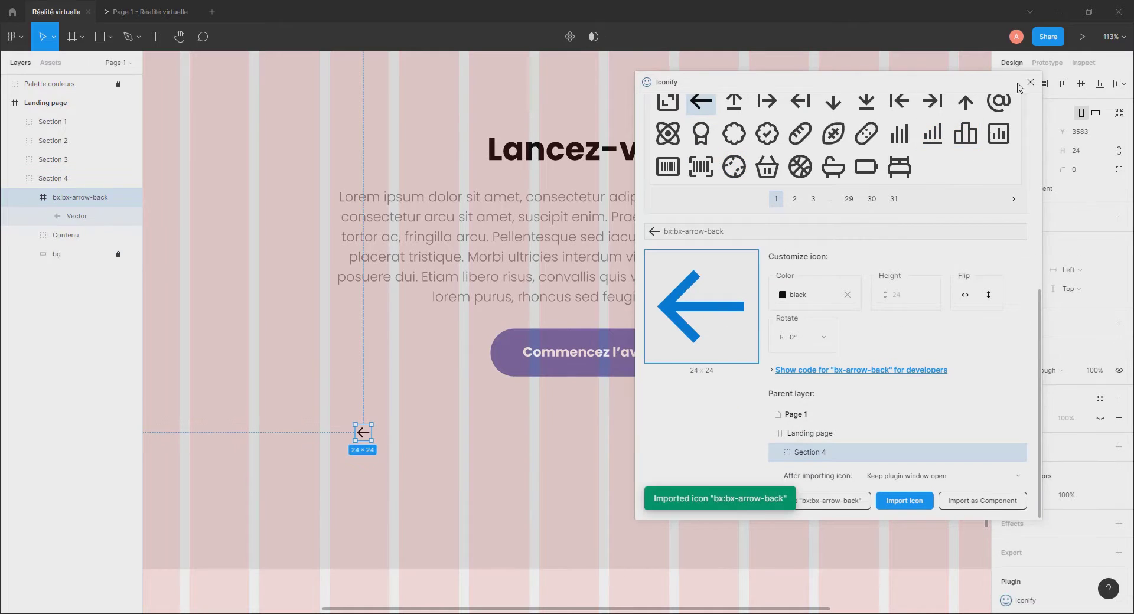
pyautogui.click(1029, 83)
# Ungroup the imported arrow icon's frame and rename its vector layer "fleche".
pyautogui.rightClick(360, 432)
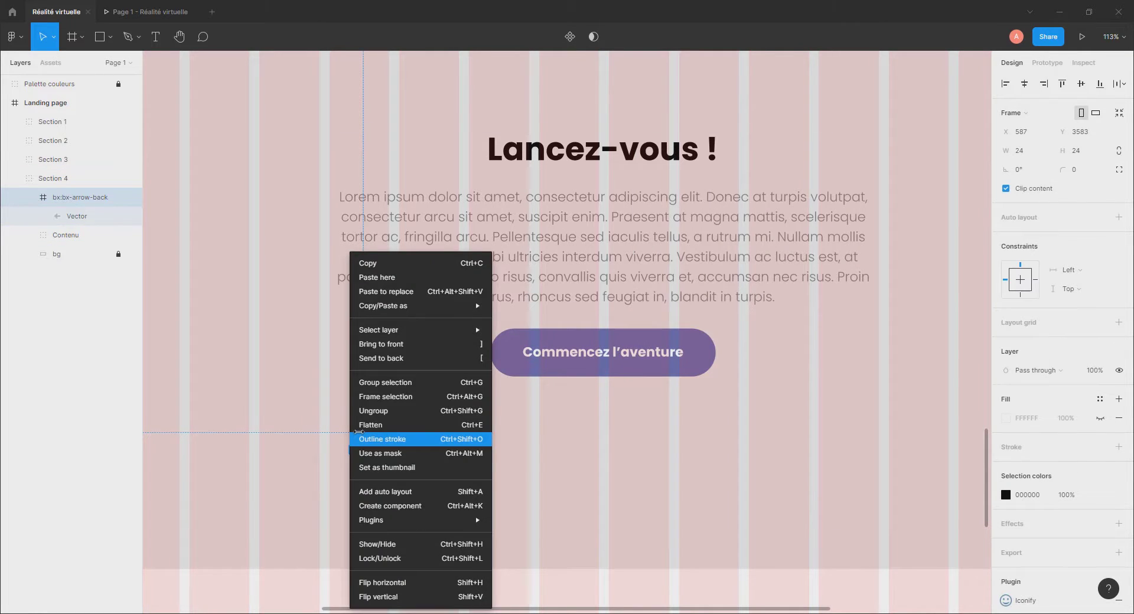
pyautogui.click(372, 418)
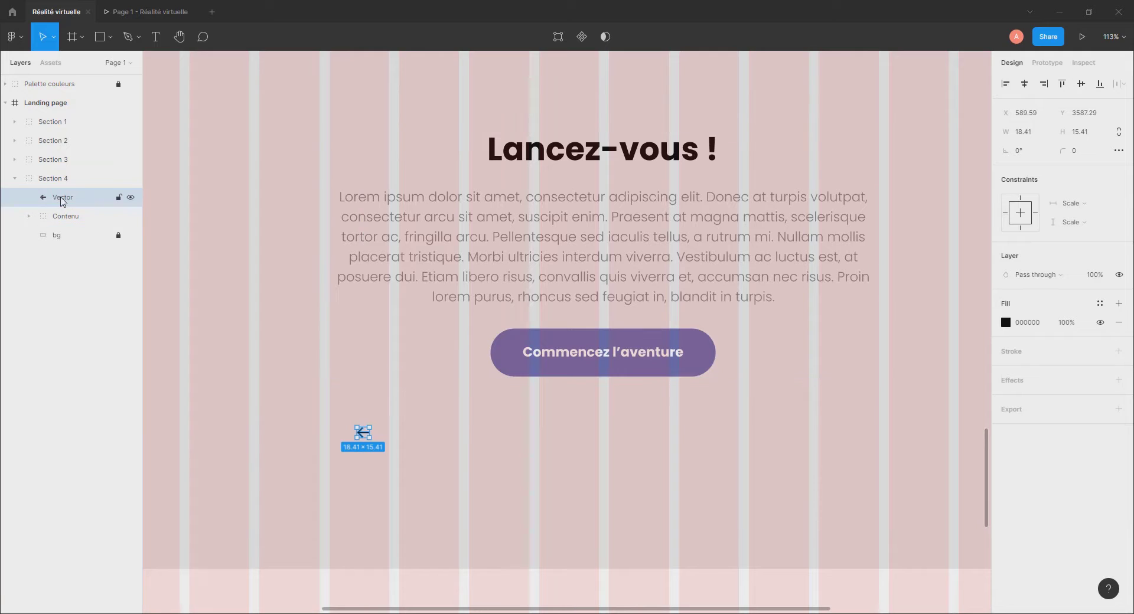
pyautogui.doubleClick(62, 198)
pyautogui.write('fleche')
pyautogui.press('Return')
# Rotate the arrow by 180° so it points right.
pyautogui.moveTo(373, 424); pyautogui.dragTo(340, 455)
pyautogui.click(378, 442)
pyautogui.click(363, 435)
pyautogui.click(362, 435)
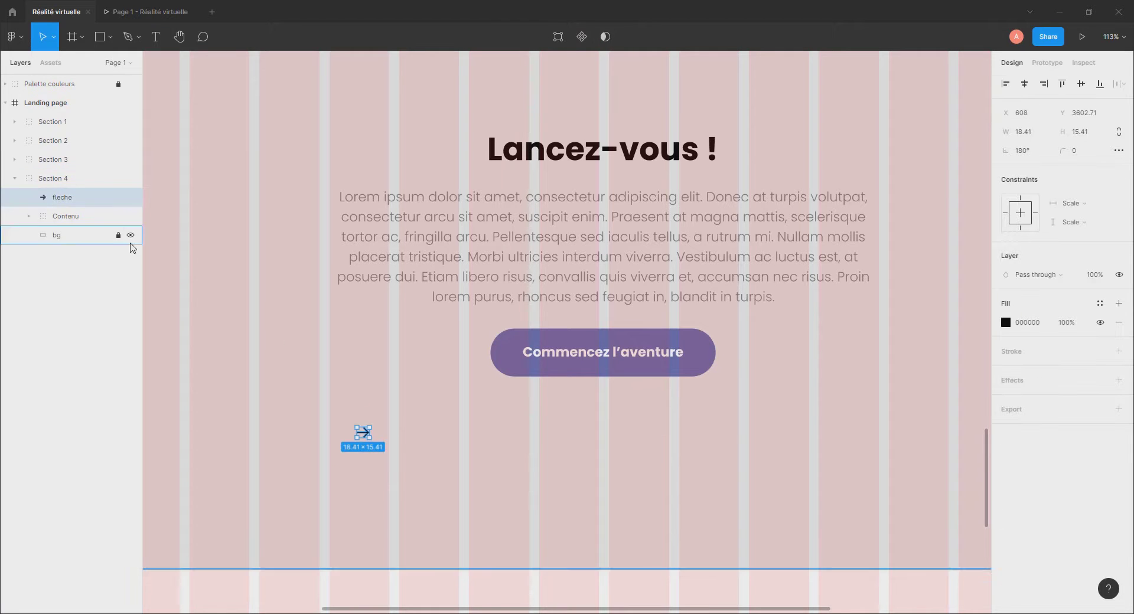
# Place the arrow inside the CTA button after its text and set the button's auto layout alignment to center.
pyautogui.moveTo(362, 434); pyautogui.dragTo(693, 355)
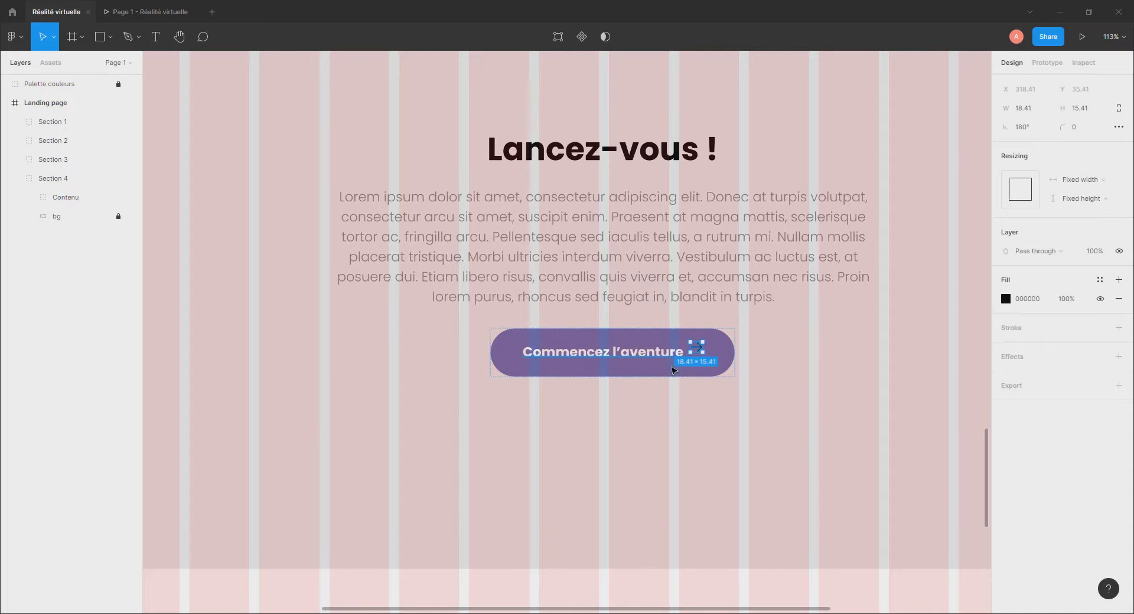
pyautogui.press('Escape')
pyautogui.click(666, 359)
pyautogui.click(663, 358)
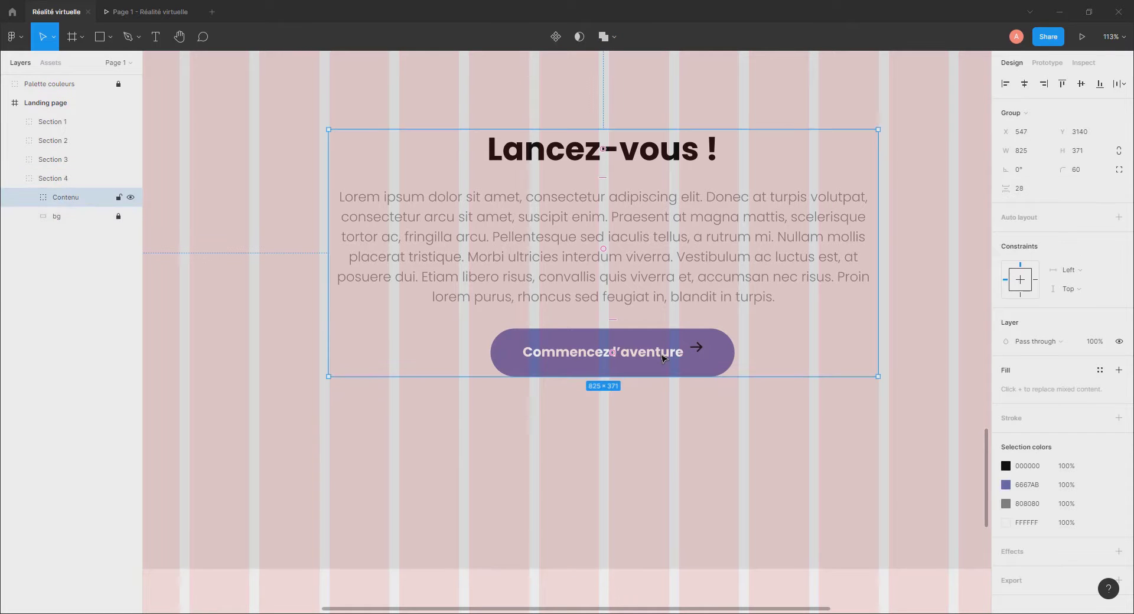
pyautogui.doubleClick(628, 354)
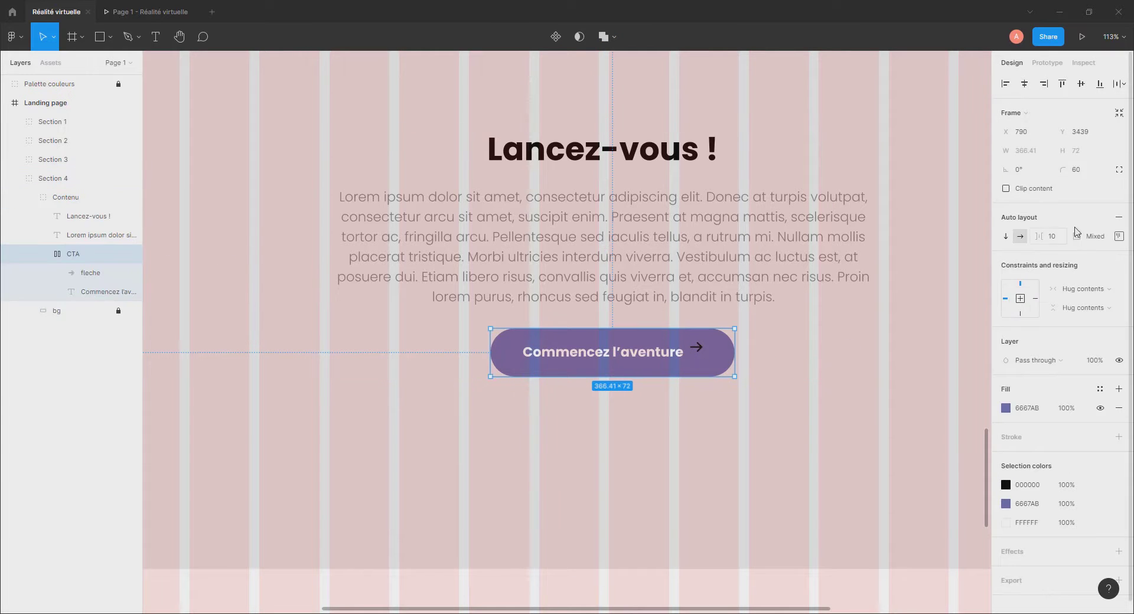
pyautogui.click(1118, 236)
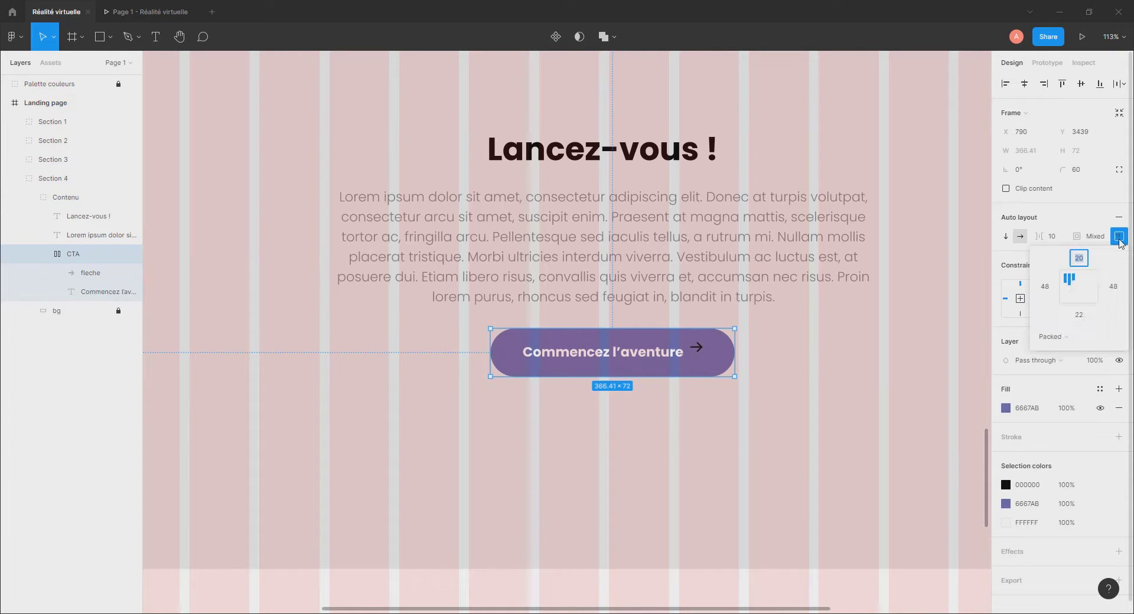
pyautogui.click(1076, 287)
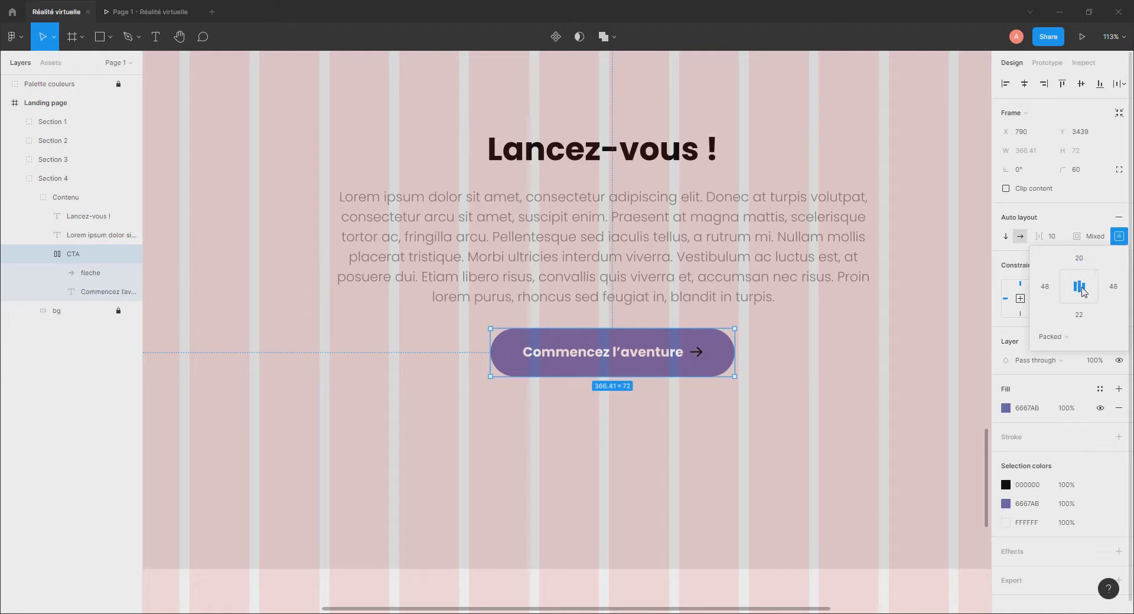
# Change the fill of the CTA button's arrow to white.
pyautogui.click(702, 353)
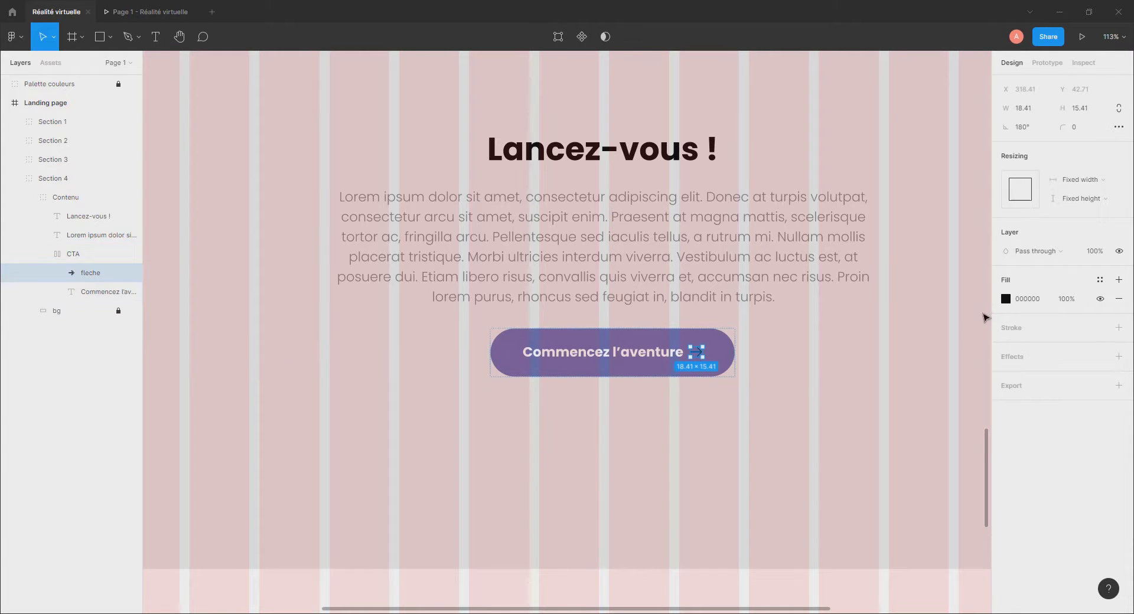
pyautogui.click(1006, 299)
pyautogui.click(752, 380)
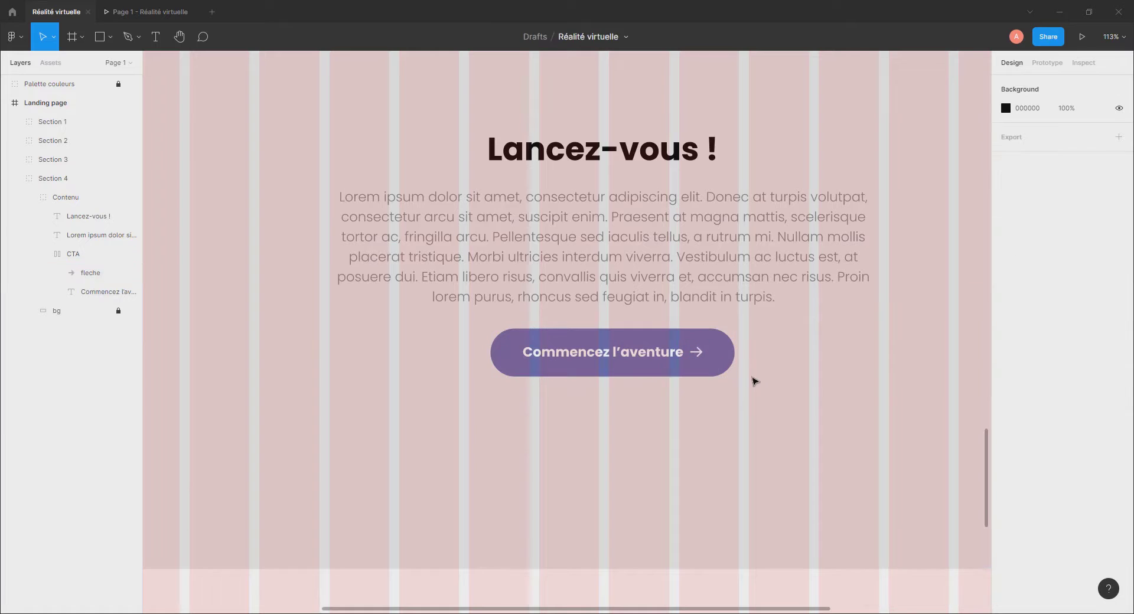
# Lock the proportions of the CTA button's arrow and set its width to 16.
pyautogui.click(703, 354)
pyautogui.doubleClick(701, 353)
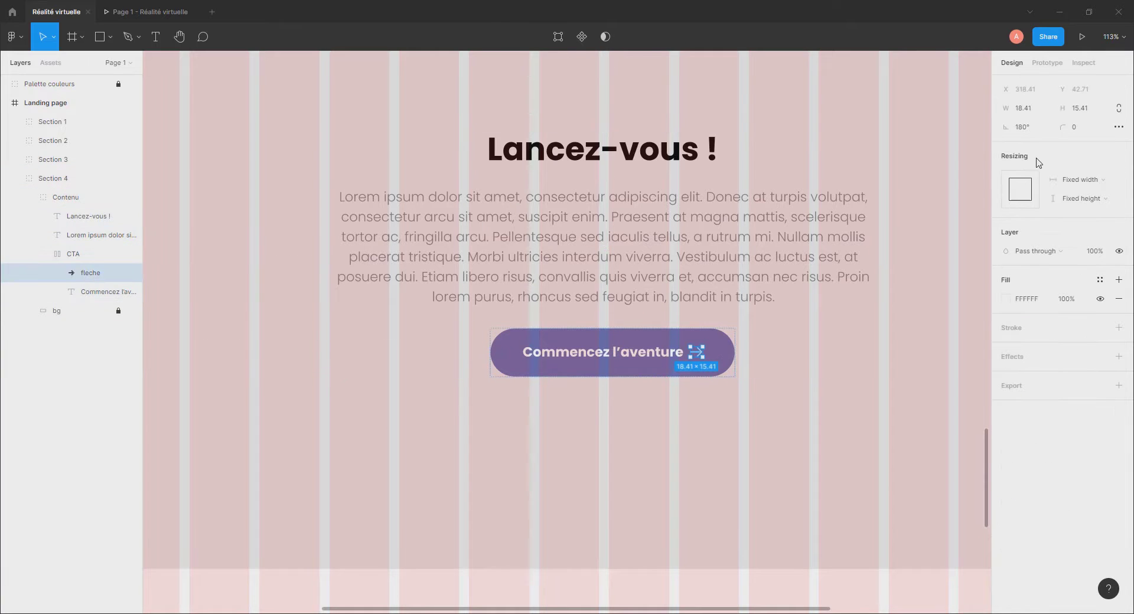
pyautogui.click(1119, 109)
pyautogui.click(1025, 111)
pyautogui.write('16')
pyautogui.press('Return')
pyautogui.click(770, 345)
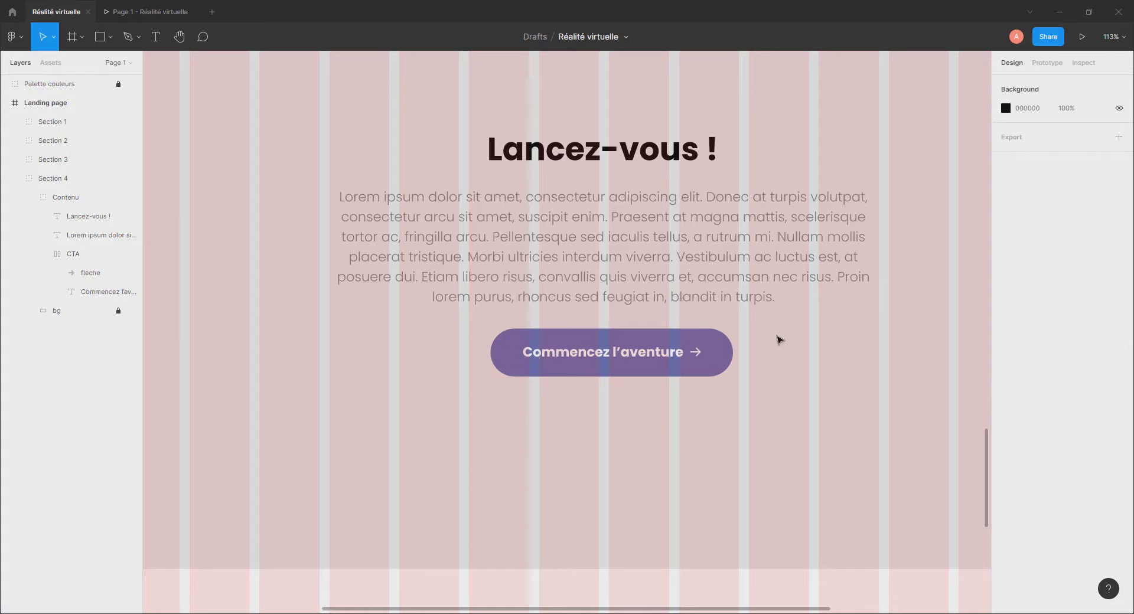
# Slightly increase the auto layout spacing between the CTA button's text and arrow, and check the button in the prototype preview.
pyautogui.click(697, 357)
pyautogui.doubleClick(696, 358)
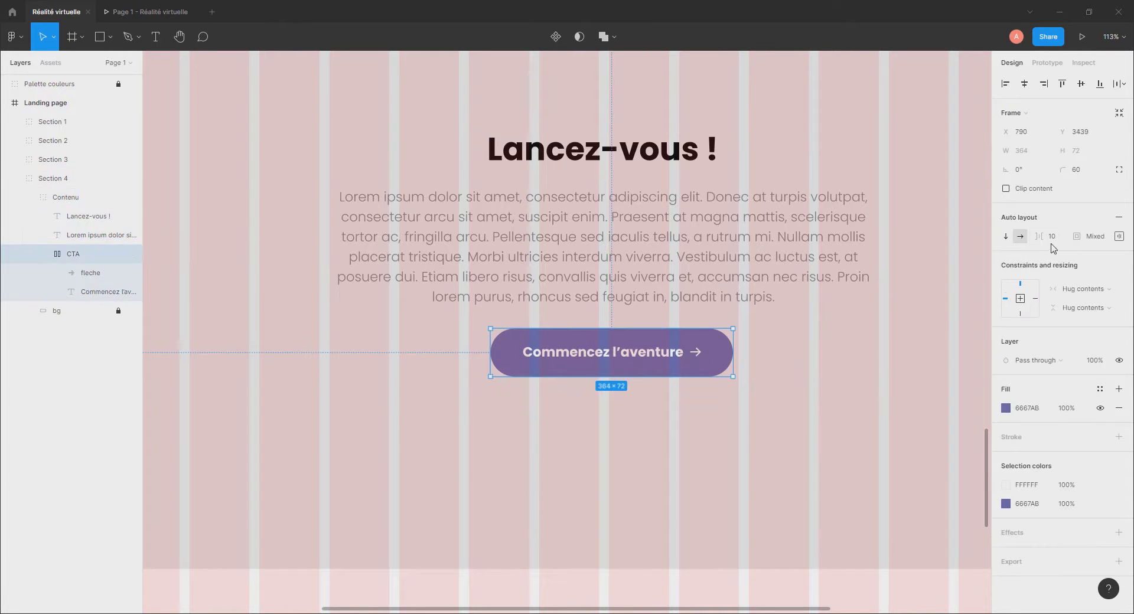
pyautogui.moveTo(1045, 240); pyautogui.dragTo(1049, 240)
pyautogui.click(160, 12)
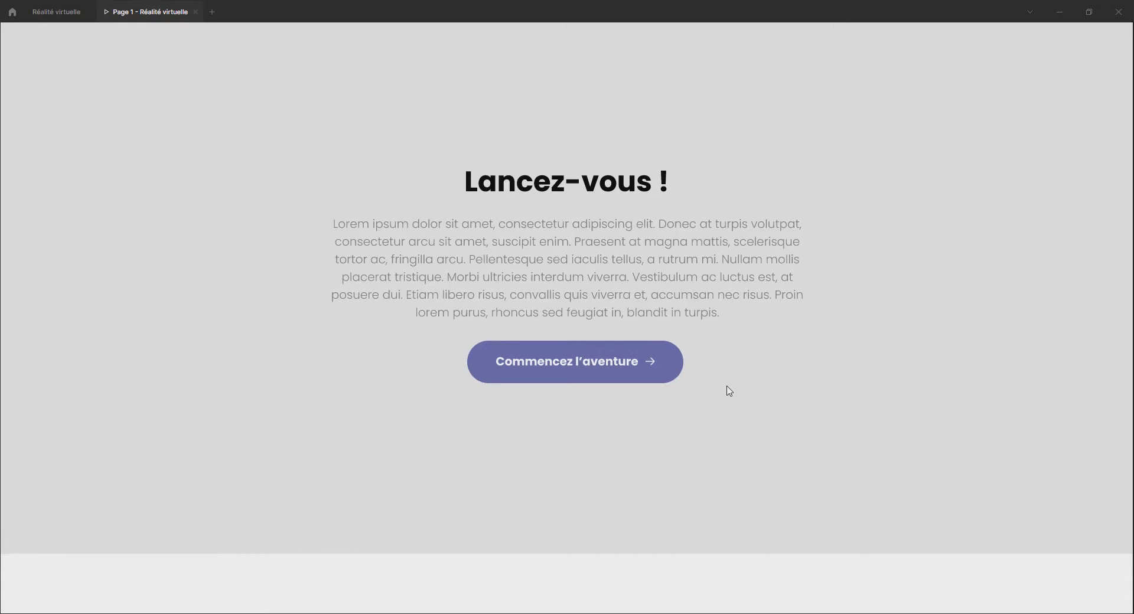
pyautogui.hotkey('ctrl', 'shift', 'Tab')
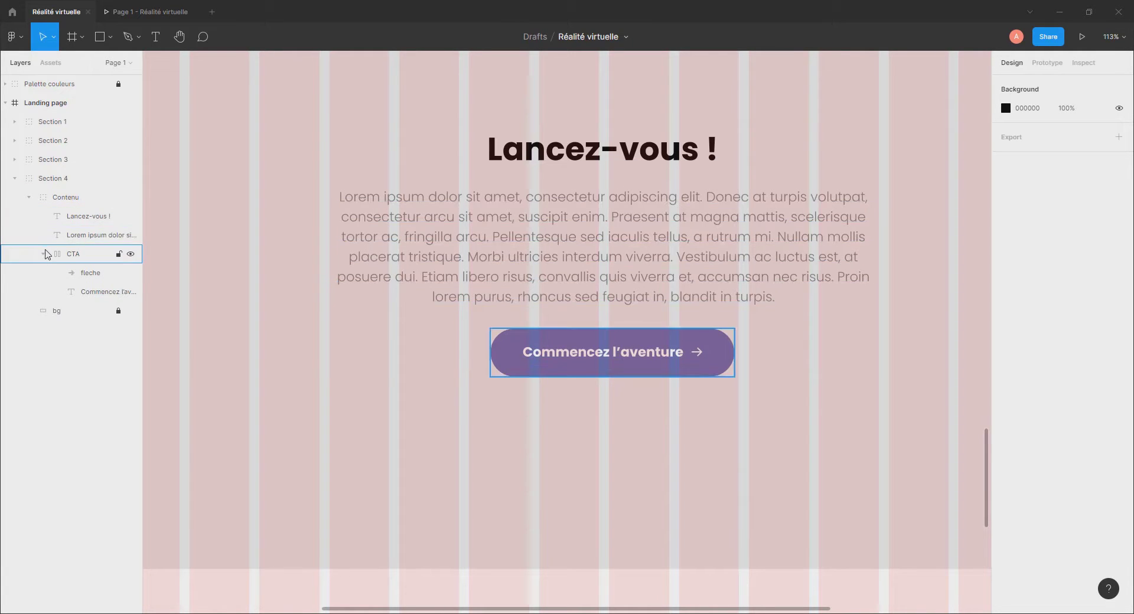
# Collapse the CTA and Contenu layers and toggle the visibility of Section 4's bg layer off and on.
pyautogui.click(42, 254)
pyautogui.click(29, 197)
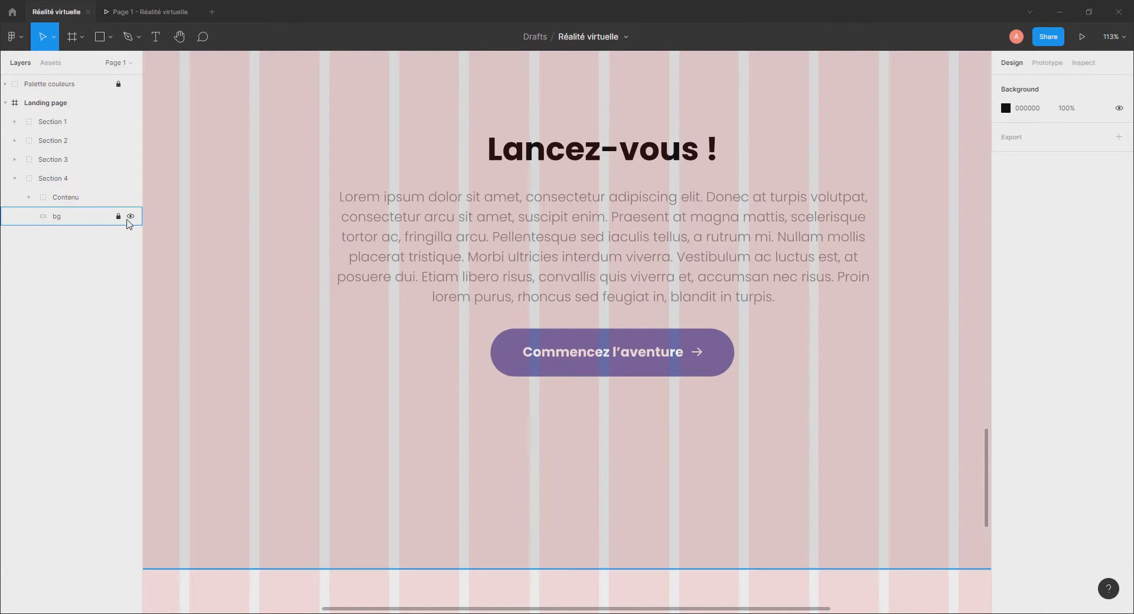
pyautogui.click(131, 217)
pyautogui.click(15, 178)
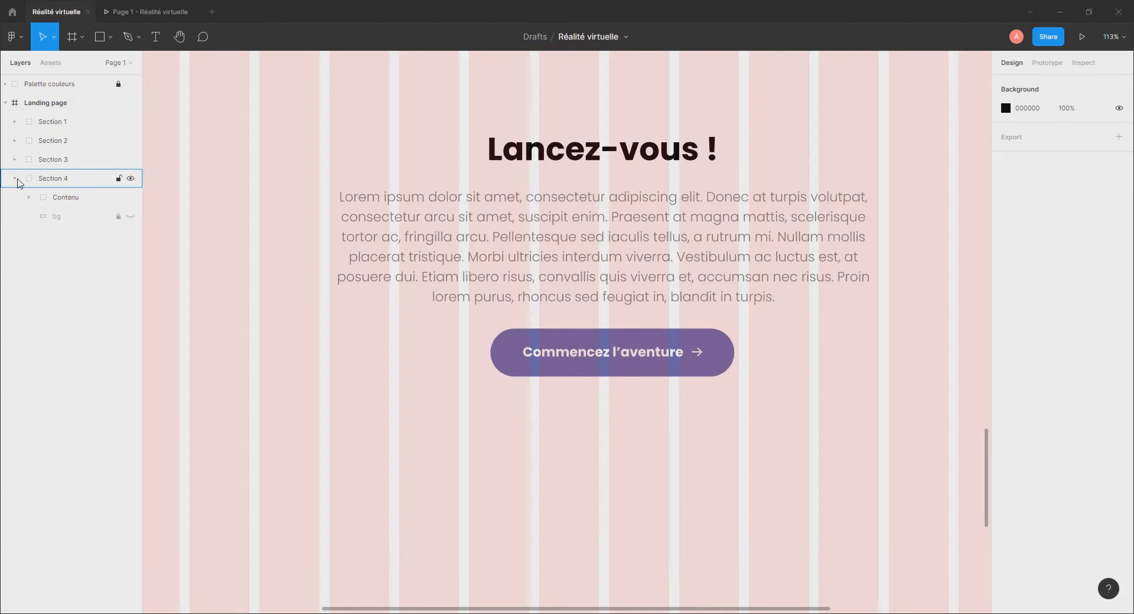
pyautogui.click(15, 178)
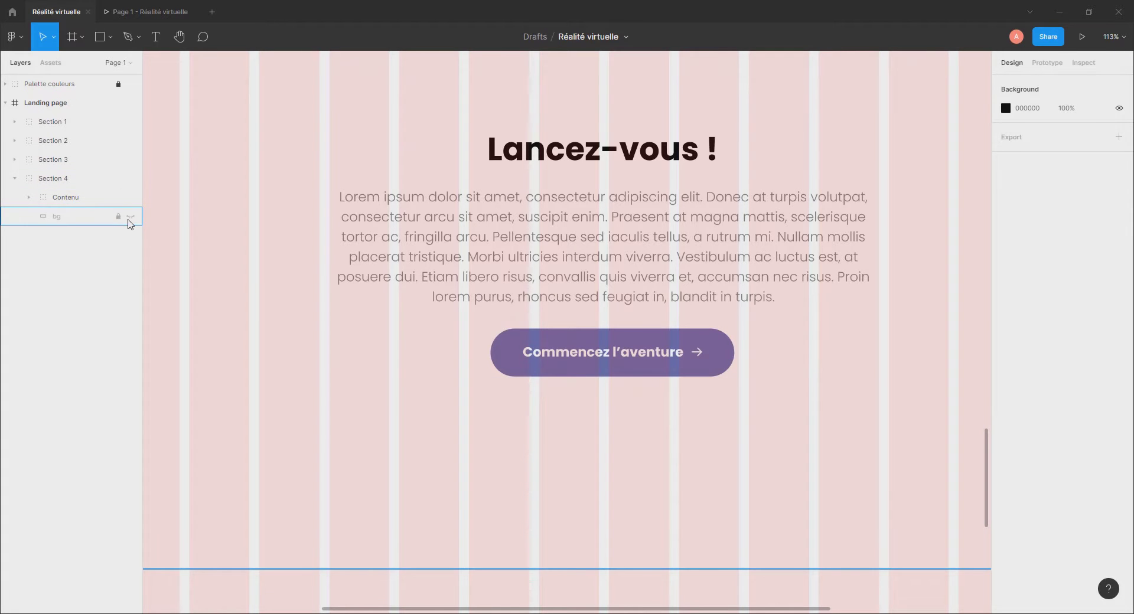
pyautogui.click(131, 217)
# Shorten the Landing page frame to a height of 3800 so it ends at Section 4's lower edge.
pyautogui.scroll(-5, 607, 433)
pyautogui.scroll(3, 633, 455)
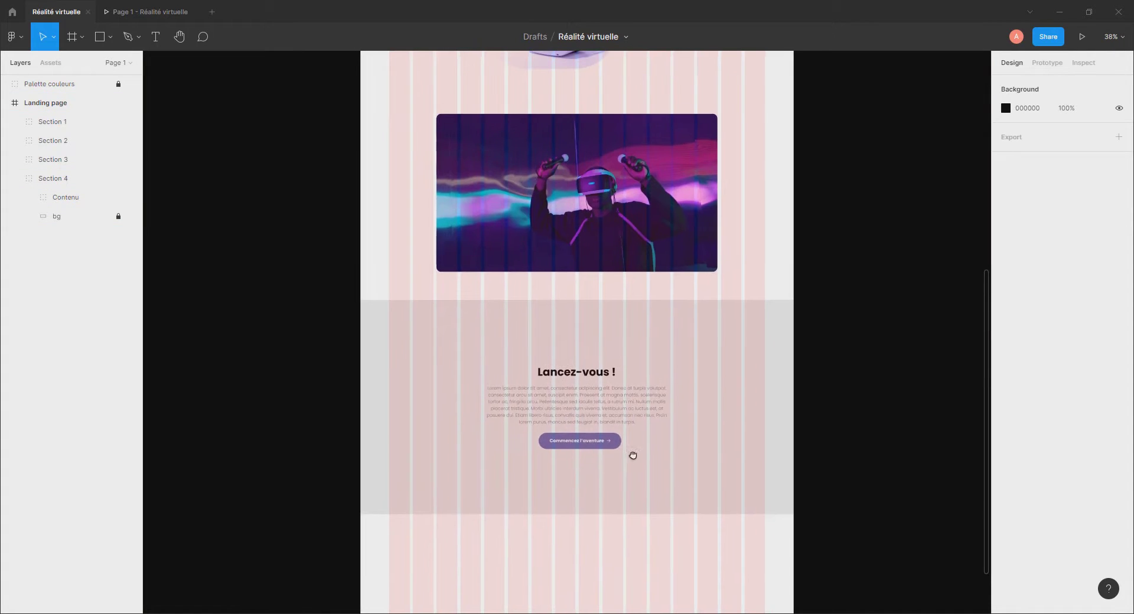
pyautogui.scroll(10, 586, 417)
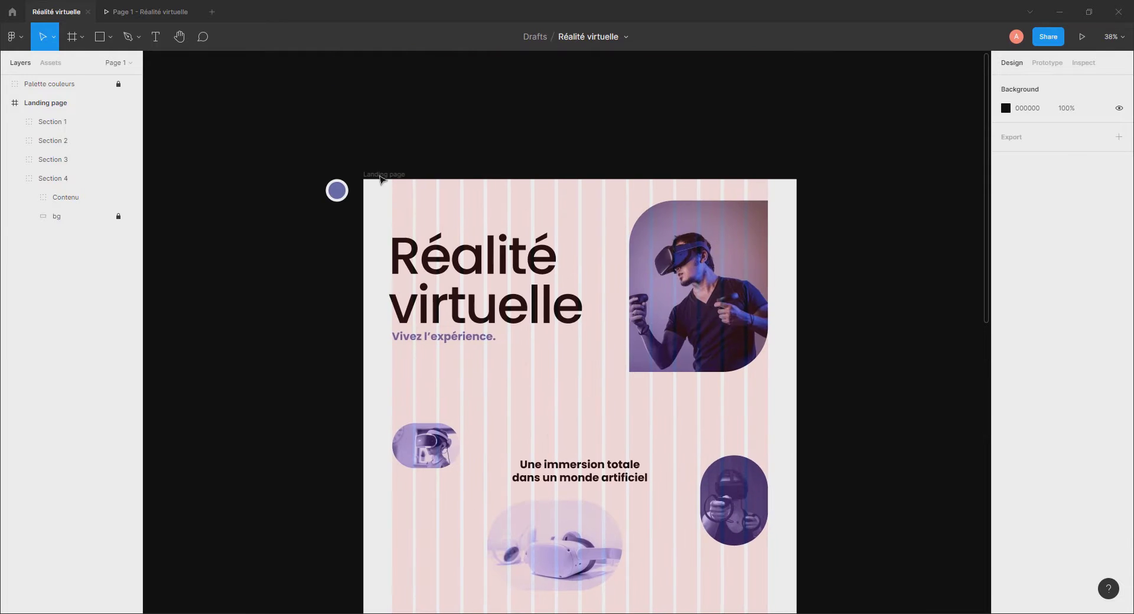
pyautogui.click(381, 176)
pyautogui.scroll(-12, 555, 343)
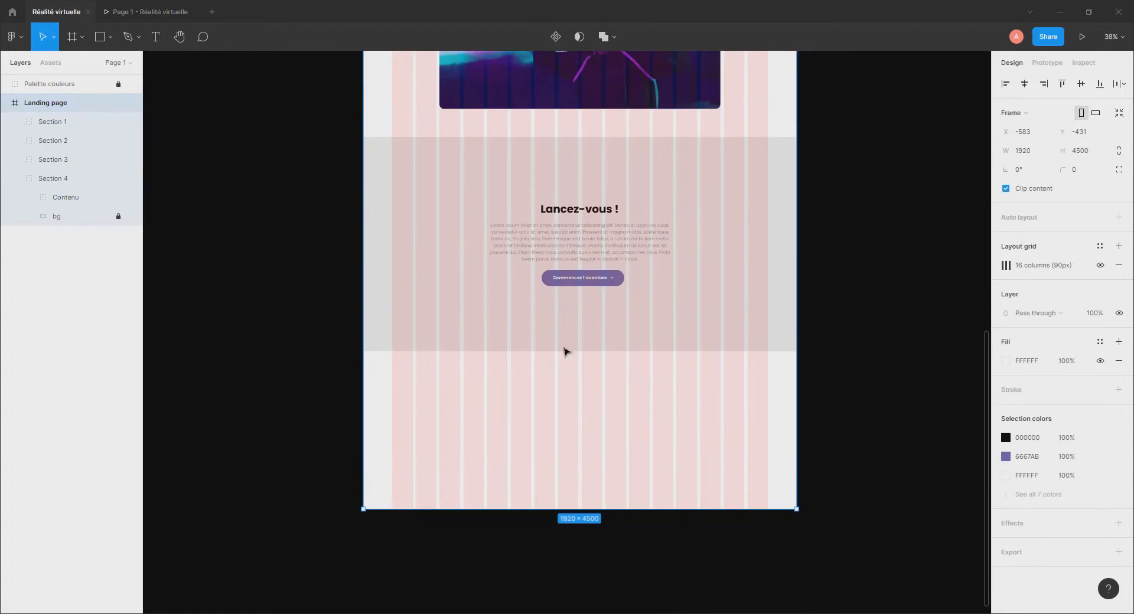
pyautogui.moveTo(574, 463); pyautogui.dragTo(573, 305)
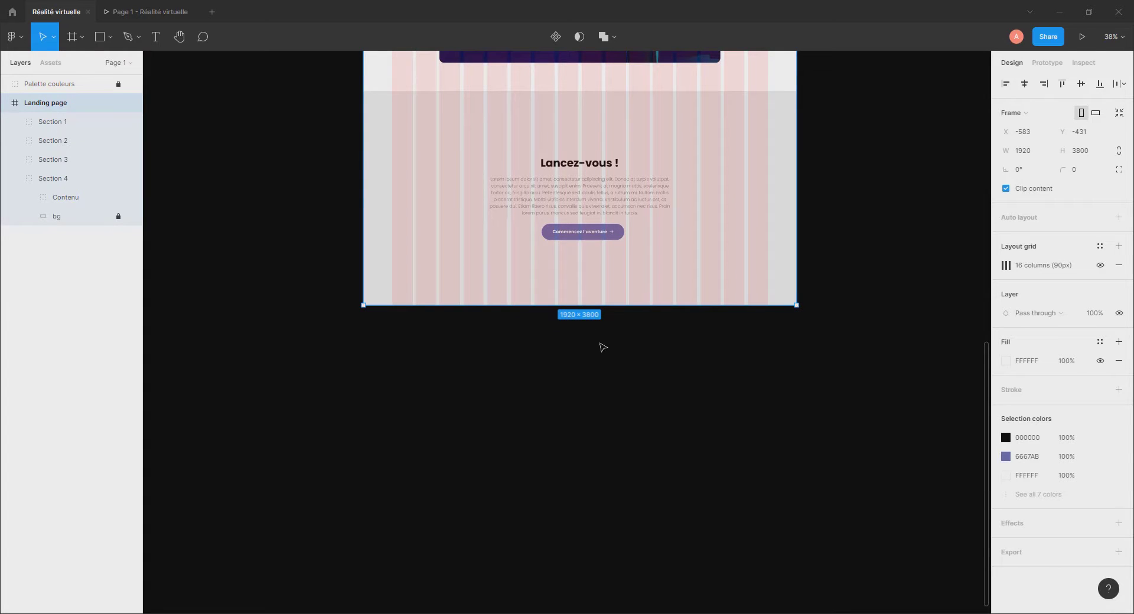
# Hide Section 4's bg layer and collapse the Section 4 group.
pyautogui.scroll(3, 625, 359)
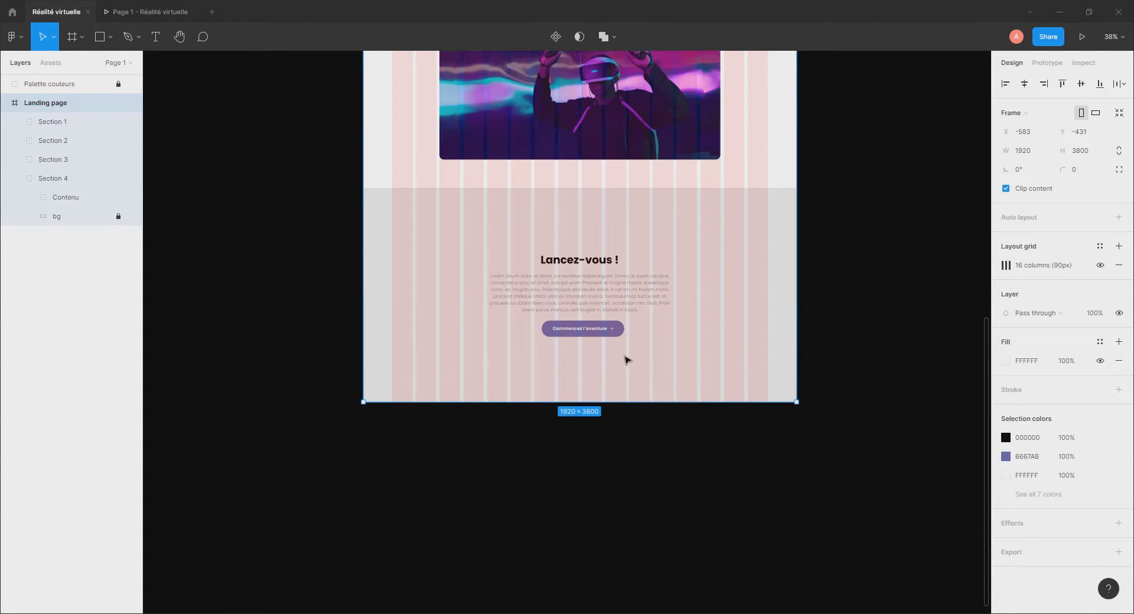
pyautogui.scroll(12, 622, 220)
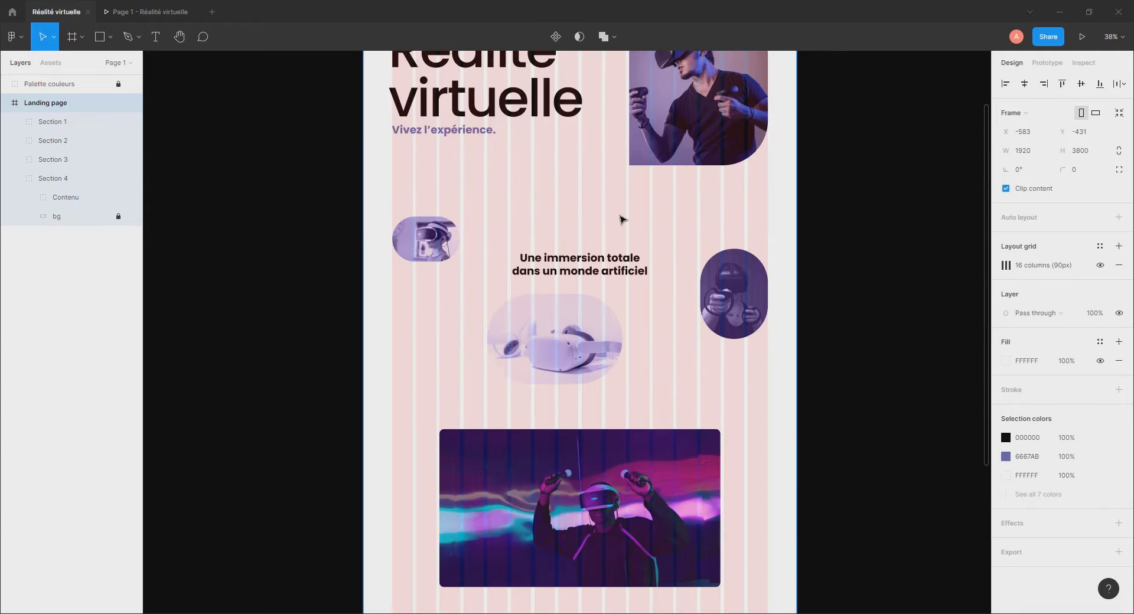
pyautogui.scroll(-12, 592, 275)
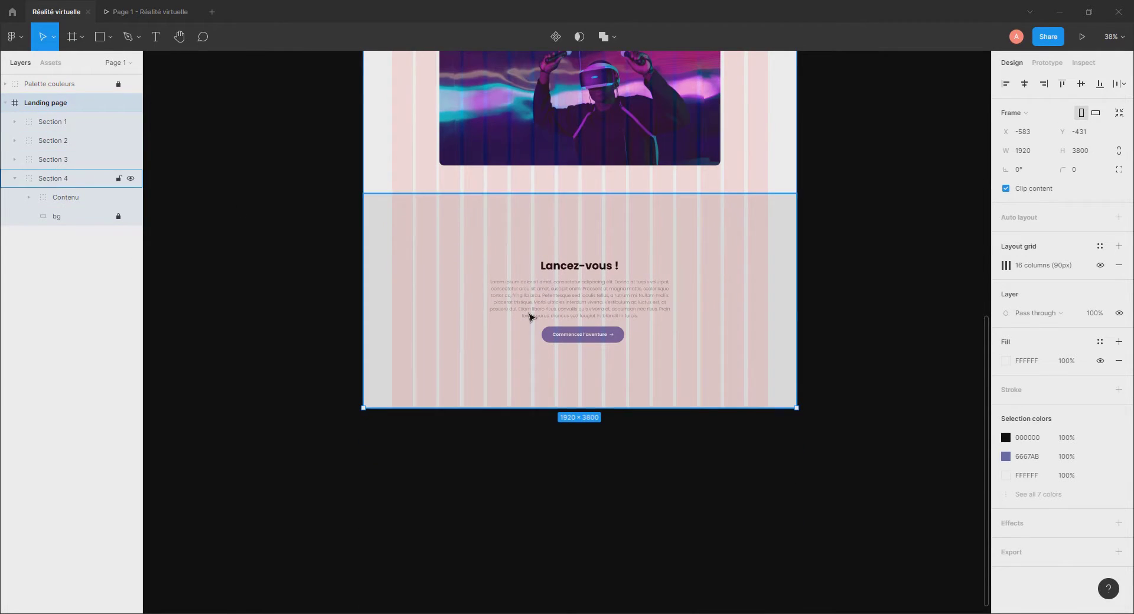
pyautogui.click(15, 179)
pyautogui.click(49, 222)
pyautogui.scroll(1, 596, 331)
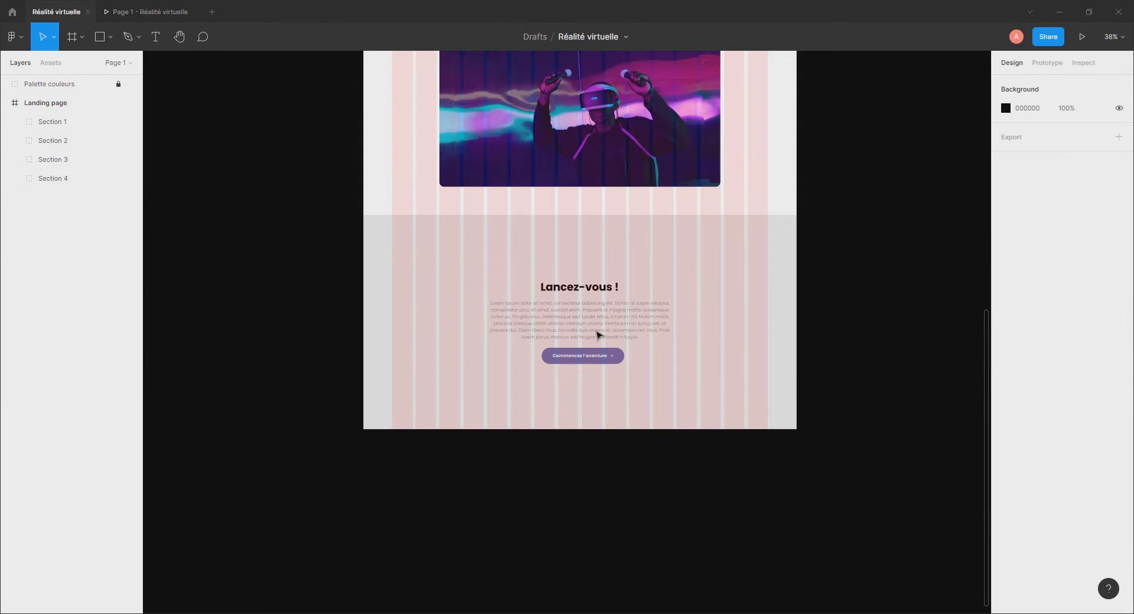
pyautogui.click(15, 178)
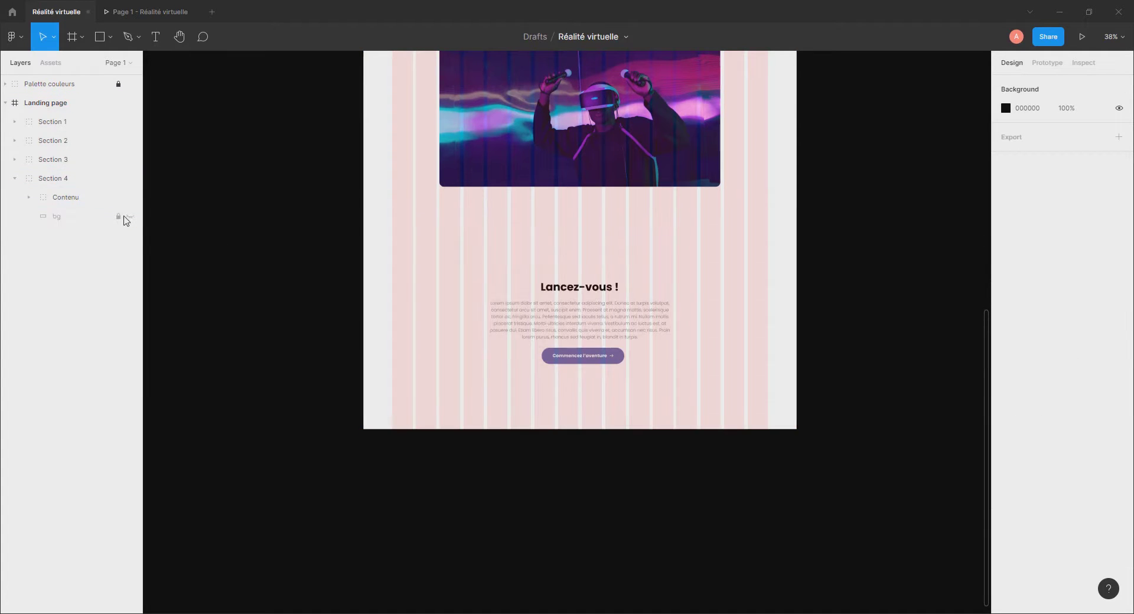
pyautogui.click(14, 179)
# Review the whole landing page in the prototype preview, from the hero title down to the "Commencez l'aventure" button.
pyautogui.scroll(-5, 590, 248)
pyautogui.scroll(3, 630, 222)
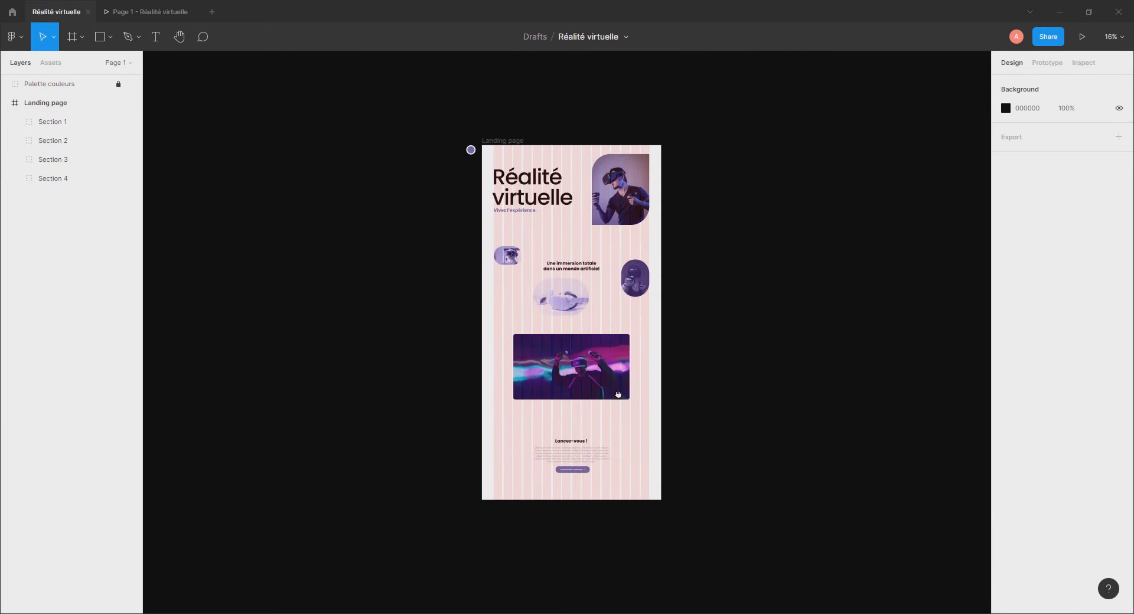
pyautogui.scroll(2, 603, 323)
pyautogui.scroll(2, 605, 308)
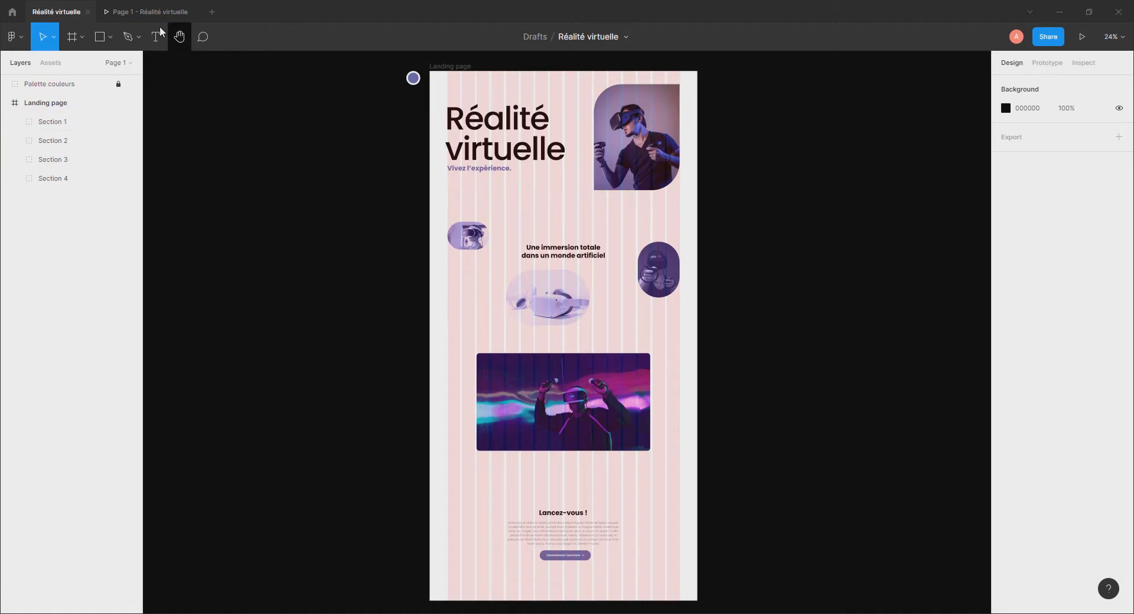
pyautogui.click(150, 12)
pyautogui.scroll(15, 571, 302)
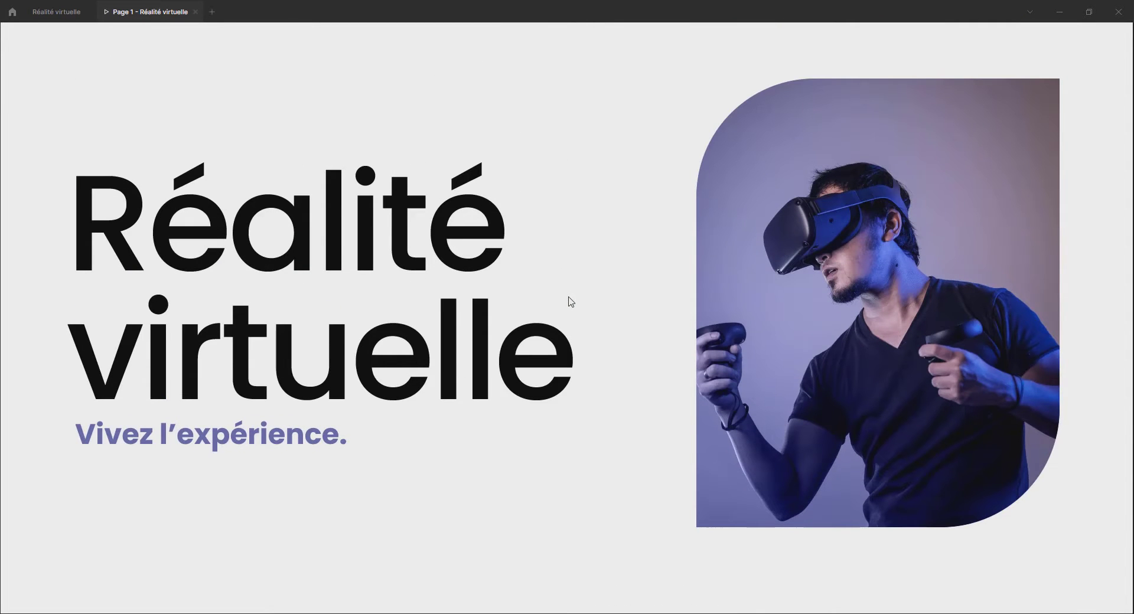
pyautogui.scroll(-9, 570, 302)
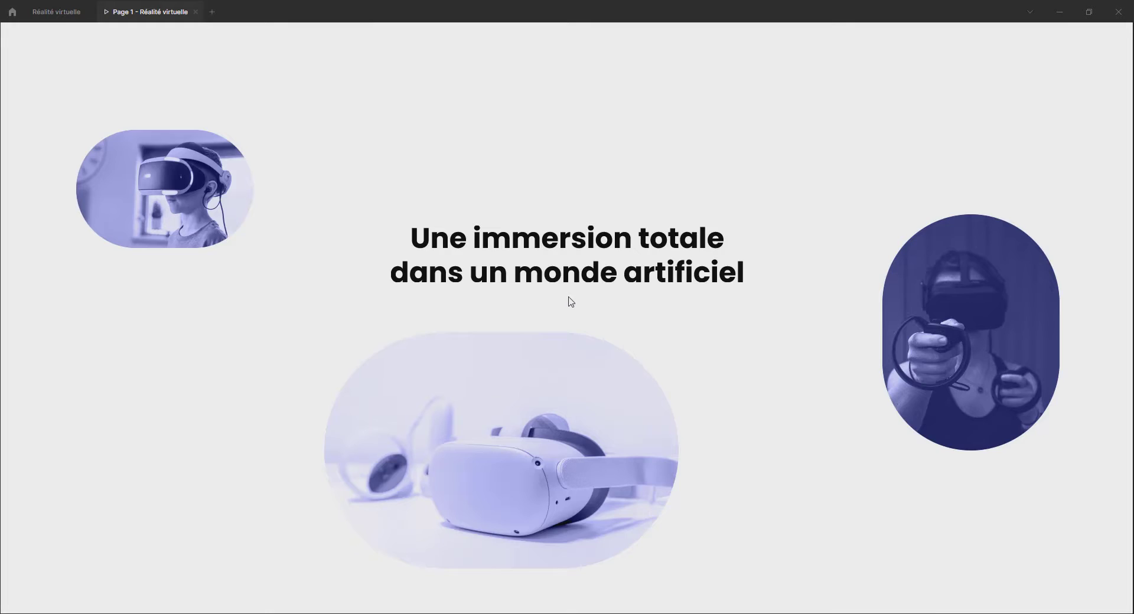
pyautogui.scroll(-10, 571, 301)
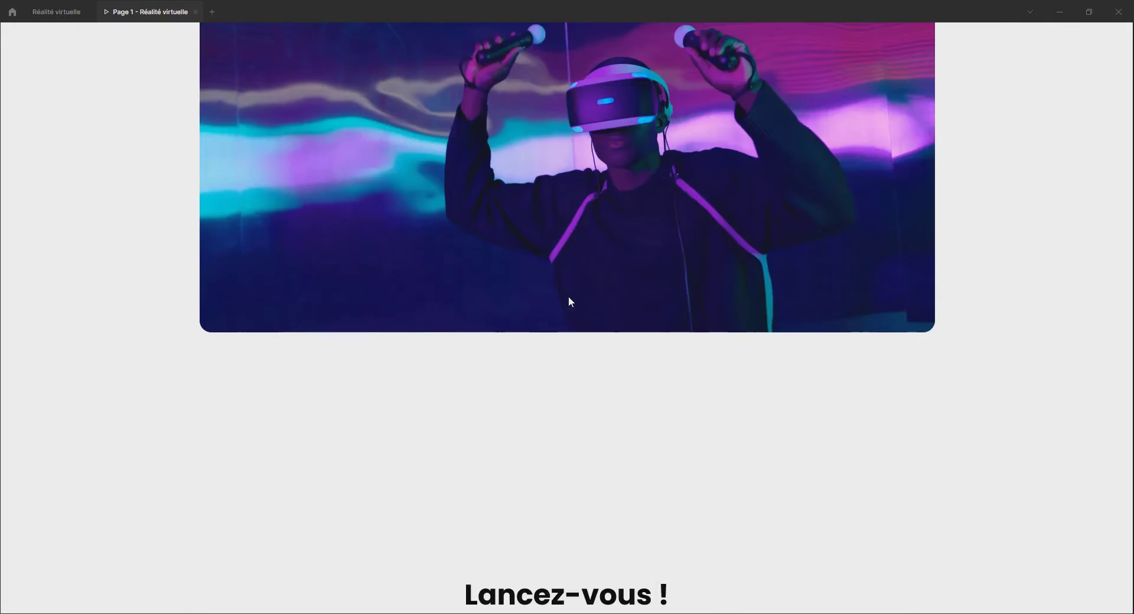
pyautogui.scroll(-6, 570, 302)
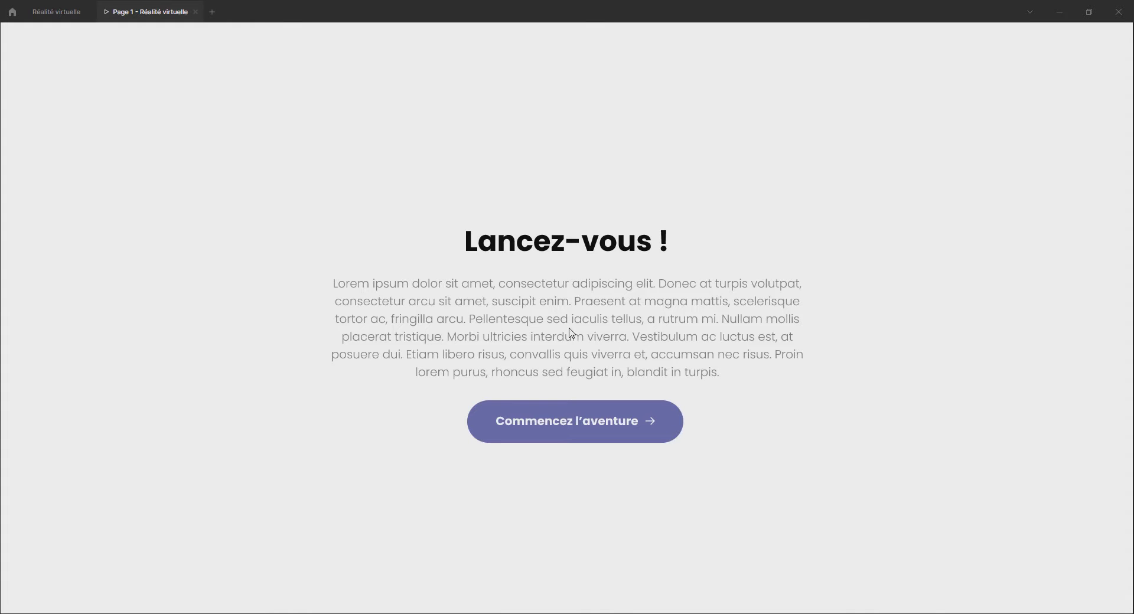
pyautogui.scroll(10, 571, 332)
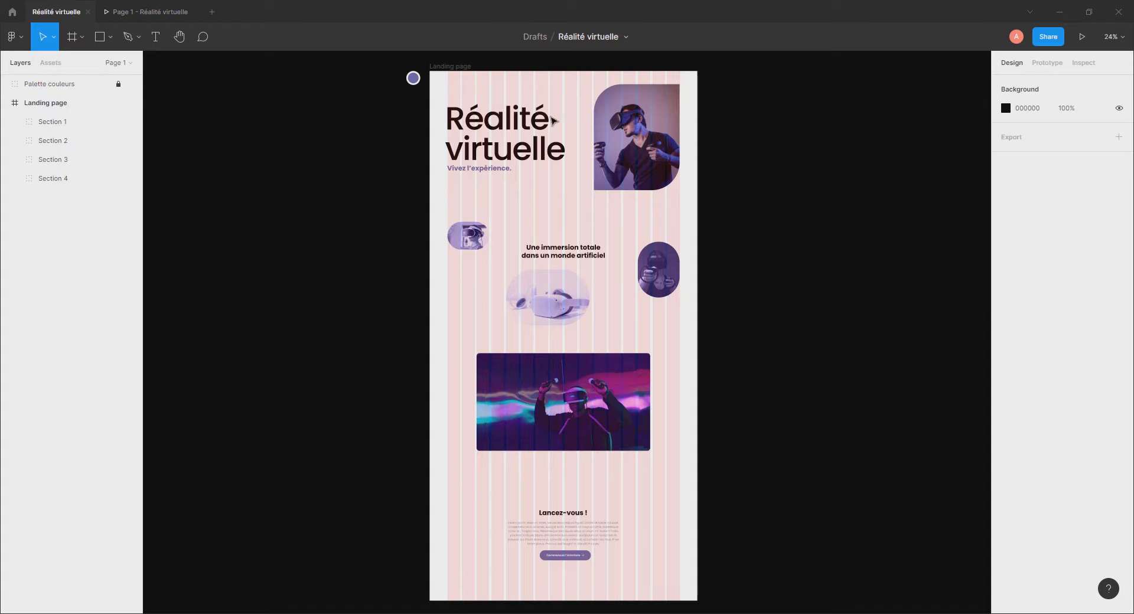
pyautogui.click(172, 12)
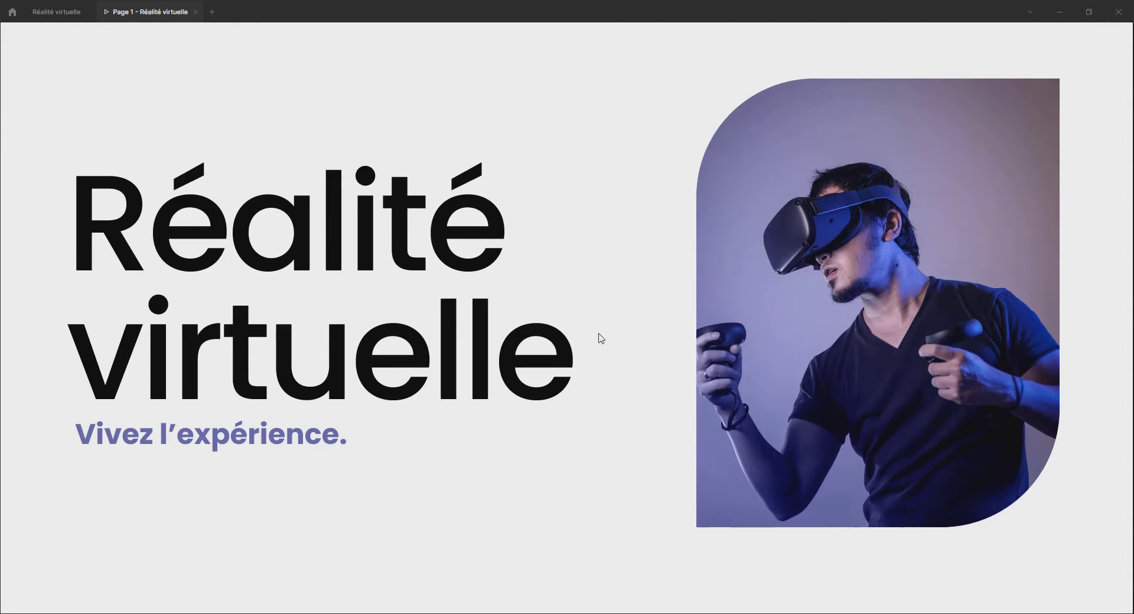
pyautogui.scroll(-7, 597, 337)
pyautogui.scroll(-15, 595, 337)
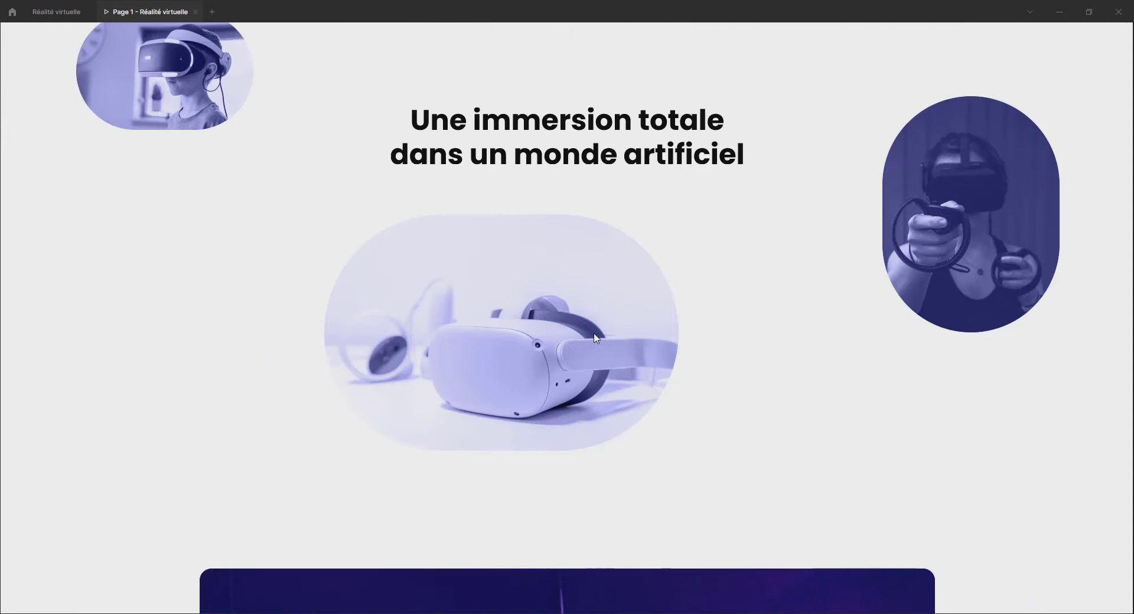
pyautogui.scroll(-6, 597, 338)
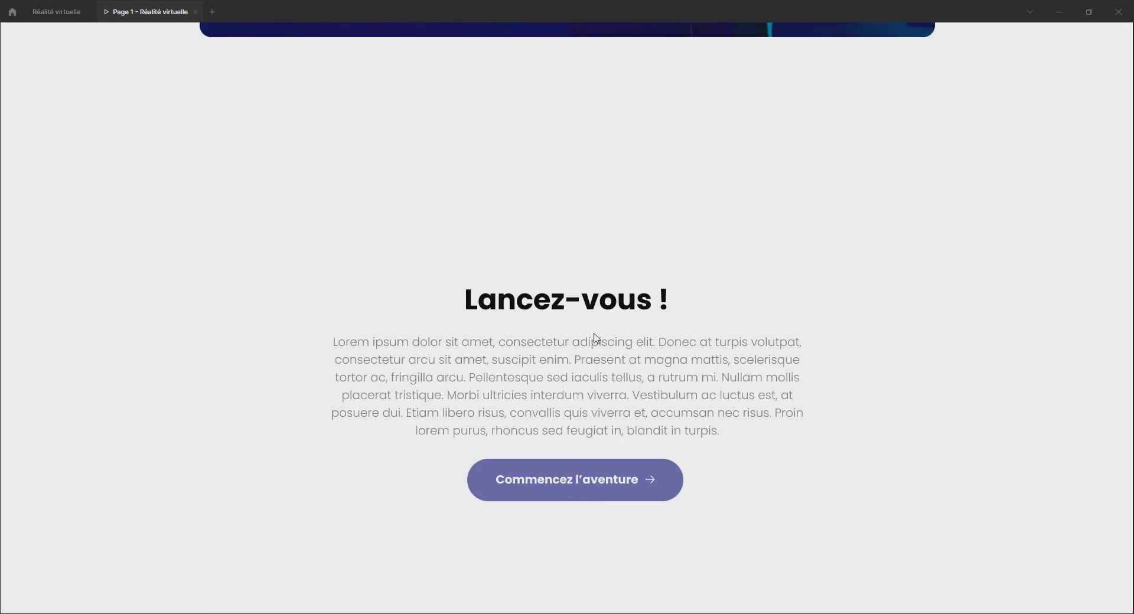
pyautogui.scroll(20, 595, 337)
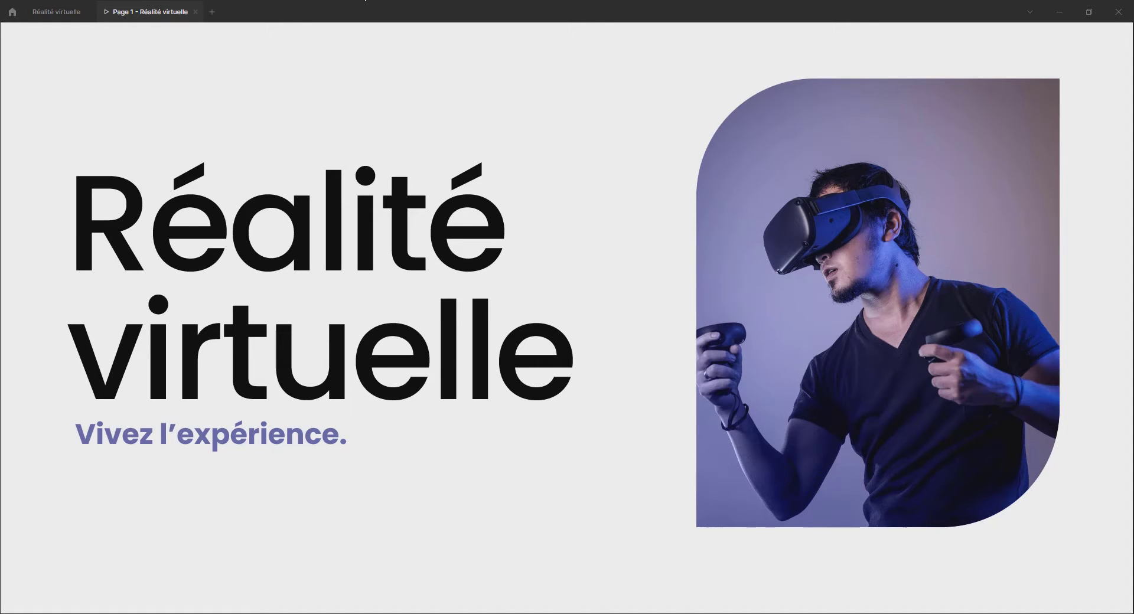
# Switch to Chrome showing the coded index.html page, reduce its window, and close the prototype preview in Figma.
pyautogui.hotkey('alt', 'Tab')
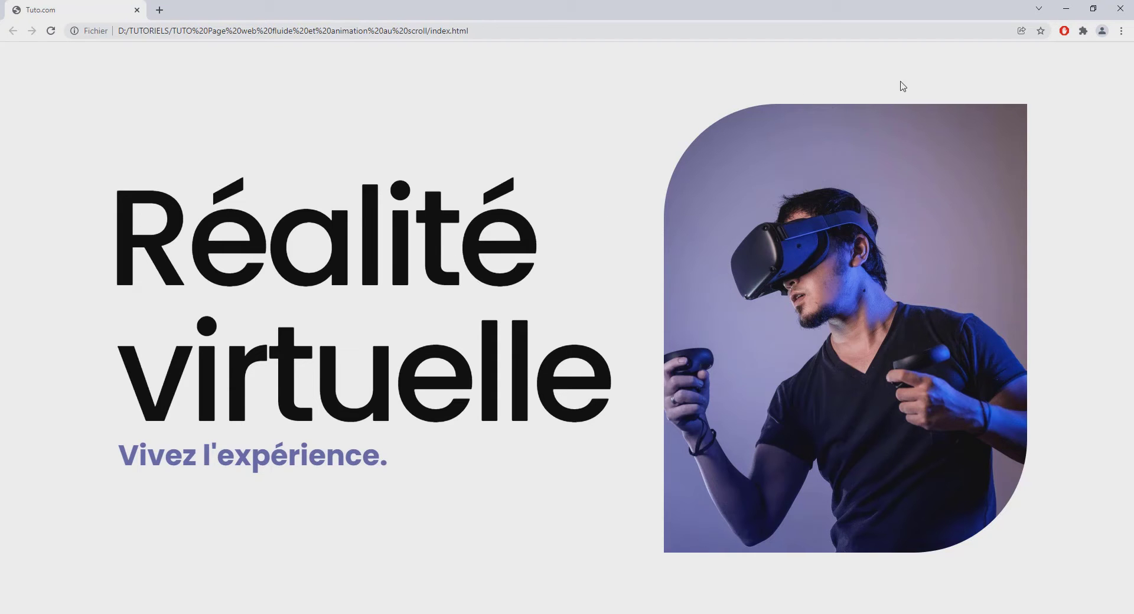
pyautogui.click(1093, 9)
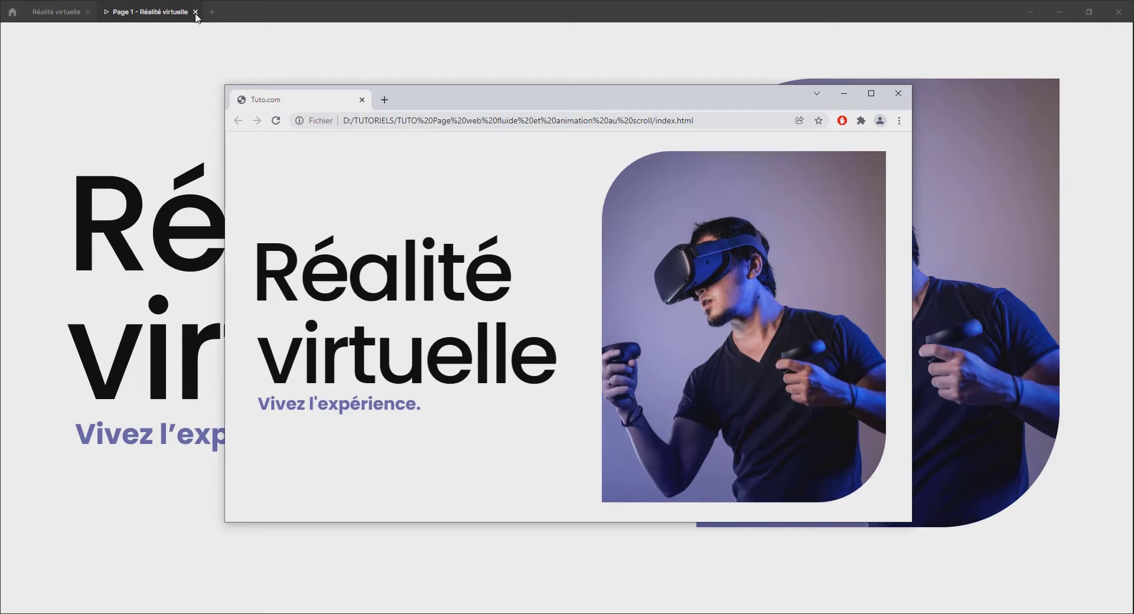
pyautogui.click(871, 94)
pyautogui.hotkey('alt', 'Tab')
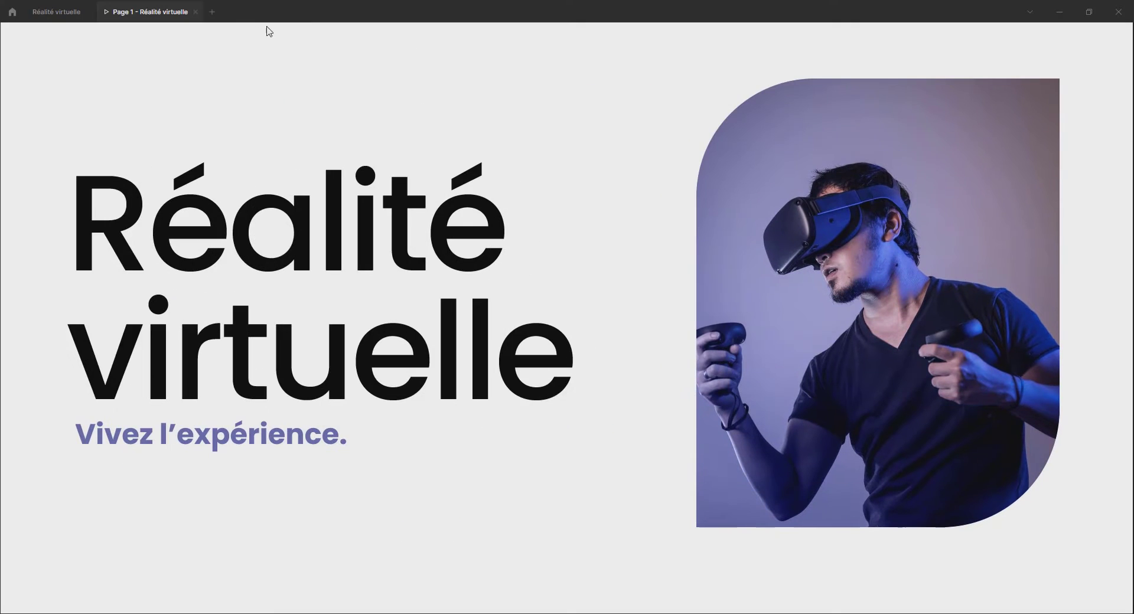
pyautogui.click(195, 12)
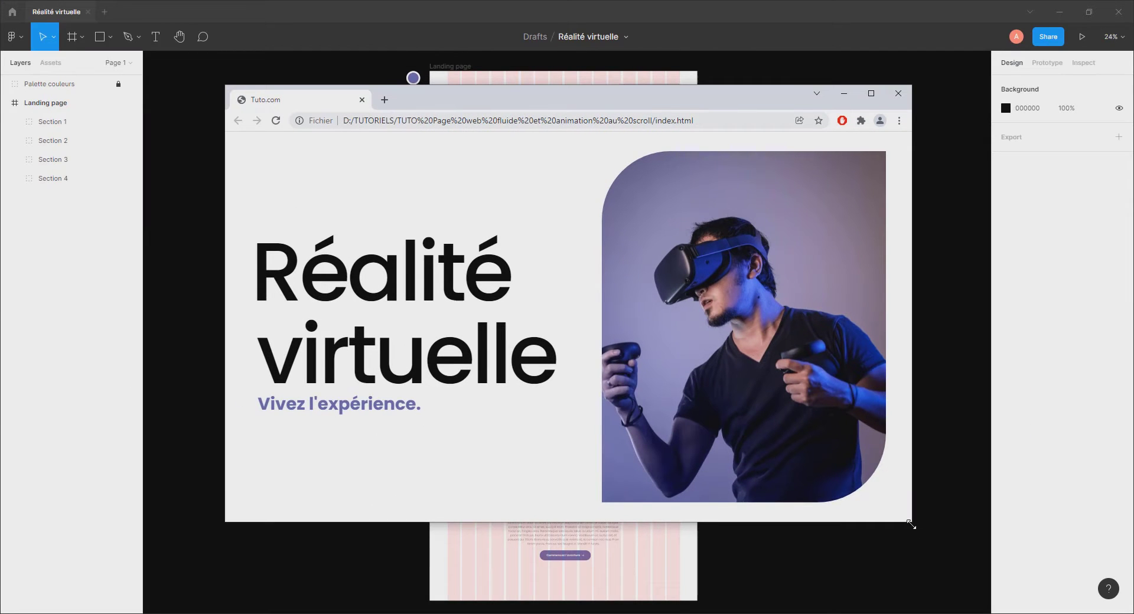
# Reposition the Chrome window and resize it larger and smaller to examine how the coded page's hero section adapts.
pyautogui.moveTo(563, 95); pyautogui.dragTo(419, 58)
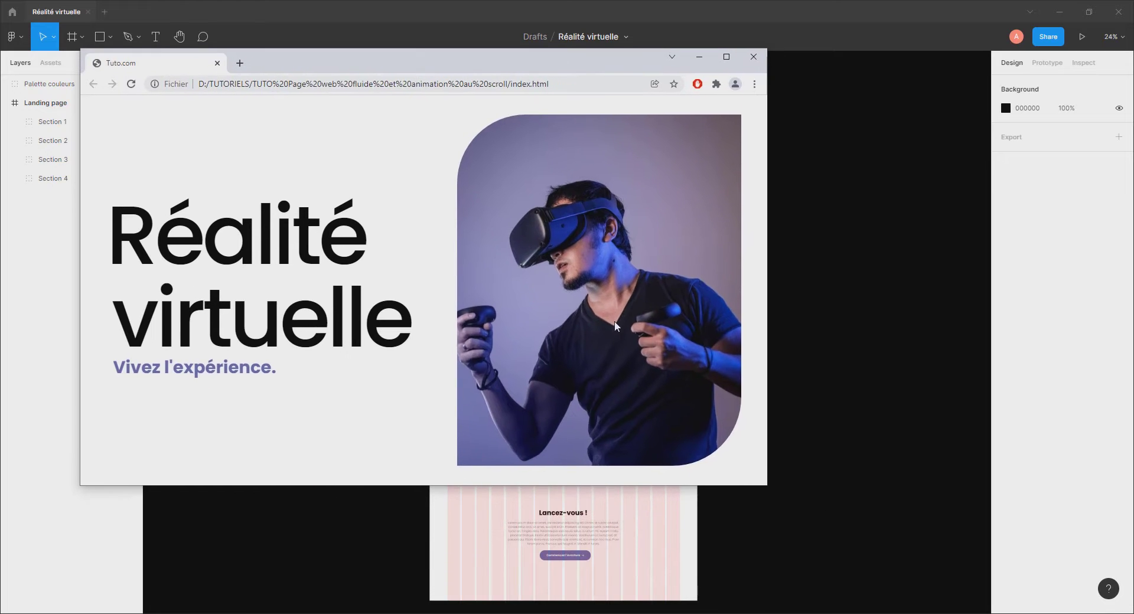
pyautogui.moveTo(769, 482); pyautogui.dragTo(1070, 581)
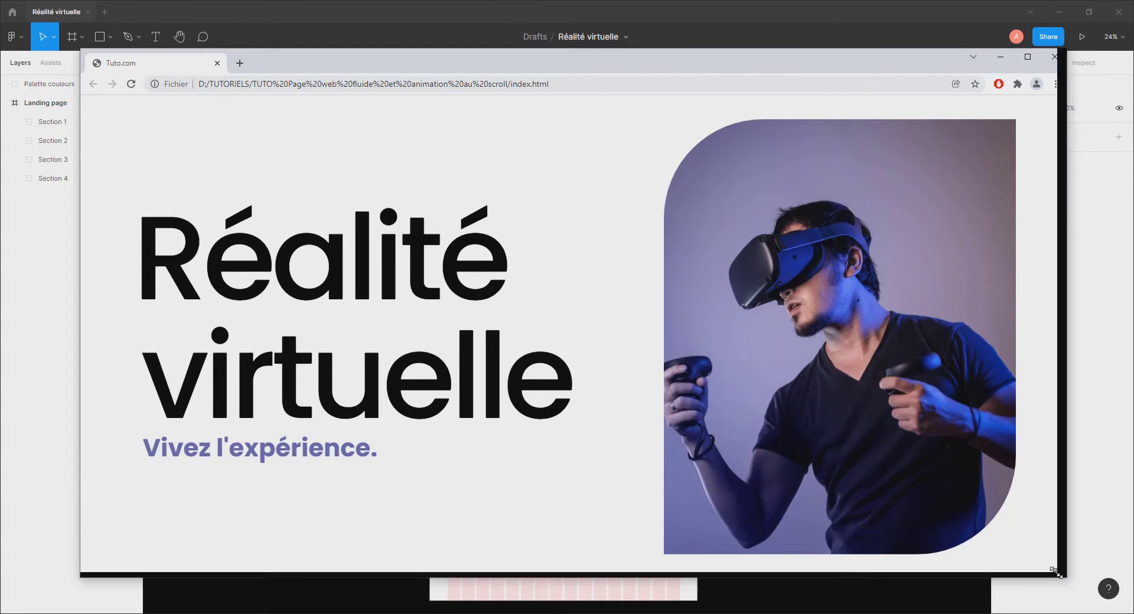
pyautogui.moveTo(1055, 571); pyautogui.dragTo(873, 512)
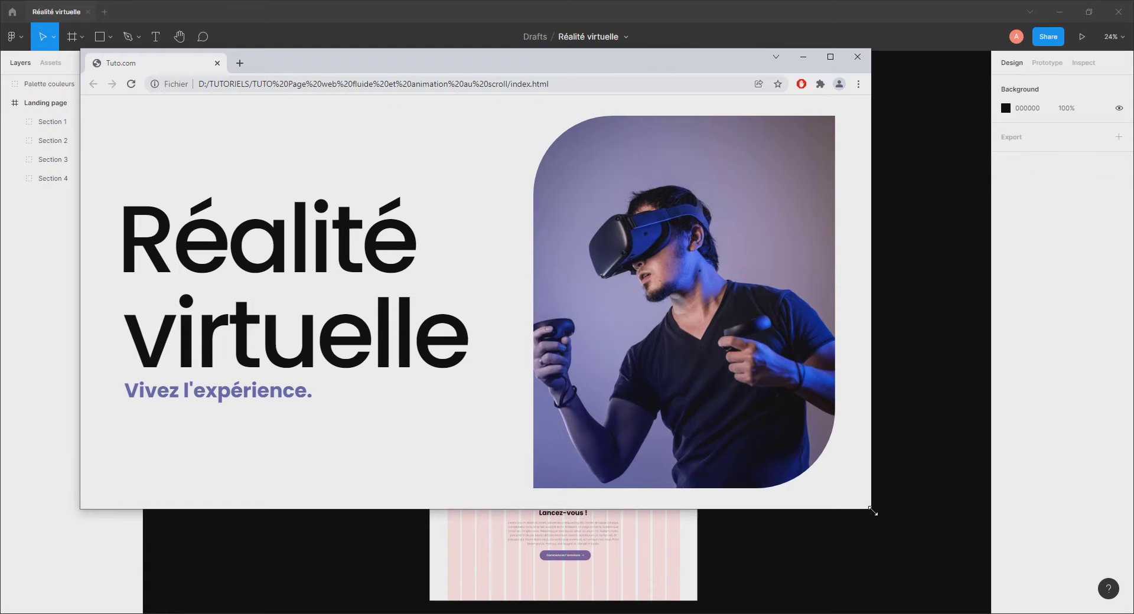
# Maximize the browser window and examine how the hero's title, tagline and image shift as the page scrolls.
pyautogui.click(831, 57)
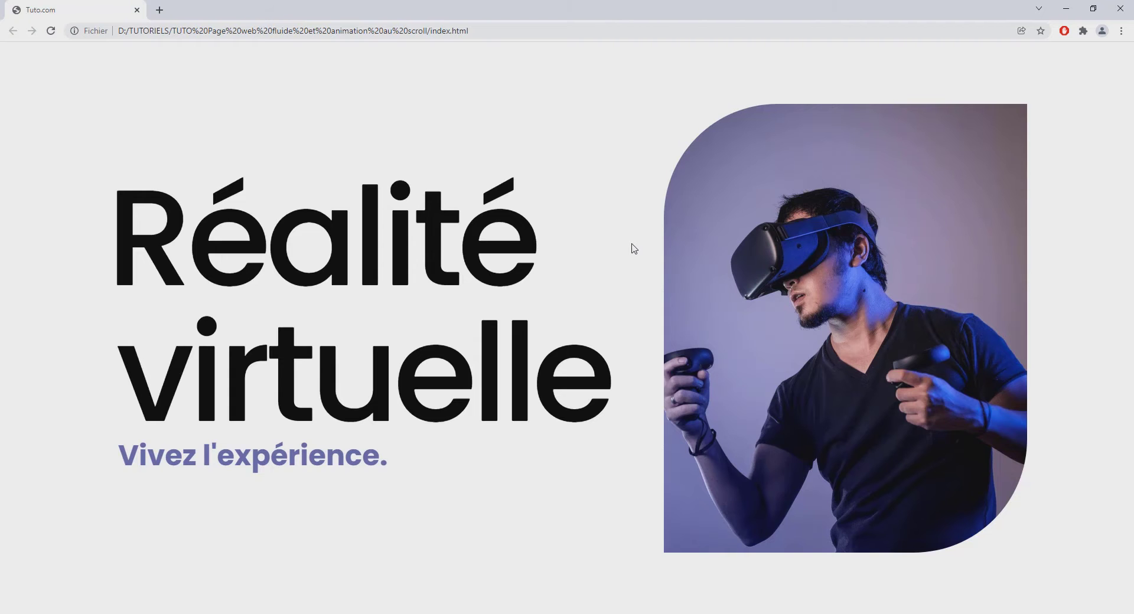
pyautogui.scroll(-5, 634, 248)
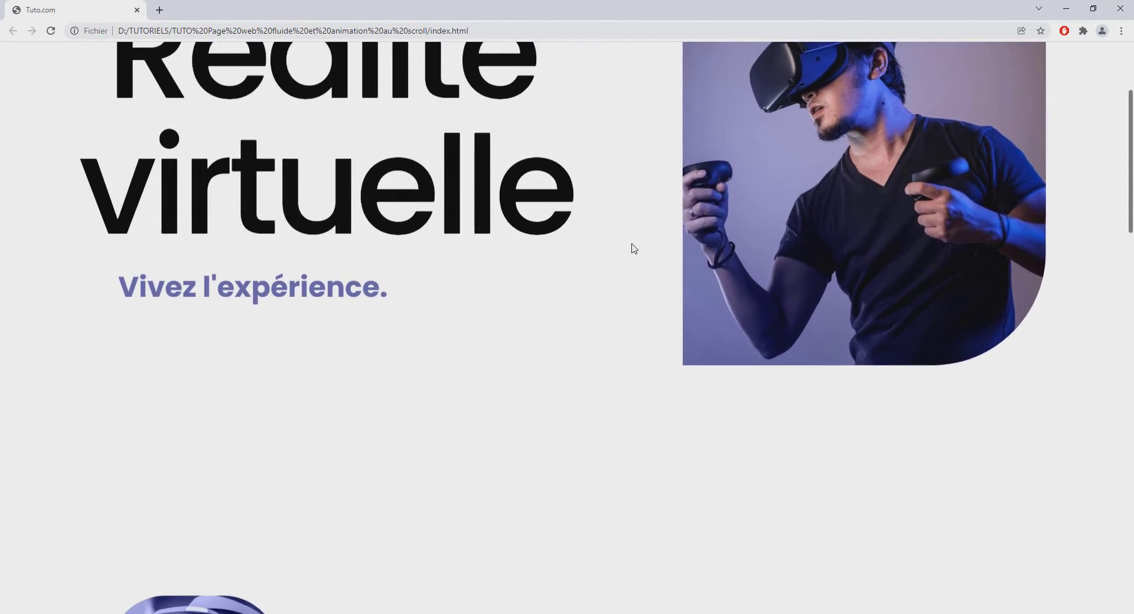
pyautogui.scroll(5, 632, 248)
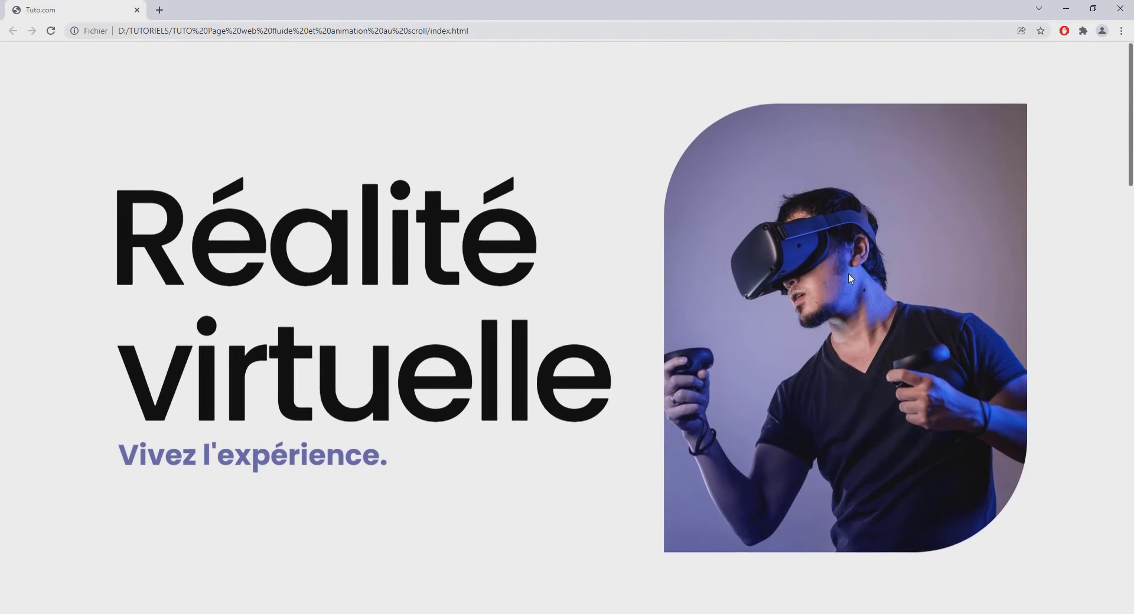
pyautogui.scroll(-2, 618, 276)
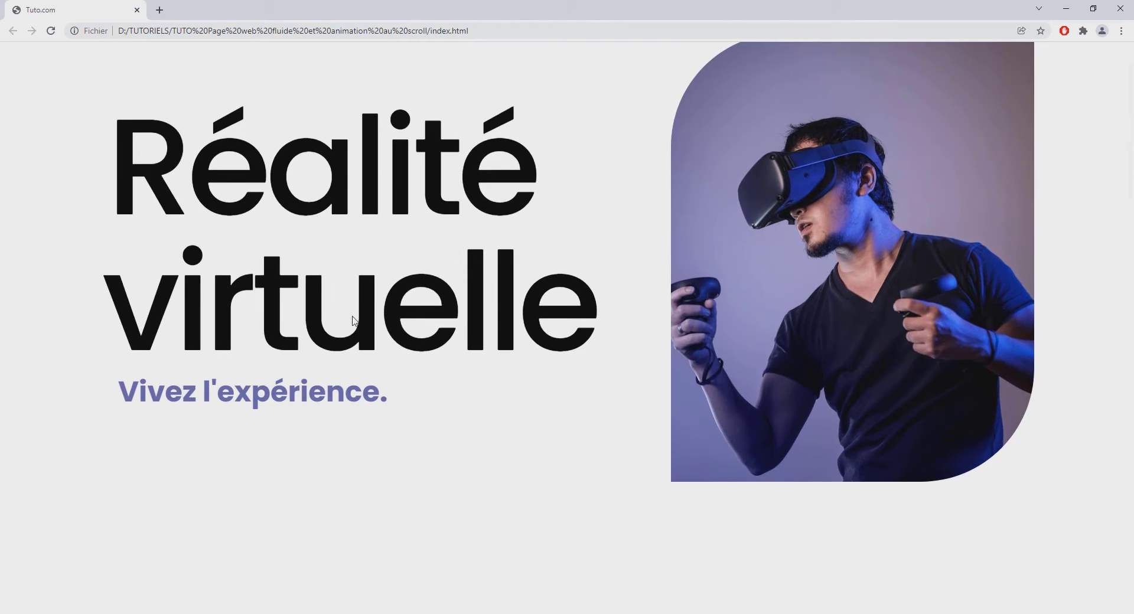
pyautogui.scroll(-3, 623, 264)
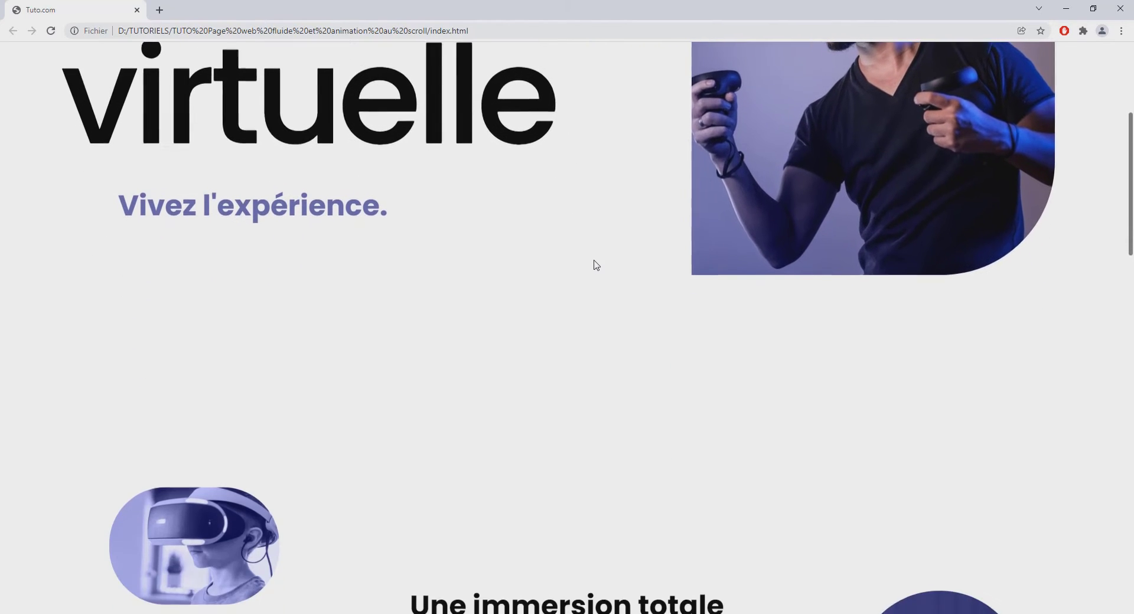
pyautogui.scroll(3, 596, 264)
pyautogui.scroll(-3, 596, 264)
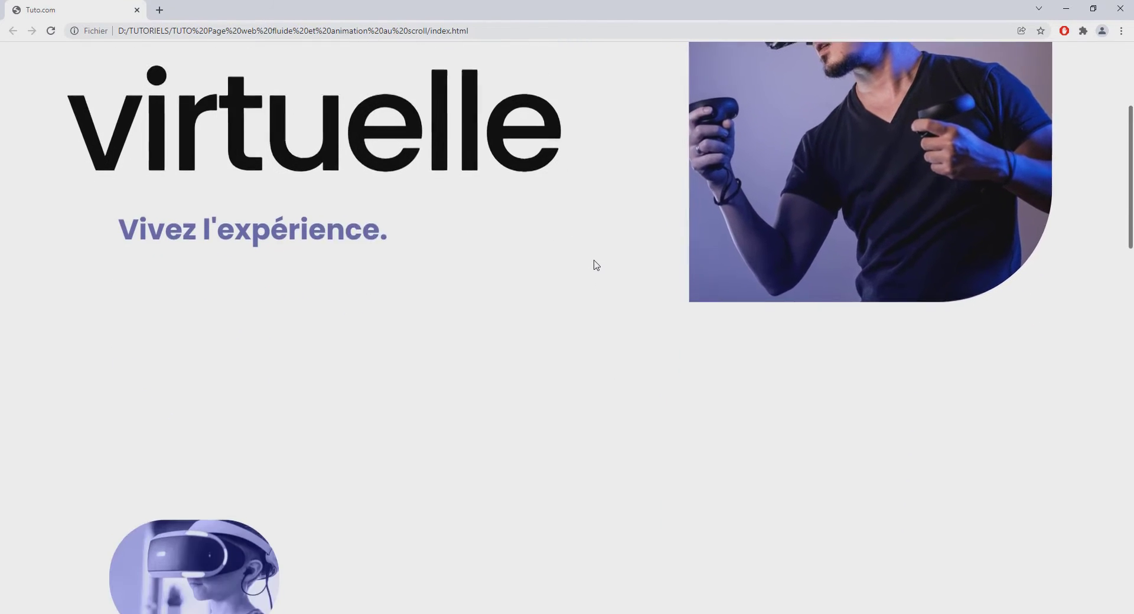
pyautogui.scroll(3, 596, 265)
pyautogui.scroll(-2, 595, 264)
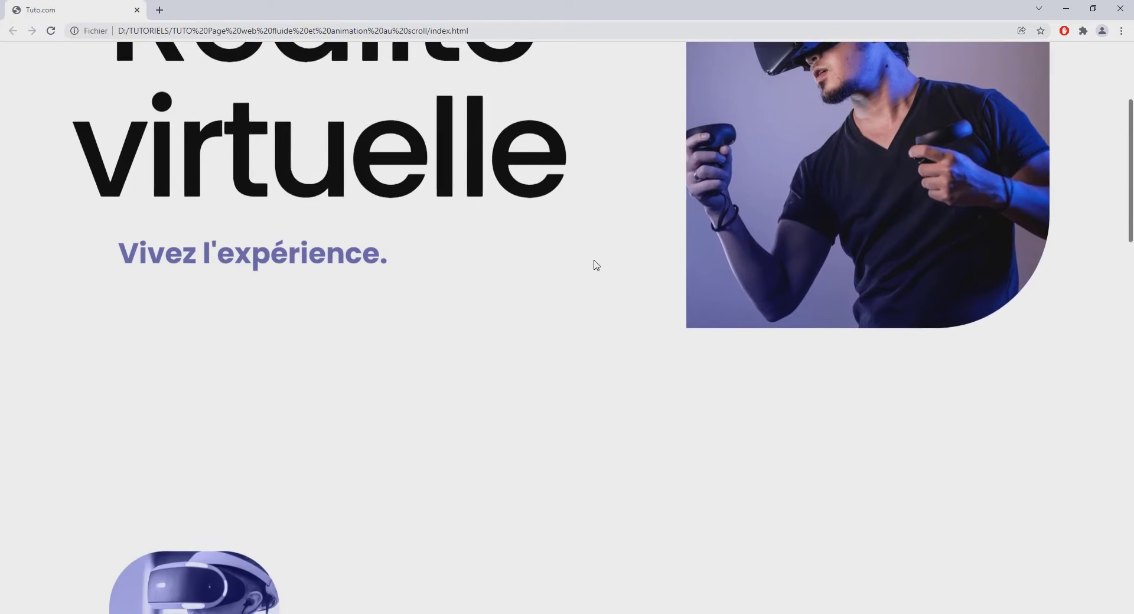
# Examine the scroll animation of the "Une immersion totale dans un monde artificiel" heading and its three rounded images, comparing it with the hero's.
pyautogui.scroll(-3, 596, 265)
pyautogui.scroll(-2, 595, 264)
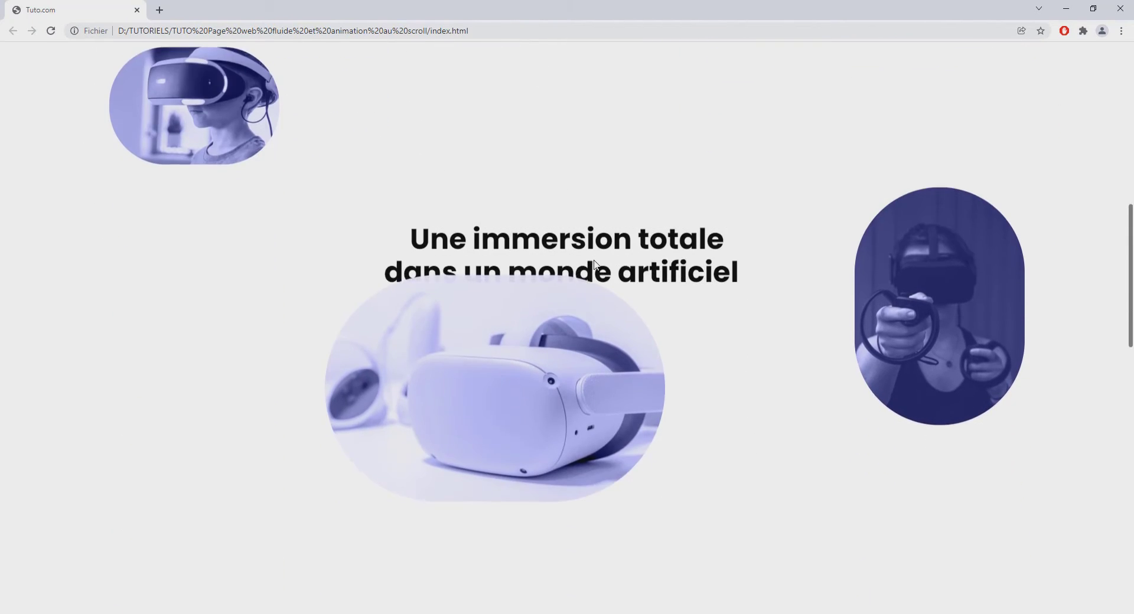
pyautogui.scroll(3, 594, 263)
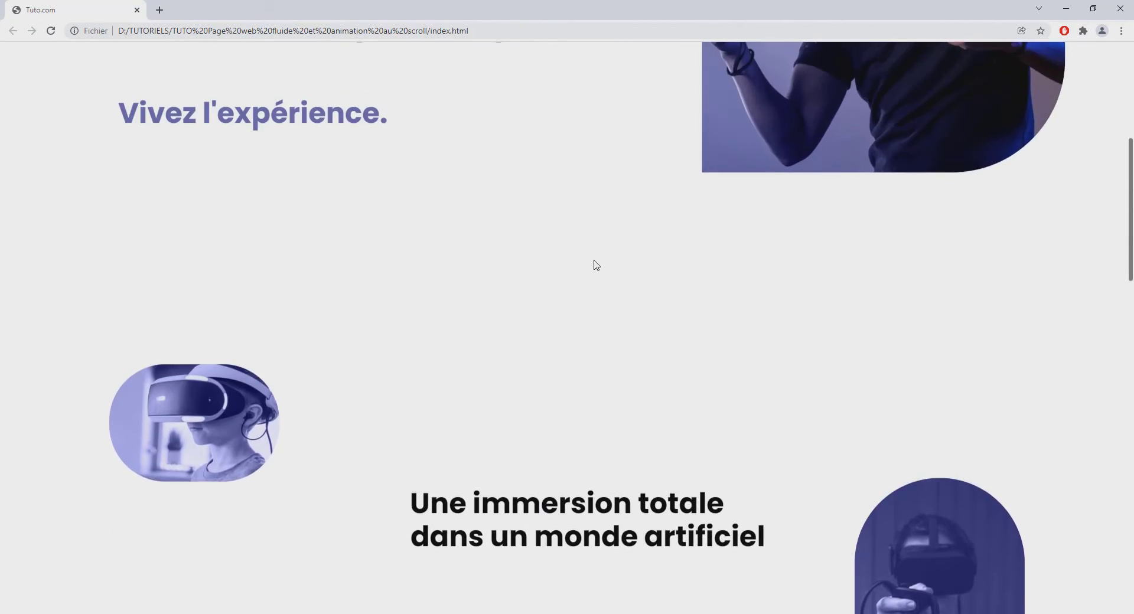
pyautogui.scroll(-4, 596, 264)
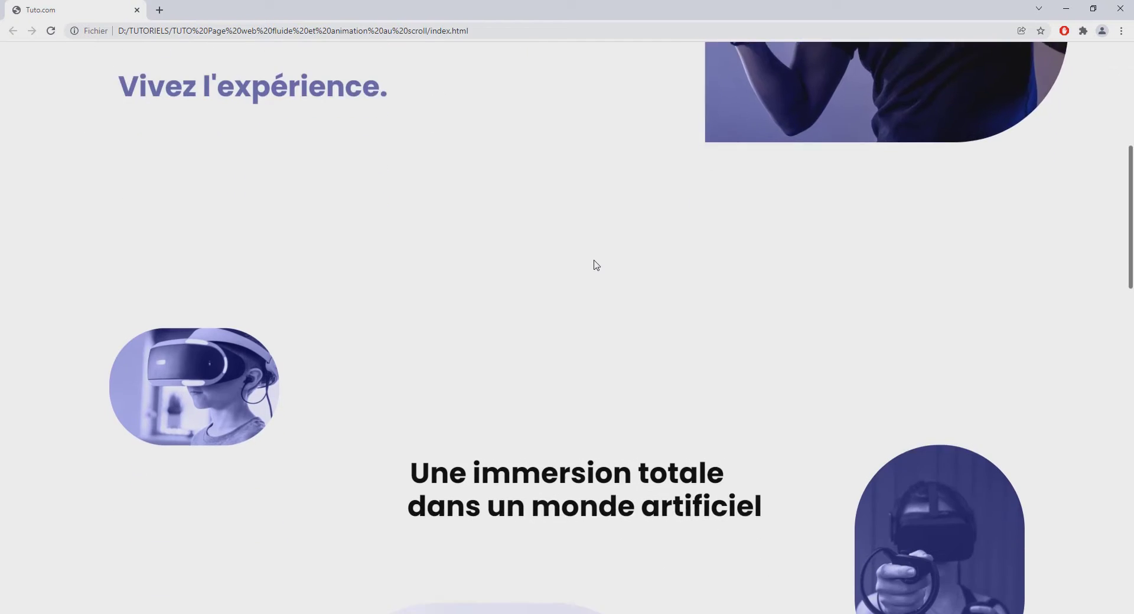
pyautogui.scroll(-3, 595, 264)
pyautogui.scroll(1, 596, 264)
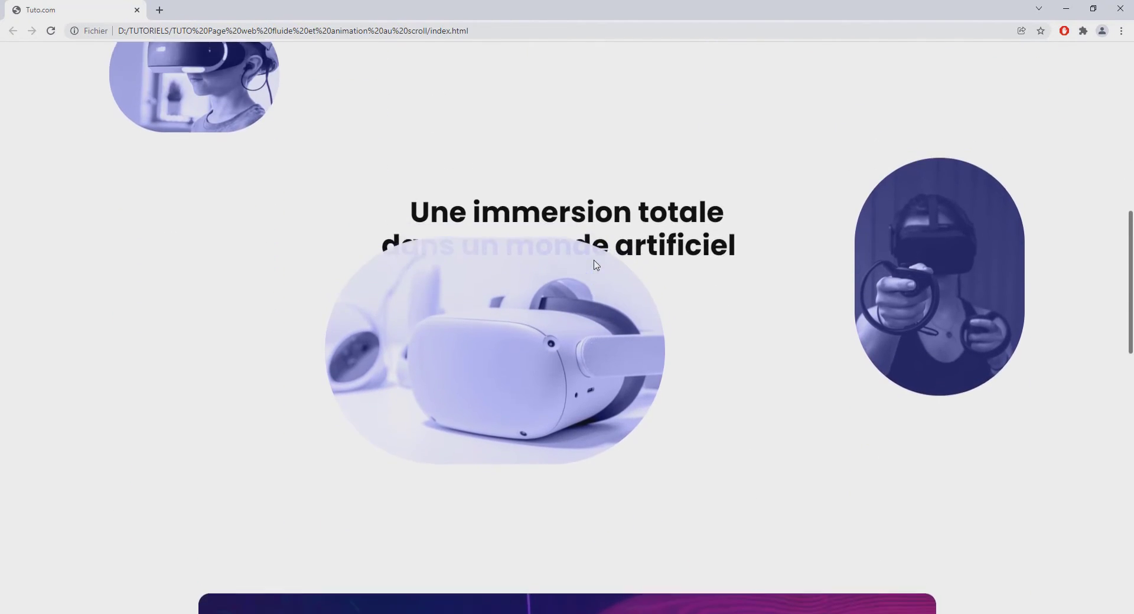
pyautogui.scroll(5, 596, 264)
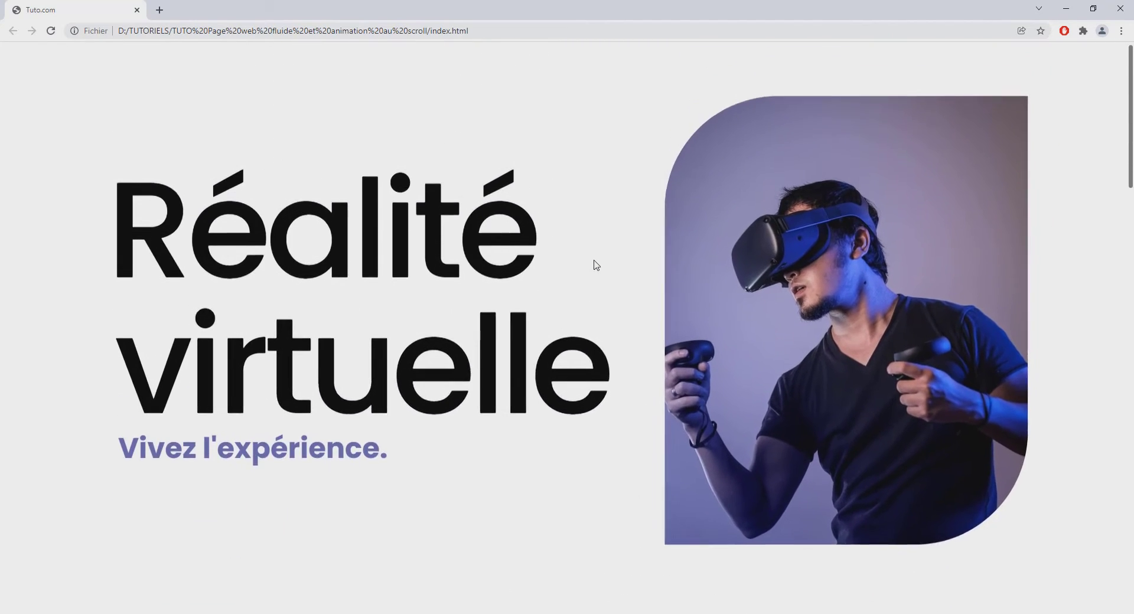
pyautogui.scroll(-5, 595, 265)
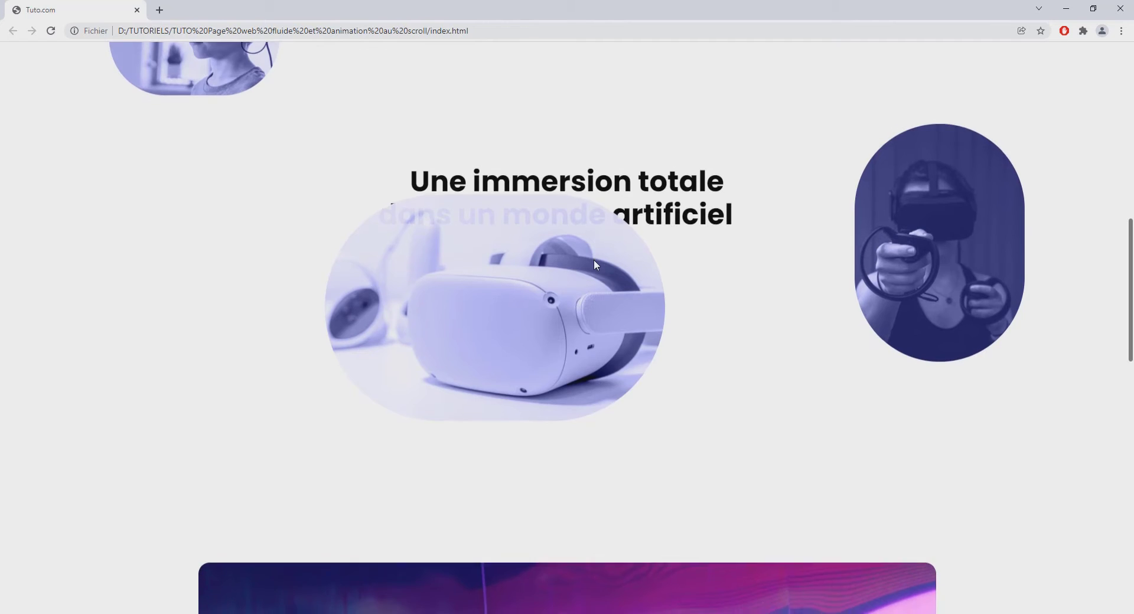
pyautogui.scroll(3, 595, 264)
pyautogui.scroll(-2, 595, 264)
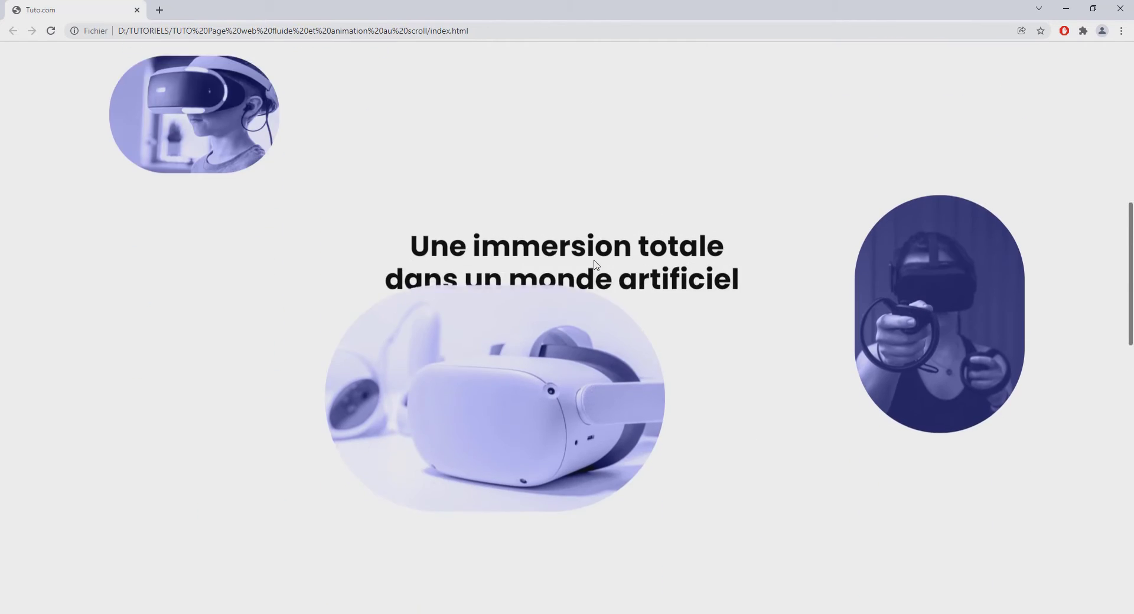
pyautogui.scroll(-1, 595, 264)
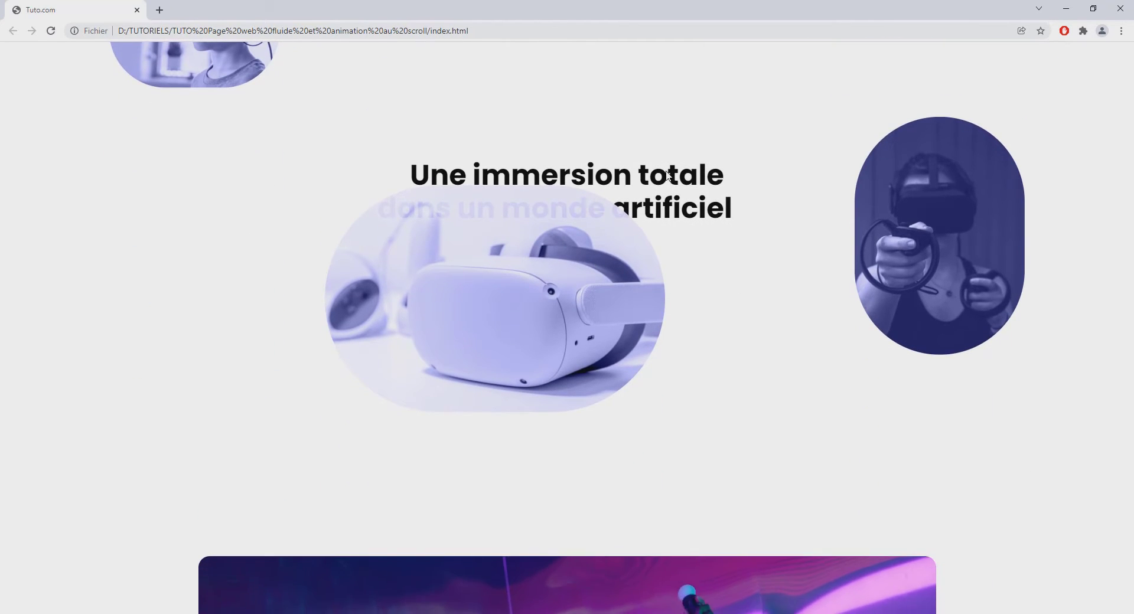
pyautogui.scroll(5, 617, 245)
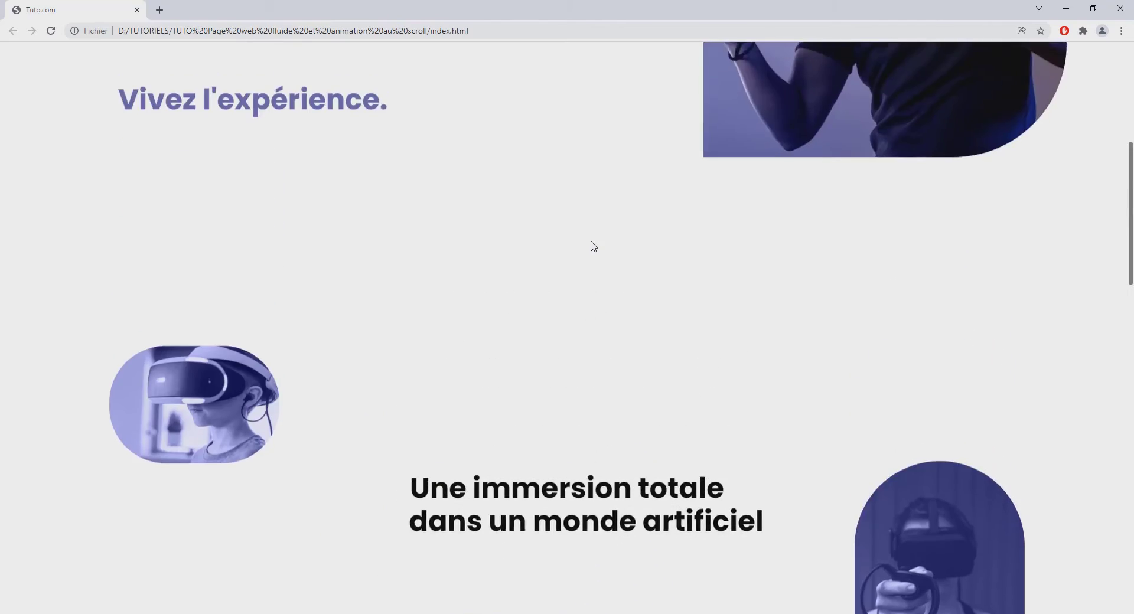
pyautogui.scroll(3, 575, 294)
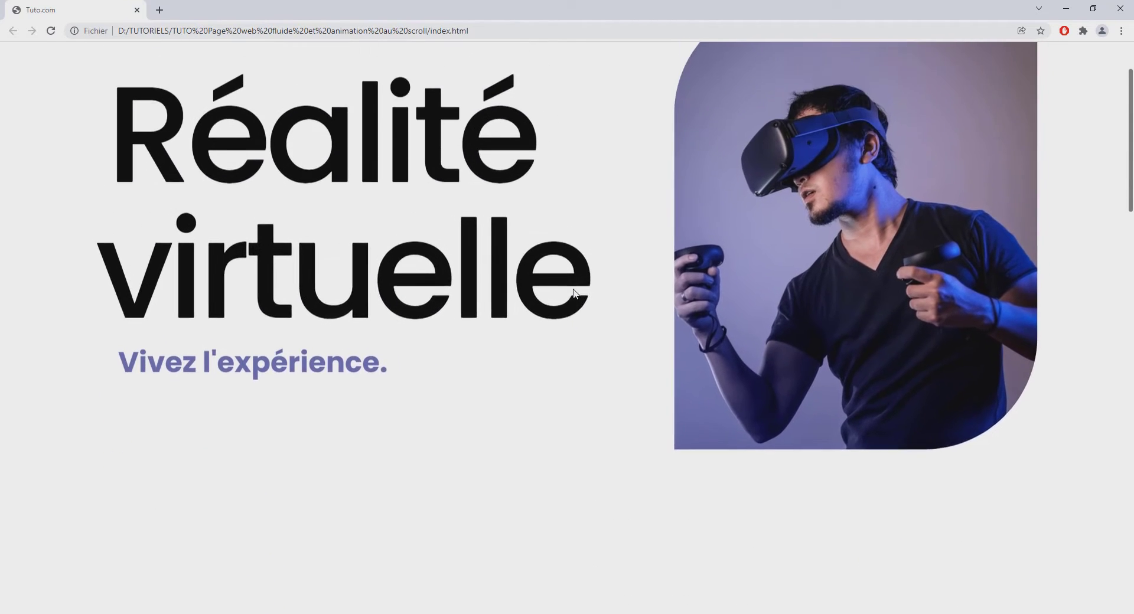
pyautogui.scroll(-4, 576, 293)
pyautogui.scroll(-5, 576, 293)
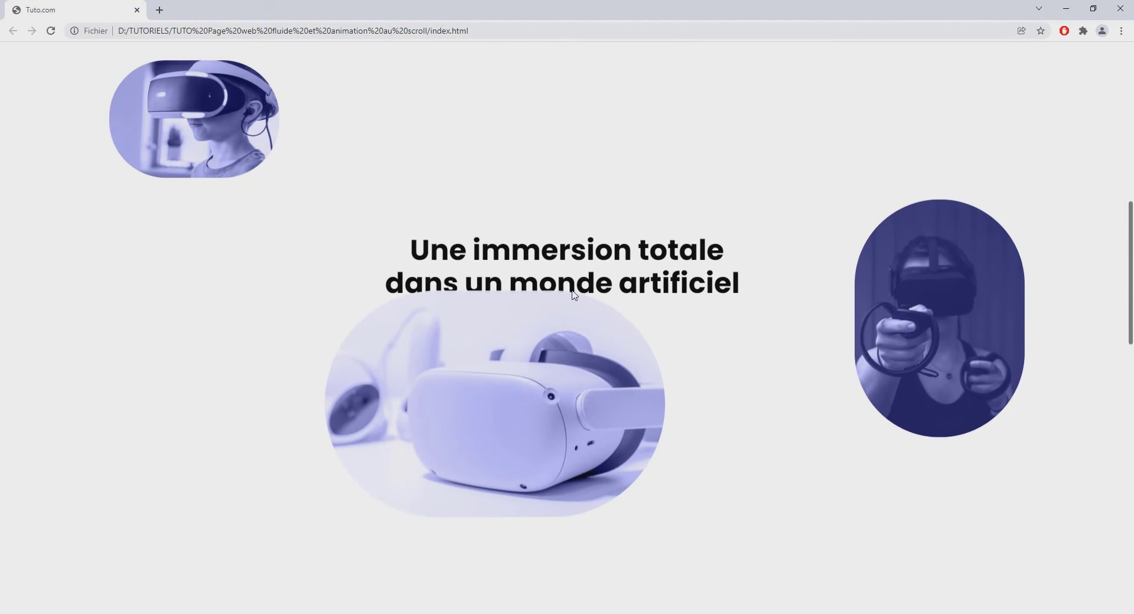
pyautogui.scroll(-1, 463, 401)
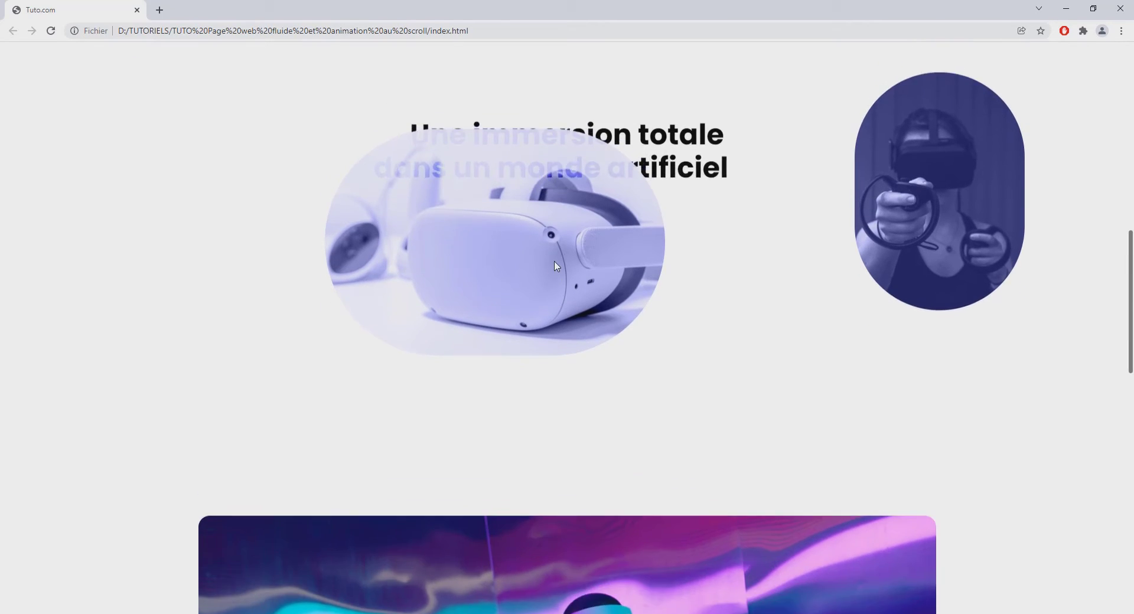
pyautogui.scroll(3, 560, 260)
pyautogui.scroll(-4, 558, 268)
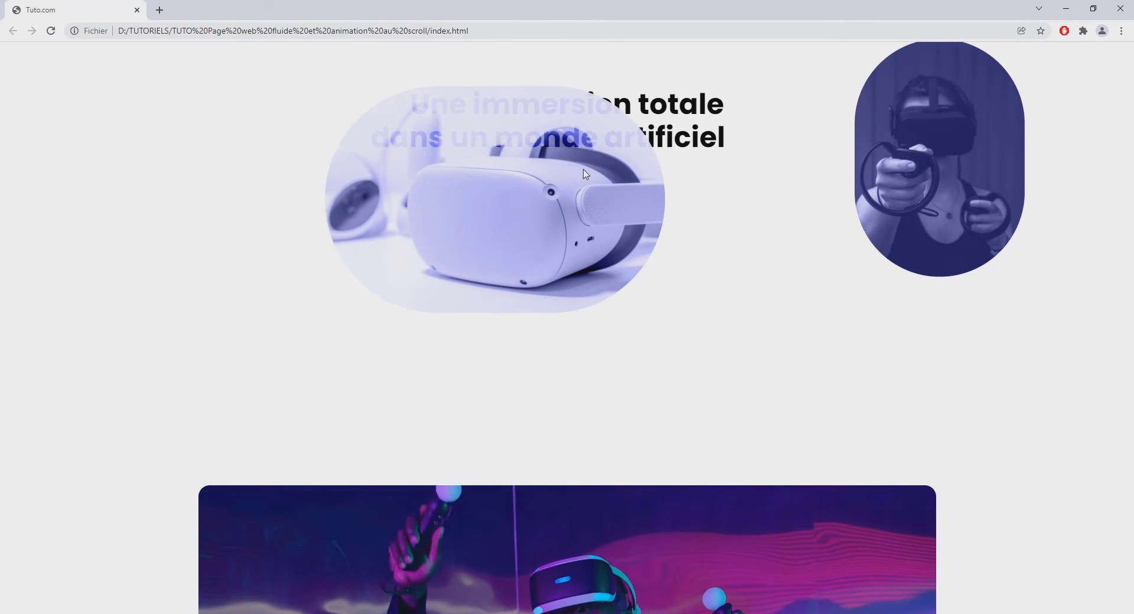
pyautogui.scroll(5, 576, 223)
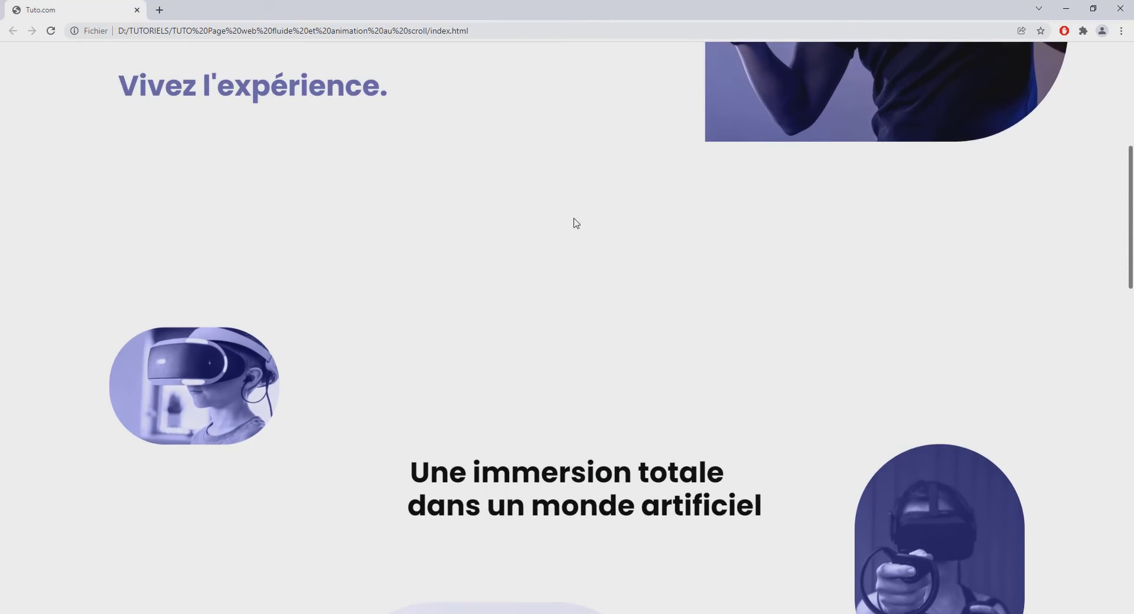
pyautogui.scroll(-3, 576, 223)
pyautogui.scroll(-5, 576, 223)
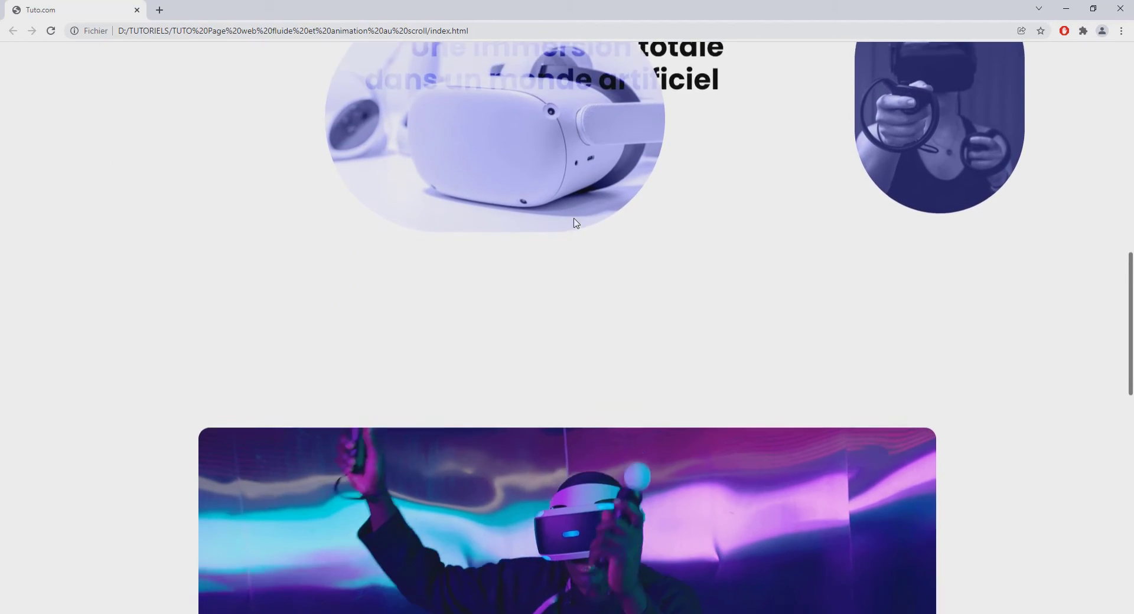
# Review the video section and the "Lancez-vous !" section's scroll animation, and return to the top of the page.
pyautogui.scroll(-6, 574, 221)
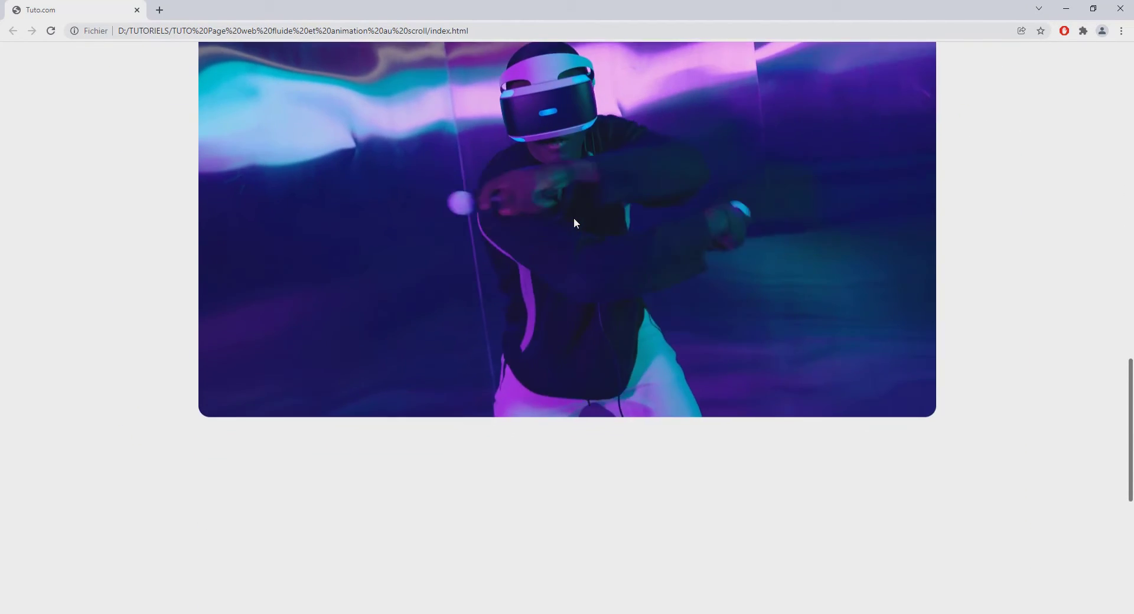
pyautogui.scroll(6, 574, 222)
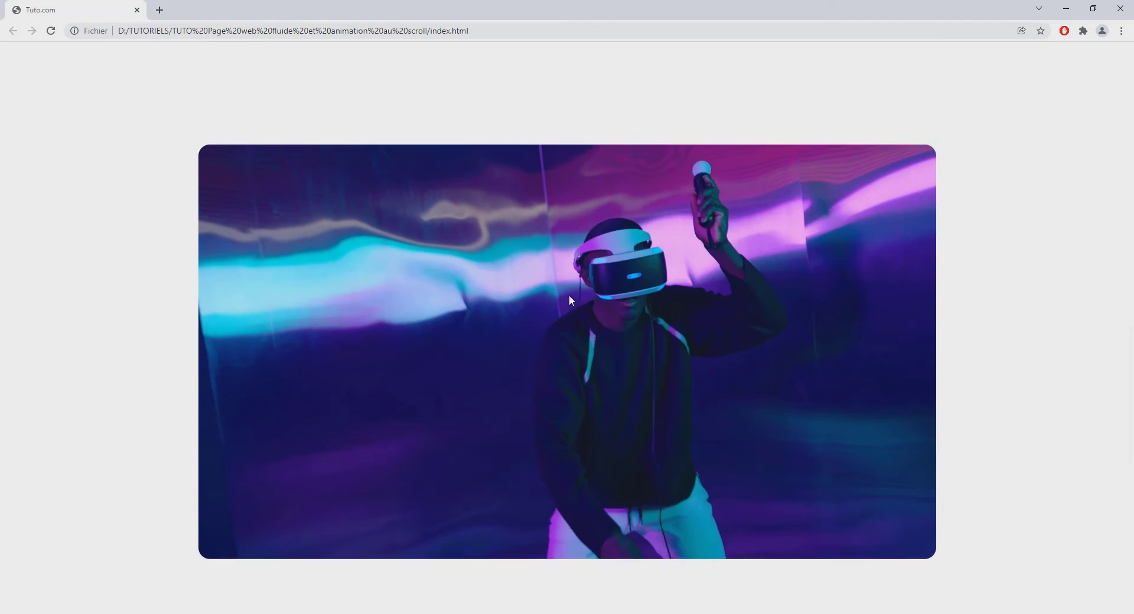
pyautogui.scroll(6, 571, 300)
pyautogui.scroll(-4, 571, 300)
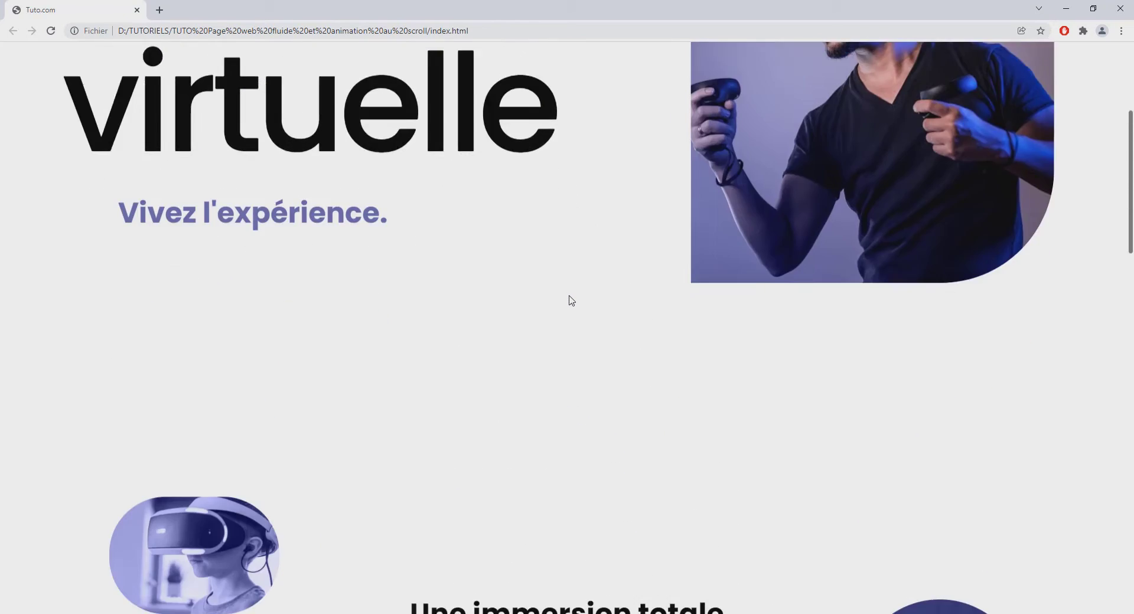
pyautogui.scroll(-6, 571, 300)
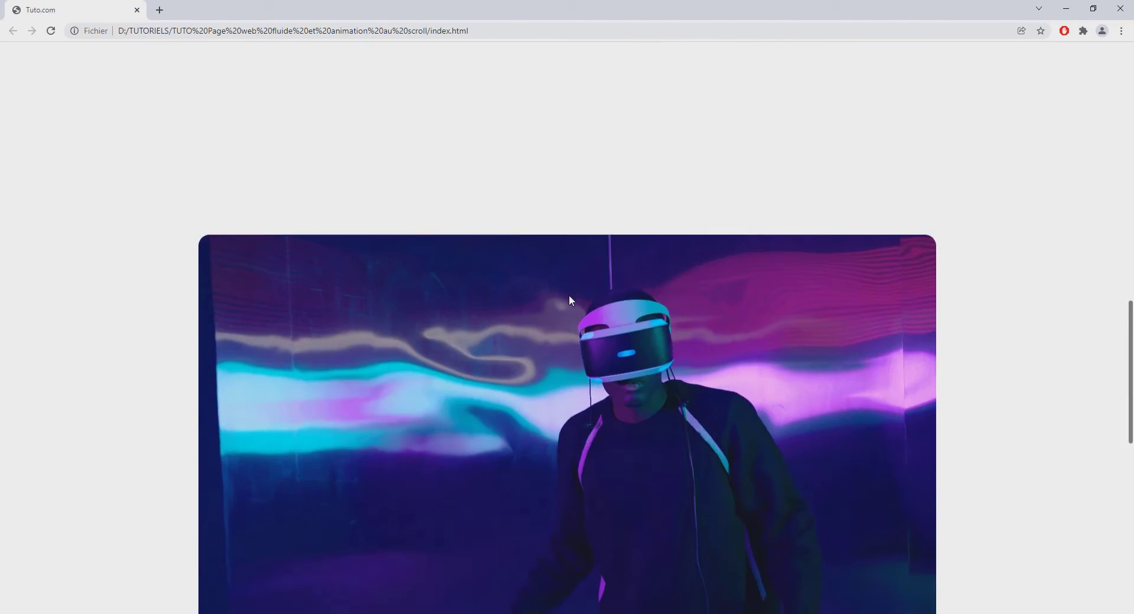
pyautogui.scroll(-9, 569, 296)
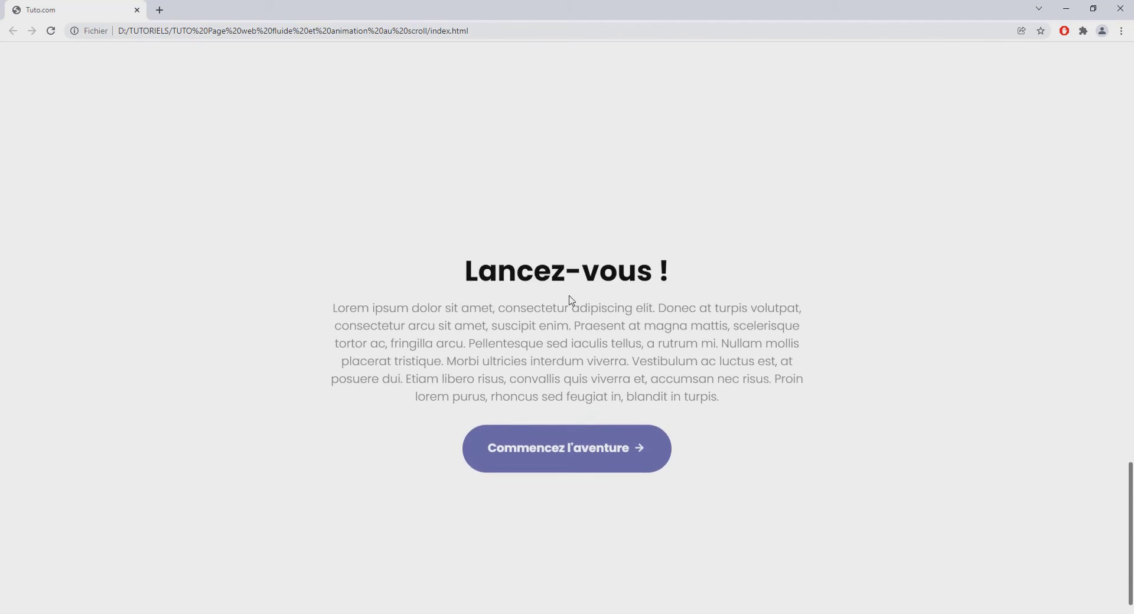
pyautogui.scroll(6, 570, 295)
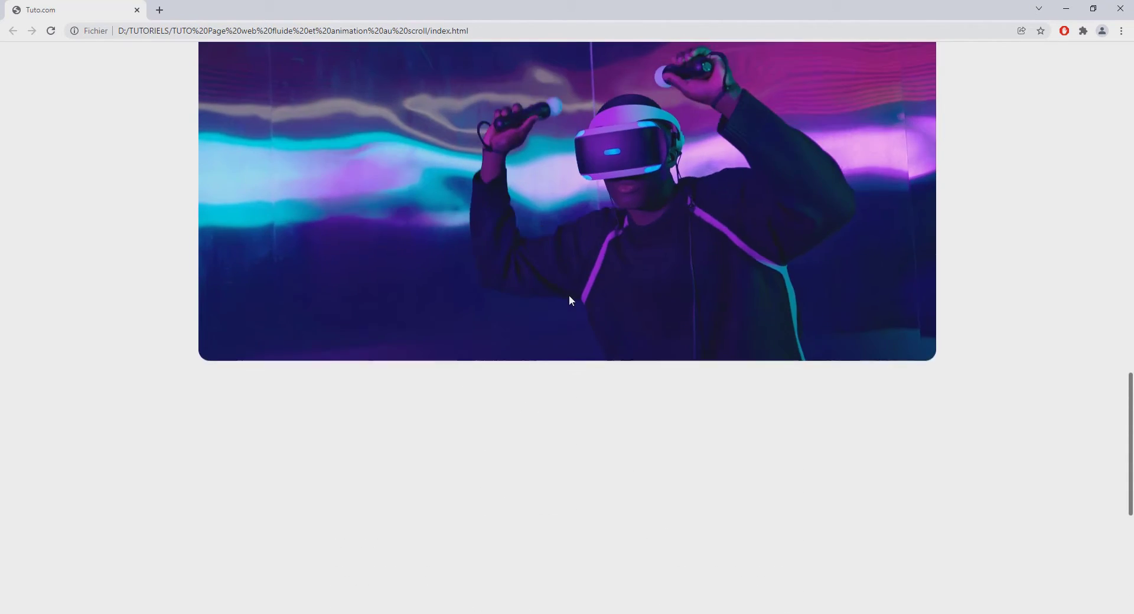
pyautogui.scroll(-6, 570, 300)
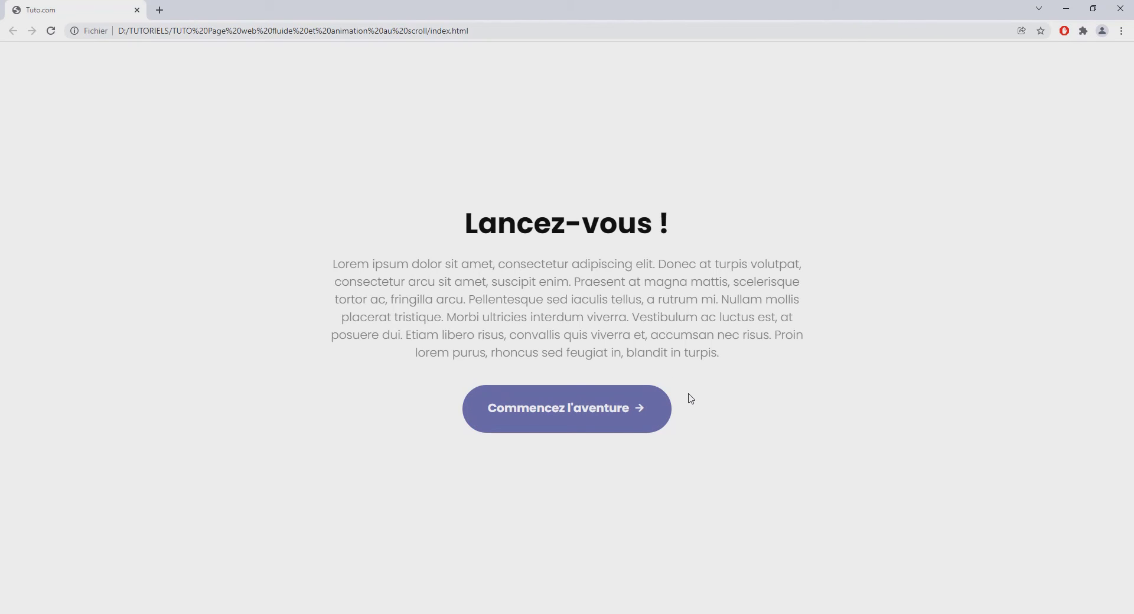
pyautogui.scroll(10, 587, 321)
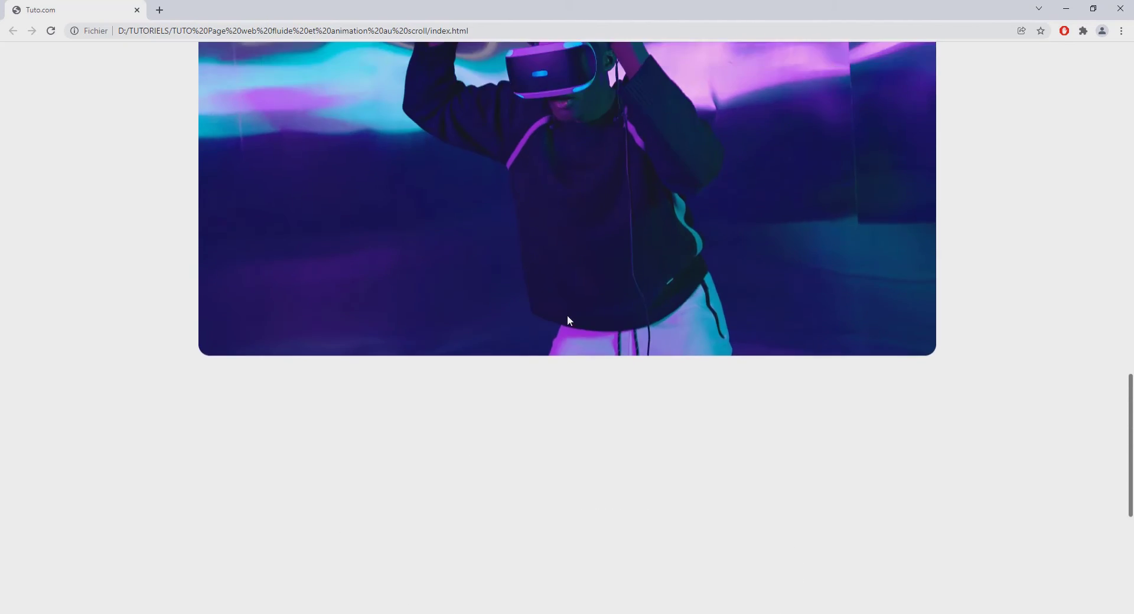
pyautogui.scroll(15, 569, 321)
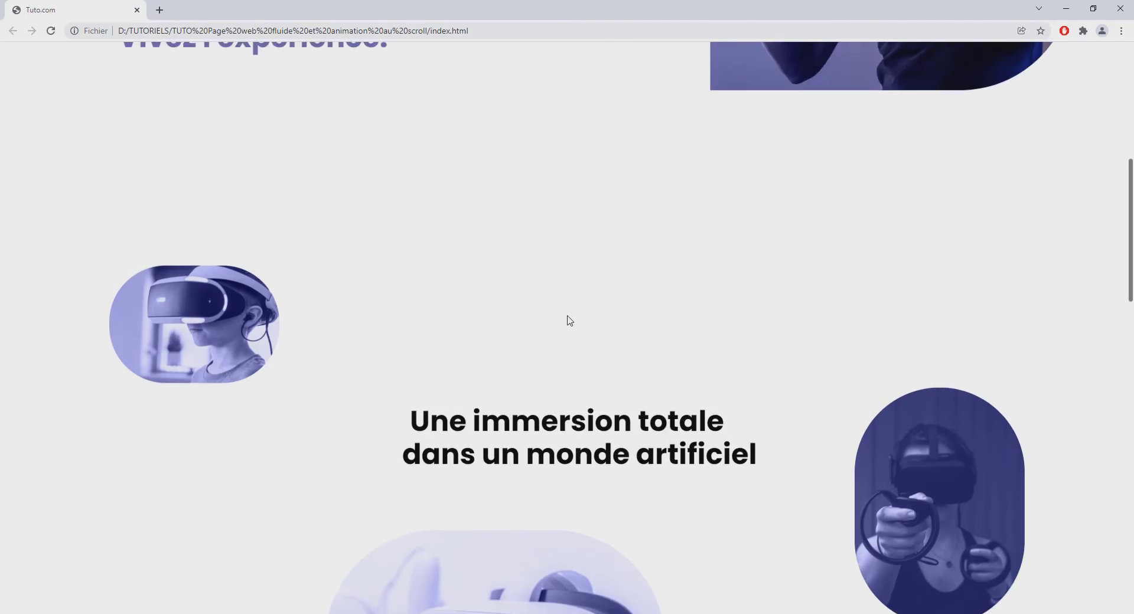
pyautogui.scroll(5, 570, 321)
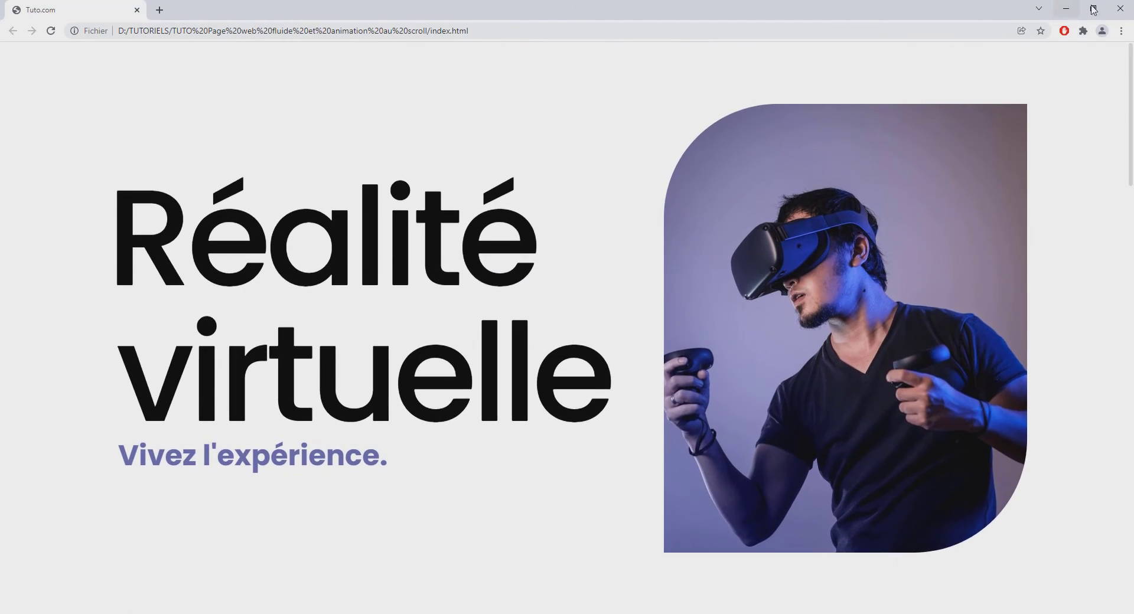
# Restore the browser to a smaller window, shrink it further, and check all page sections and their scroll animations at that size.
pyautogui.click(1093, 9)
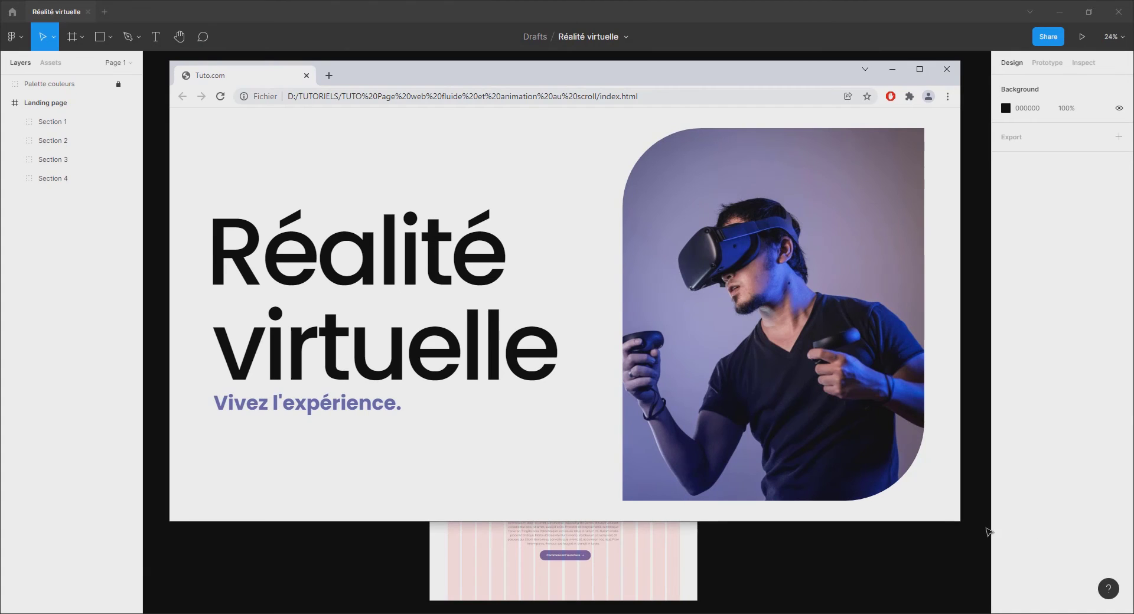
pyautogui.moveTo(962, 523); pyautogui.dragTo(807, 502)
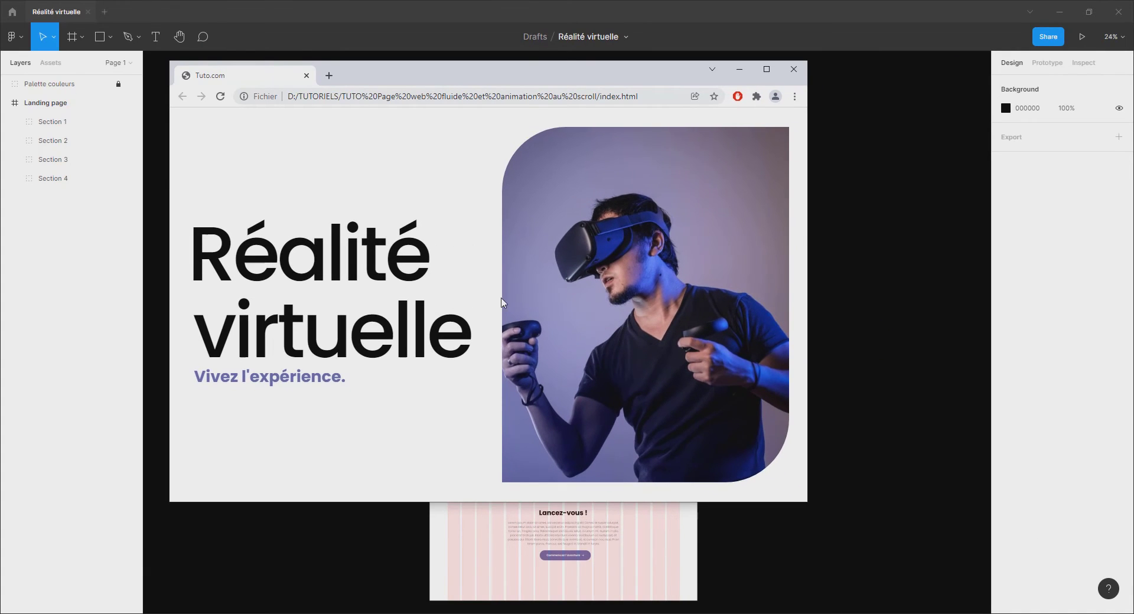
pyautogui.scroll(-10, 502, 302)
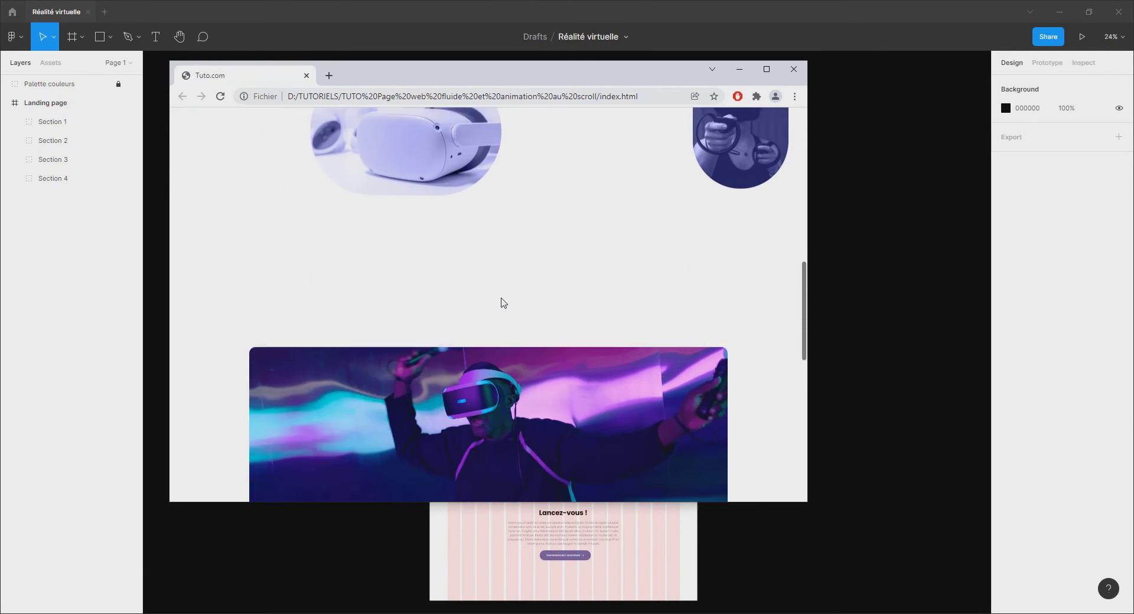
pyautogui.scroll(10, 502, 303)
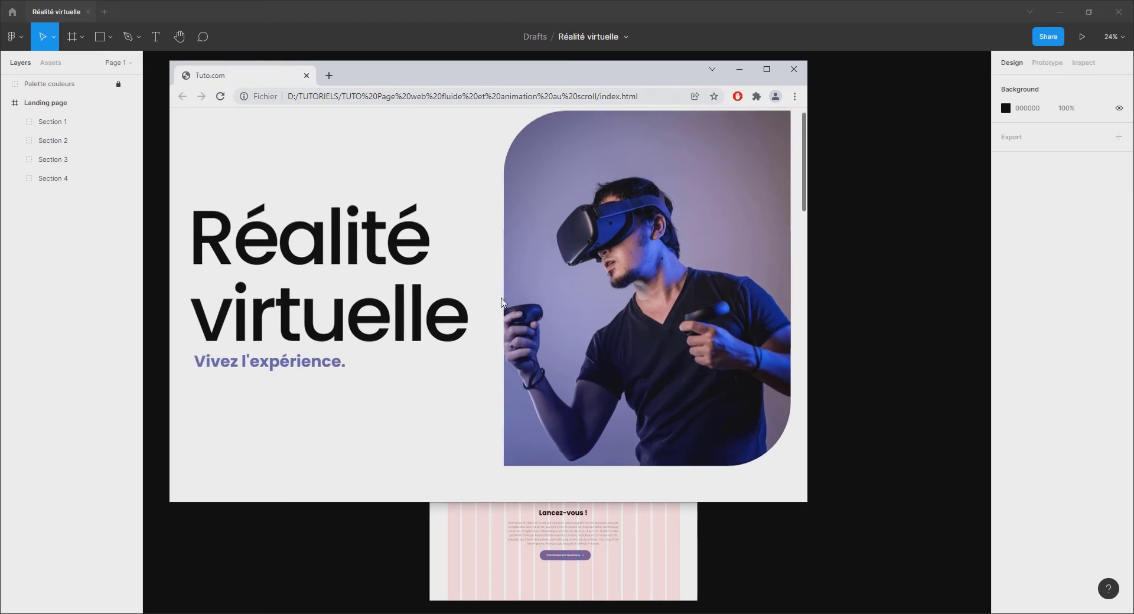
pyautogui.scroll(-12, 501, 302)
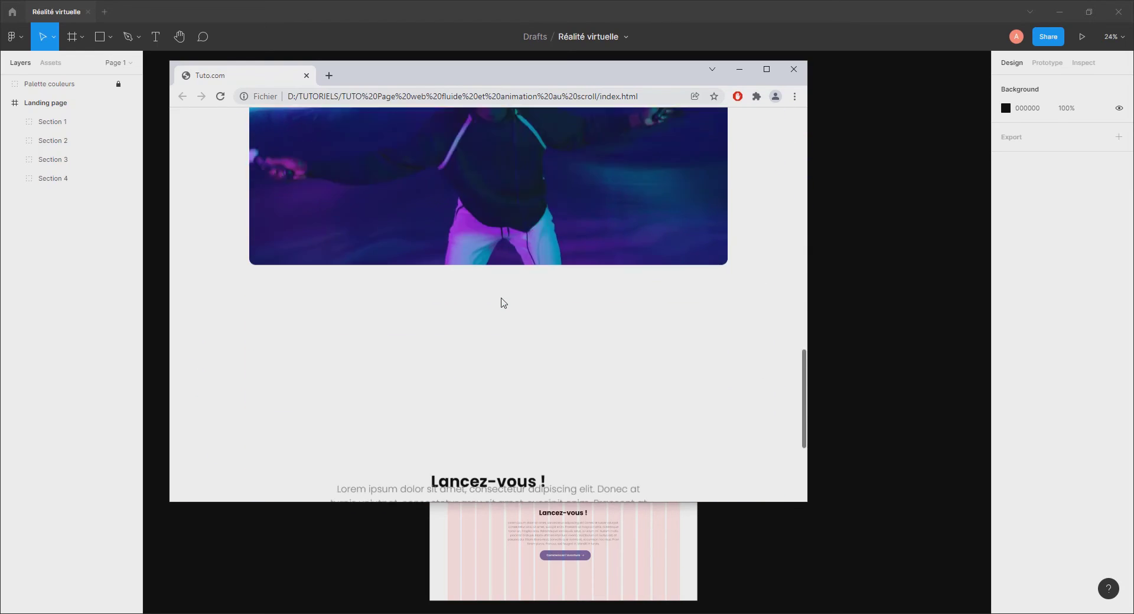
pyautogui.scroll(-5, 504, 303)
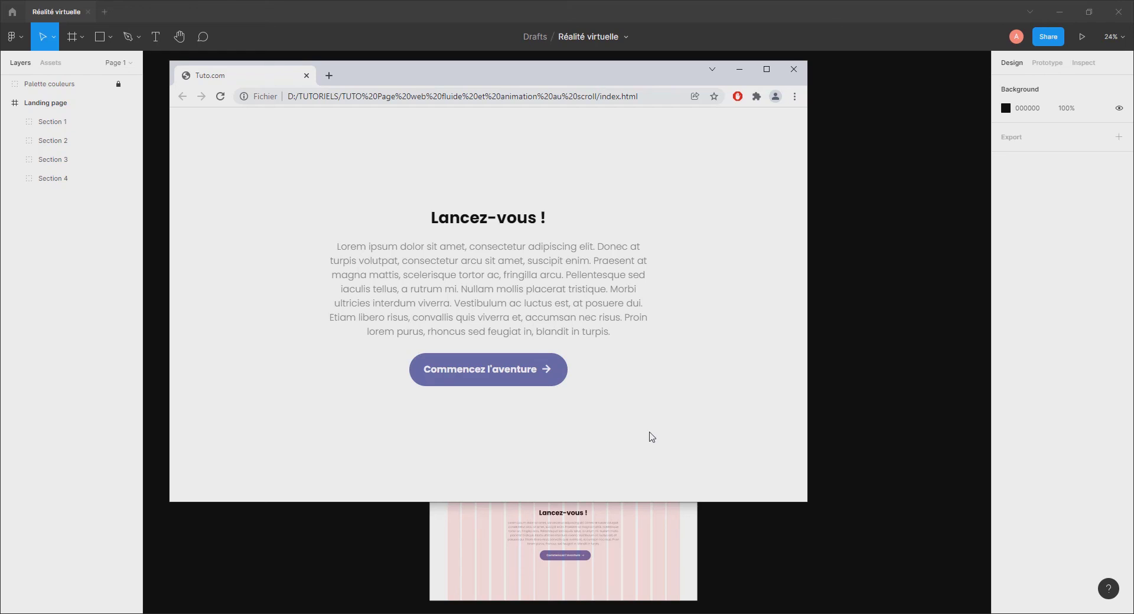
pyautogui.scroll(15, 566, 321)
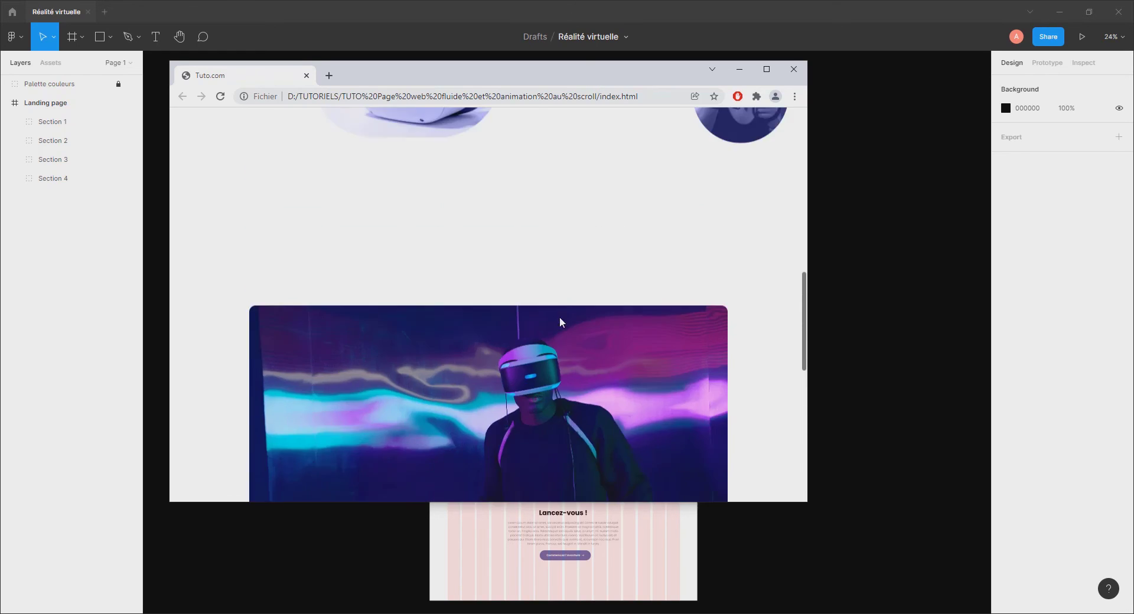